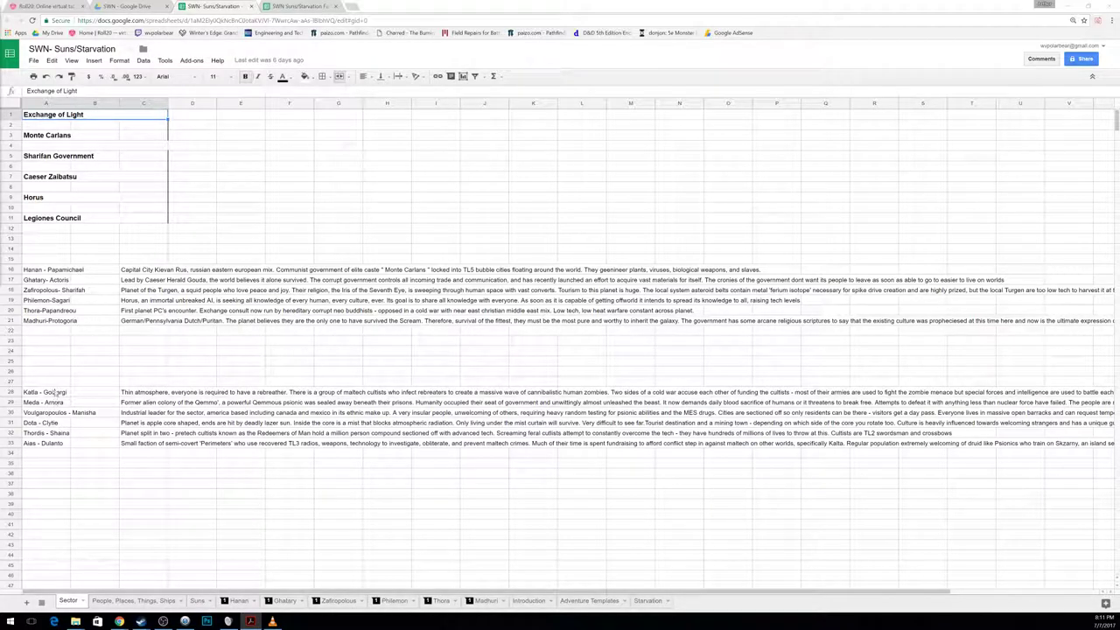
pyautogui.moveTo(57, 392); pyautogui.dragTo(63, 453)
pyautogui.click(63, 453)
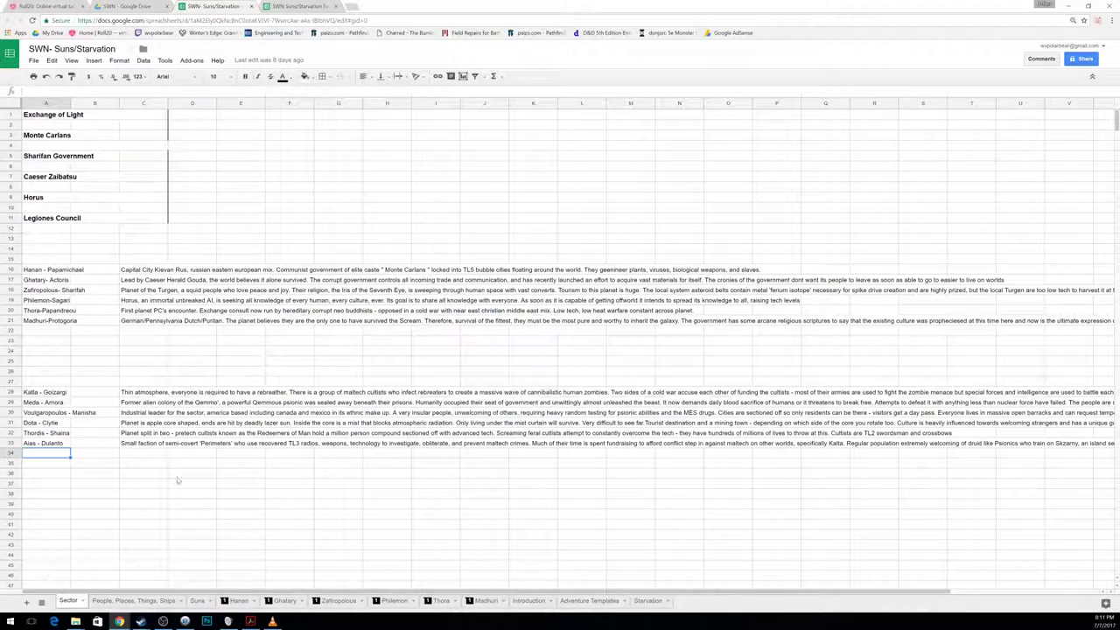
pyautogui.hotkey('alt', 'Tab')
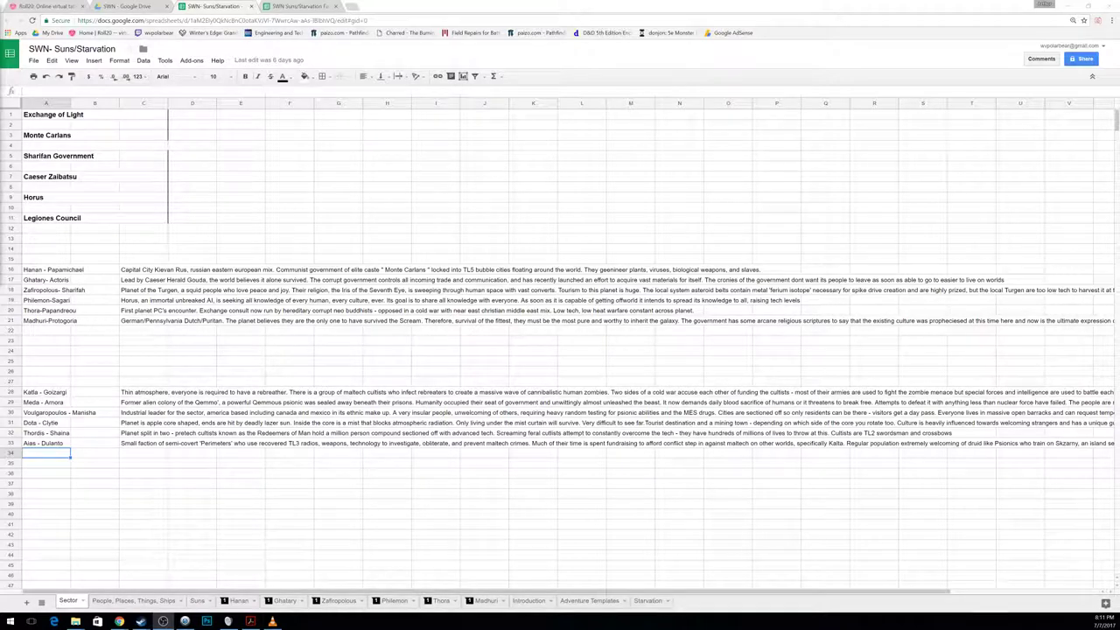
# Step: Switch to Roll20, join the SWN Sun/Starvation game and play the Desert Bazaar track in the Jukebox
pyautogui.click(54, 7)
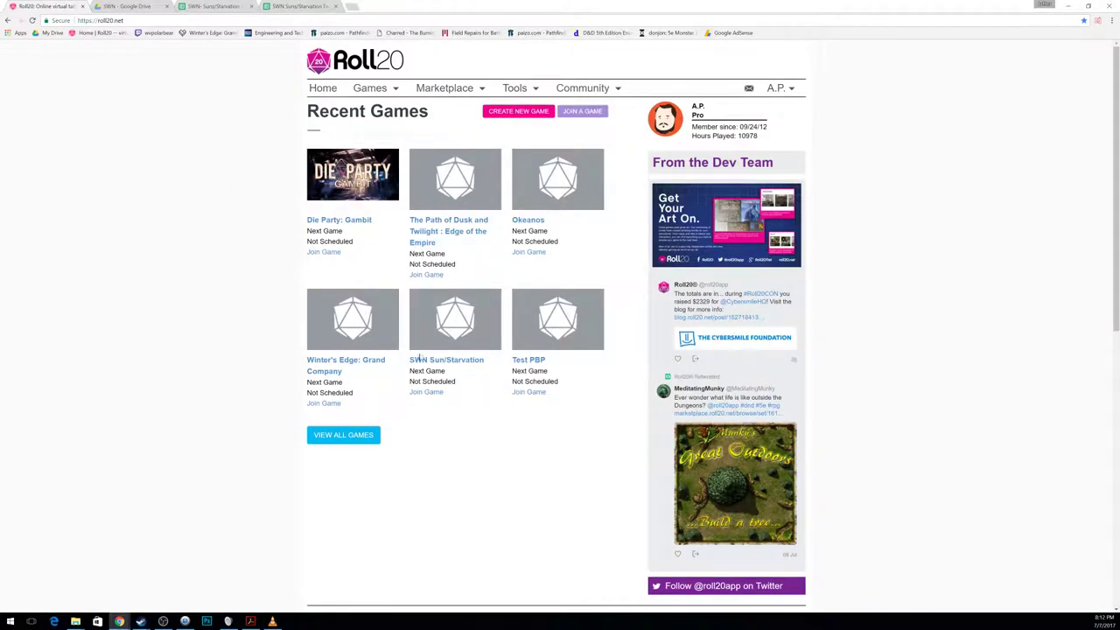
pyautogui.click(432, 393)
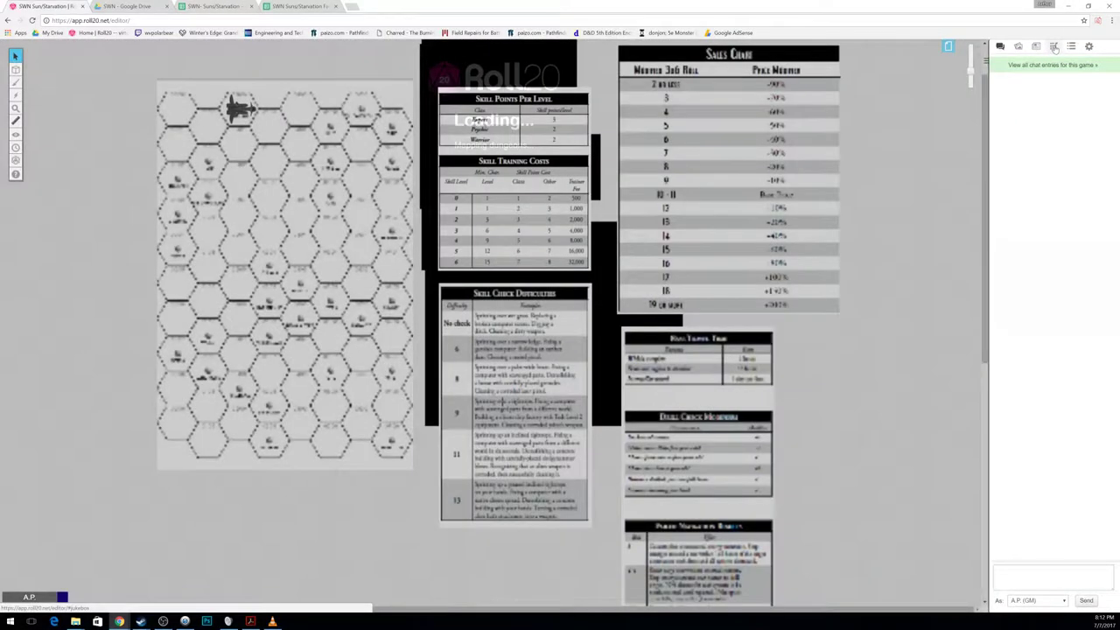
pyautogui.click(1053, 47)
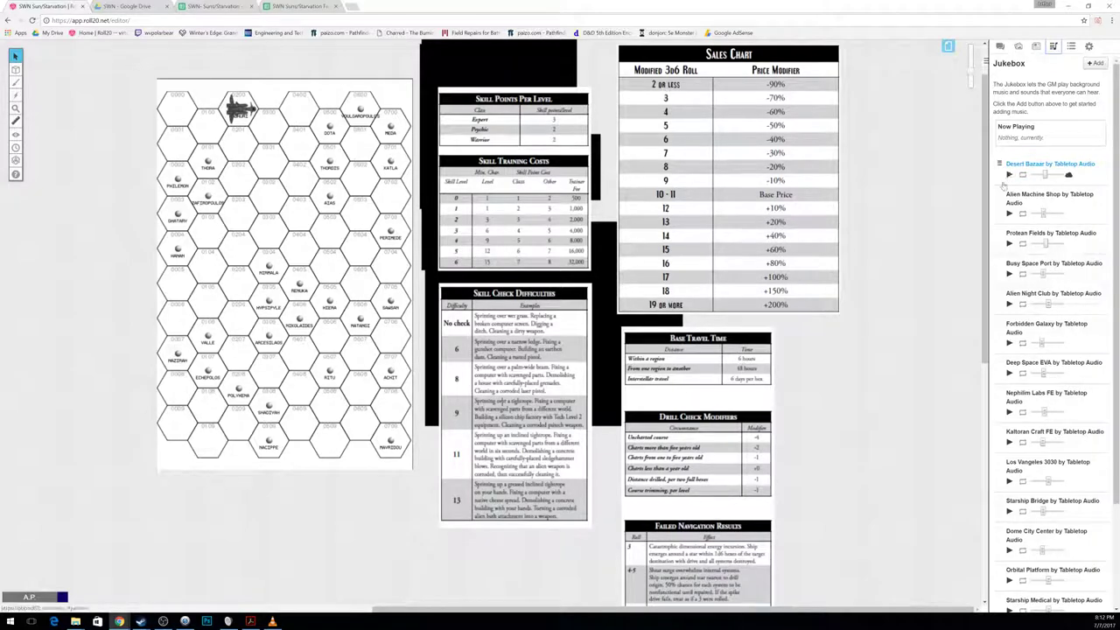
pyautogui.click(1009, 175)
pyautogui.moveTo(16, 55)
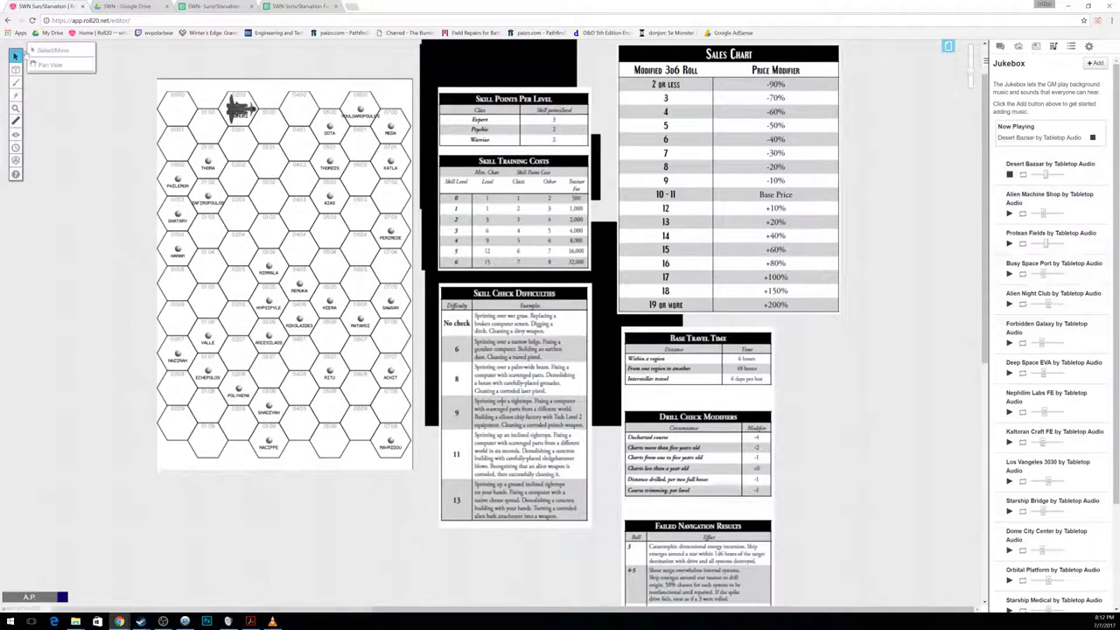
pyautogui.click(210, 6)
pyautogui.click(250, 621)
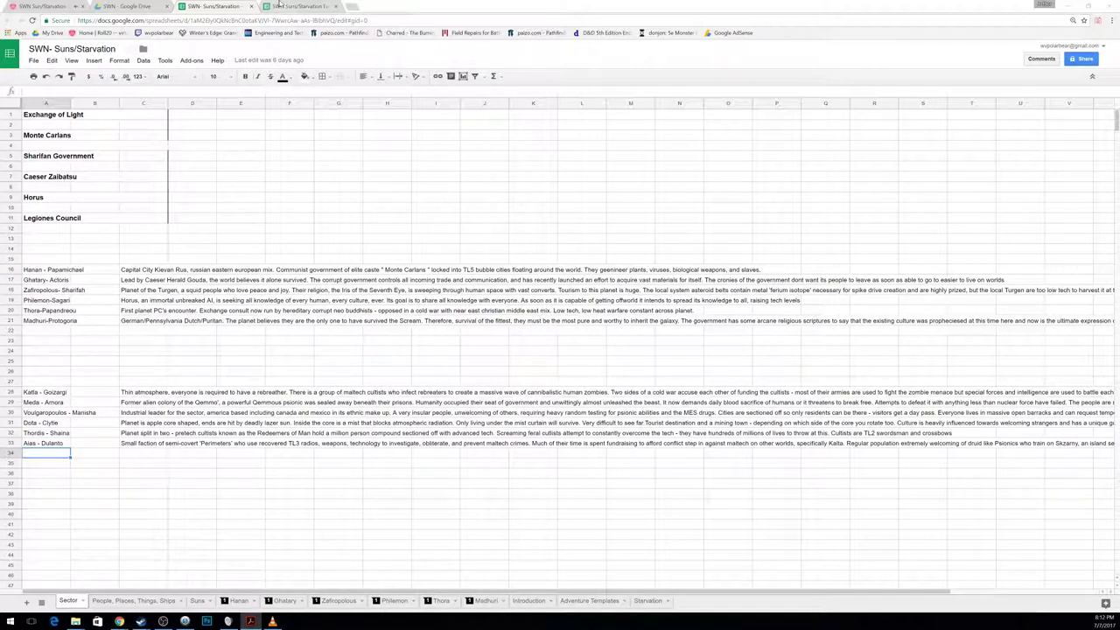
pyautogui.hotkey('ctrl', '1')
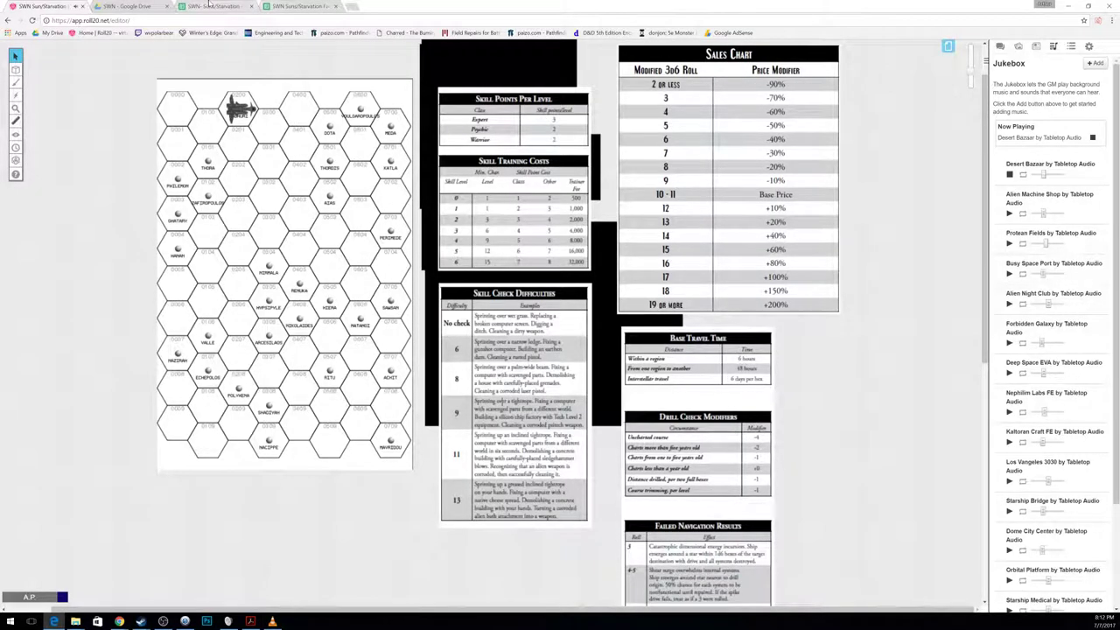
# Step: Switch to the SWN- Suns/Starvation spreadsheet, add a new sheet and move it to the end after Starvation
pyautogui.click(215, 6)
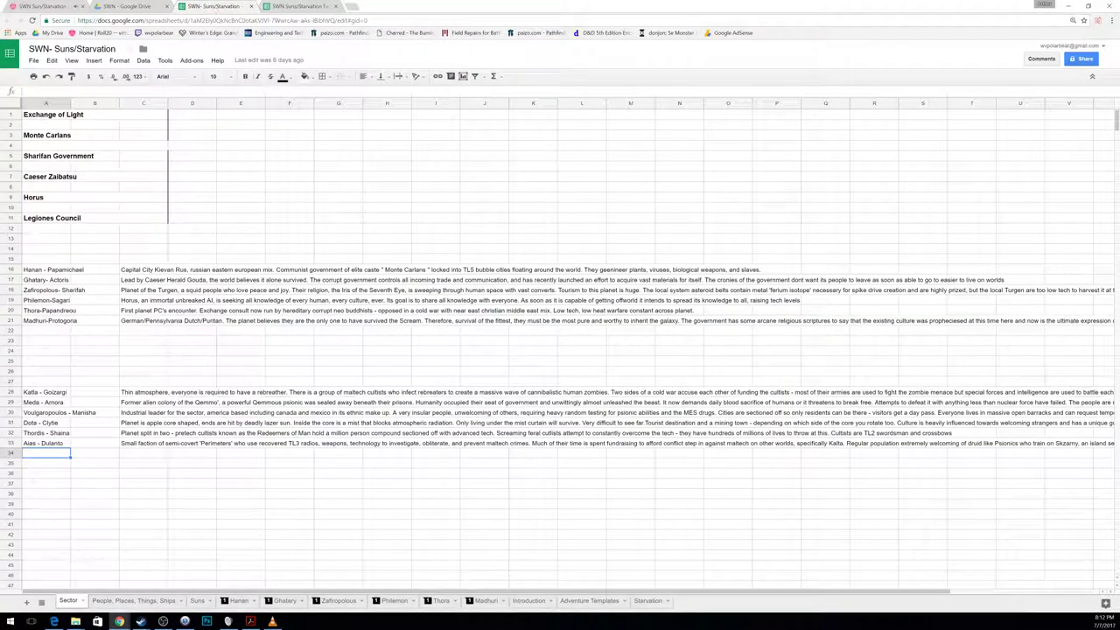
pyautogui.click(26, 602)
pyautogui.moveTo(94, 605); pyautogui.dragTo(734, 602)
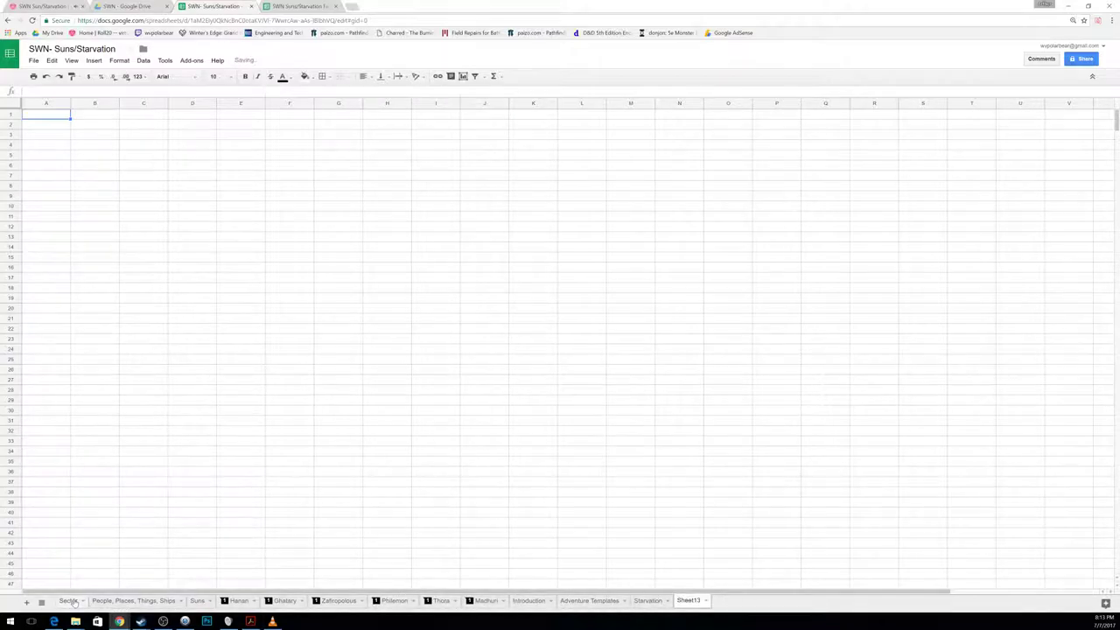
# Step: Check the Katla - Goizargi description on the Sector sheet and rename the new sheet as Katla
pyautogui.click(70, 601)
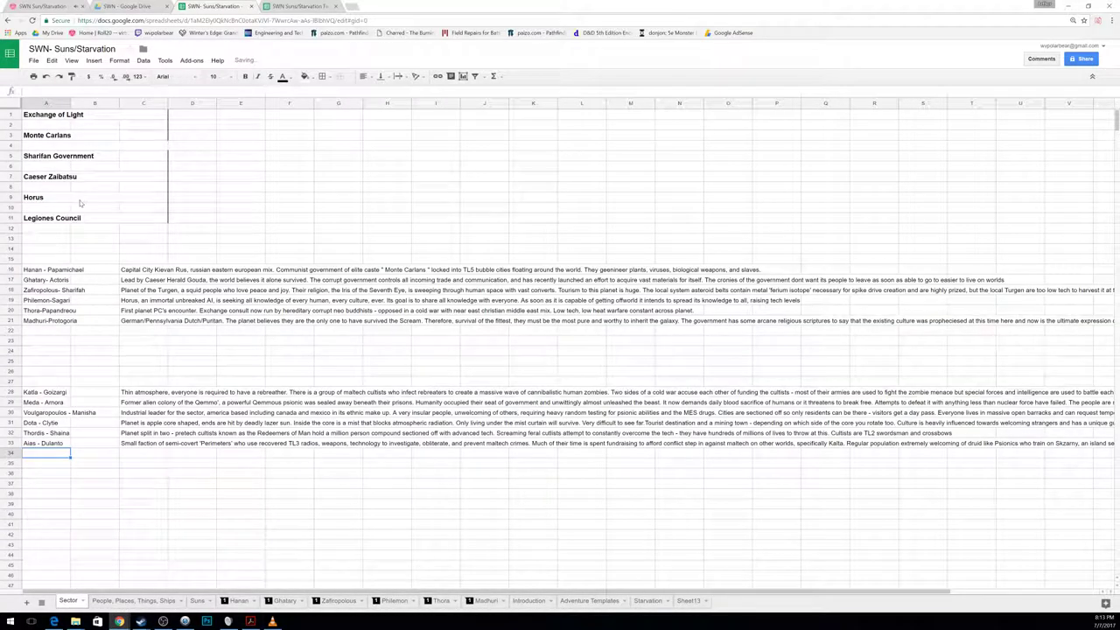
pyautogui.click(52, 391)
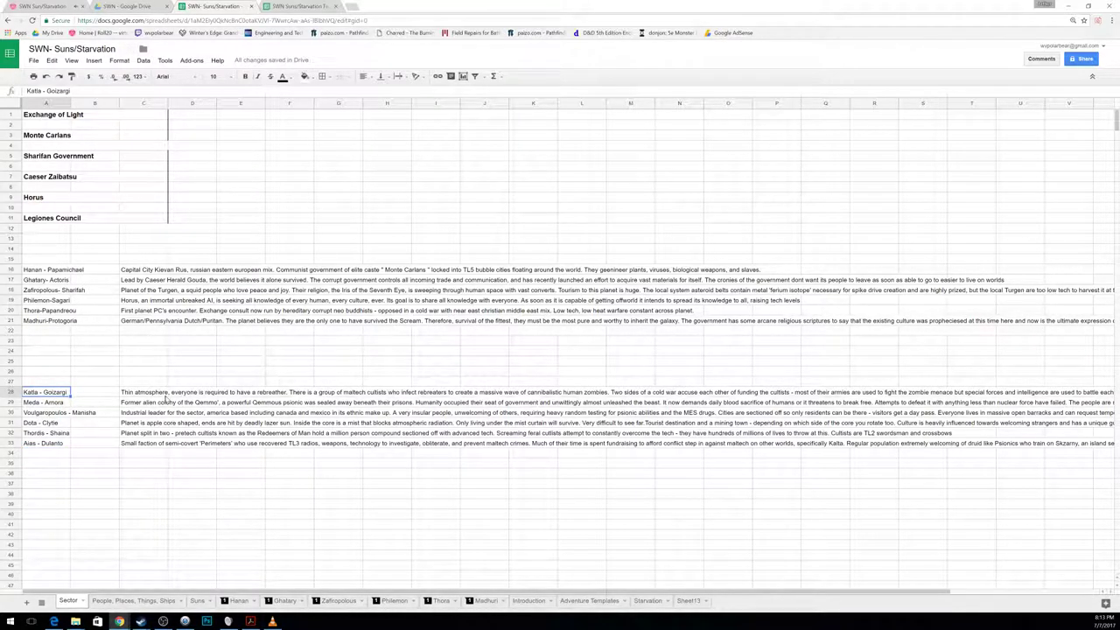
pyautogui.doubleClick(157, 394)
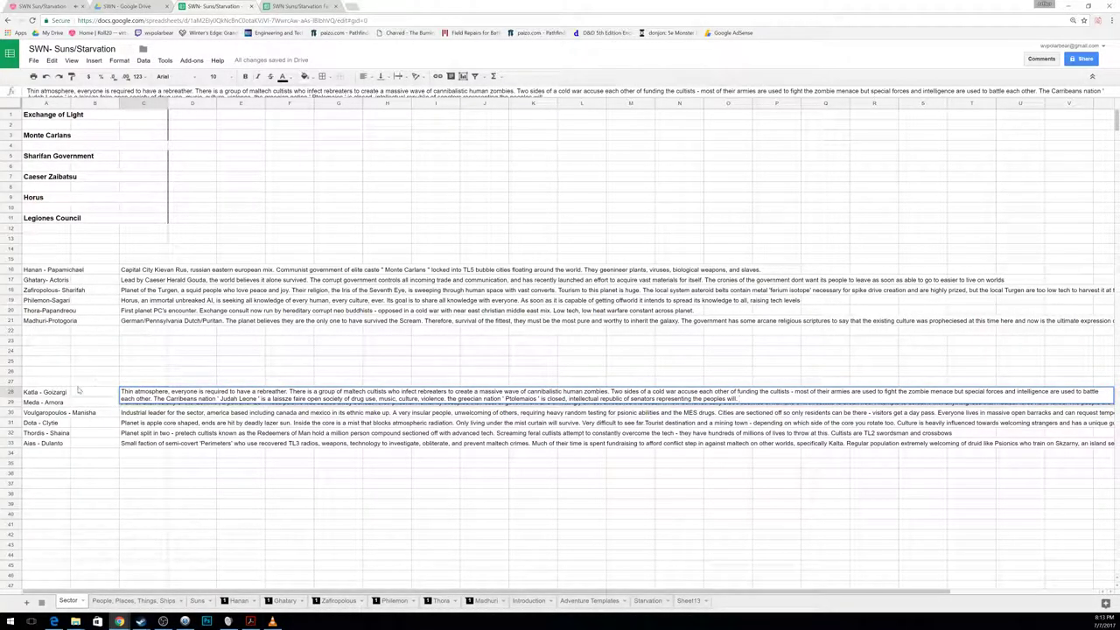
pyautogui.doubleClick(688, 600)
pyautogui.write('Katla')
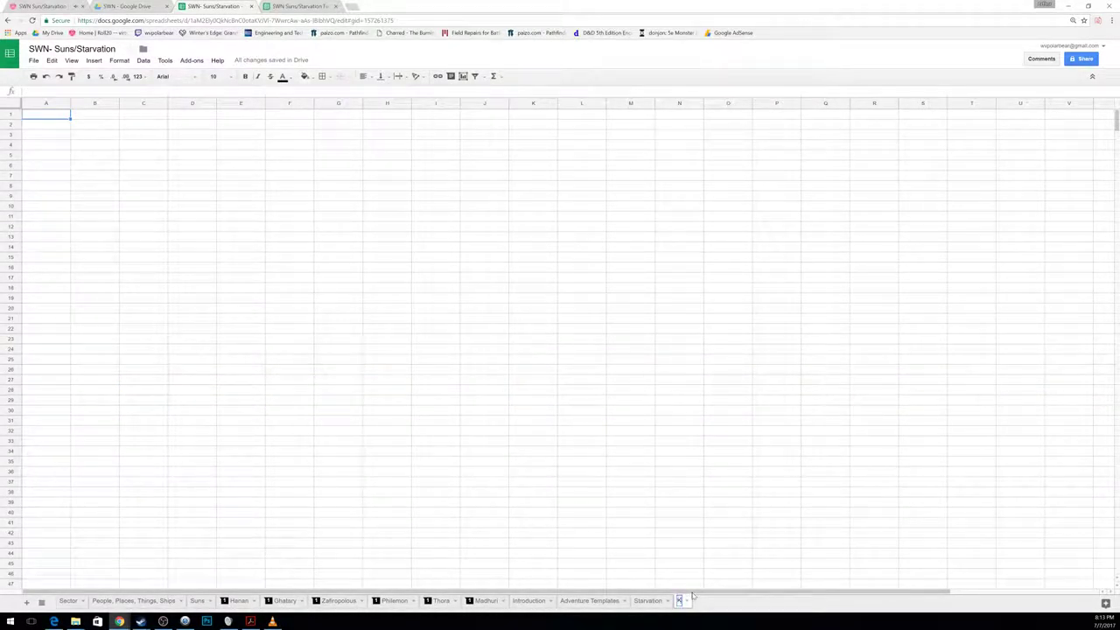
pyautogui.press('Return')
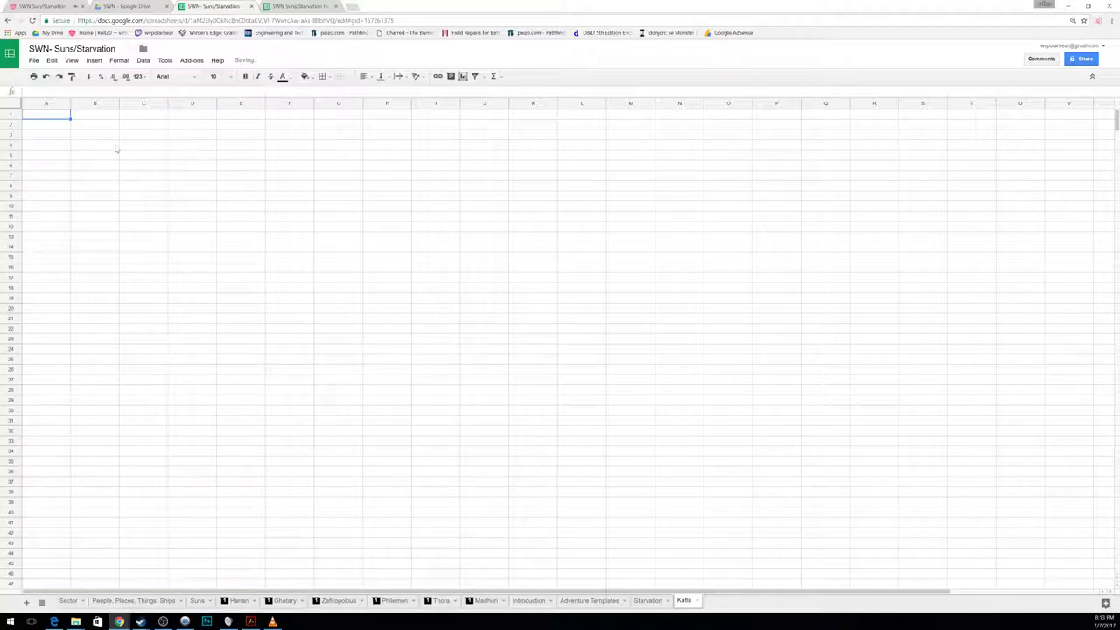
# Step: Enter a conflict line in row 4 of the Katla sheet: "Maltech Cultists" in B4, "vs" in C4 and "Anyone" in D4
pyautogui.click(115, 147)
pyautogui.write('Malt')
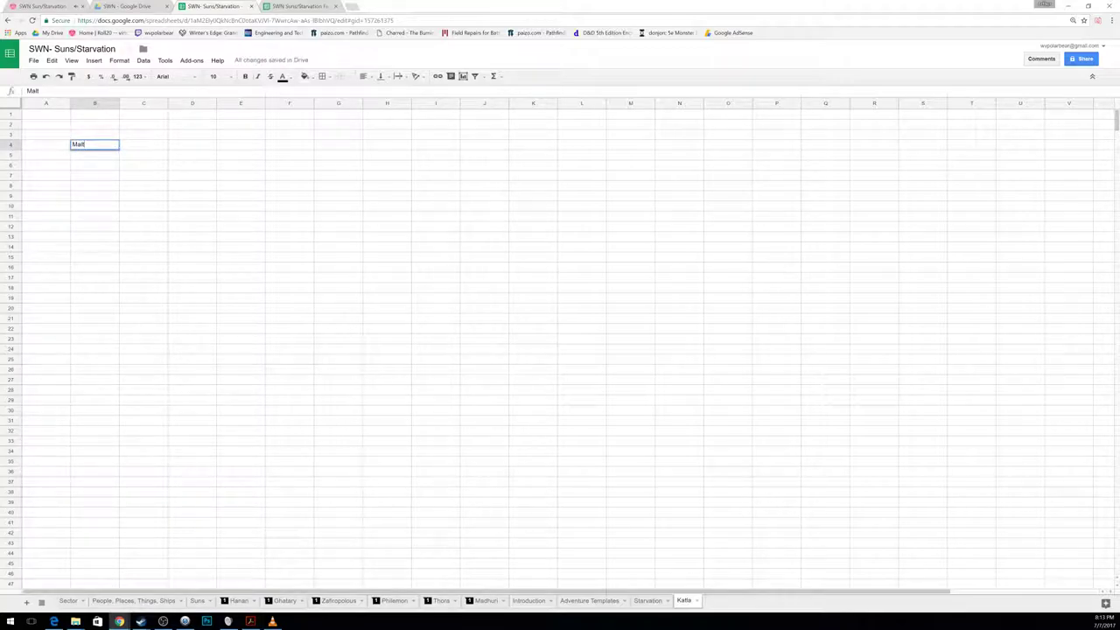
pyautogui.write('ech Cultists')
pyautogui.press('Tab')
pyautogui.write('vs')
pyautogui.press('Tab')
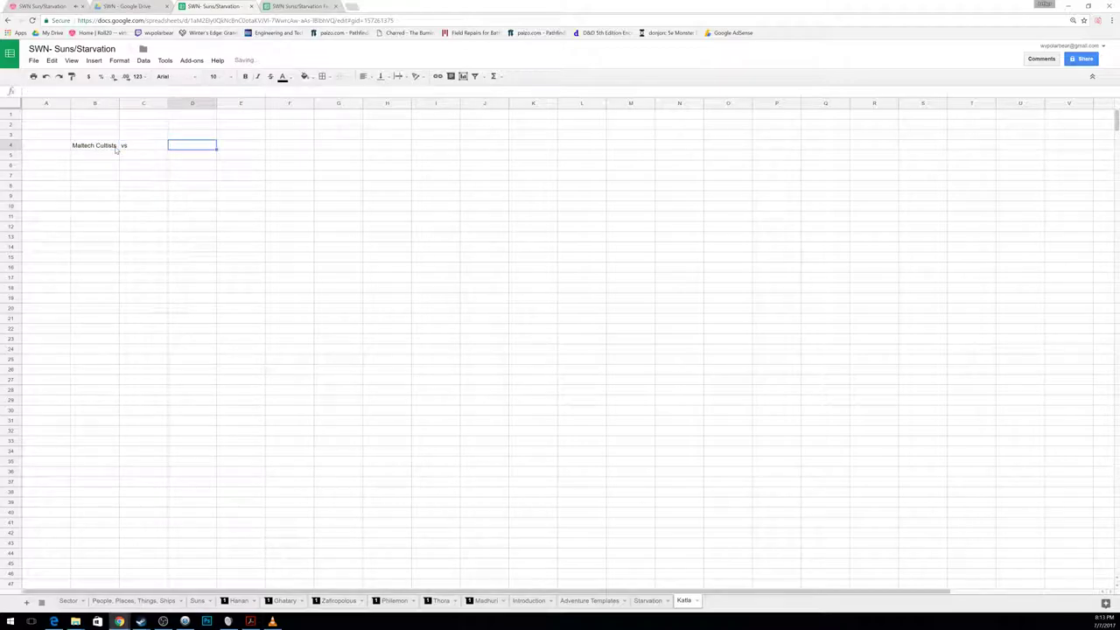
pyautogui.write('Anyone')
pyautogui.press('Return')
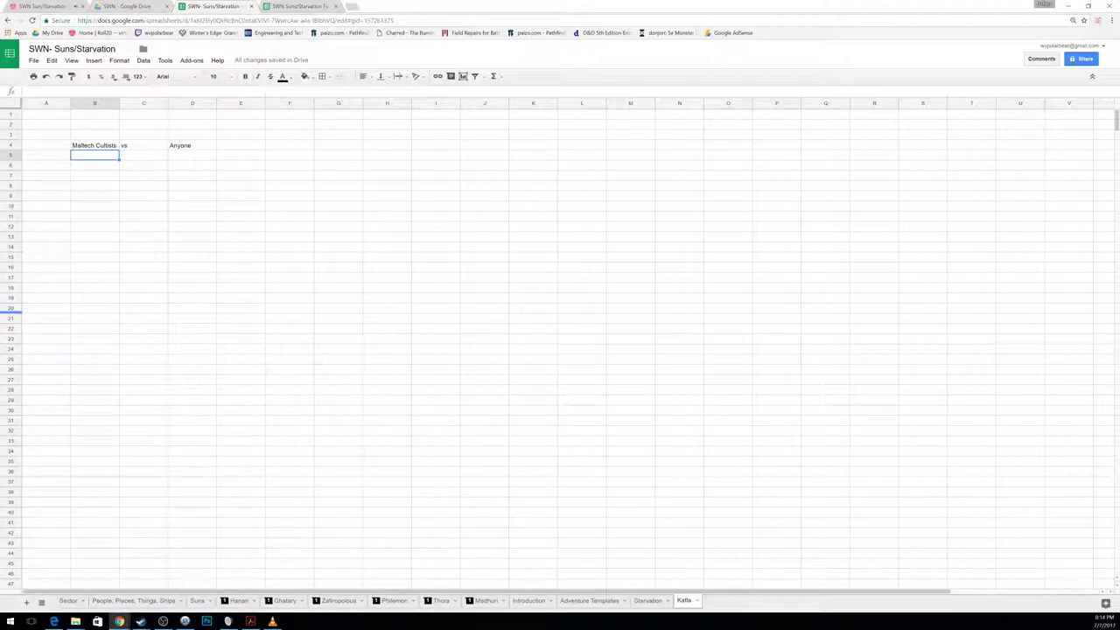
# Step: Look up the Wise of Ptolemaios row on the FactionTracker sheet of the SWN Suns/Starvation Faction spreadsheet
pyautogui.click(54, 621)
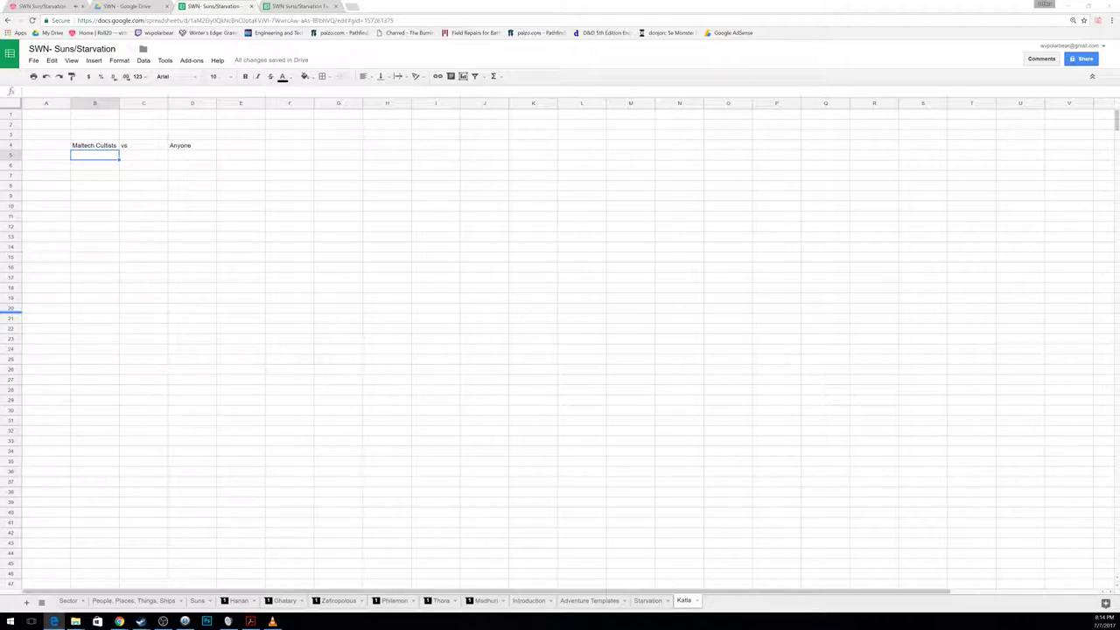
pyautogui.click(316, 7)
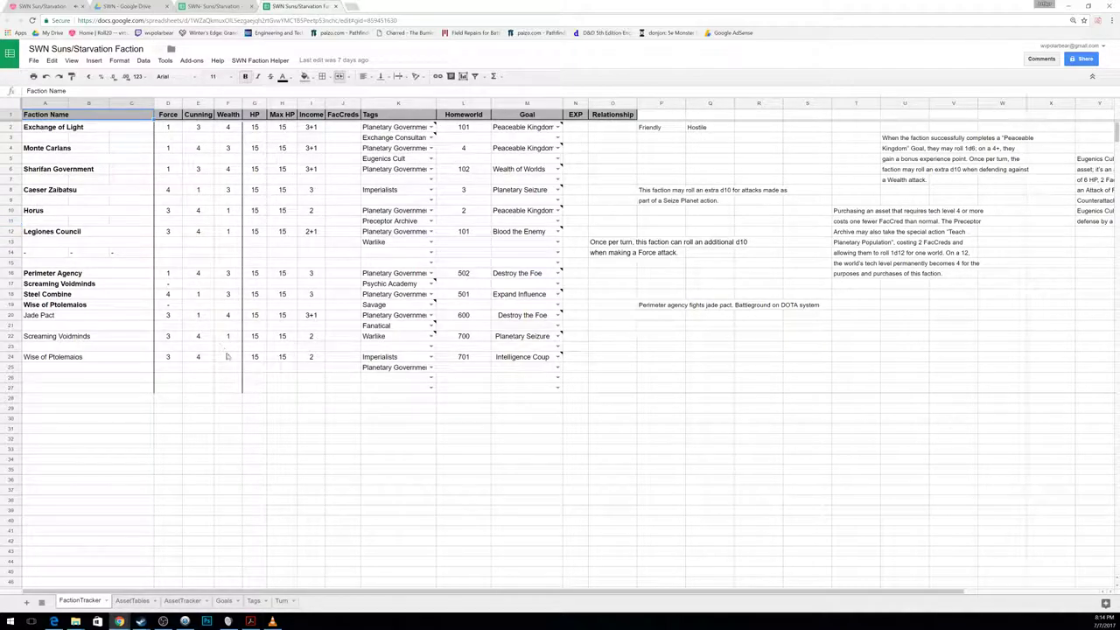
pyautogui.click(116, 361)
pyautogui.keyDown('shift'); pyautogui.click(535, 361); pyautogui.keyUp('shift')
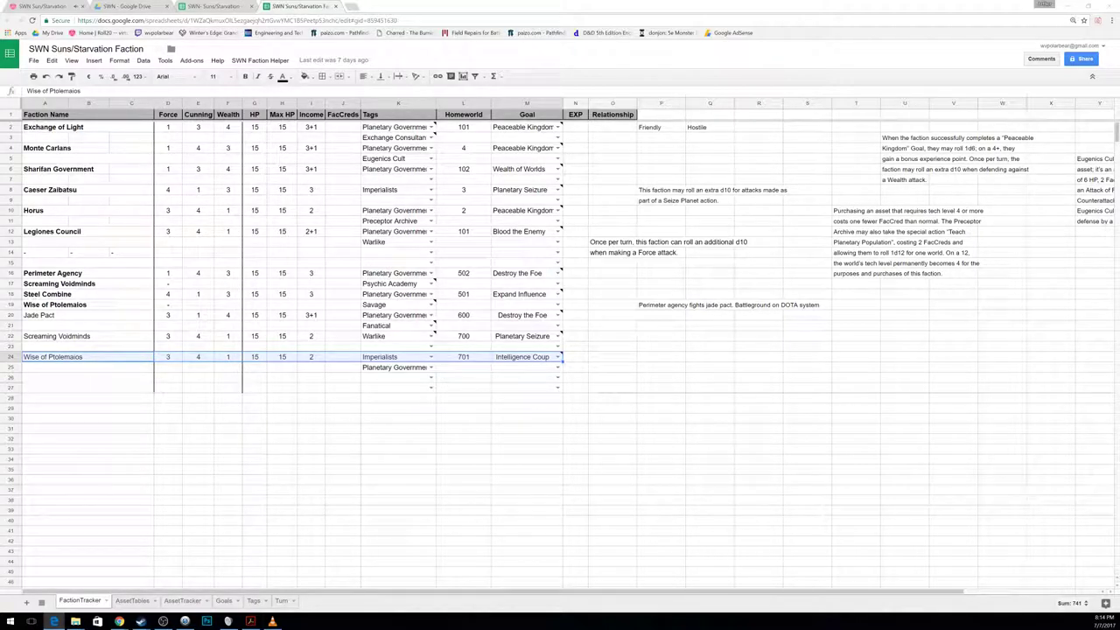
# Step: Replace the row 4 conflict line on the Katla sheet with "Not currently in conflict" and clear that note again
pyautogui.click(214, 6)
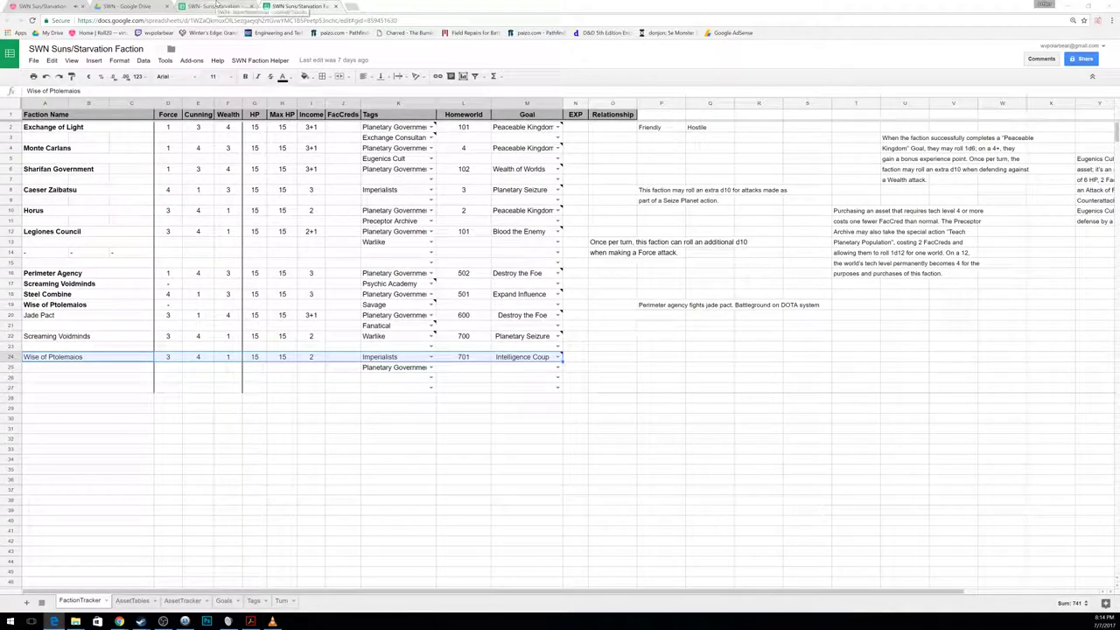
pyautogui.moveTo(94, 145); pyautogui.dragTo(336, 147)
pyautogui.press('Delete')
pyautogui.write('Not i')
pyautogui.write('urrently')
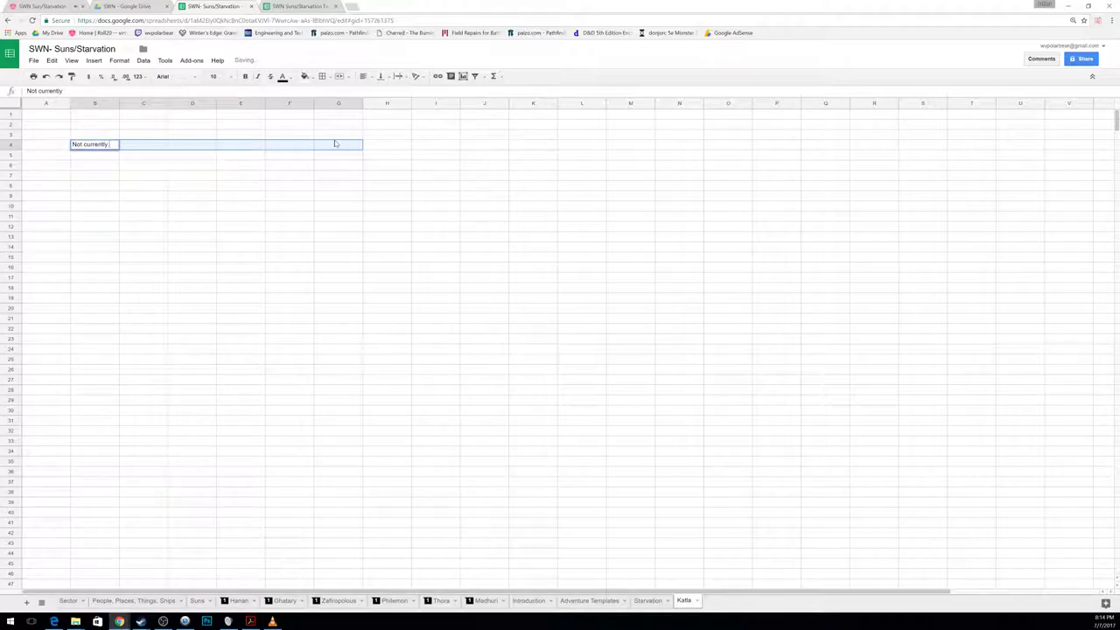
pyautogui.write(' in conflict')
pyautogui.press('Return')
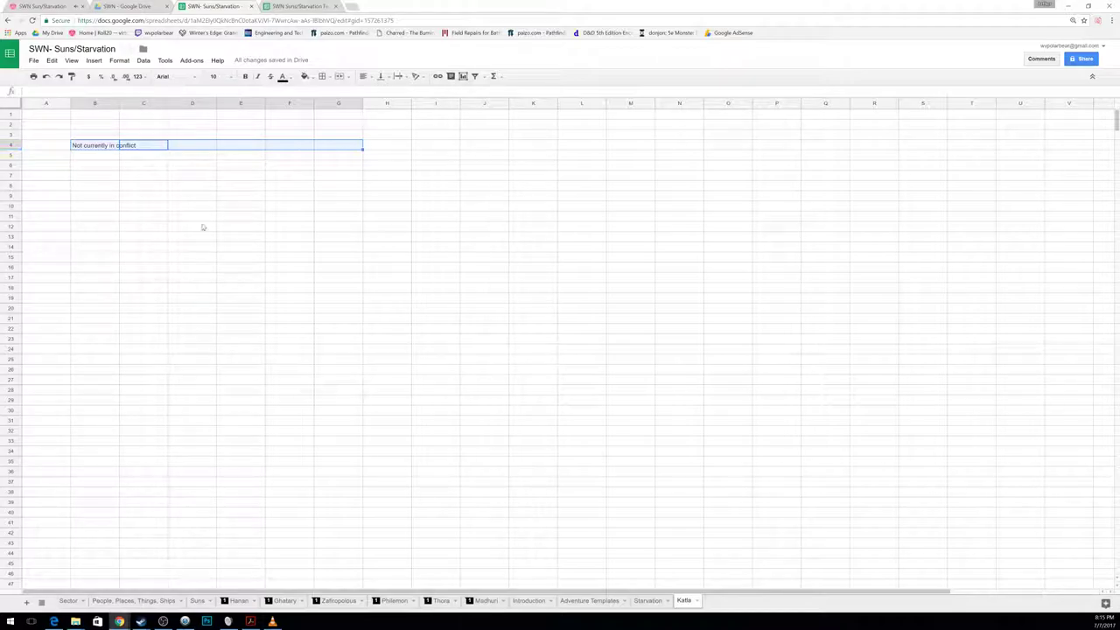
pyautogui.moveTo(110, 147); pyautogui.dragTo(135, 148)
pyautogui.press('Delete')
# Step: Examine the tags of the Wise of Ptolemaios faction in the SWN Suns/Starvation Faction spreadsheet
pyautogui.click(300, 6)
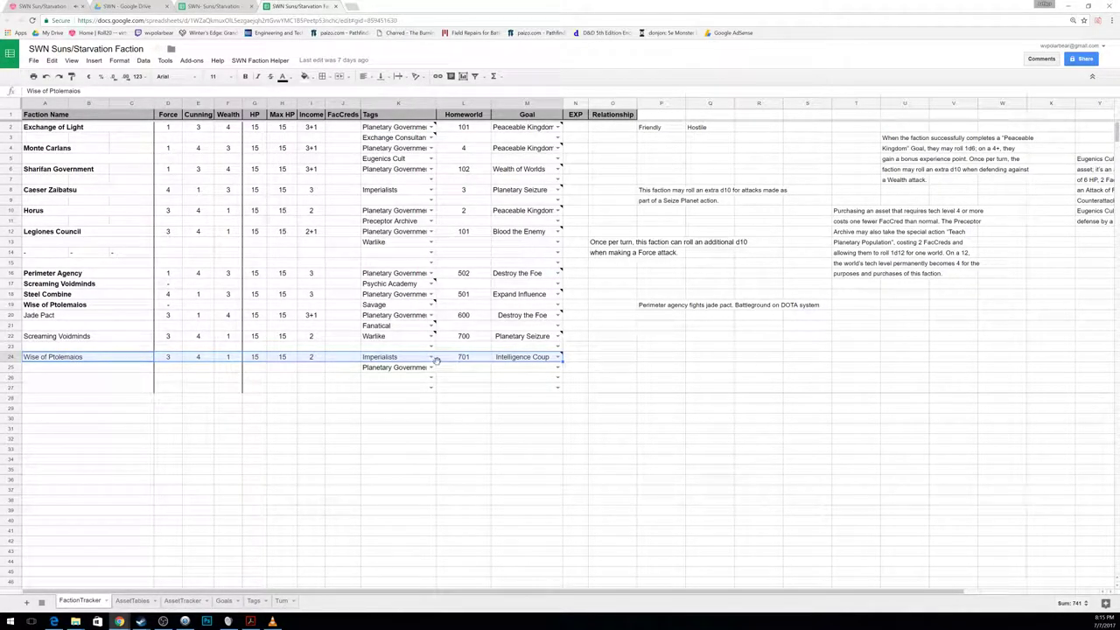
pyautogui.click(408, 389)
pyautogui.click(407, 359)
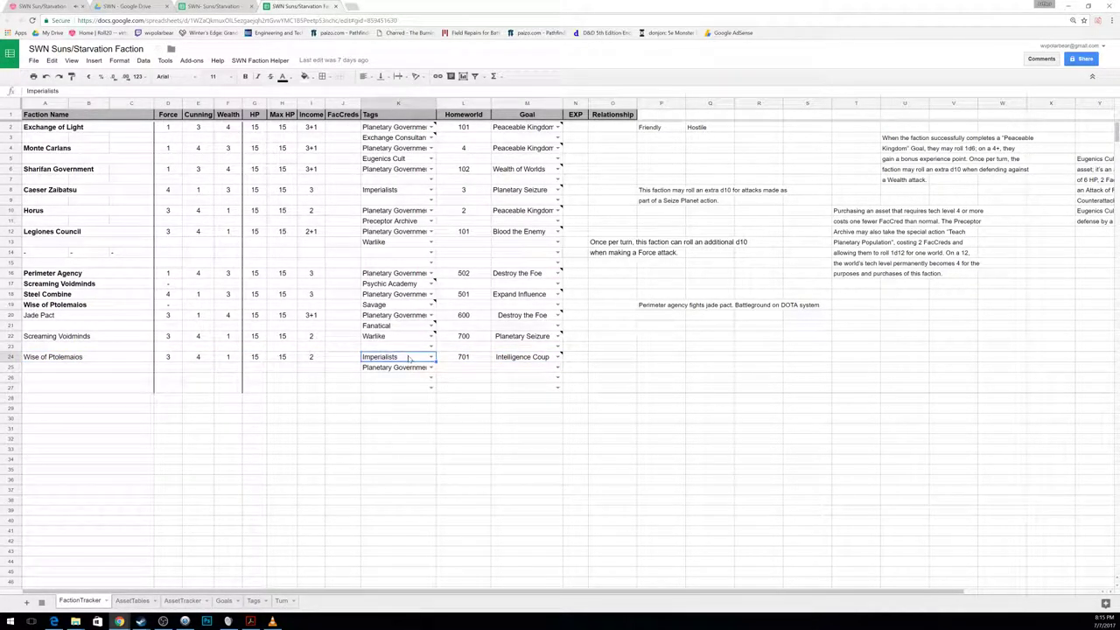
# Step: On the Katla sheet, enter "Ptolemaios ( Wise )" in B4, "vs" in D4 and "Maltech Zombie Cult" in F4
pyautogui.click(214, 6)
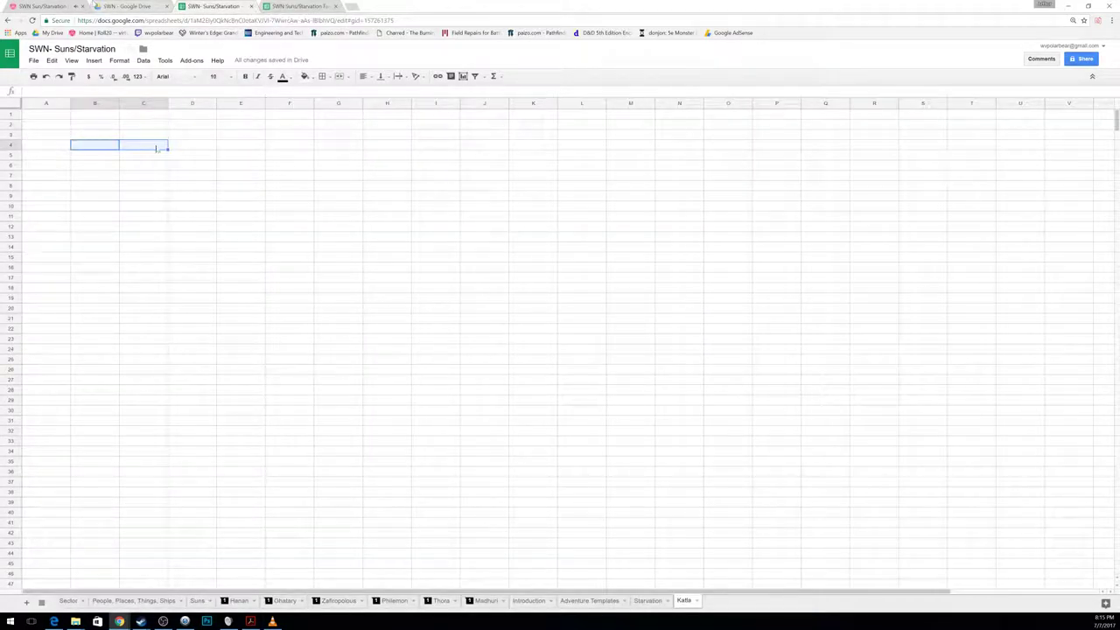
pyautogui.click(105, 147)
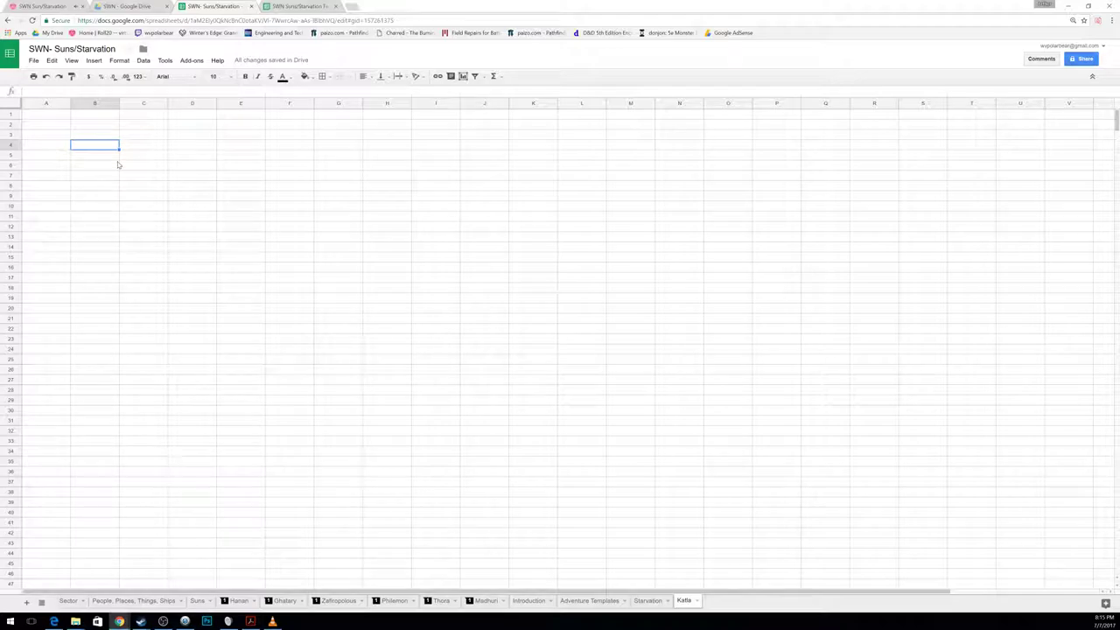
pyautogui.write('Ptolemaios ( Wise )')
pyautogui.press('Tab')
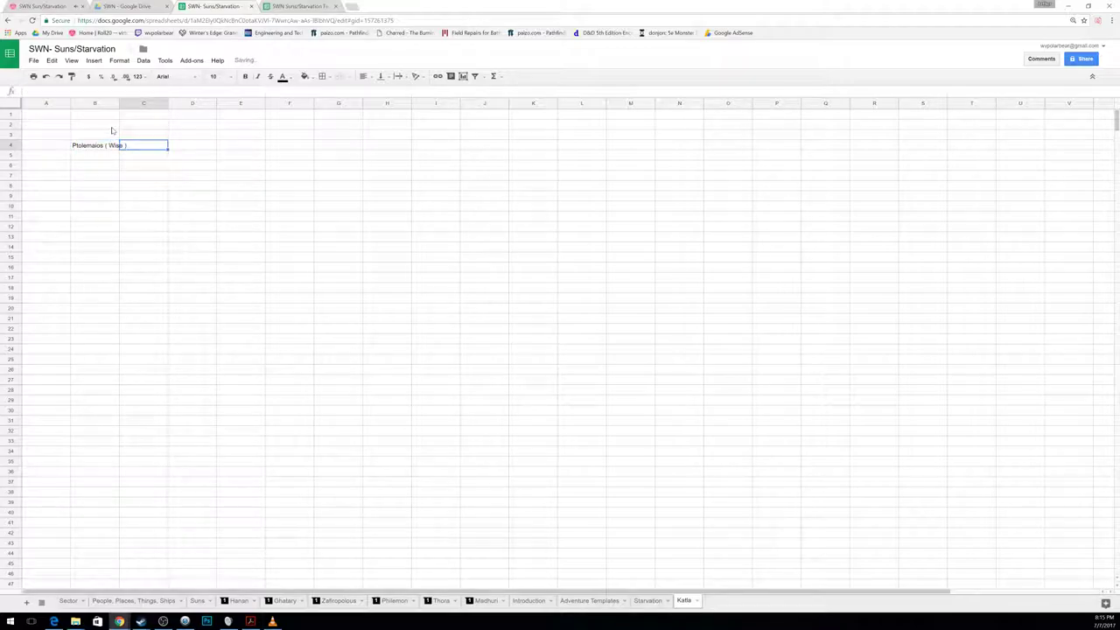
pyautogui.press('Tab')
pyautogui.write('vs')
pyautogui.press('Tab')
pyautogui.press('Tab')
pyautogui.write('Maltec')
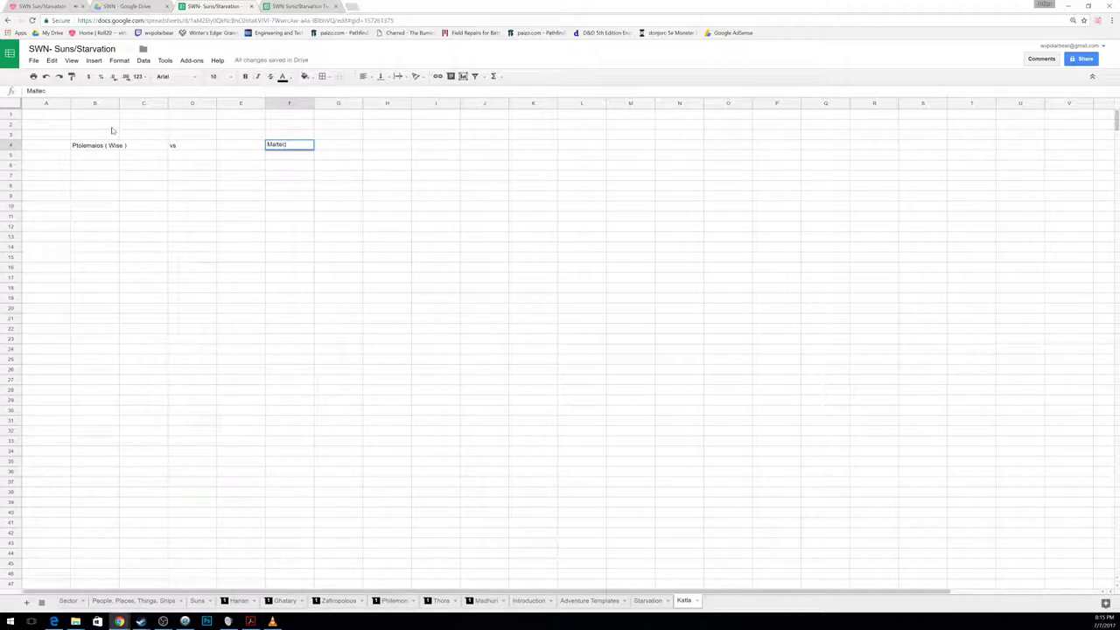
pyautogui.write('h Zombie Cult')
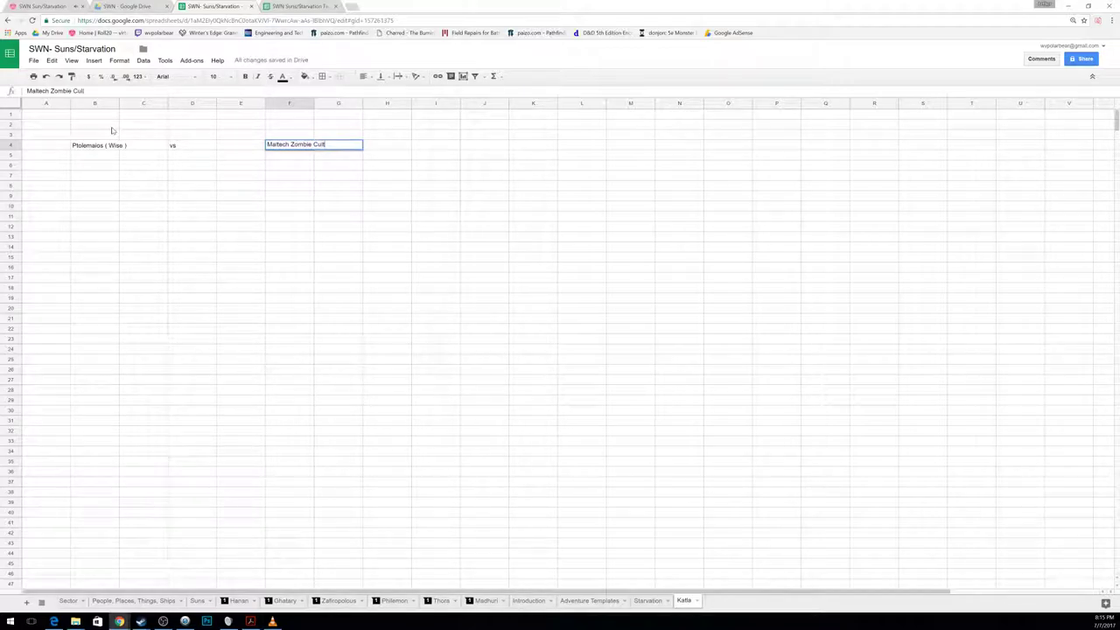
pyautogui.press('Return')
# Step: Enter the numbers for both sides in row 6: 500,000,00 under Ptolemaios and 5000 under Maltech Zombie Cult
pyautogui.press('Down')
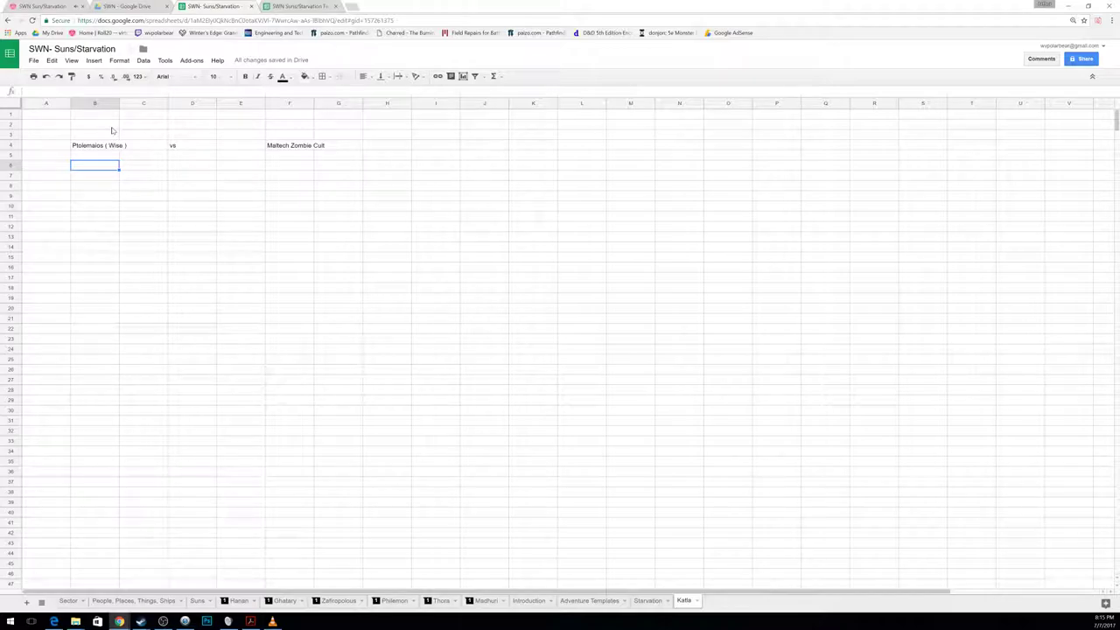
pyautogui.write('500,000.00')
pyautogui.press('Return')
pyautogui.press('Right')
pyautogui.press('Right')
pyautogui.press('Right')
pyautogui.press('Right')
pyautogui.press('Up')
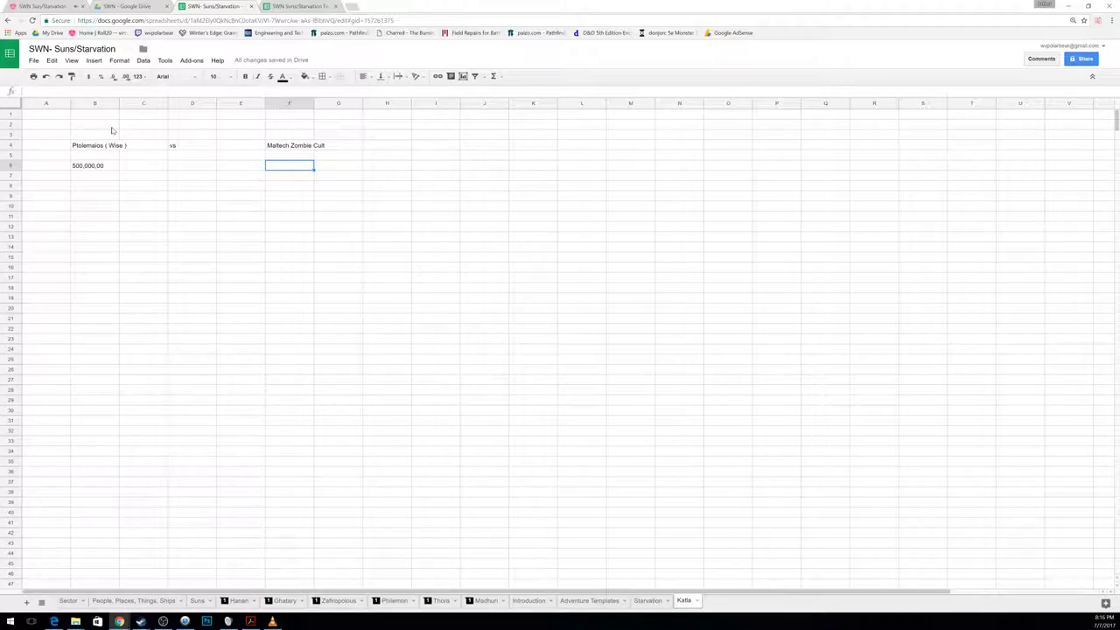
pyautogui.write('5000')
pyautogui.press('Return')
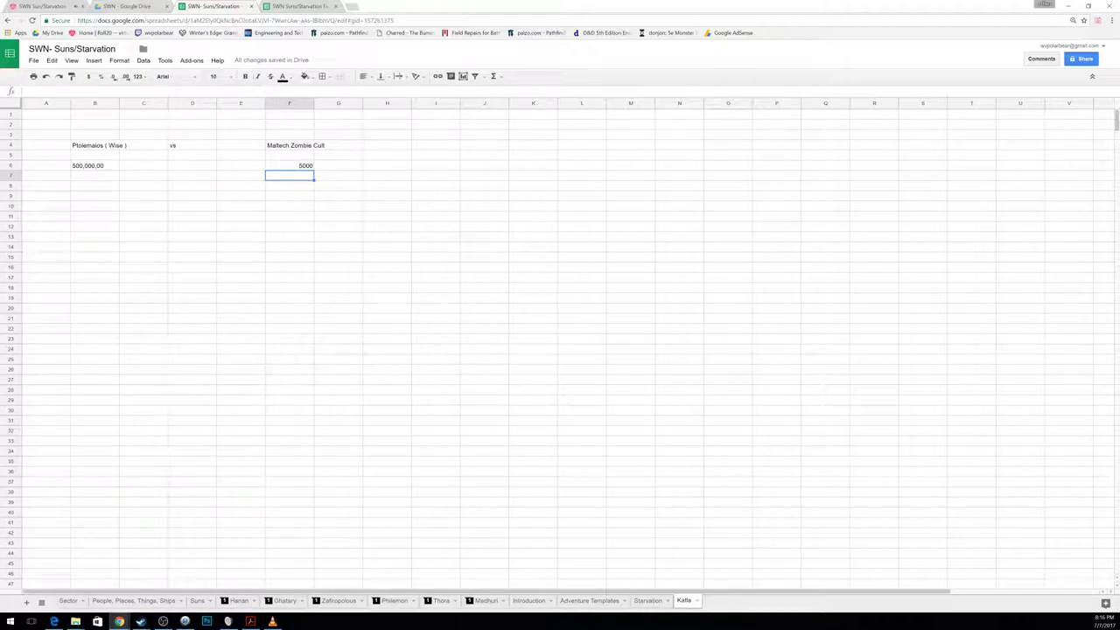
pyautogui.click(53, 621)
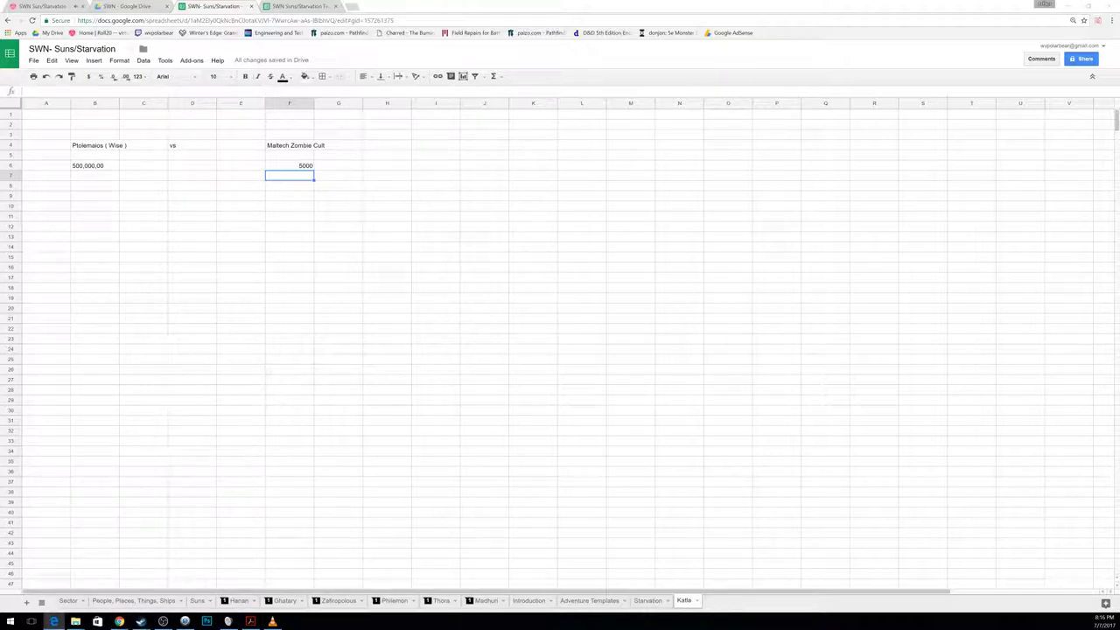
# Step: Change the Maltech Zombie Cult number in F6 of the Katla sheet to 1000000
pyautogui.click(307, 166)
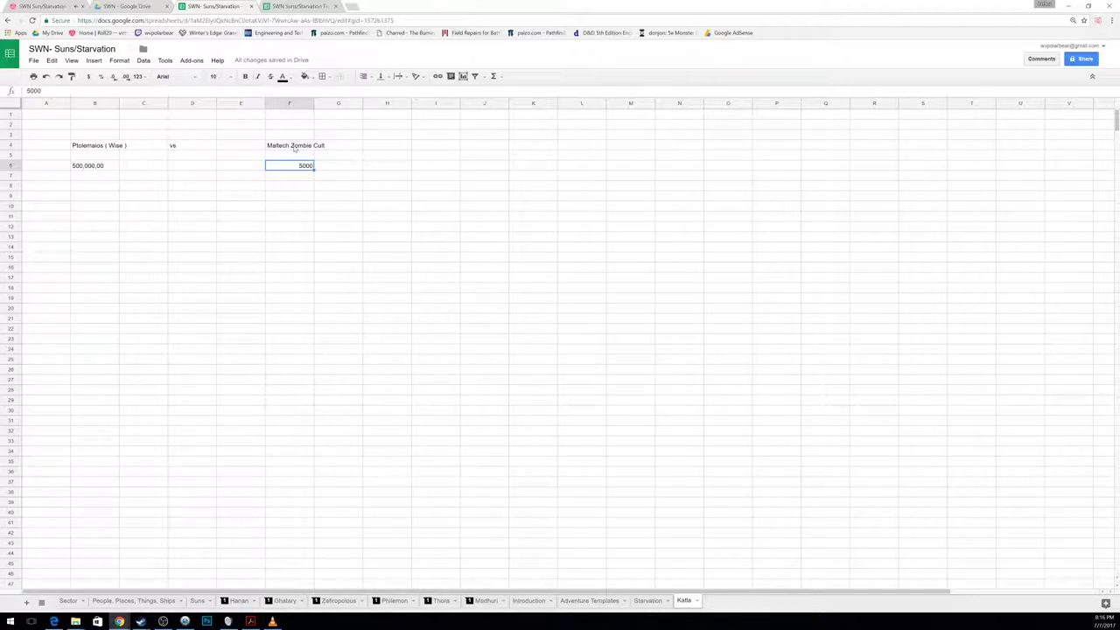
pyautogui.write('1000')
pyautogui.press('Return')
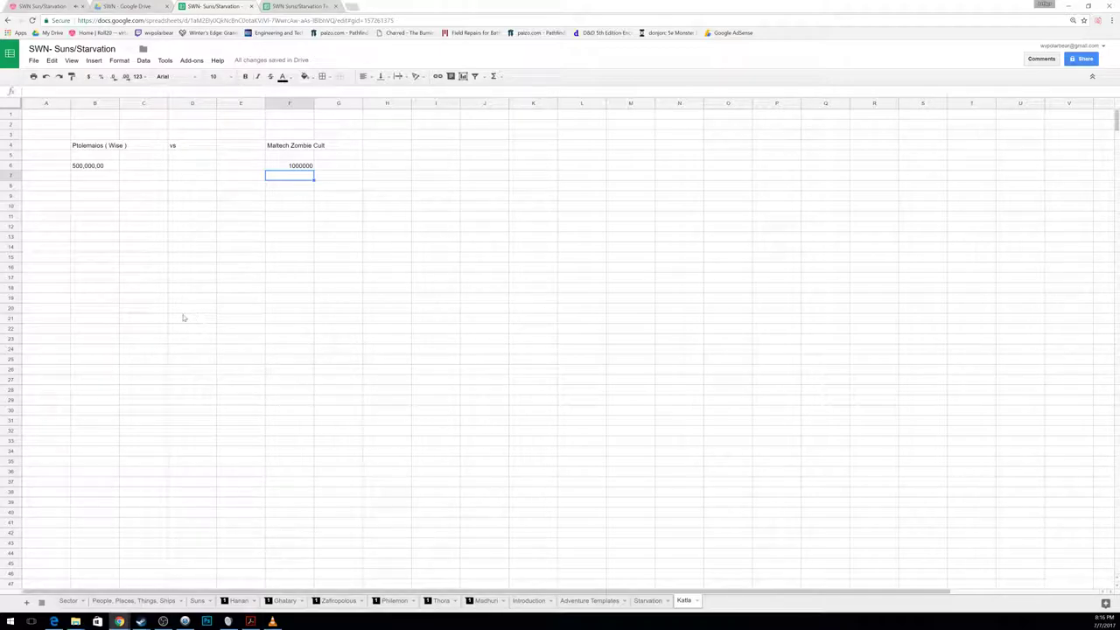
pyautogui.click(127, 216)
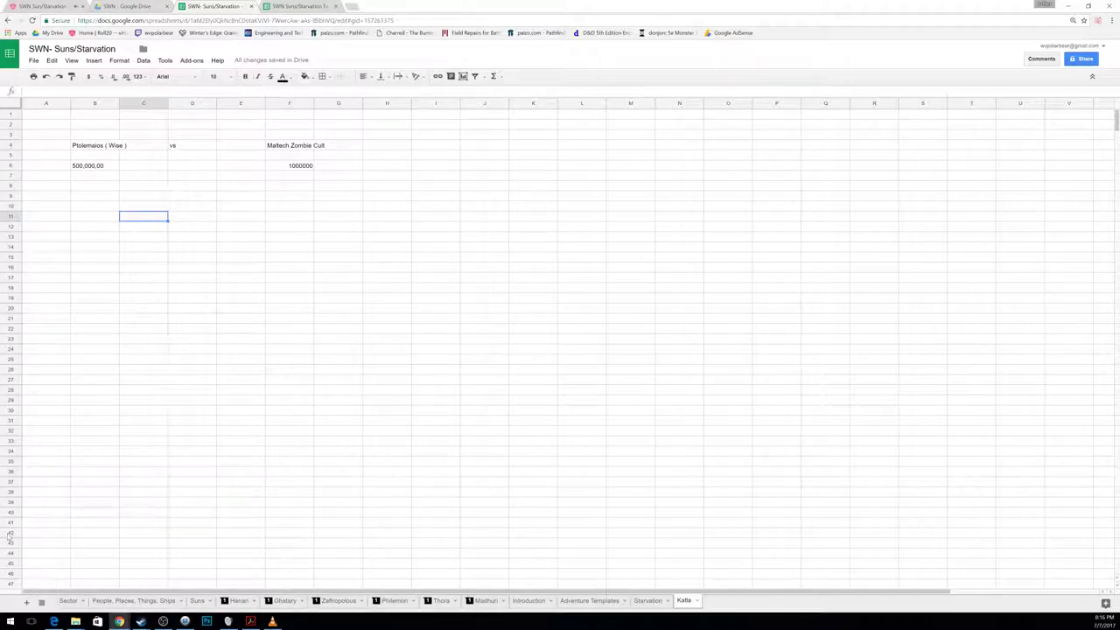
# Step: Look up the next planet after Katla in the Sector list and add a new sheet named "Meda" for it
pyautogui.click(70, 602)
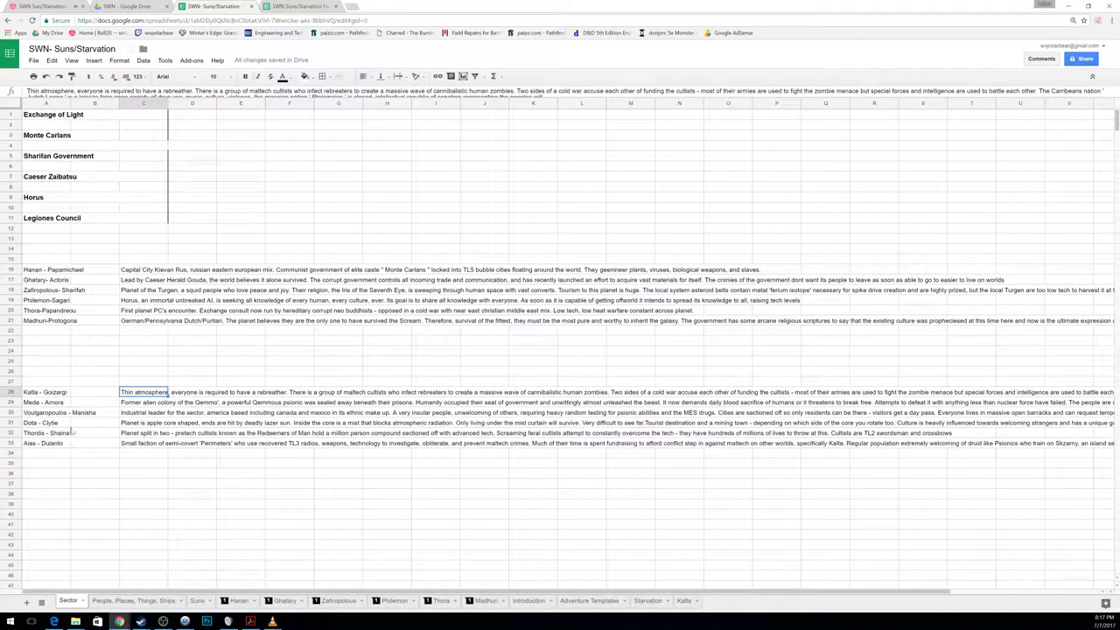
pyautogui.click(58, 402)
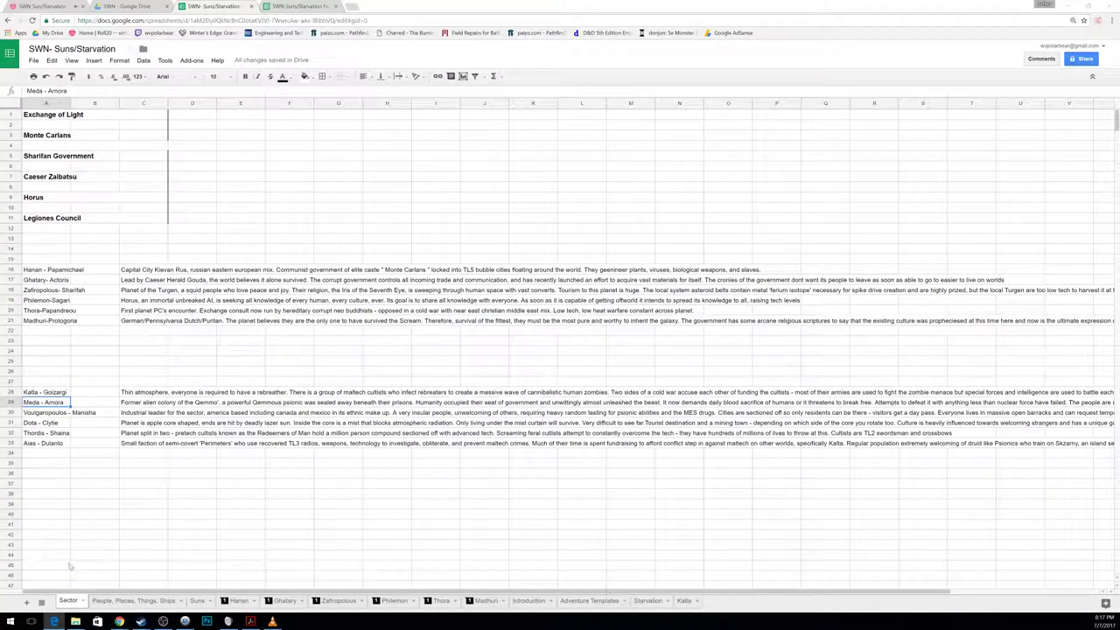
pyautogui.click(27, 602)
pyautogui.moveTo(119, 603); pyautogui.dragTo(739, 602)
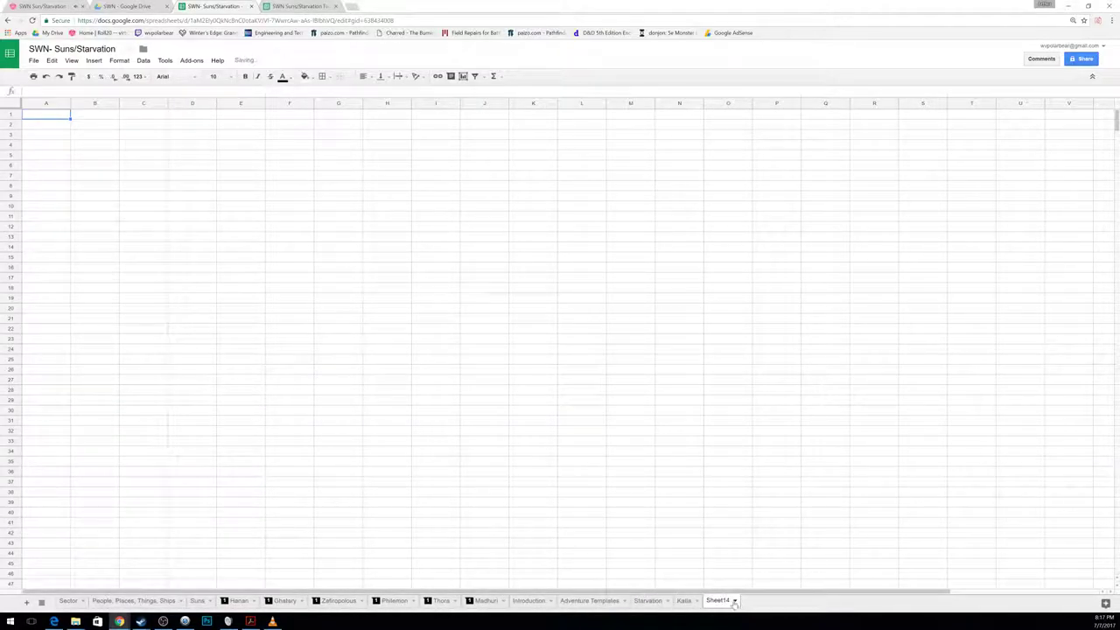
pyautogui.doubleClick(727, 602)
pyautogui.write('Meda')
pyautogui.press('Return')
# Step: On the Meda sheet, enter "Screaming Voidminds" in B6, "vs" in D6 and "Planetary Government" in E6
pyautogui.click(114, 165)
pyautogui.write('Sc')
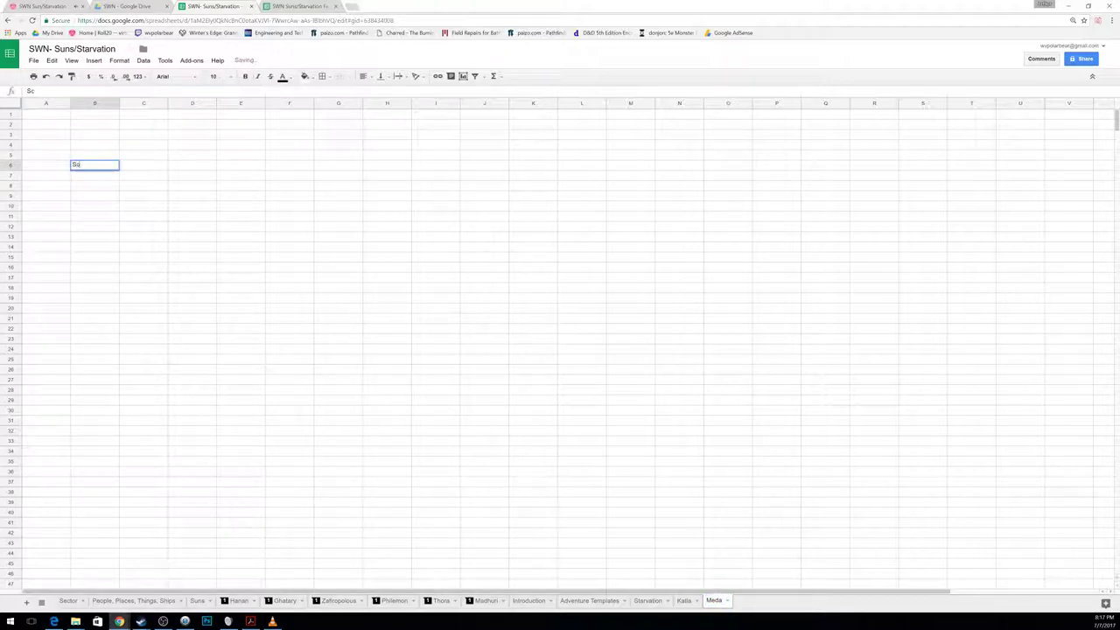
pyautogui.write('reaming Voidlands')
pyautogui.press('Tab')
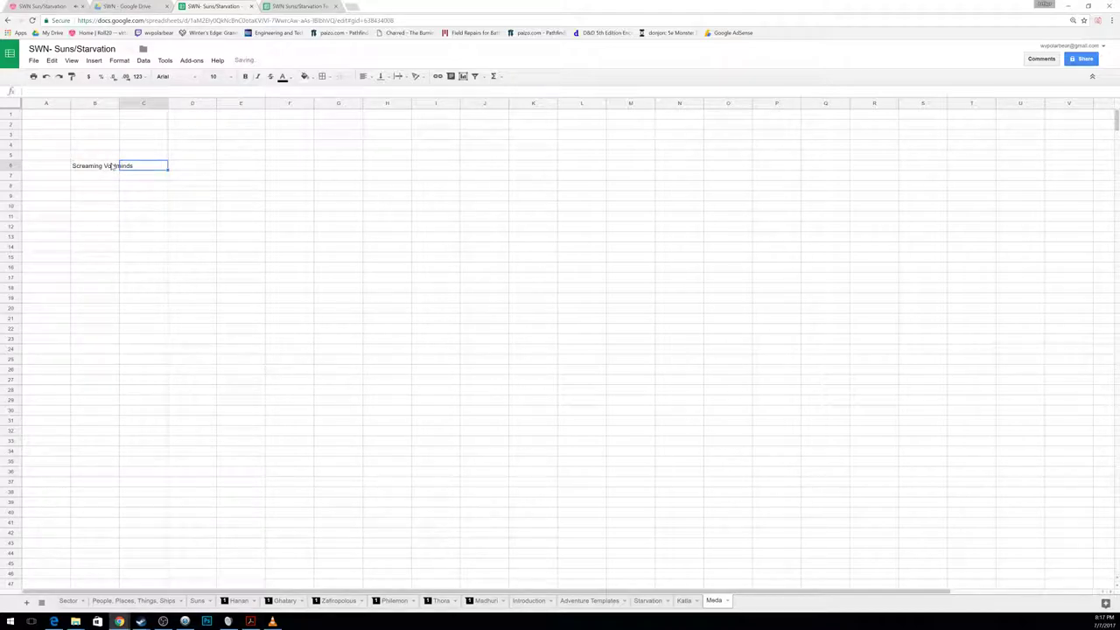
pyautogui.press('Tab')
pyautogui.write('vs')
pyautogui.press('Tab')
pyautogui.write('Planetary Government')
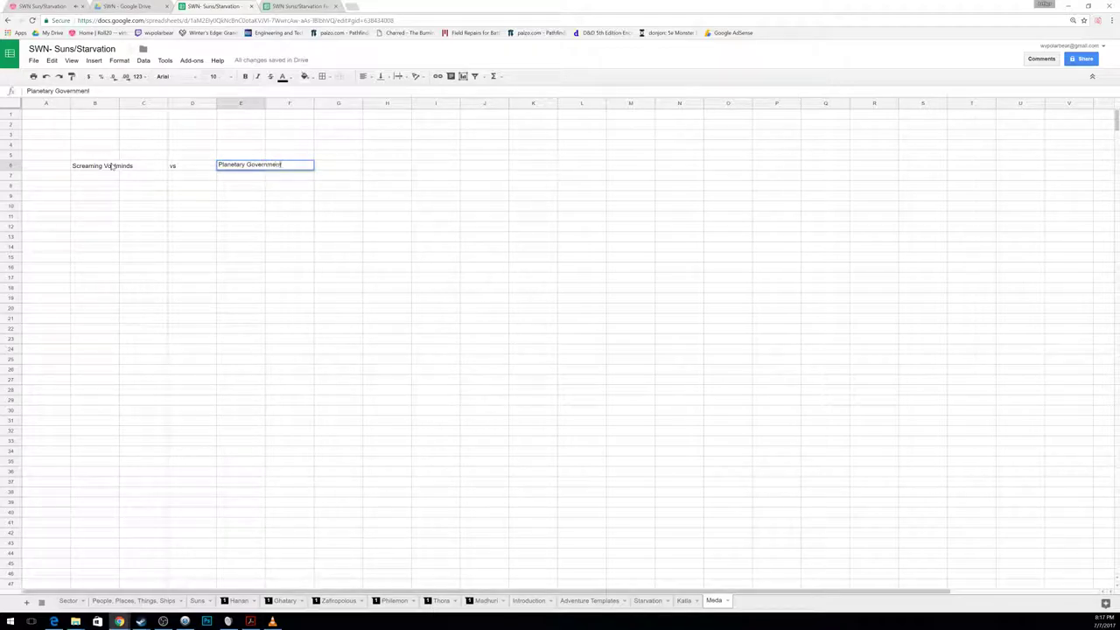
pyautogui.press('Return')
# Step: Enter the numbers for both sides in row 8: 5,000,000,000 under Planetary Government and 5000 under Screaming Voidminds
pyautogui.press('Down')
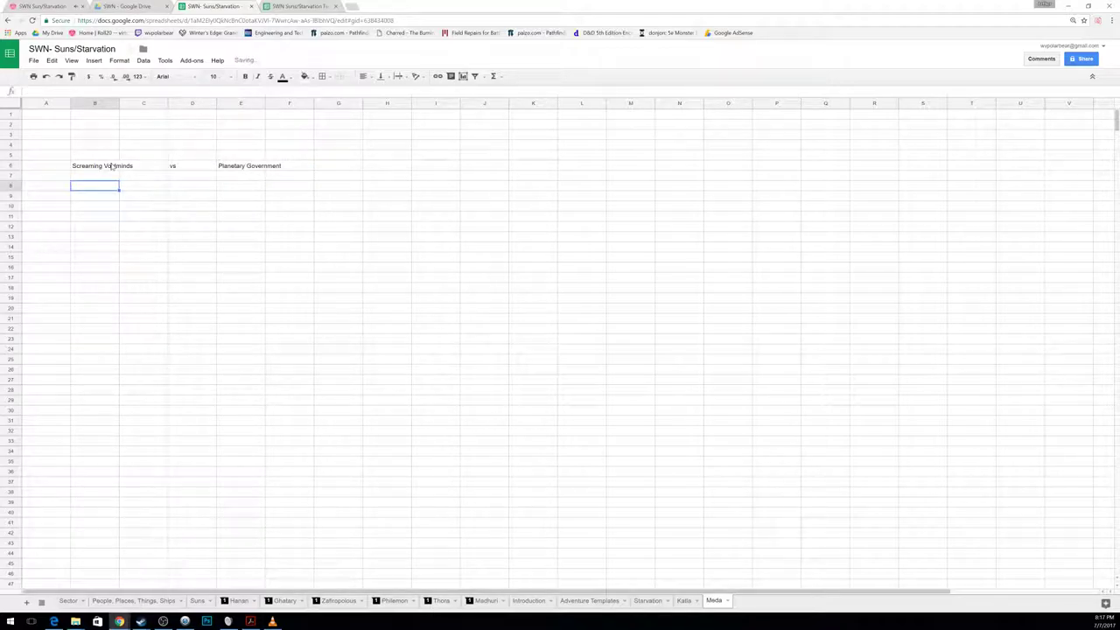
pyautogui.press('Right')
pyautogui.press('Right')
pyautogui.press('Right')
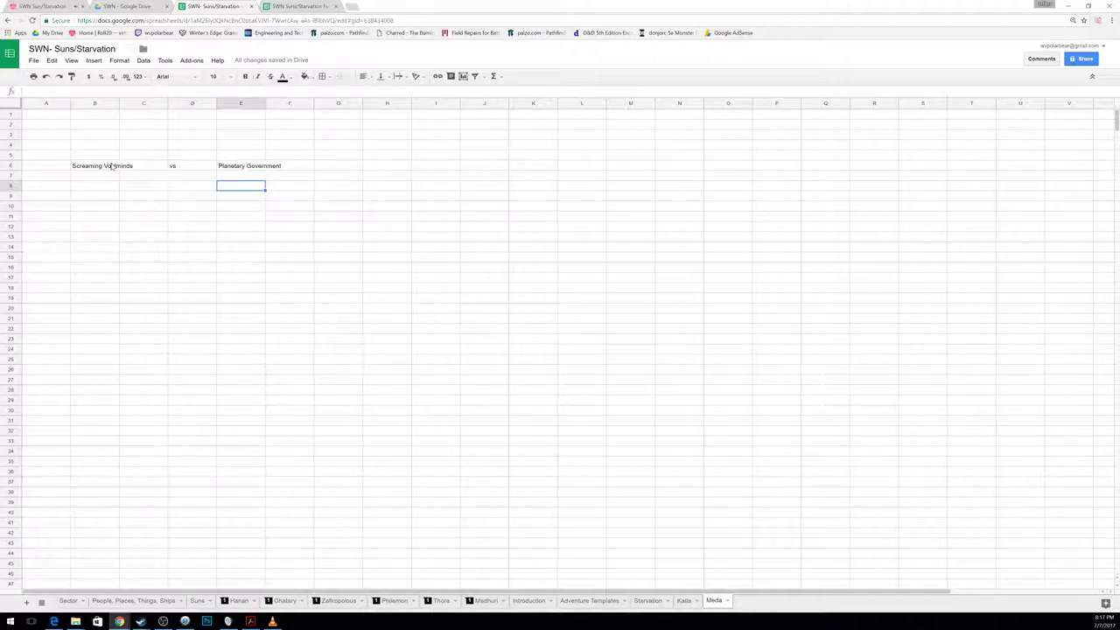
pyautogui.write('5,000,000,000')
pyautogui.press('Return')
pyautogui.press('Left')
pyautogui.press('Left')
pyautogui.press('Up')
pyautogui.press('Left')
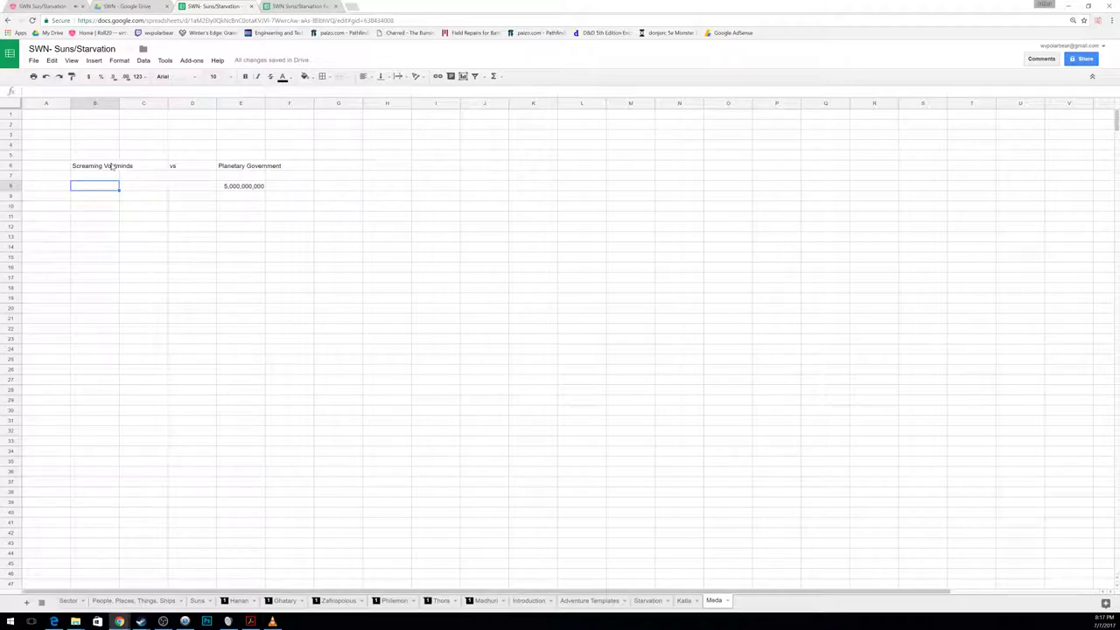
pyautogui.write('5000')
pyautogui.press('Return')
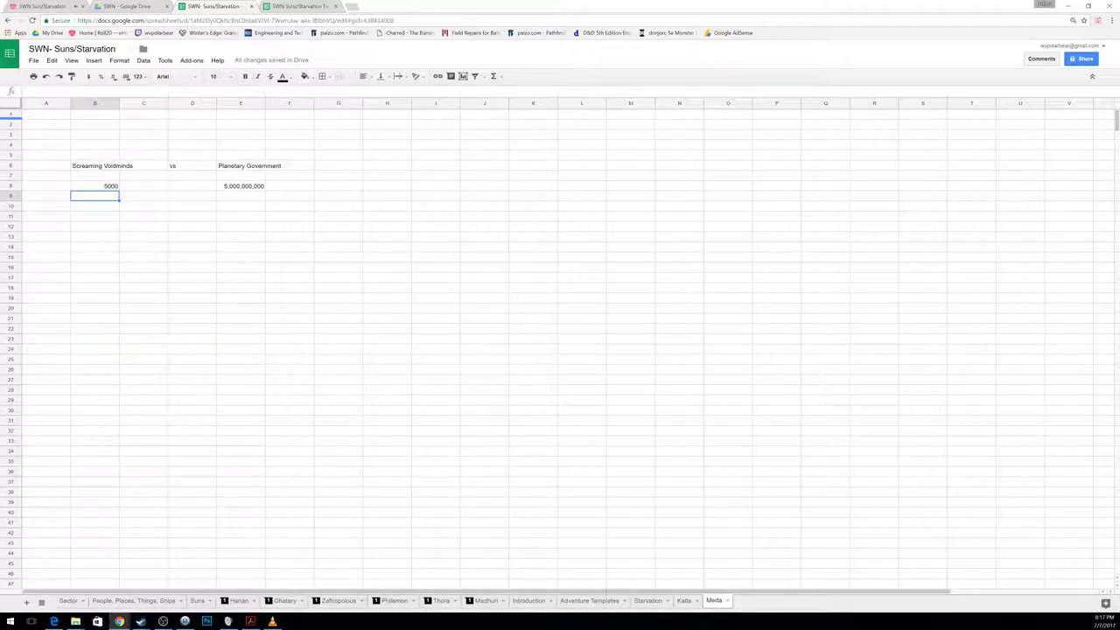
# Step: Enter the note "Unseal the Menace" in B7, directly below Screaming Voidminds
pyautogui.click(101, 176)
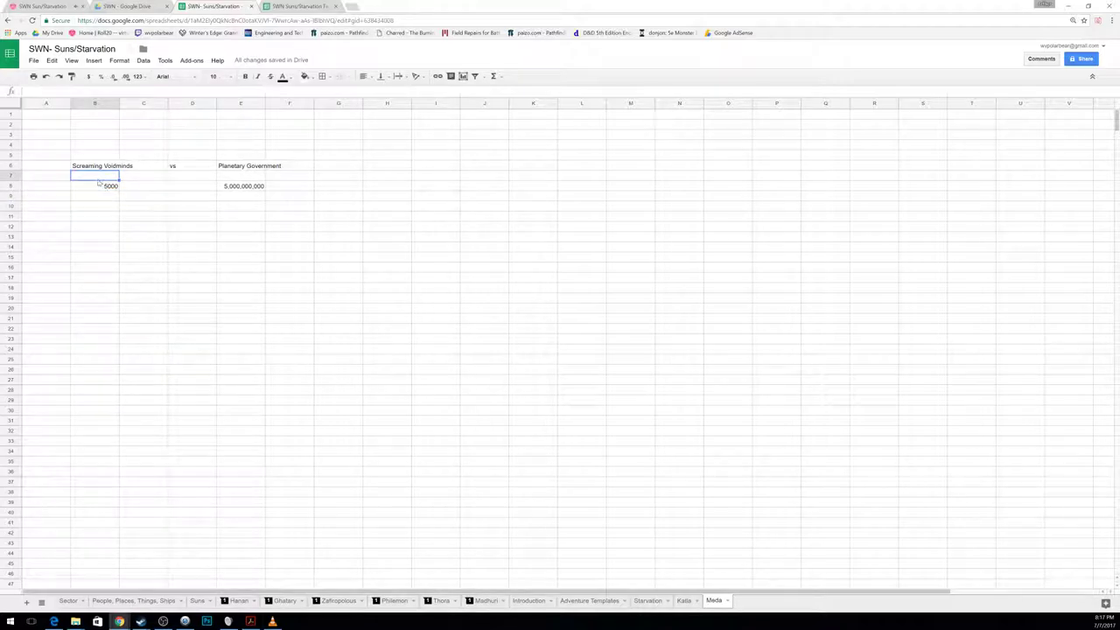
pyautogui.write('Unseal the Menace')
pyautogui.press('Return')
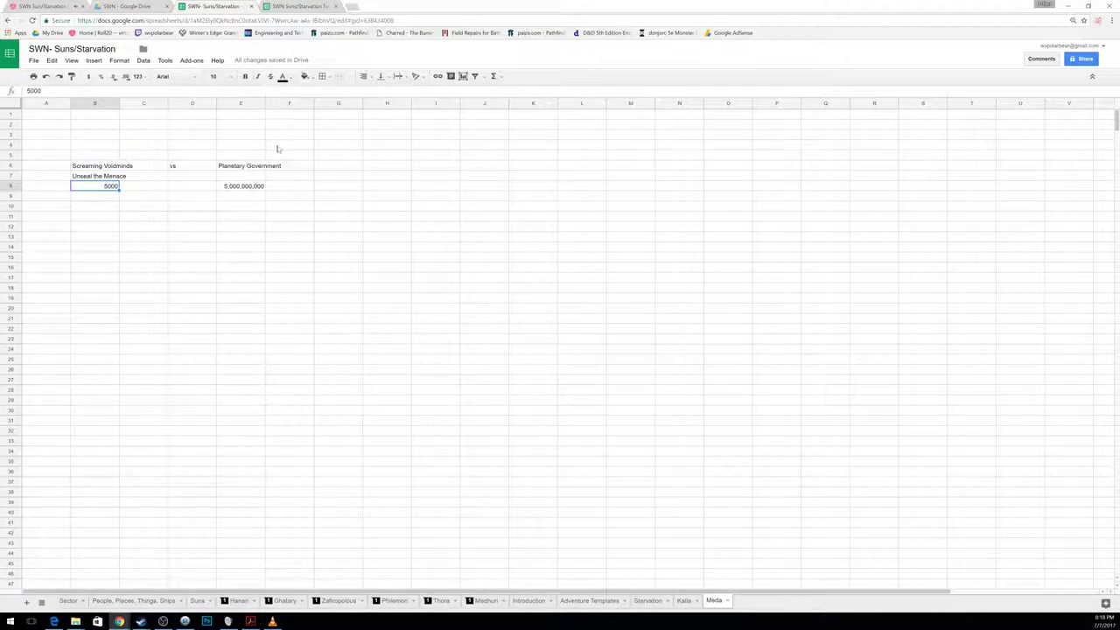
# Step: Review the Screaming Voidminds row in the SWN Suns/Starvation Faction spreadsheet and the Voulgaropoulos description on the SWN- Suns/Starvation Sector sheet
pyautogui.click(307, 6)
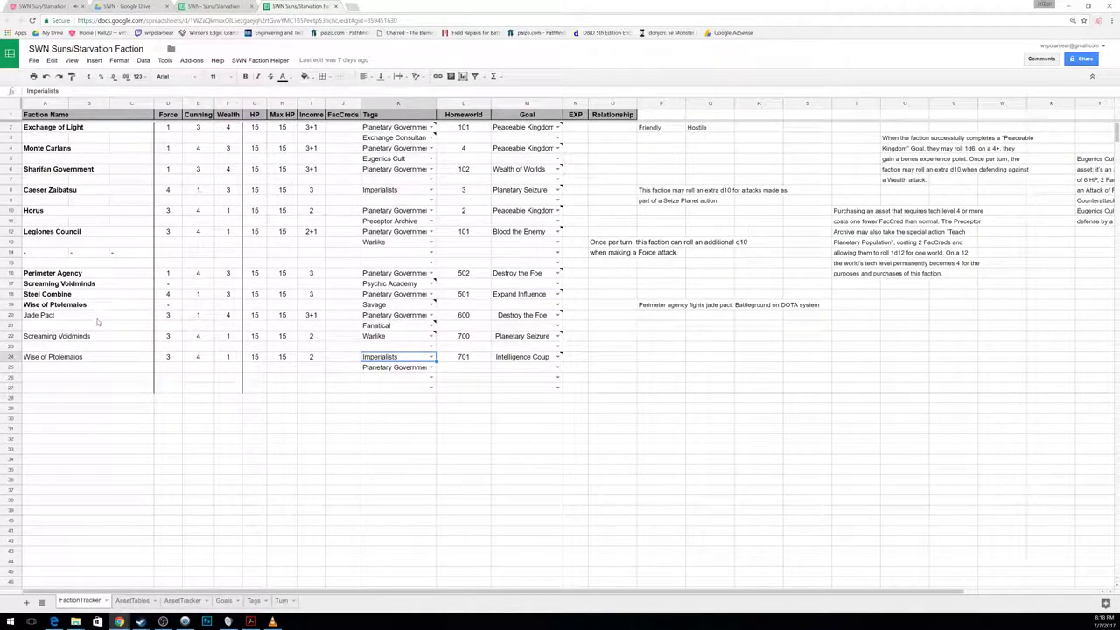
pyautogui.moveTo(86, 342); pyautogui.dragTo(547, 341)
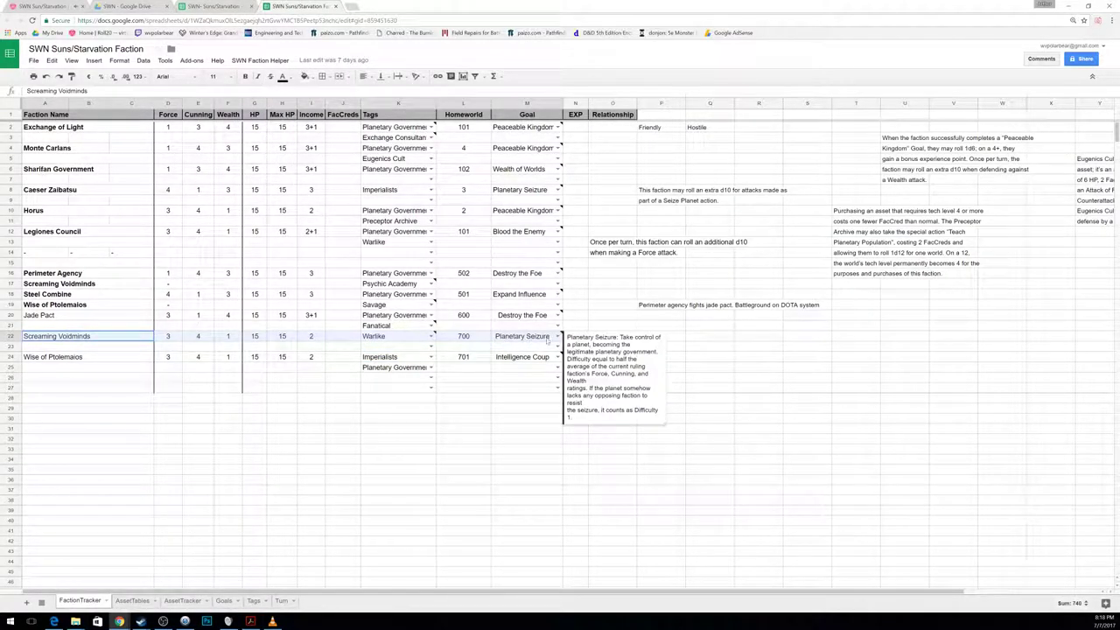
pyautogui.click(521, 450)
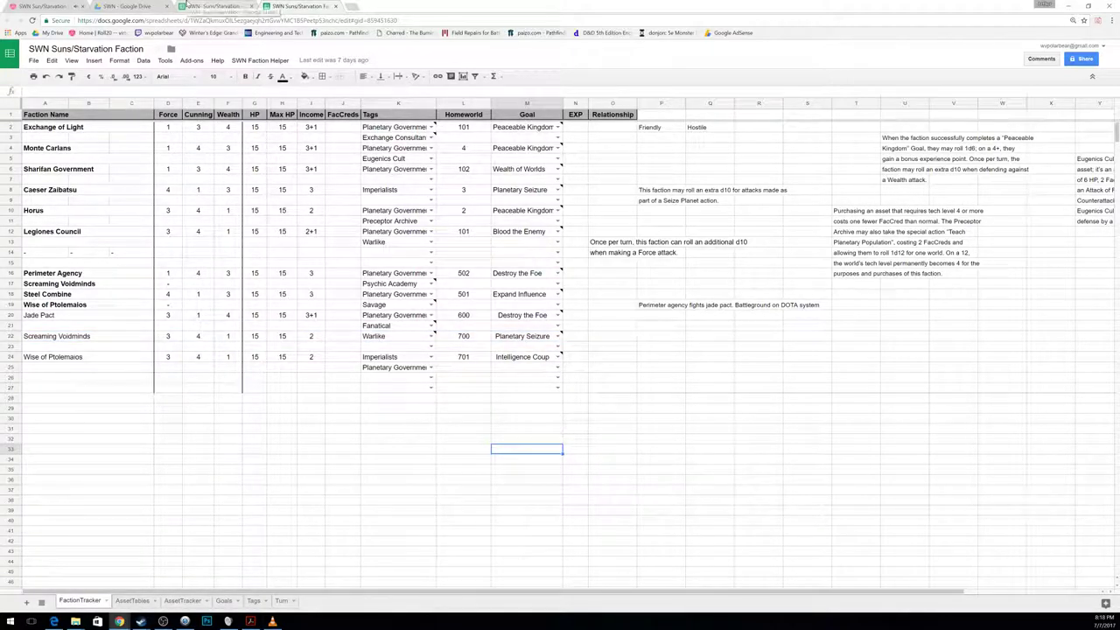
pyautogui.click(197, 6)
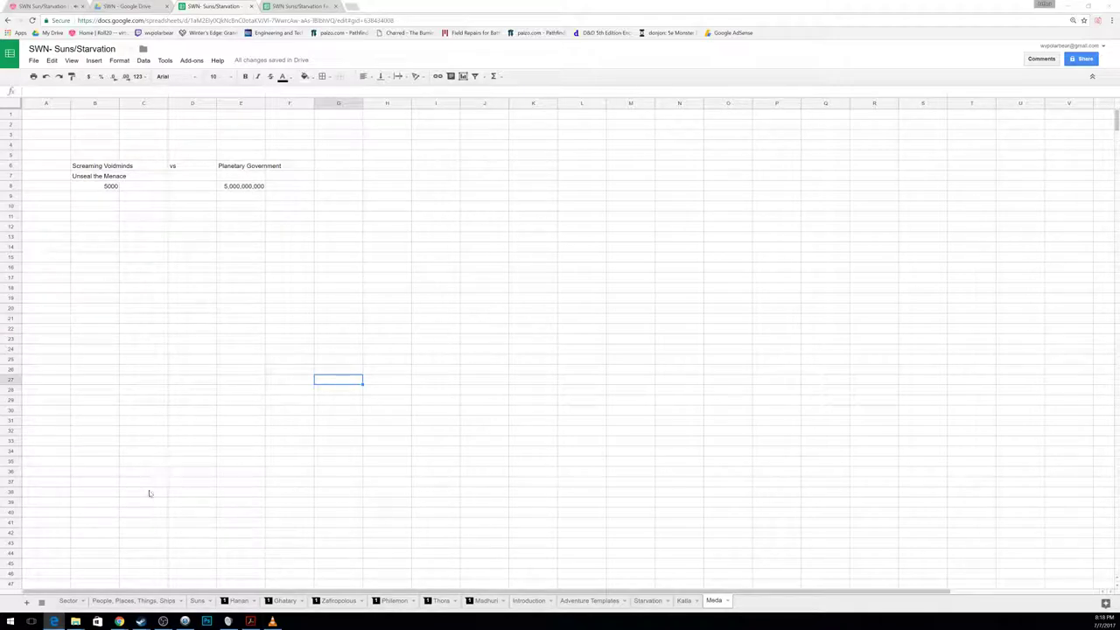
pyautogui.click(119, 621)
pyautogui.click(48, 412)
pyautogui.doubleClick(163, 411)
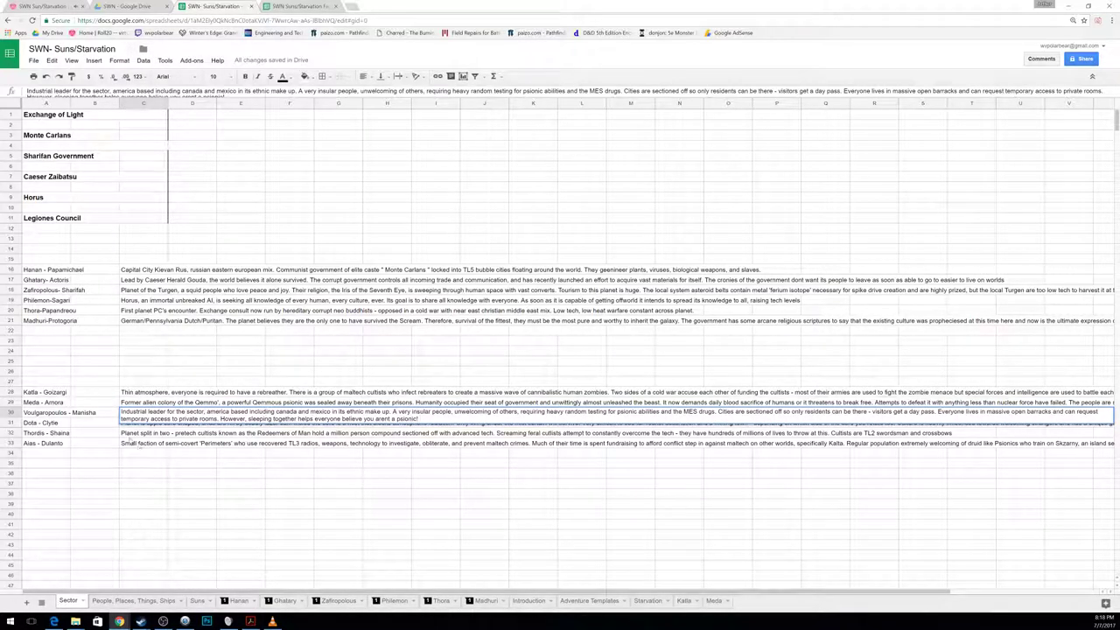
pyautogui.click(90, 478)
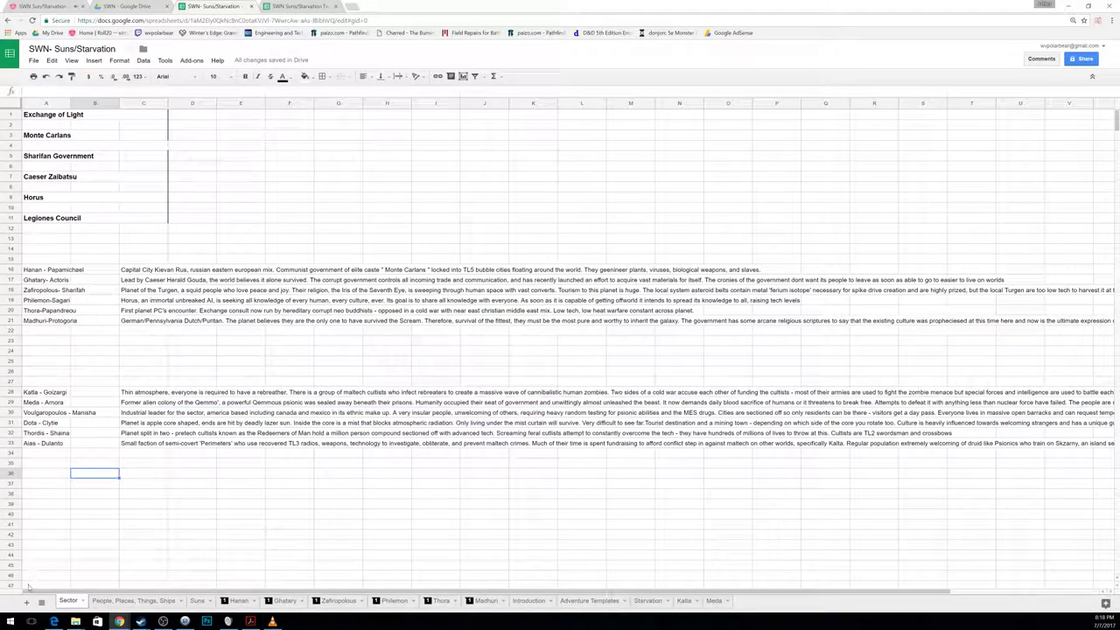
# Step: Add a new sheet and rename it "Voulgaropoulos", copying the planet name from the Sector list
pyautogui.click(27, 602)
pyautogui.moveTo(90, 606); pyautogui.dragTo(750, 600)
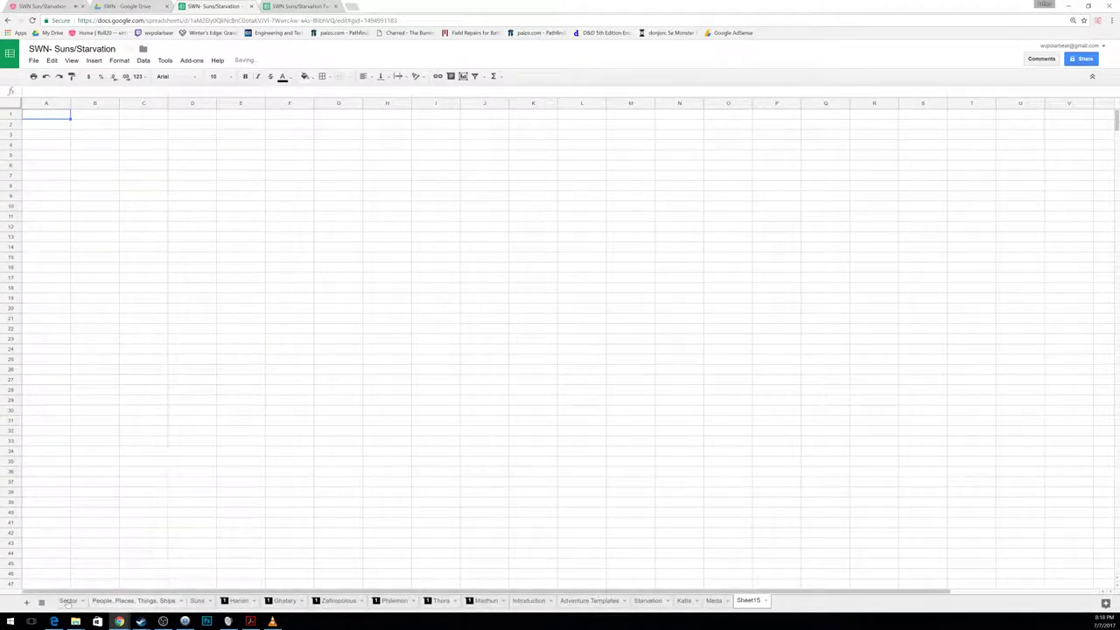
pyautogui.click(69, 600)
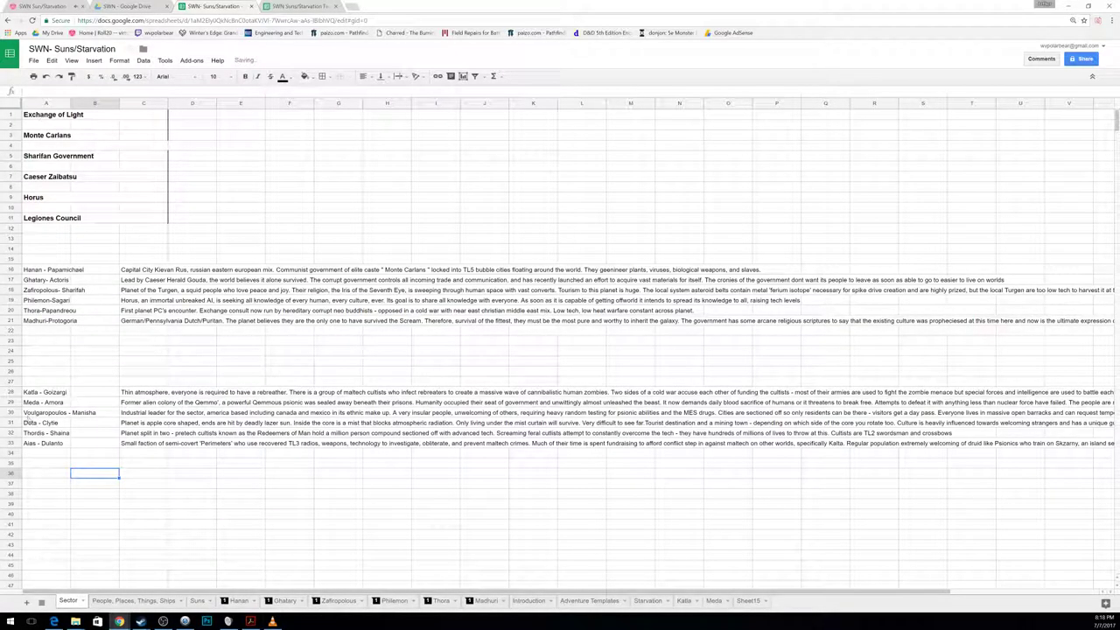
pyautogui.click(53, 411)
pyautogui.doubleClick(46, 411)
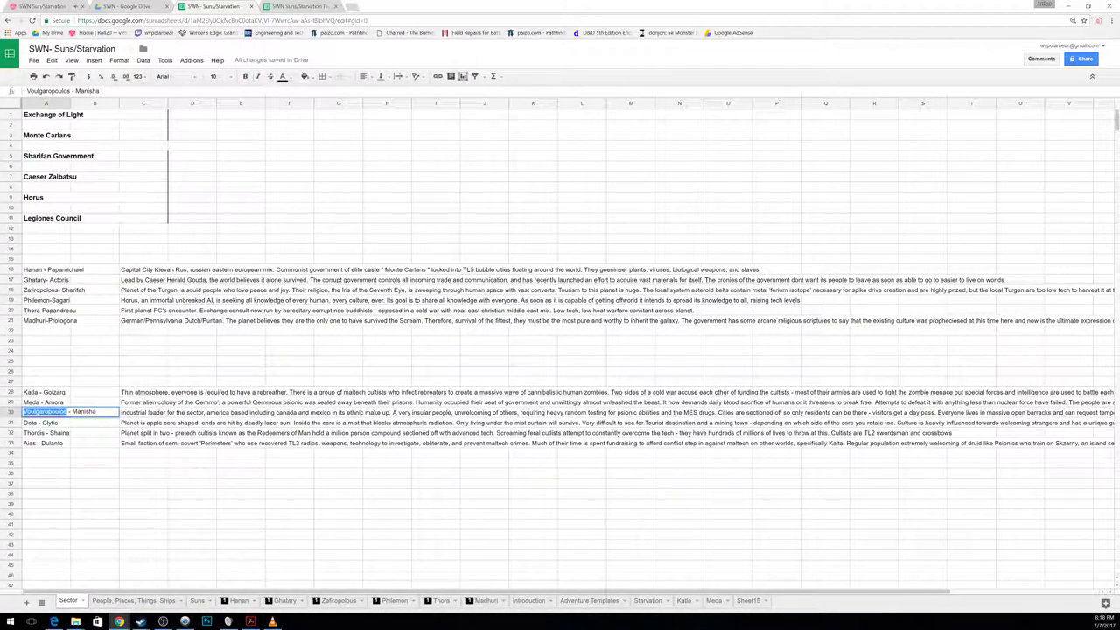
pyautogui.hotkey('ctrl', 'c')
pyautogui.press('Escape')
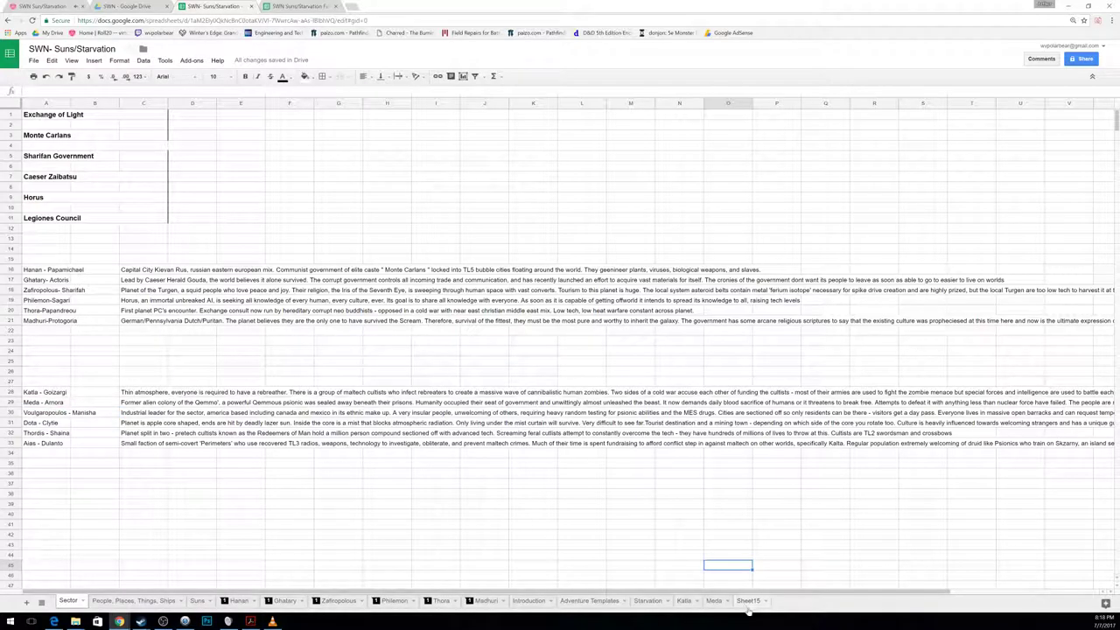
pyautogui.doubleClick(750, 600)
pyautogui.hotkey('ctrl', 'v')
pyautogui.press('Return')
pyautogui.click(549, 328)
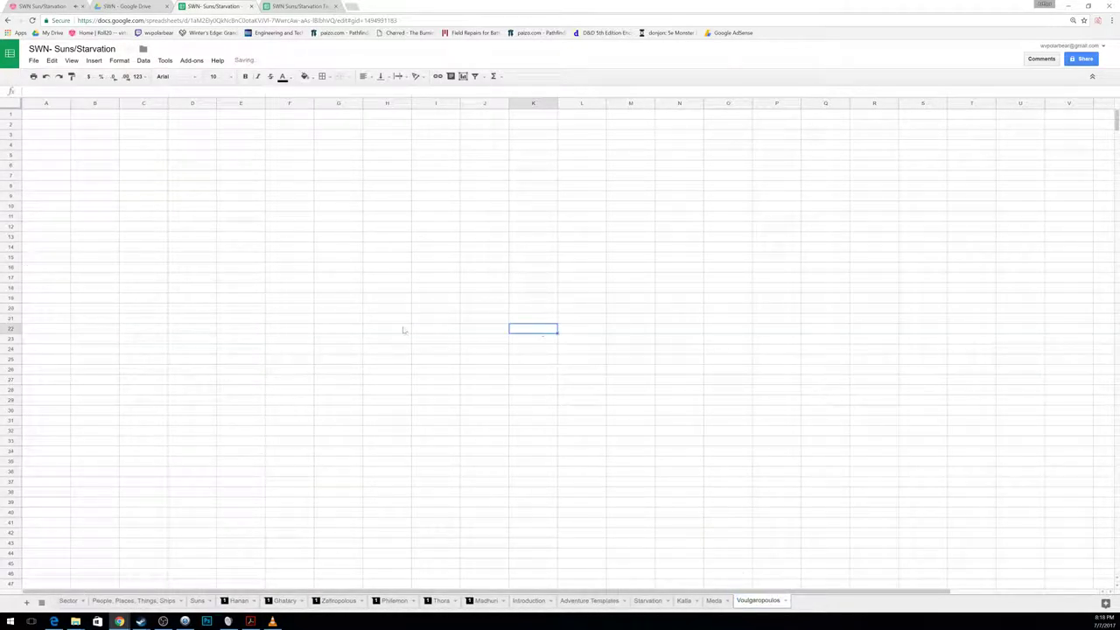
# Step: On the Voulgaropoulos sheet, enter "Local Anti-Psionics" in C7, "vs" in E7 and "Perimeter Agency" in G7
pyautogui.click(157, 176)
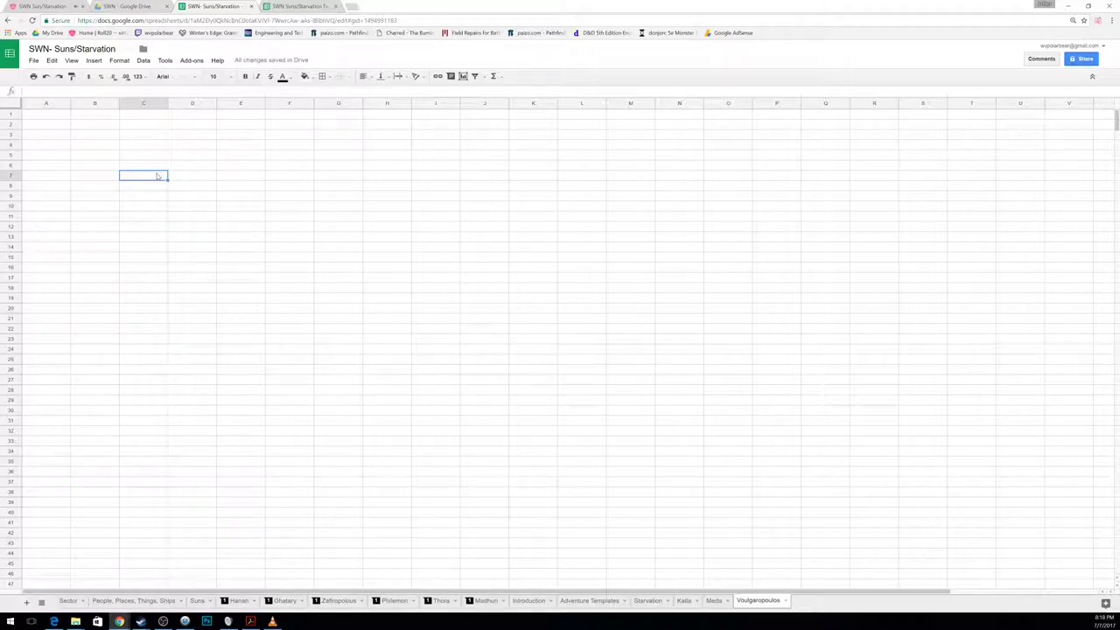
pyautogui.write('Local Anti-Psionics')
pyautogui.press('Return')
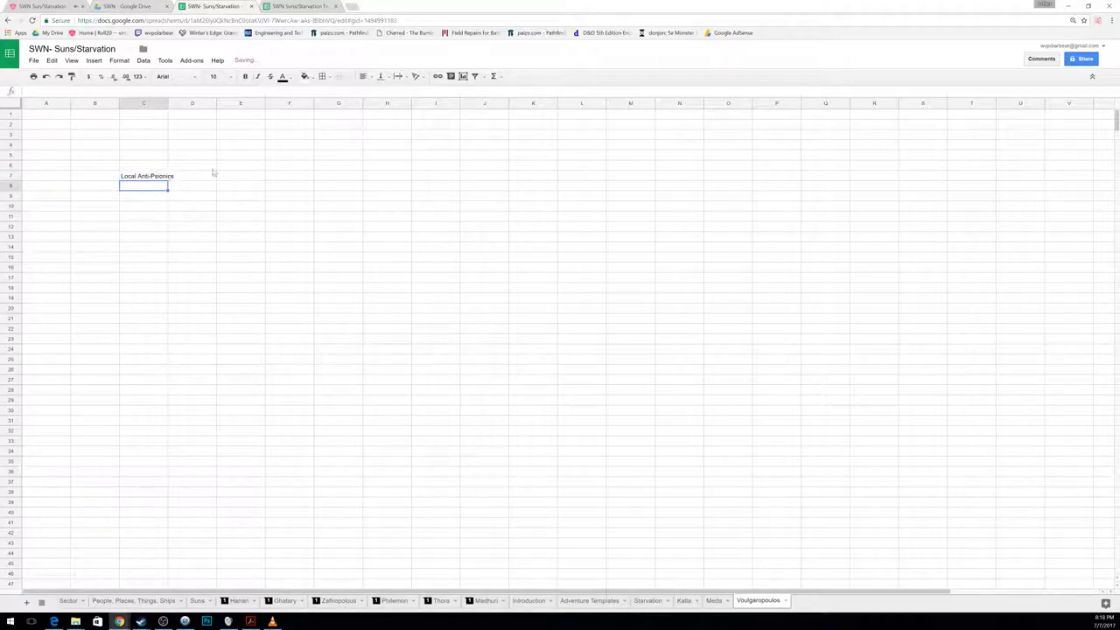
pyautogui.click(226, 175)
pyautogui.write('vs')
pyautogui.press('Tab')
pyautogui.press('Tab')
pyautogui.write('P')
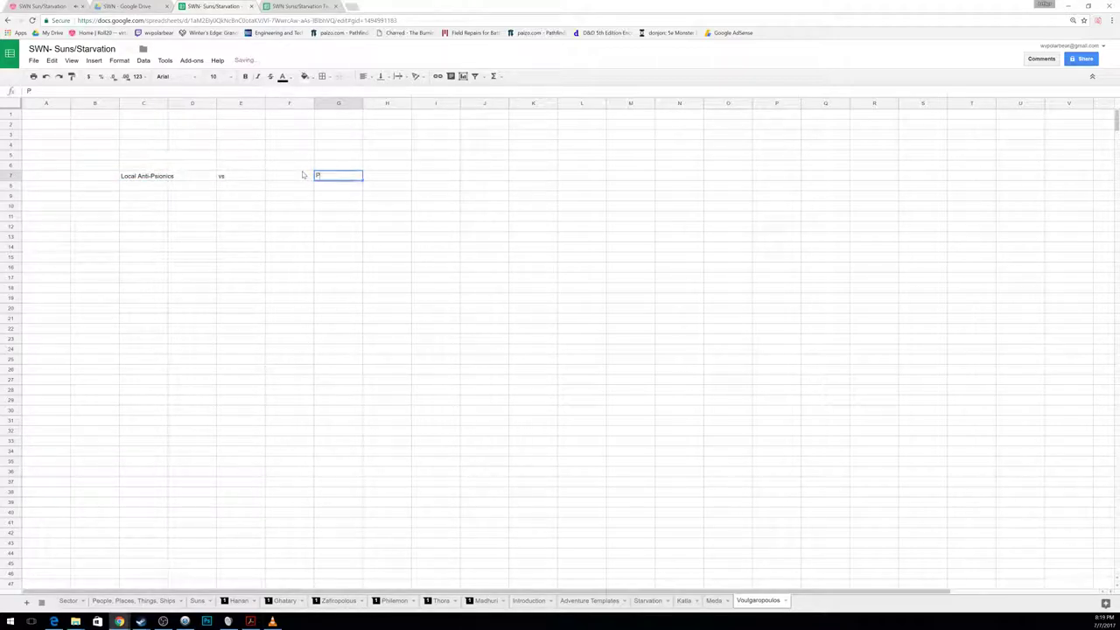
pyautogui.write('erimeter Agency')
pyautogui.press('Return')
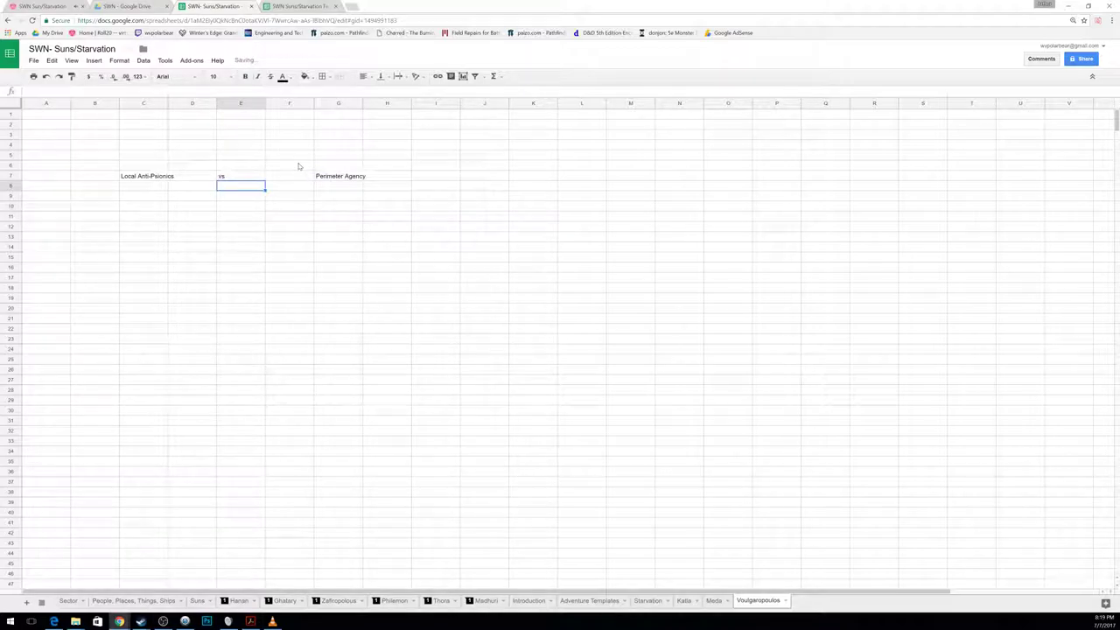
# Step: Check the Perimeter Agency battleground note in the faction spreadsheet, and replace C7 on the Voulgaropoulos sheet with "Jade Pact"
pyautogui.click(295, 6)
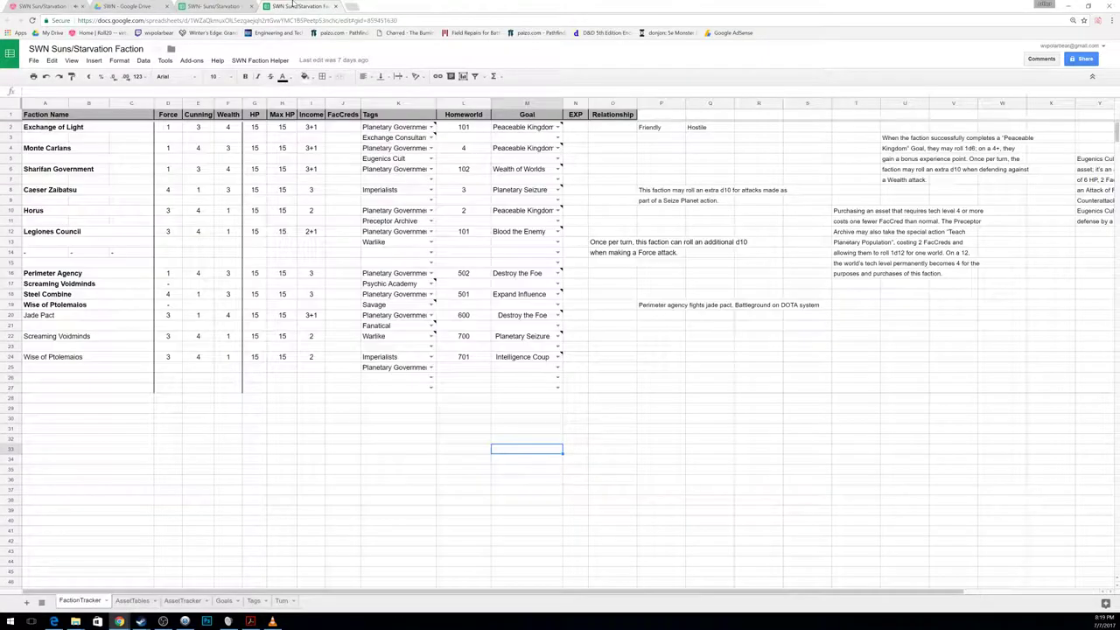
pyautogui.click(656, 305)
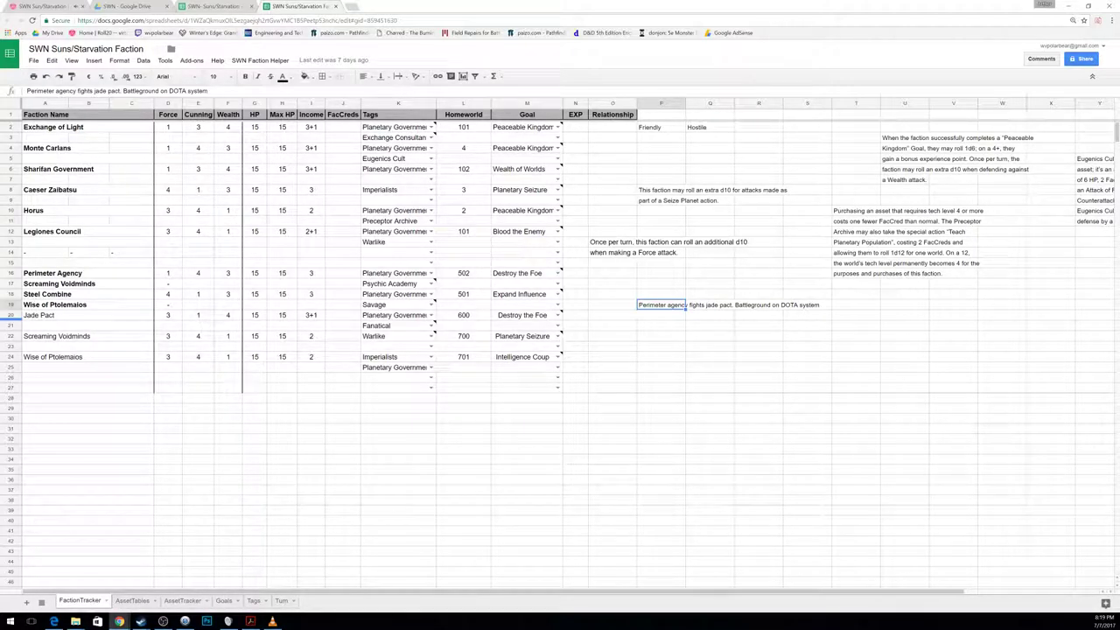
pyautogui.click(214, 6)
pyautogui.doubleClick(146, 175)
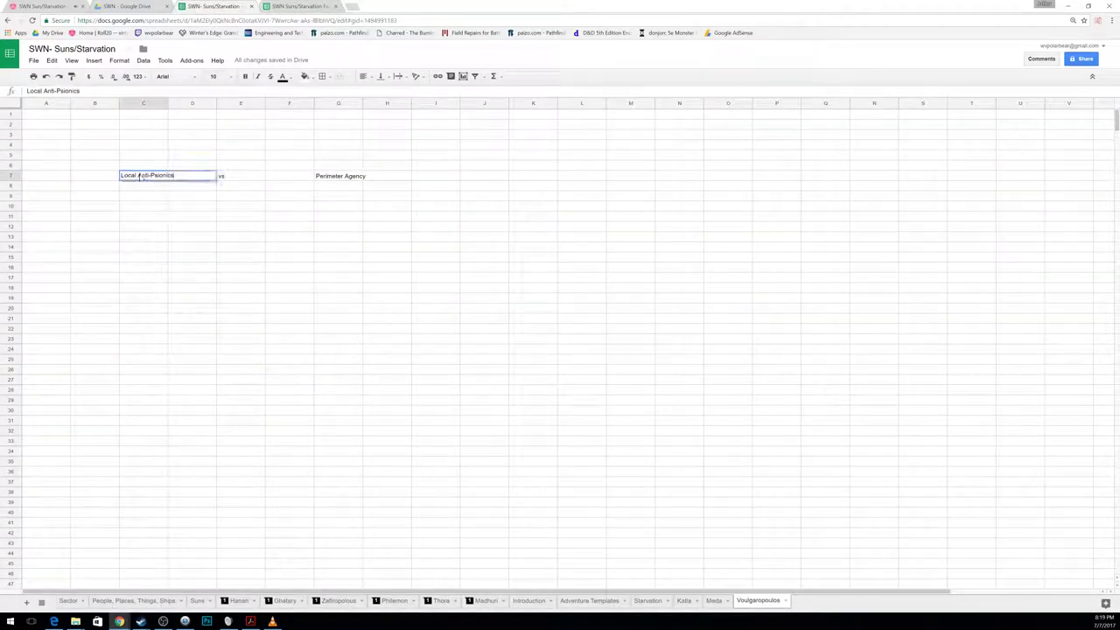
pyautogui.hotkey('ctrl', 'a')
pyautogui.write('Jade Pact')
pyautogui.press('Return')
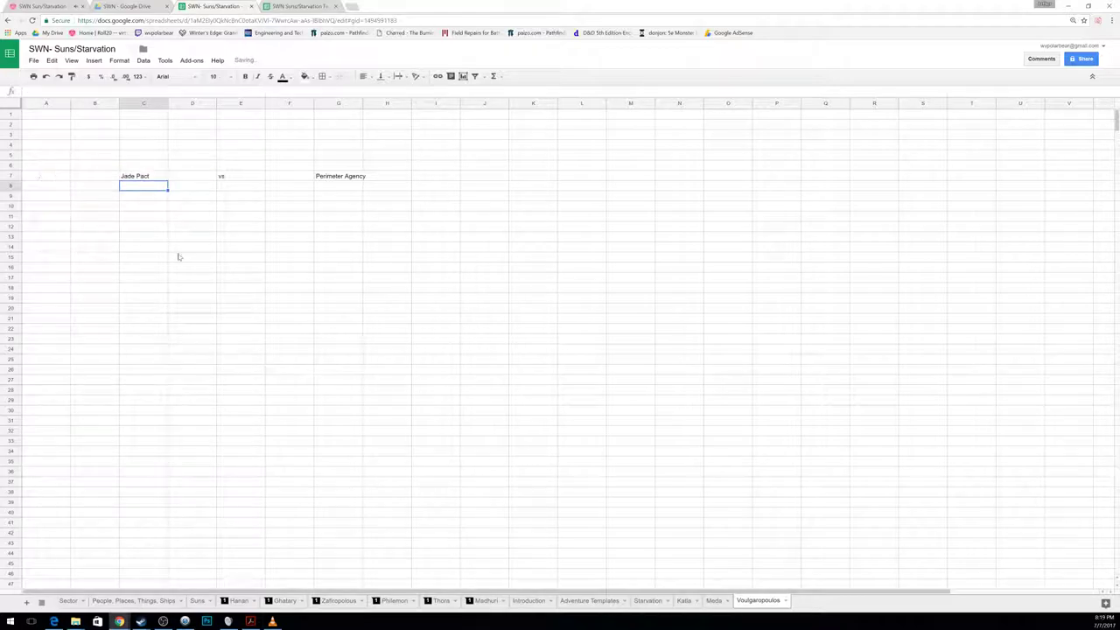
# Step: On the Voulgaropoulos sheet, enter "Psionic" under Perimeter Agency in G8 and "Not Psionic" under Jade Pact in C8
pyautogui.click(330, 187)
pyautogui.write('Ps')
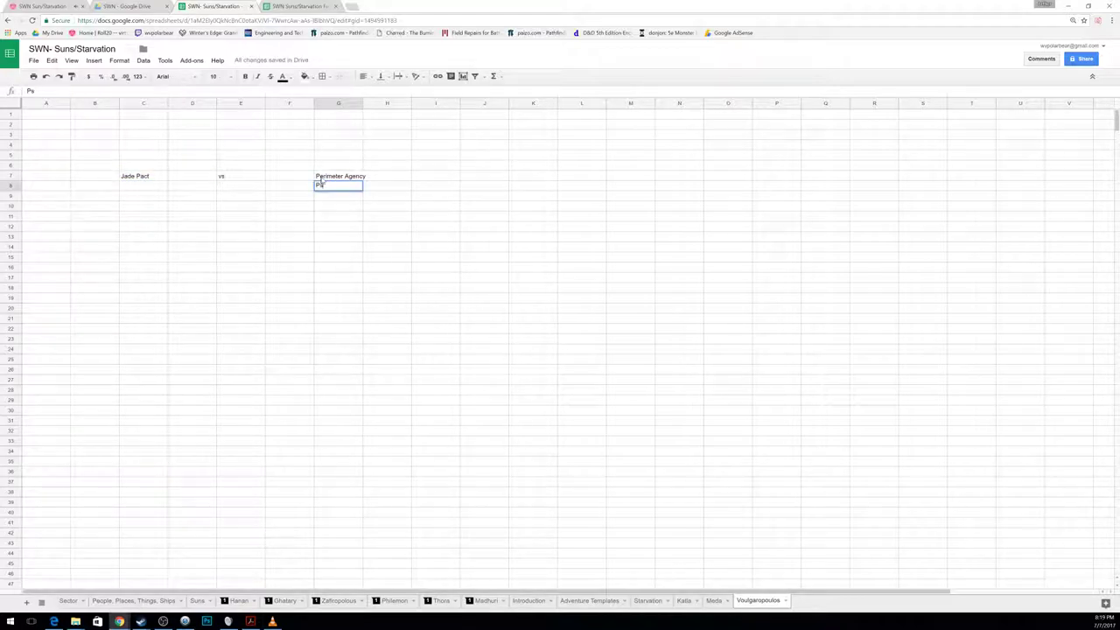
pyautogui.press('Left')
pyautogui.press('Left')
pyautogui.press('Left')
pyautogui.press('Left')
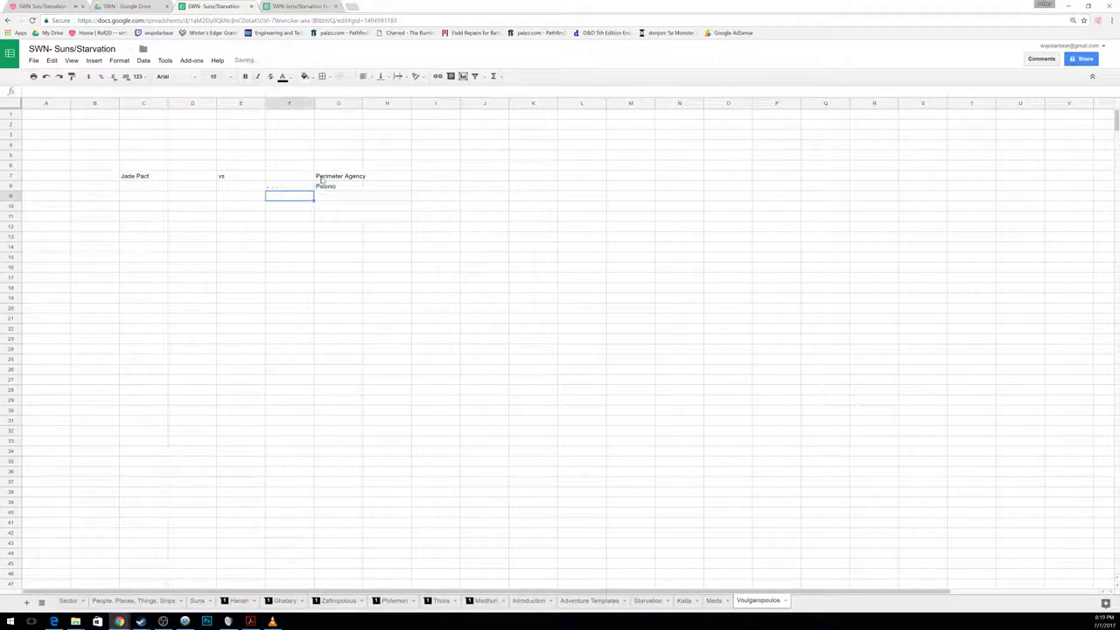
pyautogui.write('Nio')
pyautogui.press('BackSpace')
pyautogui.press('BackSpace')
pyautogui.press('BackSpace')
pyautogui.write('Noit Psion')
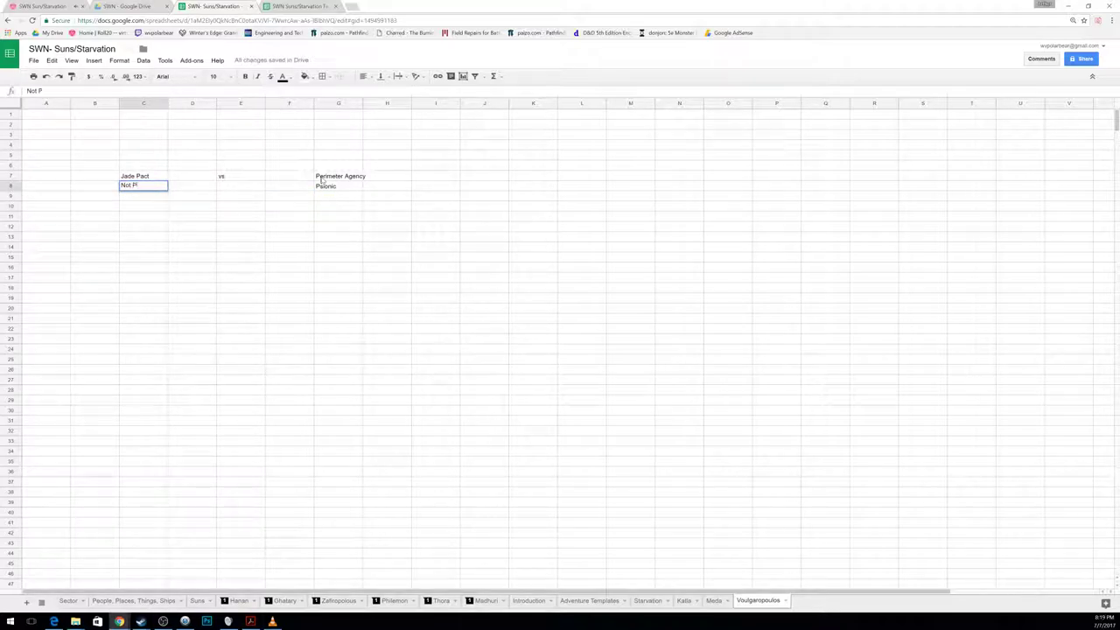
pyautogui.write('ic')
pyautogui.press('Return')
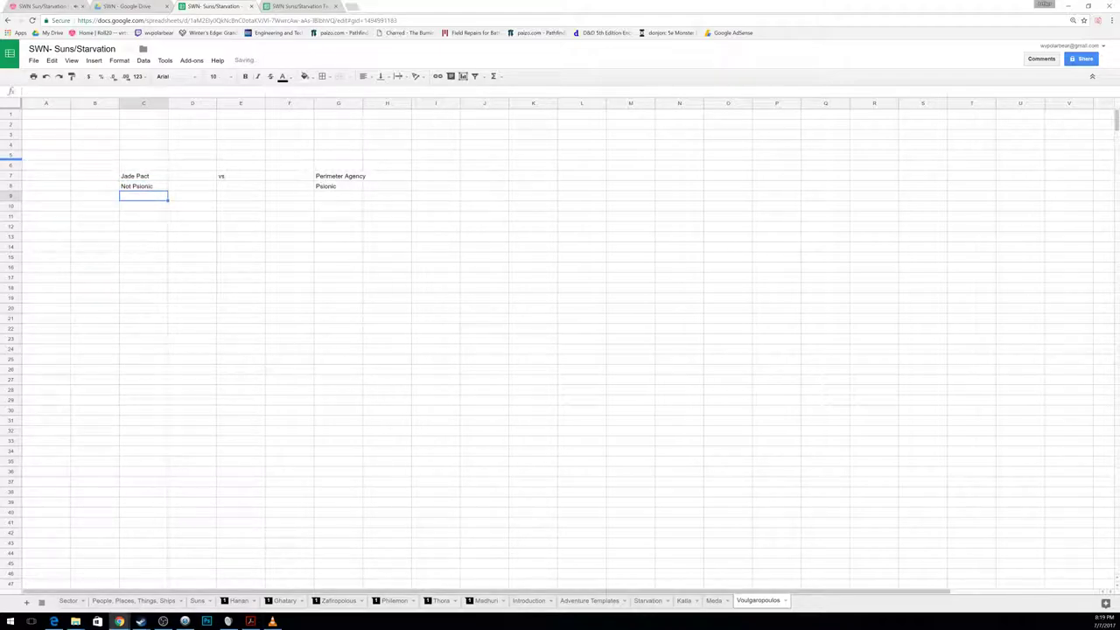
# Step: Enter Perimeter Agency's number 300,000 in G10 and its tech level "TL3" in H10
pyautogui.click(54, 621)
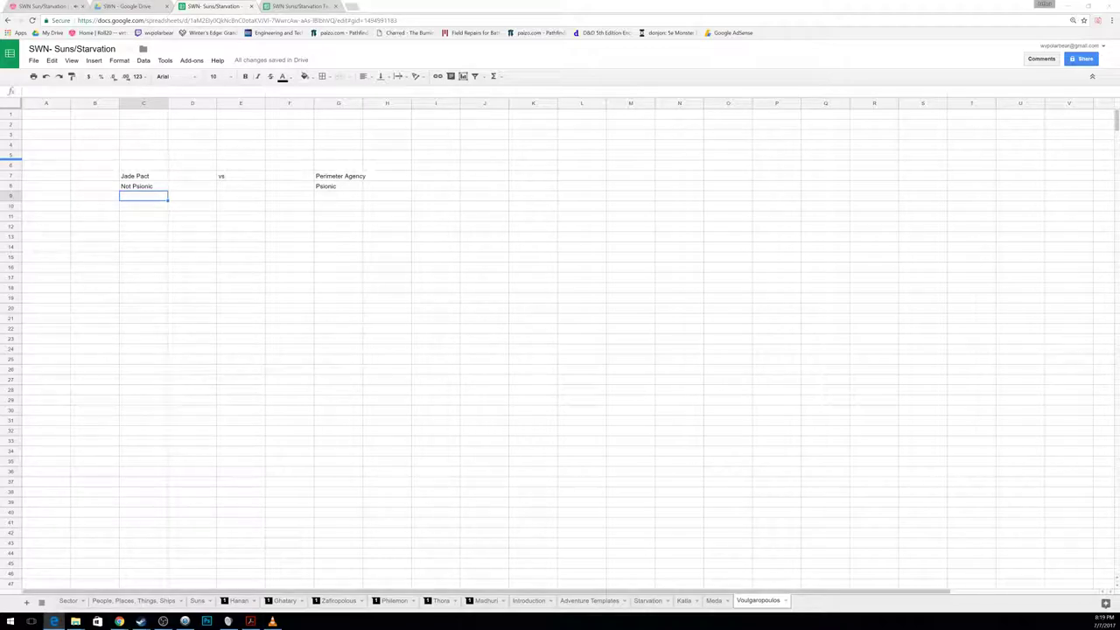
pyautogui.click(337, 208)
pyautogui.write('3')
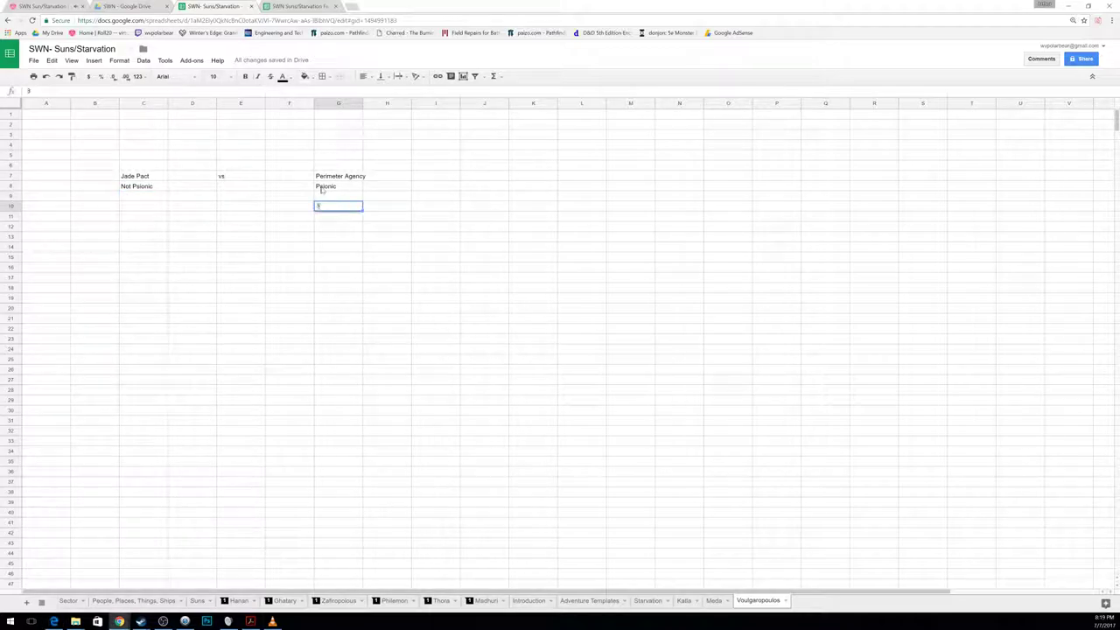
pyautogui.write('00,000')
pyautogui.press('Return')
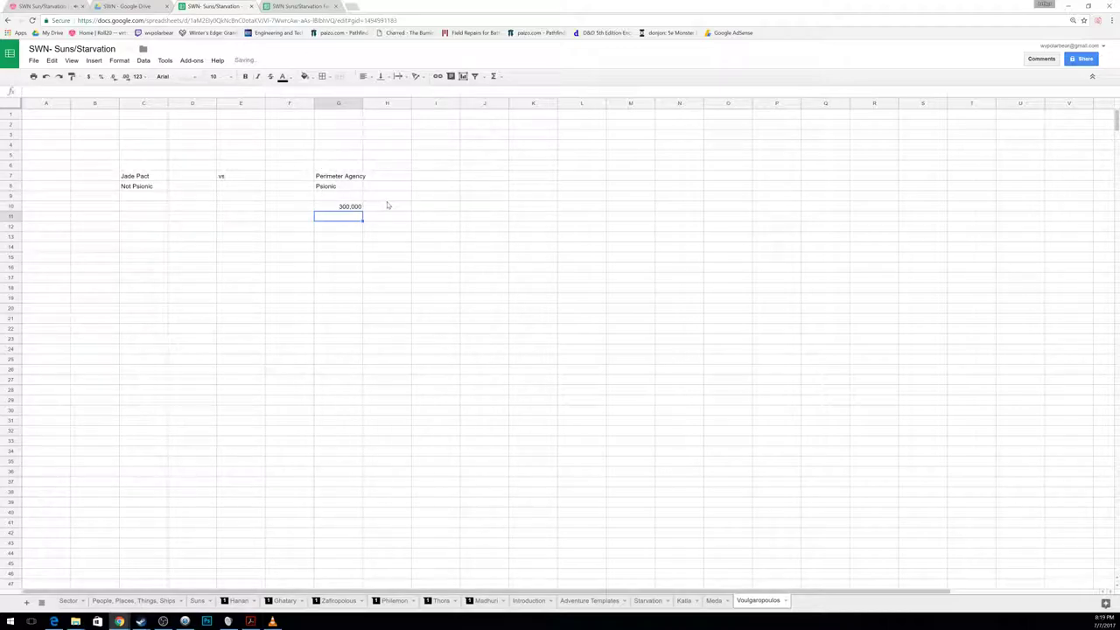
pyautogui.click(390, 207)
pyautogui.write('TL3')
pyautogui.press('Return')
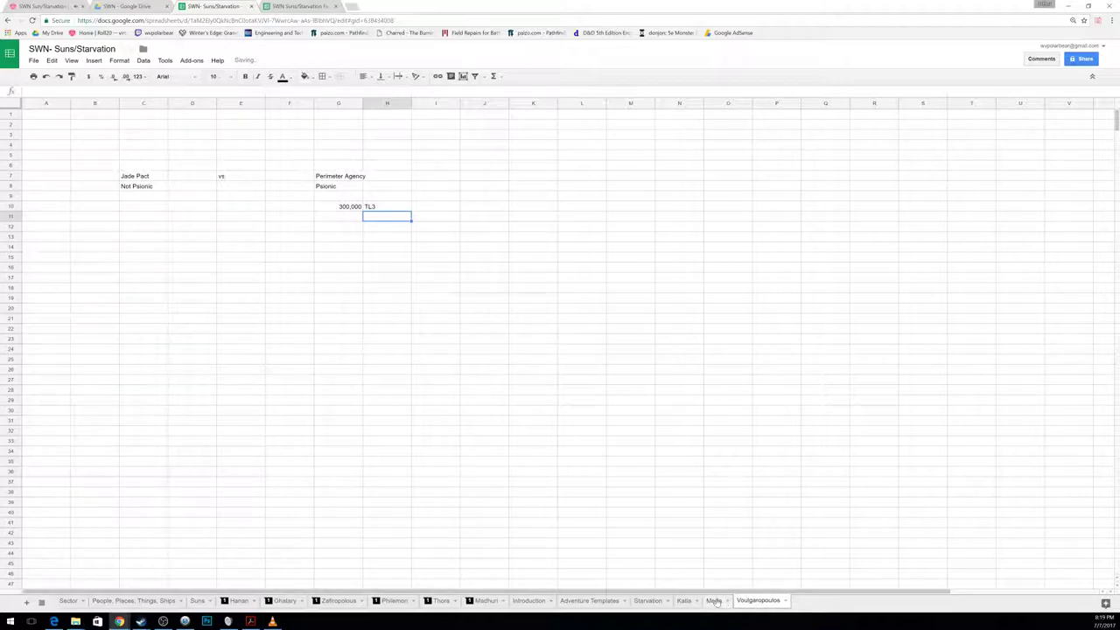
# Step: On the Meda sheet, enter "TL4" in G8 for the Planetary Government and in column A for the Screaming Voidminds
pyautogui.click(715, 600)
pyautogui.click(318, 186)
pyautogui.write('TL')
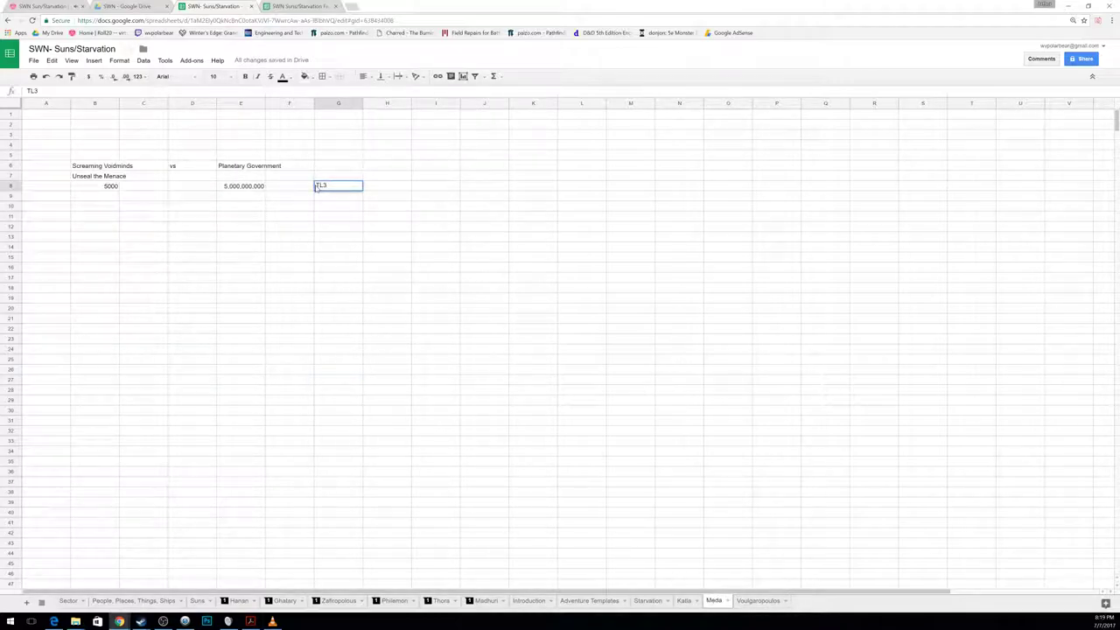
pyautogui.write('4')
pyautogui.press('Left')
pyautogui.press('Left')
pyautogui.press('Left')
pyautogui.press('Left')
pyautogui.press('Left')
pyautogui.press('Left')
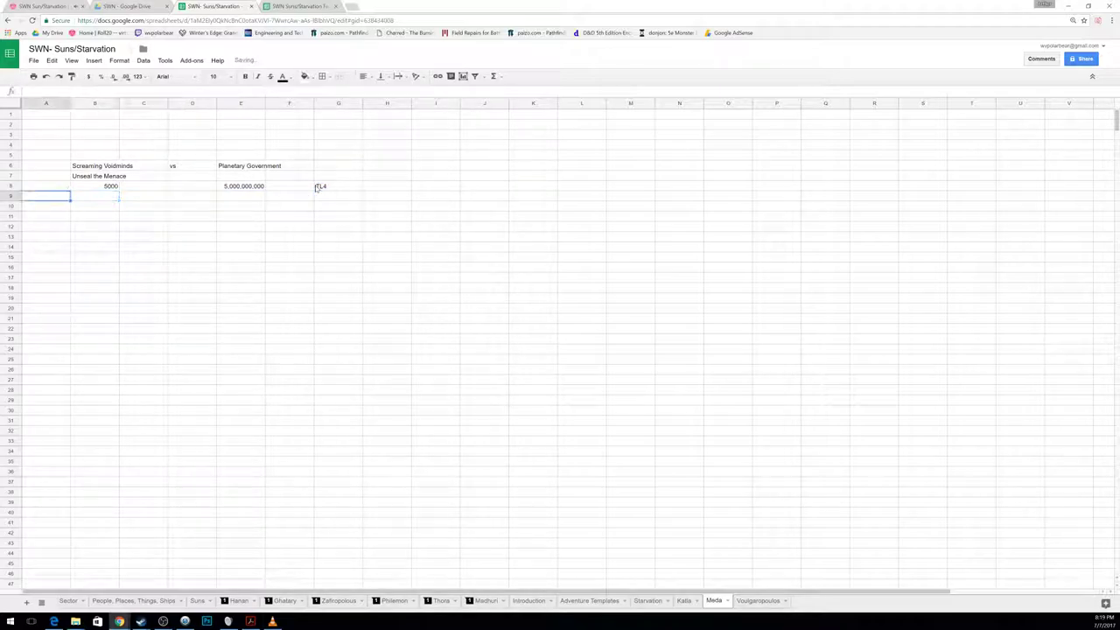
pyautogui.write('TL4')
pyautogui.press('Return')
# Step: On the Katla sheet, enter "TL4" in H6 for the Maltech Zombie Cult and in A6 for Ptolemaios
pyautogui.click(688, 600)
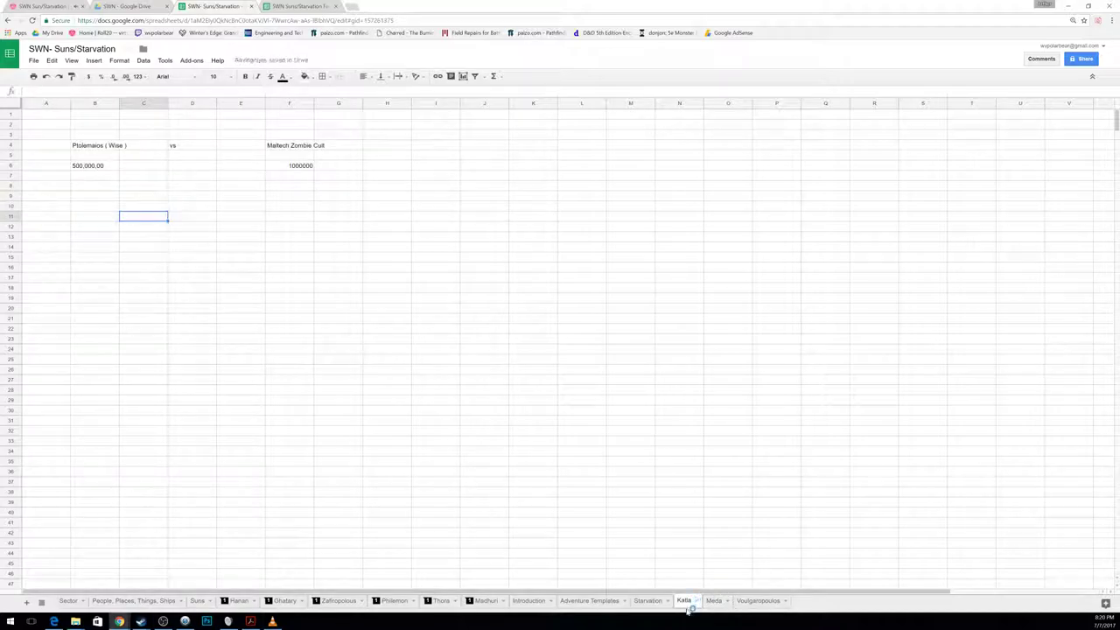
pyautogui.click(383, 169)
pyautogui.write('TL')
pyautogui.press('Return')
pyautogui.press('Left')
pyautogui.press('Left')
pyautogui.press('Left')
pyautogui.press('Left')
pyautogui.press('Left')
pyautogui.press('Up')
pyautogui.press('Left')
pyautogui.press('Left')
pyautogui.write('TL4')
pyautogui.press('Return')
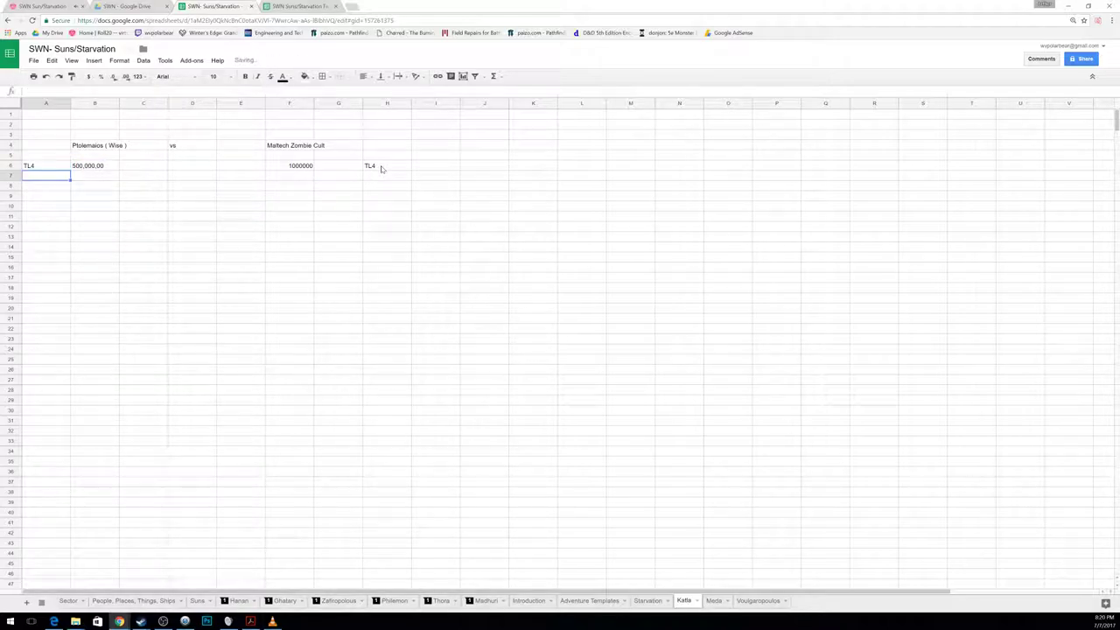
# Step: On the Voulgaropoulos sheet, enter Jade Pact's number 400,000 in C10 and its tech level "TL4" in B10
pyautogui.click(766, 603)
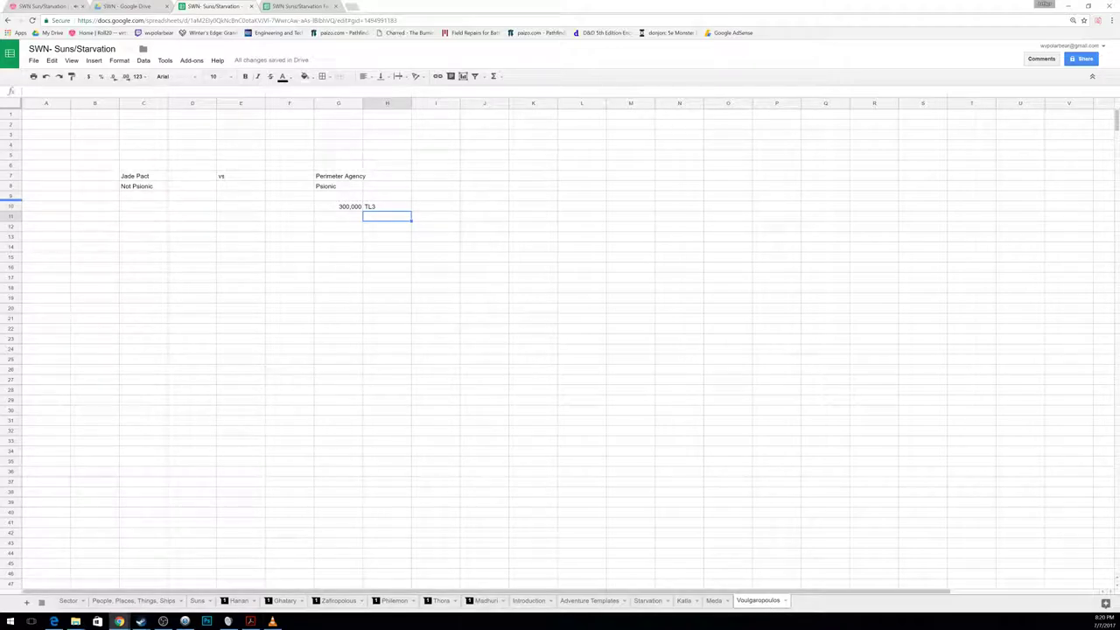
pyautogui.click(54, 621)
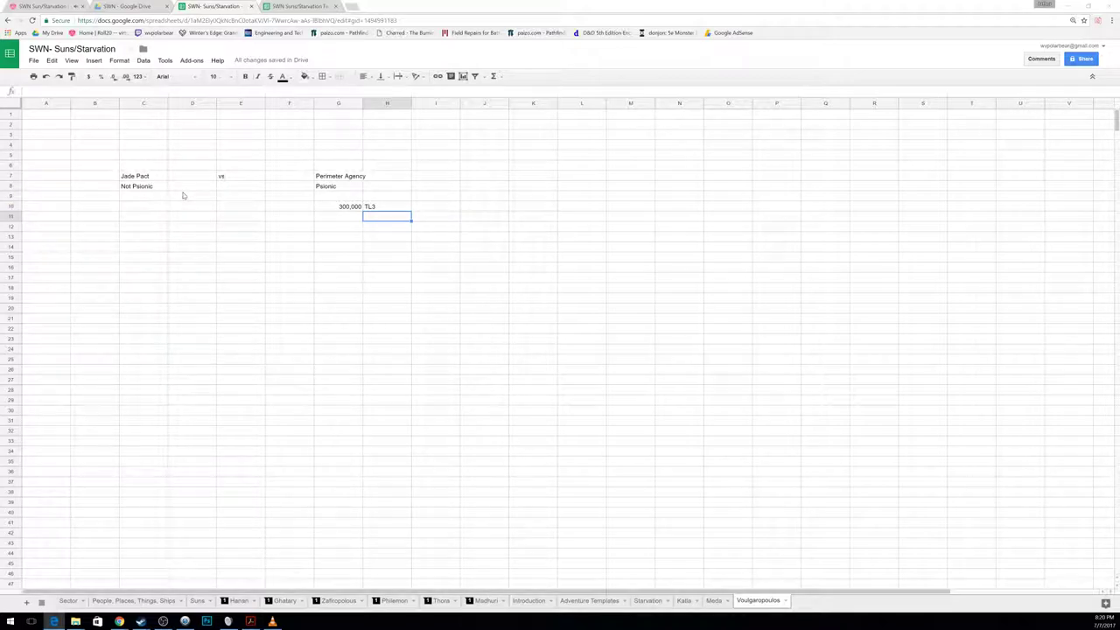
pyautogui.click(154, 207)
pyautogui.write('400,000')
pyautogui.press('Return')
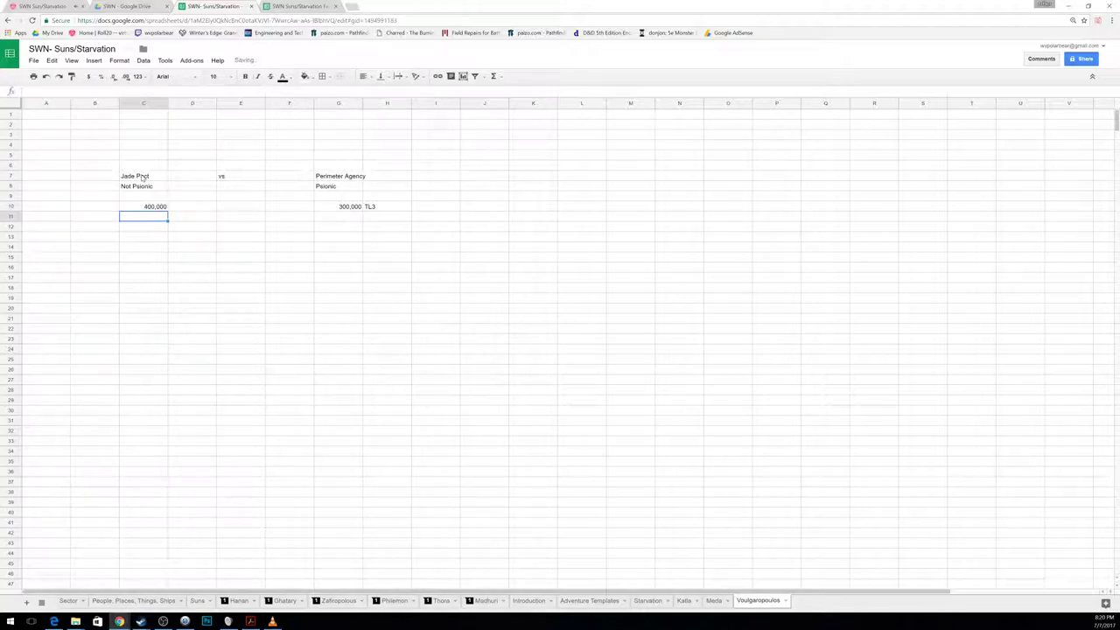
pyautogui.press('Left')
pyautogui.press('Up')
pyautogui.write('TL')
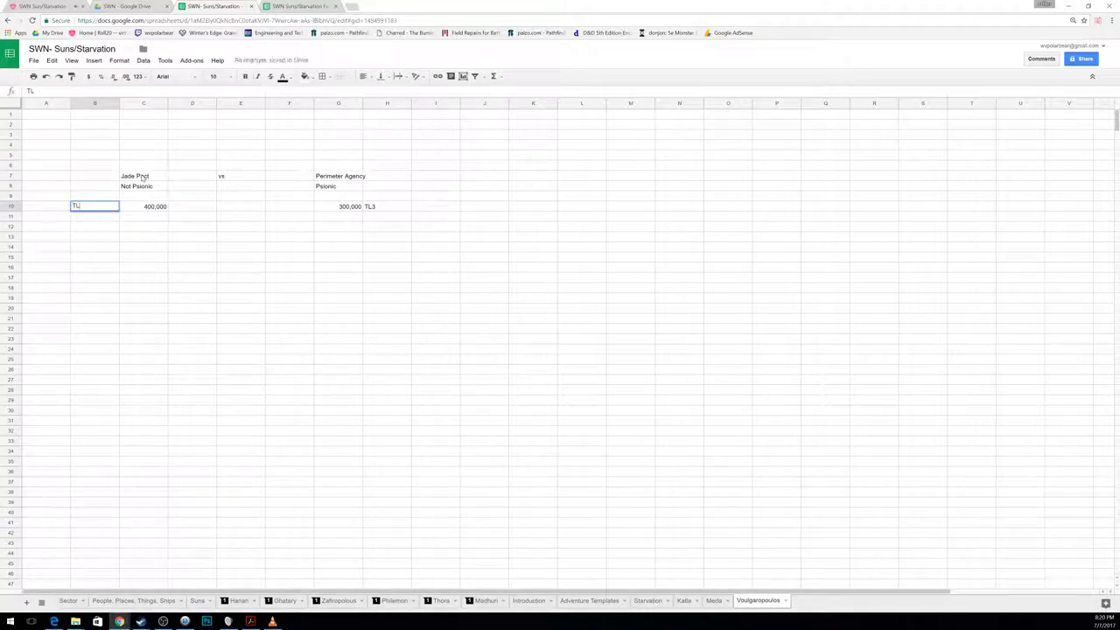
pyautogui.write('4')
pyautogui.press('Return')
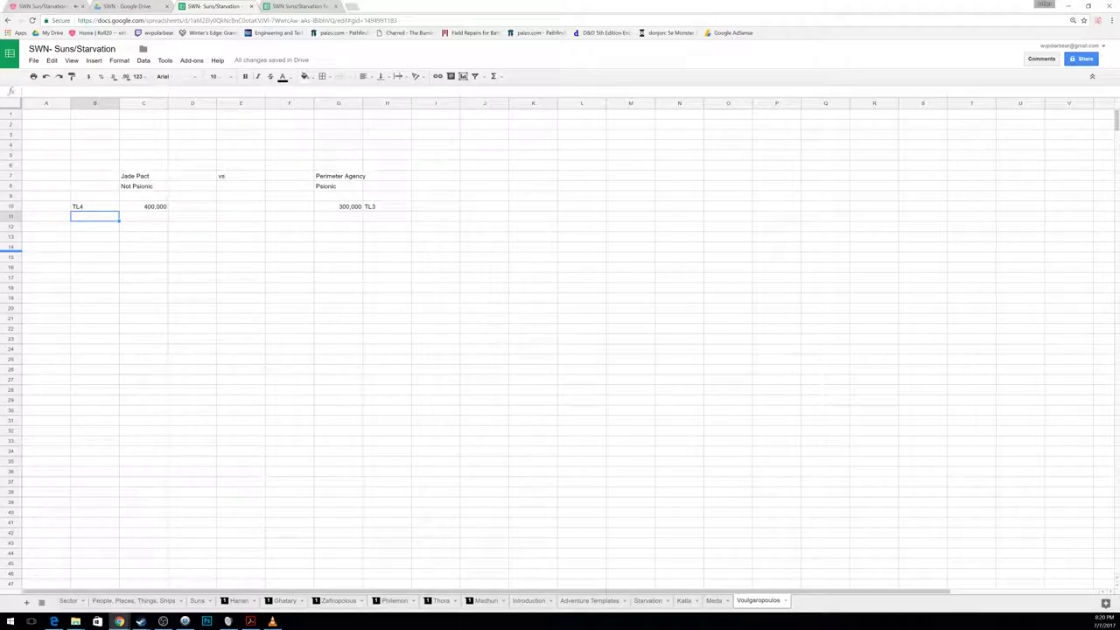
# Step: Review the Dota entry on the Sector sheet and the Steel Combine row in the SWN Suns/Starvation Faction spreadsheet
pyautogui.click(54, 621)
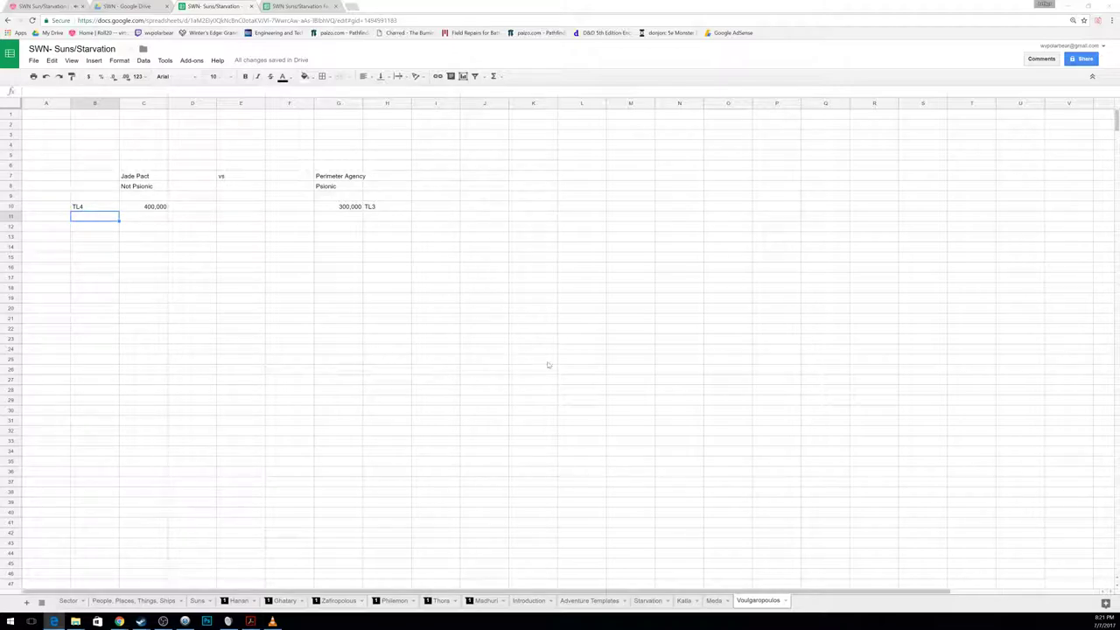
pyautogui.click(66, 601)
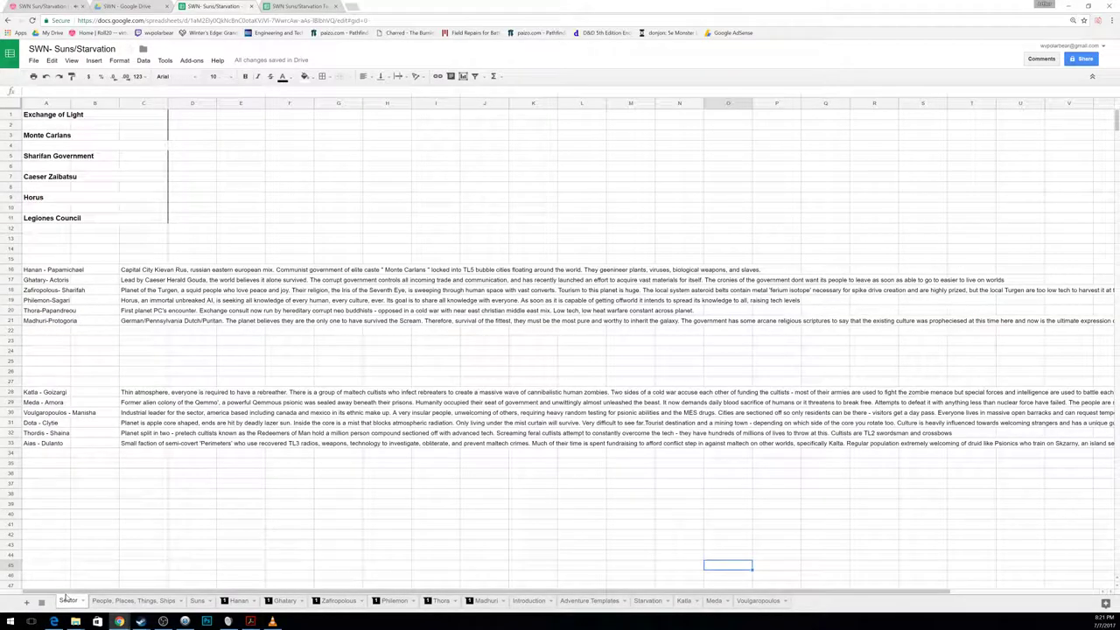
pyautogui.click(58, 424)
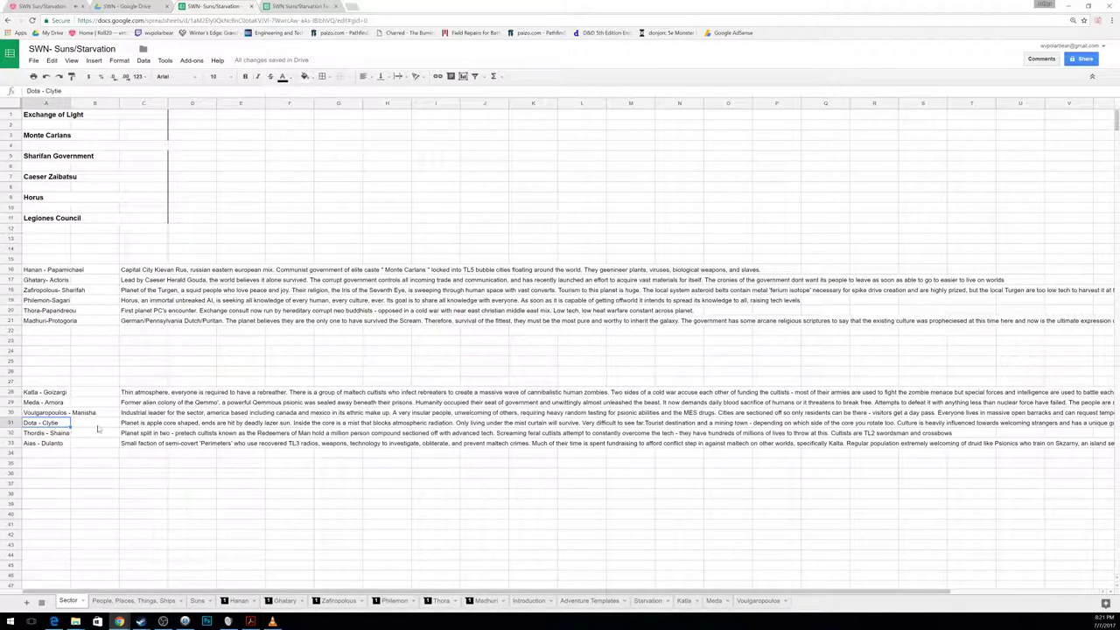
pyautogui.click(284, 7)
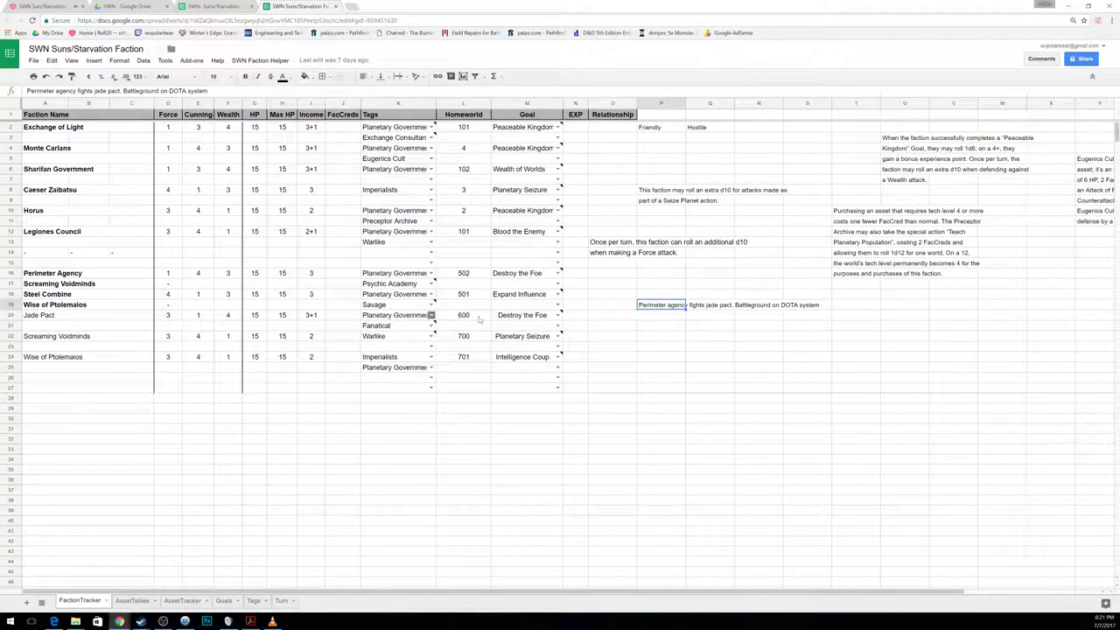
pyautogui.click(119, 294)
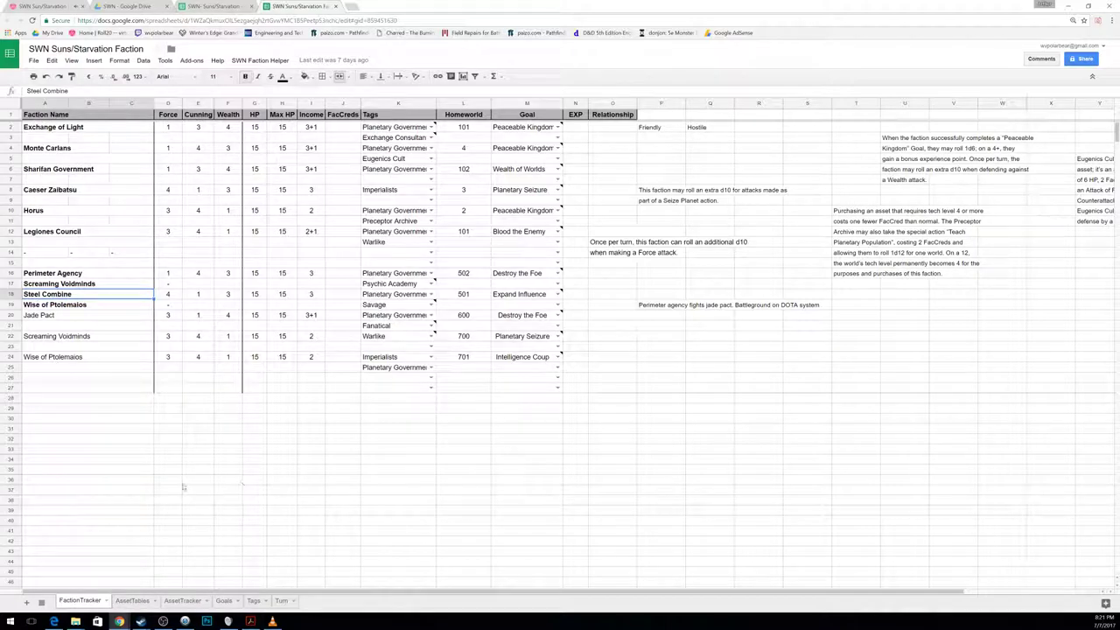
# Step: Back in the SWN- Suns/Starvation spreadsheet, add a new sheet, move it to the end and rename it "Dota"
pyautogui.click(218, 7)
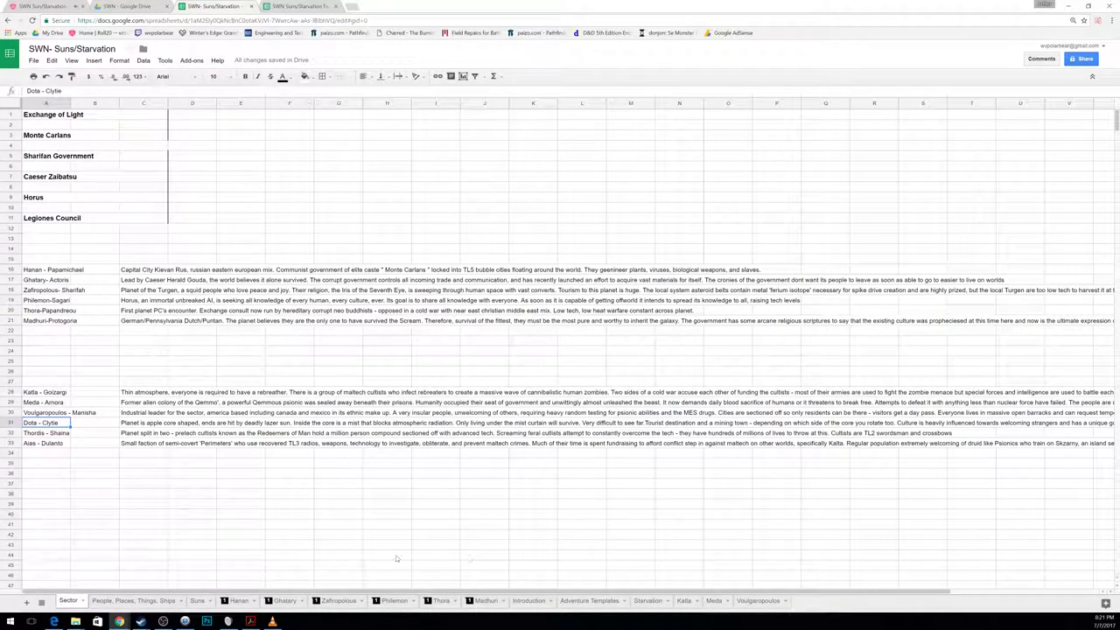
pyautogui.click(26, 602)
pyautogui.moveTo(105, 602); pyautogui.dragTo(804, 605)
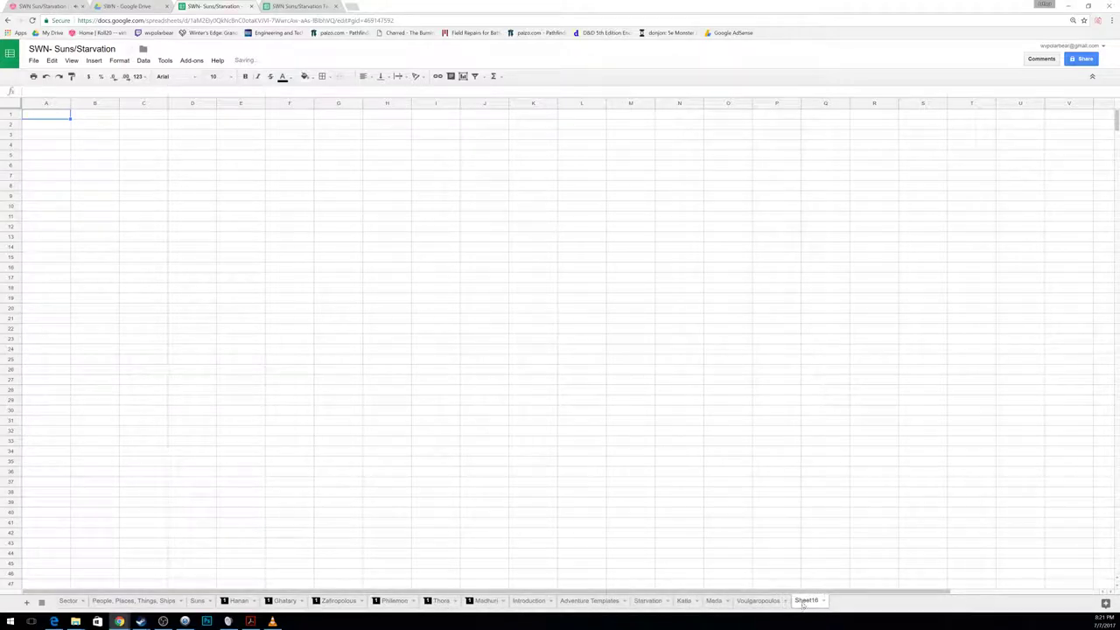
pyautogui.doubleClick(805, 601)
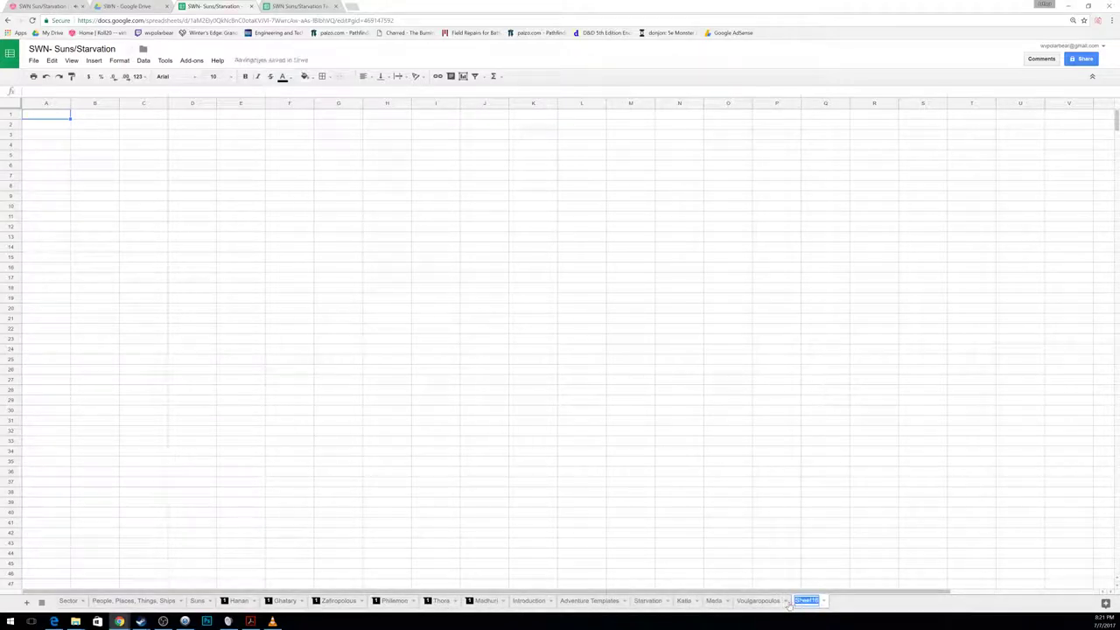
pyautogui.write('Data')
pyautogui.press('Return')
# Step: Enter the note "Soon, might be attacked by Thordis Sector" in C4 of the Dota sheet
pyautogui.click(165, 146)
pyautogui.write('Soon, might')
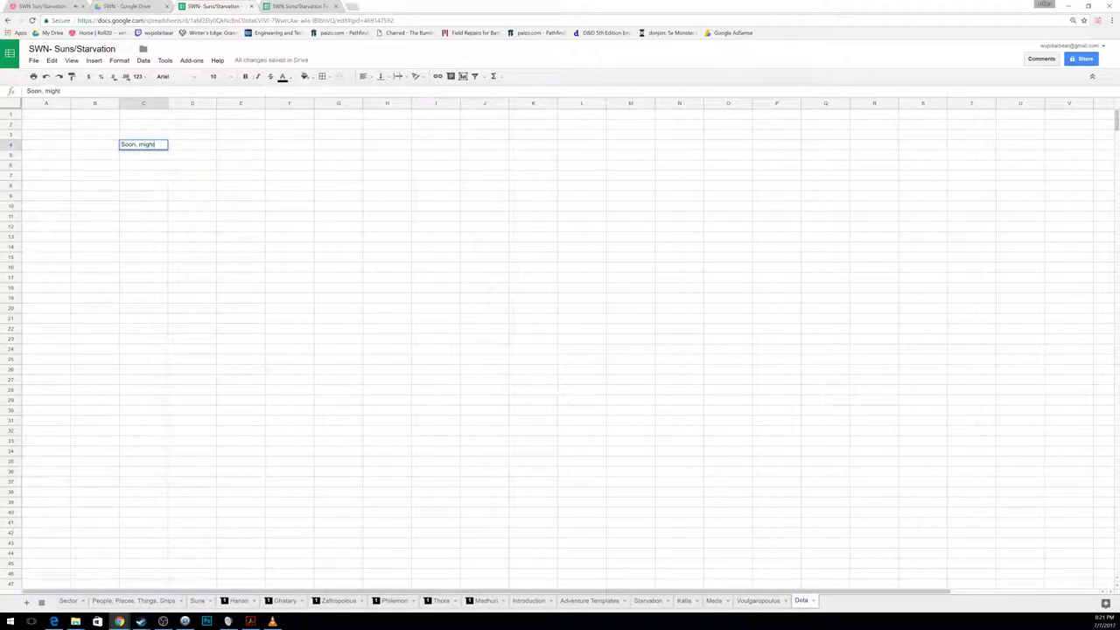
pyautogui.write(' be attscked by')
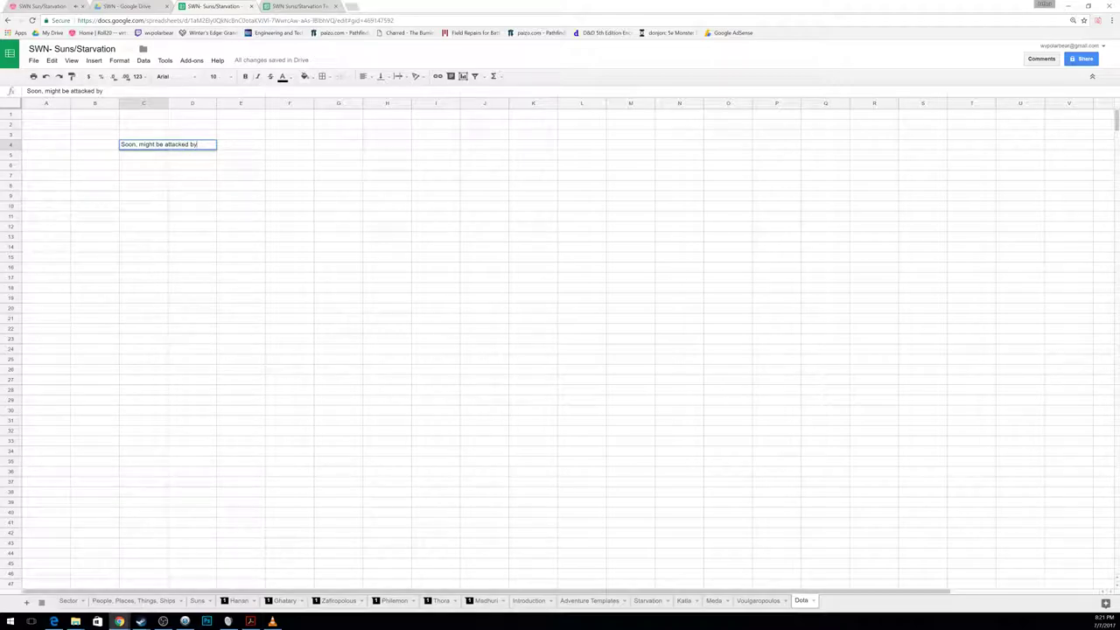
pyautogui.write(' Thordis Sector')
pyautogui.press('Return')
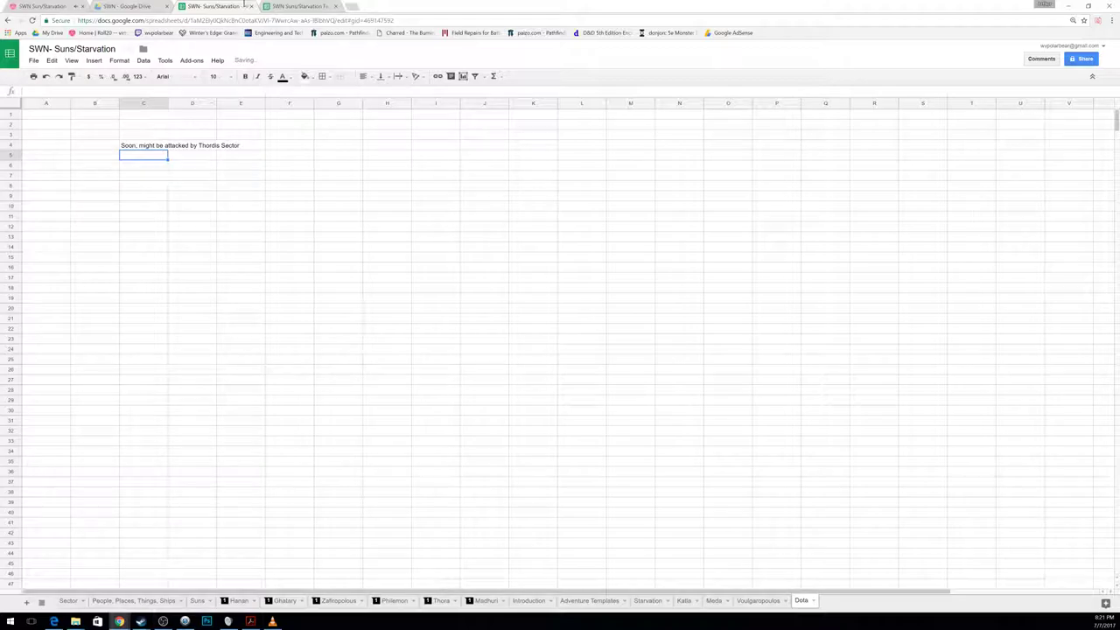
# Step: Recheck the faction list in the SWN Suns/Starvation Faction spreadsheet and the faction layouts on the Katla and Voulgaropoulos sheets
pyautogui.click(296, 7)
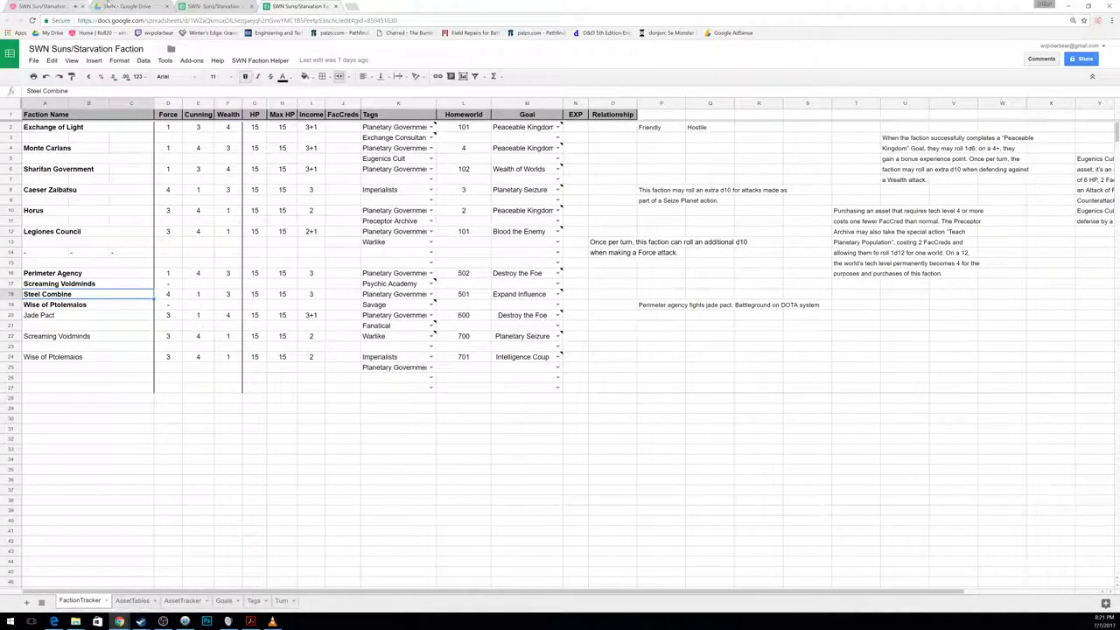
pyautogui.click(210, 6)
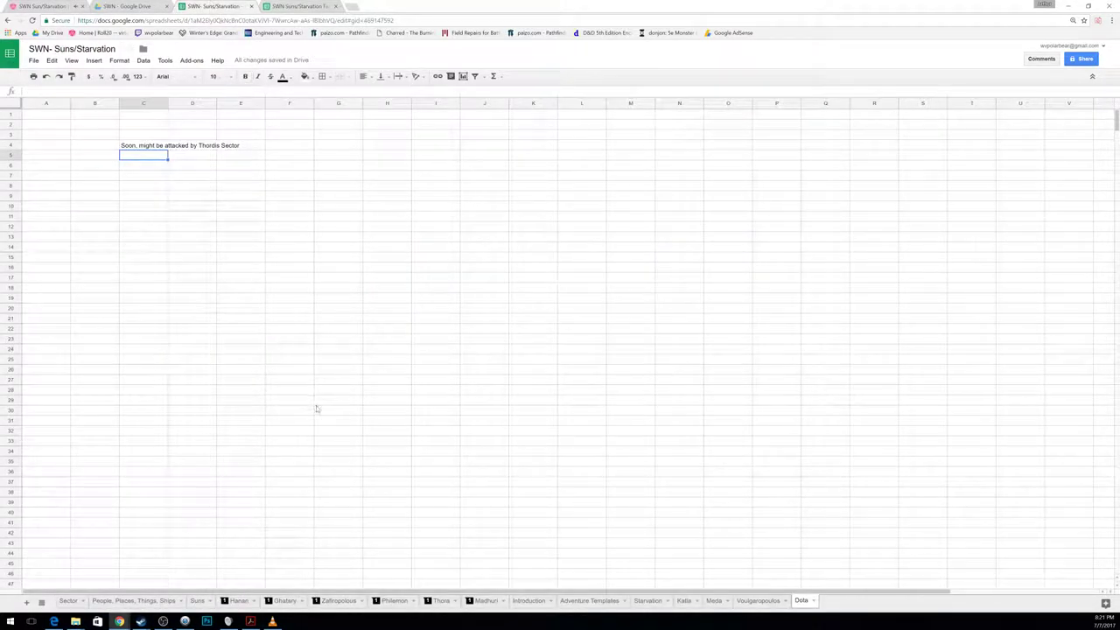
pyautogui.click(687, 602)
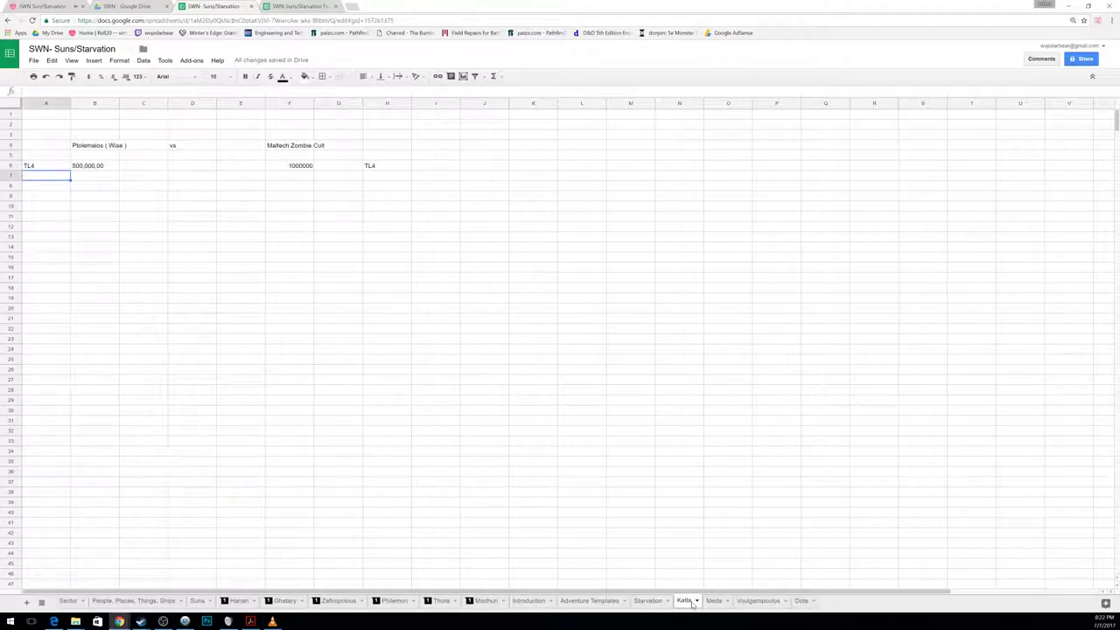
pyautogui.click(758, 600)
pyautogui.click(687, 601)
pyautogui.click(343, 226)
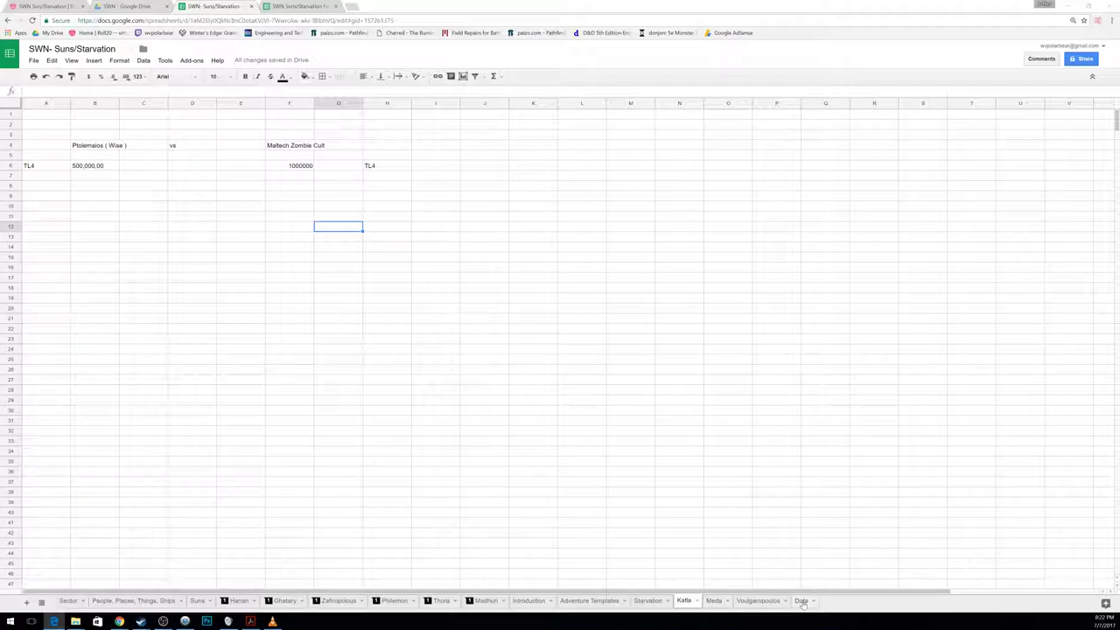
# Step: Add a new sheet, move it to the end of the spreadsheet and rename it "Thordis"
pyautogui.click(26, 603)
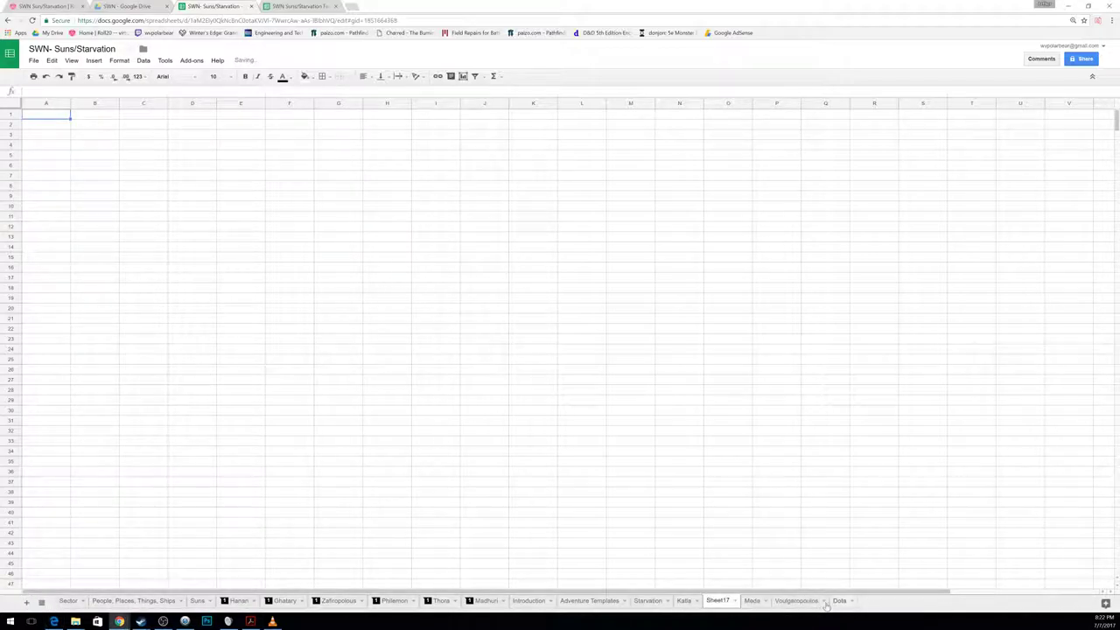
pyautogui.moveTo(717, 603); pyautogui.dragTo(847, 604)
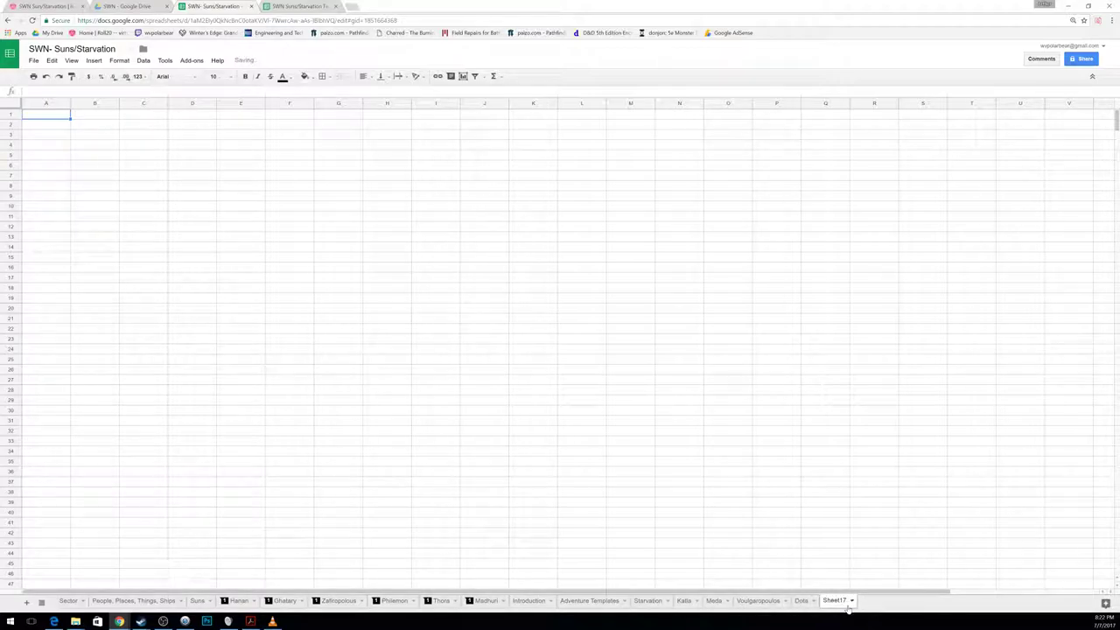
pyautogui.doubleClick(843, 602)
pyautogui.write('Thordik')
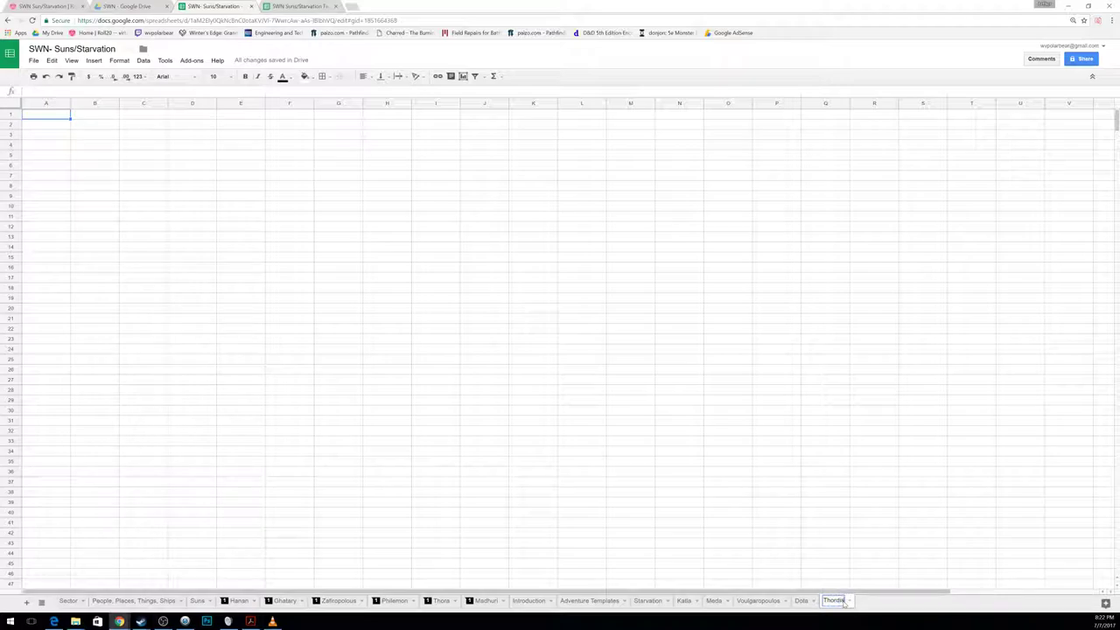
pyautogui.press('Return')
# Step: On the Thordis sheet, enter the faction "Pretech Cultists" in C5 and its number 1,000,000 in C7
pyautogui.click(144, 160)
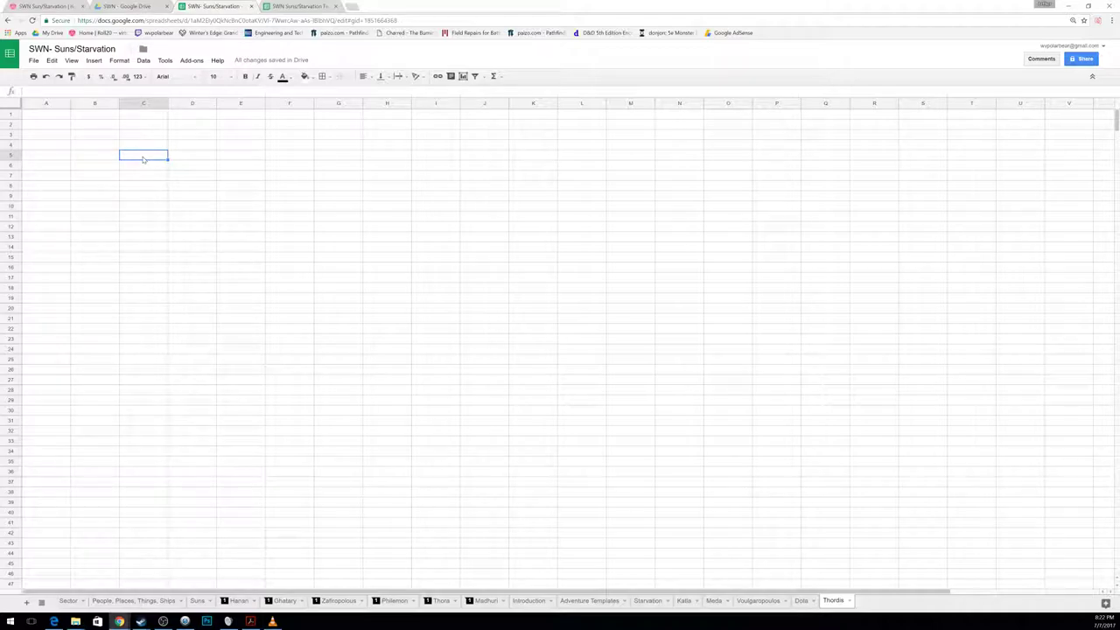
pyautogui.write('Pretech Cultists')
pyautogui.press('Return')
pyautogui.press('Return')
pyautogui.write('1,000,000')
pyautogui.press('Return')
# Step: Enter "vs" in D6 and the opposing faction "Screaming hordes of untrained savages" in E5
pyautogui.press('Right')
pyautogui.press('Up')
pyautogui.press('Left')
pyautogui.press('Up')
pyautogui.press('Right')
pyautogui.write('V6')
pyautogui.press('Return')
pyautogui.press('Right')
pyautogui.press('Up')
pyautogui.press('Up')
pyautogui.write('Scre')
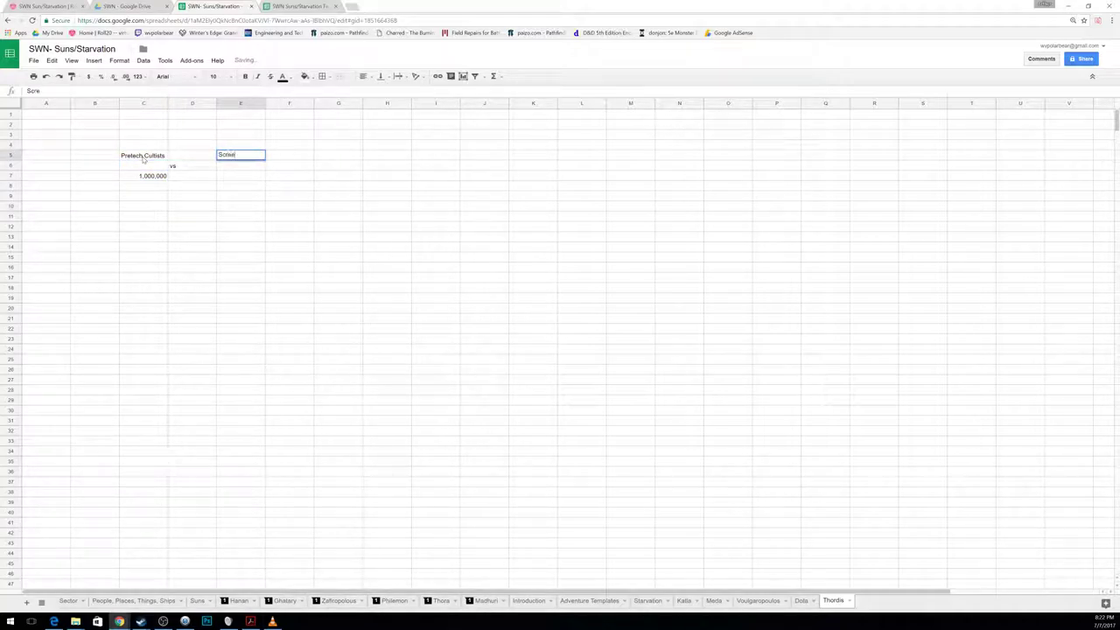
pyautogui.write('aming hordes of')
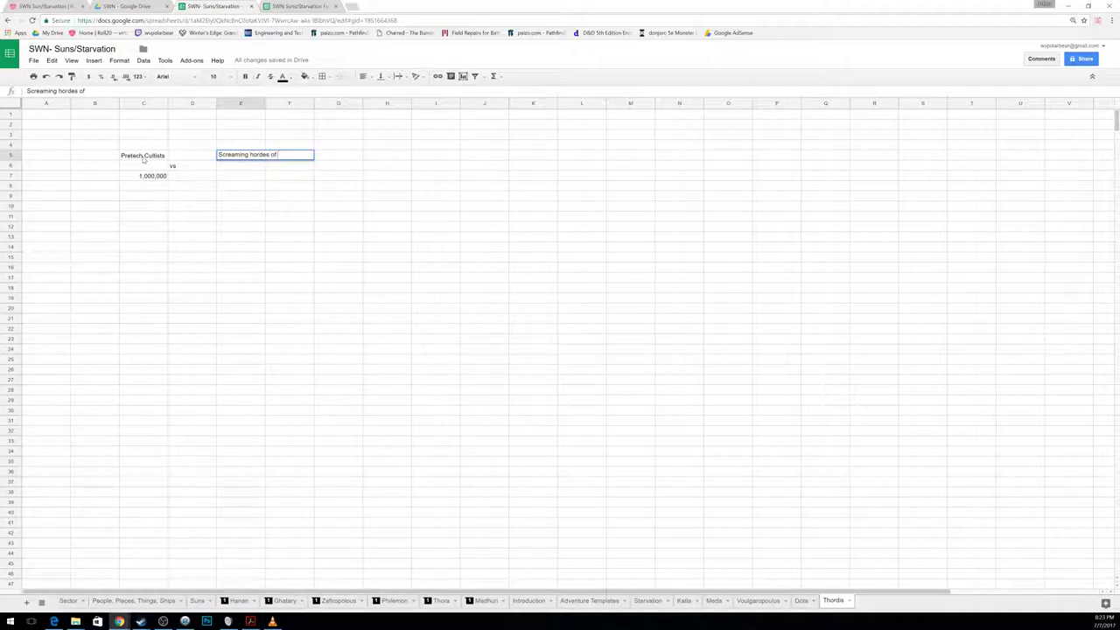
pyautogui.write(' untrained savag')
pyautogui.press('Return')
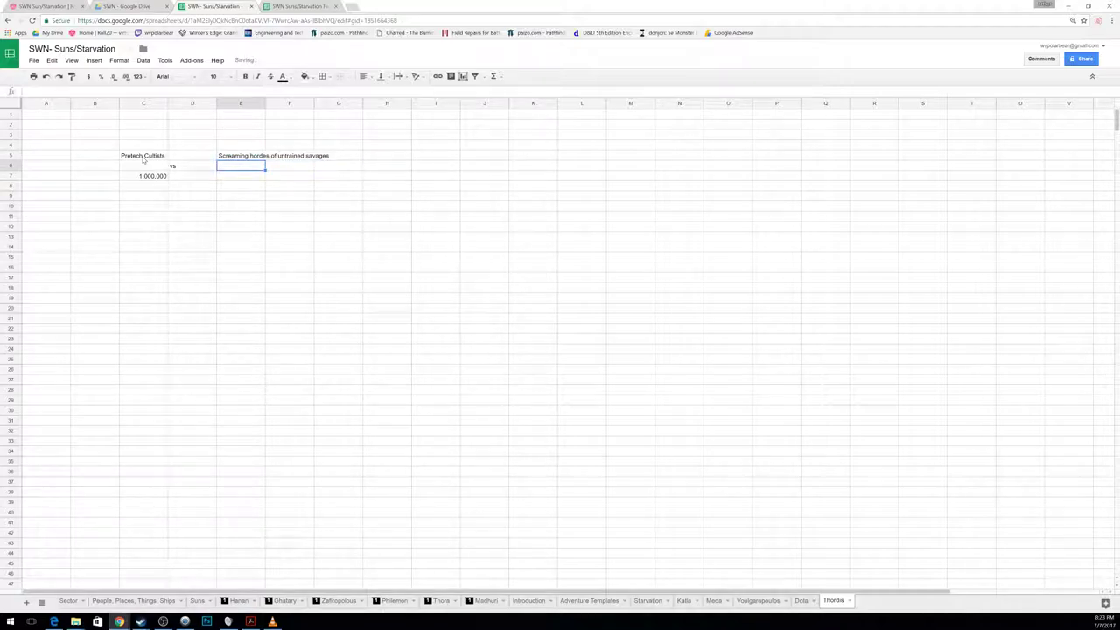
# Step: Enter tech level TL5 in B7 for the cultists, and 99,000,000 in E7 with TL0 in F7 for the savages
pyautogui.press('Down')
pyautogui.press('Left')
pyautogui.press('Left')
pyautogui.press('Left')
pyautogui.write('TL5')
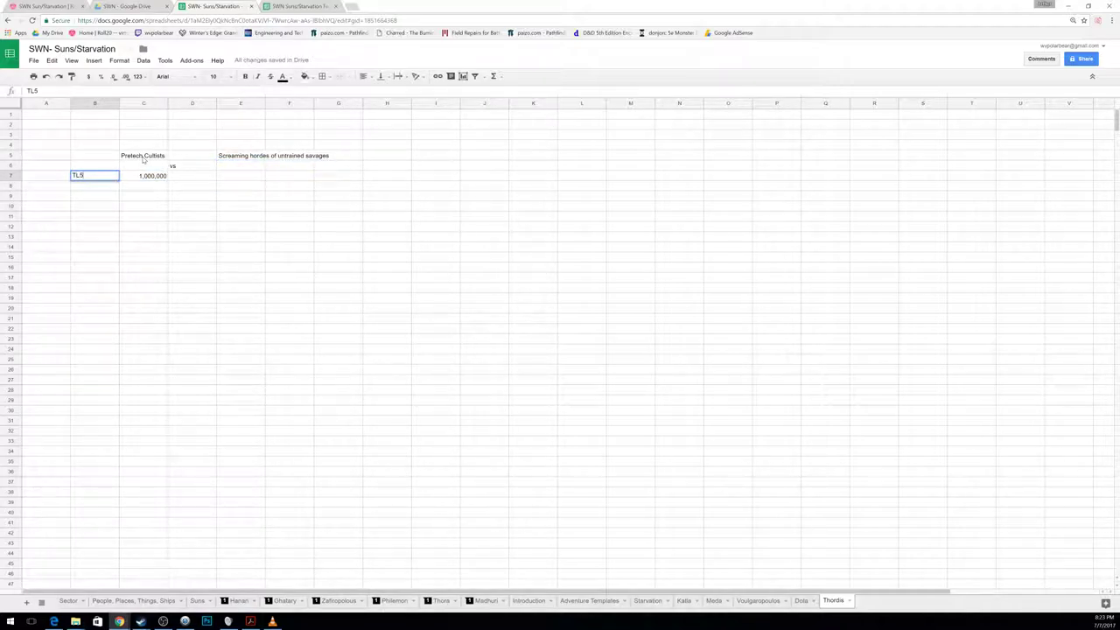
pyautogui.press('Tab')
pyautogui.press('Tab')
pyautogui.press('Tab')
pyautogui.write('99,000,000')
pyautogui.press('Return')
pyautogui.press('Right')
pyautogui.press('Up')
pyautogui.write('TL0')
pyautogui.press('Return')
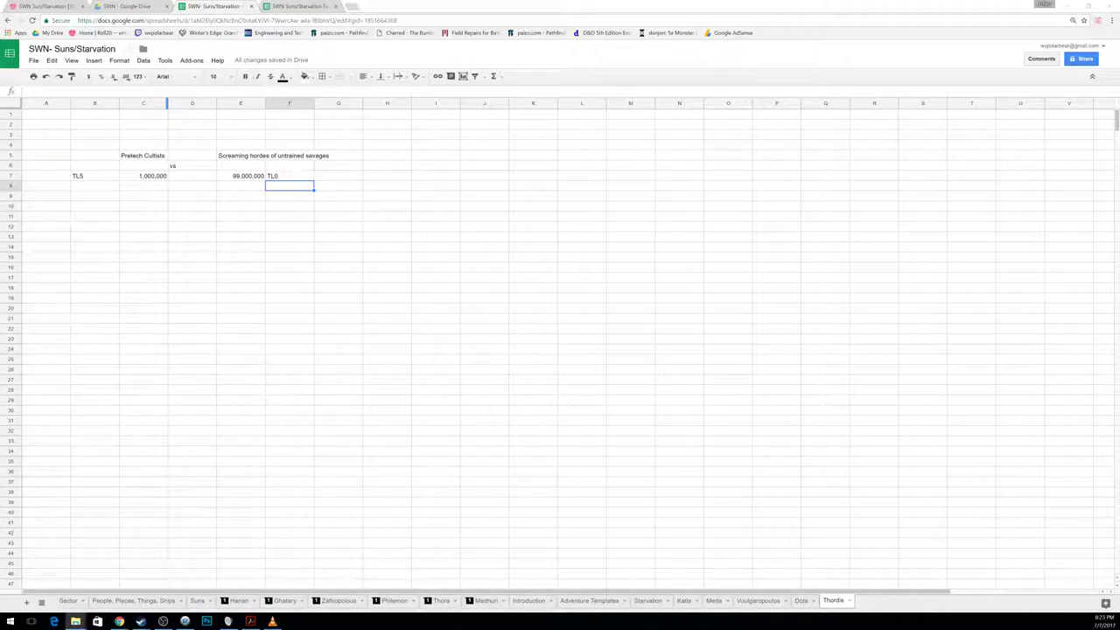
# Step: Add another sheet after Thordis and rename it "Player Army"
pyautogui.click(250, 620)
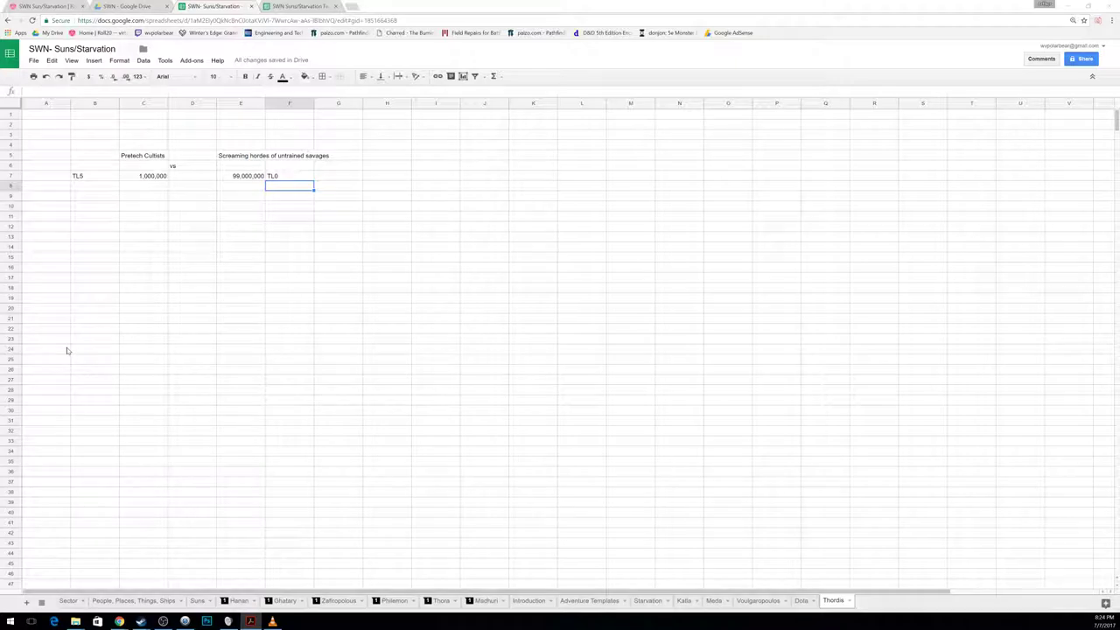
pyautogui.click(27, 603)
pyautogui.click(27, 602)
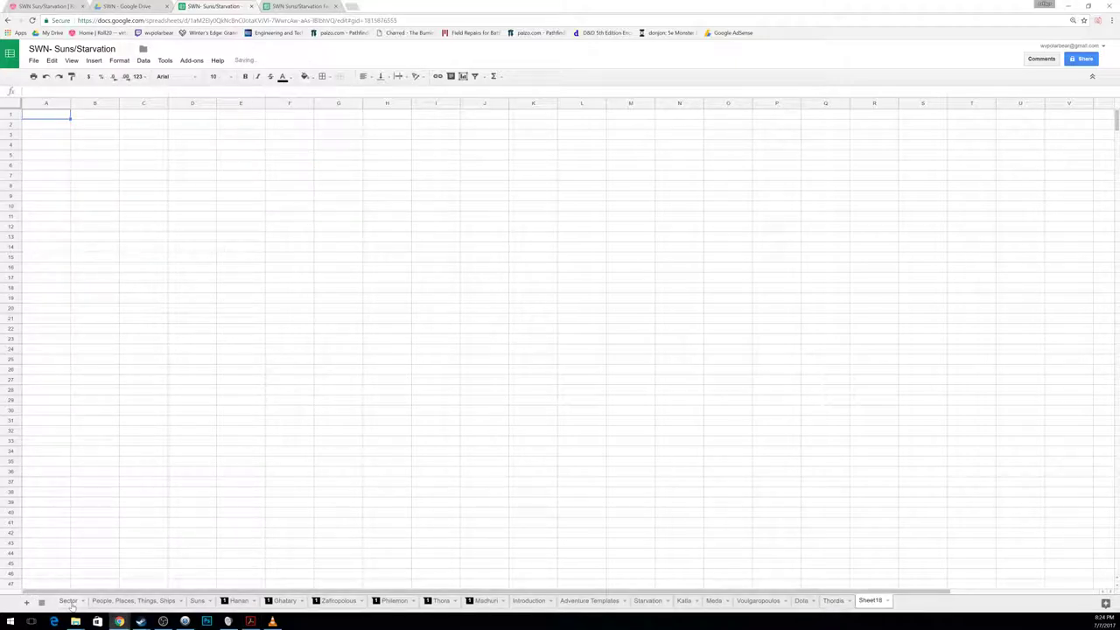
pyautogui.doubleClick(871, 601)
pyautogui.press('BackSpace')
pyautogui.write('Planar Army')
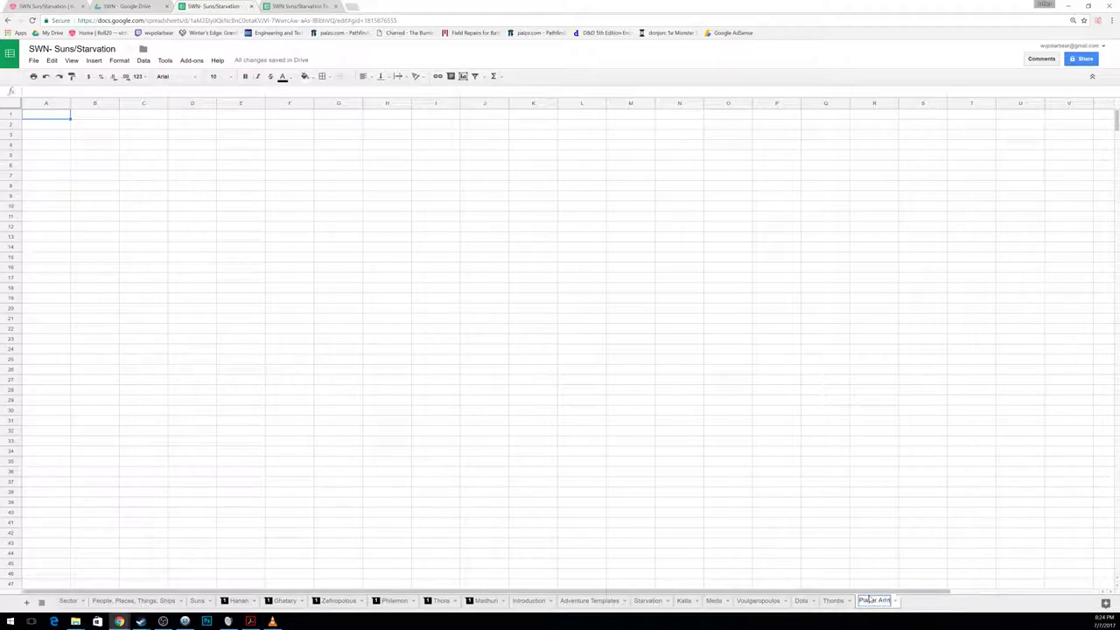
pyautogui.press('Return')
pyautogui.hotkey('alt', 'Tab')
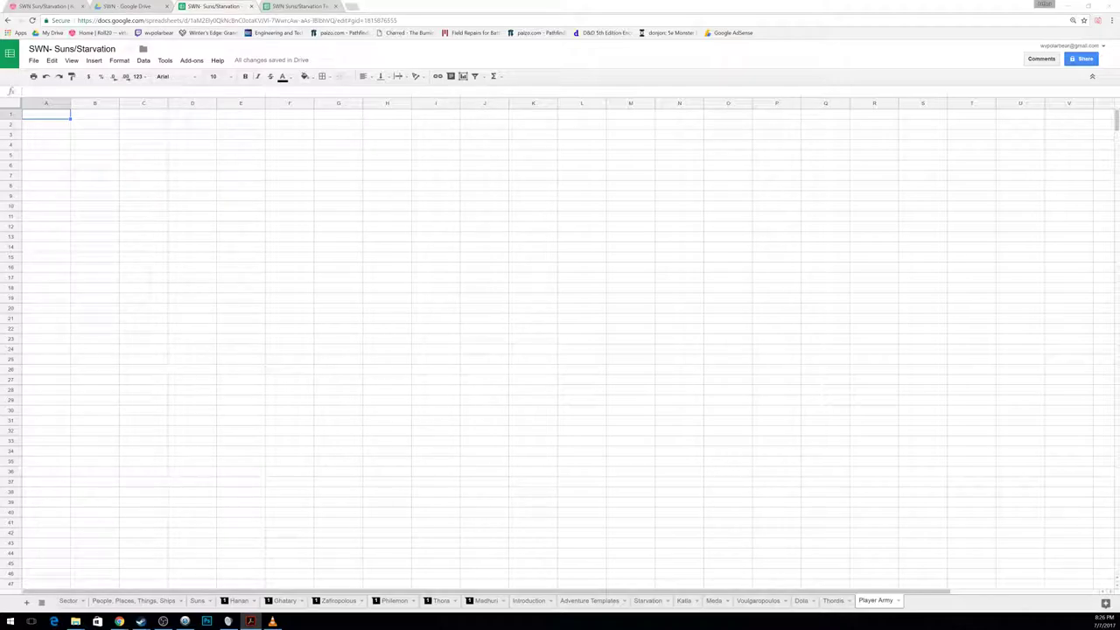
# Step: On the Katla sheet, enter 6 in C8 and 4 in E8
pyautogui.click(690, 605)
pyautogui.click(686, 602)
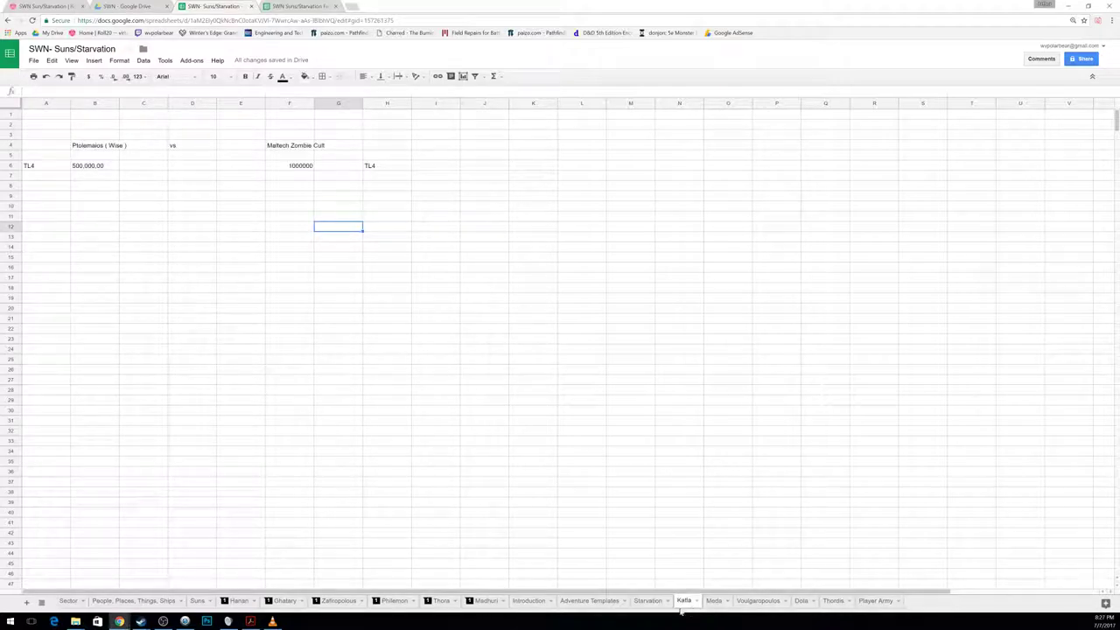
pyautogui.click(198, 186)
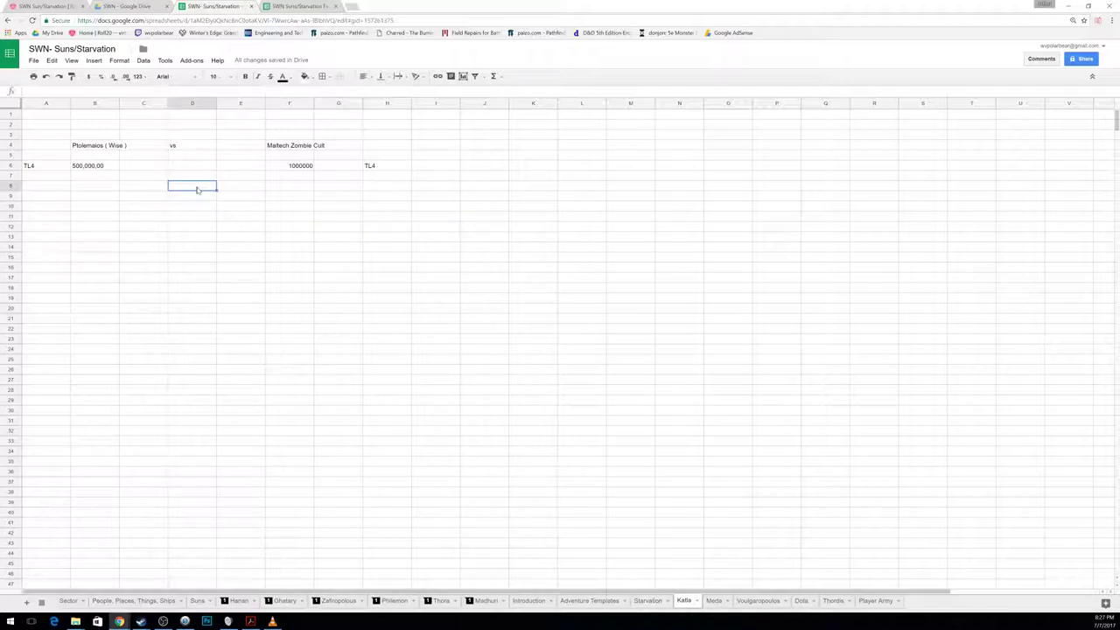
pyautogui.click(151, 189)
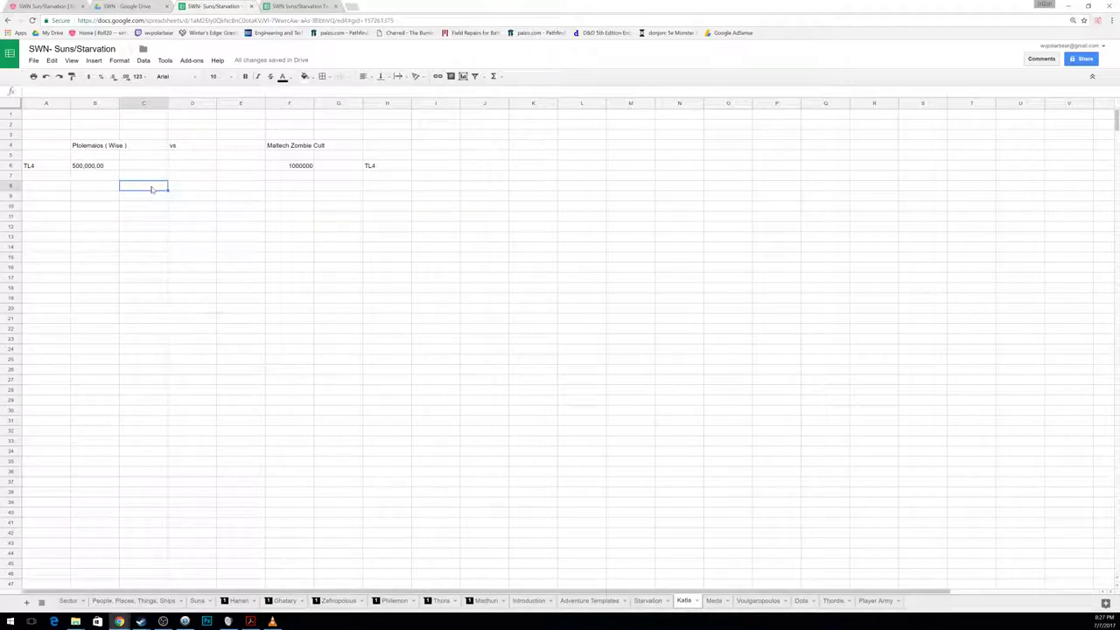
pyautogui.write('6')
pyautogui.click(234, 186)
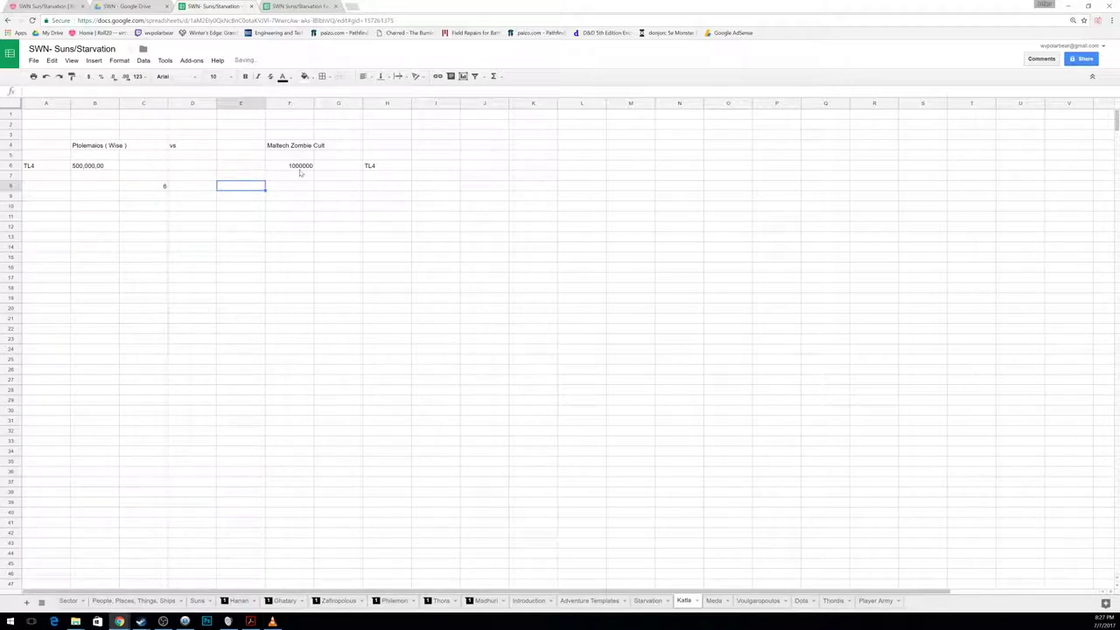
pyautogui.write('4')
pyautogui.click(197, 256)
# Step: Enter 5000 in G6, beside the Maltech Zombie Cult's number
pyautogui.click(302, 170)
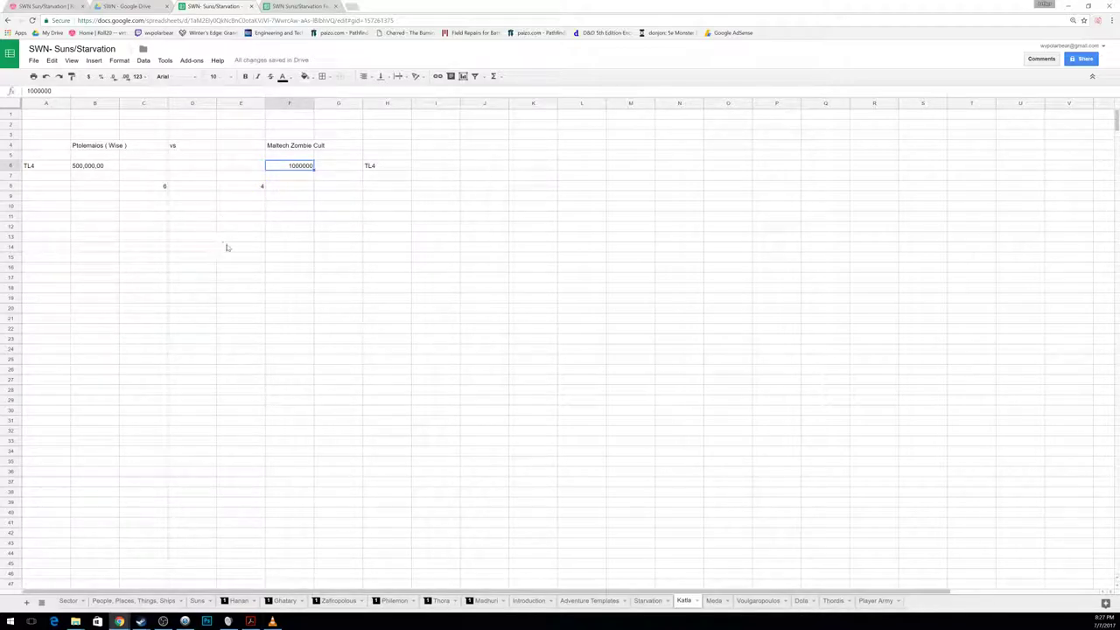
pyautogui.click(324, 167)
pyautogui.write('5000')
pyautogui.press('Return')
pyautogui.click(360, 257)
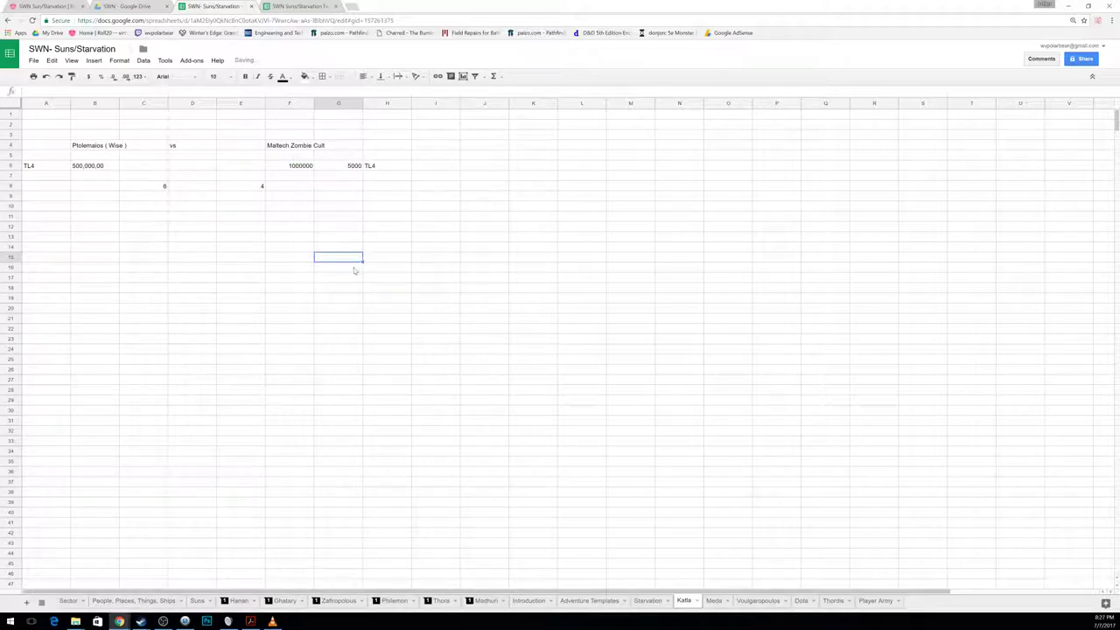
# Step: Label the values 6 and 4 by entering "Vital Points" above them in C7 and E7
pyautogui.click(150, 181)
pyautogui.write('Vi')
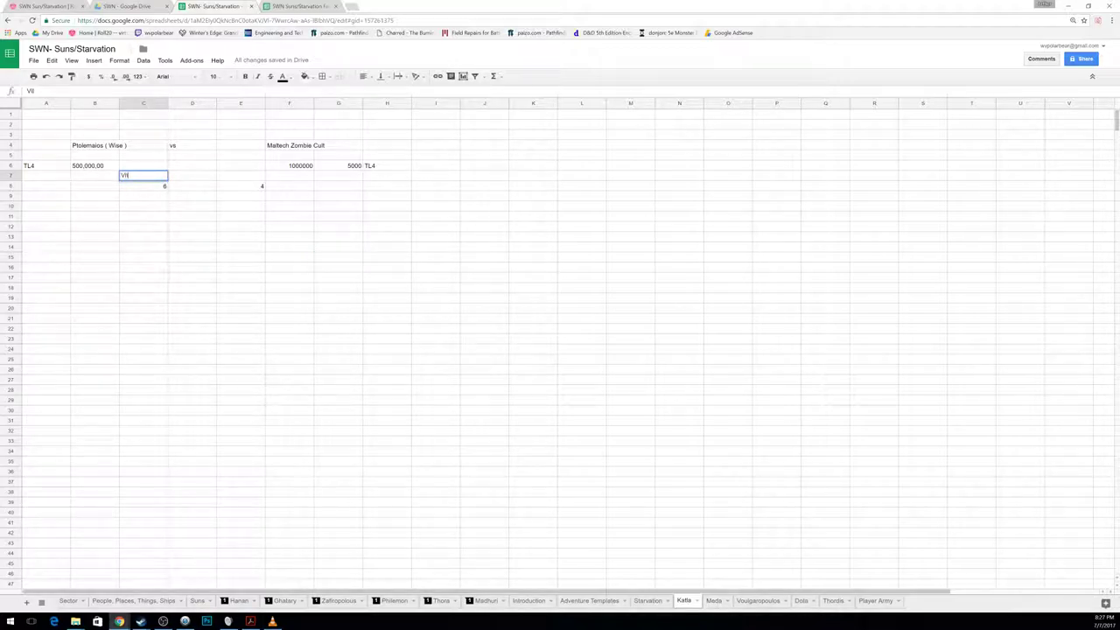
pyautogui.write('tal Points')
pyautogui.press('Tab')
pyautogui.press('Tab')
pyautogui.write('Vital Points')
# Step: Copy the Vital Points block C7:E8 from Katla and paste it at C10 on the Meda sheet
pyautogui.click(152, 184)
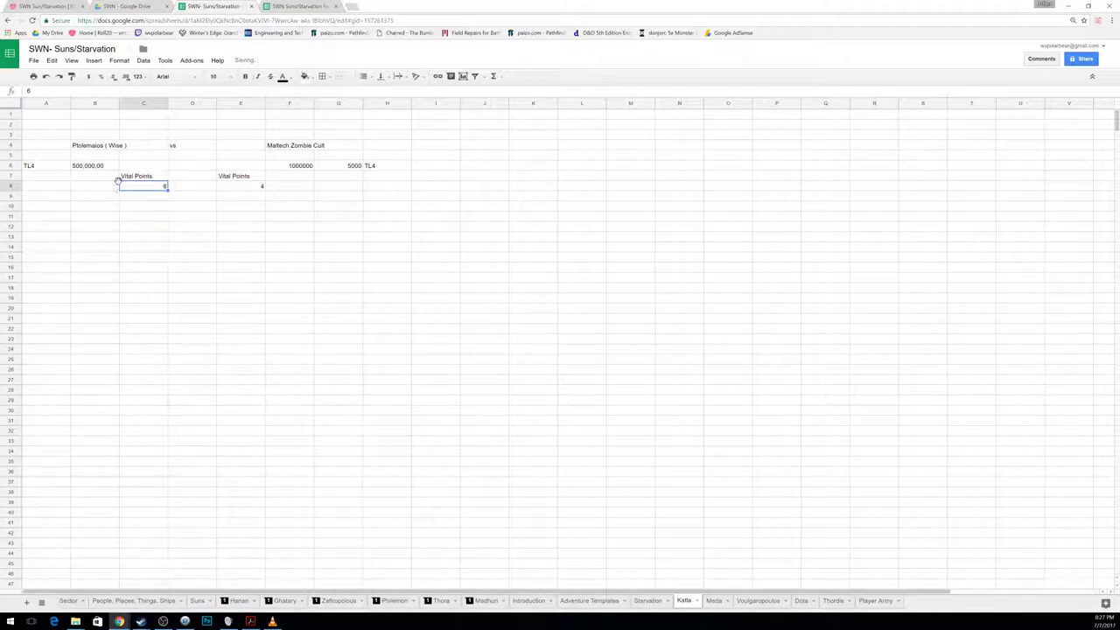
pyautogui.moveTo(132, 177); pyautogui.dragTo(224, 185)
pyautogui.hotkey('ctrl', 'c')
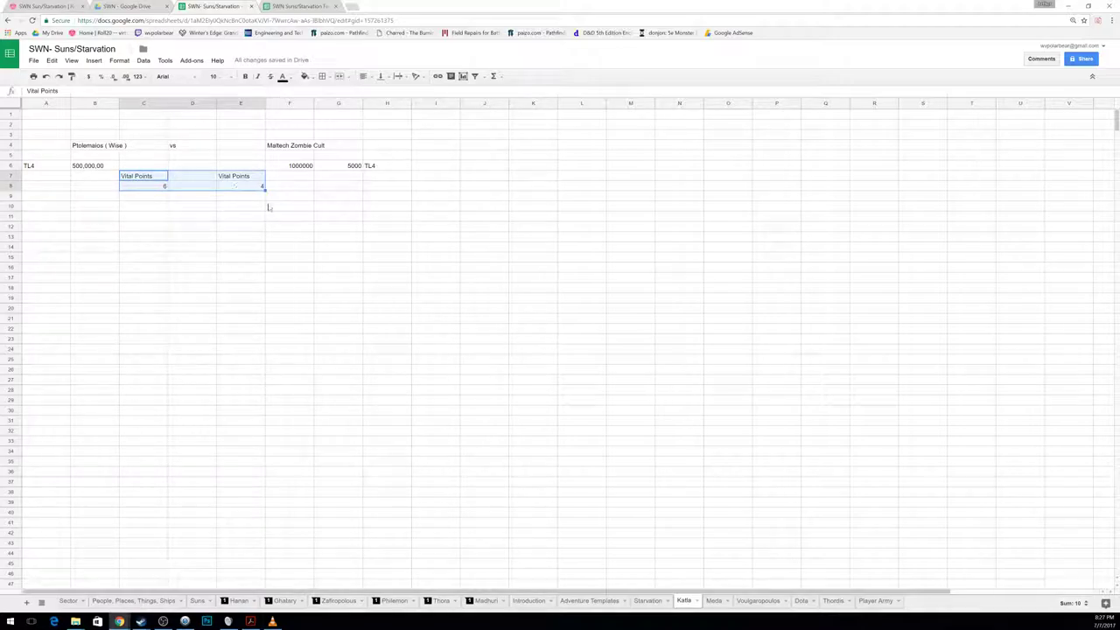
pyautogui.click(679, 382)
pyautogui.click(714, 603)
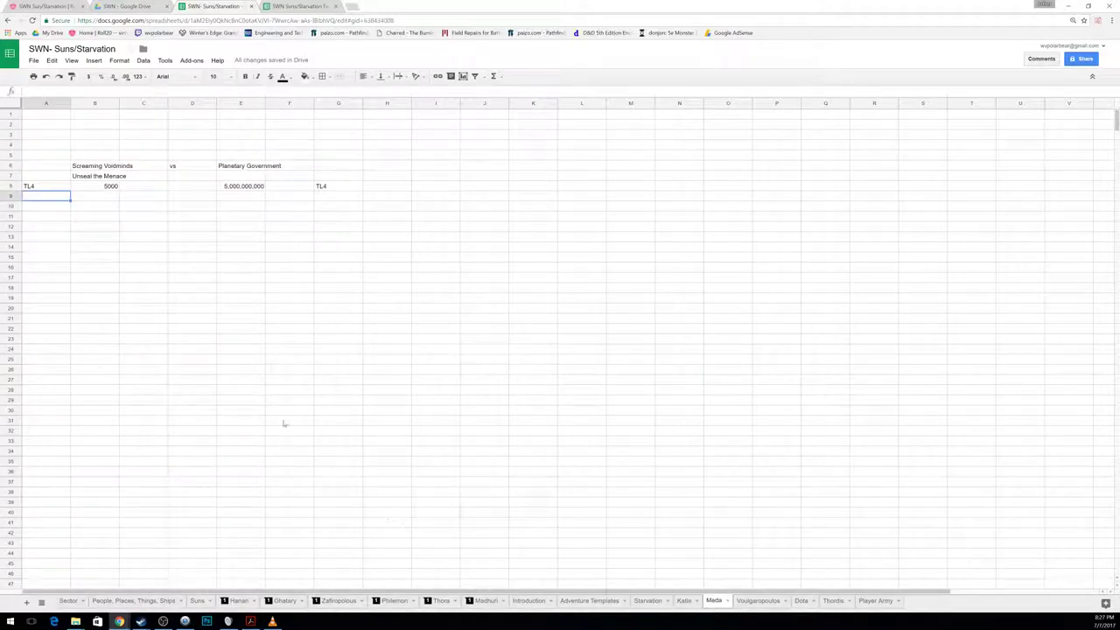
pyautogui.click(150, 208)
pyautogui.hotkey('ctrl', 'v')
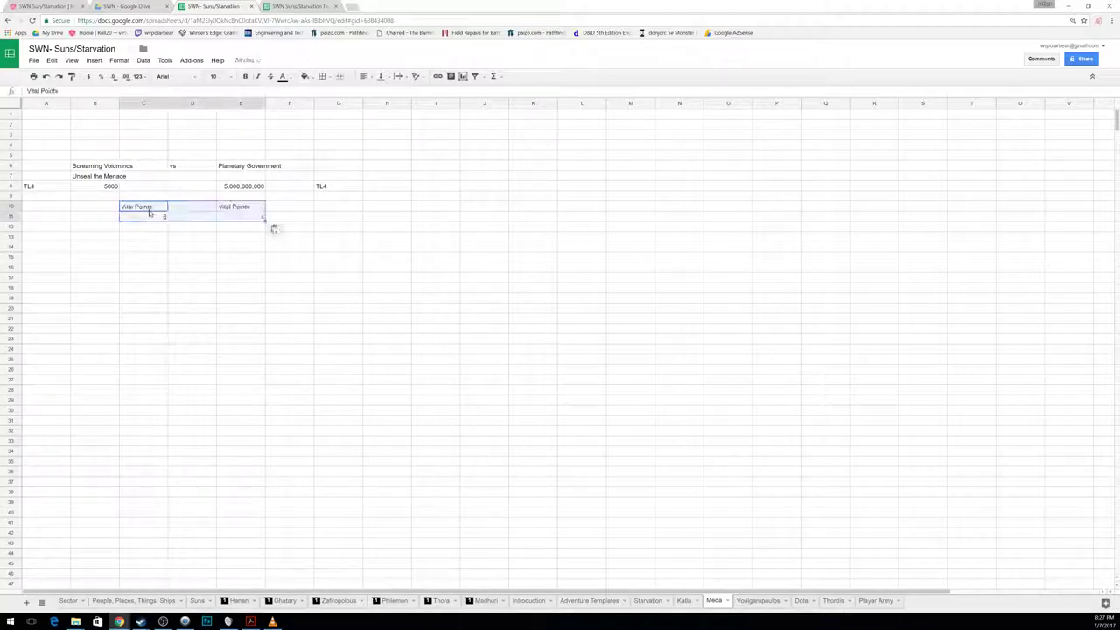
# Step: Set the Planetary Government's Vital Points in E11 of the Meda sheet to 3
pyautogui.click(153, 259)
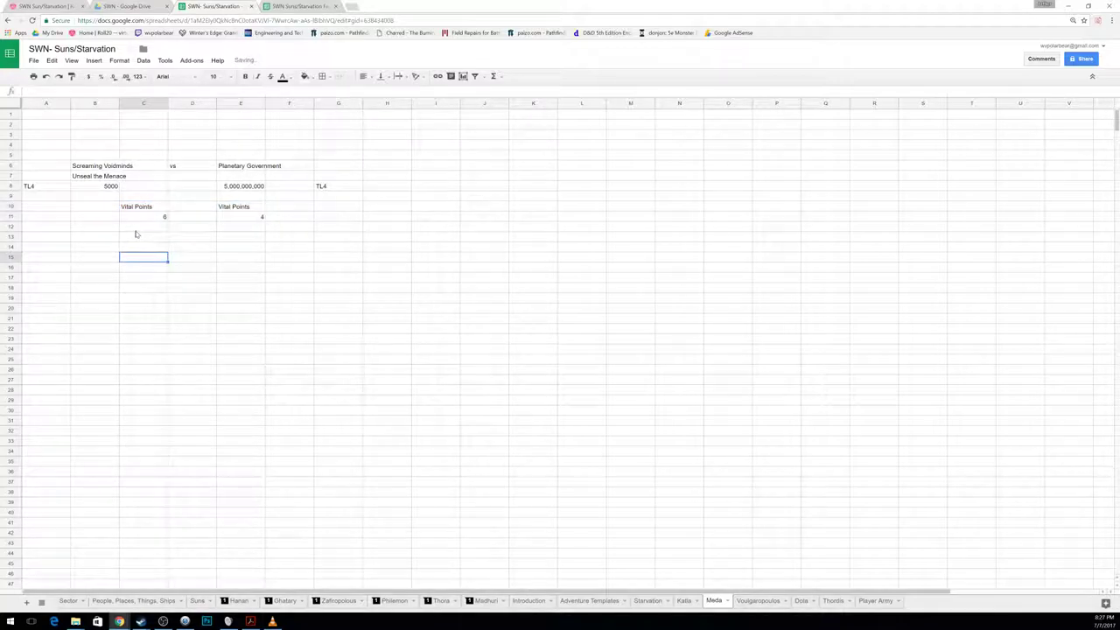
pyautogui.click(162, 217)
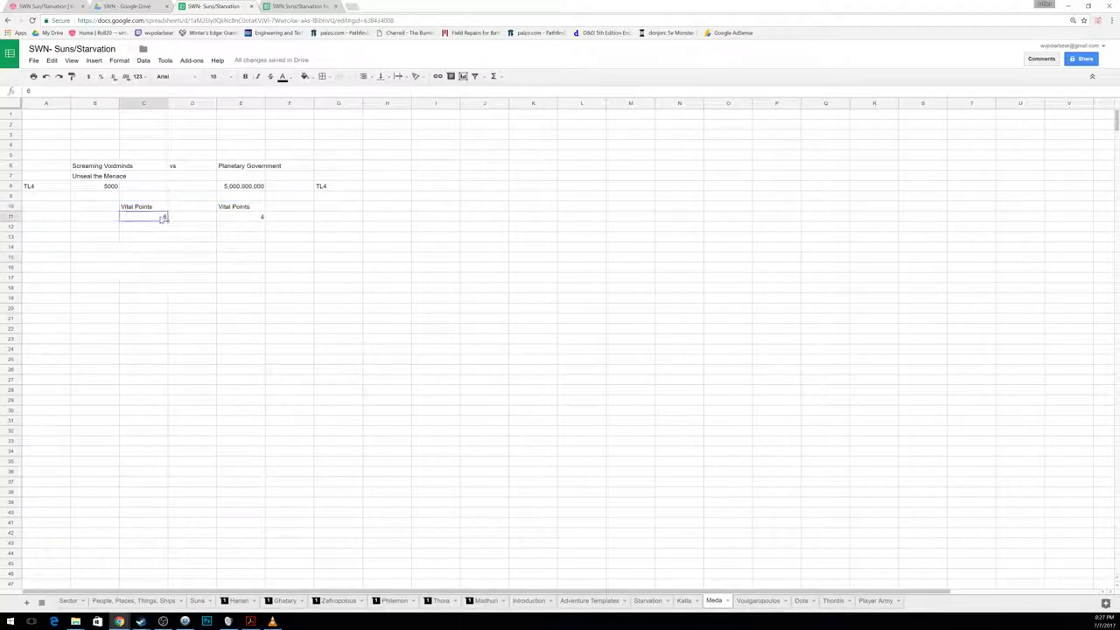
pyautogui.click(255, 219)
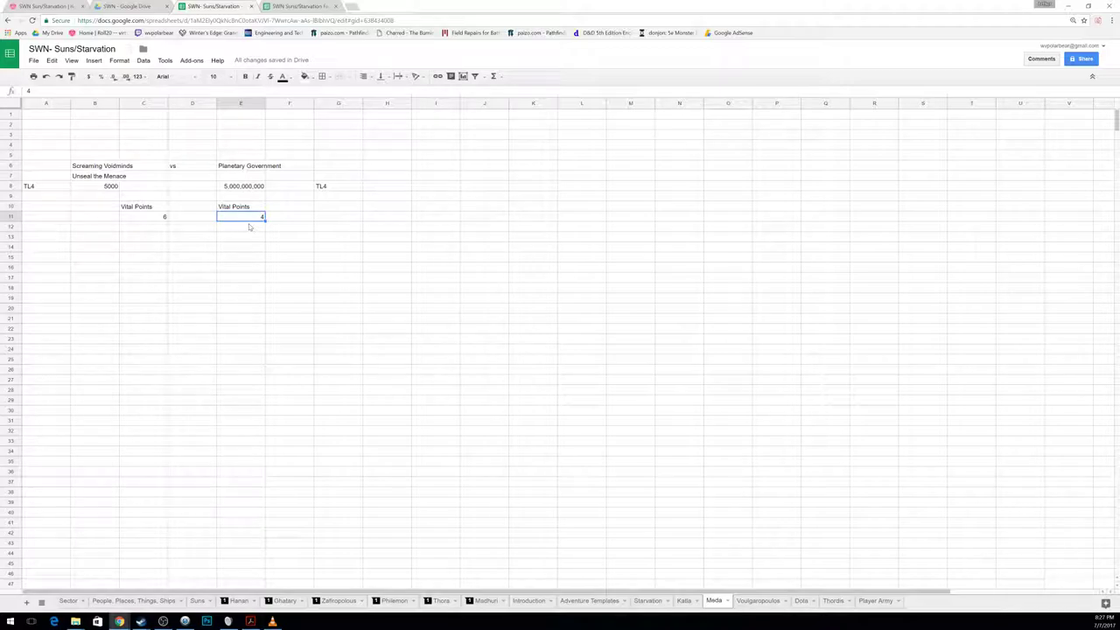
pyautogui.press('Return')
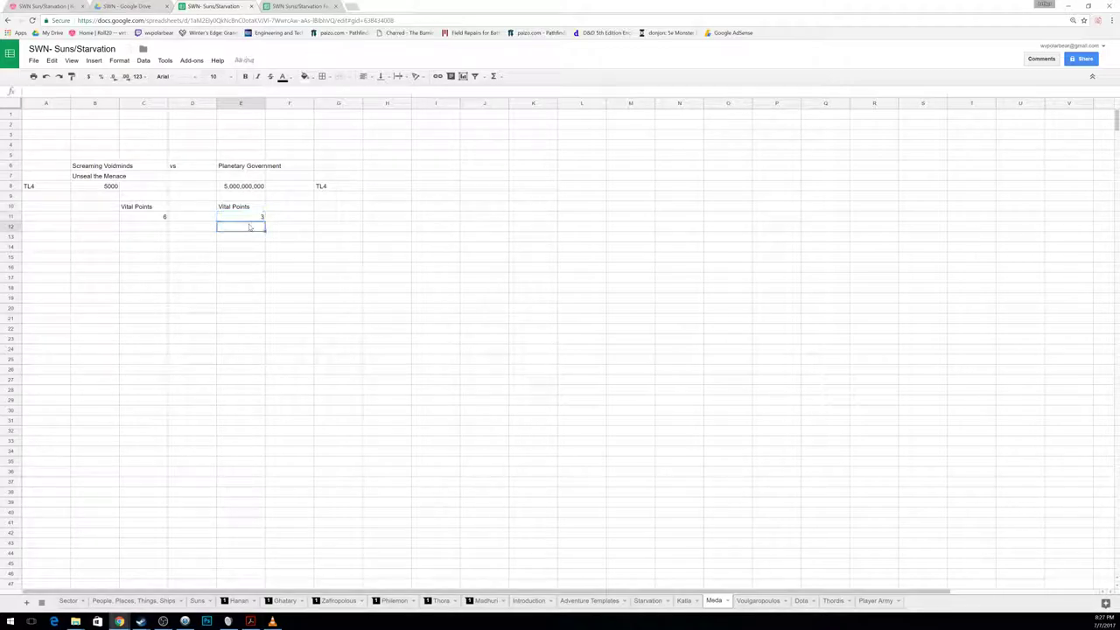
pyautogui.click(391, 326)
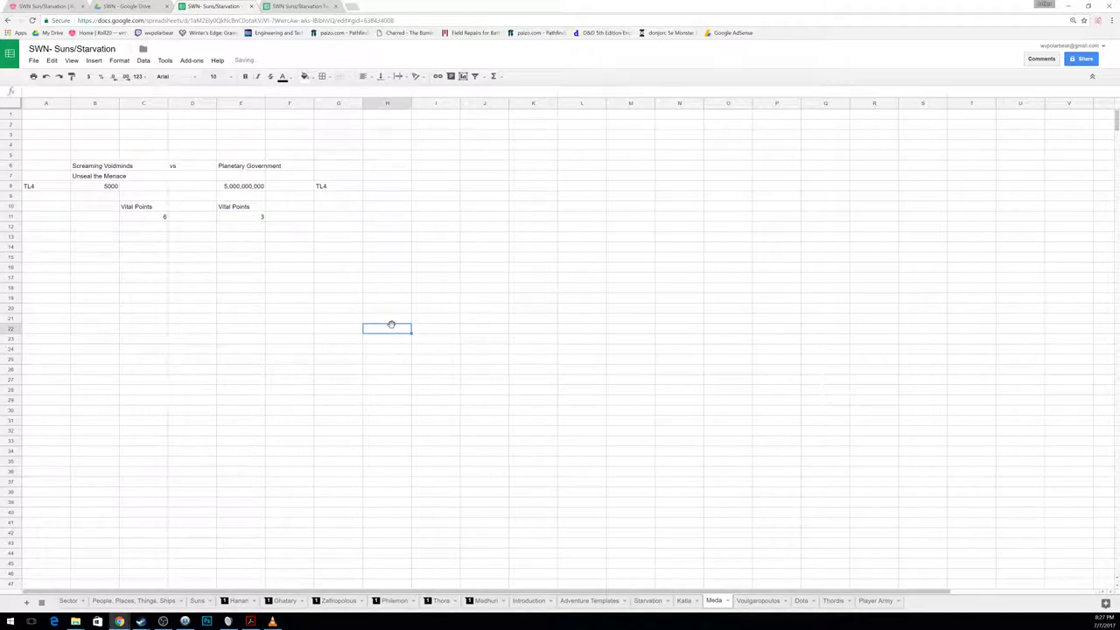
# Step: Paste the Vital Points block at D13 on the Voulgaropoulos sheet and set both factions' values to 7
pyautogui.click(759, 602)
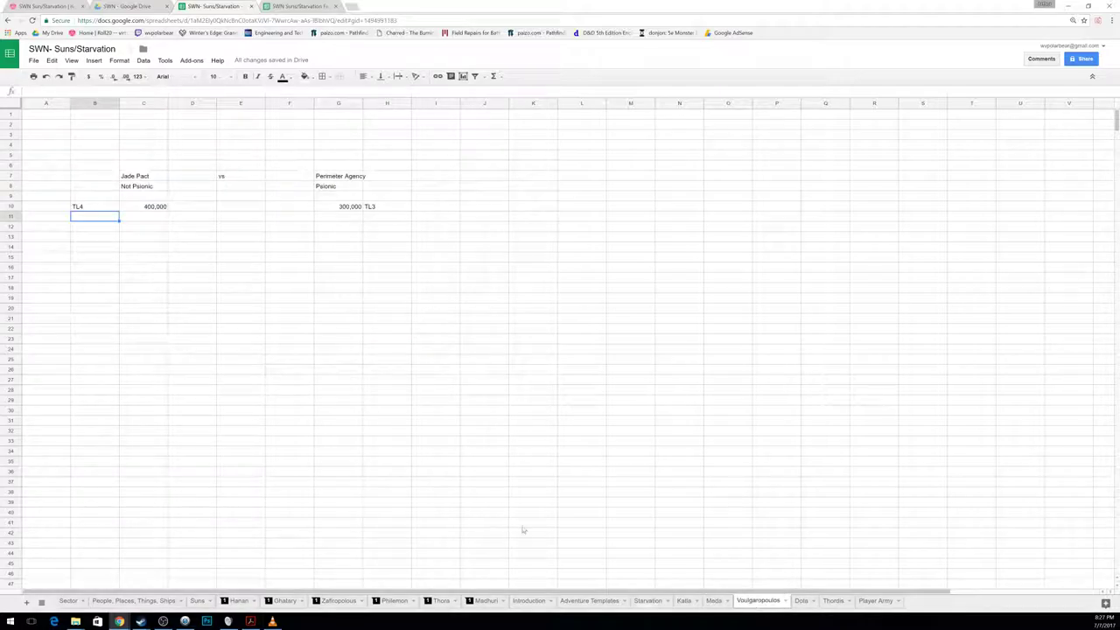
pyautogui.click(212, 242)
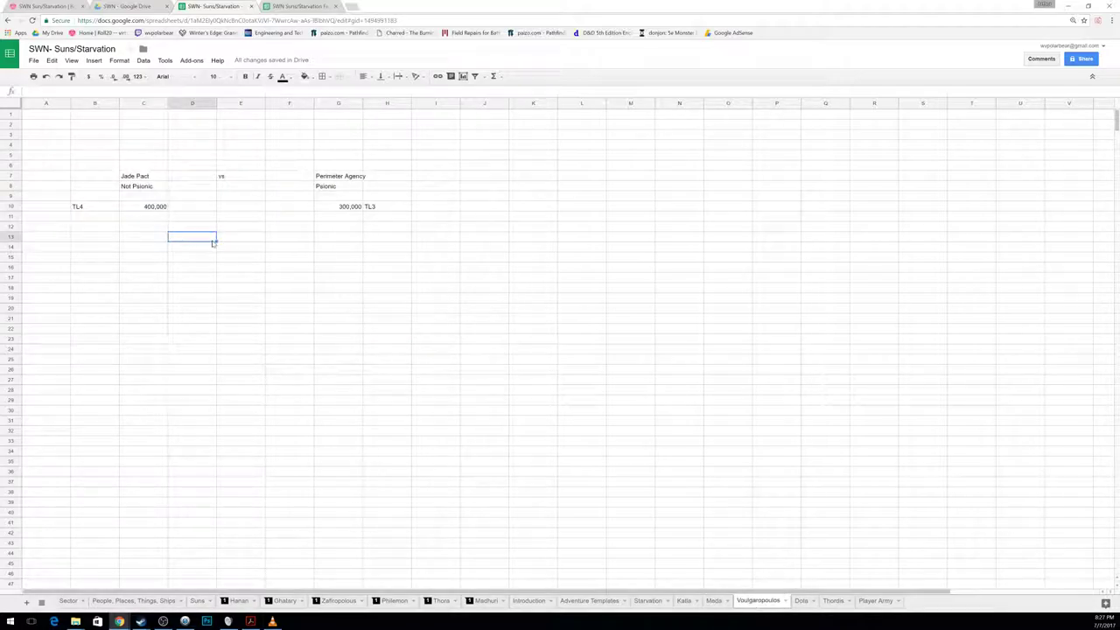
pyautogui.hotkey('ctrl', 'v')
pyautogui.press('Down')
pyautogui.write('7')
pyautogui.click(310, 248)
pyautogui.write('7')
pyautogui.click(340, 329)
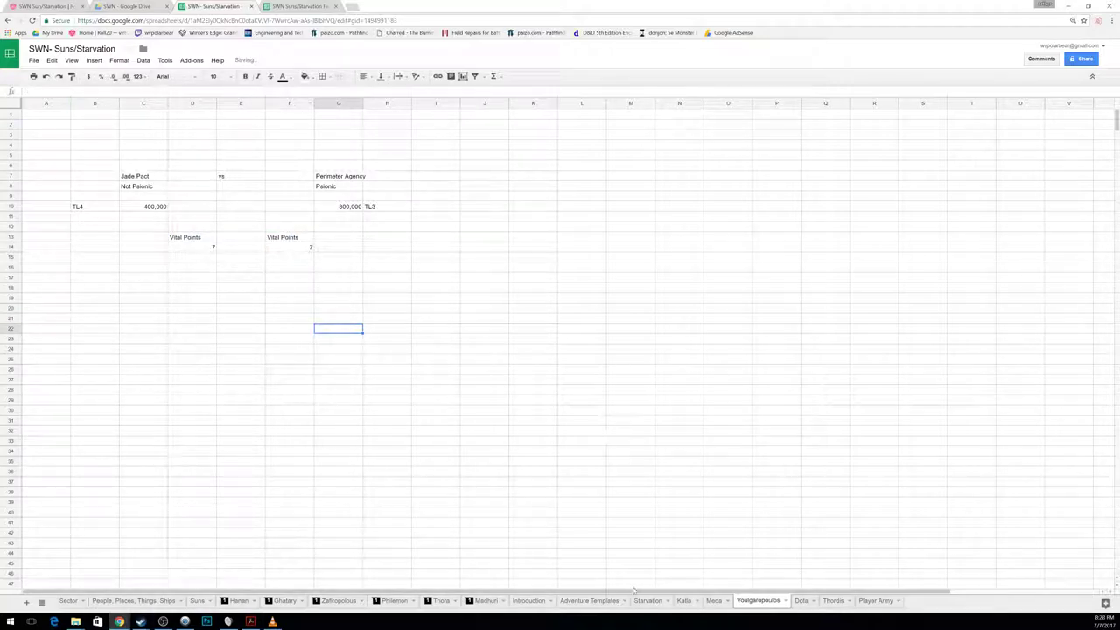
# Step: Paste the Vital Points block at C11 on the Thordis sheet and set the values to 4 for Pretech Cultists and 8 for the savages
pyautogui.click(800, 601)
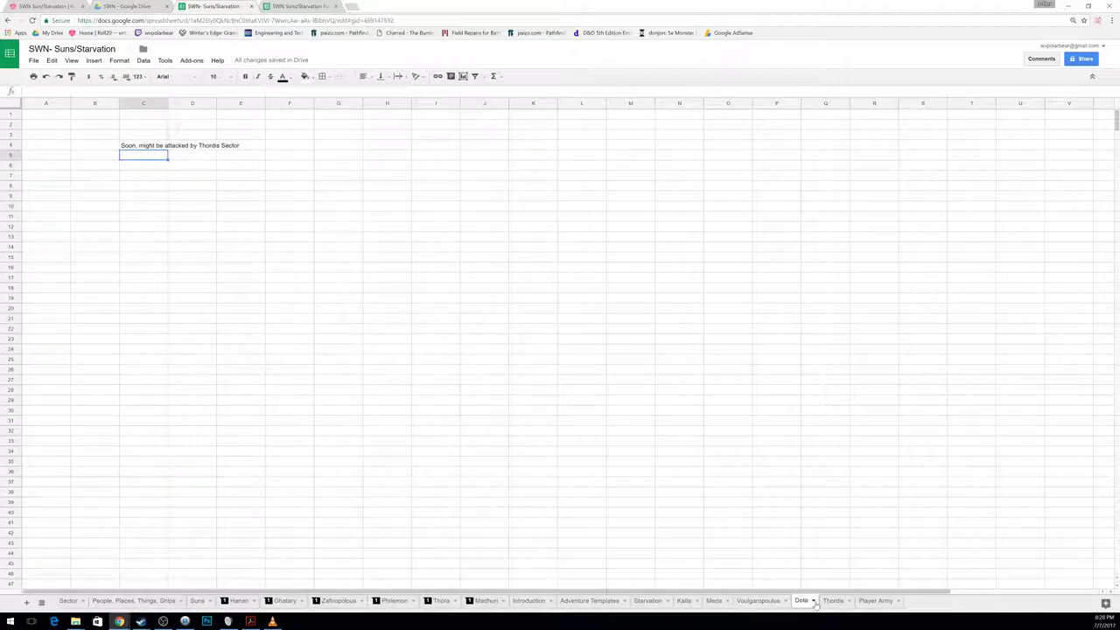
pyautogui.click(834, 602)
pyautogui.click(156, 218)
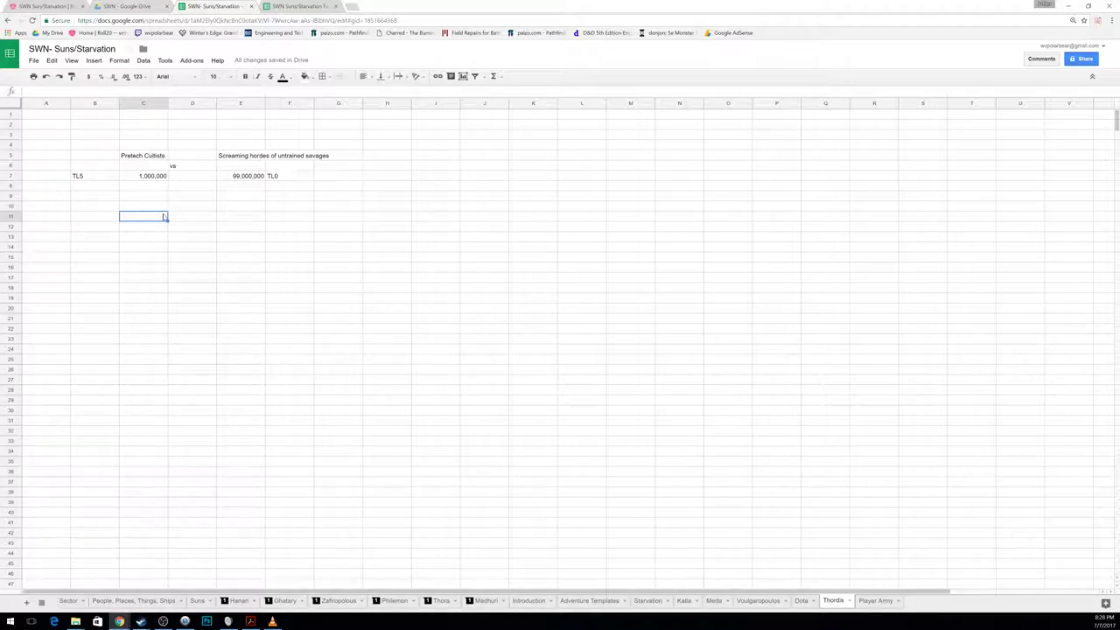
pyautogui.hotkey('ctrl', 'v')
pyautogui.click(164, 228)
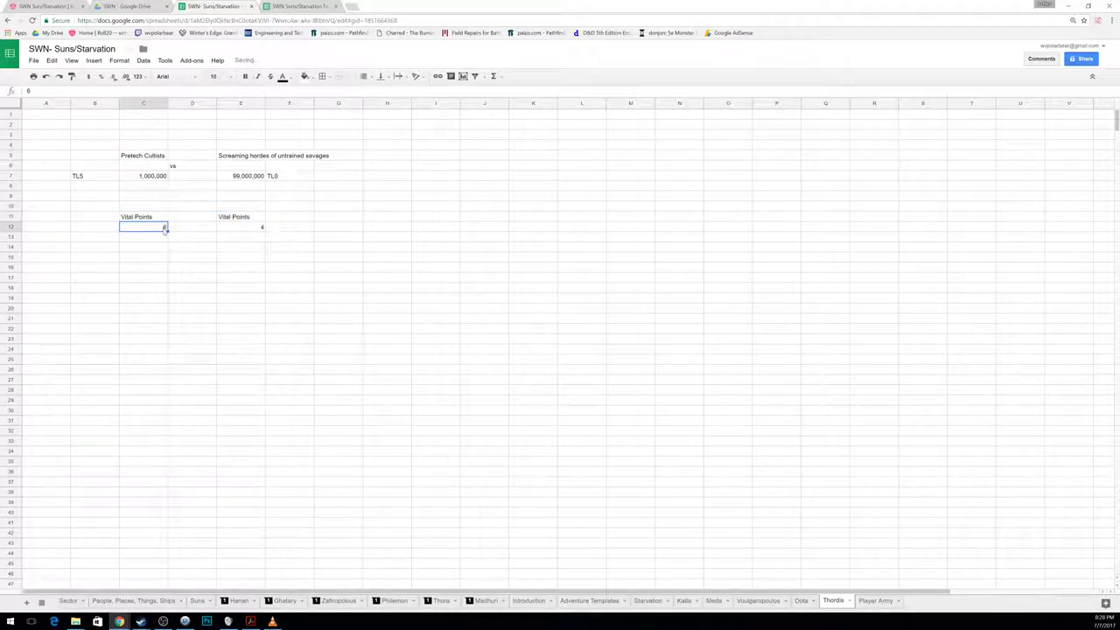
pyautogui.click(237, 229)
pyautogui.click(236, 235)
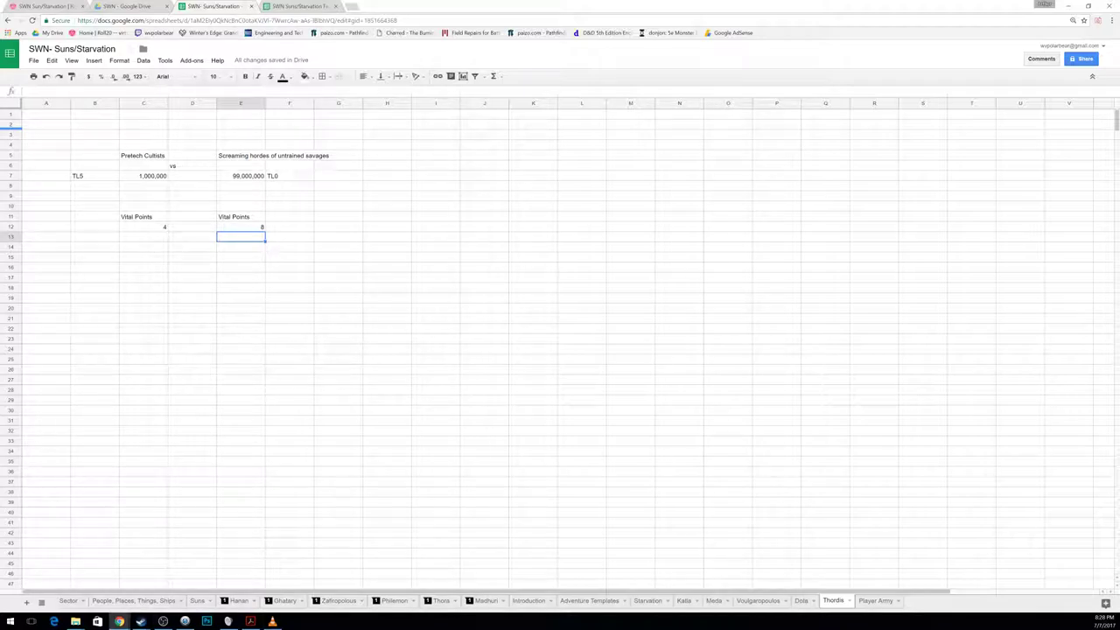
# Step: On the Katla sheet, enter "Social" in E11 with the description "Religious underground meetingplace" beside it in F11
pyautogui.click(683, 600)
pyautogui.click(166, 221)
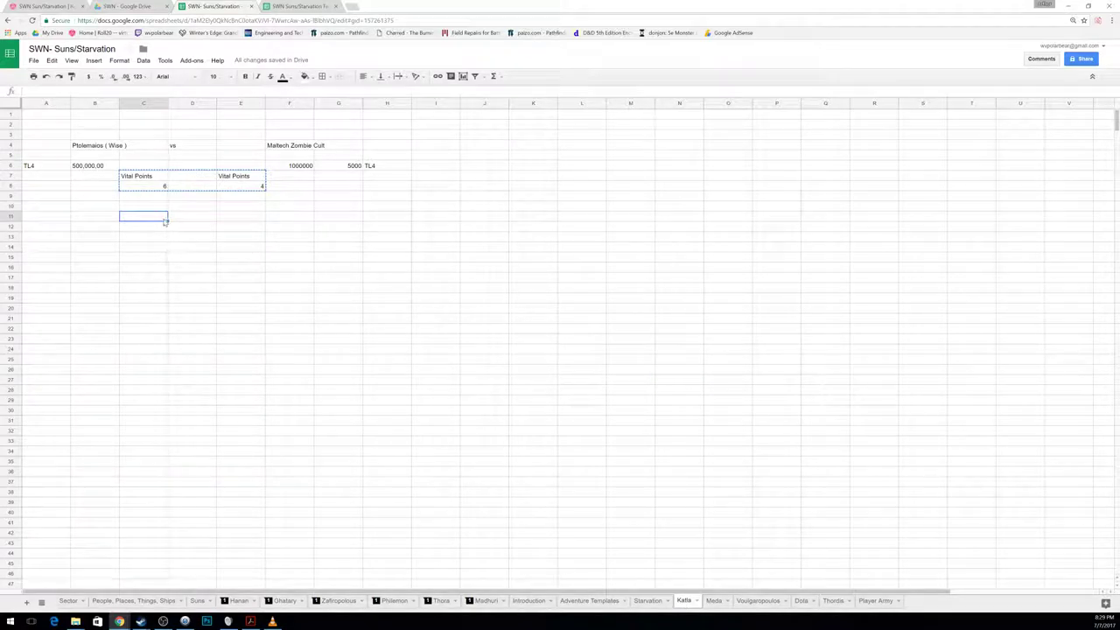
pyautogui.click(257, 222)
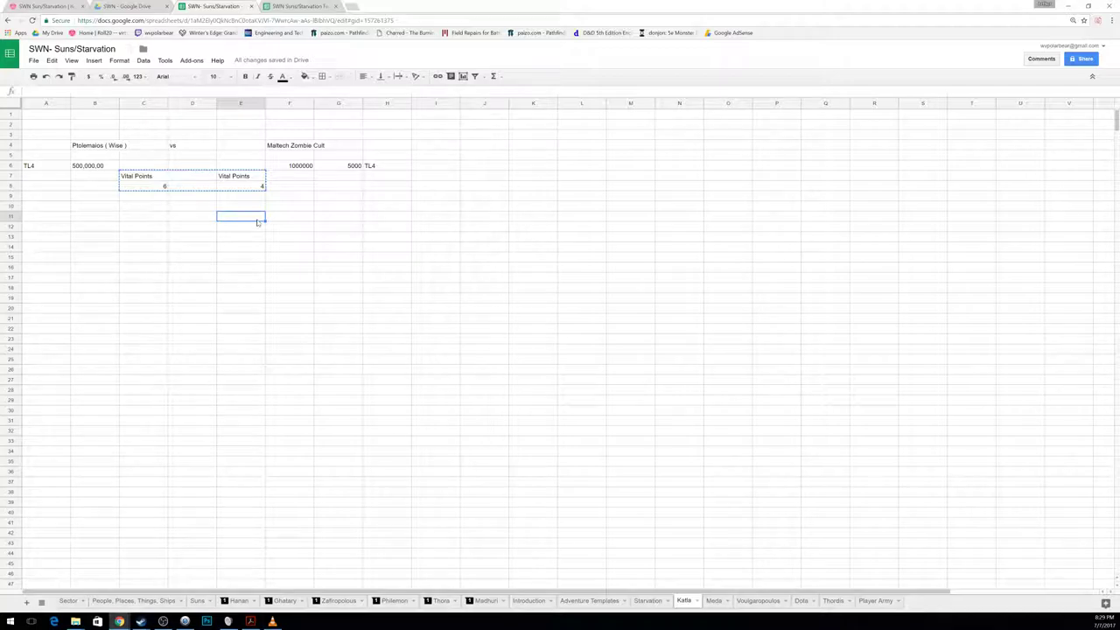
pyautogui.write('Social')
pyautogui.press('Tab')
pyautogui.press('Return')
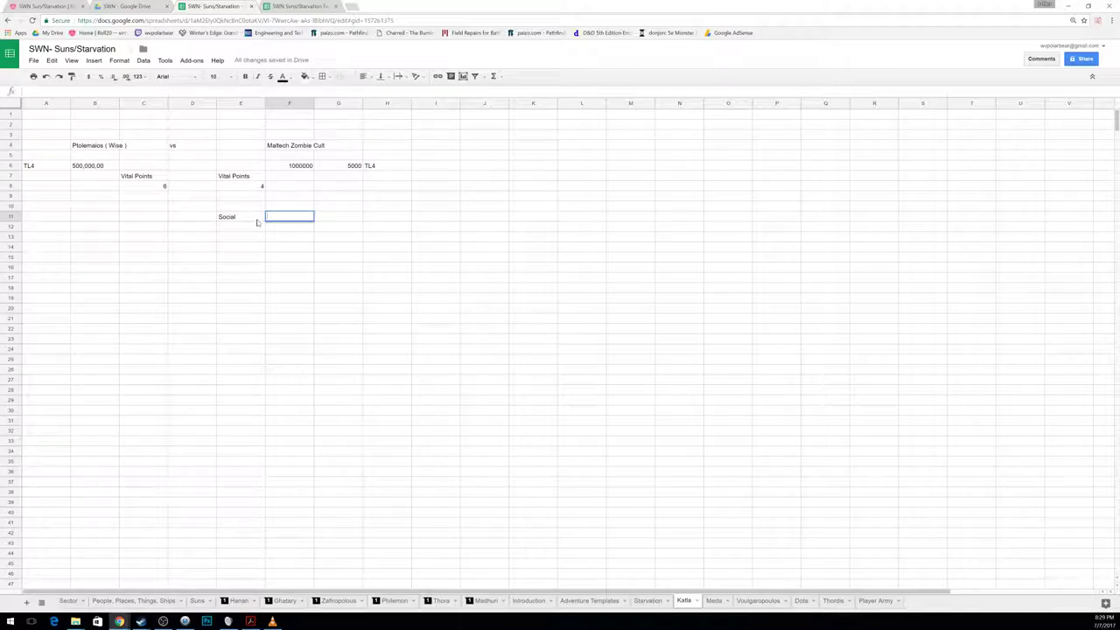
pyautogui.write('Religious underground meetingplace')
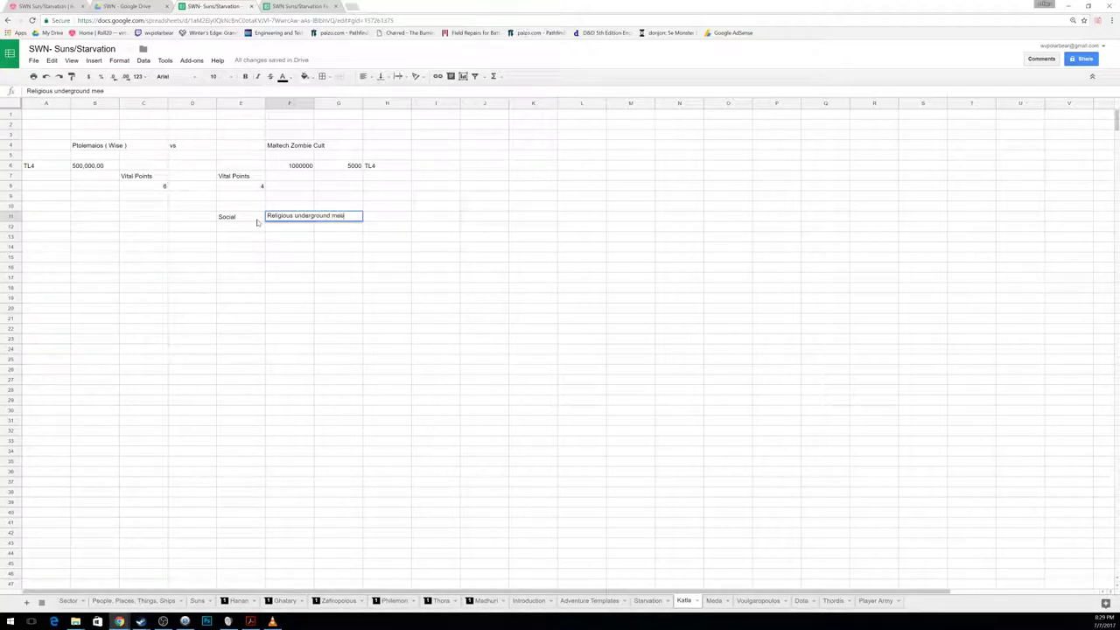
pyautogui.click(257, 224)
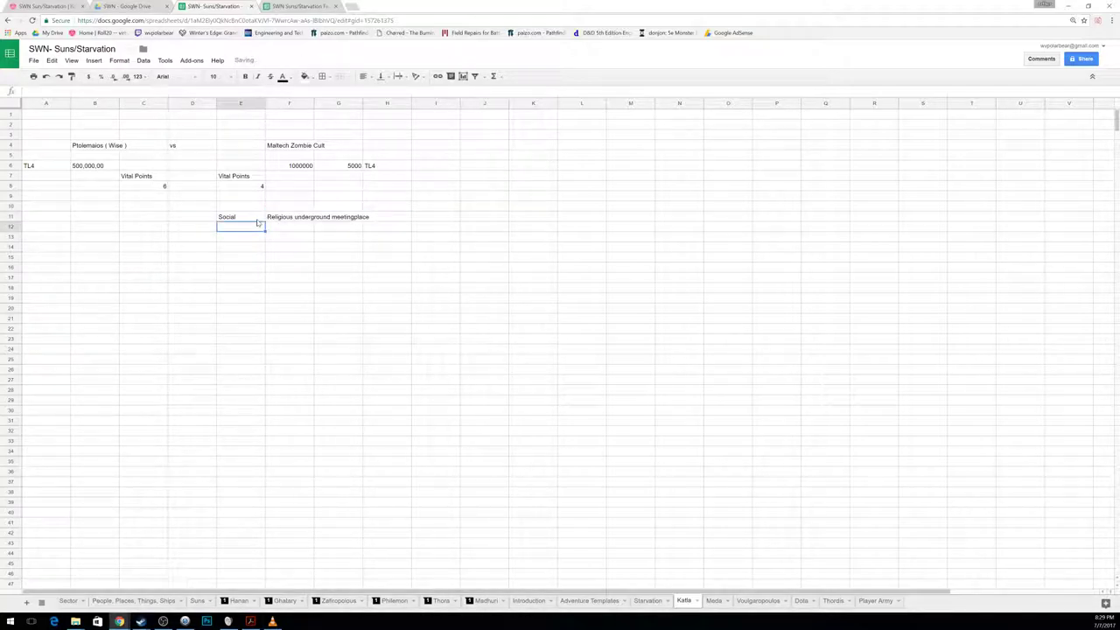
# Step: Extend the Social description in F11 with "- Recruitment center"
pyautogui.press('Right')
pyautogui.press('Up')
pyautogui.press('Return')
pyautogui.write('- Recrui')
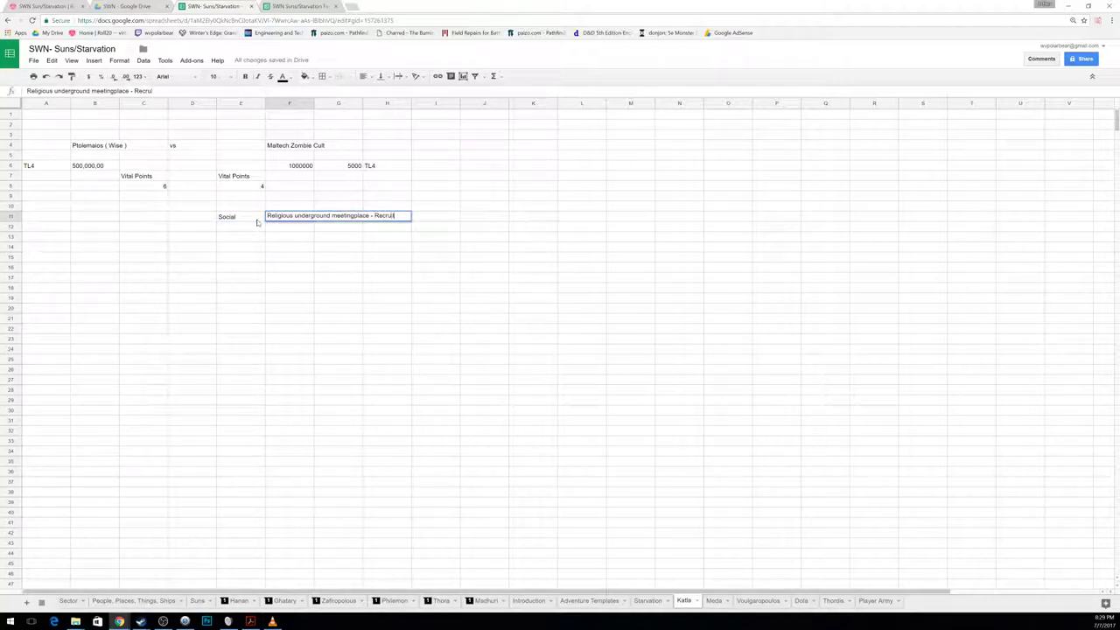
pyautogui.write('tment center')
pyautogui.press('Return')
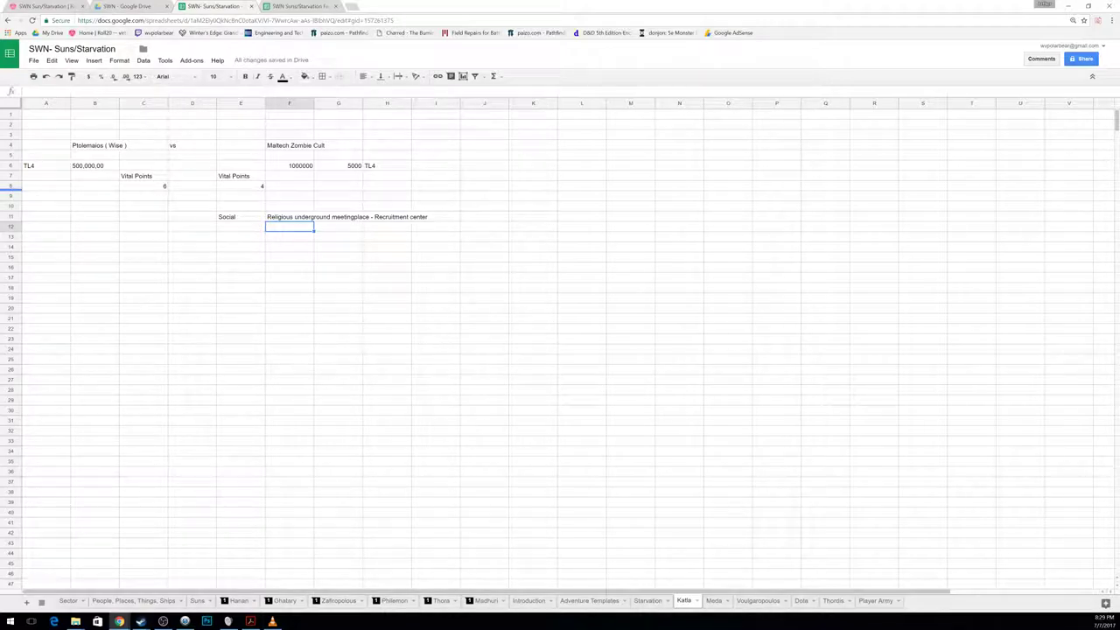
# Step: Add an "Industrial" row in E12 with the description "Manufacture maltech for use on the battlefield" in F12
pyautogui.click(246, 229)
pyautogui.write('Industrial')
pyautogui.press('Tab')
pyautogui.write('Manufacture maltech')
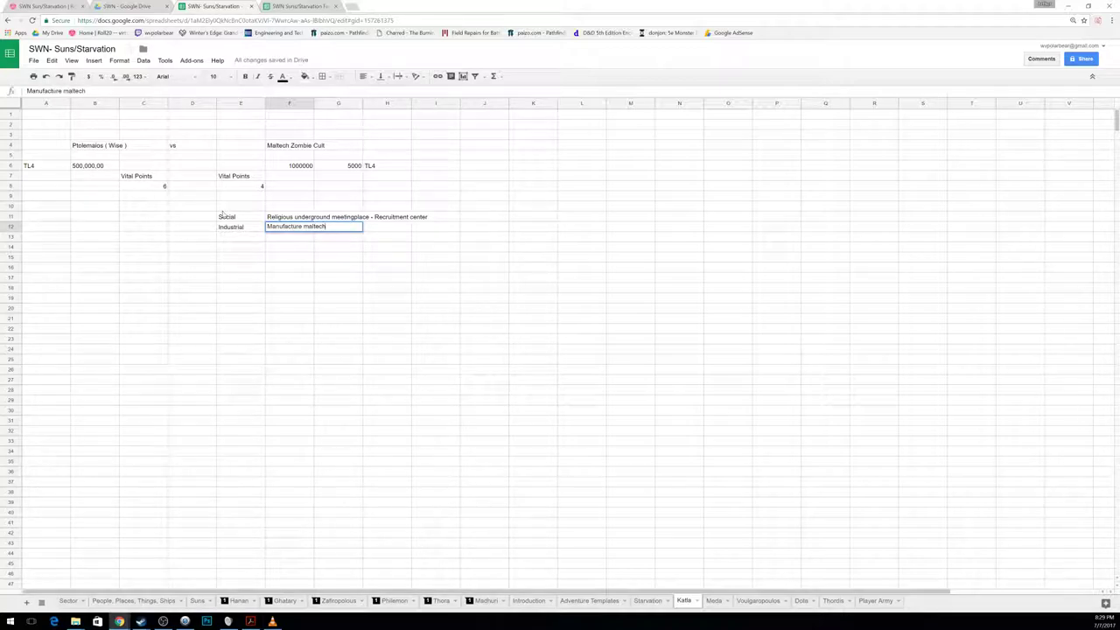
pyautogui.write(' for use on the ')
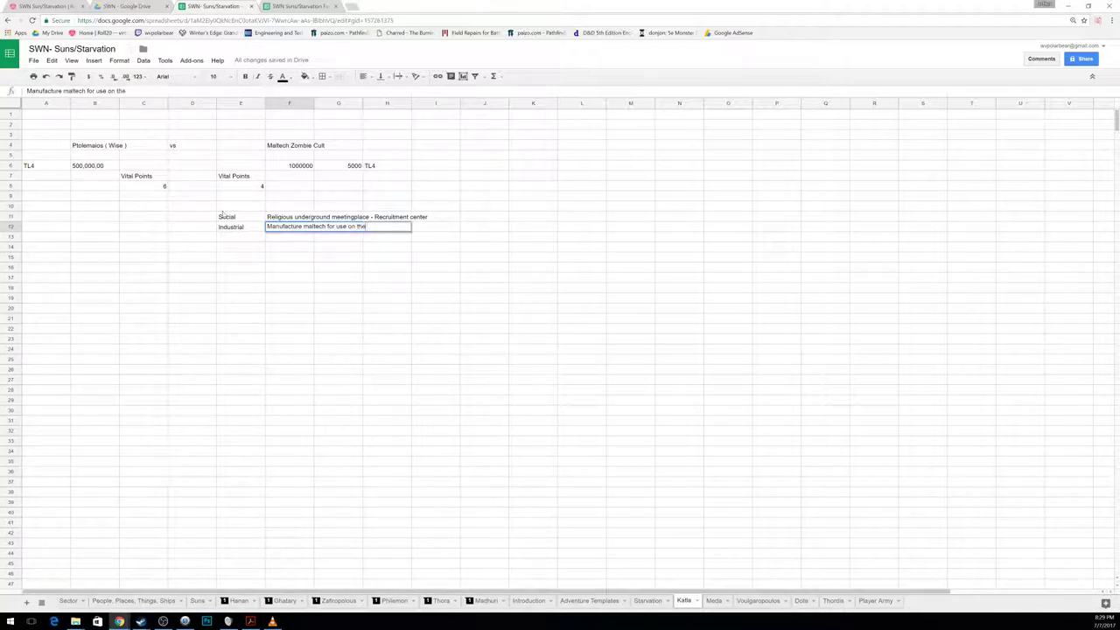
pyautogui.write('battlefield')
pyautogui.press('Return')
# Step: Add a "Military" row in E13 with the description "Transportation hub for gathering and releasing zombies discretely into cities" in F13
pyautogui.write('M')
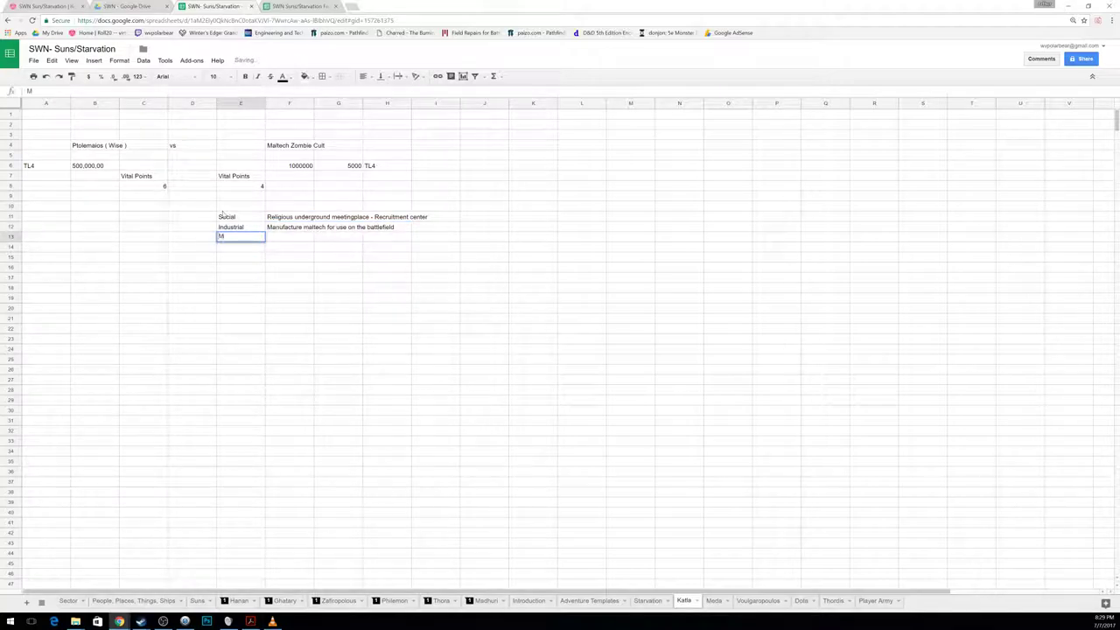
pyautogui.write('ilitary Vital')
pyautogui.press('BackSpace')
pyautogui.press('BackSpace')
pyautogui.press('BackSpace')
pyautogui.press('Tab')
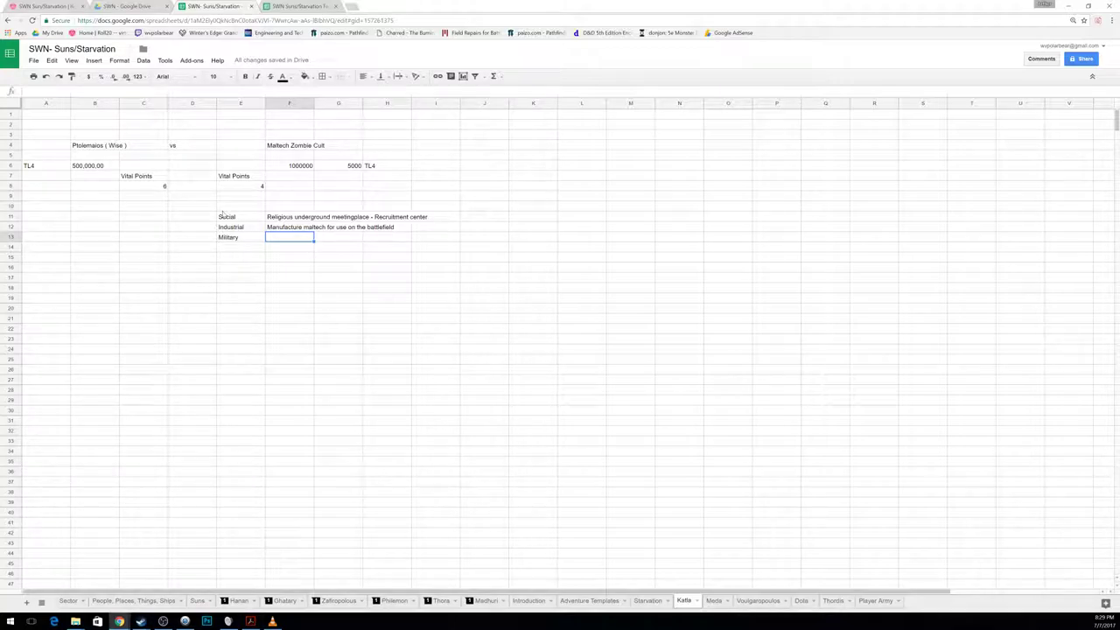
pyautogui.write('Transportation hub for gat')
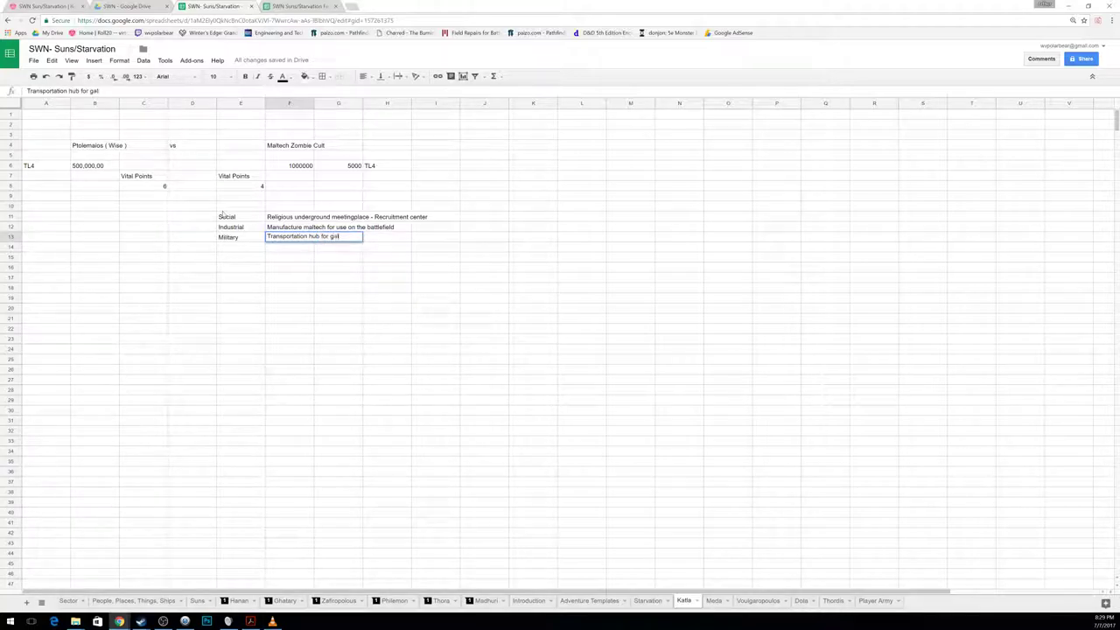
pyautogui.write('hering and releasin')
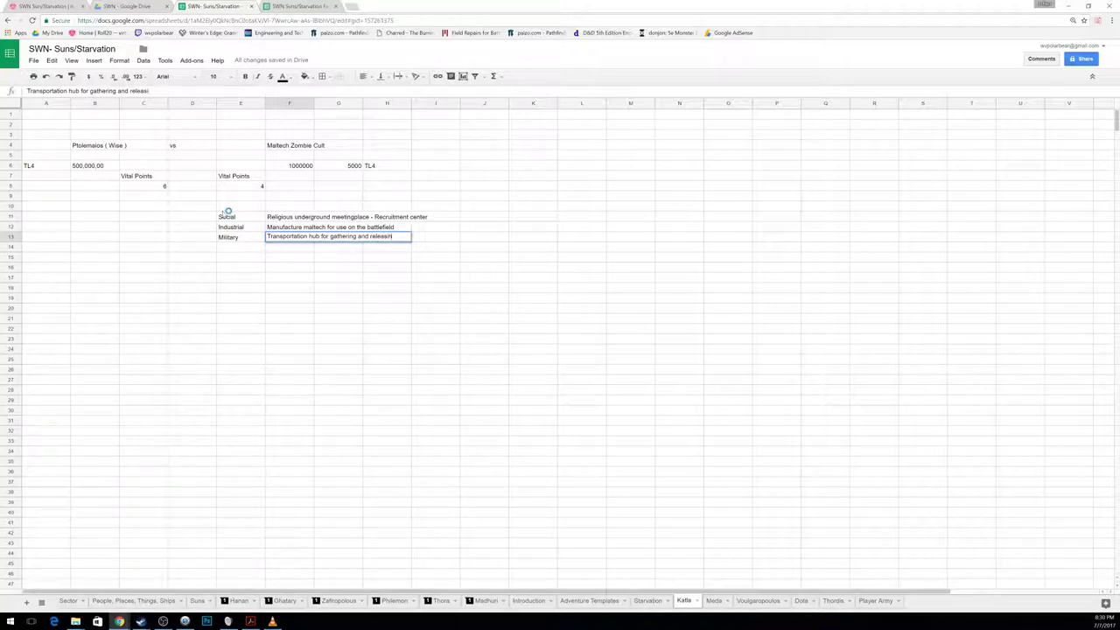
pyautogui.write('g zombies dis')
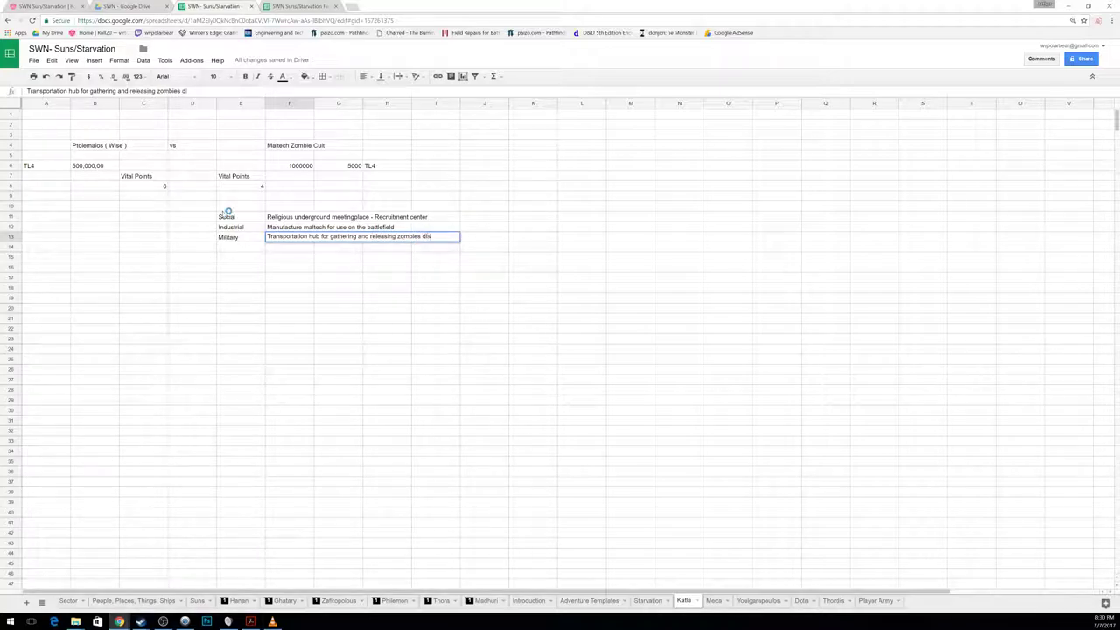
pyautogui.write('cretely into cities')
pyautogui.press('Return')
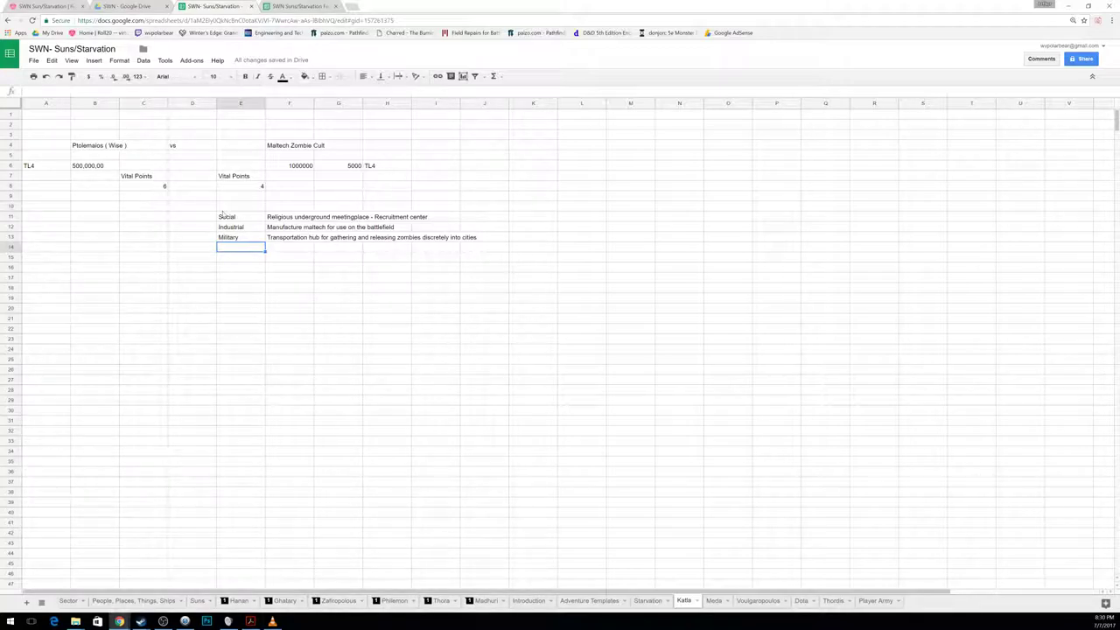
# Step: Add a "Political" row in E14 with the description "Funding by an insane and eccentric noble" in F14
pyautogui.press('Return')
pyautogui.write('Poi')
pyautogui.write('itical')
pyautogui.press('Tab')
pyautogui.write('Funding b')
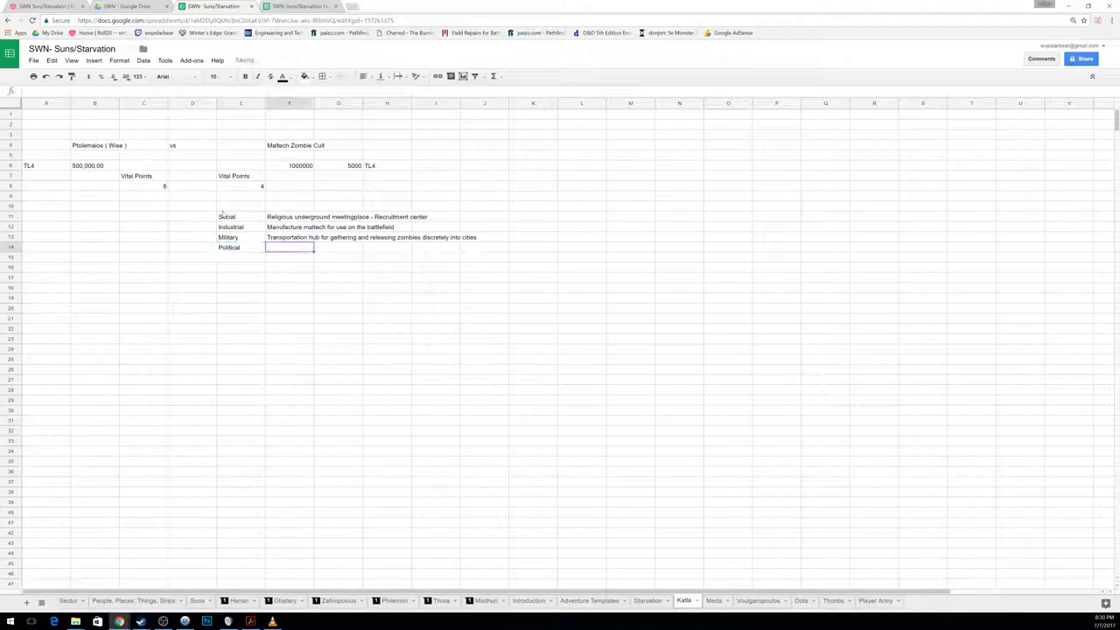
pyautogui.write('y an insane')
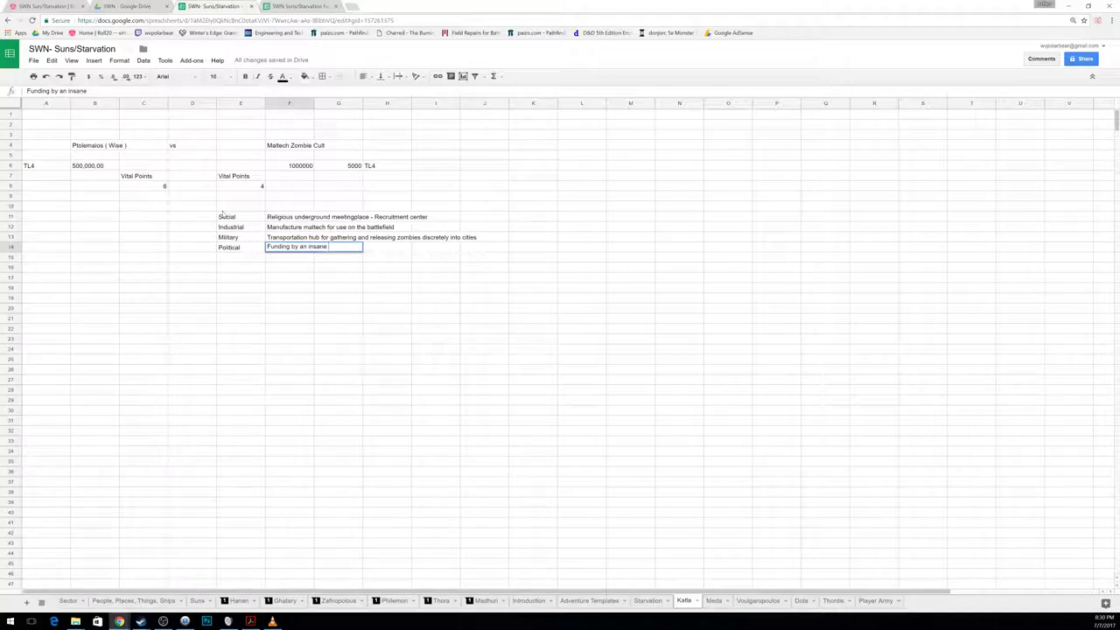
pyautogui.write(' and eccentric noble')
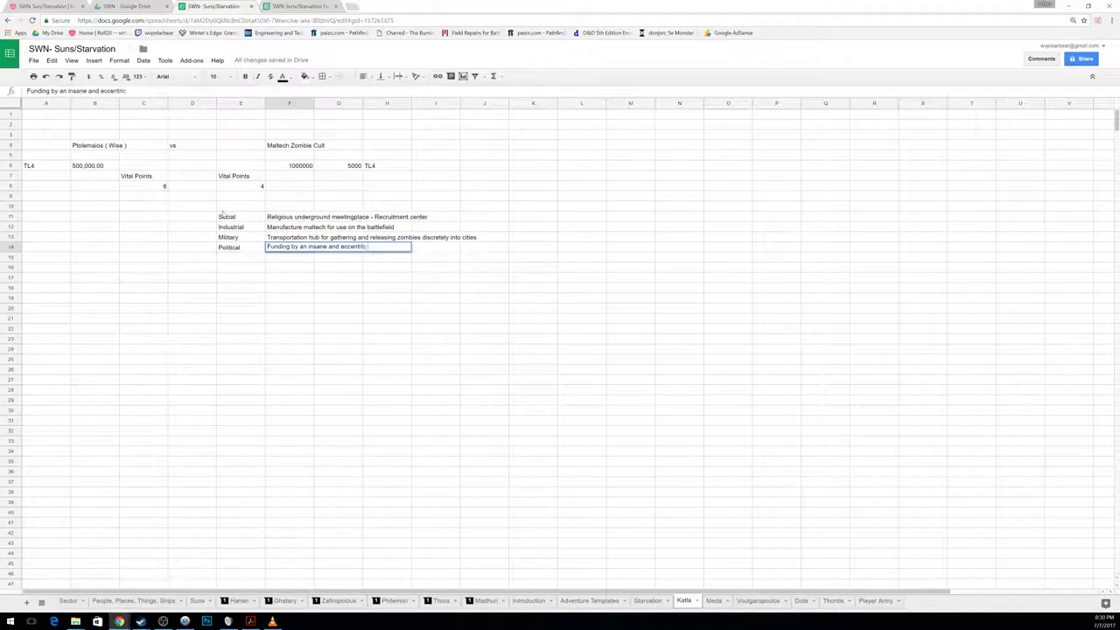
pyautogui.press('Return')
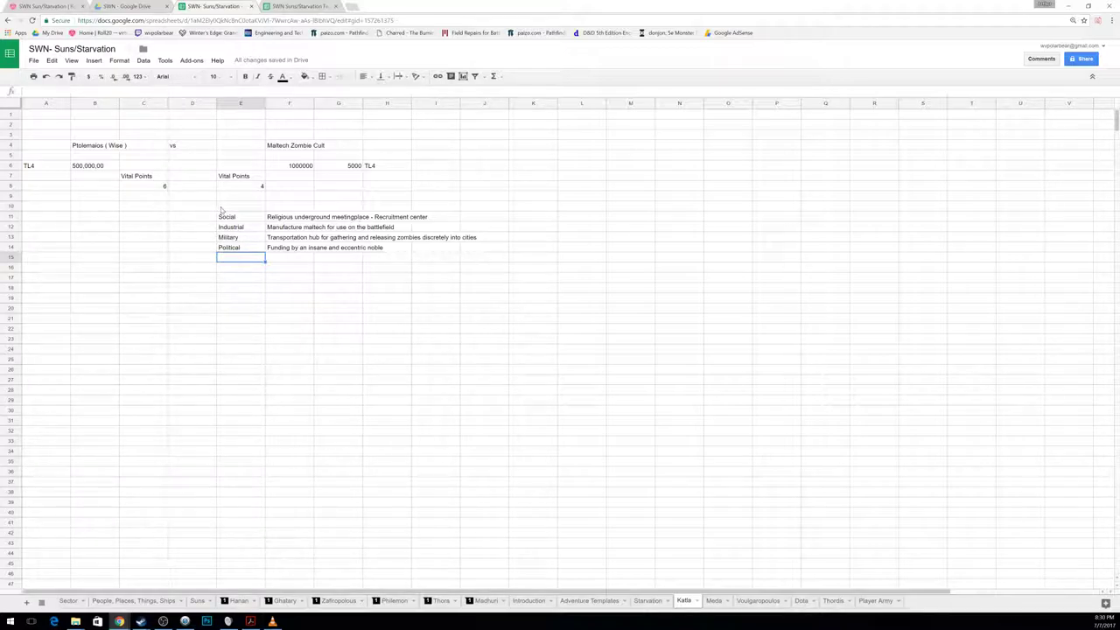
# Step: List the Ptolemaios Vital Point types Social, Industrial, Military and Political in cells C11 to C14
pyautogui.click(156, 221)
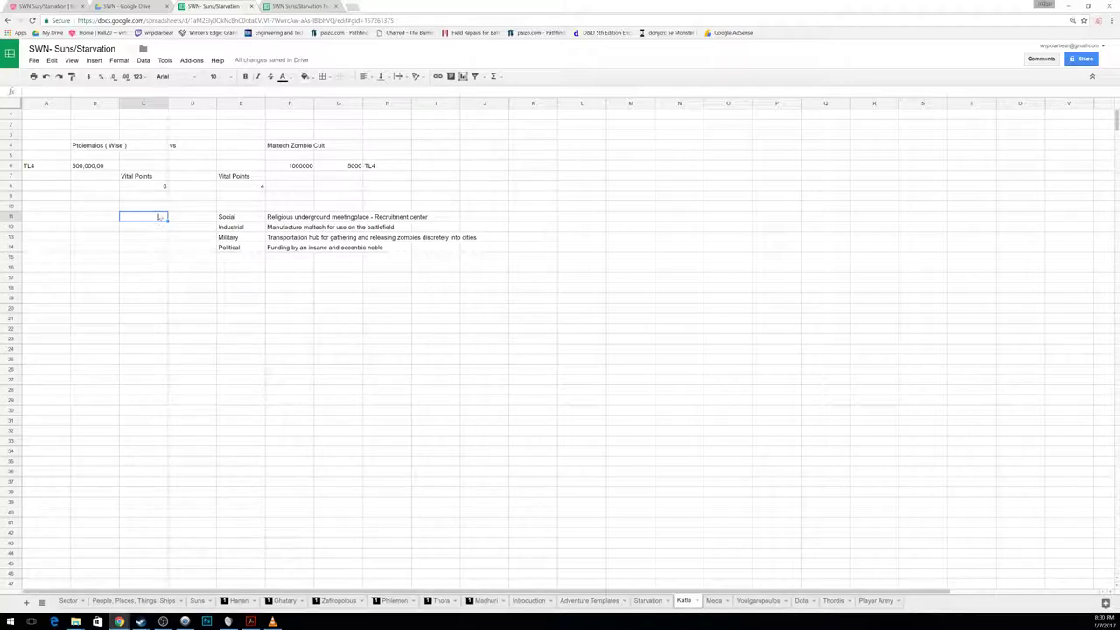
pyautogui.hotkey('alt', 'Tab')
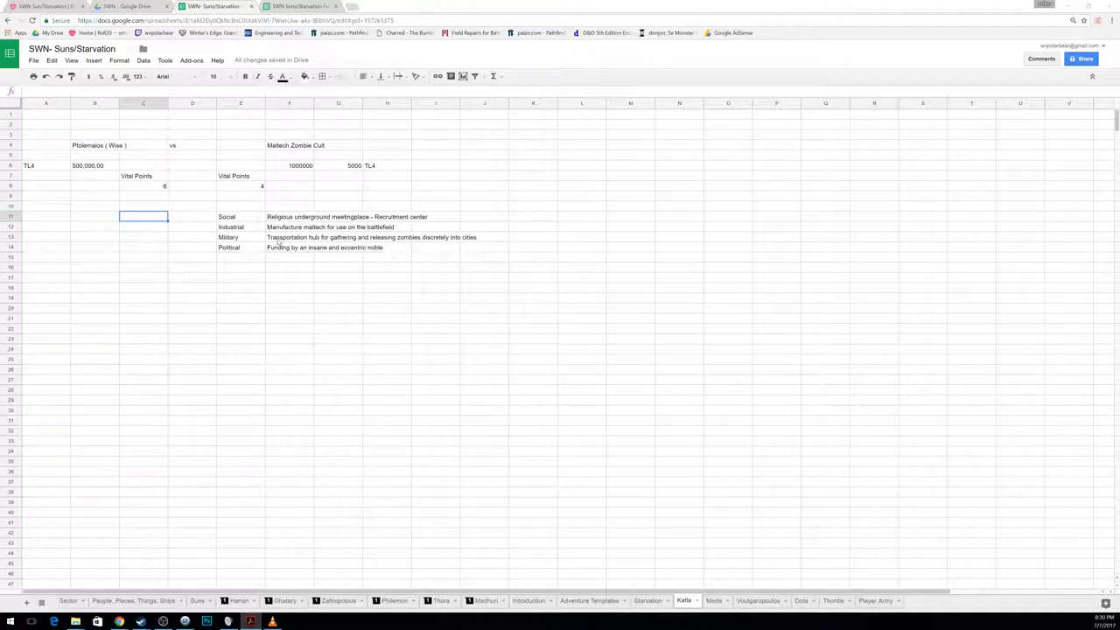
pyautogui.click(136, 219)
pyautogui.write('Social')
pyautogui.press('Return')
pyautogui.write('Industrial')
pyautogui.press('Return')
pyautogui.write('Mi')
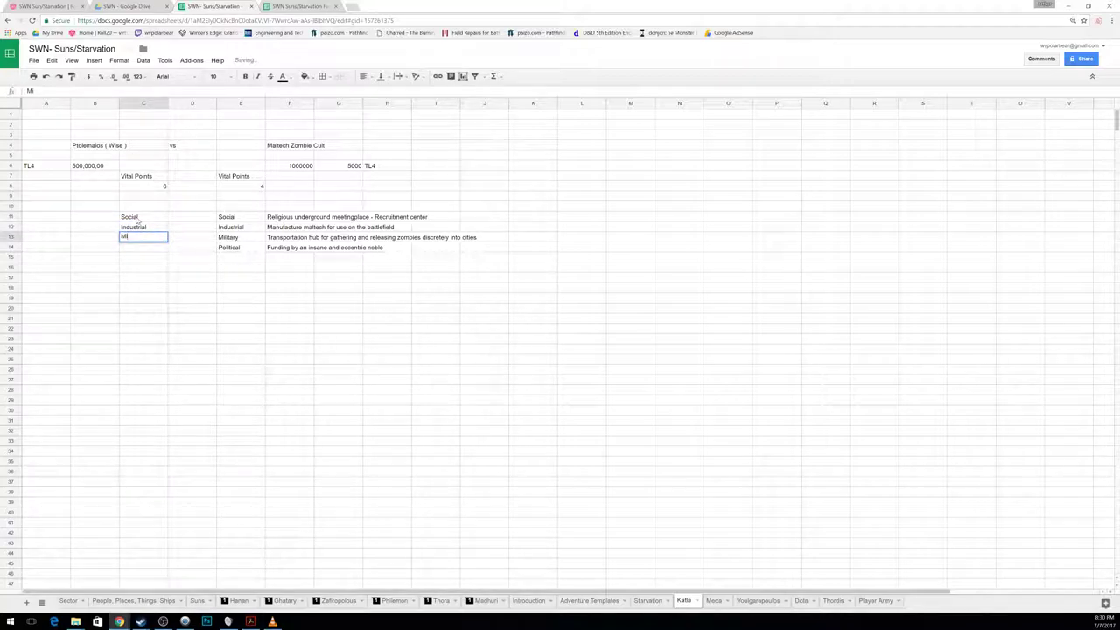
pyautogui.write('litary')
pyautogui.press('Return')
pyautogui.write('Political')
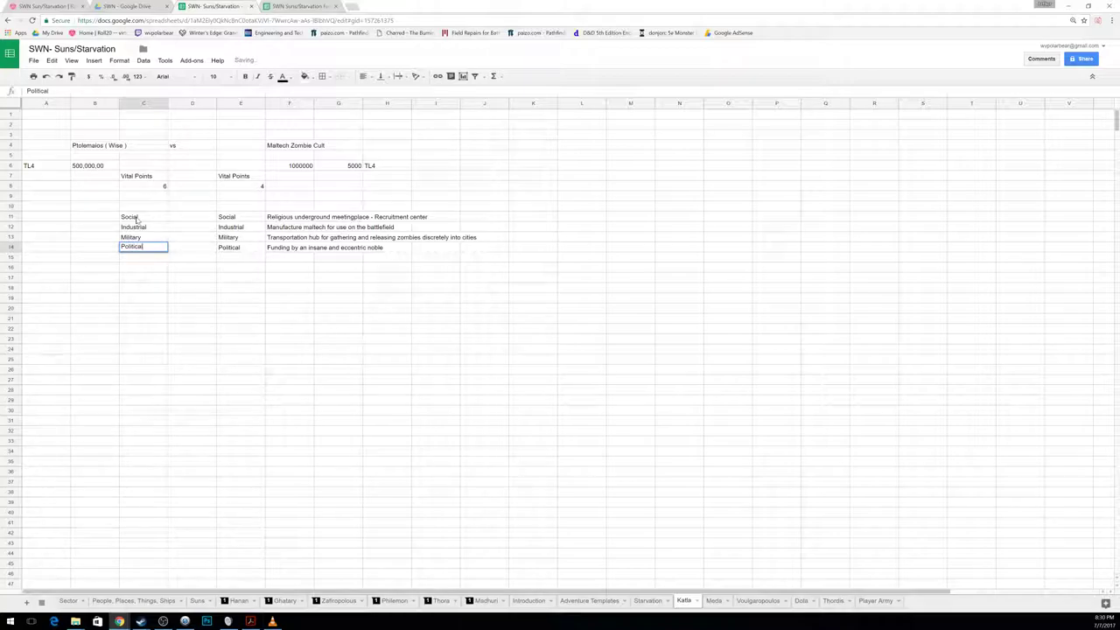
pyautogui.press('Return')
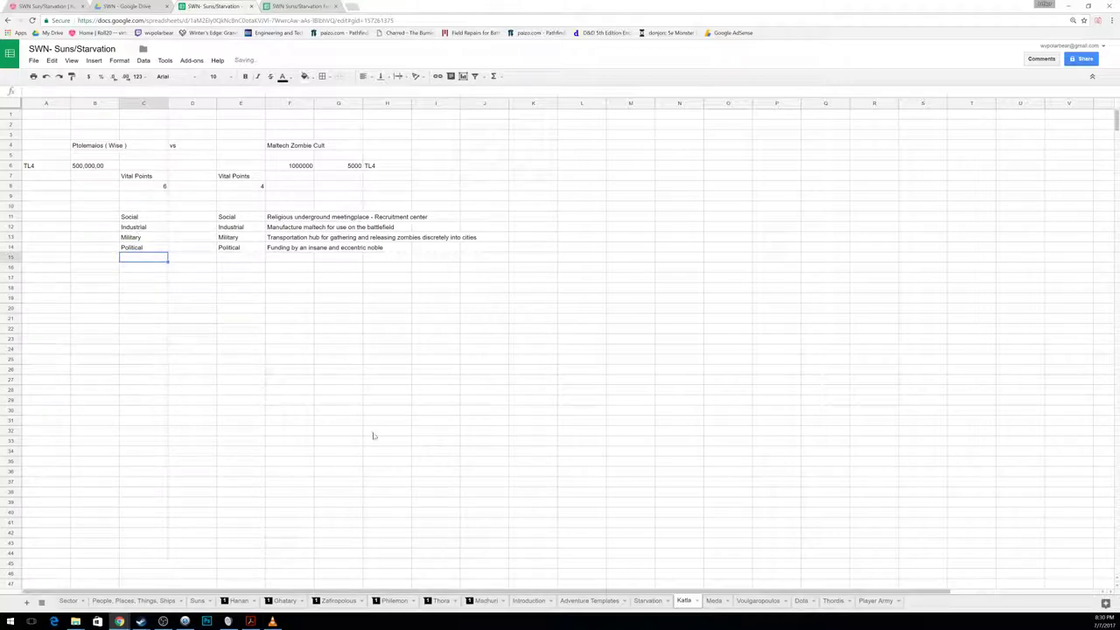
# Step: Read the full Katla planet description in C28 on the Sector sheet
pyautogui.click(68, 601)
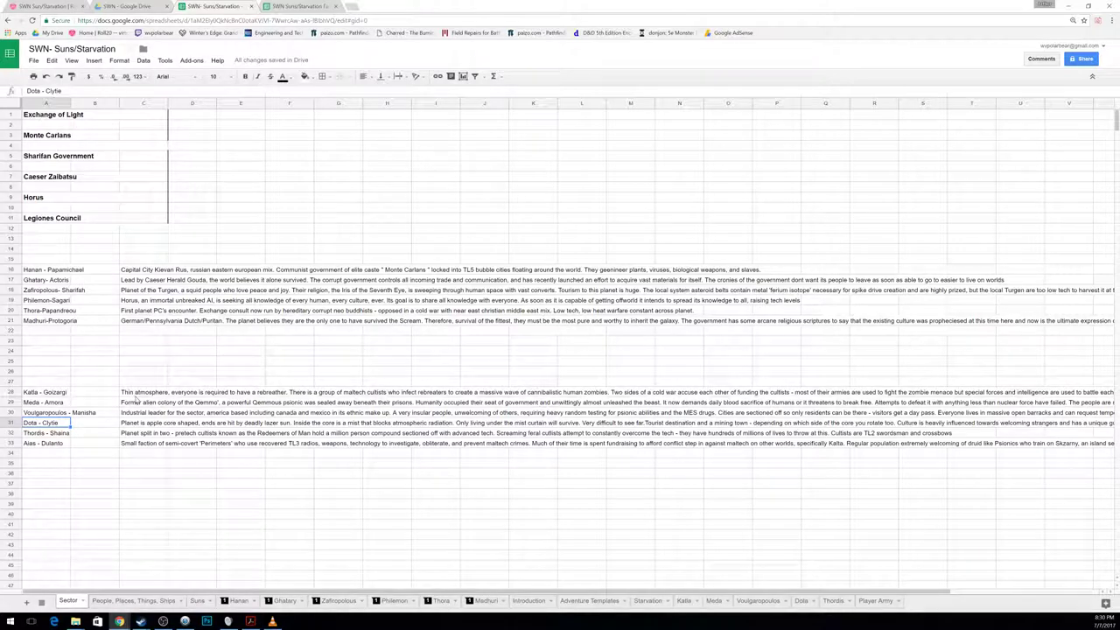
pyautogui.click(137, 403)
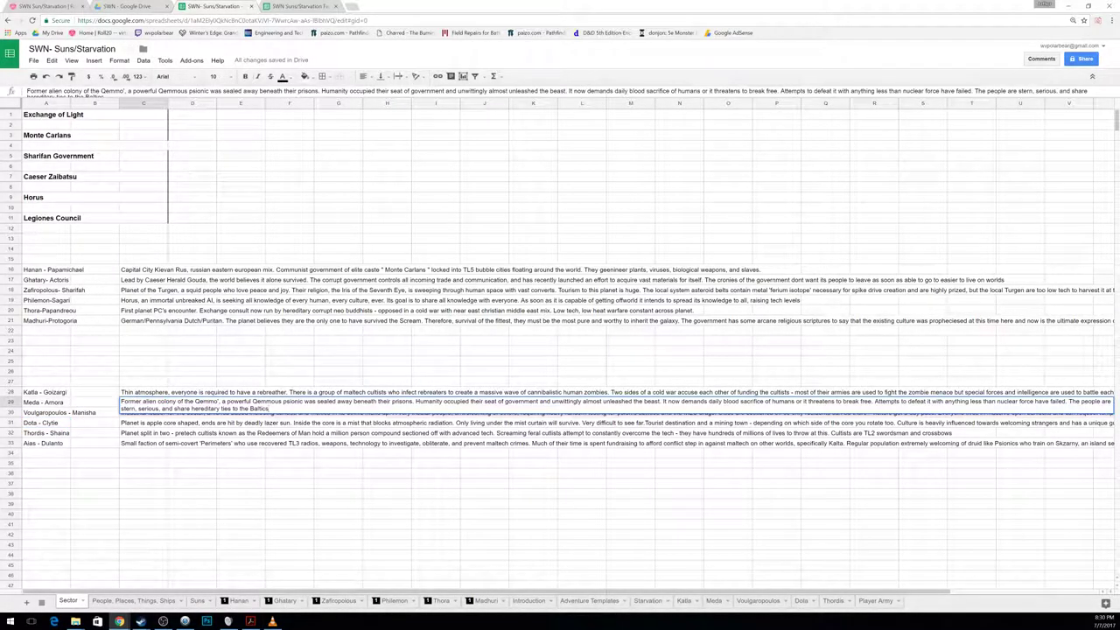
pyautogui.click(138, 394)
pyautogui.doubleClick(137, 395)
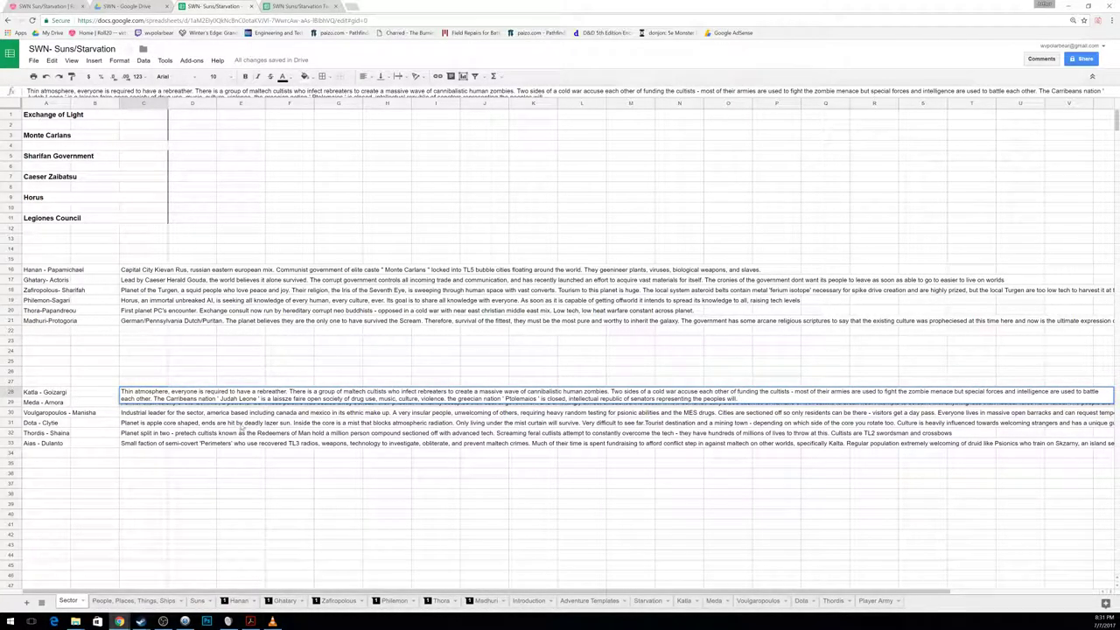
pyautogui.click(295, 505)
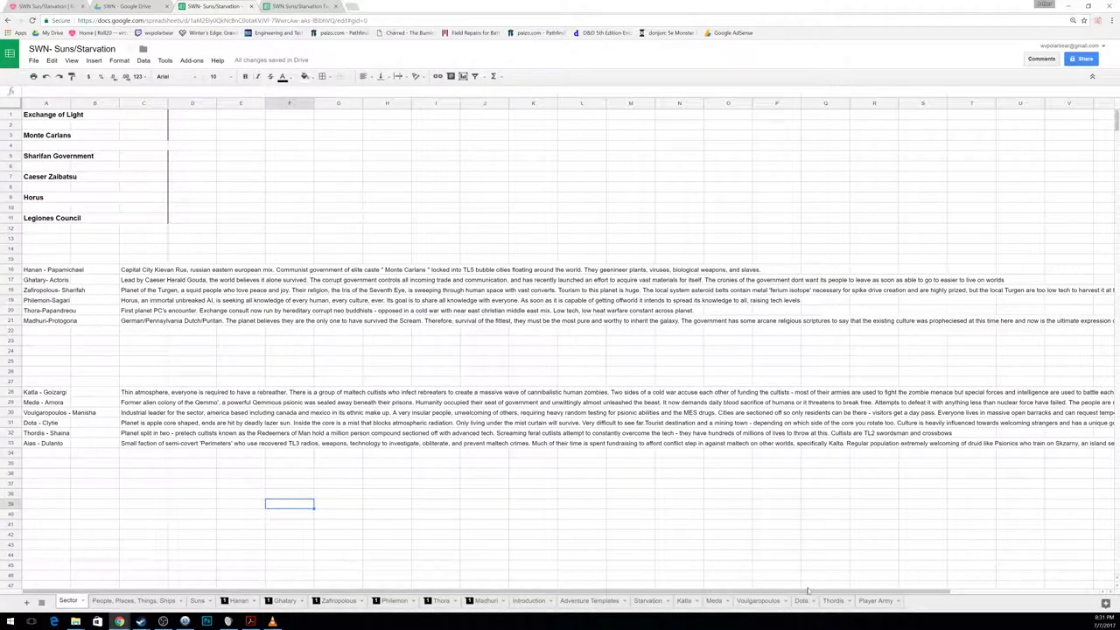
# Step: Back on the Katla sheet, add "Military" in C15 and "Social" in C16, and select cell A11
pyautogui.click(684, 601)
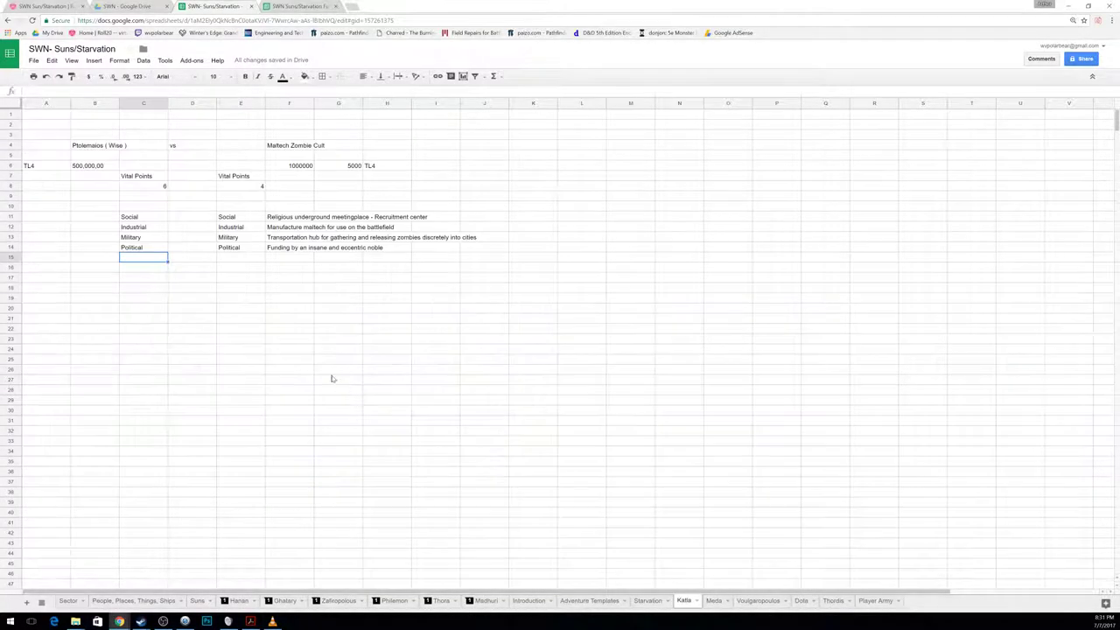
pyautogui.write('M')
pyautogui.press('Return')
pyautogui.write('Social')
pyautogui.press('Return')
pyautogui.press('Left')
pyautogui.press('Up')
pyautogui.press('Up')
pyautogui.press('Up')
pyautogui.press('Up')
pyautogui.press('Up')
pyautogui.press('Up')
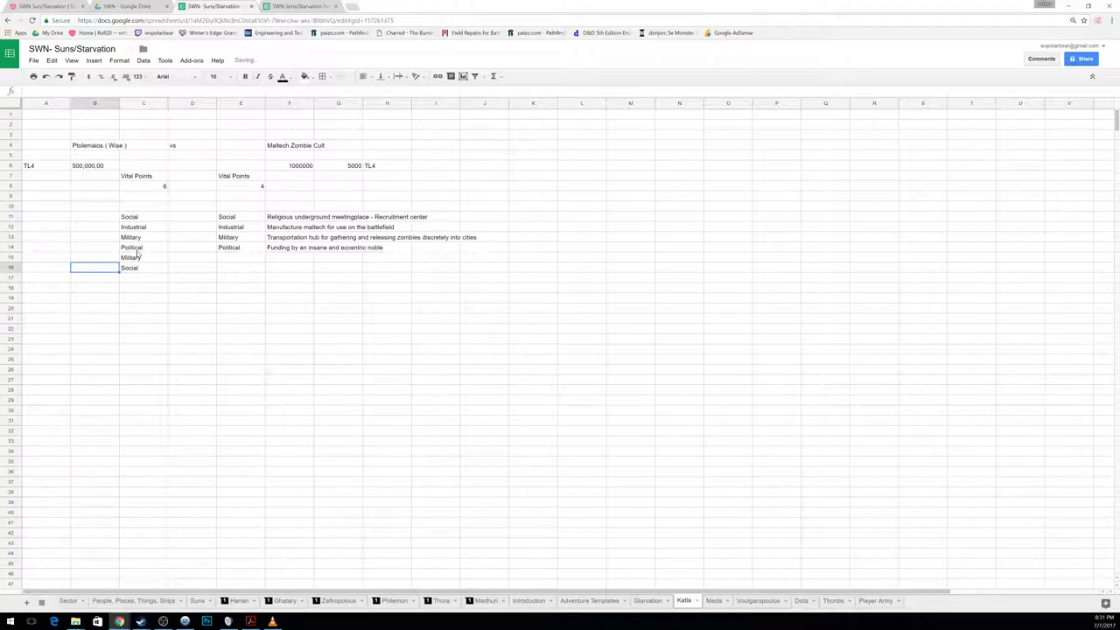
pyautogui.press('Left')
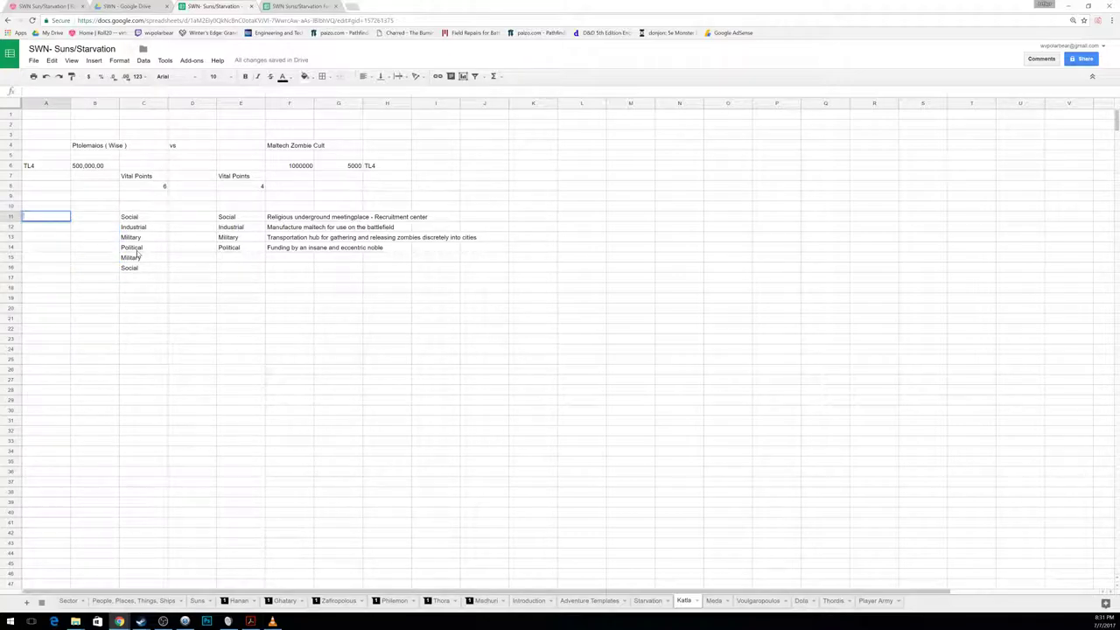
# Step: Enter "Senate" in A11 and move it down to A13 beside the Military Vital Point
pyautogui.write('Senate')
pyautogui.press('Return')
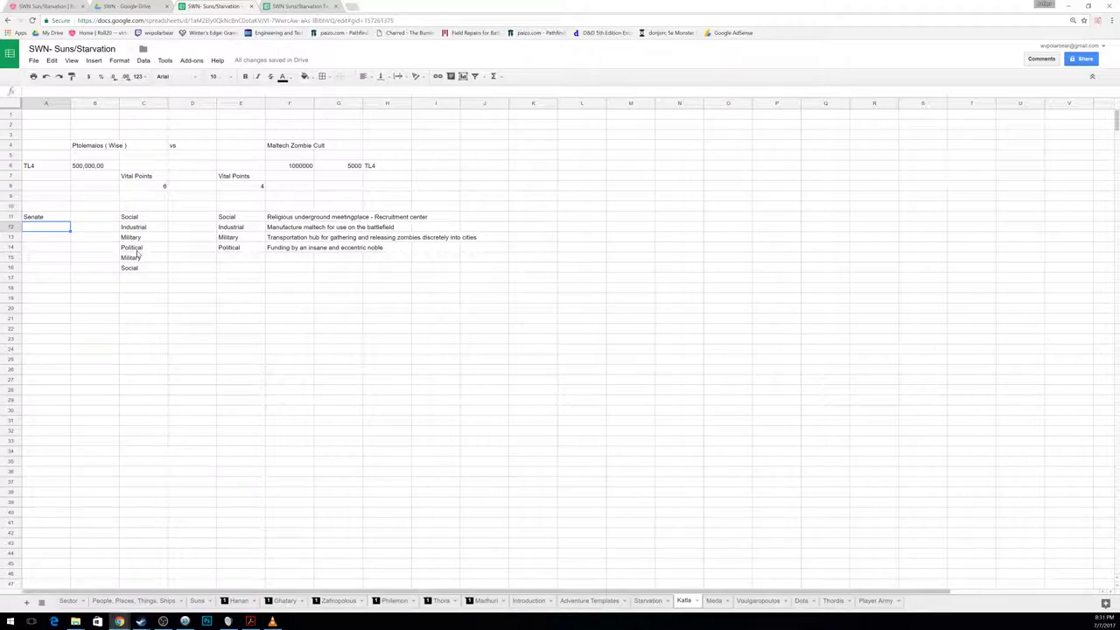
pyautogui.press('Up')
pyautogui.hotkey('ctrl', 'x')
pyautogui.press('Down')
pyautogui.press('Down')
pyautogui.hotkey('ctrl', 'v')
pyautogui.press('Up')
pyautogui.press('Up')
pyautogui.press('Return')
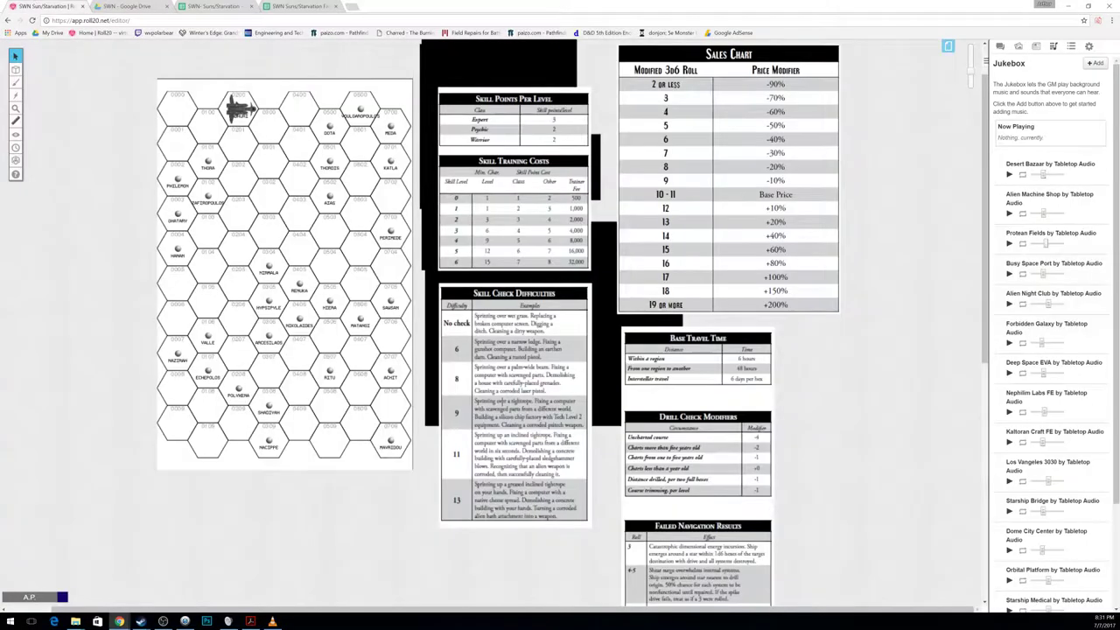
# Step: Switch to the Roll20 game and roll 2d6 in its chat
pyautogui.click(44, 6)
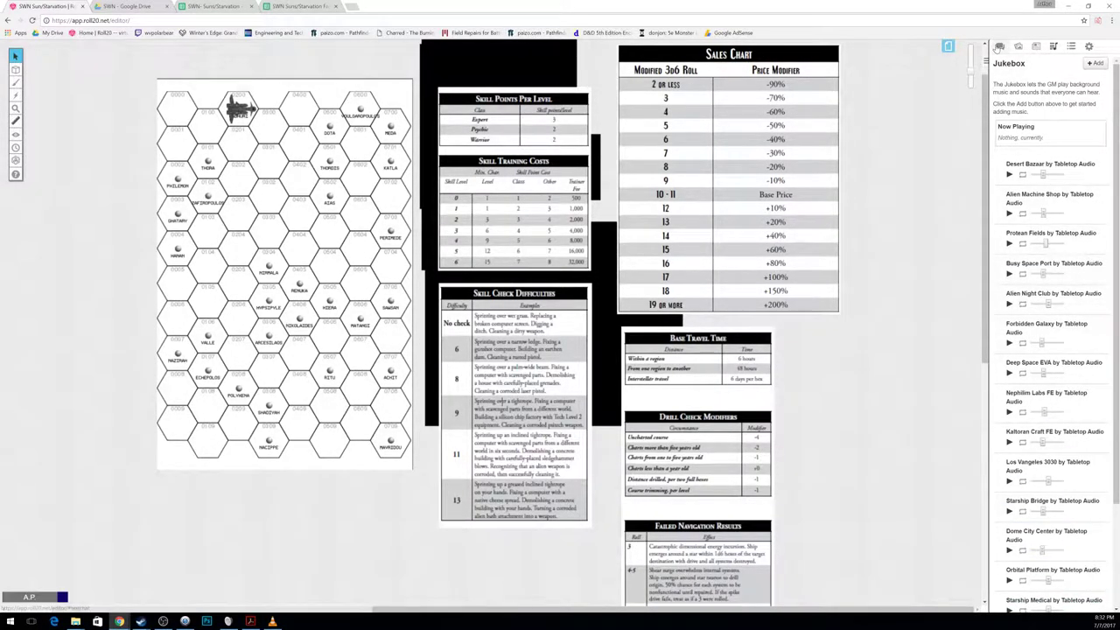
pyautogui.click(999, 46)
pyautogui.click(1027, 573)
pyautogui.write('/roll 2d6')
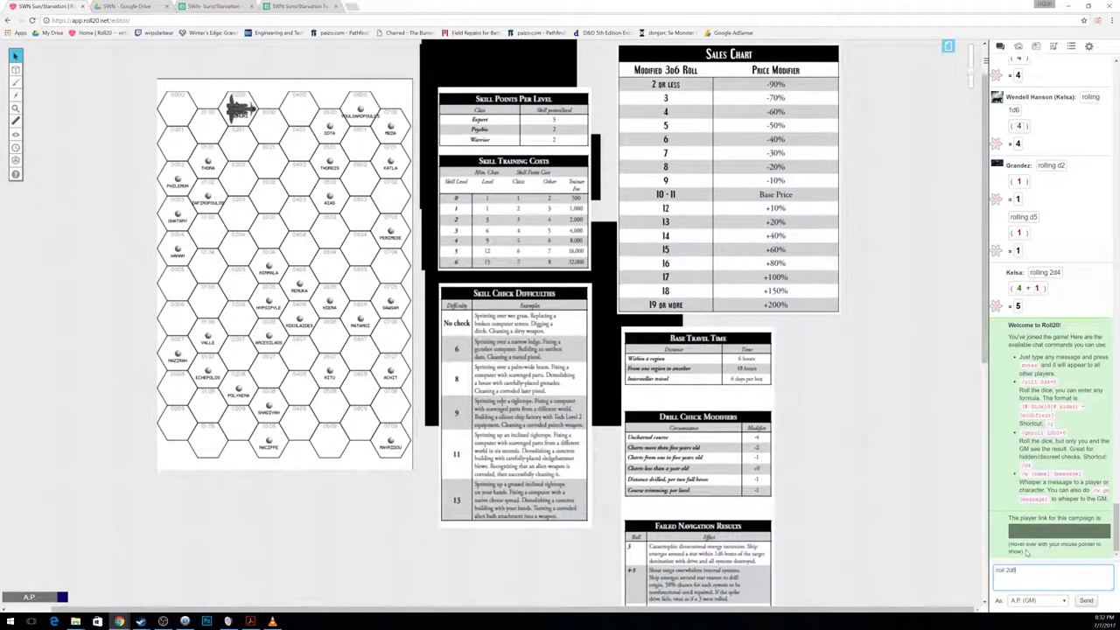
pyautogui.press('Return')
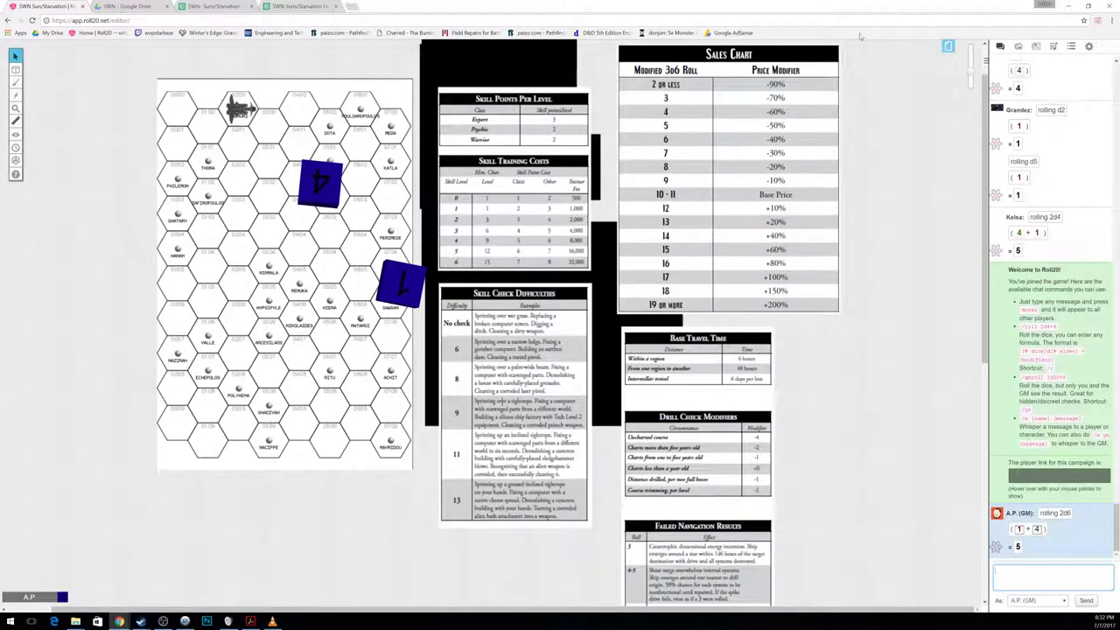
# Step: Back on the Katla sheet, enter "Aristotle - Capital City, as long as its held, calms the people" in A11
pyautogui.click(242, 5)
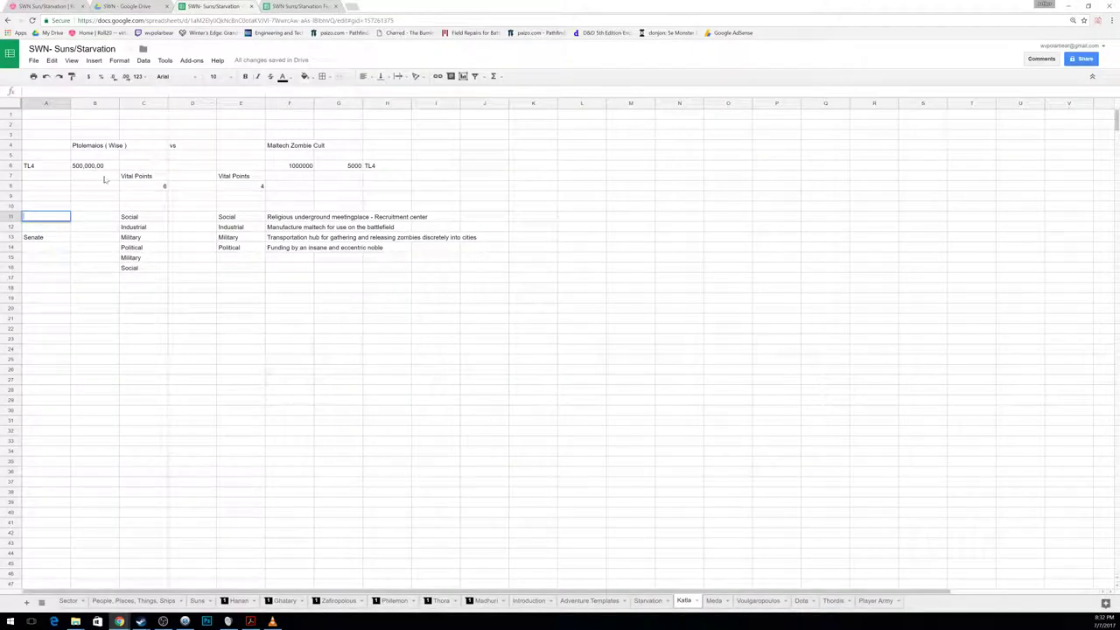
pyautogui.click(57, 247)
pyautogui.click(53, 218)
pyautogui.write('Aria')
pyautogui.write('tot')
pyautogui.write('le - Capital City')
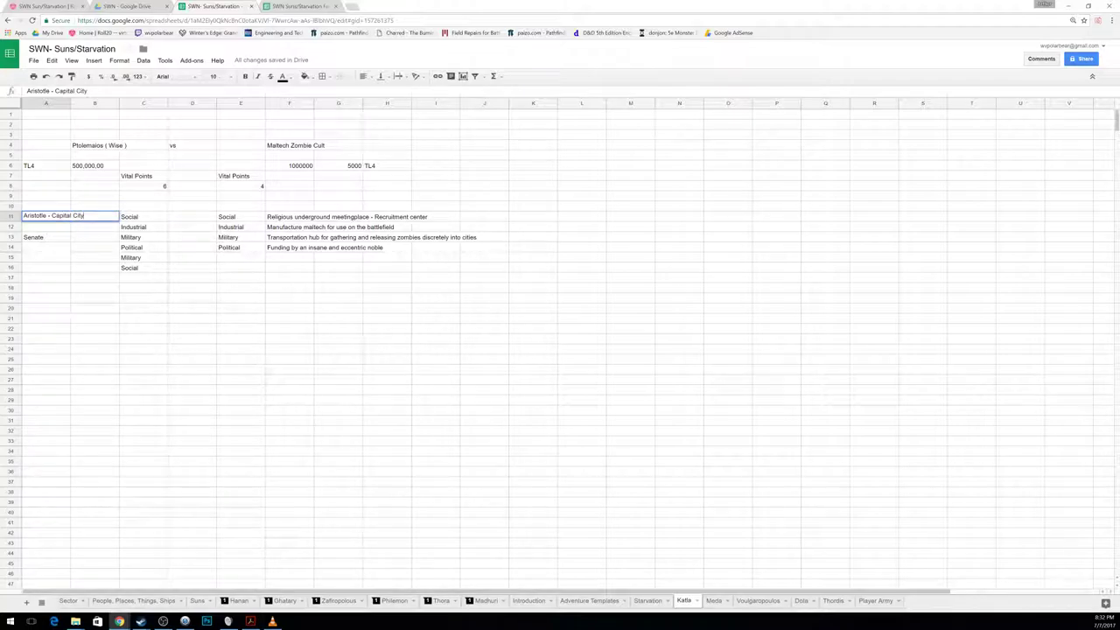
pyautogui.write(', as long as its held, calms the peopl')
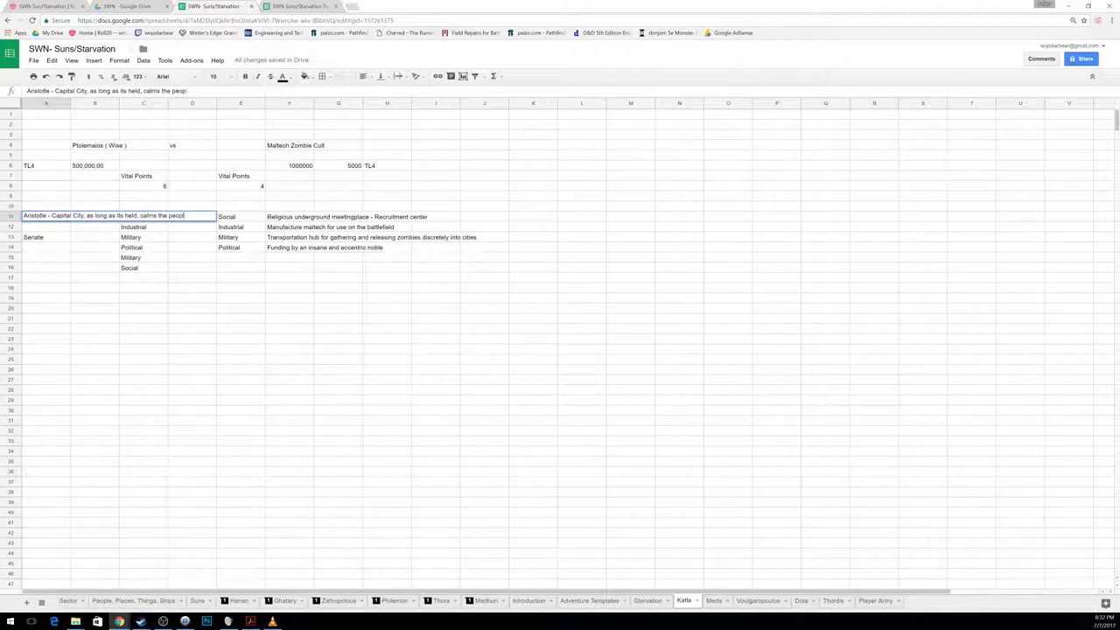
pyautogui.press('Return')
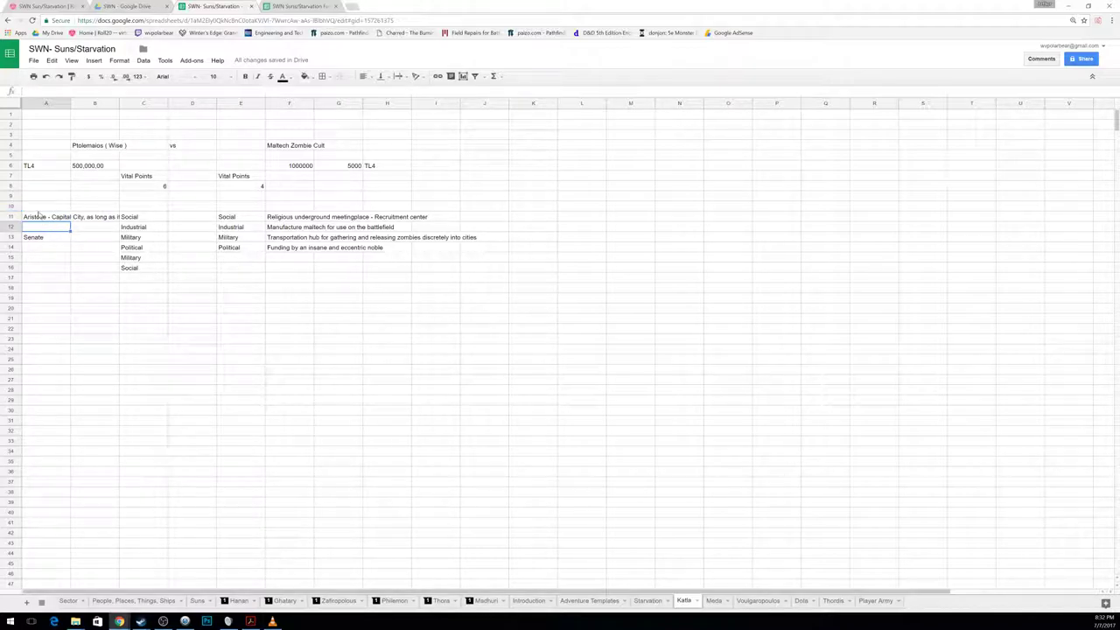
# Step: Enter "Series of farming complexes" in A12 and move "Senate" from A13 to A14 beside Political
pyautogui.write('Series of Ifarm')
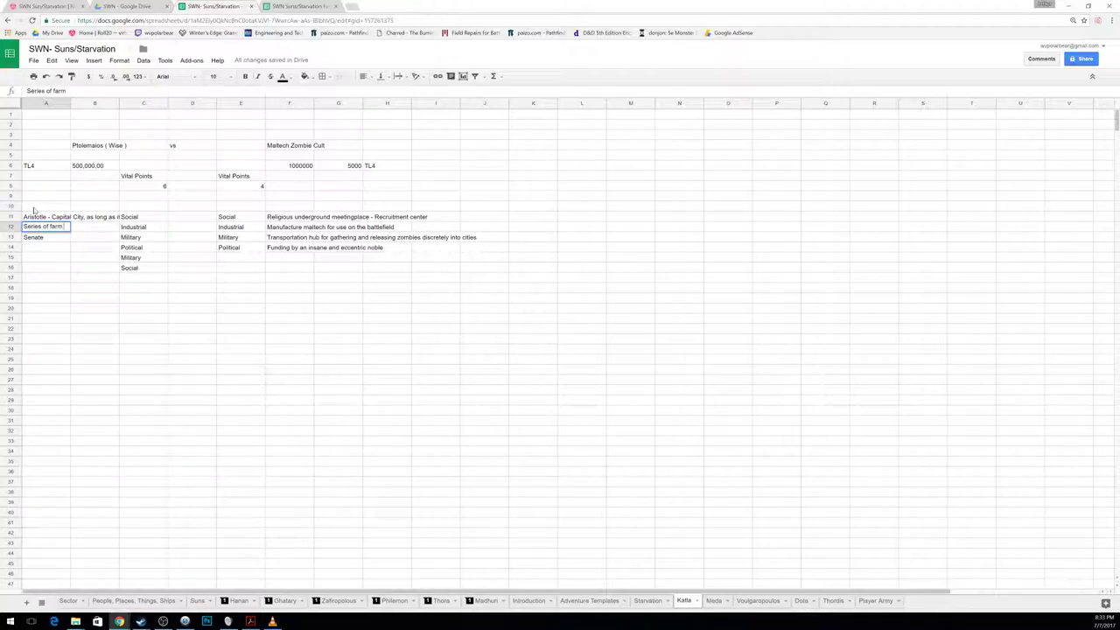
pyautogui.write('ing complexes')
pyautogui.press('Return')
pyautogui.press('Return')
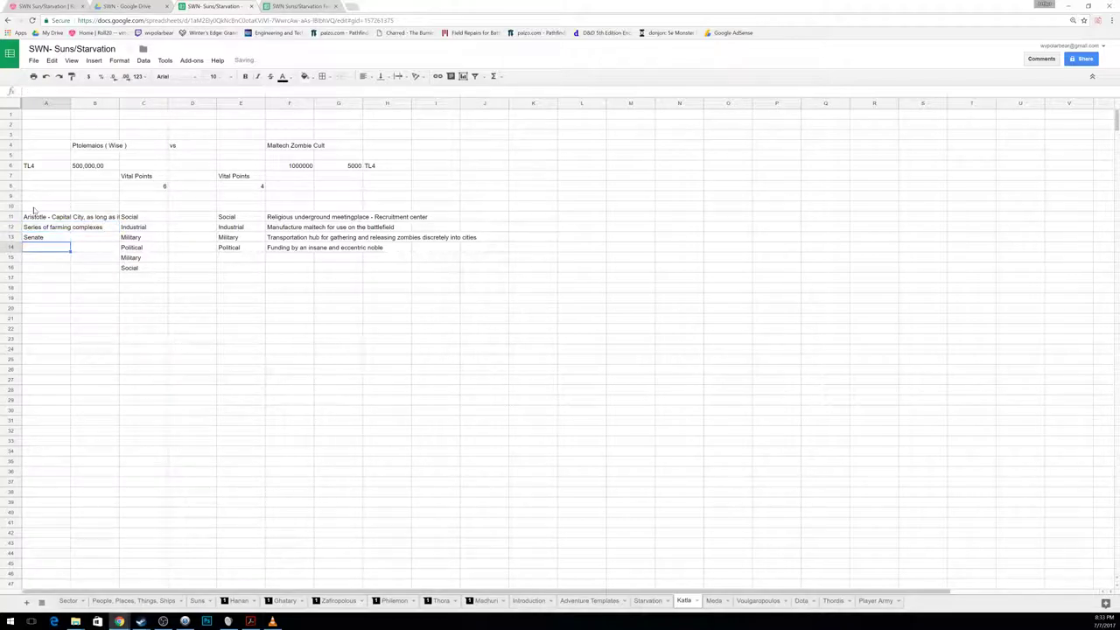
pyautogui.press('Up')
pyautogui.press('Delete')
pyautogui.press('Down')
pyautogui.write('Senate')
pyautogui.press('Up')
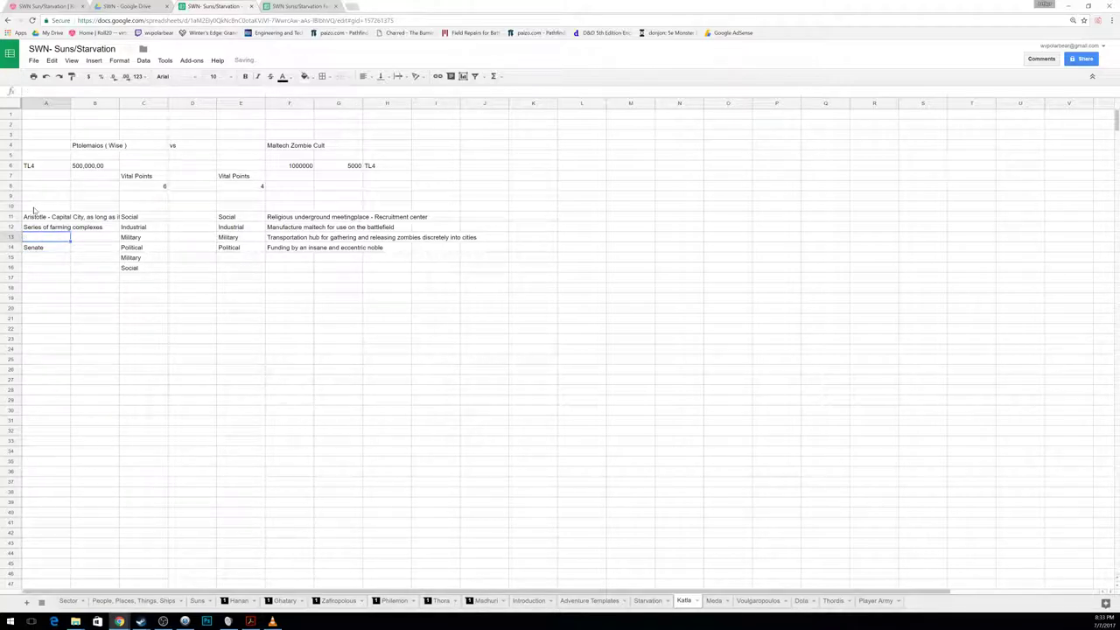
# Step: Switch to the Roll20 game and play the jukebox track "Los Vangeles 3030"
pyautogui.click(67, 5)
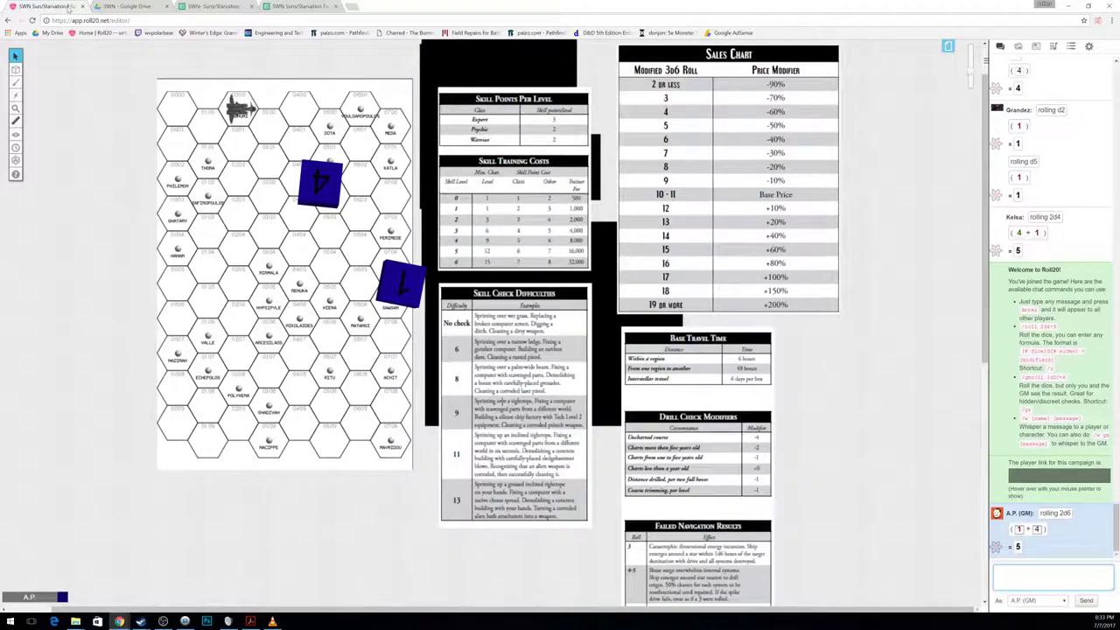
pyautogui.click(1055, 47)
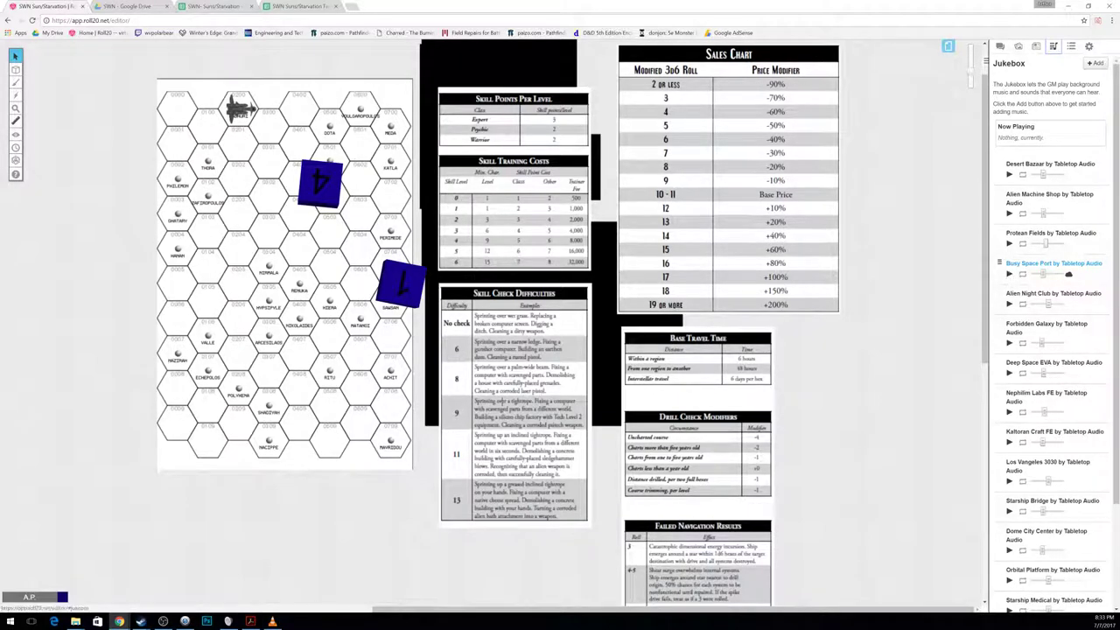
pyautogui.click(1009, 343)
pyautogui.click(1008, 343)
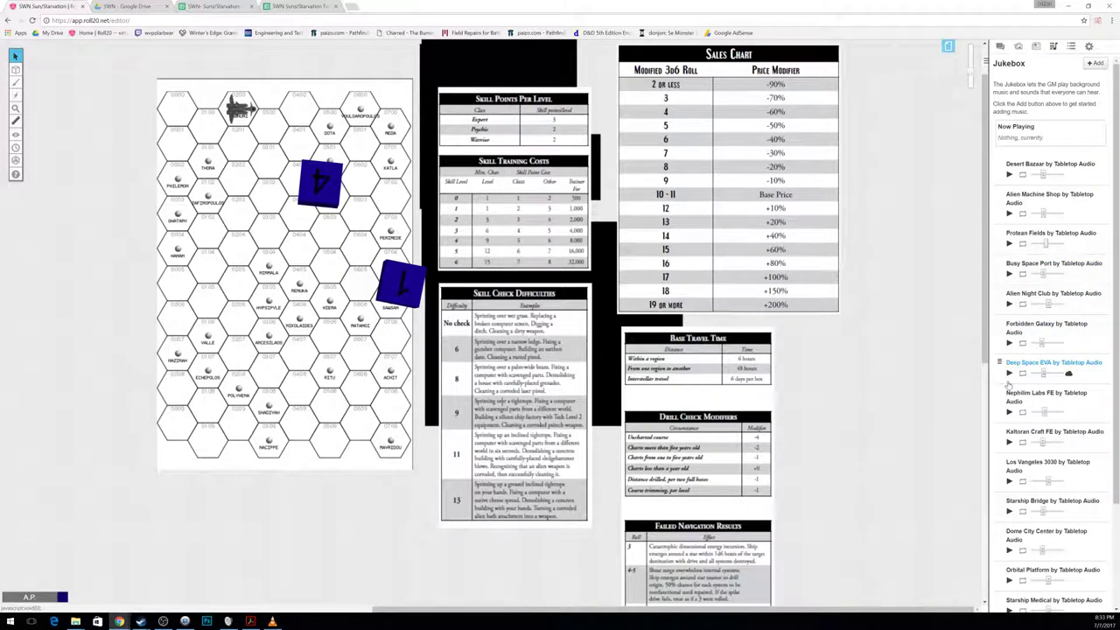
pyautogui.click(1008, 482)
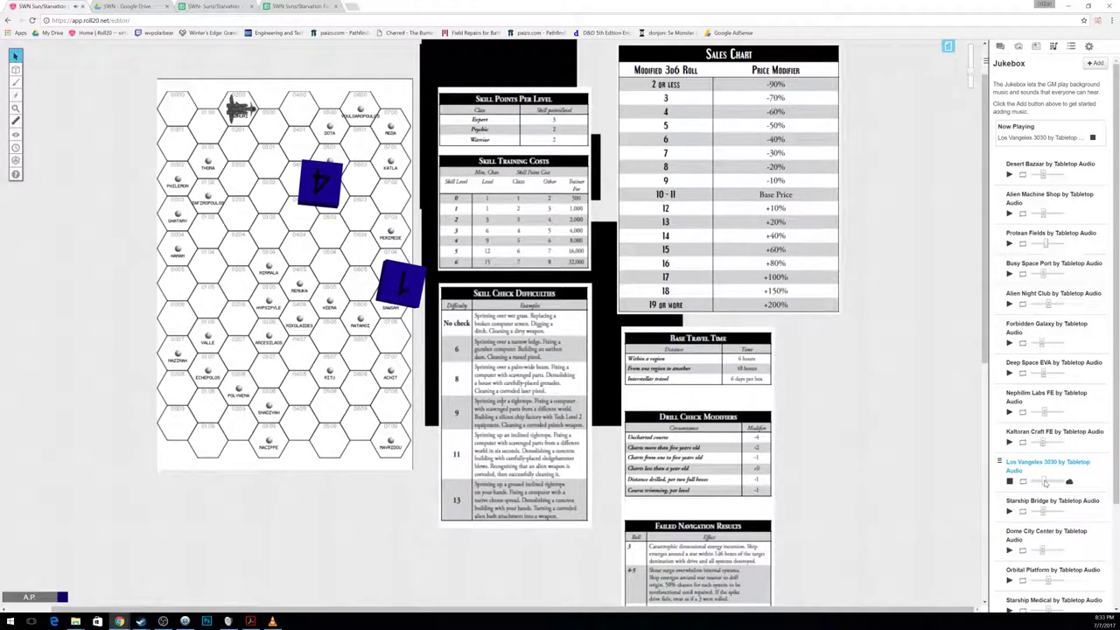
# Step: Back on the Katla sheet, enter the named Intelligence Operatives group in A15 and "Ptoly Special Forces" in A13
pyautogui.click(214, 6)
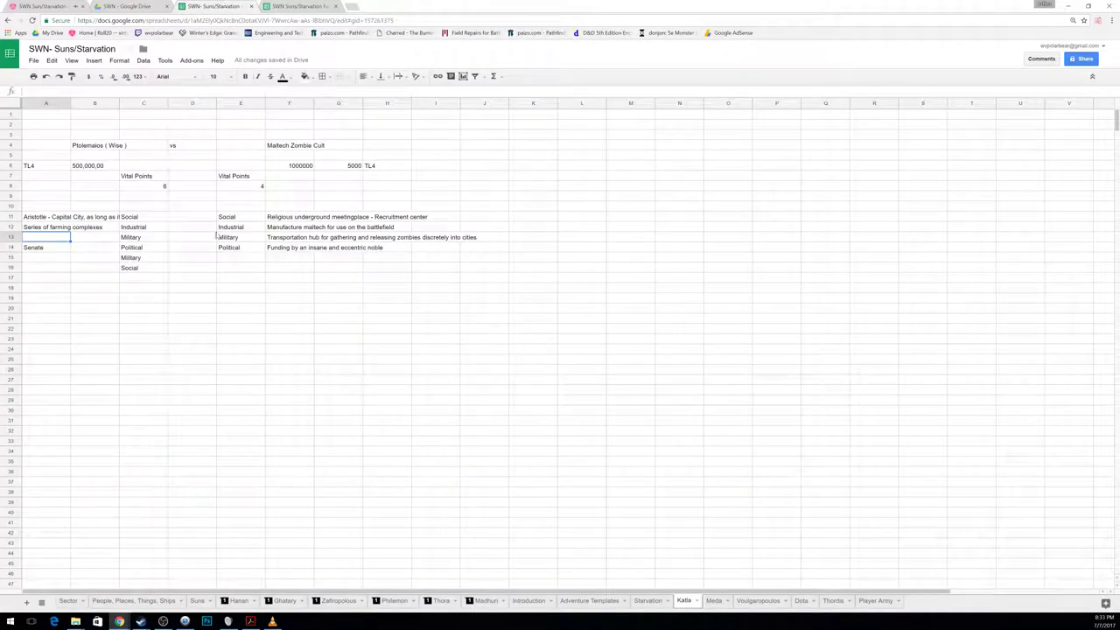
pyautogui.click(54, 259)
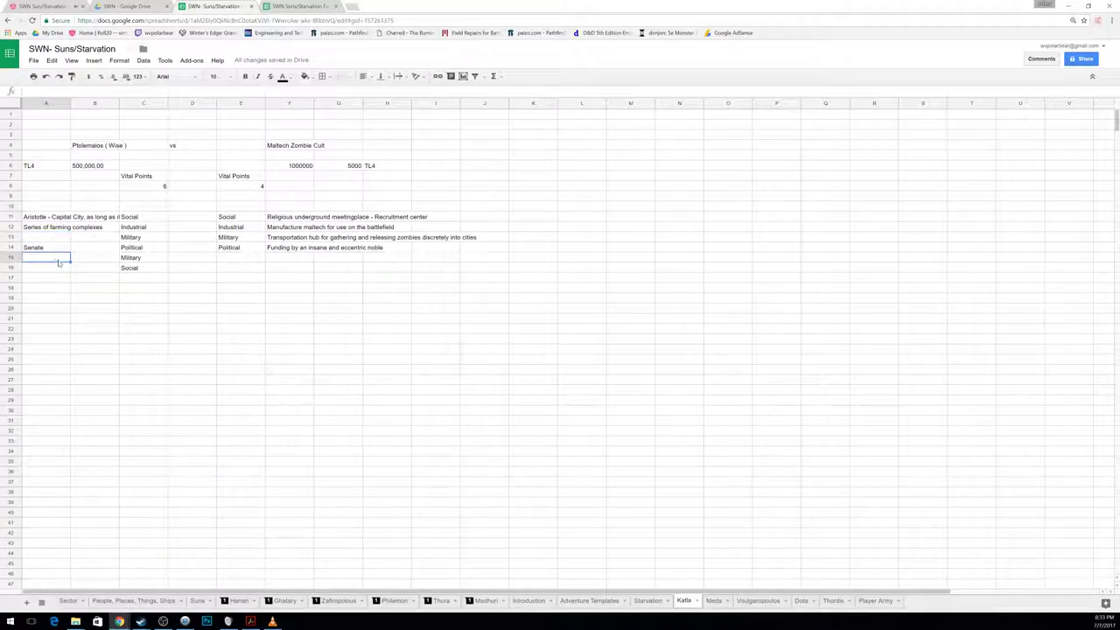
pyautogui.write('Judah Leone Intelligence Operatives')
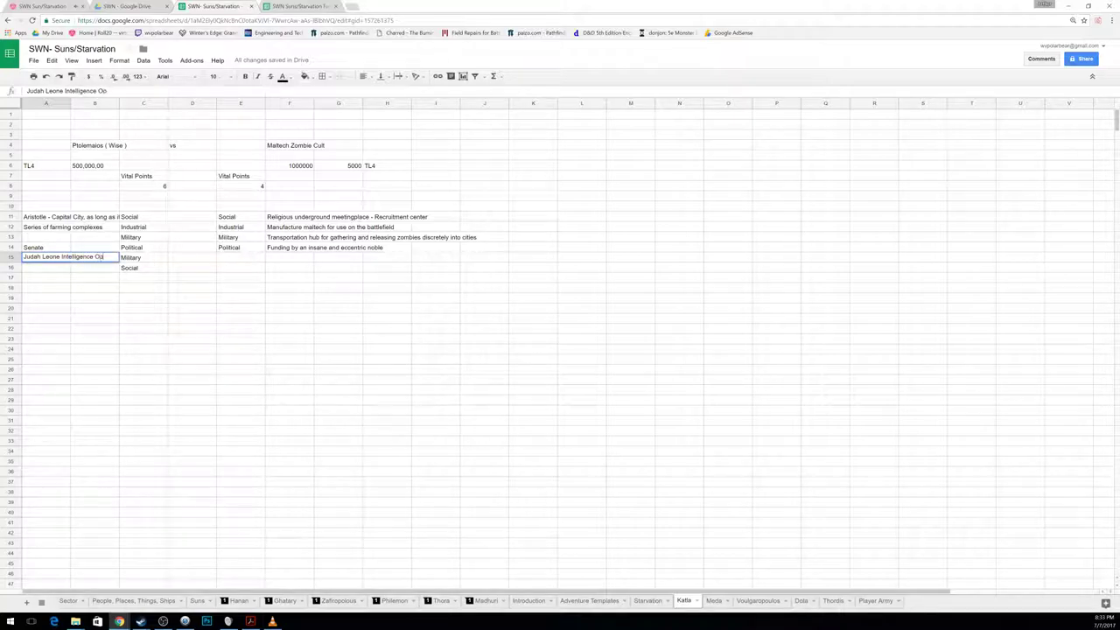
pyautogui.click(46, 237)
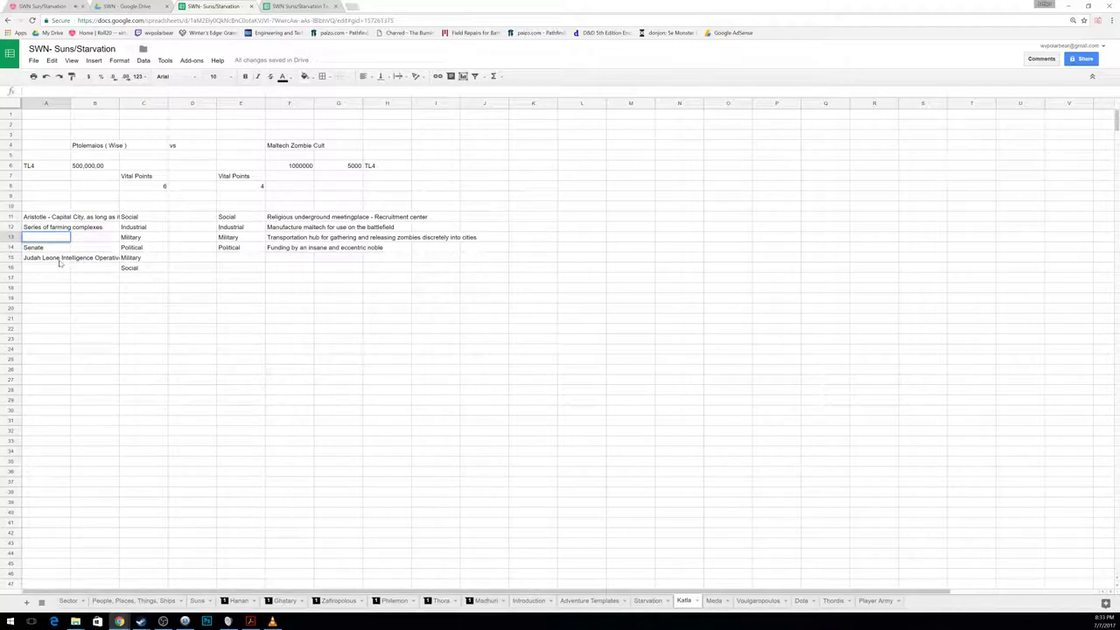
pyautogui.write('Ptoly Special Forces')
pyautogui.press('Return')
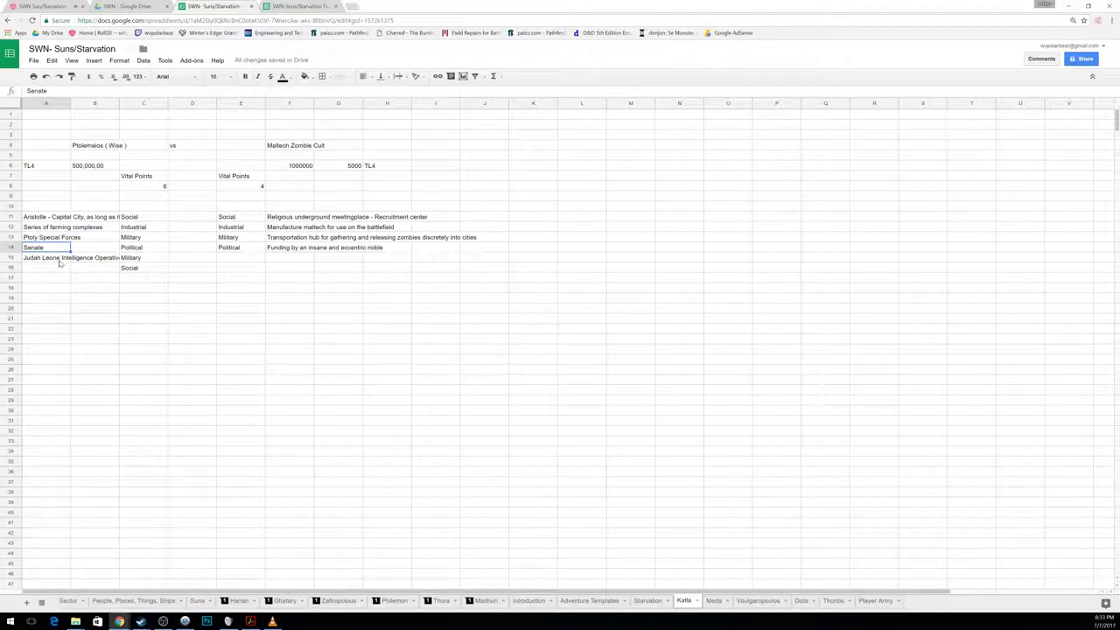
# Step: Describe the Social Vital Point in A16 as "Hall of History - its an open forum where debates are still held today"
pyautogui.press('Down')
pyautogui.press('Down')
pyautogui.write('Hall')
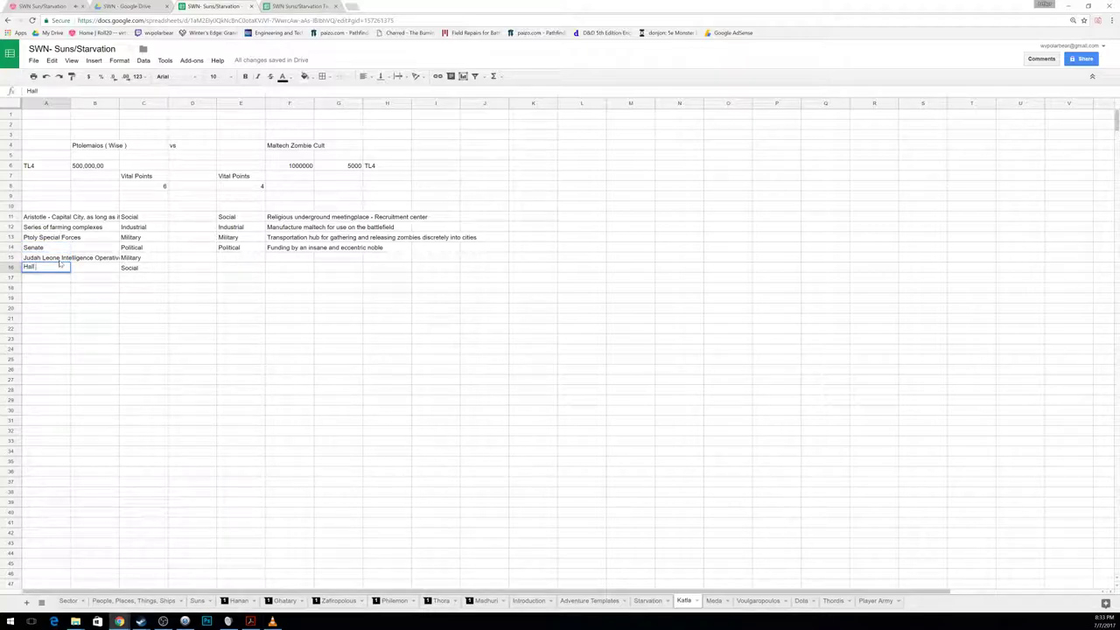
pyautogui.write(' of History - Its an open for')
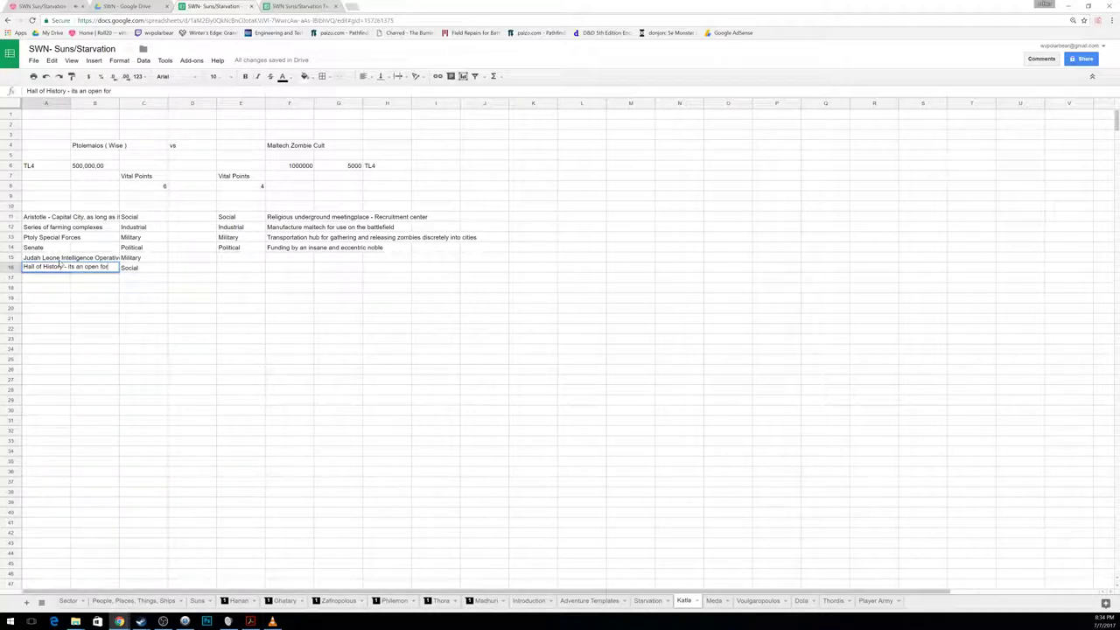
pyautogui.write('um where debates w')
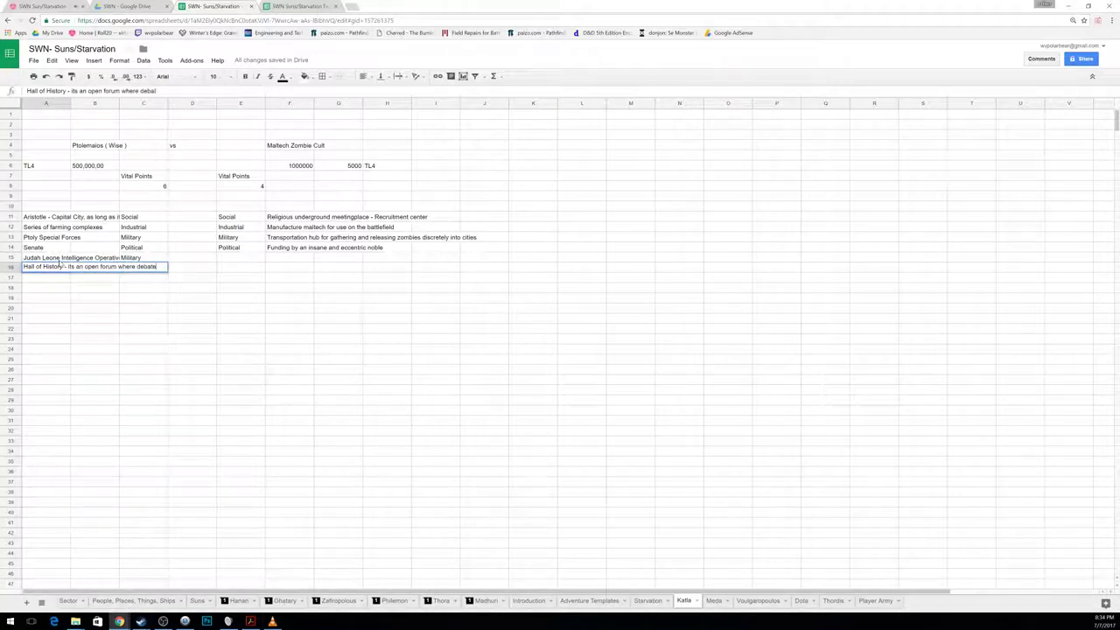
pyautogui.write('re still held today')
pyautogui.press('Return')
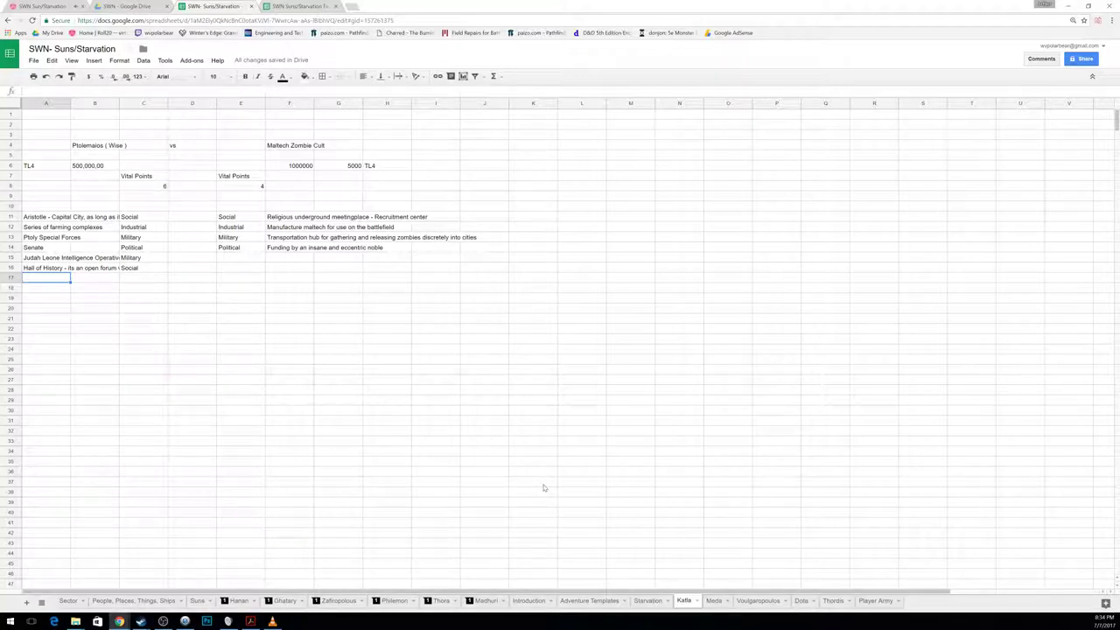
# Step: Open the Meda sheet and check the Screaming Voidminds assets on the AssetTracker sheet of the SWN Suns/Starvation Faction spreadsheet
pyautogui.click(712, 601)
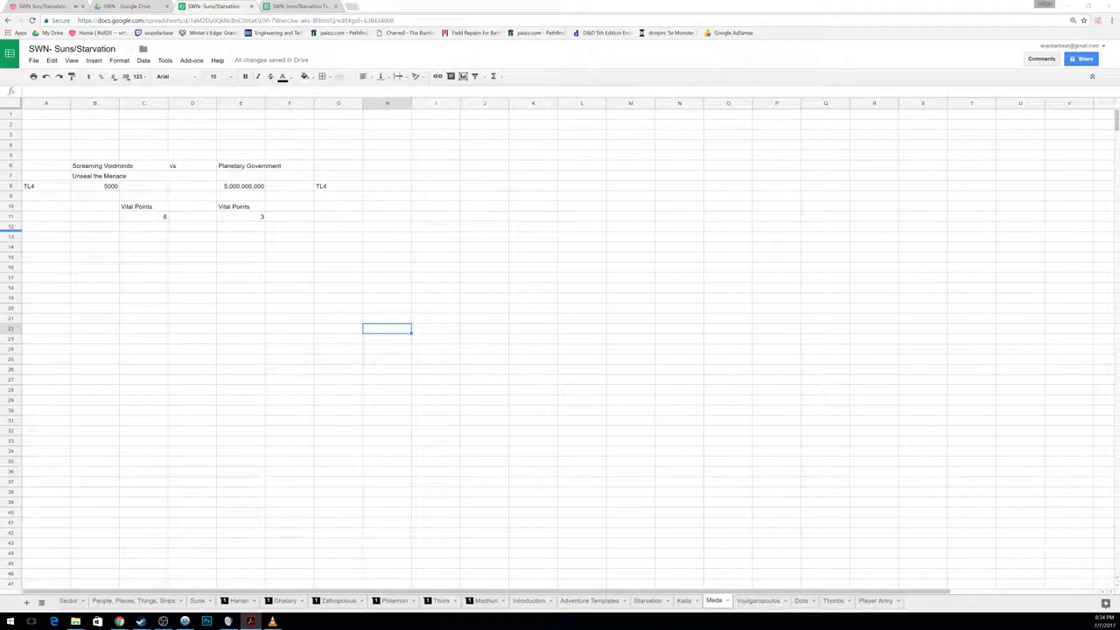
pyautogui.click(298, 5)
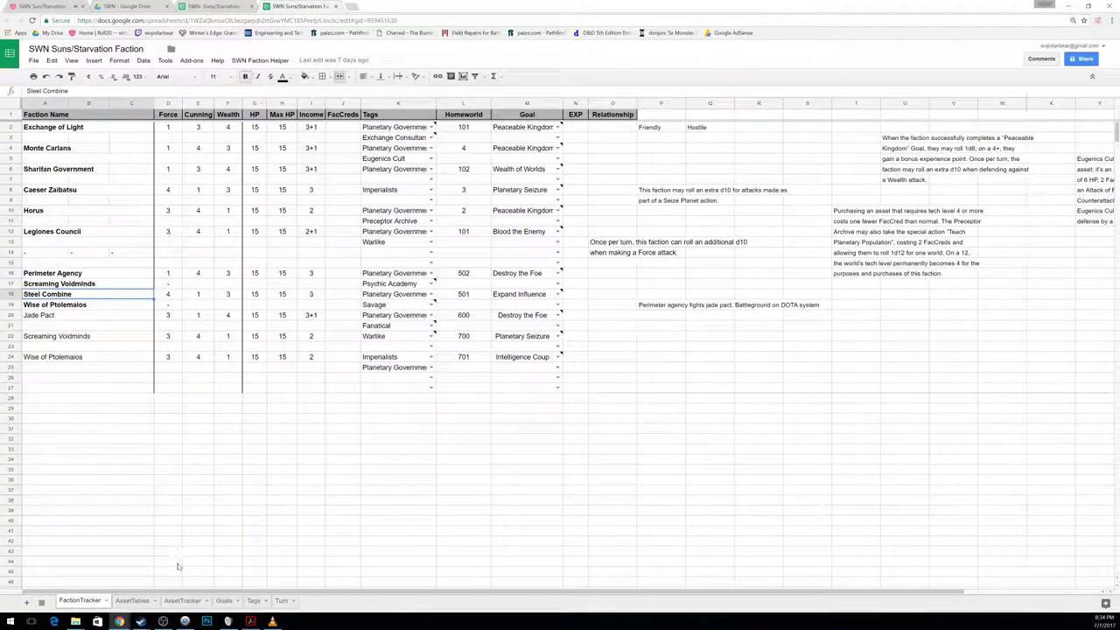
pyautogui.click(181, 600)
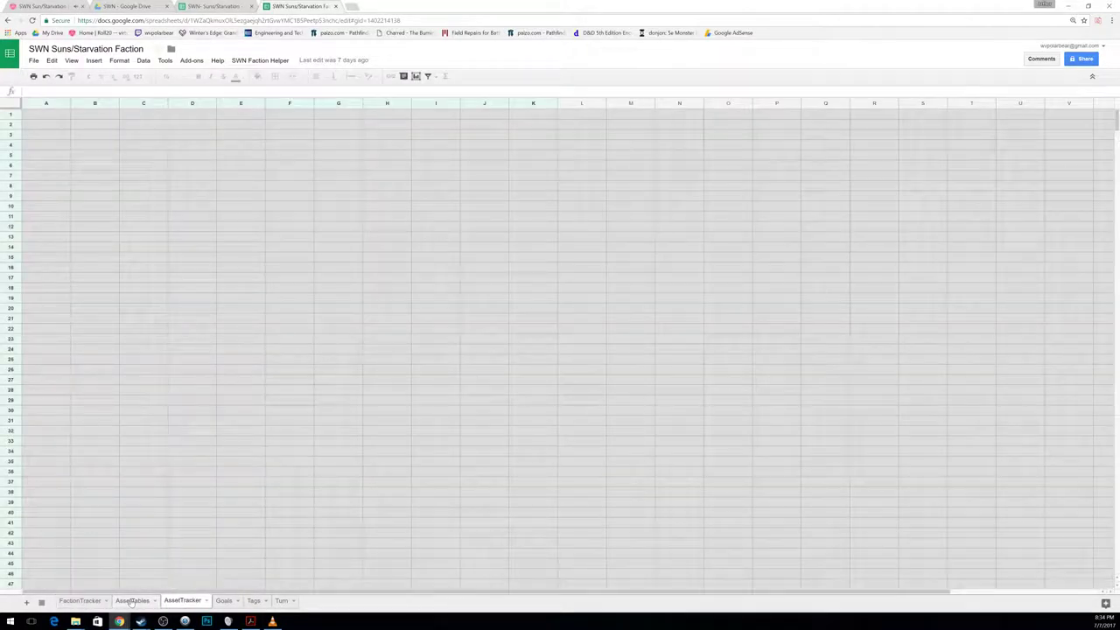
pyautogui.scroll(-5, 133, 466)
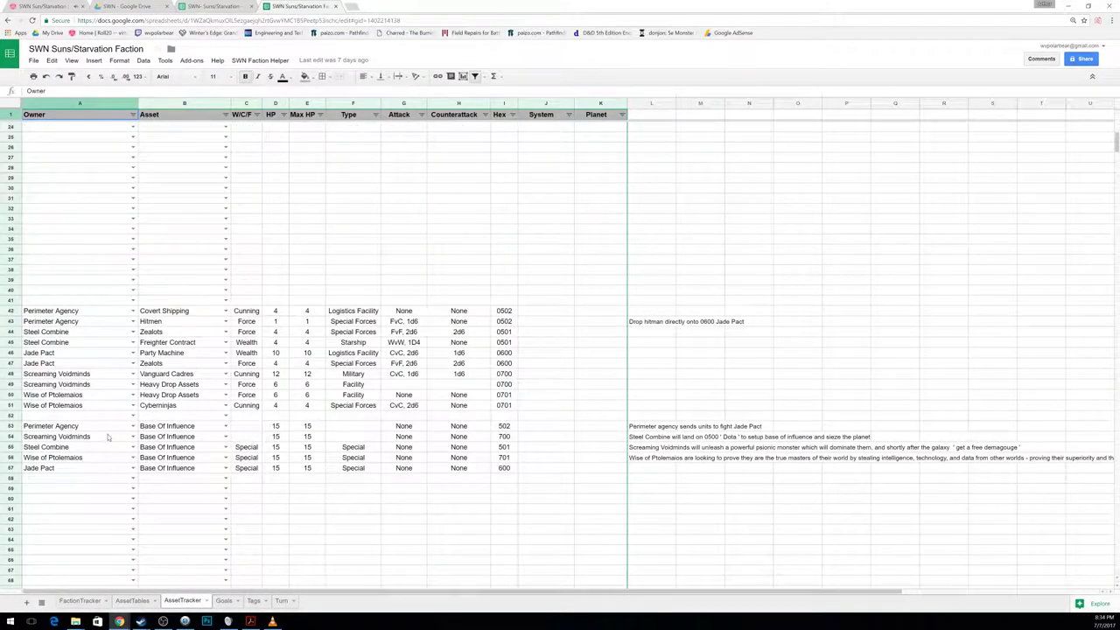
pyautogui.click(188, 375)
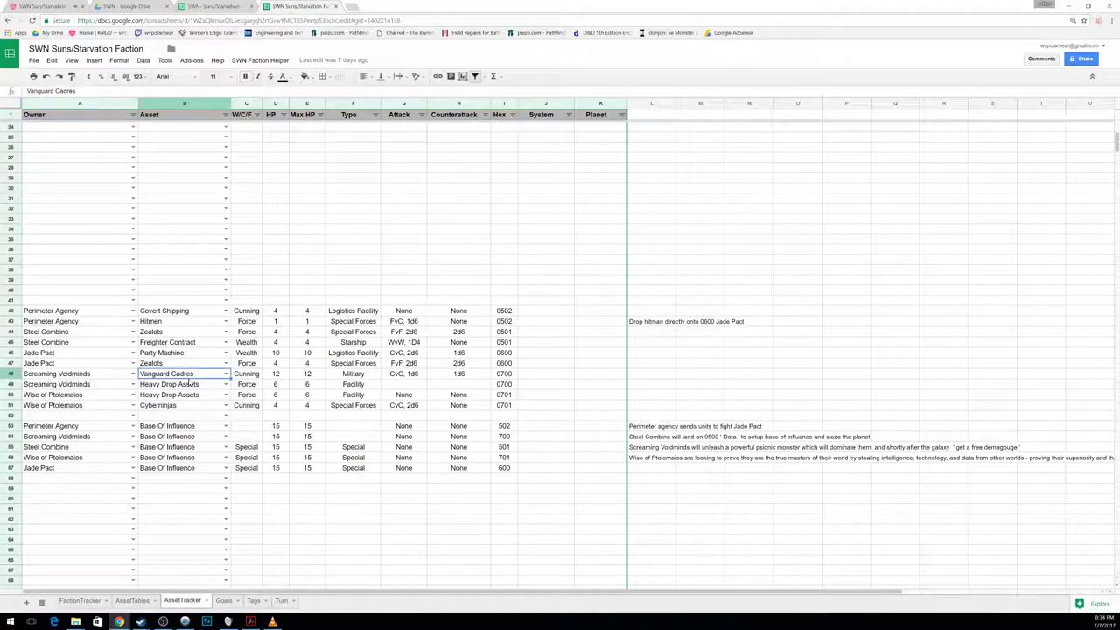
pyautogui.click(43, 6)
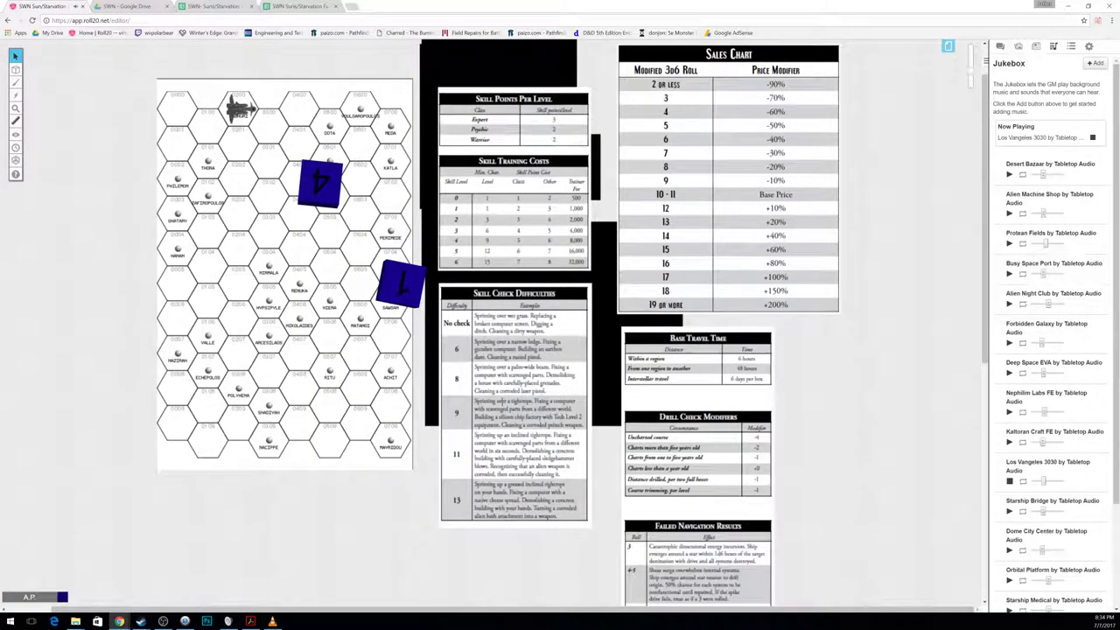
# Step: Back on the Meda sheet, enter "Military" as the type of the Screaming Voidminds' first three Vital Points in C13:C15
pyautogui.click(214, 6)
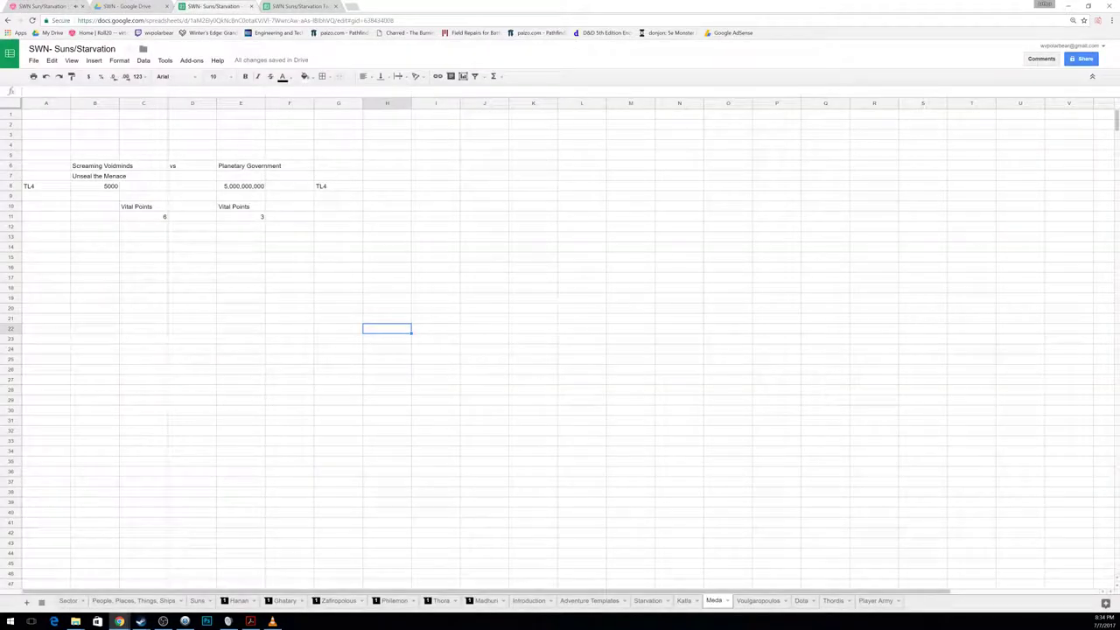
pyautogui.click(137, 239)
pyautogui.write('M')
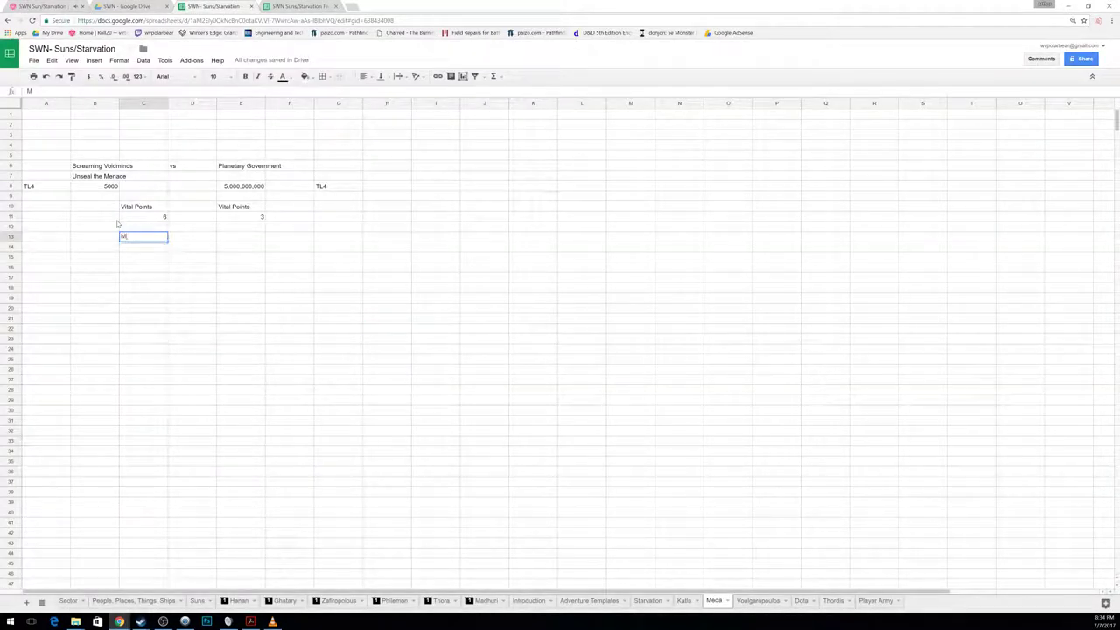
pyautogui.write('illitary')
pyautogui.press('Return')
pyautogui.write('Military')
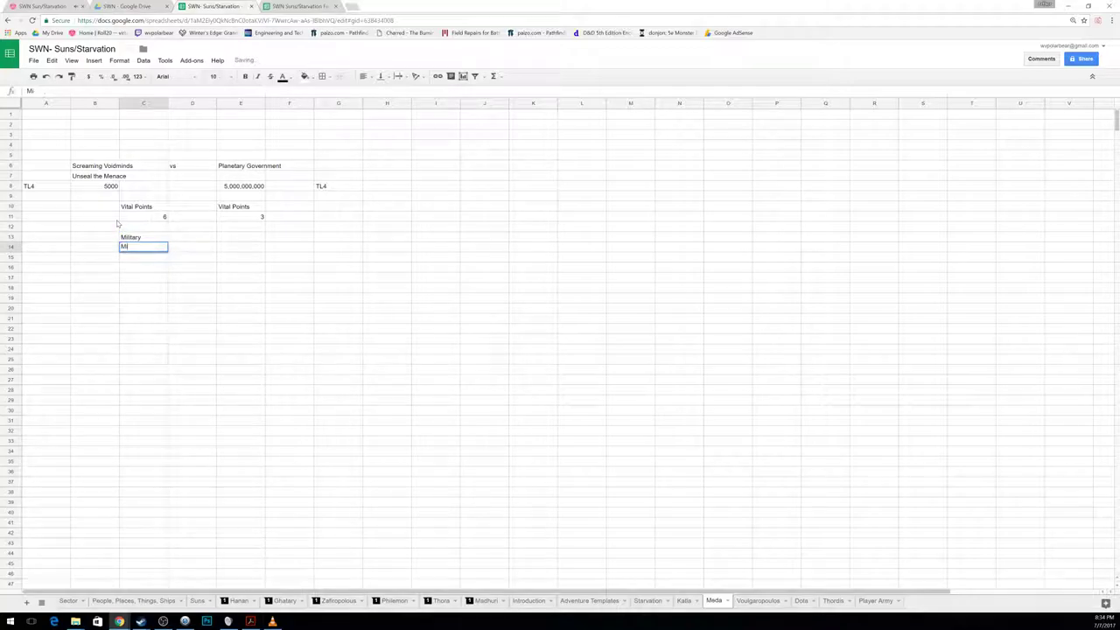
pyautogui.press('Return')
pyautogui.write('Military')
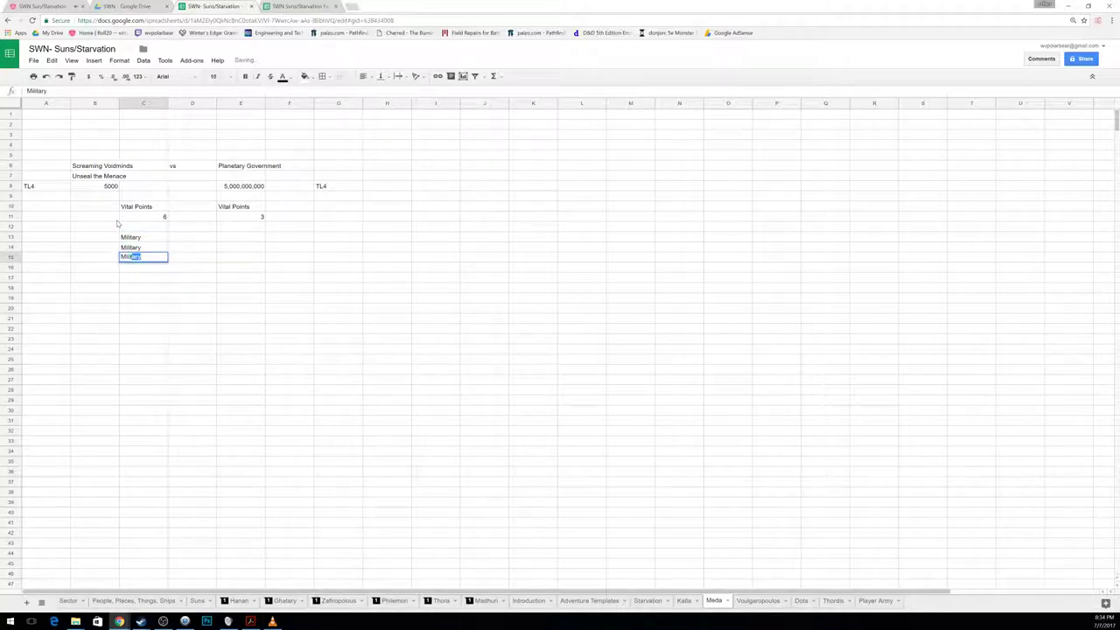
pyautogui.press('Return')
pyautogui.press('Return')
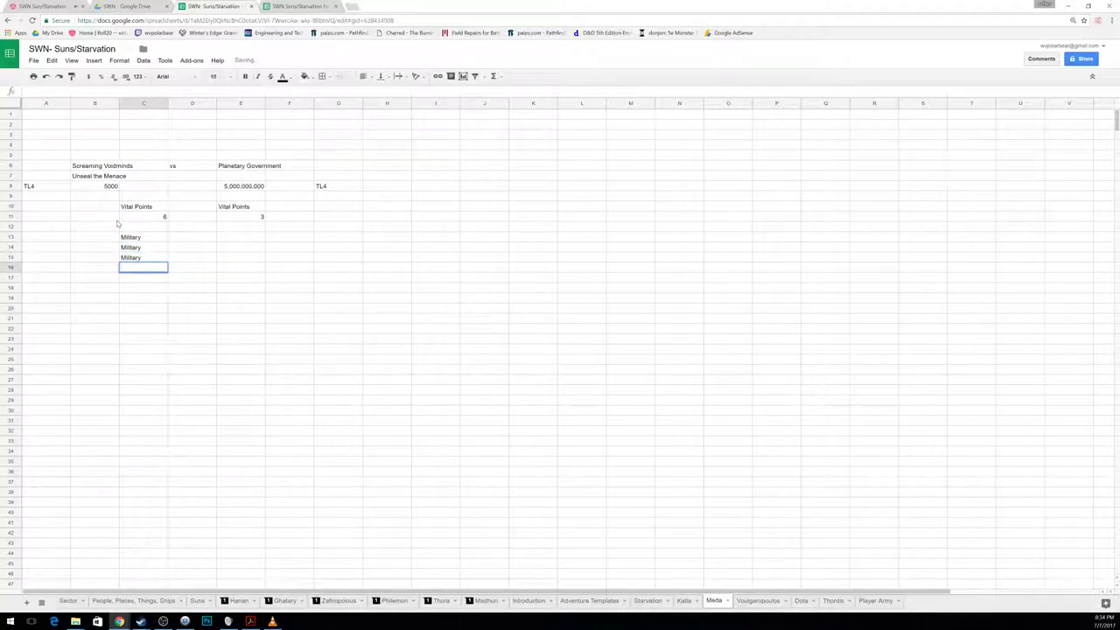
# Step: List the remaining Screaming Voidminds Vital Points as "Social", "Political" and "Industrial" in C16:C18
pyautogui.write('Social')
pyautogui.press('Return')
pyautogui.write('P')
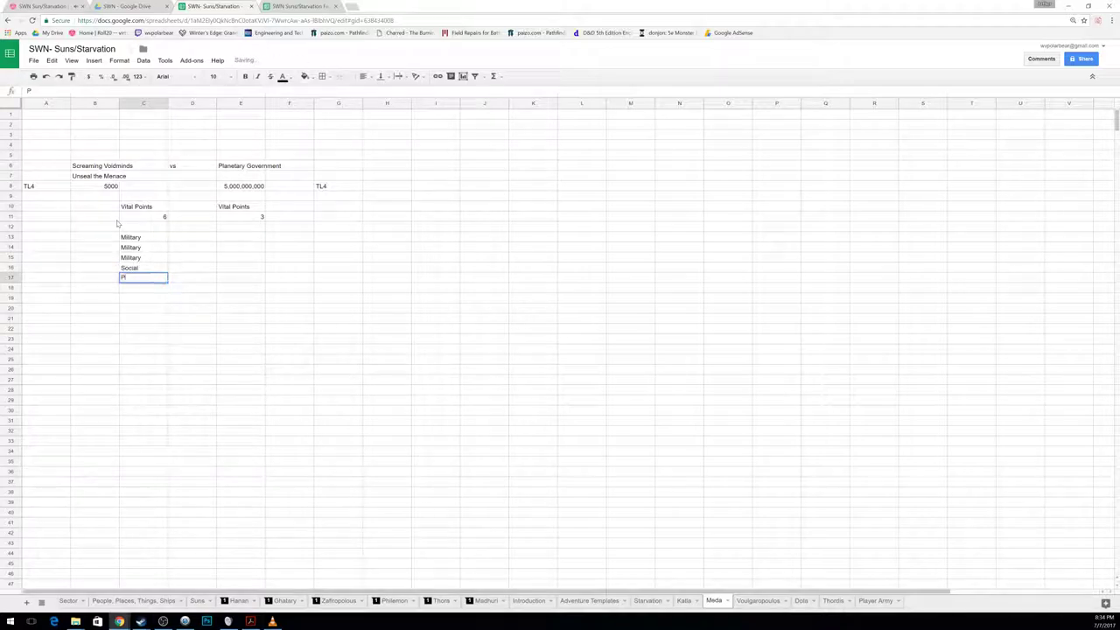
pyautogui.write('olitical')
pyautogui.press('Return')
pyautogui.press('Return')
pyautogui.write('Midustrial')
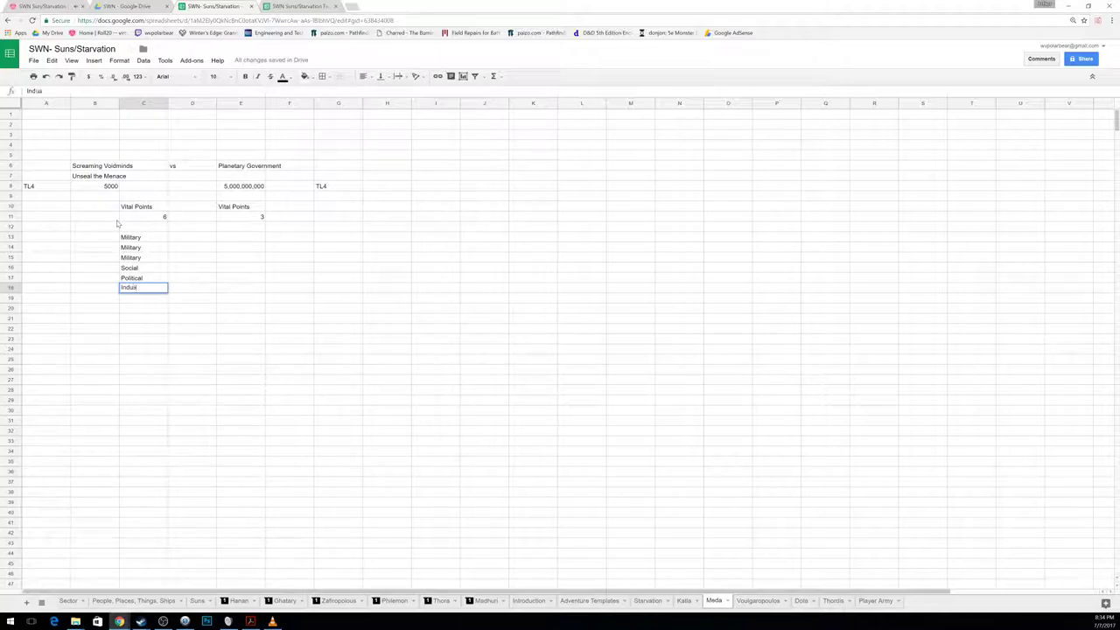
pyautogui.press('Return')
# Step: Describe the first Military Vital Point in A13 as "Recruitment centers across capital"
pyautogui.press('Left')
pyautogui.press('Left')
pyautogui.press('Up')
pyautogui.press('Up')
pyautogui.press('Up')
pyautogui.press('Up')
pyautogui.press('Up')
pyautogui.press('Up')
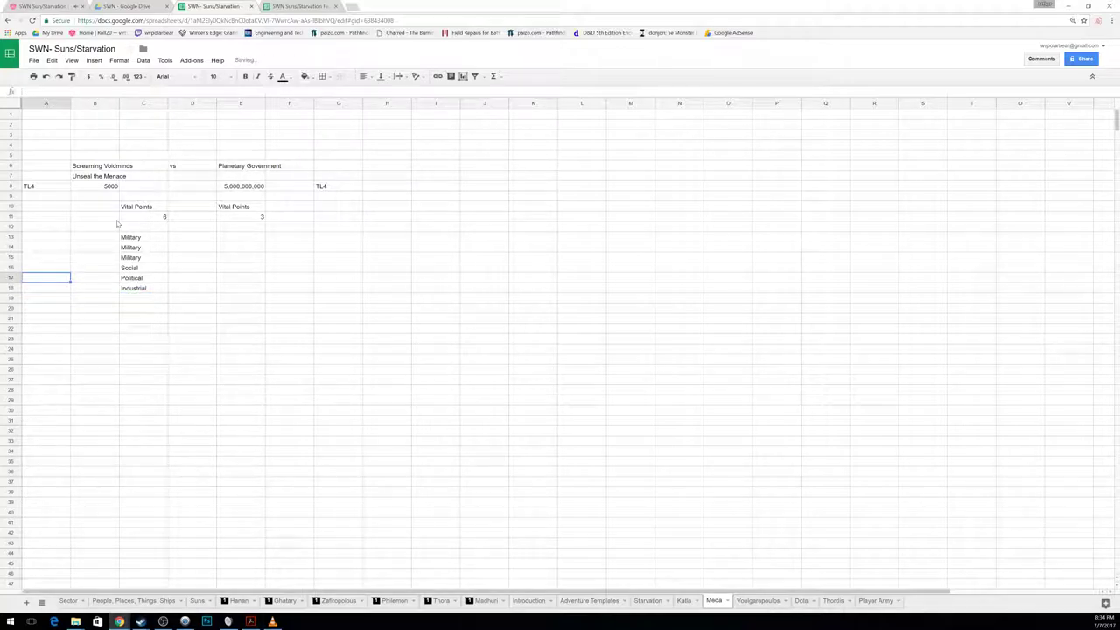
pyautogui.press('Return')
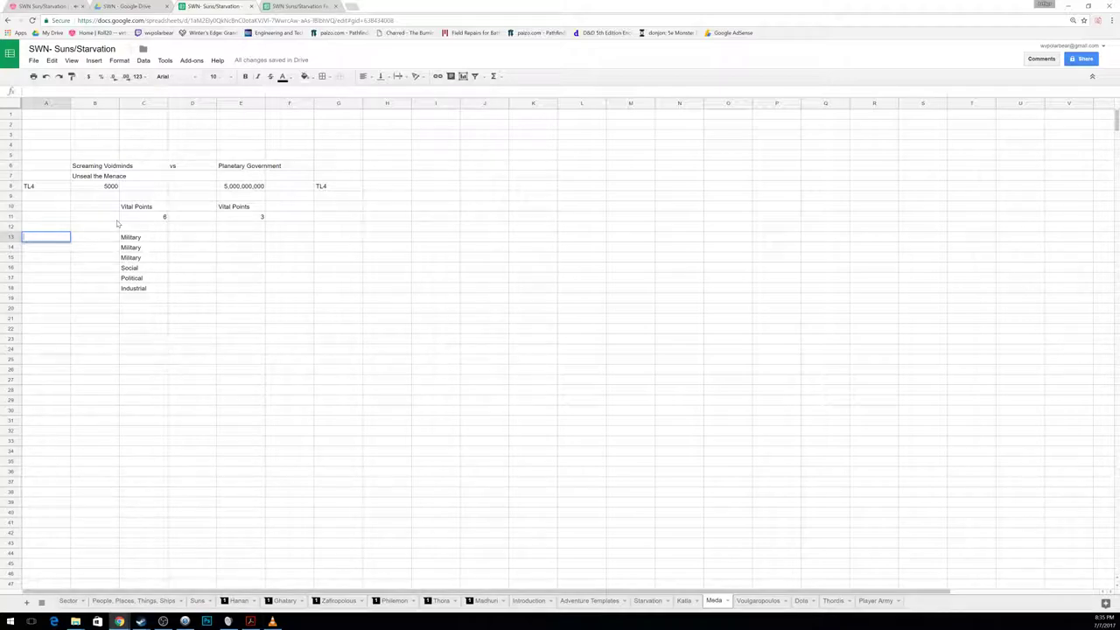
pyautogui.write('Mi')
pyautogui.press('BackSpace')
pyautogui.press('BackSpace')
pyautogui.write('Recruitment centers a')
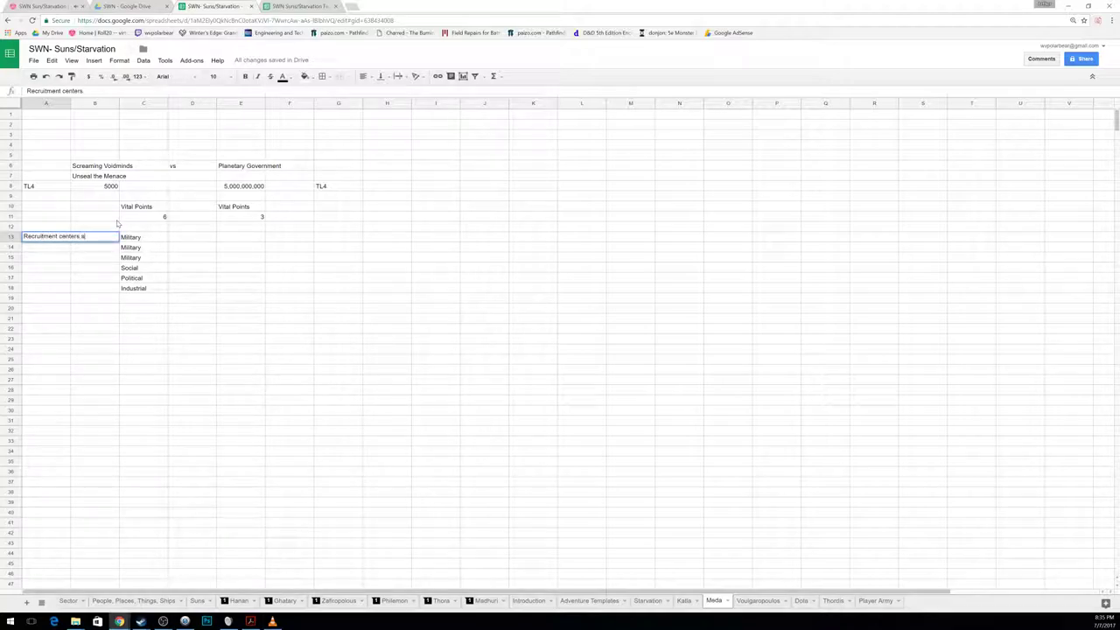
pyautogui.write('cross major ci')
pyautogui.press('BackSpace')
pyautogui.press('BackSpace')
pyautogui.press('BackSpace')
pyautogui.press('BackSpace')
pyautogui.press('BackSpace')
pyautogui.press('BackSpace')
pyautogui.press('BackSpace')
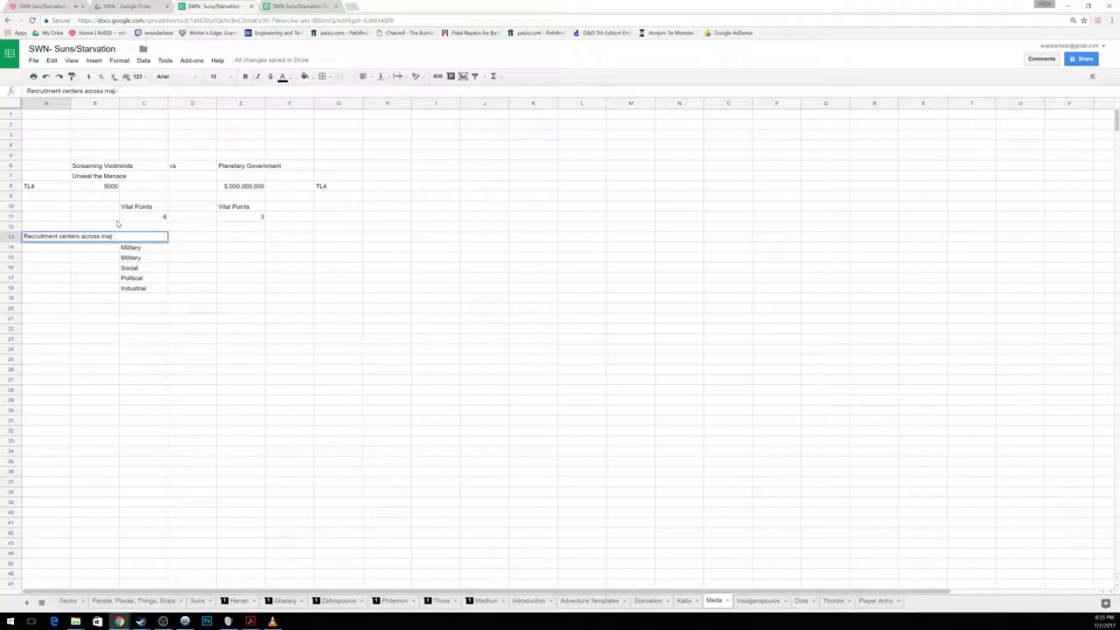
pyautogui.write('capital')
pyautogui.press('Return')
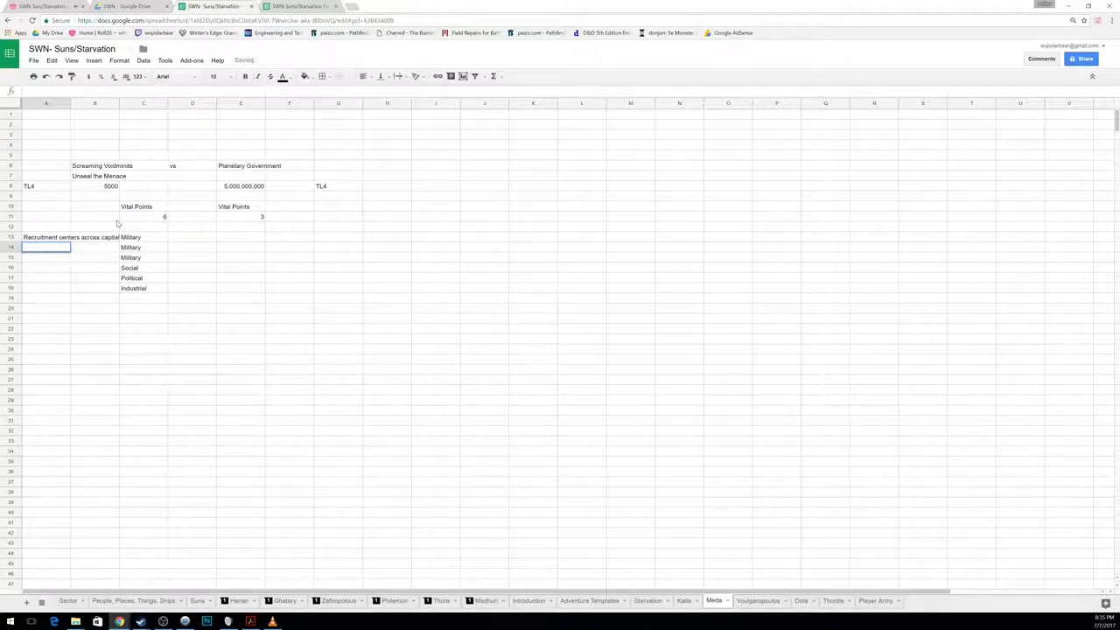
# Step: Enter "training base located in the badlands of the destroyed planet" in A14 and "Hold the gate to the Demagouge" in A15
pyautogui.write('training basi')
pyautogui.write(' loc')
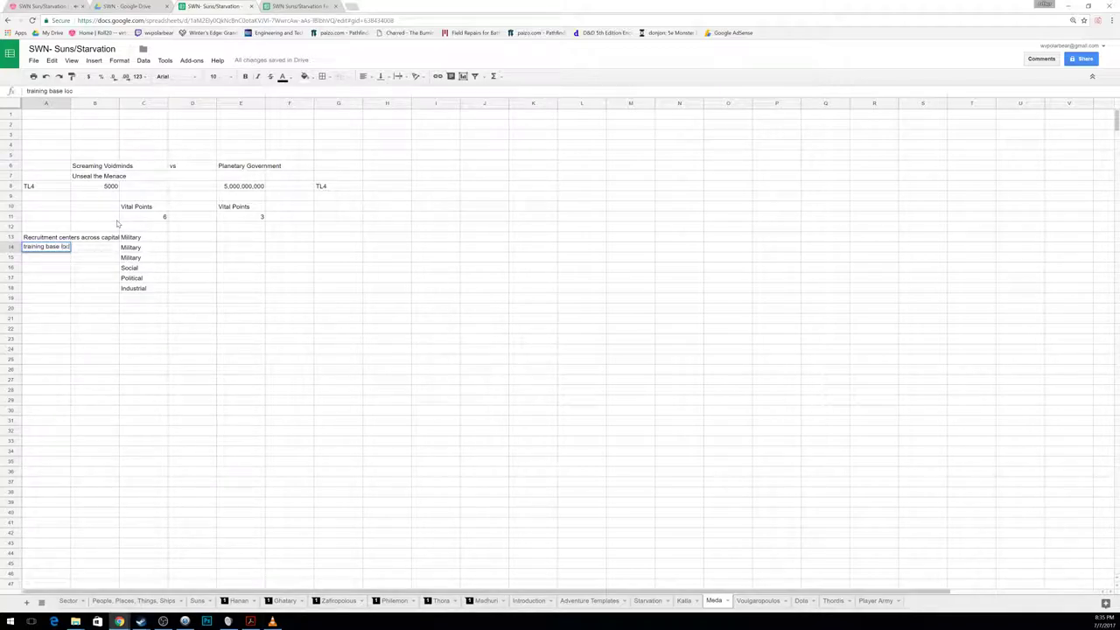
pyautogui.write('ated in the badlands of the destroyed planet')
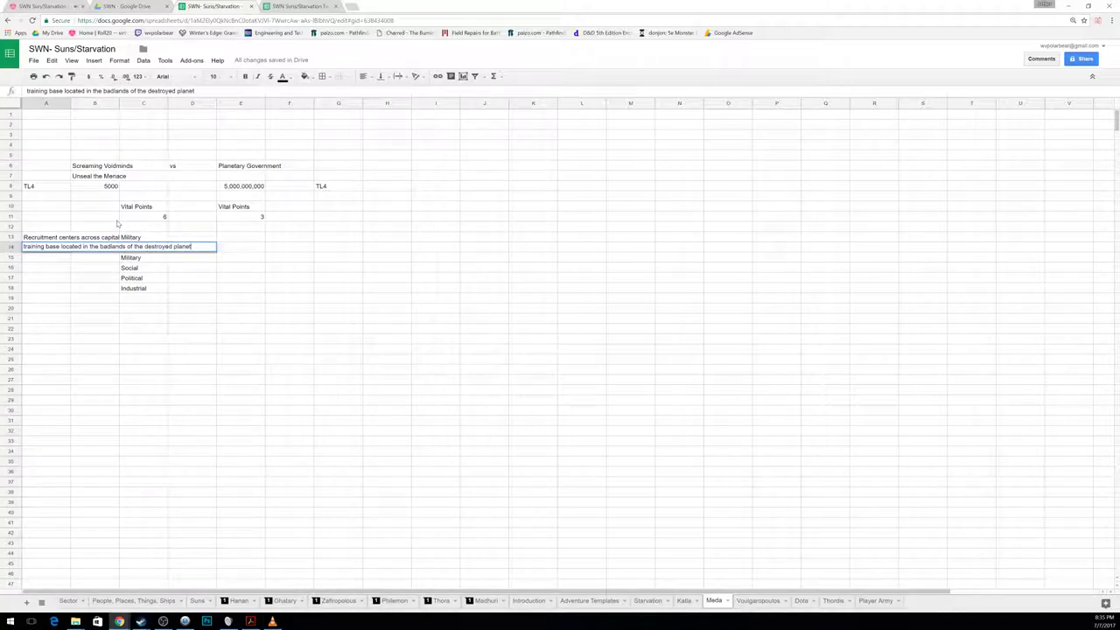
pyautogui.press('Return')
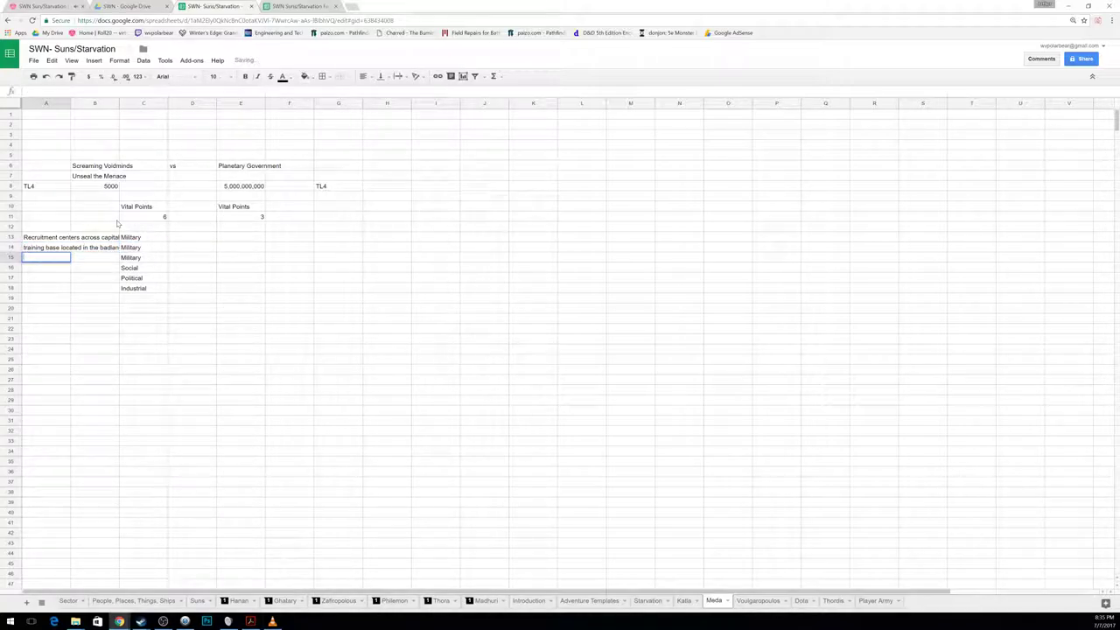
pyautogui.write('Hold the gate to the')
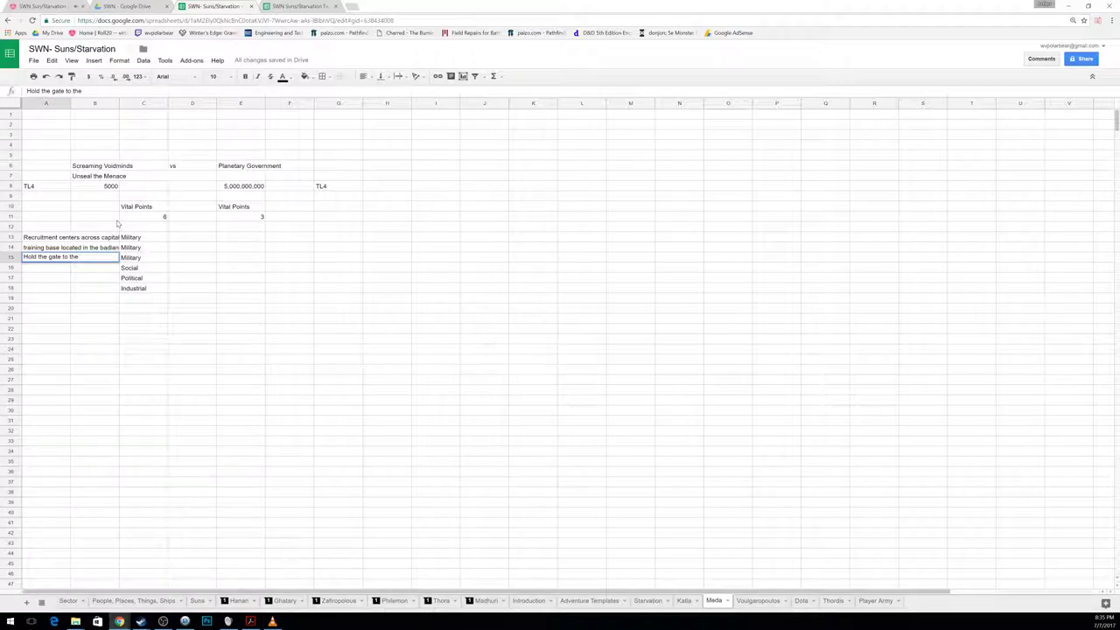
pyautogui.write(' Demagogue')
pyautogui.press('Return')
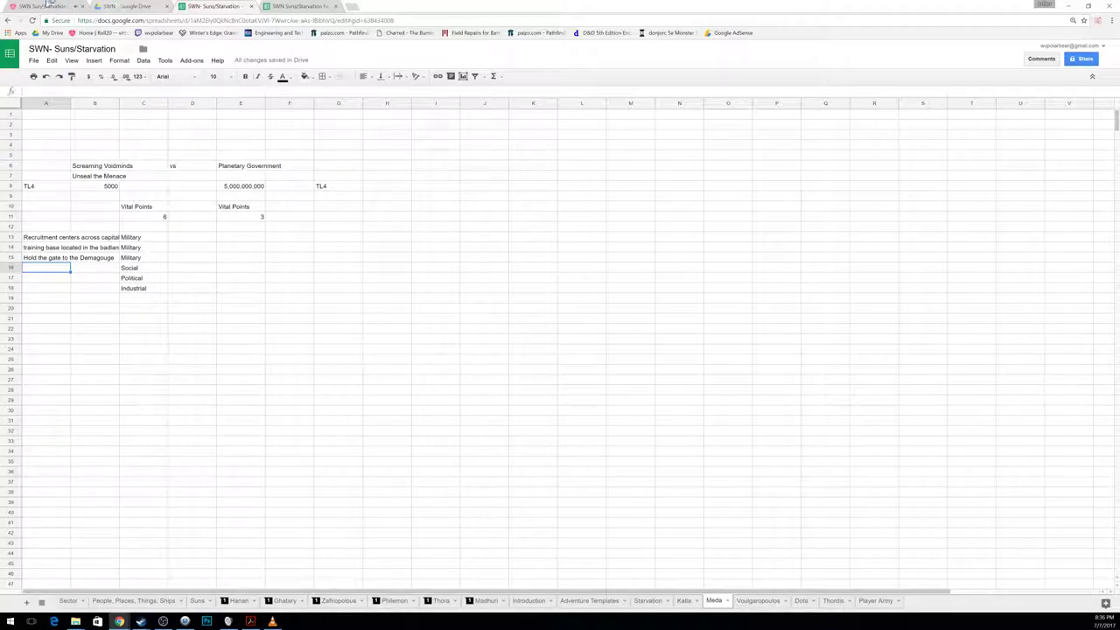
# Step: Switch to the Roll20 game and open its chat to roll 2d6
pyautogui.hotkey('ctrl', '1')
pyautogui.click(999, 46)
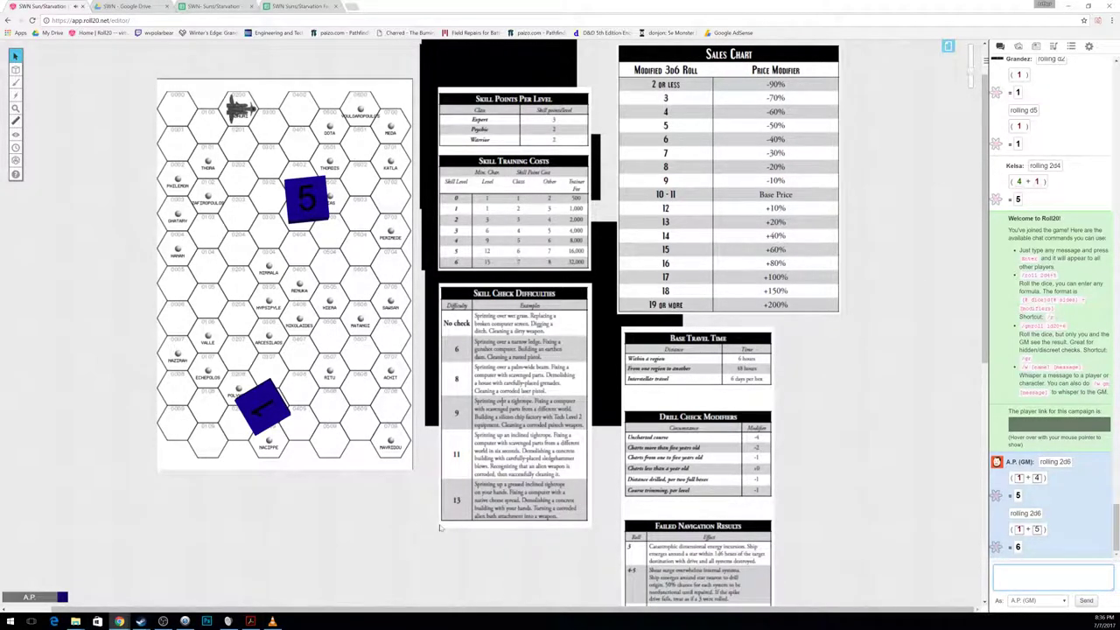
# Step: Return to the Meda sheet and describe the Social Vital Point in A16 as "City of New Newport, where they openly live"
pyautogui.click(190, 5)
pyautogui.click(47, 270)
pyautogui.write('City of')
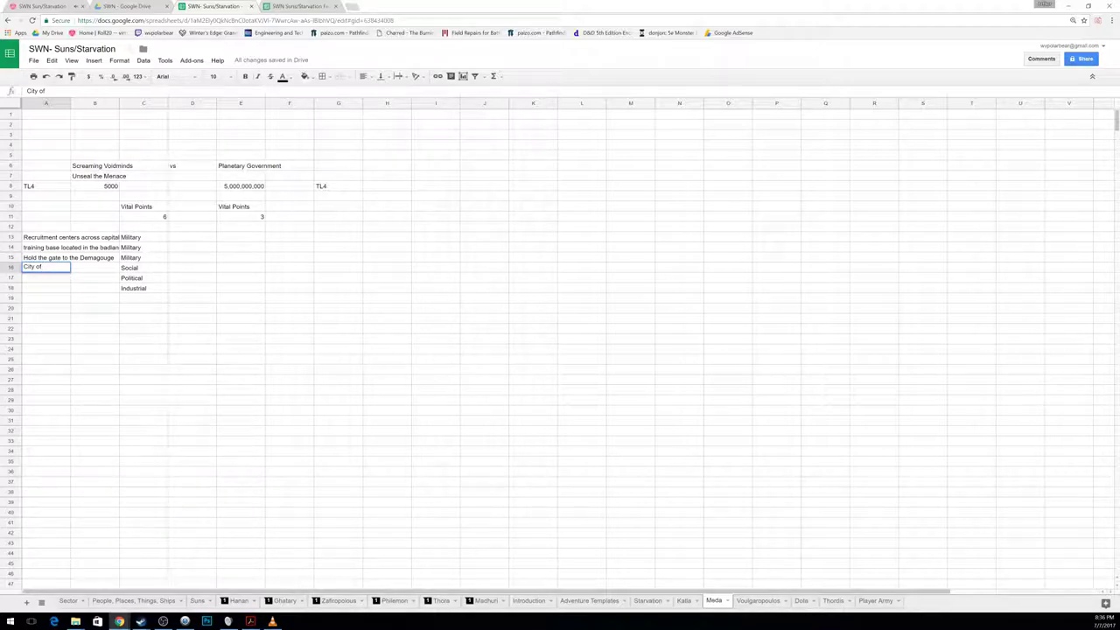
pyautogui.write('New Newport, where they')
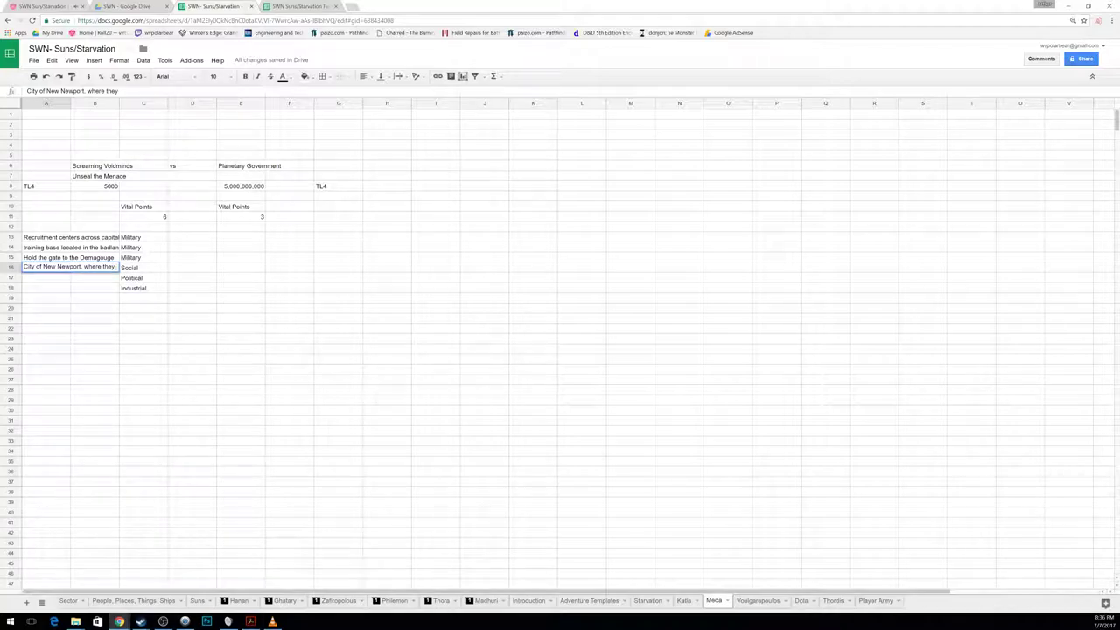
pyautogui.write(' openly live')
pyautogui.press('Return')
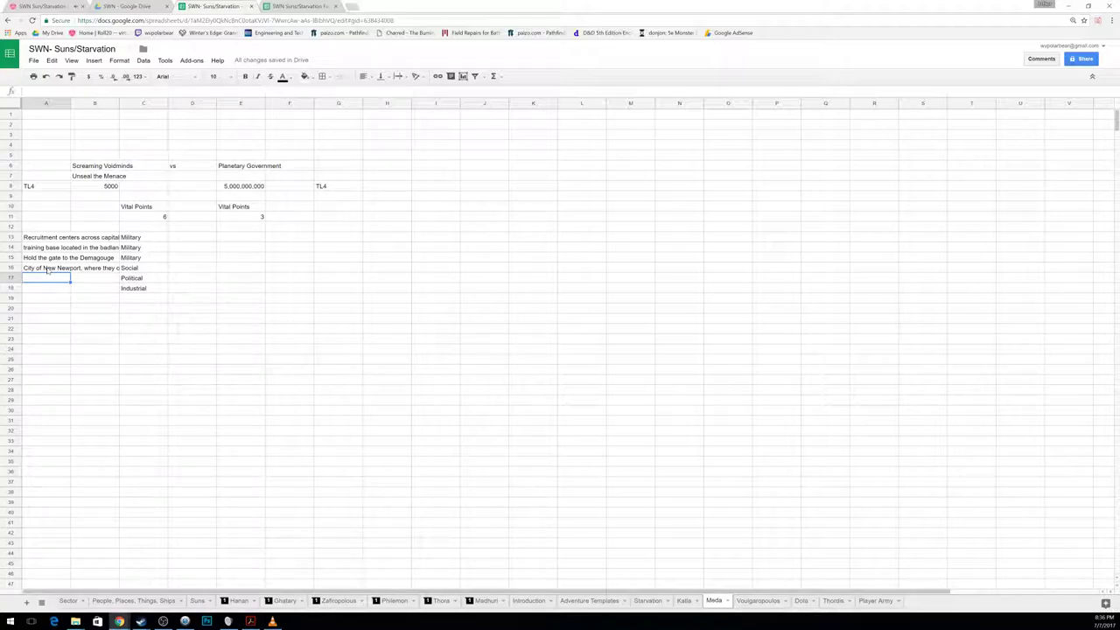
# Step: Enter "Business holdings where vital government lobbying takes place" in A17 and "Research center for pretech psionicists" in A18
pyautogui.write('Business holdins')
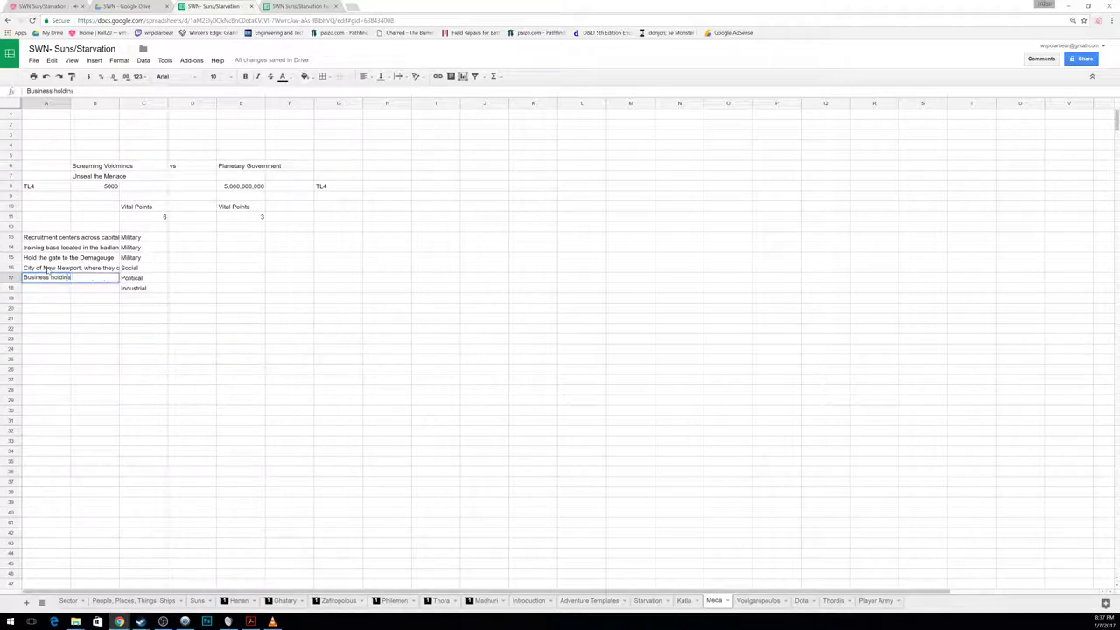
pyautogui.write('gs of a')
pyautogui.write('l')
pyautogui.press('BackSpace')
pyautogui.press('BackSpace')
pyautogui.press('BackSpace')
pyautogui.press('BackSpace')
pyautogui.press('BackSpace')
pyautogui.press('BackSpace')
pyautogui.press('BackSpace')
pyautogui.press('BackSpace')
pyautogui.write('where vital government lobbying takes ')
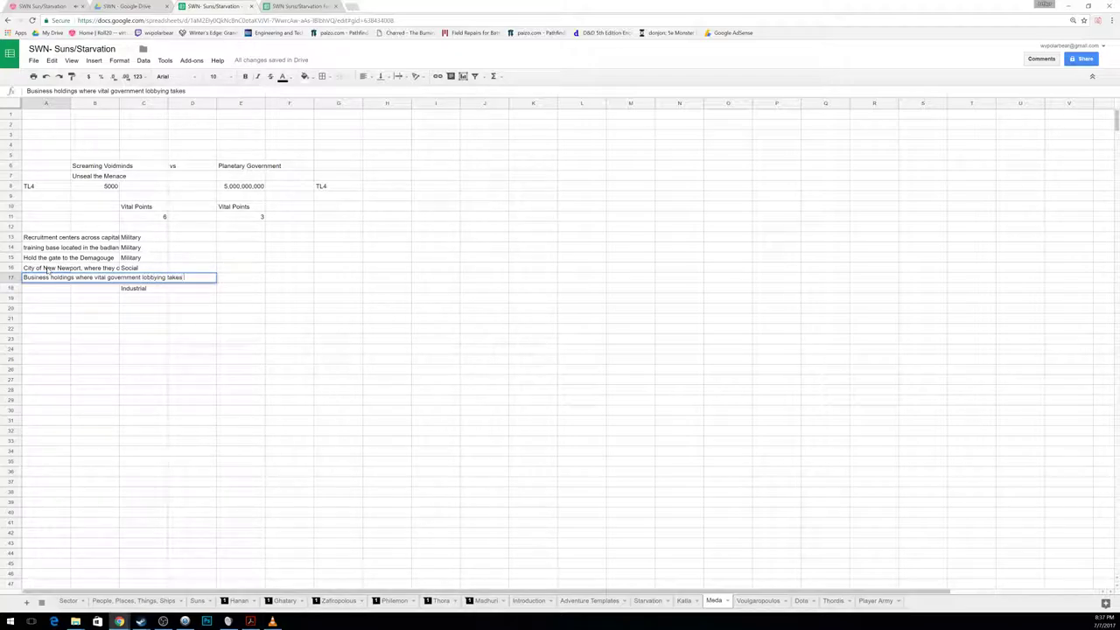
pyautogui.write('place')
pyautogui.press('Return')
pyautogui.press('Return')
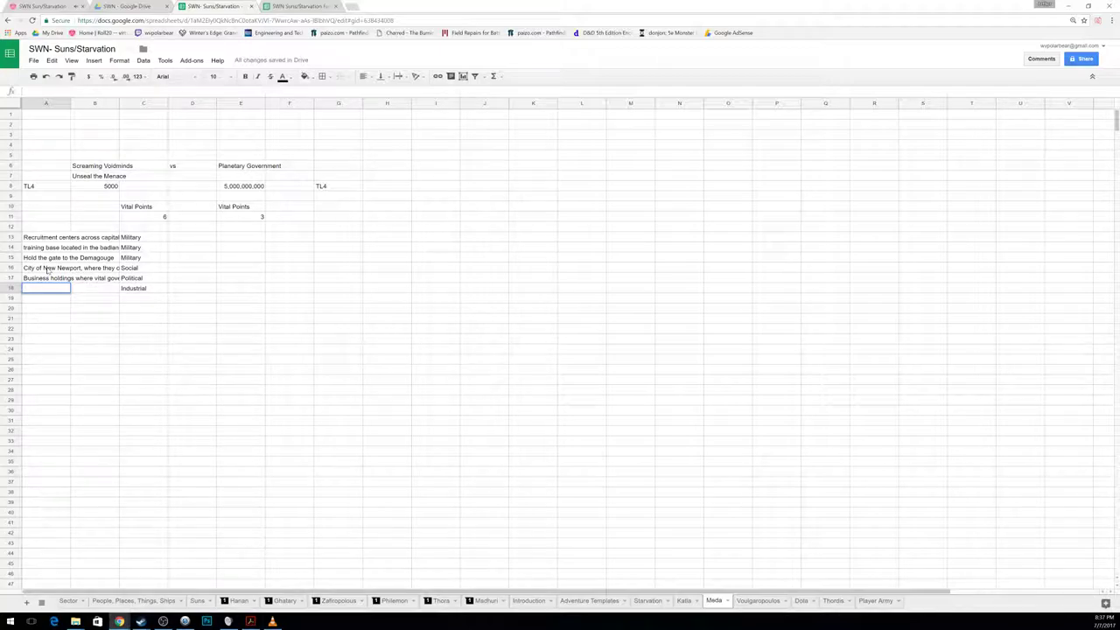
pyautogui.write('Research center for pretech psionicists')
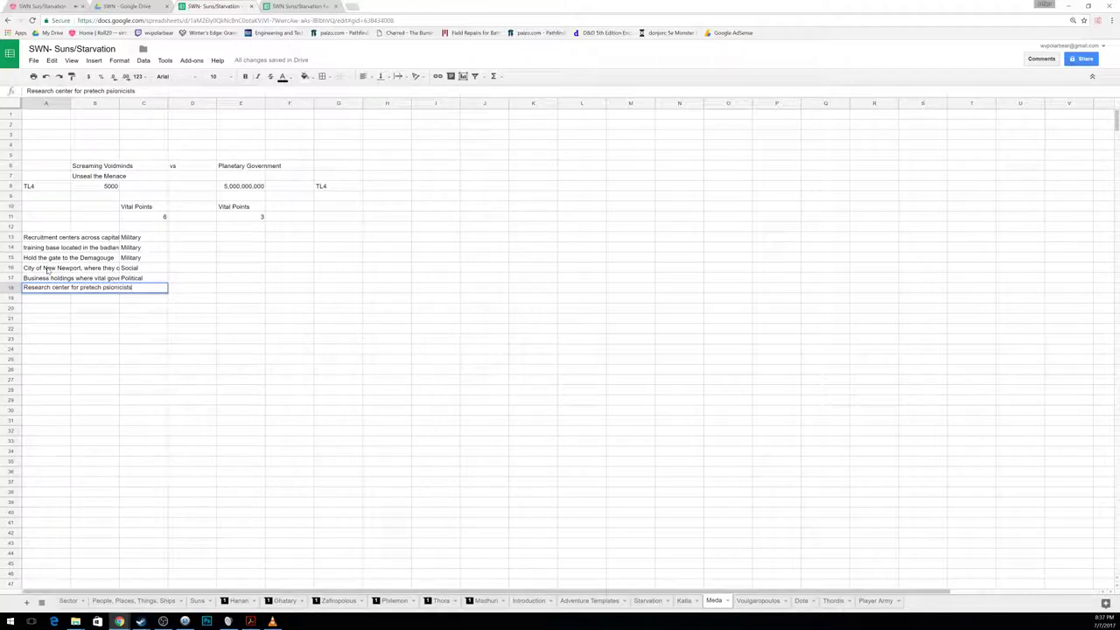
pyautogui.press('Return')
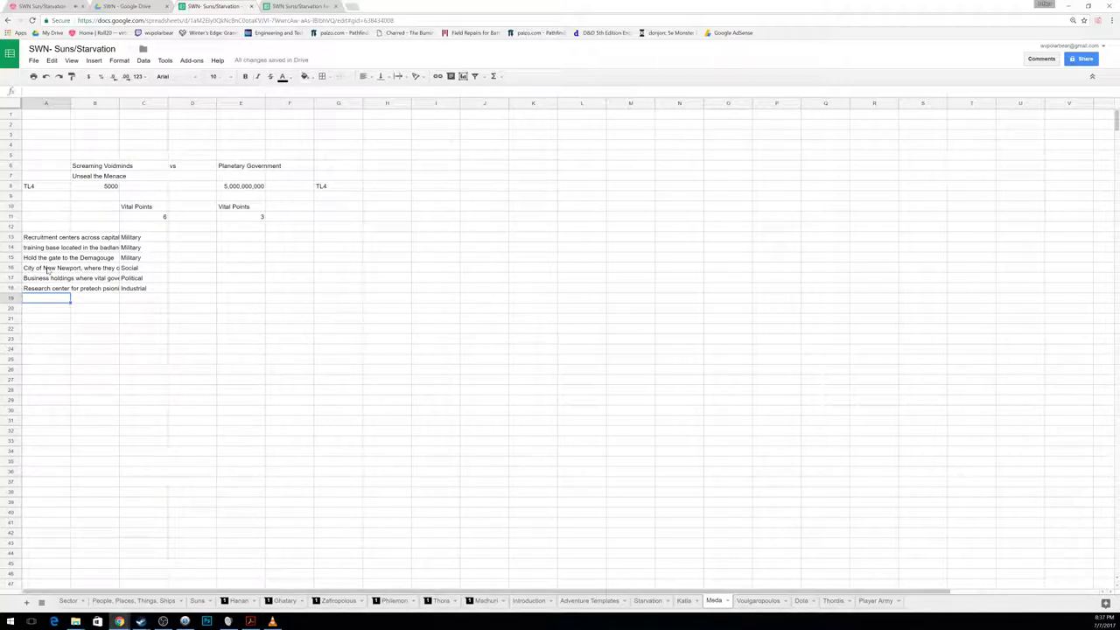
# Step: Add the Planetary Government's first Vital Point with "Military" in E13 and "Planetary Commander Center" in F13
pyautogui.press('Right')
pyautogui.press('Right')
pyautogui.press('Right')
pyautogui.press('Right')
pyautogui.press('Right')
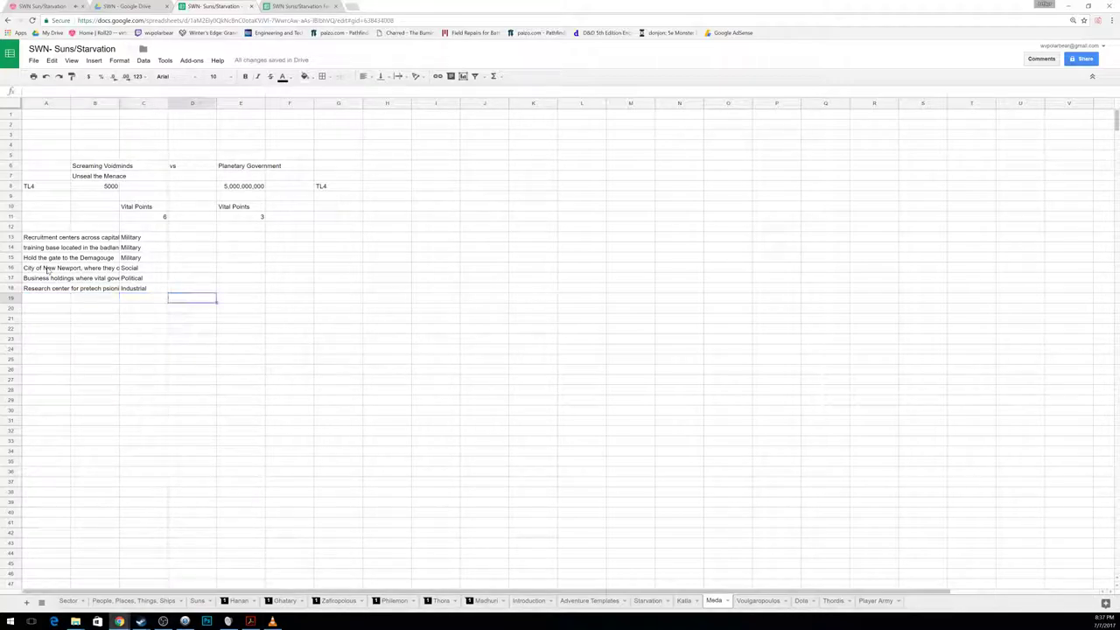
pyautogui.press('Up')
pyautogui.press('Up')
pyautogui.press('Up')
pyautogui.press('Up')
pyautogui.press('Left')
pyautogui.press('Up')
pyautogui.press('Up')
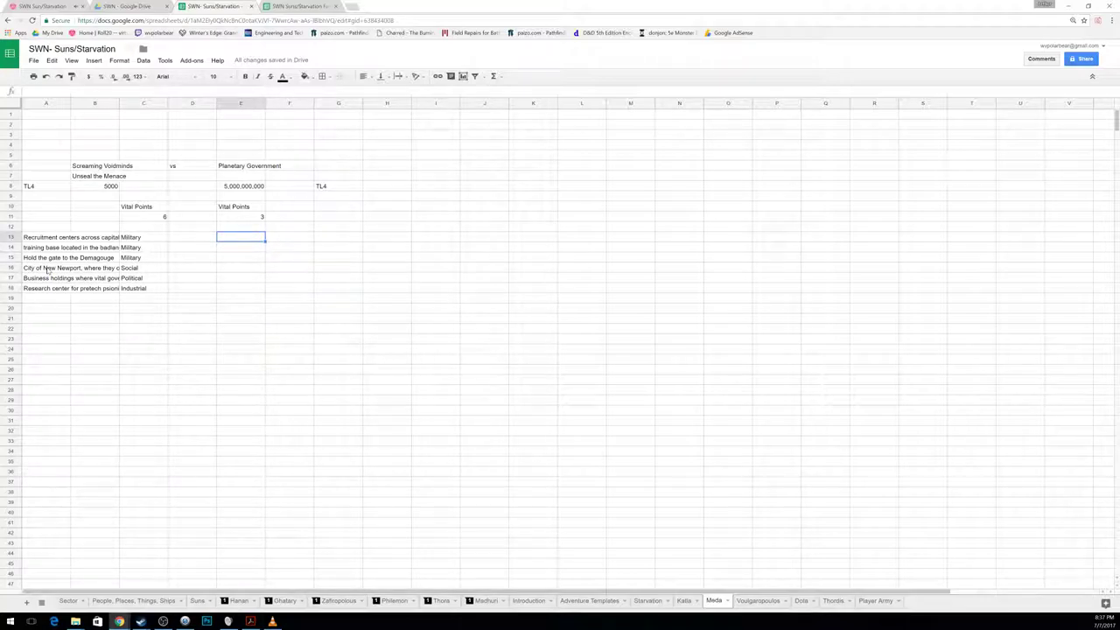
pyautogui.write('Military')
pyautogui.press('Tab')
pyautogui.write('Planet')
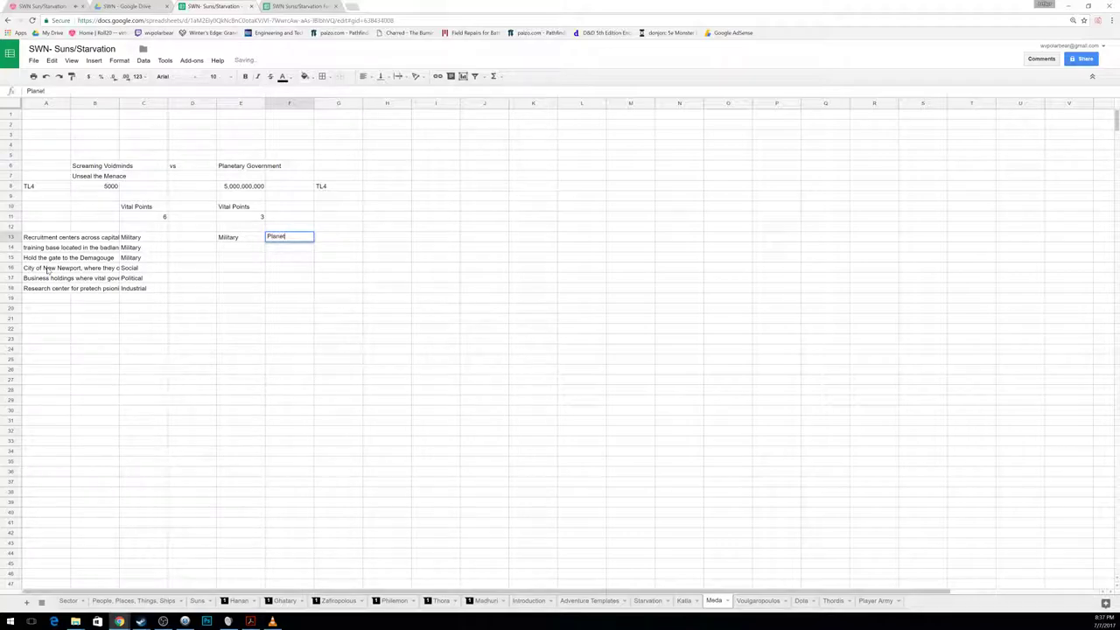
pyautogui.write('ary Commande')
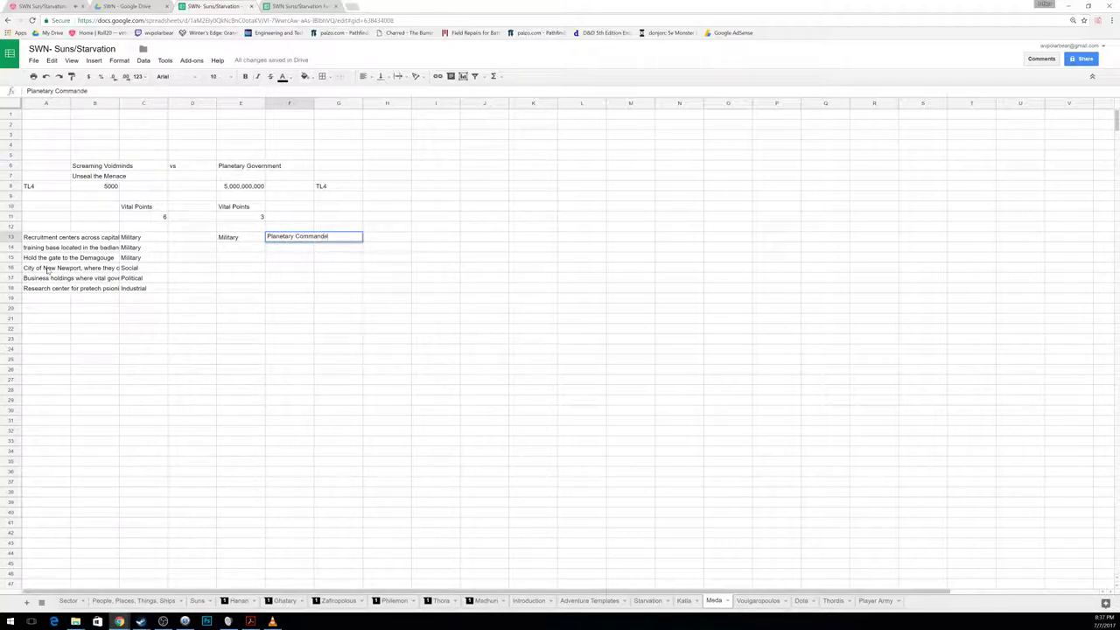
pyautogui.write('r Center')
pyautogui.press('Return')
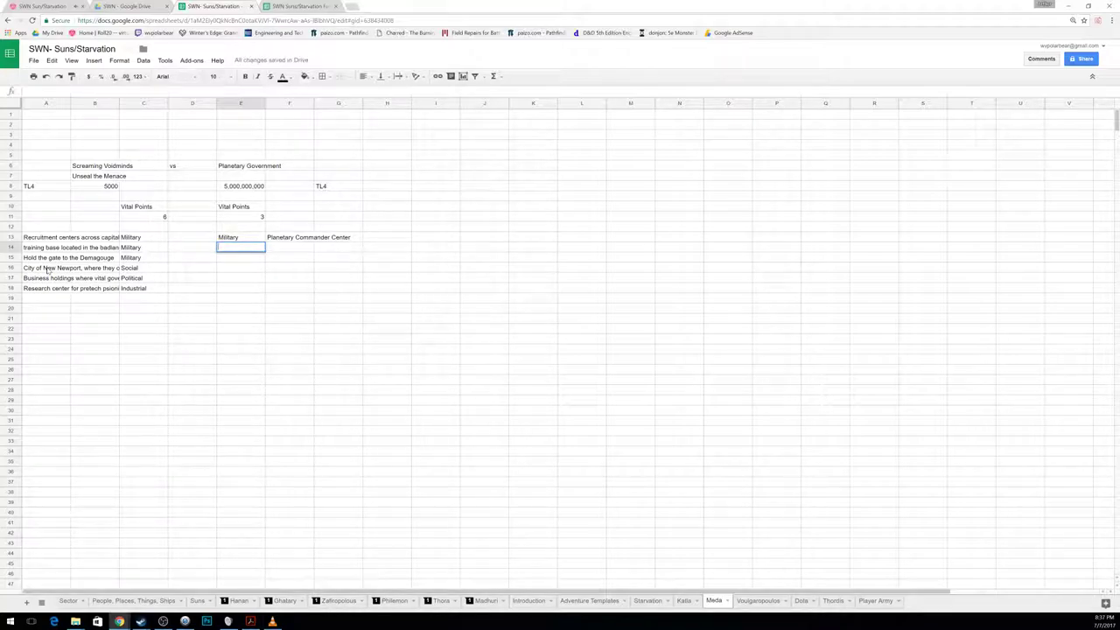
# Step: Add the Planetary Government's second Vital Point with "Industrial" in E14 and "Millions of skilled experts at shipbuildings and vehicle creation" in F14
pyautogui.write('Industrial')
pyautogui.press('Tab')
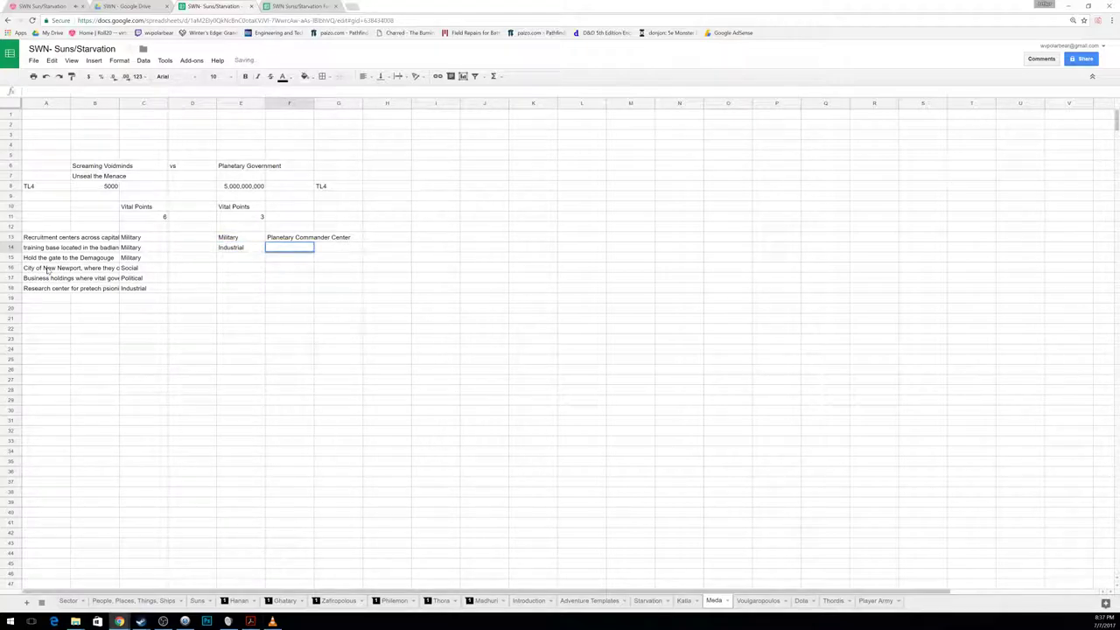
pyautogui.write('Millions of sk')
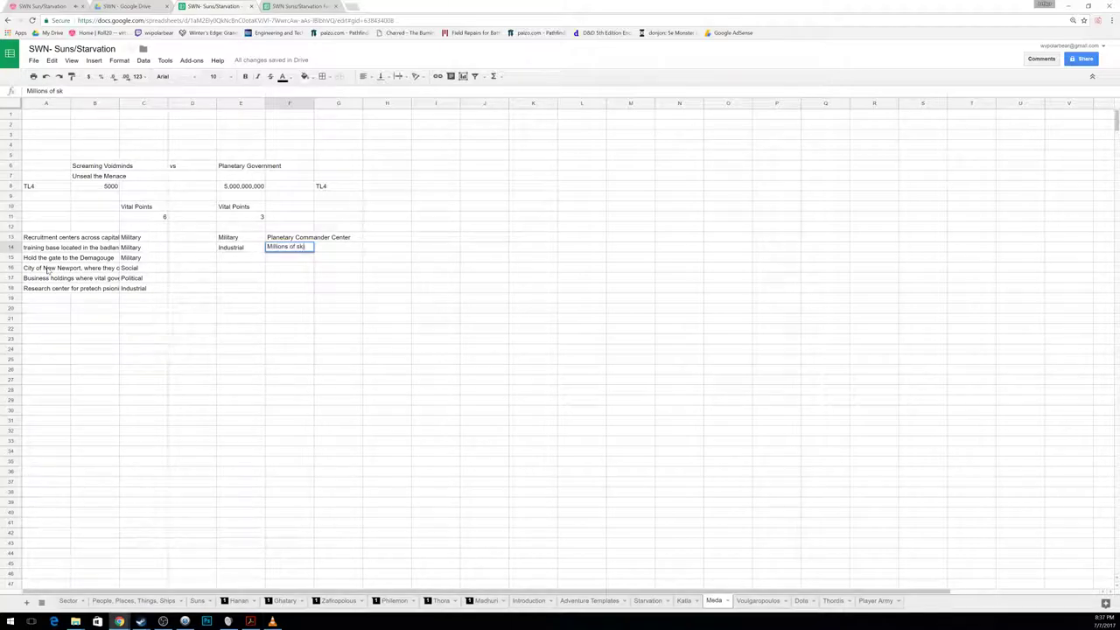
pyautogui.write('illed experts at shipbuilding')
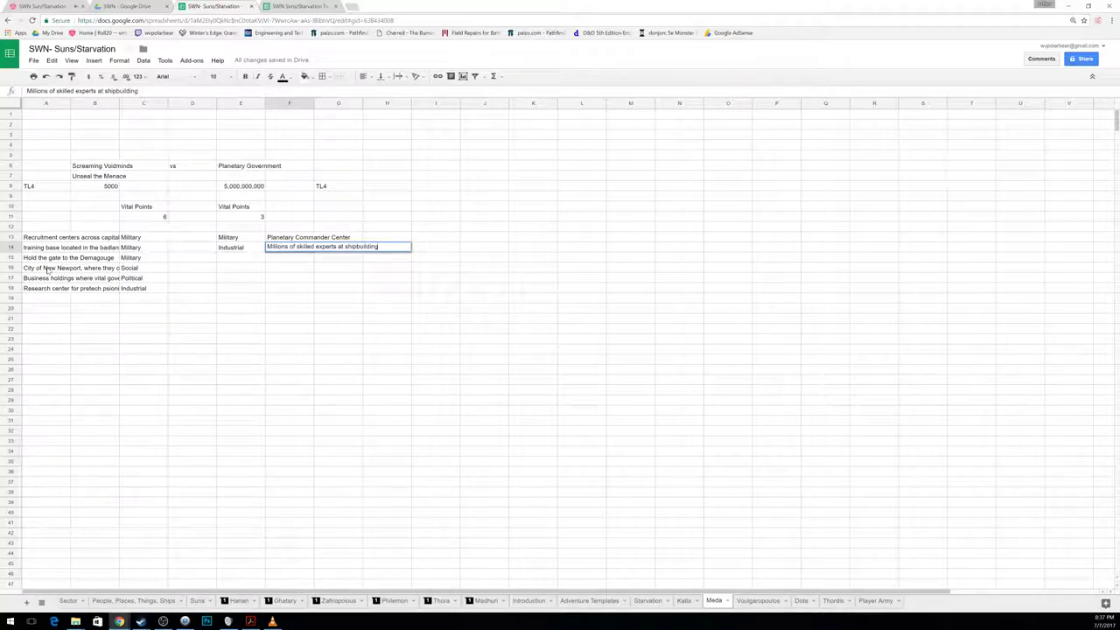
pyautogui.write('s and vehicle creation')
pyautogui.press('Return')
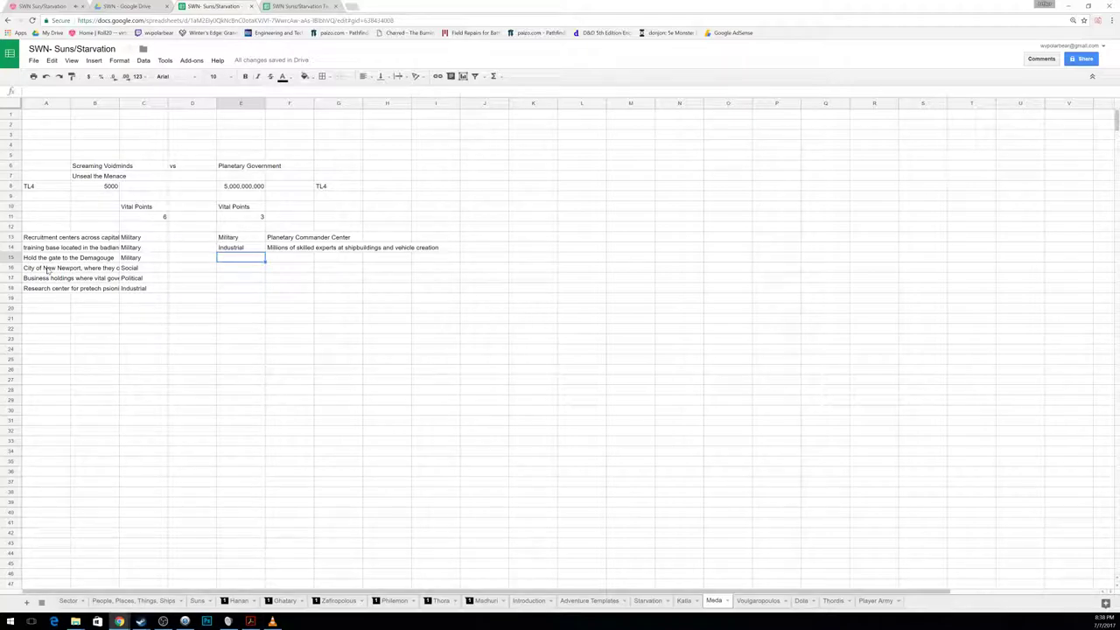
# Step: Add the Planetary Government's third Vital Point with "Political" in E15 and "Government has paid for the loyalty of the gate-surrounding nobility" in F15
pyautogui.write('Political')
pyautogui.press('Return')
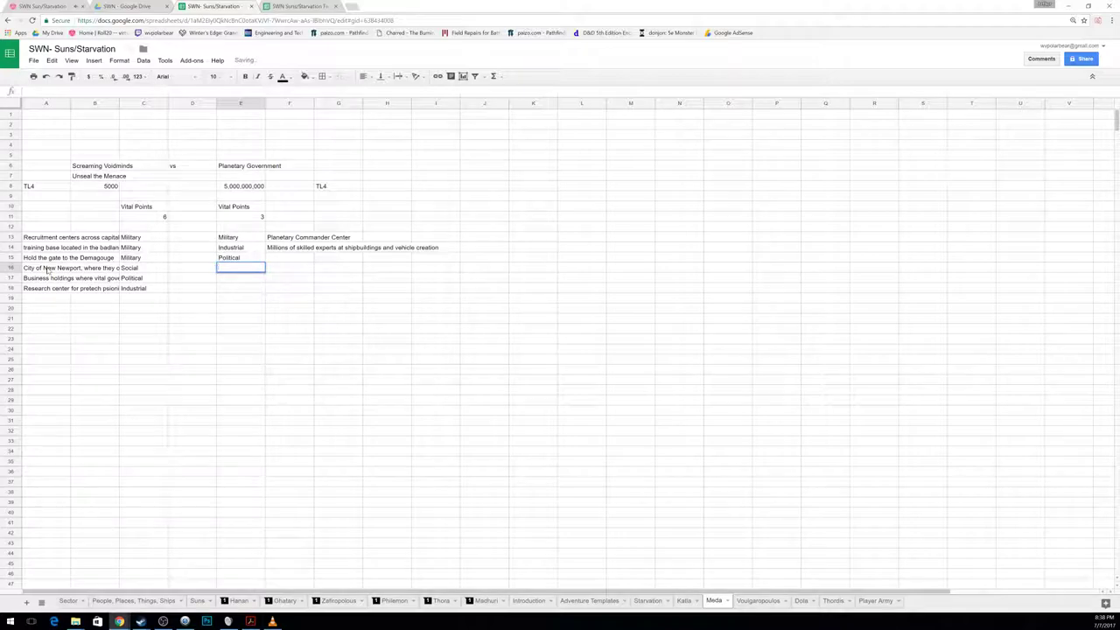
pyautogui.press('Right')
pyautogui.press('Up')
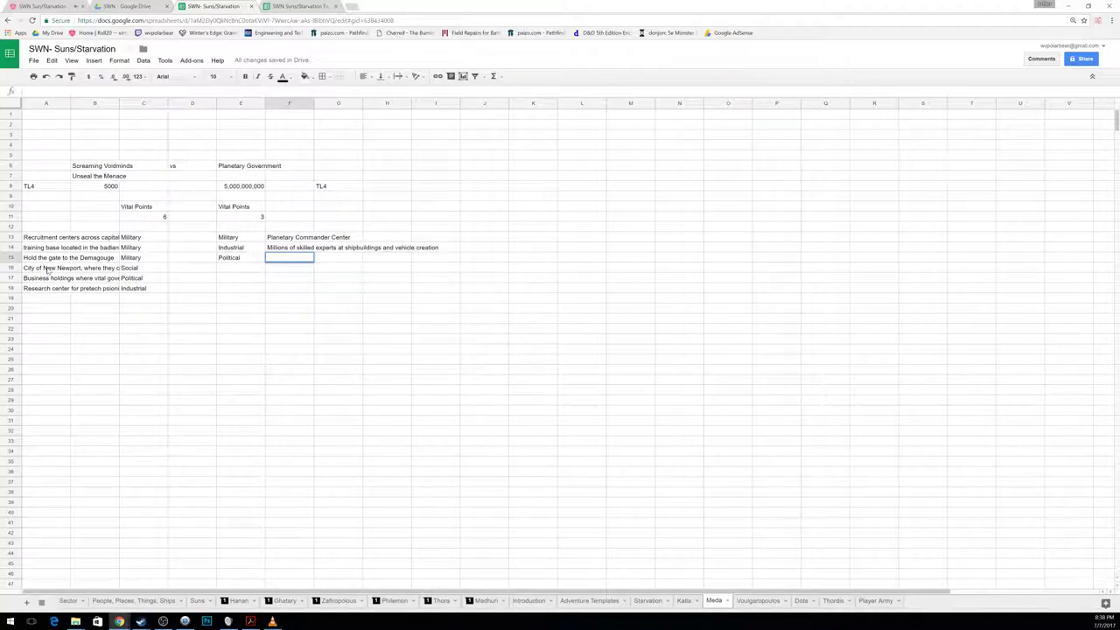
pyautogui.write('Loa')
pyautogui.press('BackSpace')
pyautogui.write('Government has paid ofr')
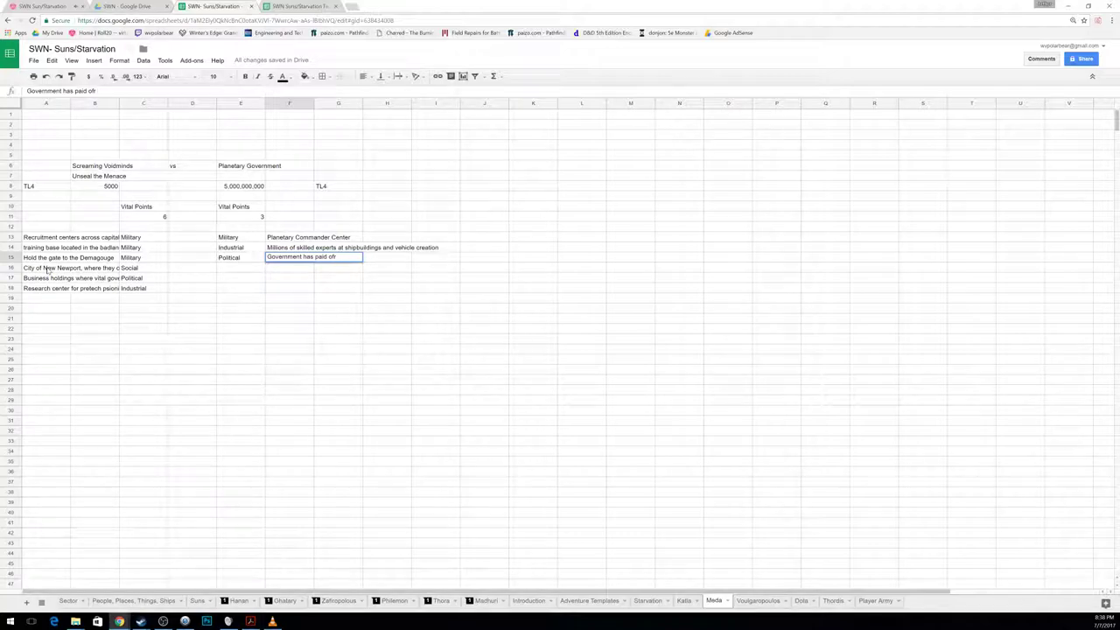
pyautogui.write(' the loyalty of the gate')
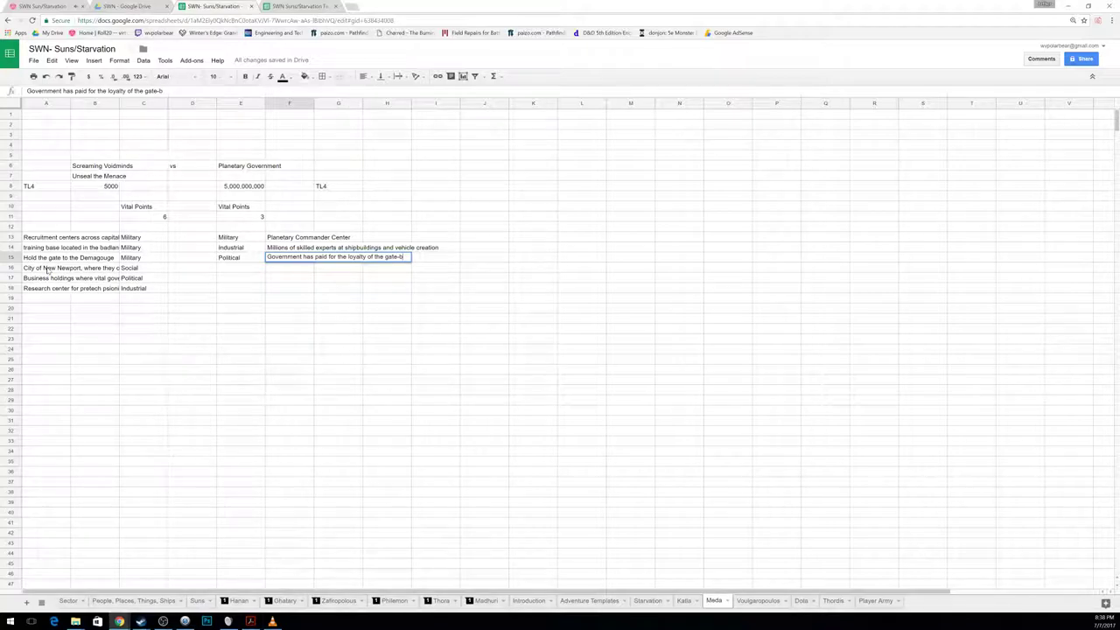
pyautogui.write('-surrounding nobi')
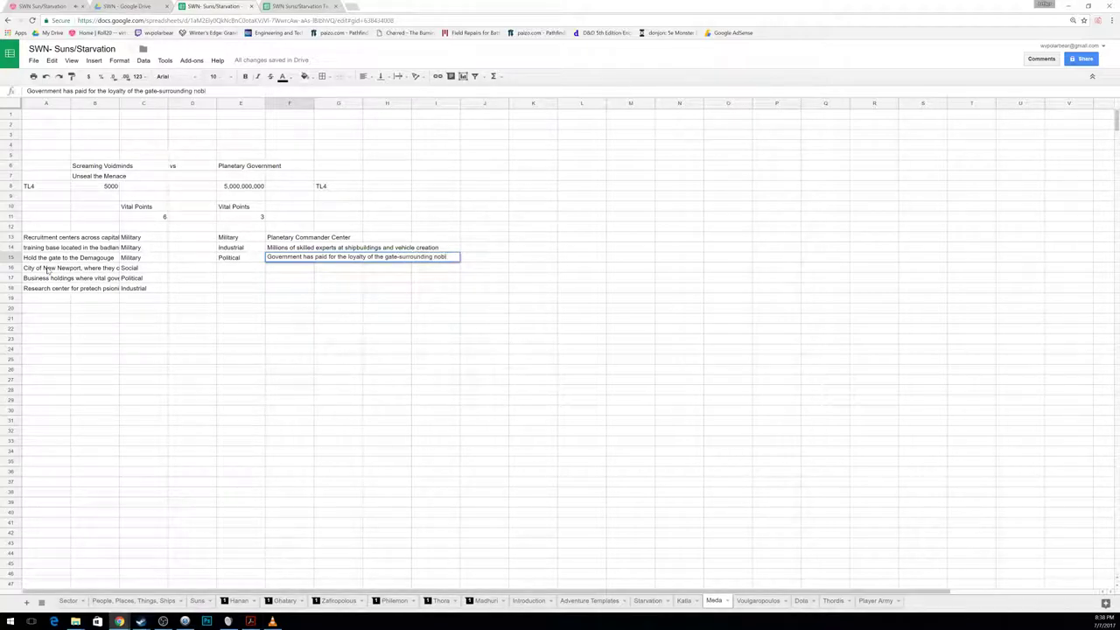
pyautogui.write('lity')
pyautogui.press('Return')
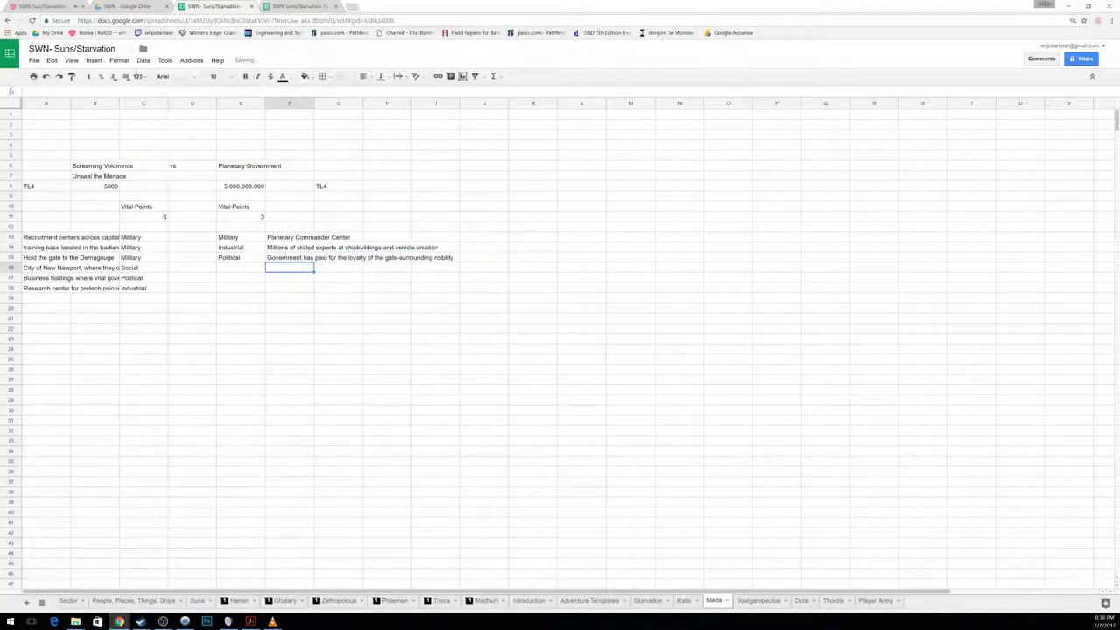
# Step: On the Thordis sheet, add the Pretech Cultists' first Vital Point with "Military" in C14 and "Shield Generator" in A14
pyautogui.click(758, 600)
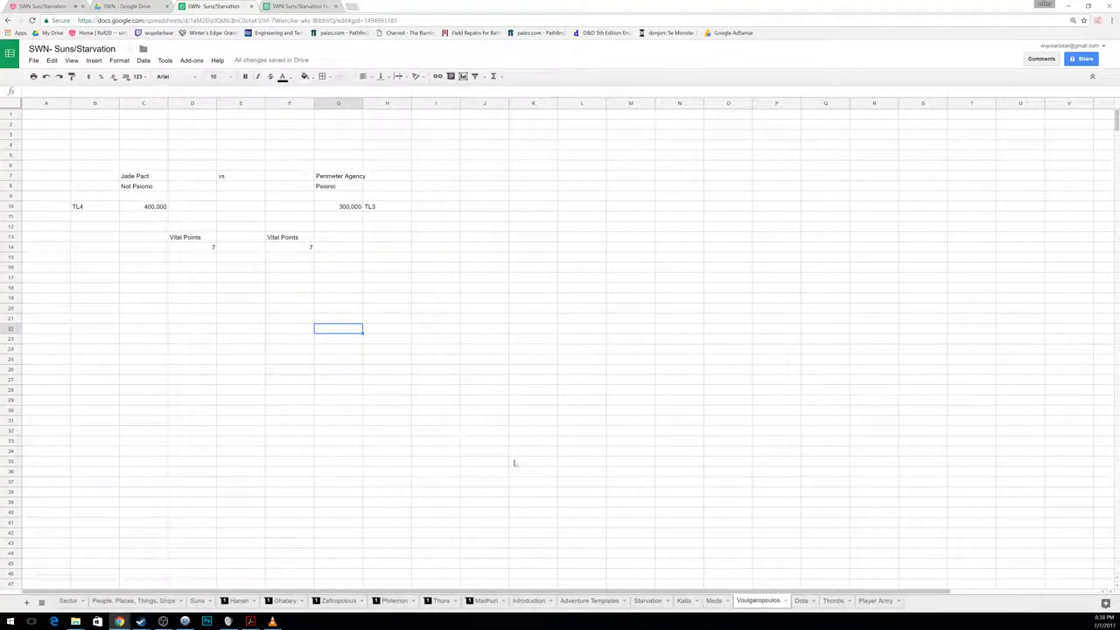
pyautogui.click(824, 601)
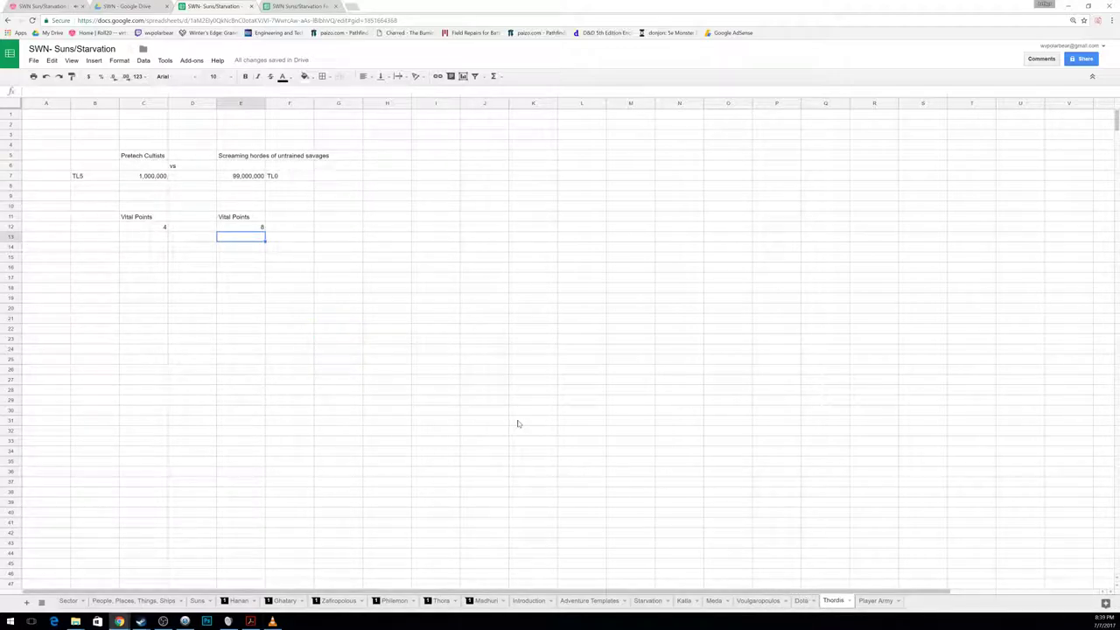
pyautogui.click(135, 249)
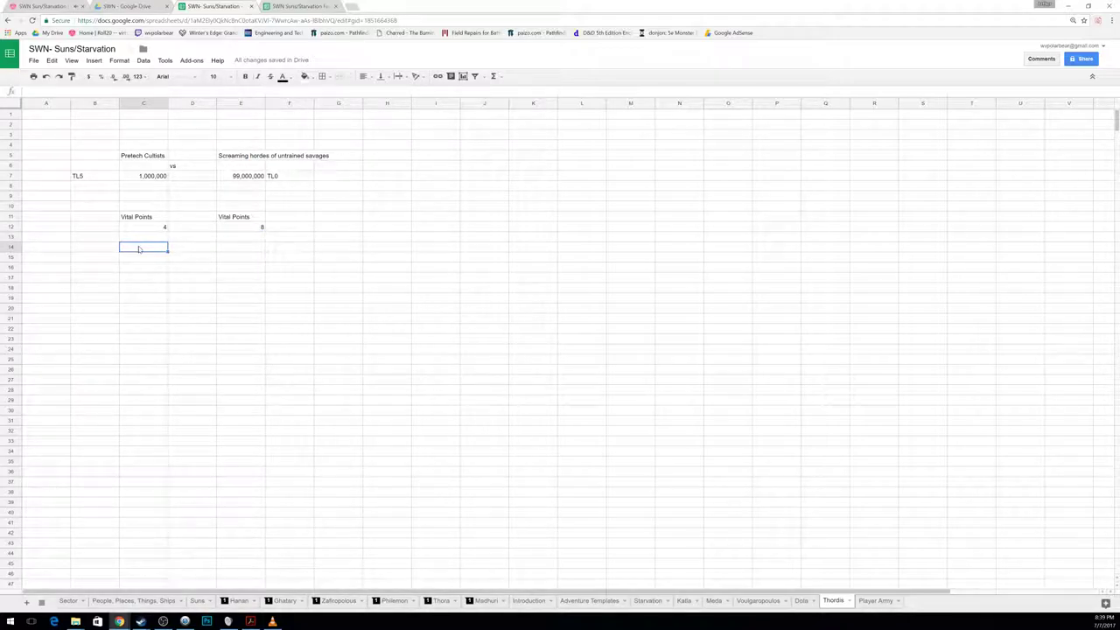
pyautogui.write('Military')
pyautogui.press('Left')
pyautogui.press('Left')
pyautogui.write('Sh')
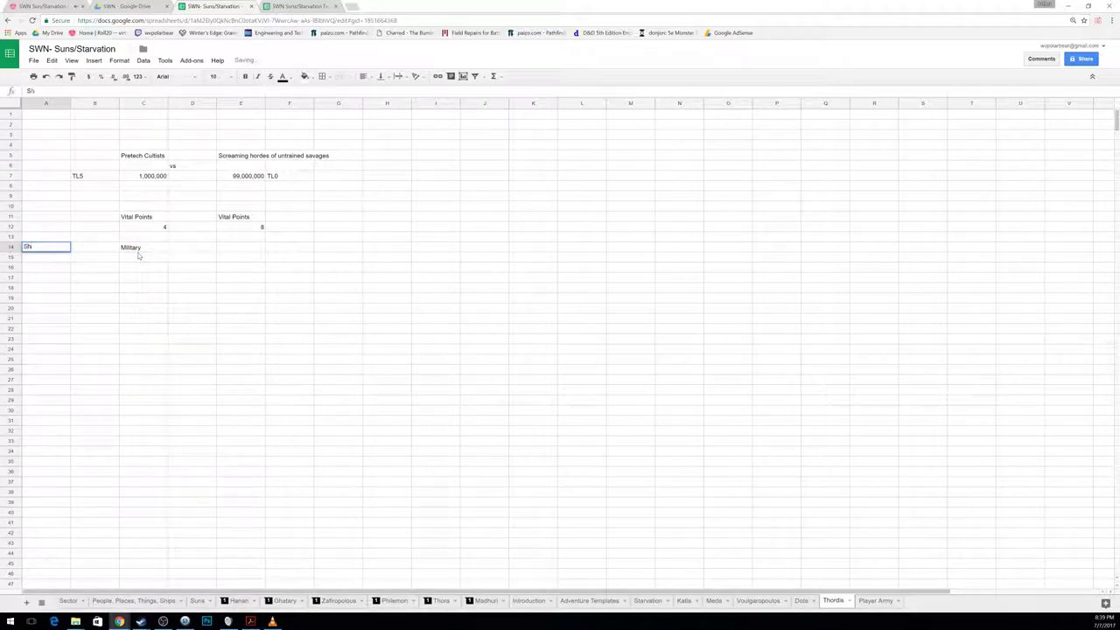
pyautogui.write('ield Generator')
pyautogui.press('Return')
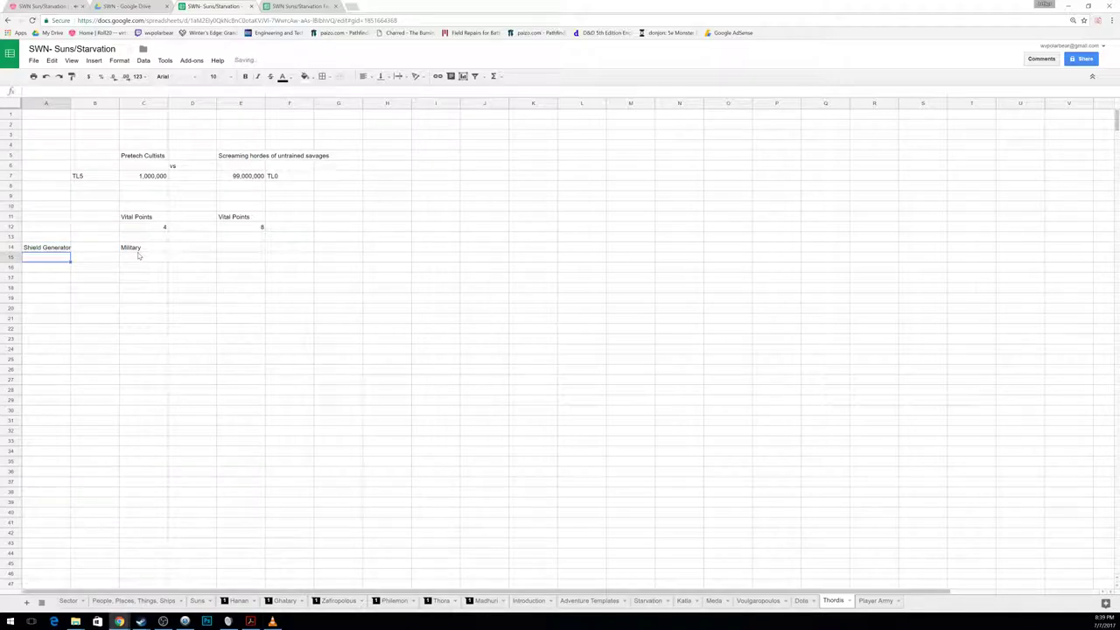
# Step: Add the Pretech Cultists' second Vital Point with "Industrial" in C15 and "Pretech junk processing facility" in A15
pyautogui.click(139, 255)
pyautogui.write('Ind')
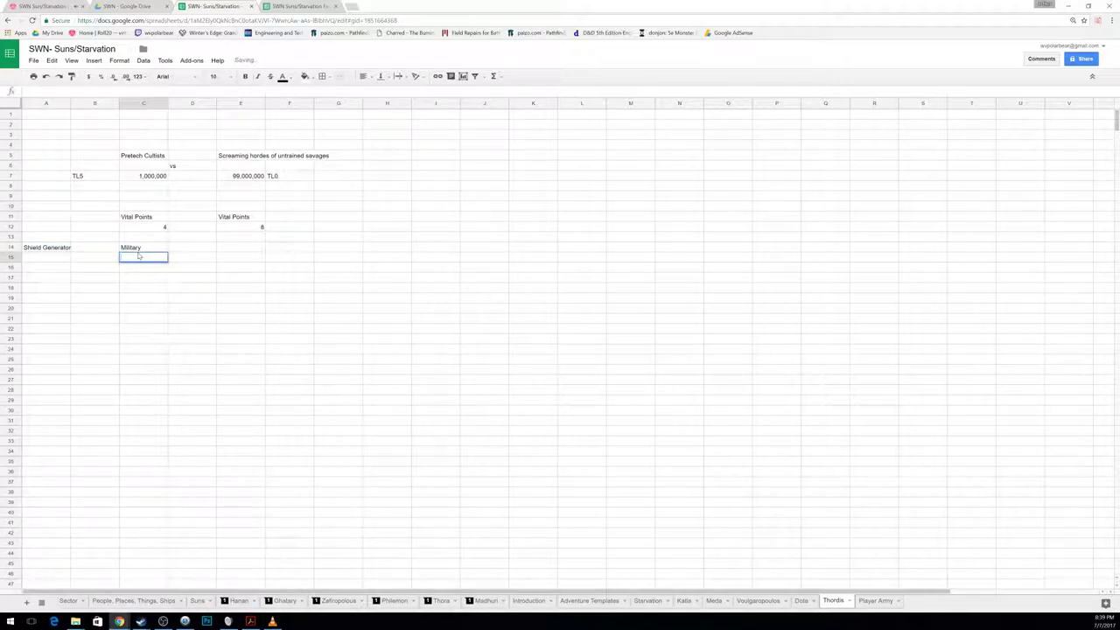
pyautogui.write('ustrial')
pyautogui.press('Return')
pyautogui.press('Left')
pyautogui.press('Left')
pyautogui.press('Up')
pyautogui.write('Pretech junk processing facility')
pyautogui.press('Return')
# Step: Add the Pretech Cultists' third Vital Point with "Social" in C16 and "Golden City - their capital utopia" in A16
pyautogui.press('Right')
pyautogui.press('Right')
pyautogui.write('S')
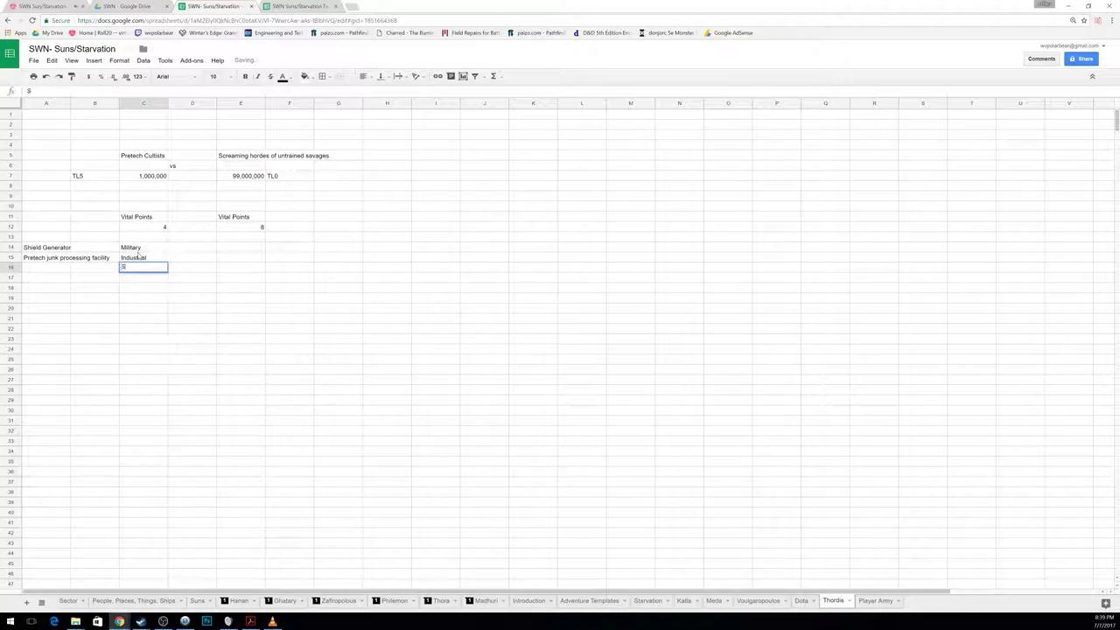
pyautogui.write('ocial')
pyautogui.press('Left')
pyautogui.press('Left')
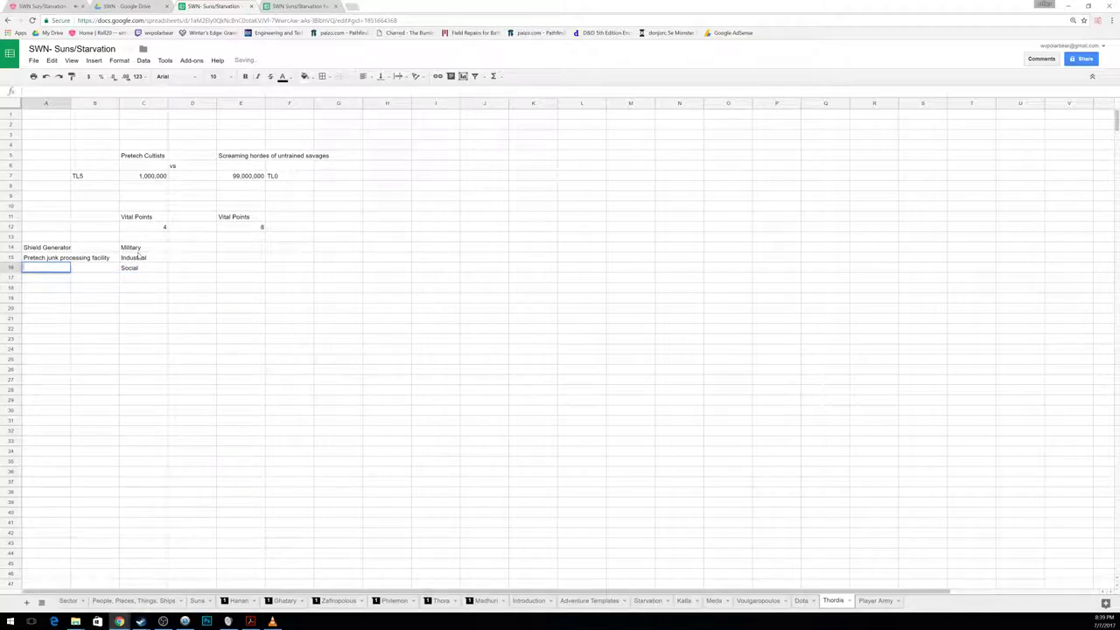
pyautogui.write('Golden City -')
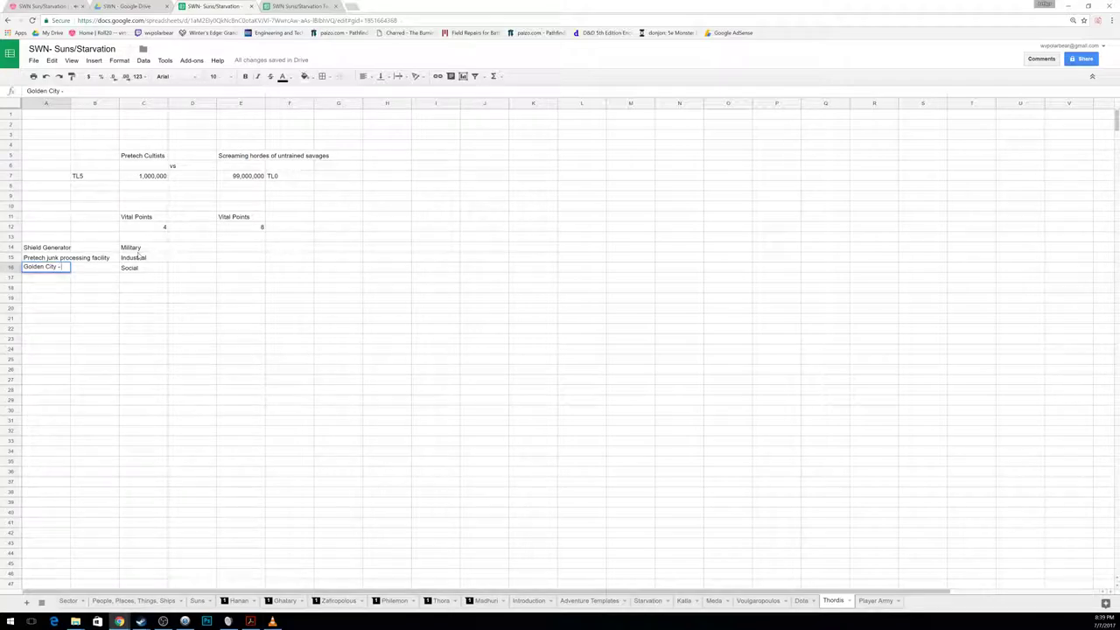
pyautogui.write(' their capital utopia')
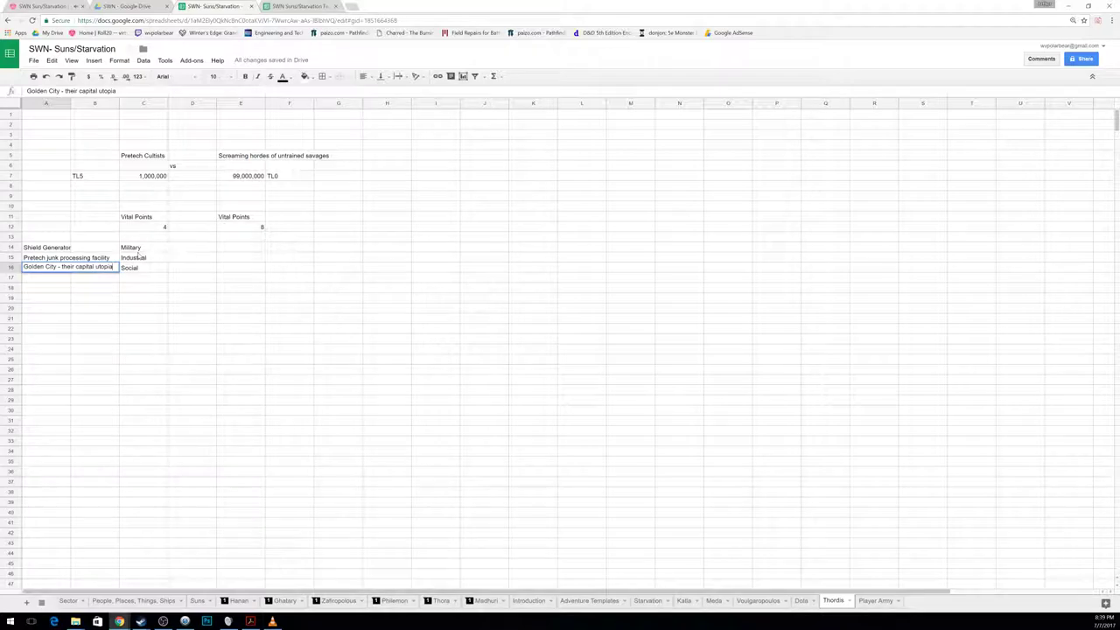
pyautogui.press('Return')
# Step: Enter "Political" in C17 and describe it in A17 with text beginning "Will of the People to not kill all the"
pyautogui.press('Right')
pyautogui.press('Right')
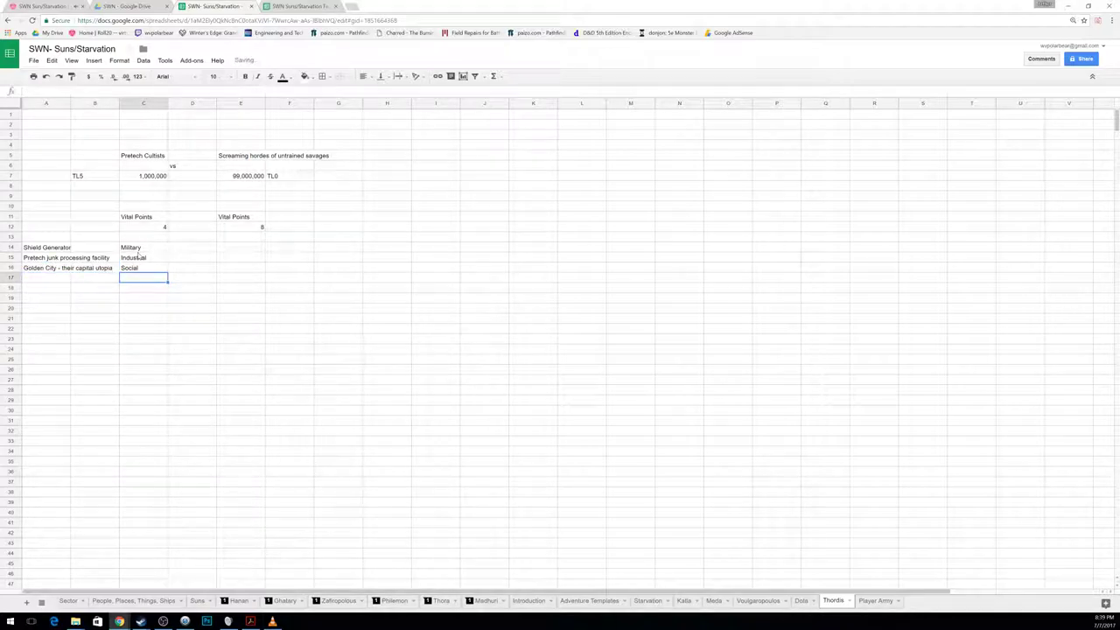
pyautogui.write('Poilitical')
pyautogui.press('Return')
pyautogui.press('Left')
pyautogui.press('Left')
pyautogui.press('Up')
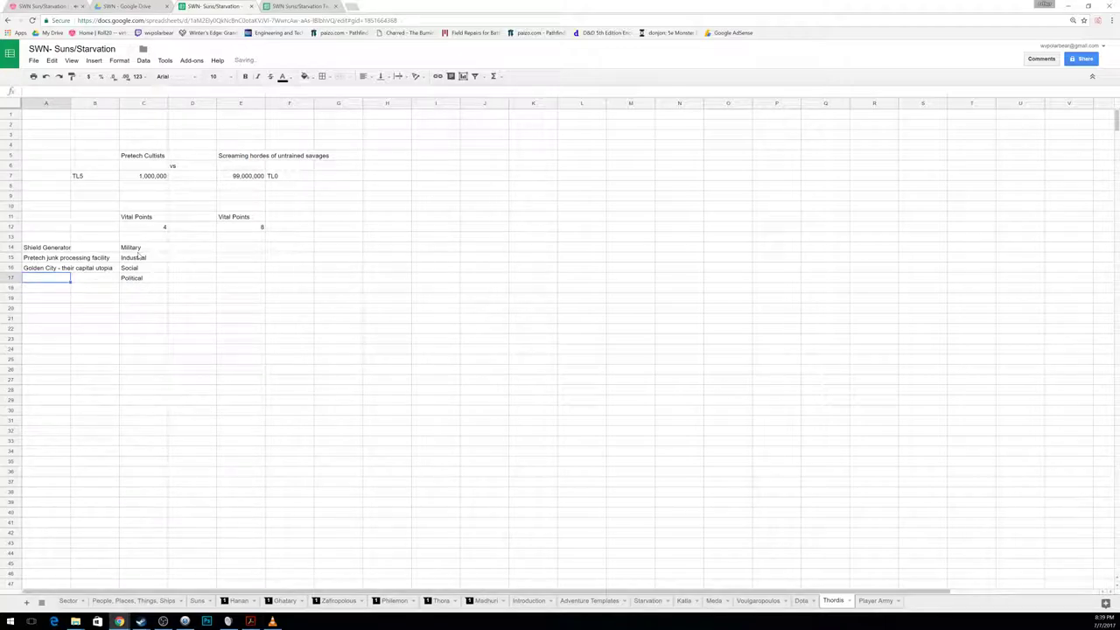
pyautogui.write('Will of the People lo')
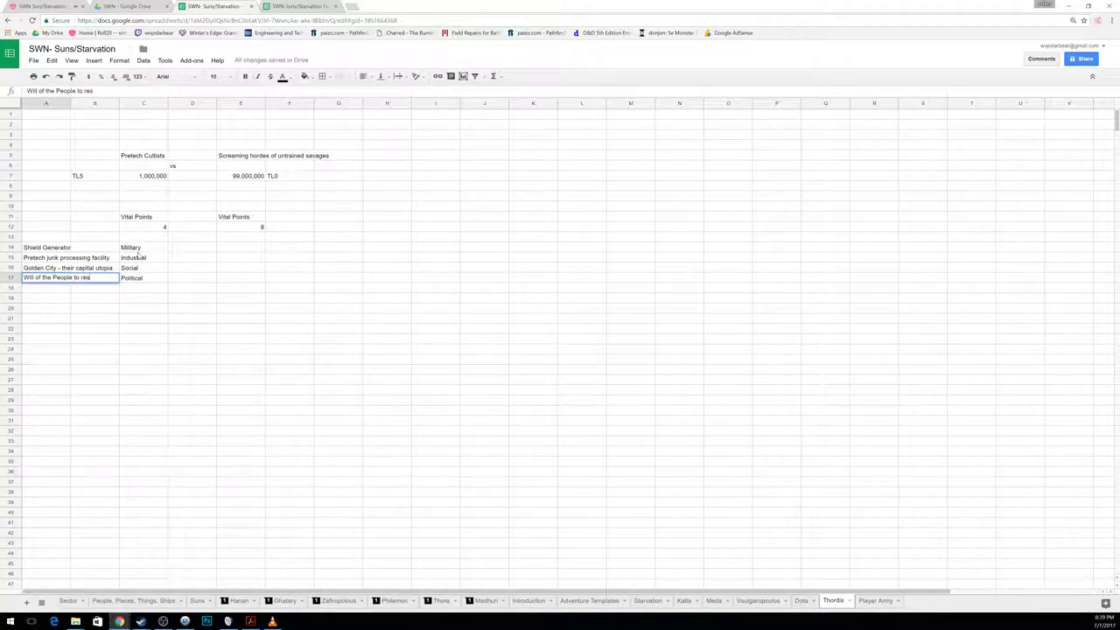
pyautogui.write(' not')
pyautogui.write(' kill all all the people')
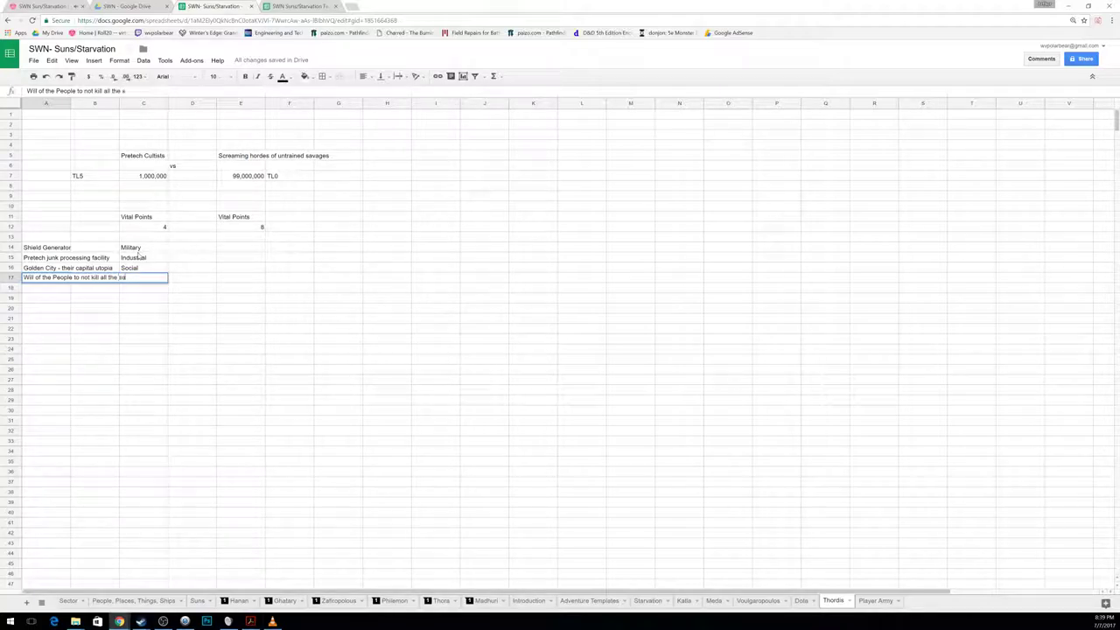
pyautogui.press('Return')
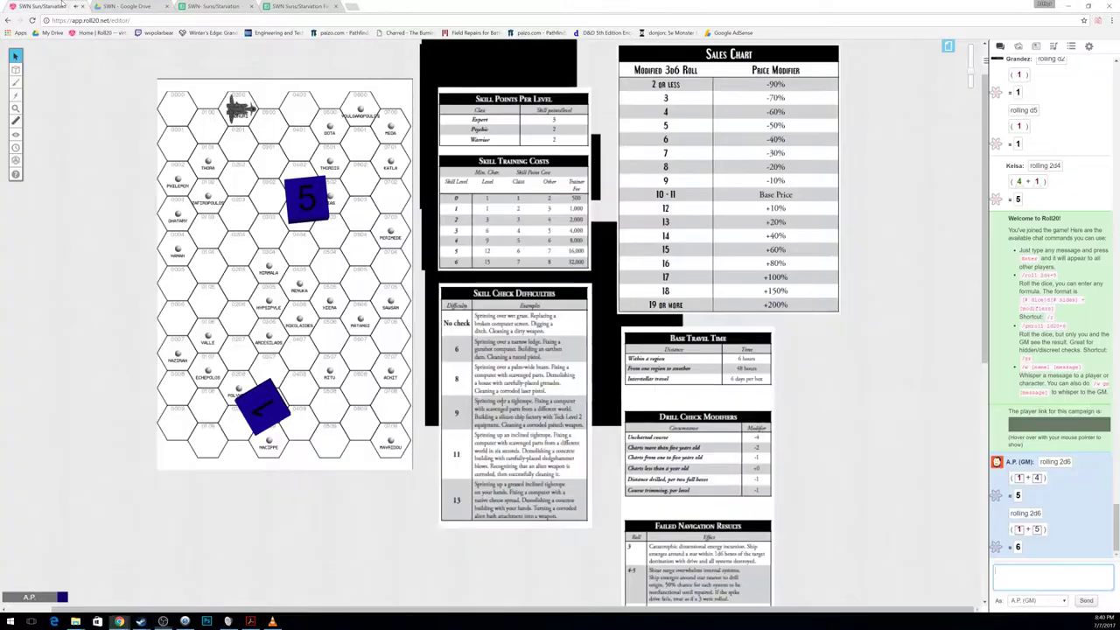
# Step: Switch to the Roll20 sector map and outline the northwest hexes around Thora, Philemon, Ghatary and Hanan with a dark blue polygon
pyautogui.click(49, 6)
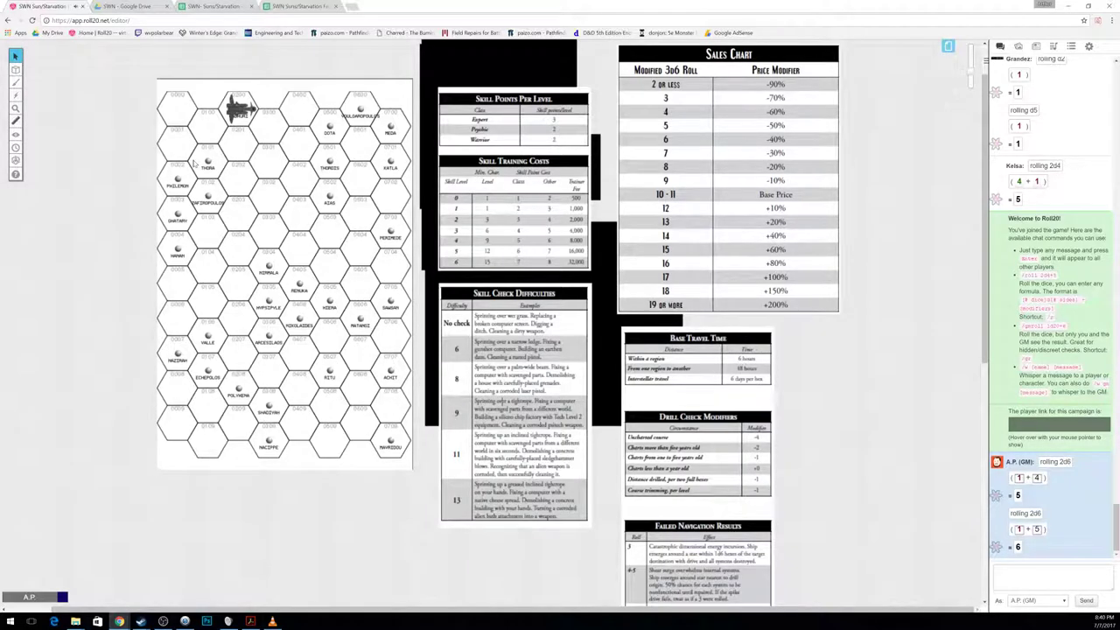
pyautogui.moveTo(192, 161); pyautogui.dragTo(240, 215)
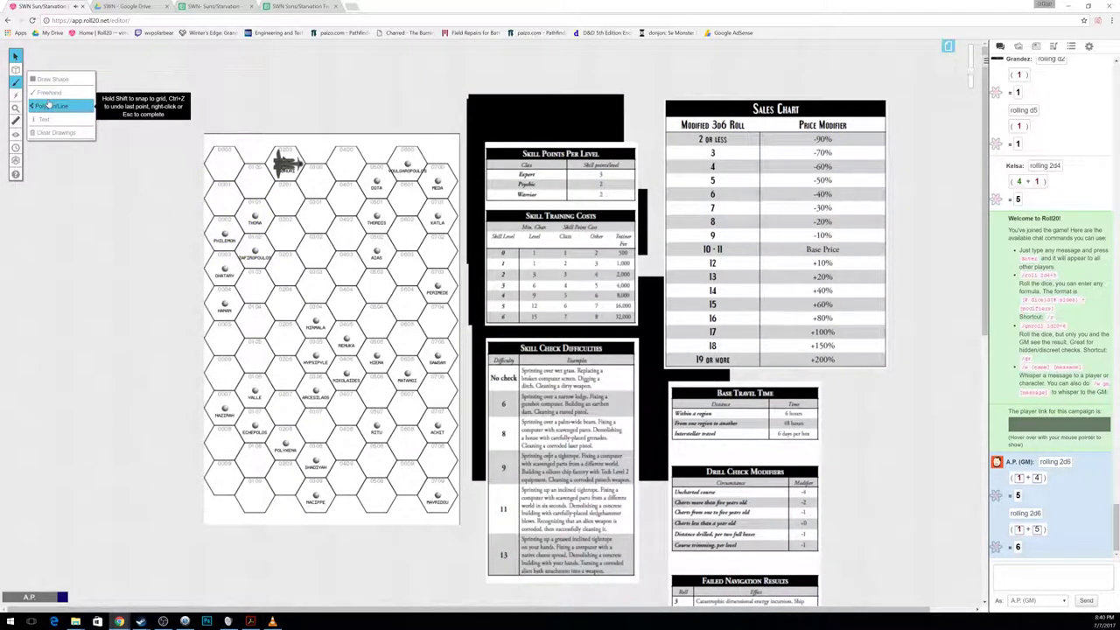
pyautogui.click(42, 94)
pyautogui.click(220, 150)
pyautogui.click(316, 148)
pyautogui.click(287, 319)
pyautogui.click(208, 321)
pyautogui.click(219, 153)
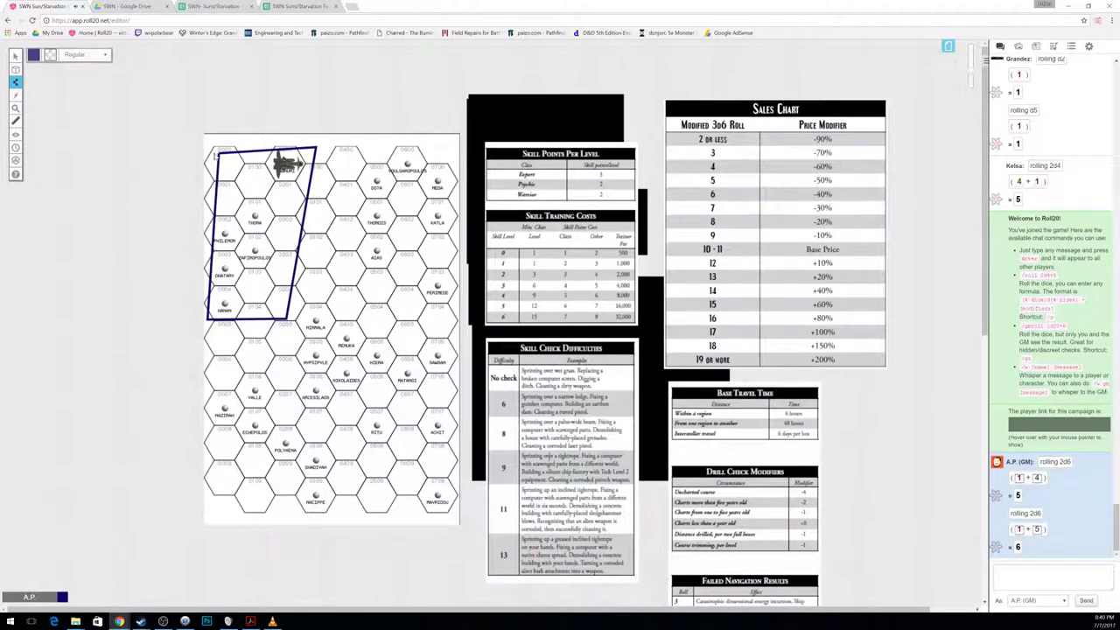
# Step: Outline the northeast worlds from Voulgaropoulos and Meda down to Perimede with an orange polygon, then return to the selection tool
pyautogui.moveTo(17, 78)
pyautogui.click(34, 55)
pyautogui.click(35, 74)
pyautogui.moveTo(348, 171); pyautogui.dragTo(390, 138)
pyautogui.click(446, 142)
pyautogui.click(457, 194)
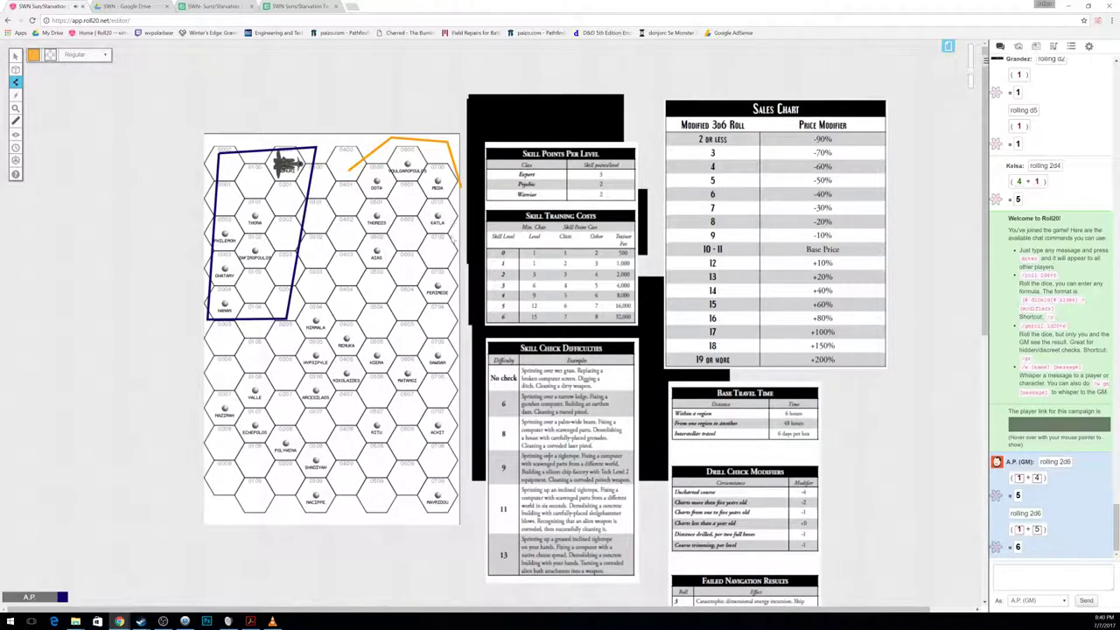
pyautogui.click(454, 306)
pyautogui.click(411, 319)
pyautogui.click(344, 235)
pyautogui.click(349, 172)
pyautogui.click(15, 55)
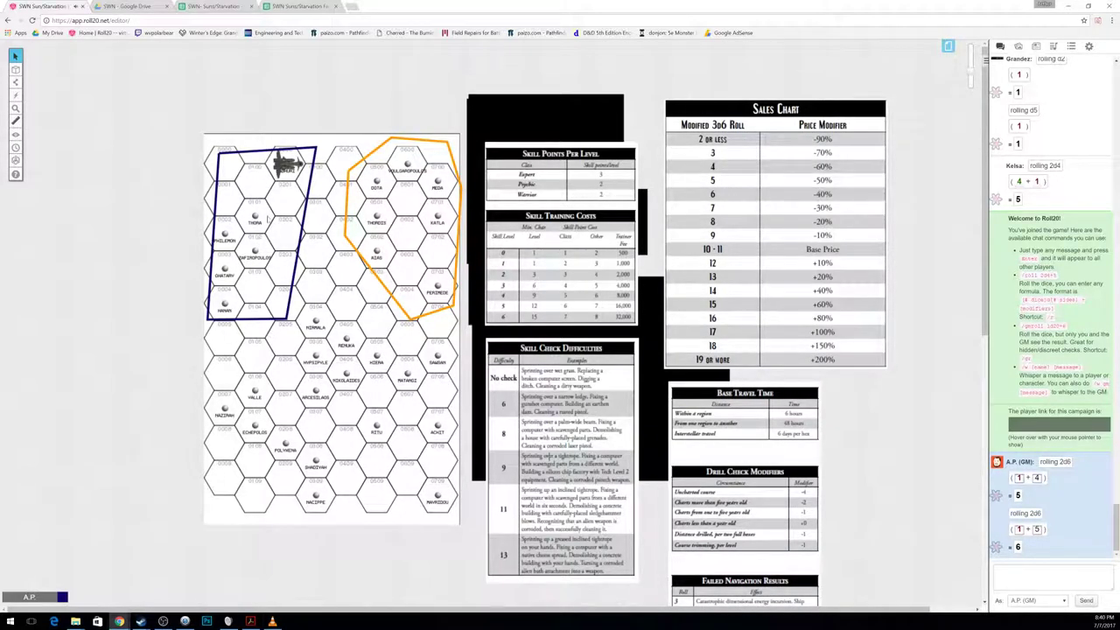
# Step: Return to the Thordis sheet and add the savages' first Vital Point: "Military" in E14, "Recruitment camp at the Lust Pits" in F14
pyautogui.click(214, 6)
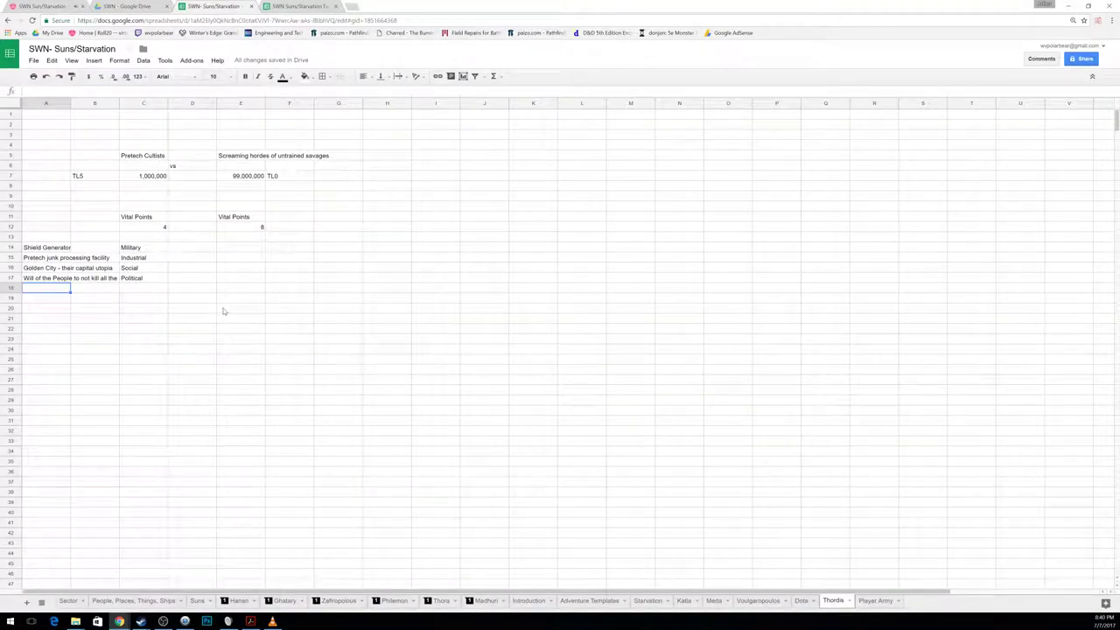
pyautogui.click(228, 248)
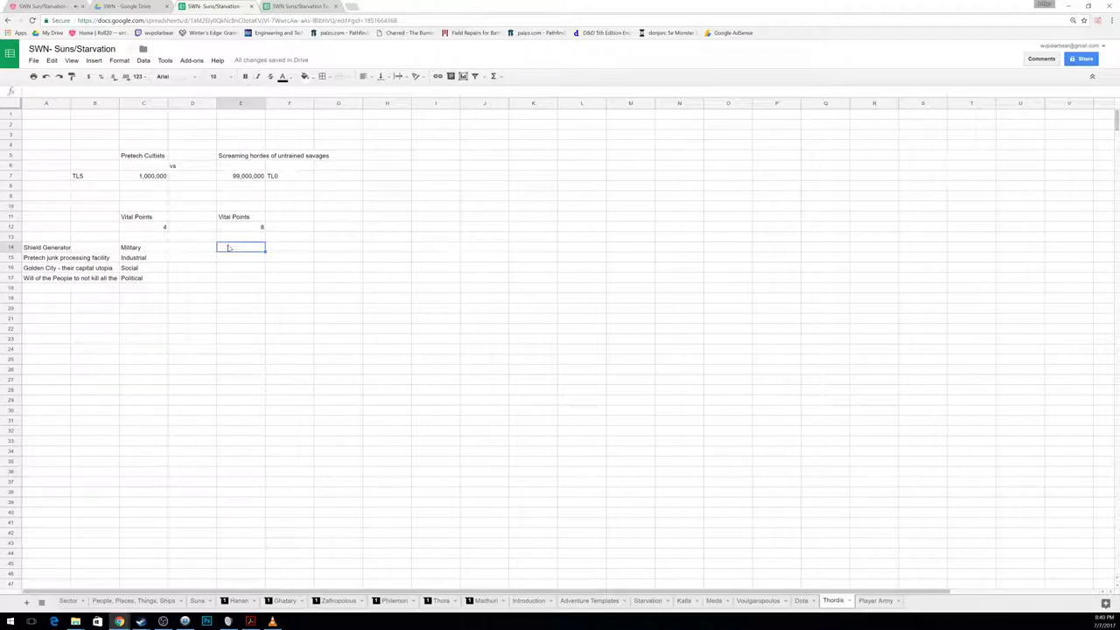
pyautogui.hotkey('alt', 'Tab')
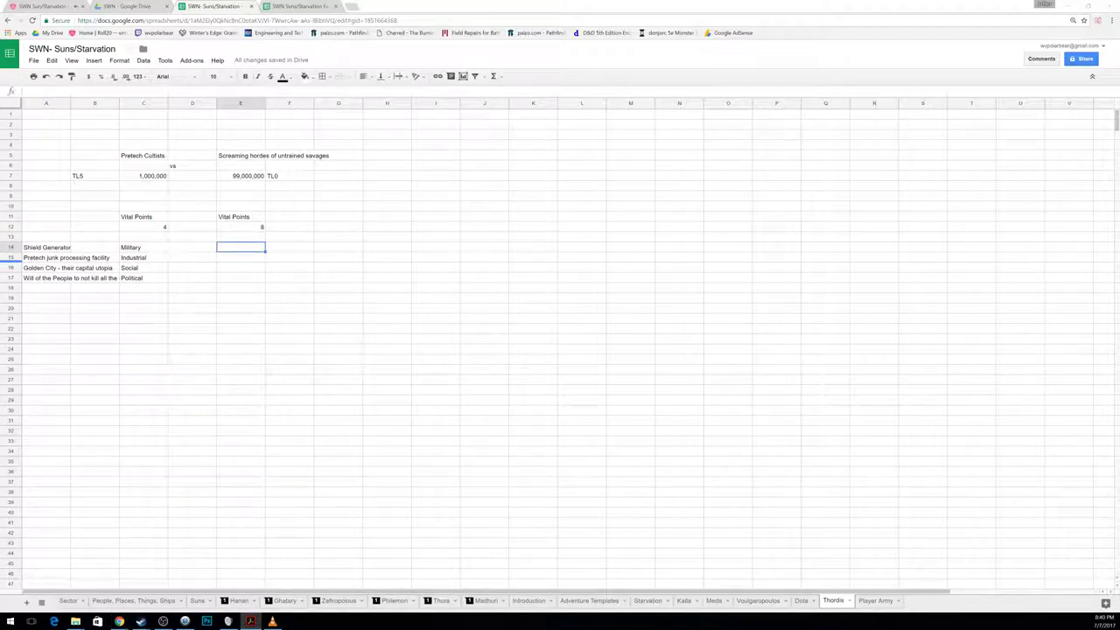
pyautogui.hotkey('alt', 'Tab')
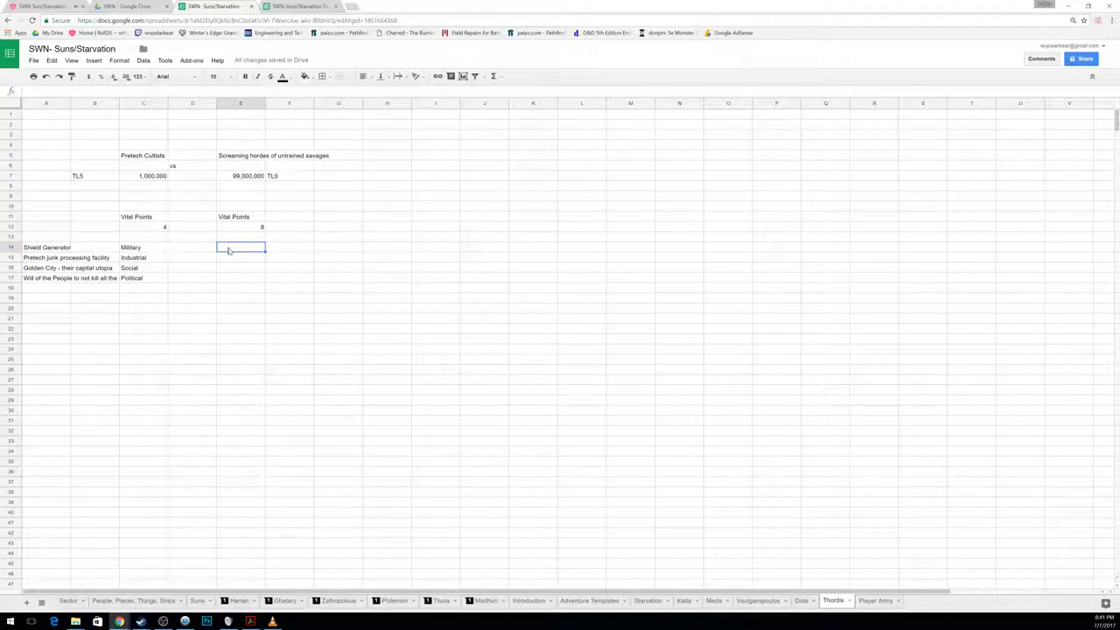
pyautogui.write('Military')
pyautogui.press('Tab')
pyautogui.write('Racruitment camp at the ius')
pyautogui.press('BackSpace')
pyautogui.press('BackSpace')
pyautogui.press('BackSpace')
pyautogui.press('BackSpace')
pyautogui.press('BackSpace')
pyautogui.press('BackSpace')
pyautogui.press('BackSpace')
pyautogui.write('Lust Pits')
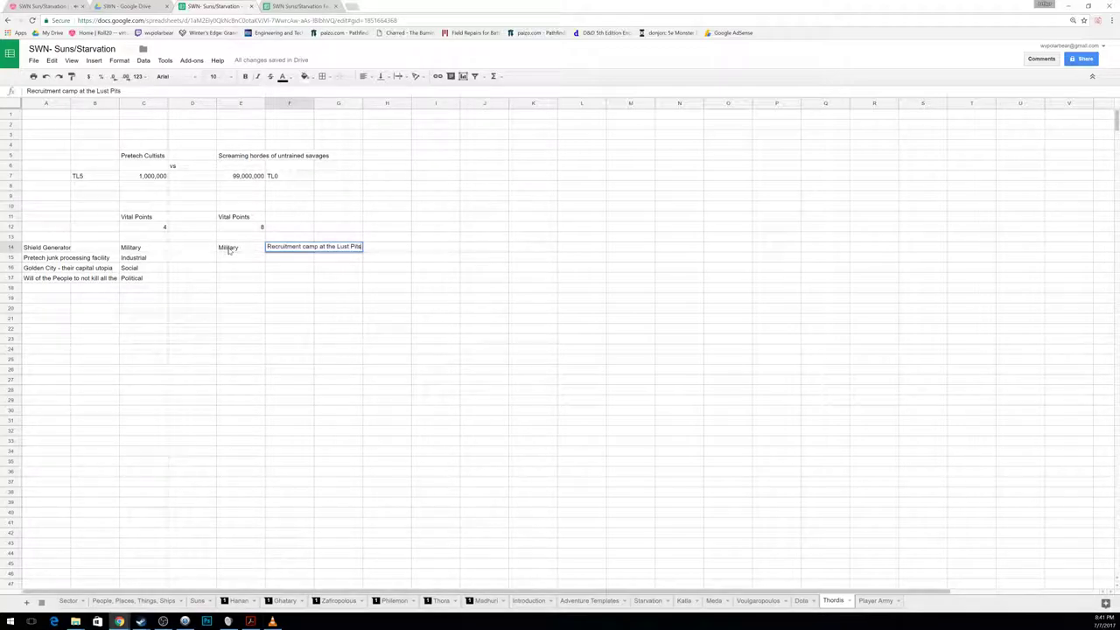
pyautogui.press('Return')
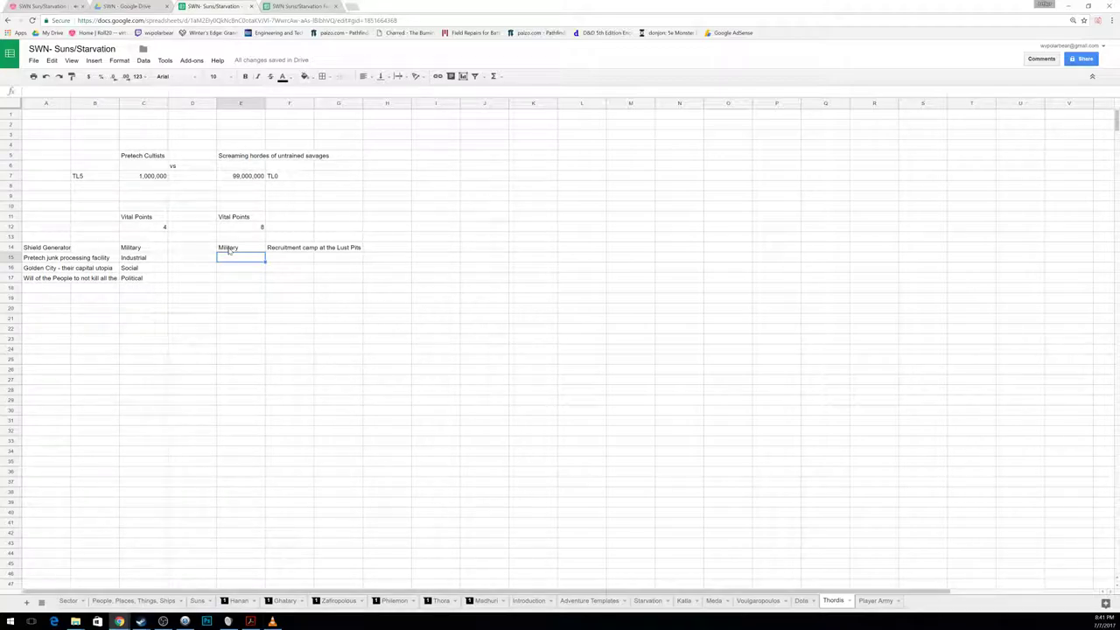
# Step: Add the savages' second Vital Point with "Military" in E15 and "Barricade around the Golden City" in F15
pyautogui.write('Military')
pyautogui.press('Tab')
pyautogui.press('Return')
pyautogui.write('B')
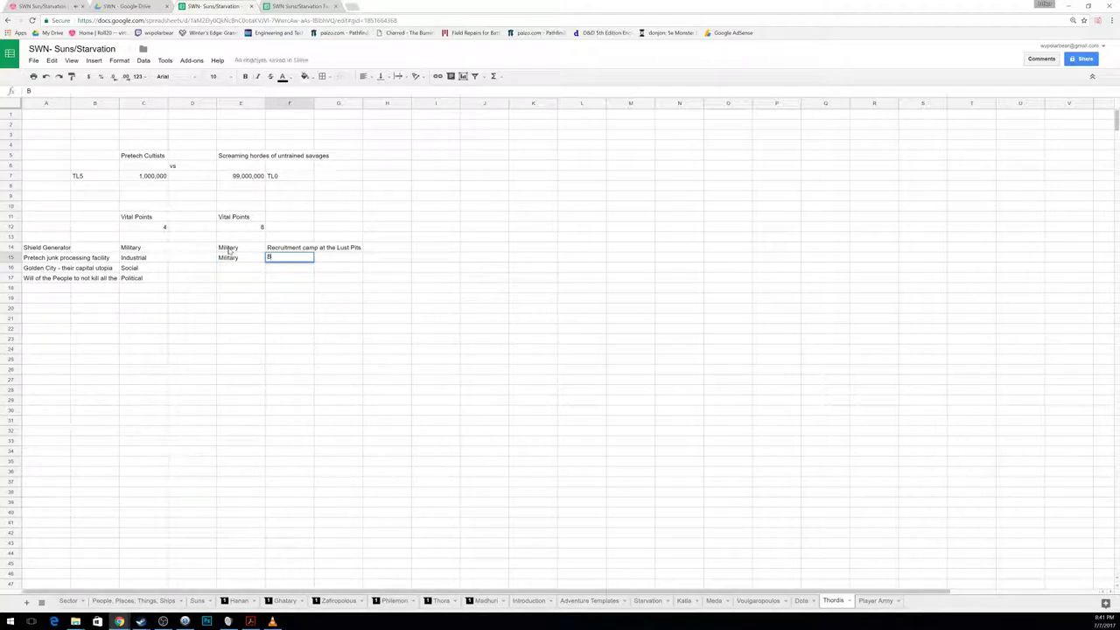
pyautogui.write('arricade around the')
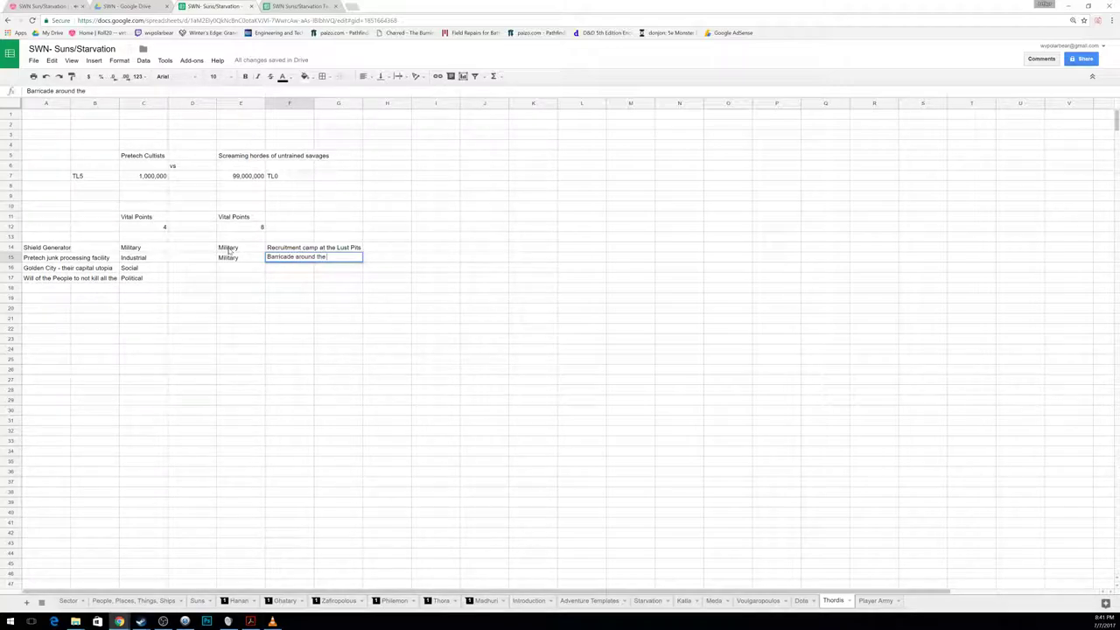
pyautogui.write(' Golden cityty')
pyautogui.press('Return')
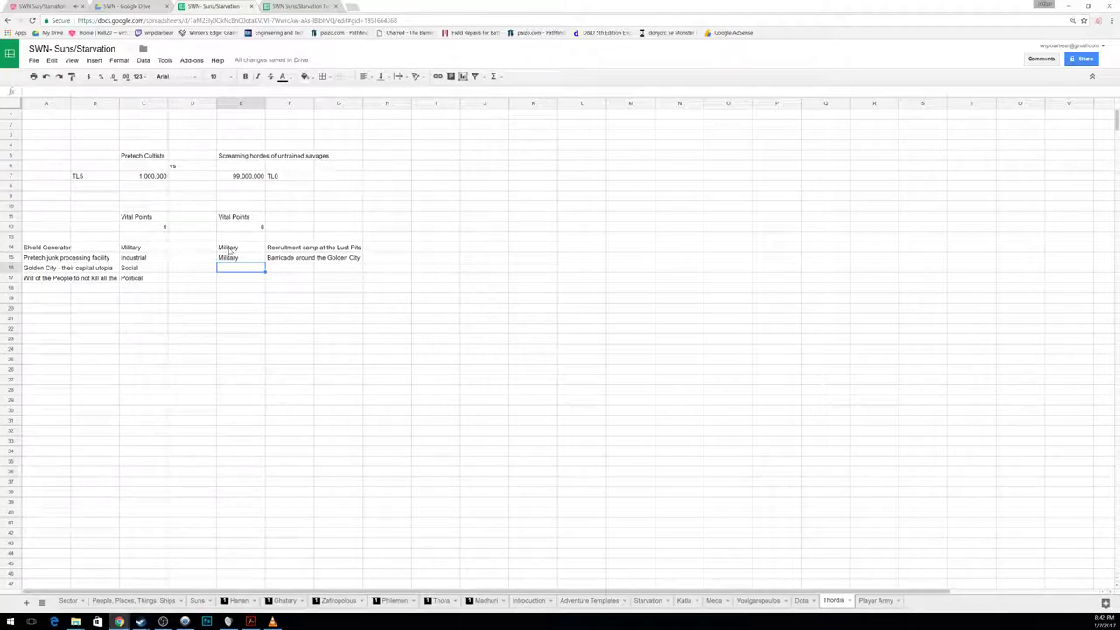
# Step: Add the savages' third Vital Point: "Military" in E16 and "Newly erected strongpoint of catapults that are constantly throwing rocks at the shield" in F16
pyautogui.write('Military')
pyautogui.press('Return')
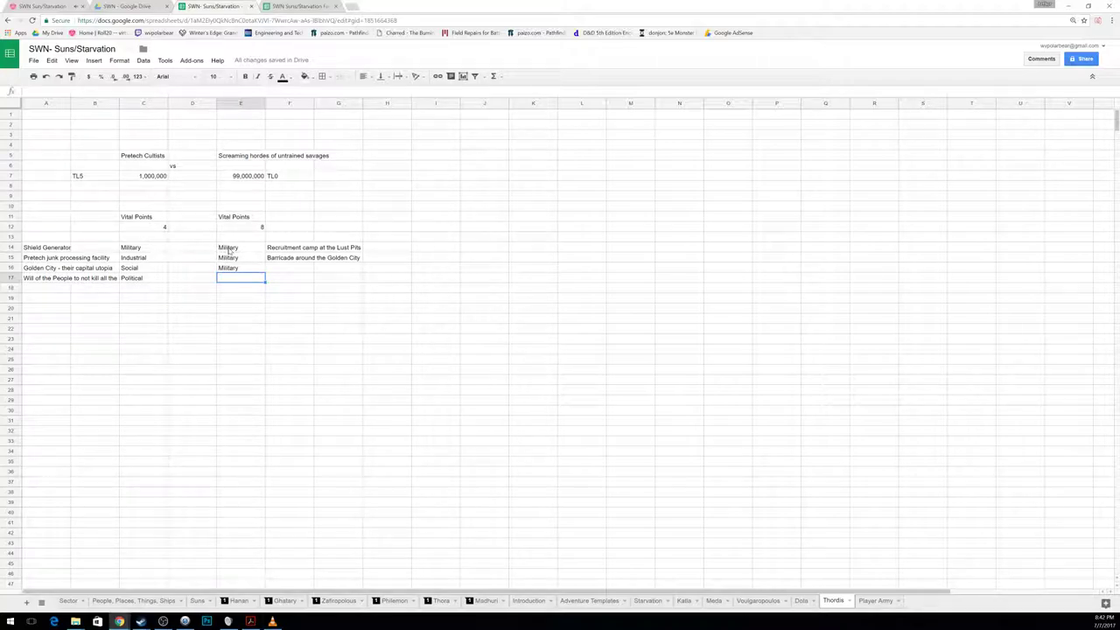
pyautogui.press('Up')
pyautogui.press('Right')
pyautogui.write('New')
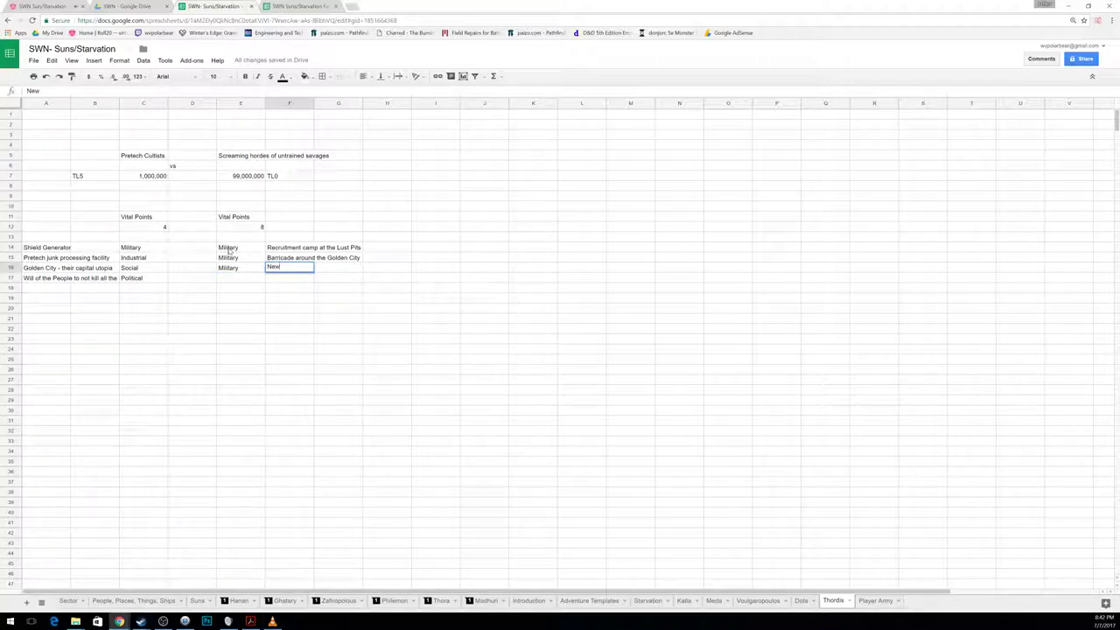
pyautogui.write('ly erected strongpoi')
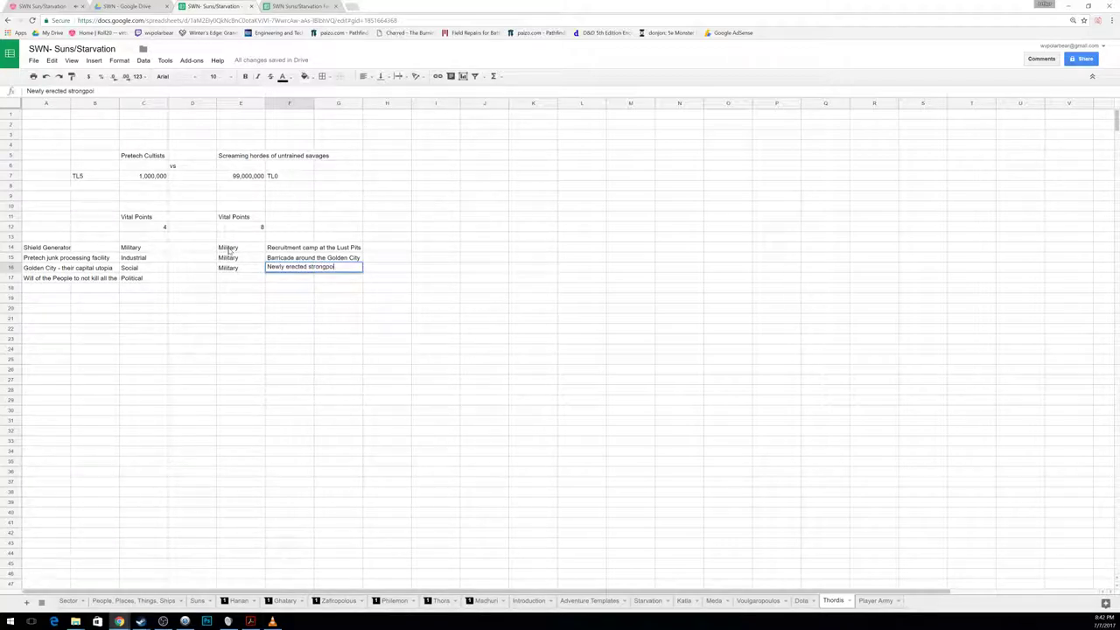
pyautogui.write('nt of catapults ')
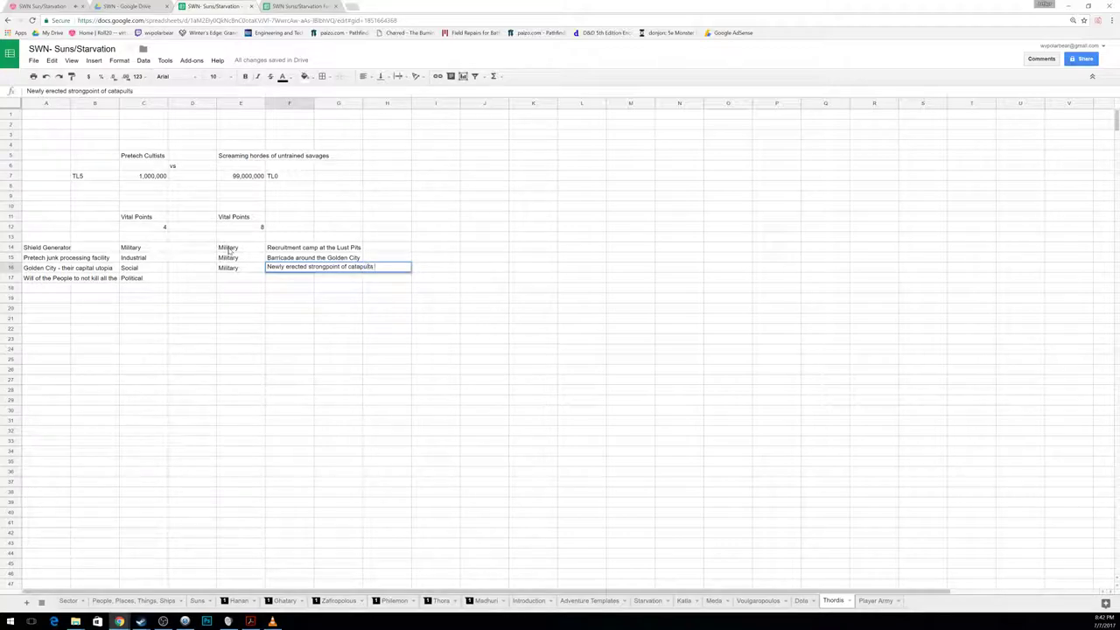
pyautogui.write('that are constantly throwing rock')
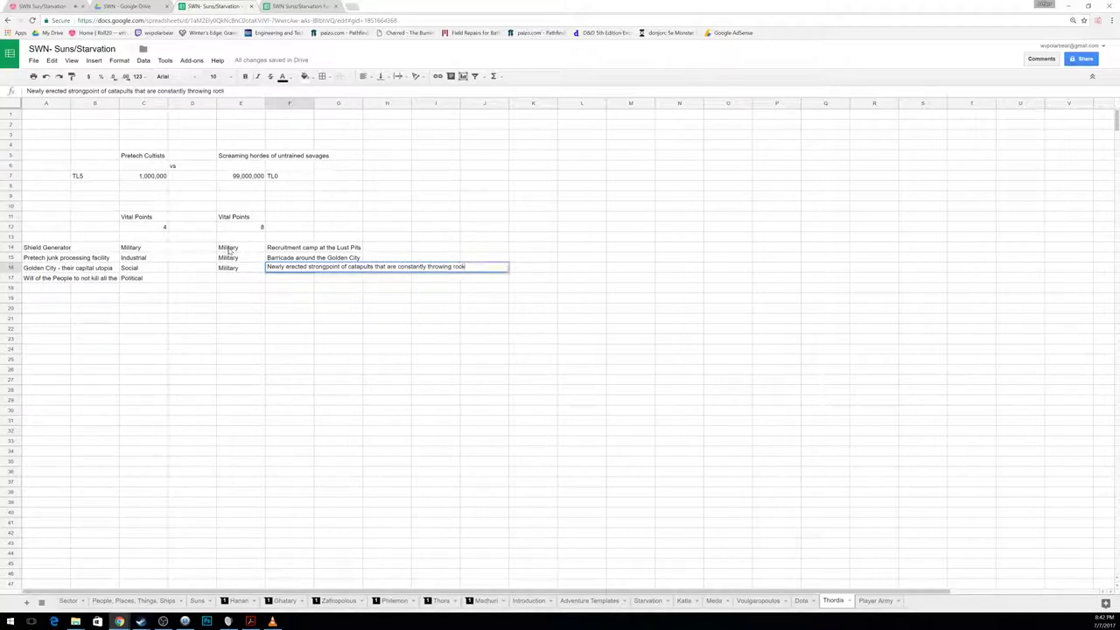
pyautogui.write('s at the shield')
pyautogui.press('Return')
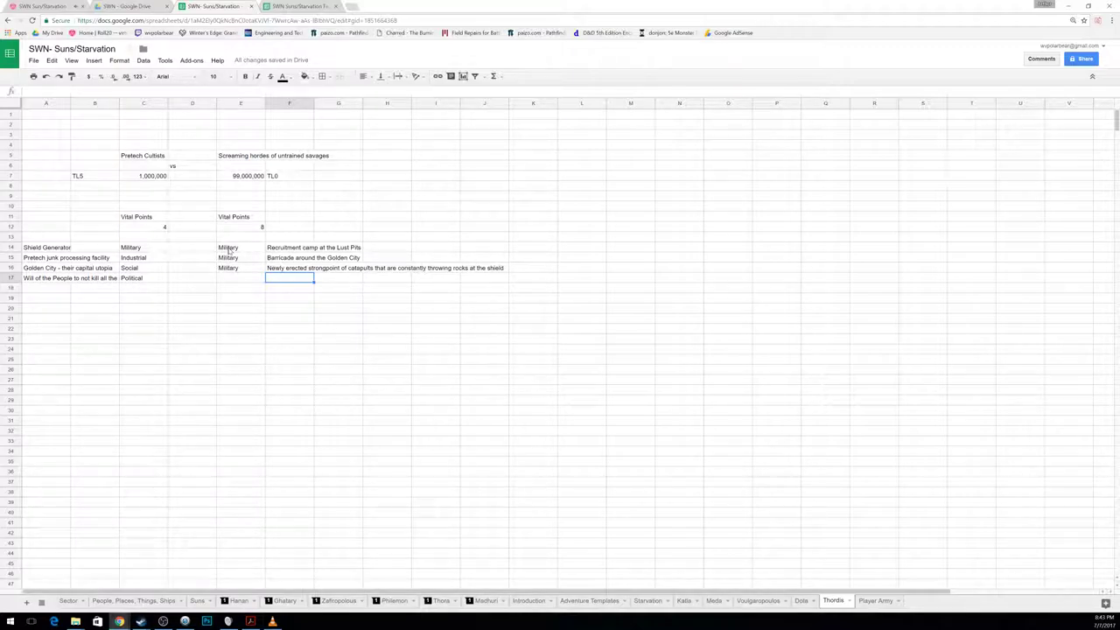
# Step: Add the savages' fourth Vital Point with "Industrial" in E17 and "Croplands that produce fermenting materials" in F17
pyautogui.press('Left')
pyautogui.write('In')
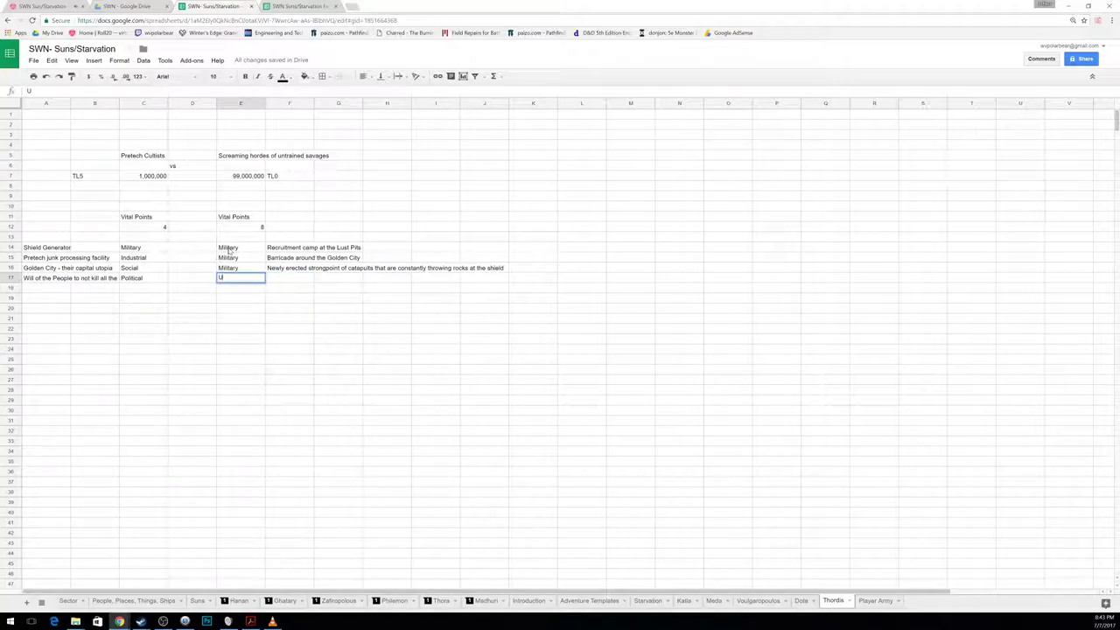
pyautogui.write('dustrial')
pyautogui.press('Tab')
pyautogui.write('Cro')
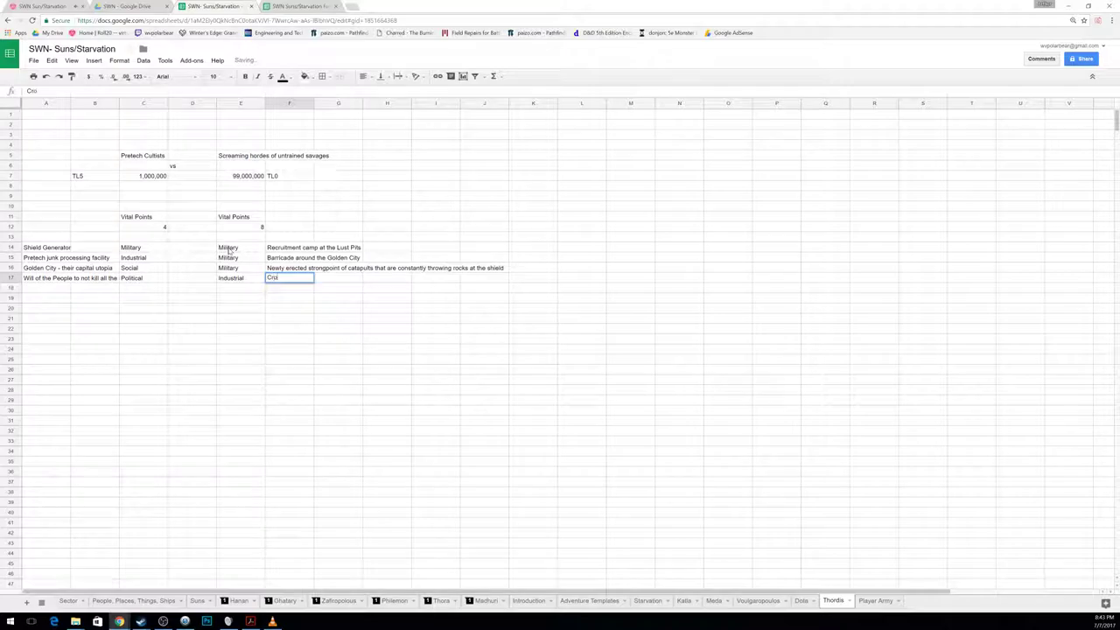
pyautogui.write('plands that produce fermenting mat')
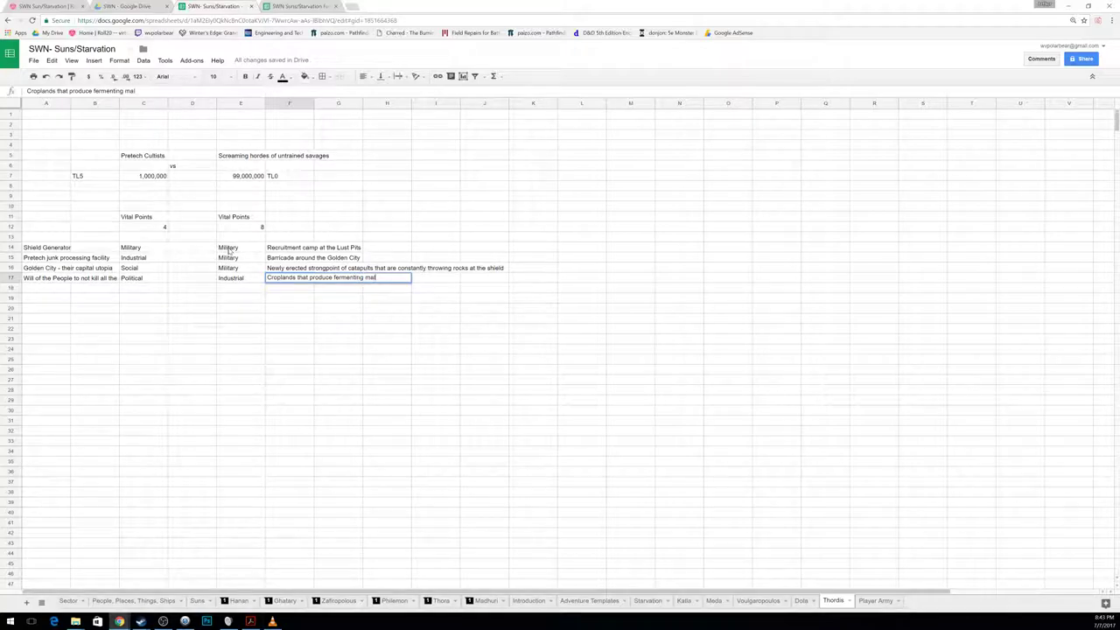
pyautogui.write('erials')
pyautogui.press('Return')
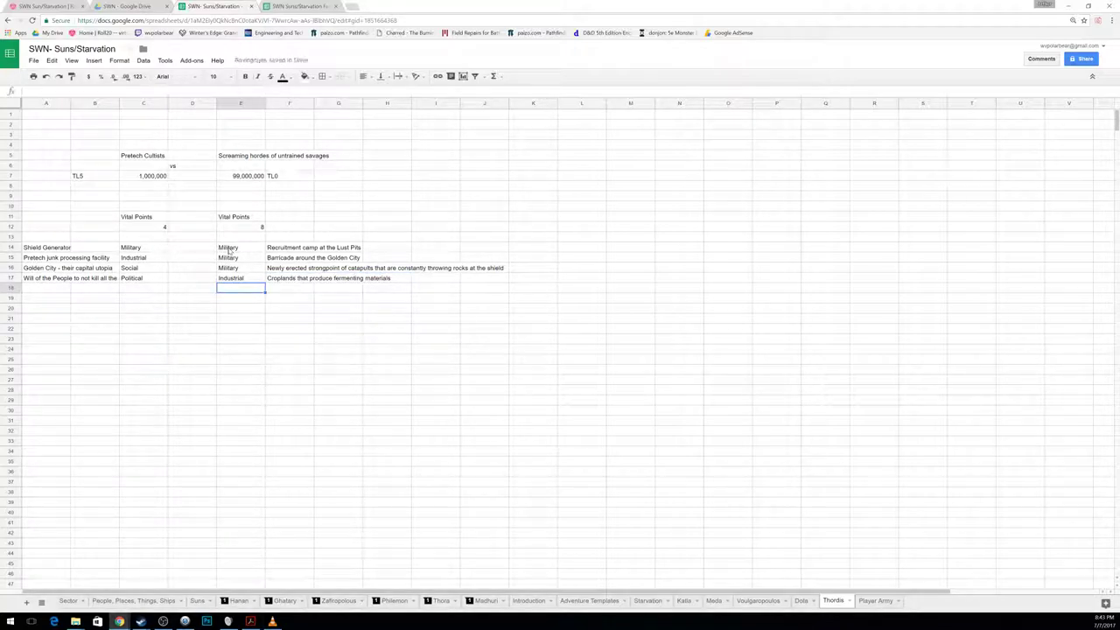
# Step: Add the savages' fifth Vital Point: "Industrial" in E18 and "Training center for TL1 smithing/forging/metal making" in F18
pyautogui.write('Train')
pyautogui.press('BackSpace')
pyautogui.press('BackSpace')
pyautogui.press('BackSpace')
pyautogui.press('BackSpace')
pyautogui.press('BackSpace')
pyautogui.write('Industi')
pyautogui.press('Tab')
pyautogui.write('Training ce')
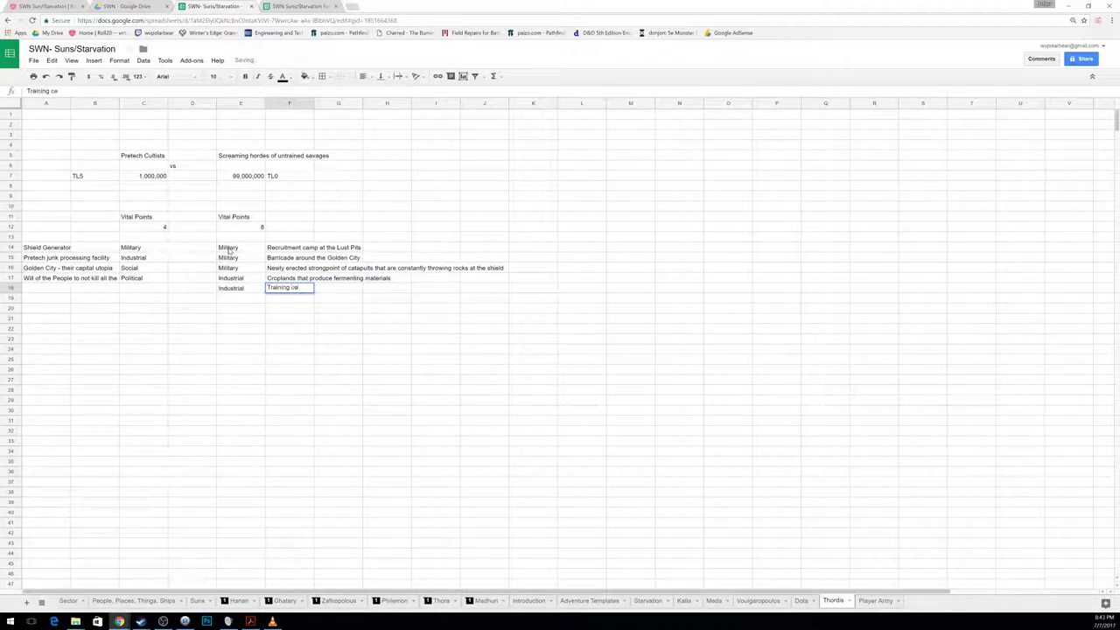
pyautogui.write('nter for TL1 smi')
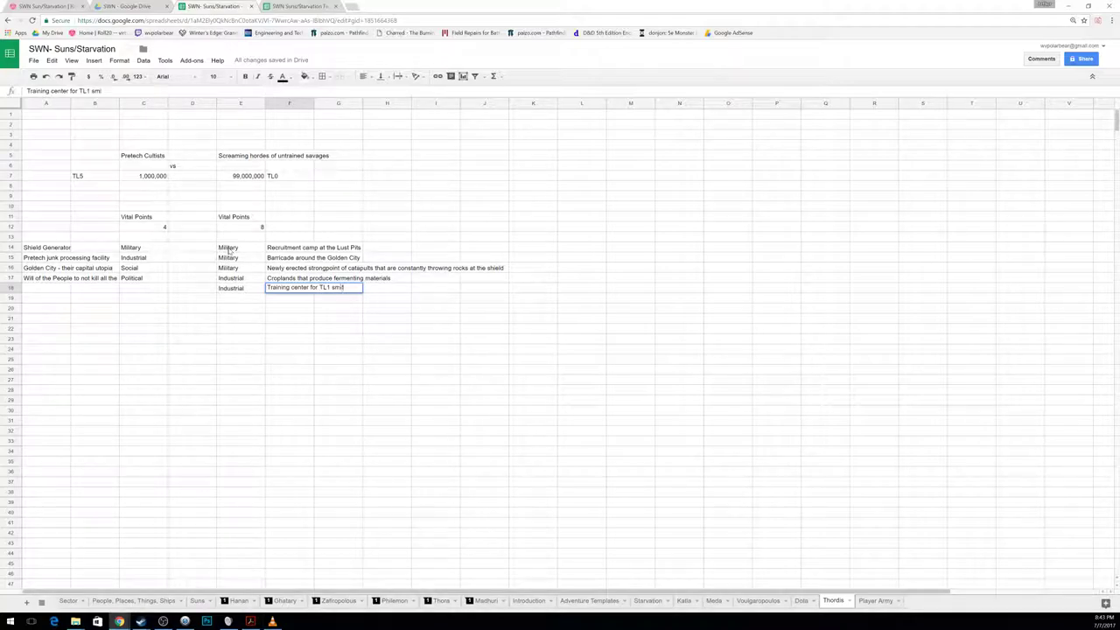
pyautogui.write('thing/forging/mi')
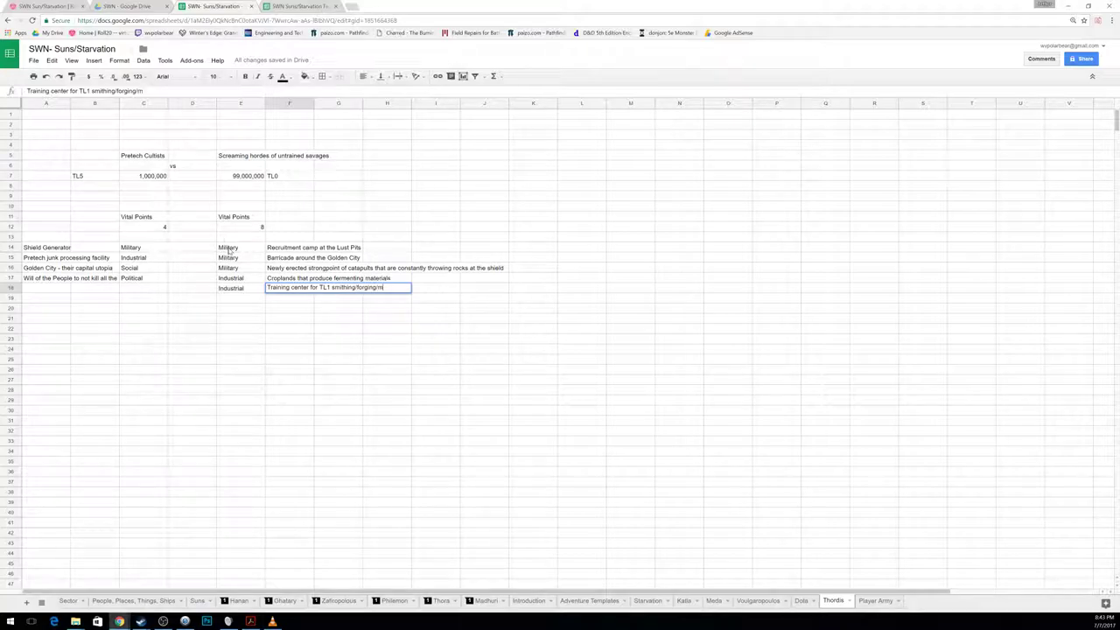
pyautogui.write('etal making')
pyautogui.press('Return')
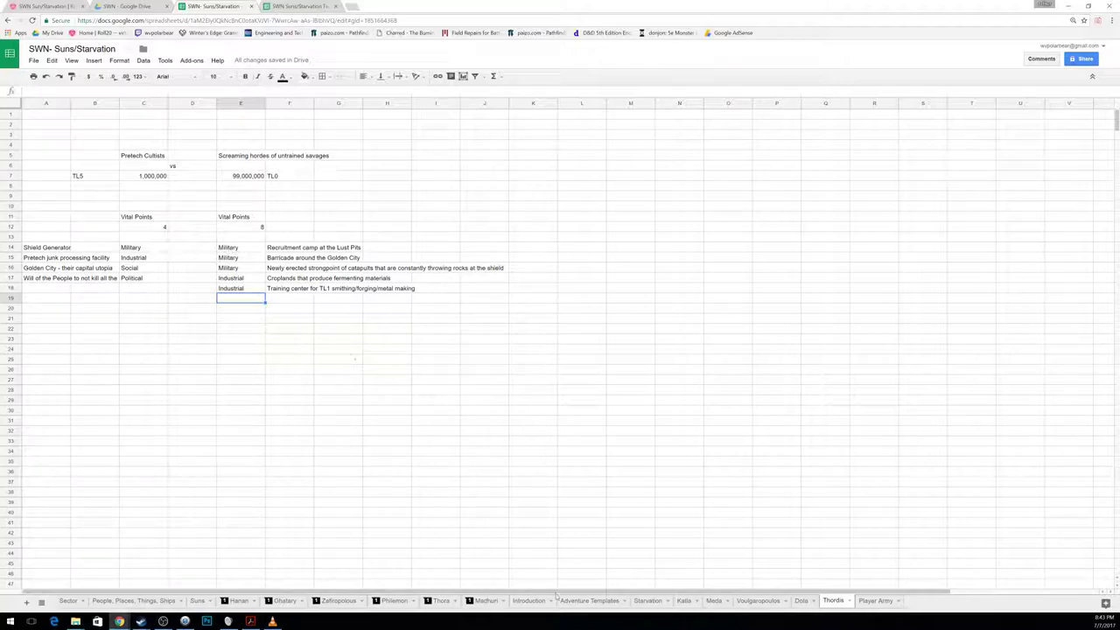
# Step: Set the font size of all the content on the Katla sheet to 18
pyautogui.click(683, 600)
pyautogui.moveTo(40, 123); pyautogui.dragTo(898, 567)
pyautogui.click(214, 76)
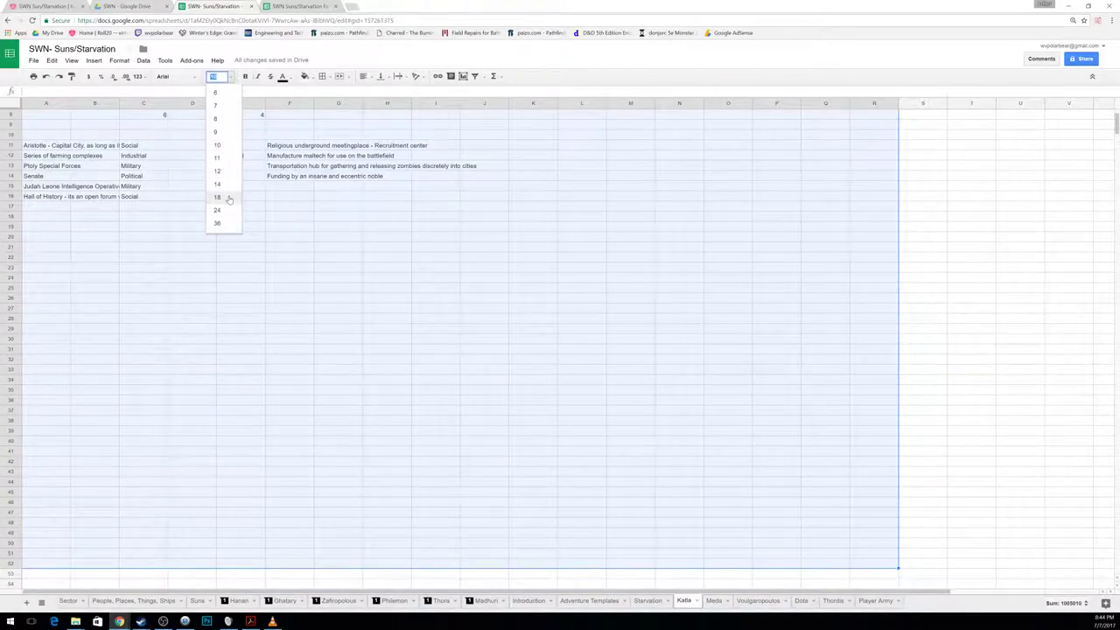
pyautogui.click(220, 197)
pyautogui.click(330, 296)
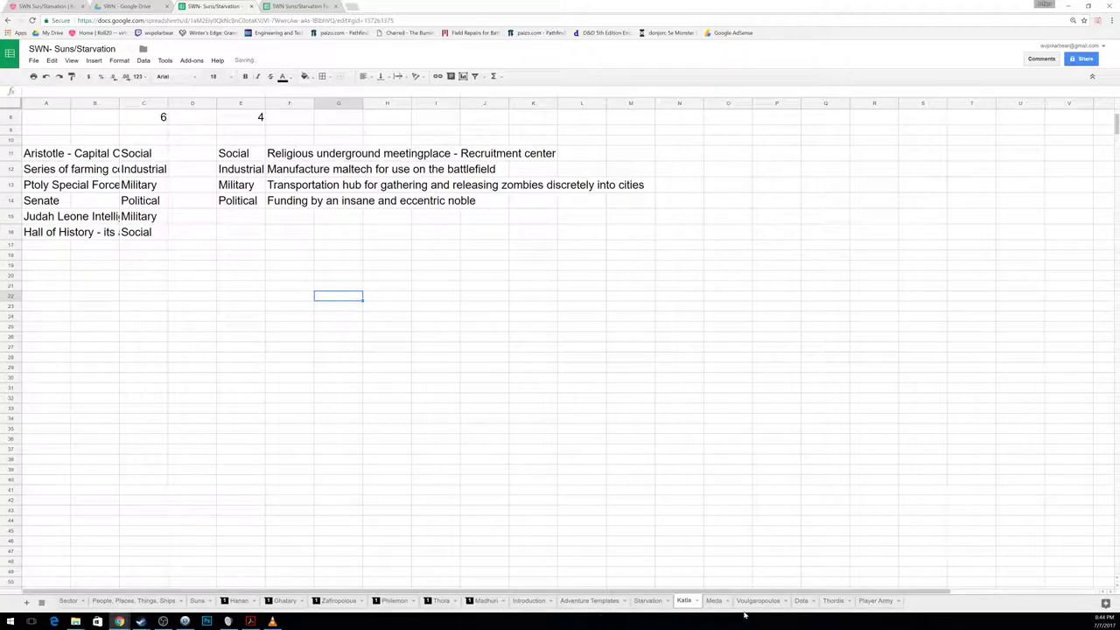
# Step: Enlarge the text of the whole filled area on the Meda sheet to font size 18
pyautogui.click(714, 600)
pyautogui.moveTo(35, 115); pyautogui.dragTo(703, 527)
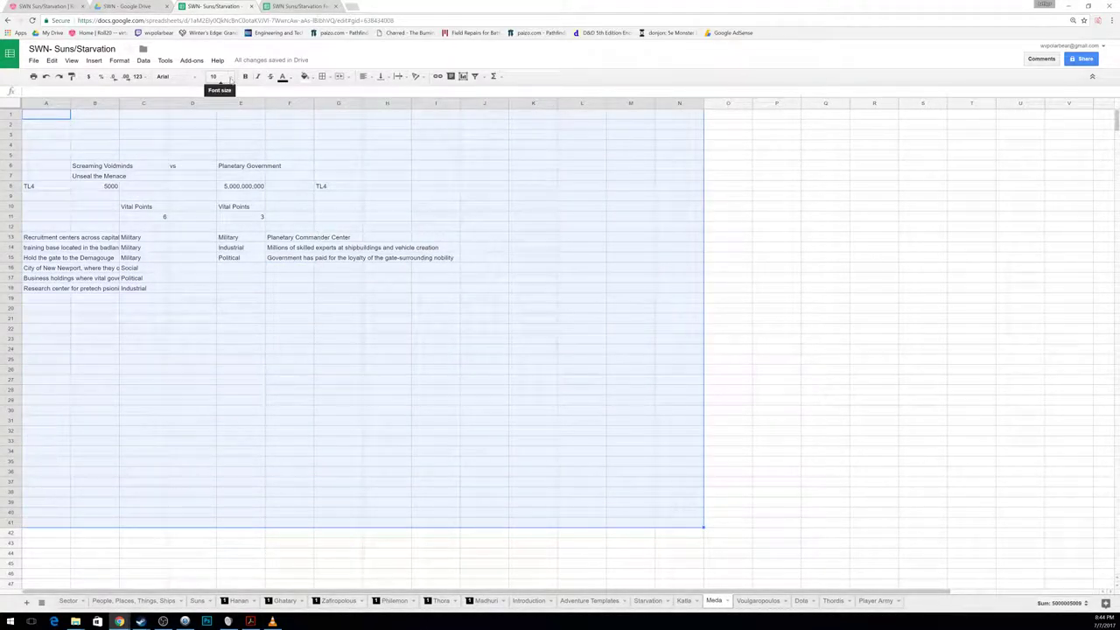
pyautogui.click(217, 76)
pyautogui.click(229, 209)
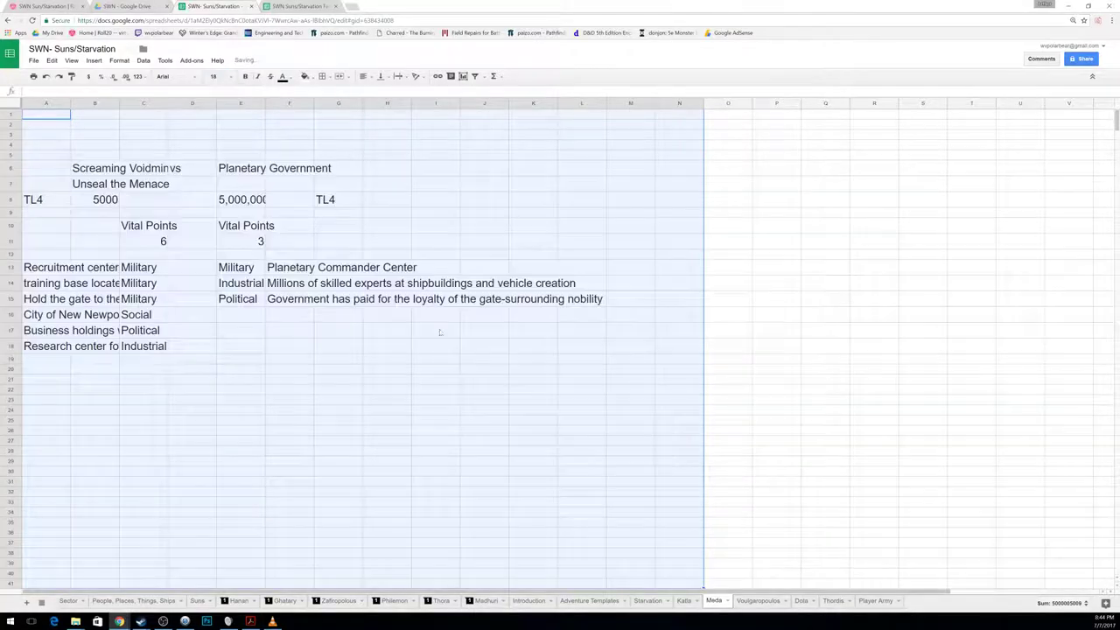
# Step: Apply font size 18 to the Jade Pact and Perimeter Agency content on the Voulgaropoulos sheet
pyautogui.click(757, 600)
pyautogui.moveTo(48, 115); pyautogui.dragTo(595, 503)
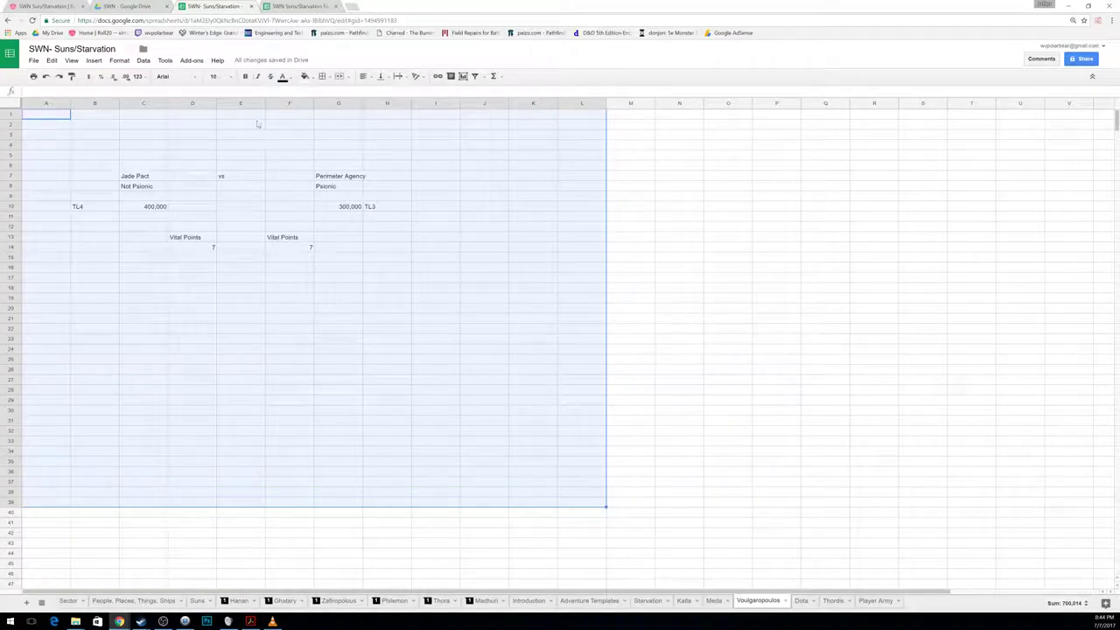
pyautogui.click(232, 78)
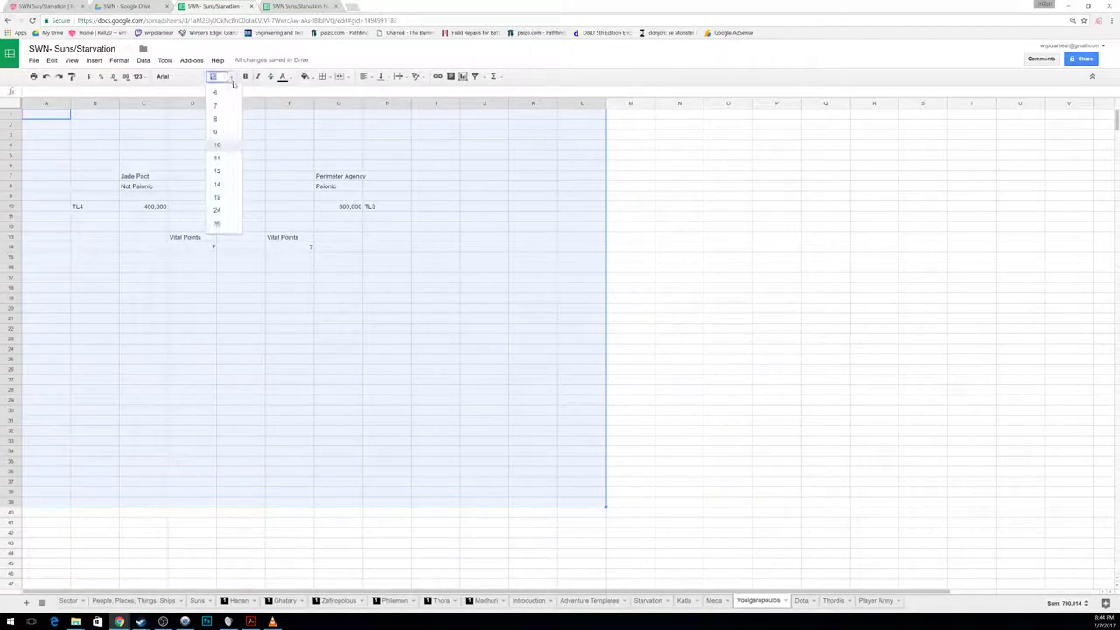
pyautogui.click(231, 196)
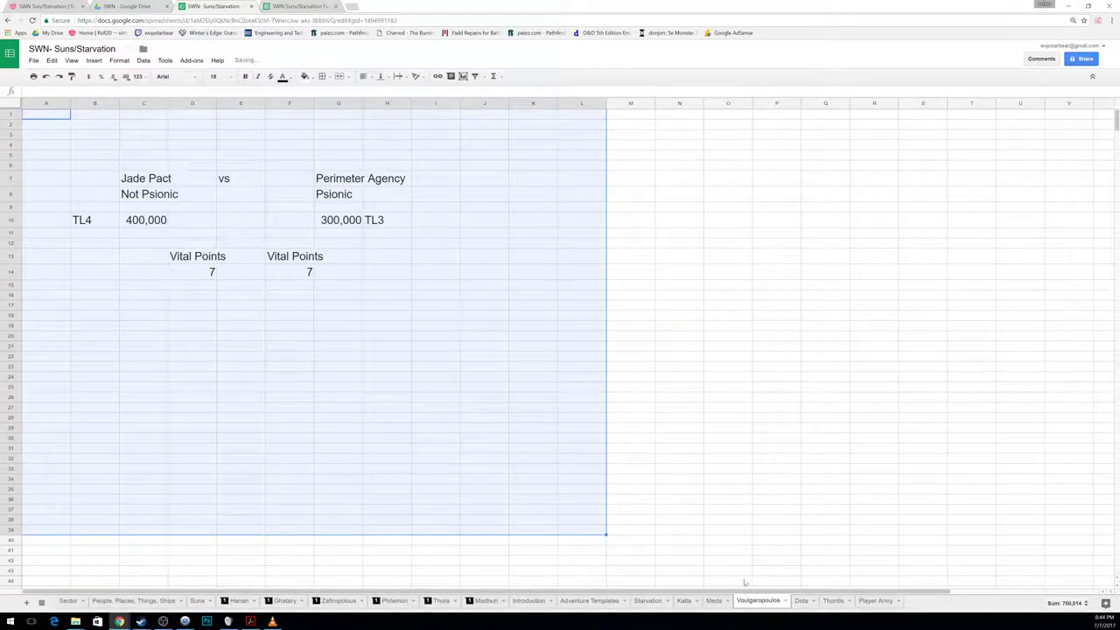
# Step: Set the font size of the Thordis sheet's faction and Vital Point entries to 18
pyautogui.click(827, 603)
pyautogui.moveTo(45, 124); pyautogui.dragTo(703, 536)
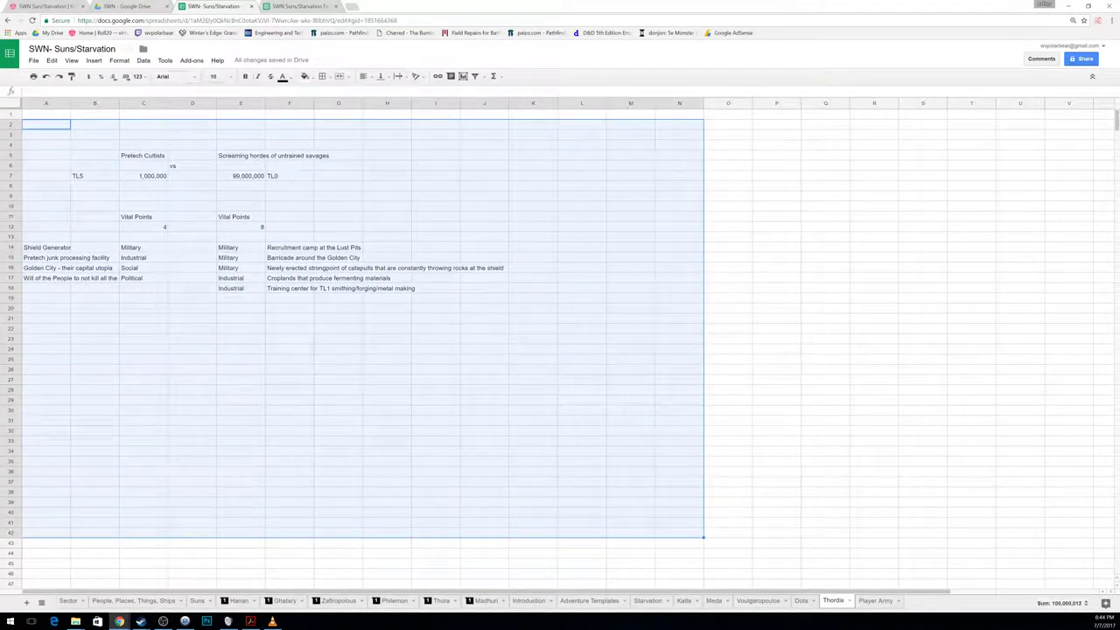
pyautogui.click(215, 77)
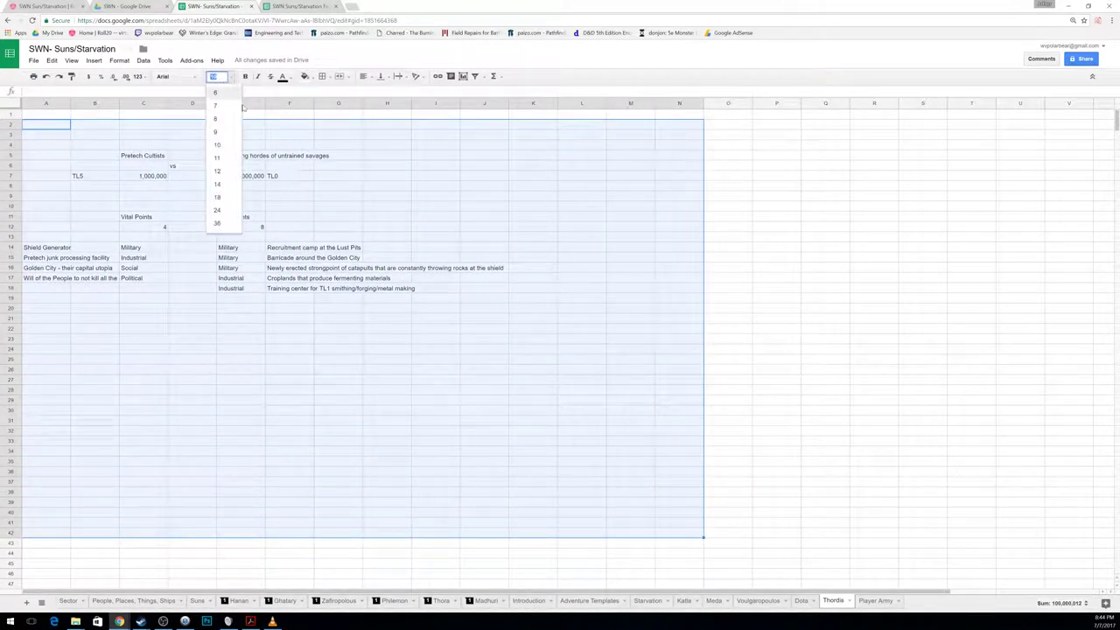
pyautogui.click(222, 197)
pyautogui.click(255, 374)
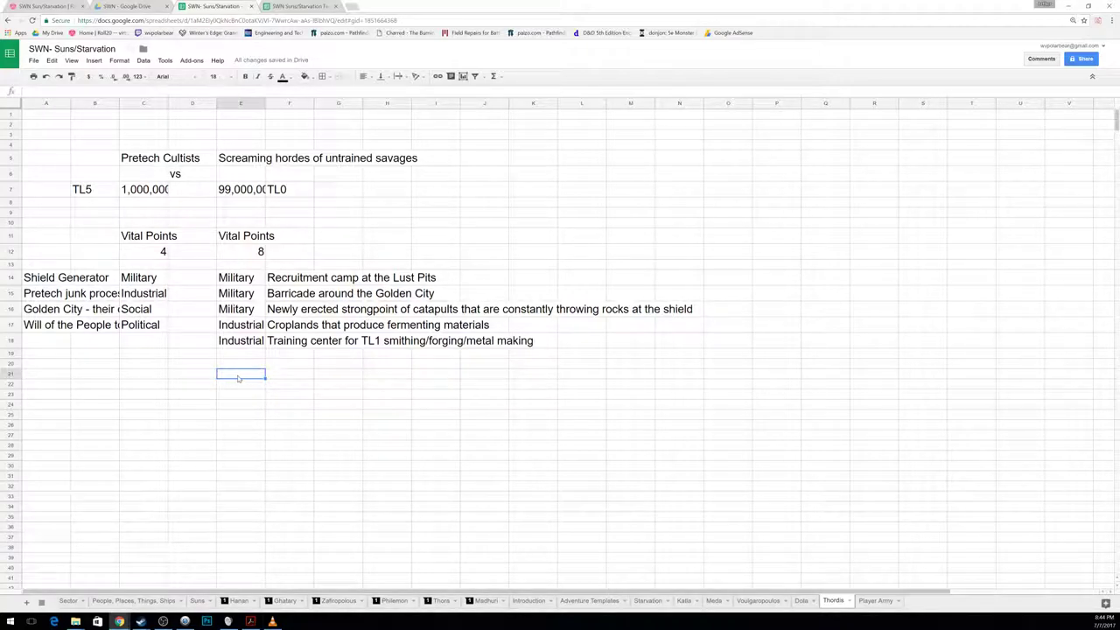
# Step: Switch to the Roll20 sector map and delete both the orange and the dark blue polygon outlines
pyautogui.click(31, 7)
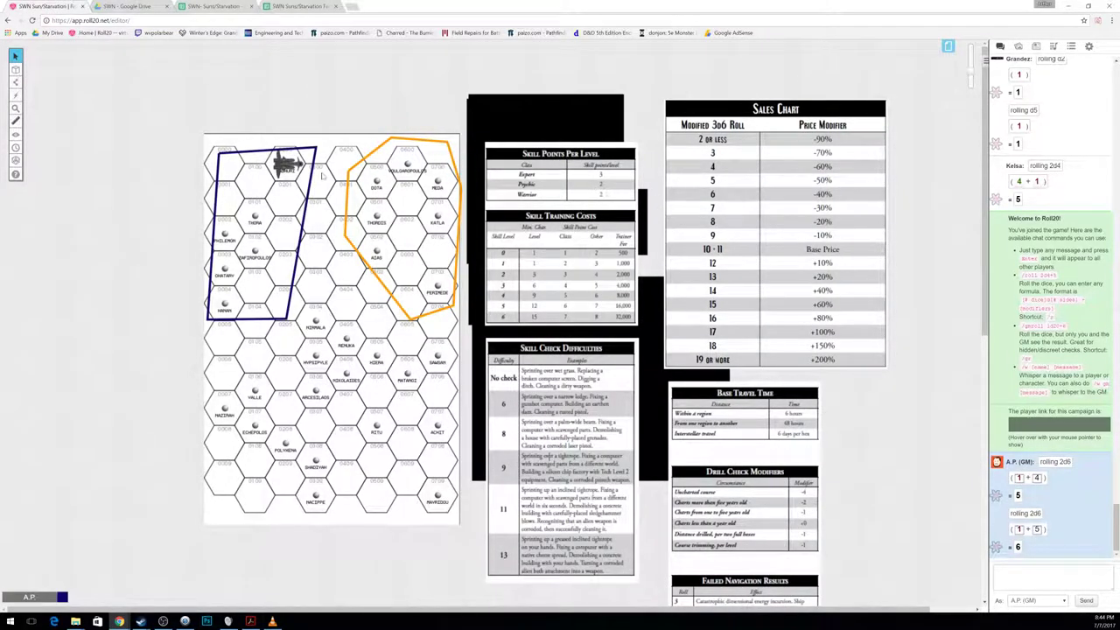
pyautogui.click(349, 203)
pyautogui.rightClick(350, 203)
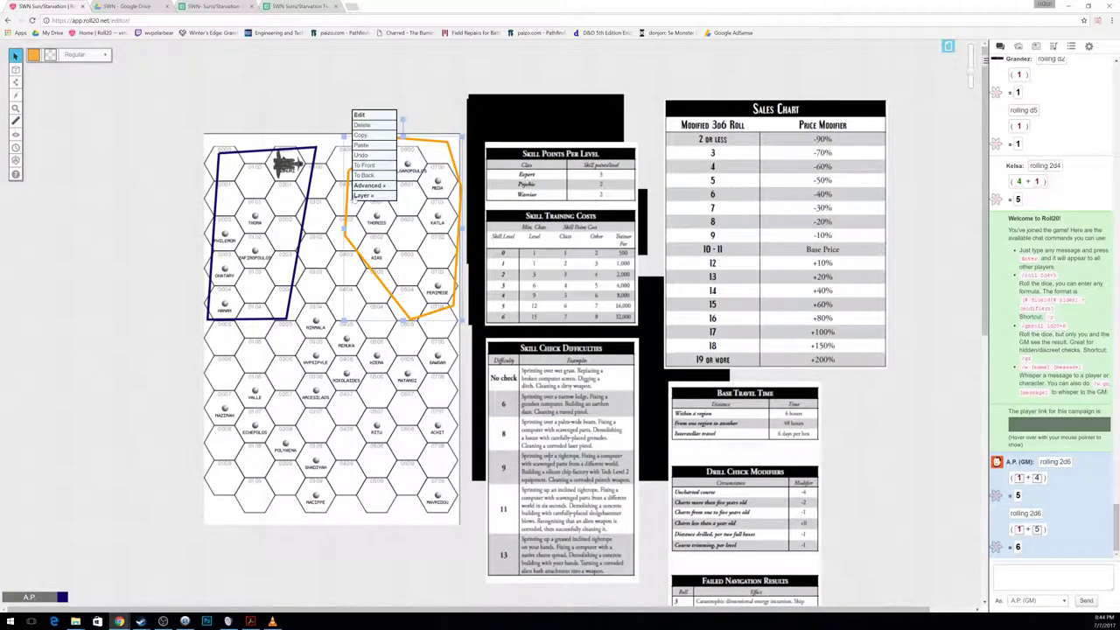
pyautogui.click(360, 125)
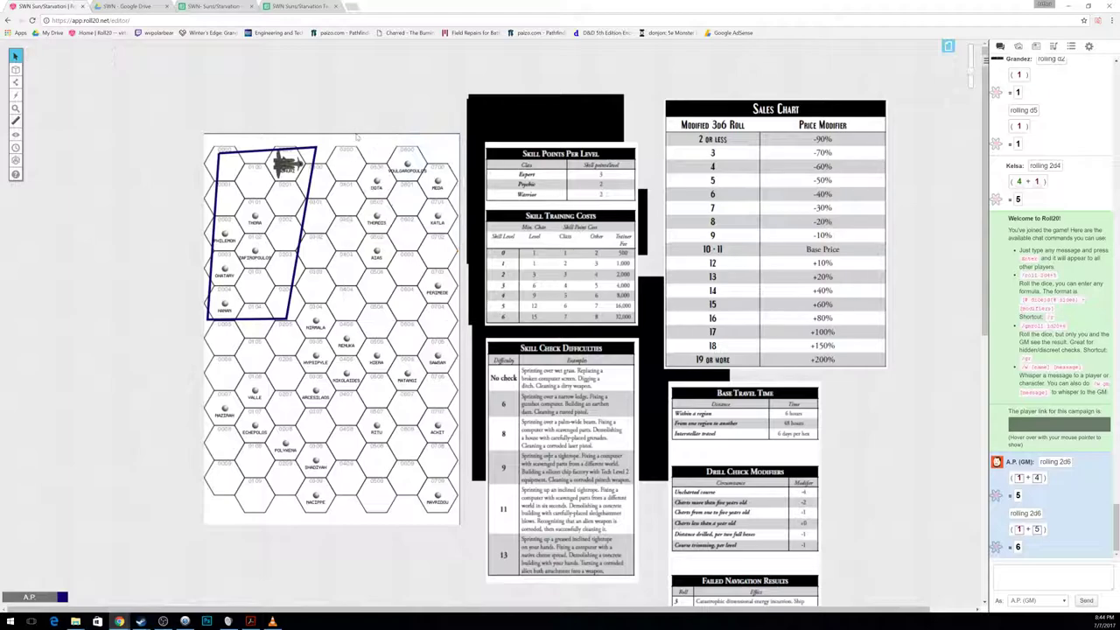
pyautogui.rightClick(301, 230)
pyautogui.click(328, 155)
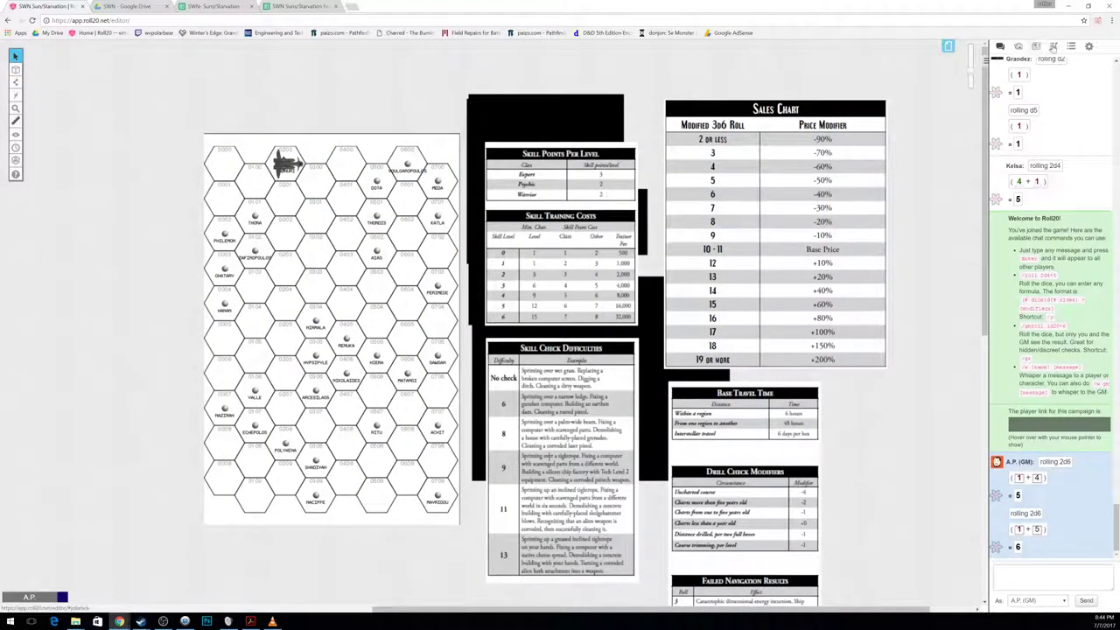
# Step: Find the "Testing Chamber by Tabletop Audio" track in the Roll20 jukebox and start playing it
pyautogui.click(1053, 46)
pyautogui.scroll(-3, 1049, 324)
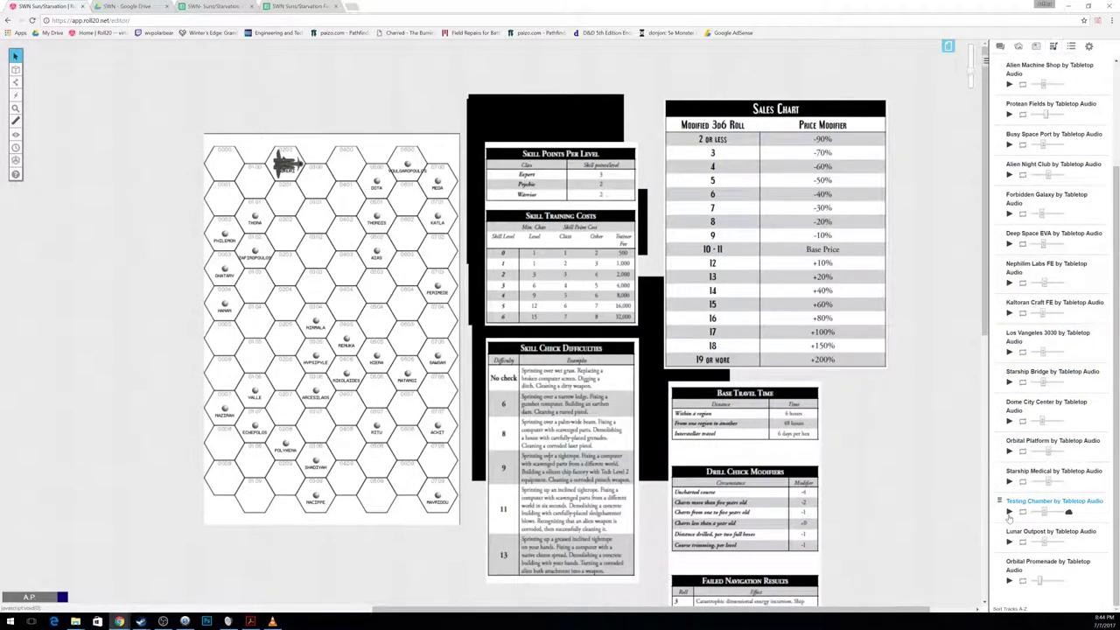
# Step: Return to the Suns/Starvation spreadsheet and add a Social Vital Point for the savages in row 19 of the Thordis sheet
pyautogui.click(209, 6)
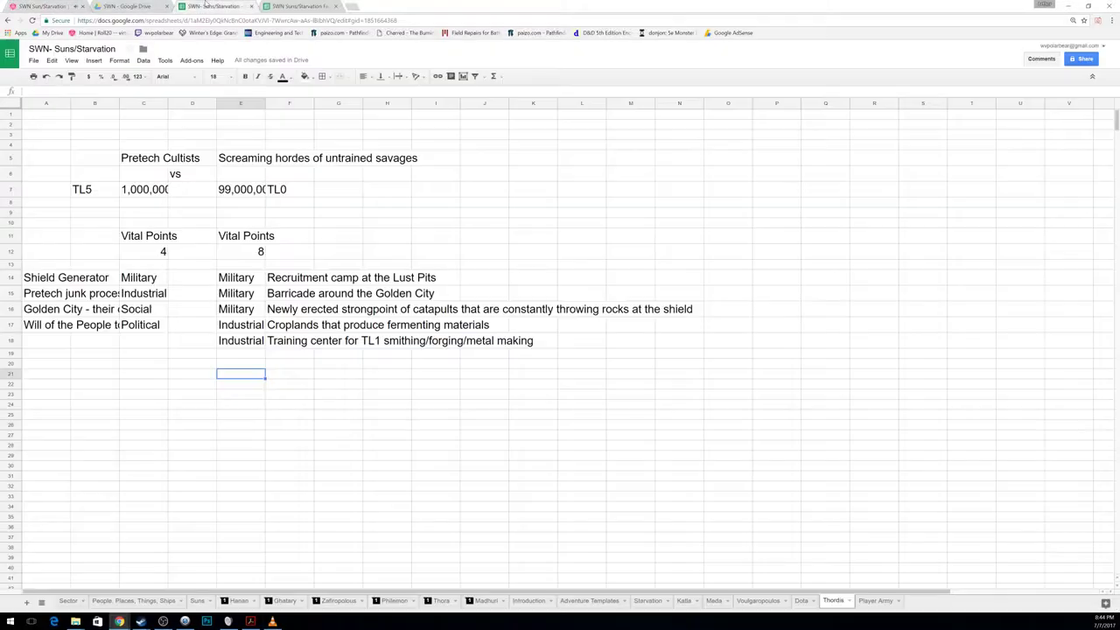
pyautogui.click(240, 354)
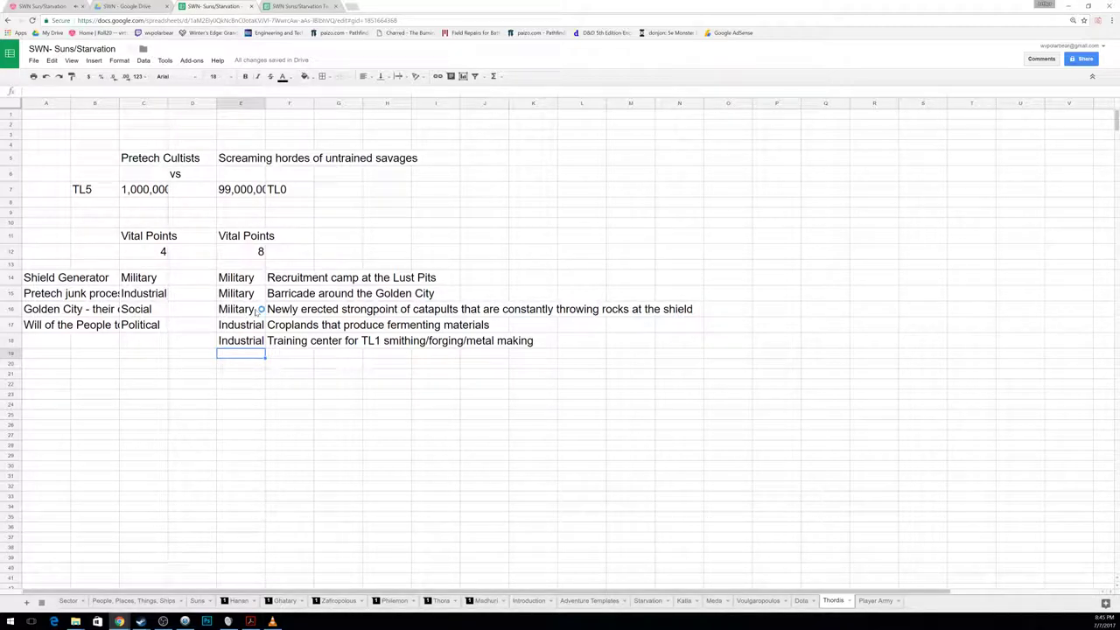
pyautogui.write('Social')
pyautogui.press('Tab')
# Step: Describe the Social point: "Site of the famous victory at wolcott, where the hordes sacrificed two million men to finally force the cultists back into their golden city"
pyautogui.write('Site of the famous victory at wolcott, where the hordes sac')
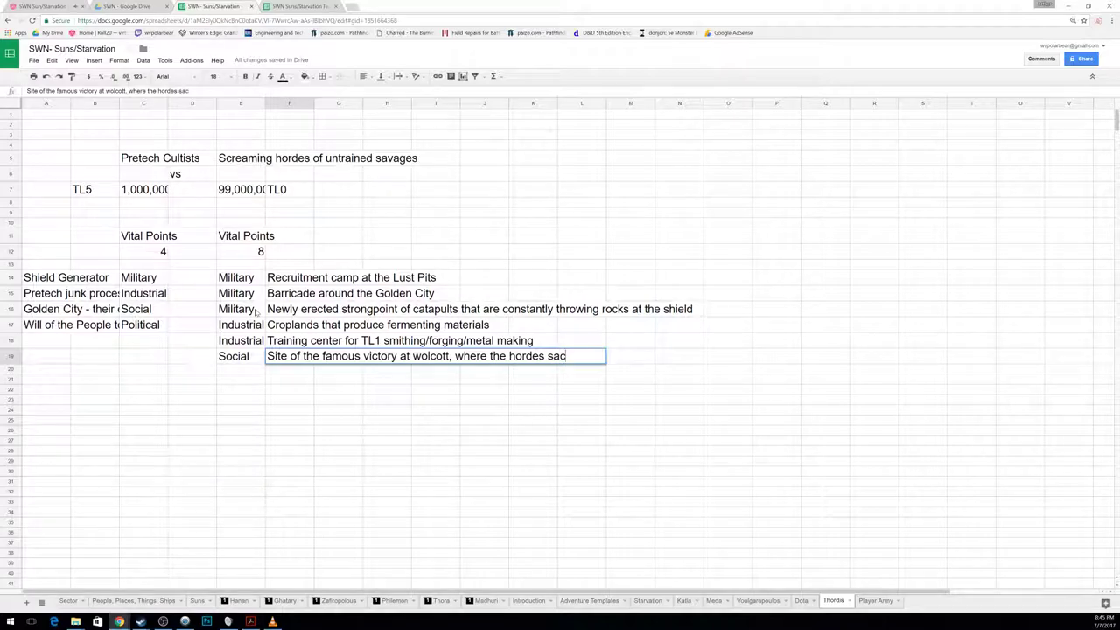
pyautogui.write('rificed two mi')
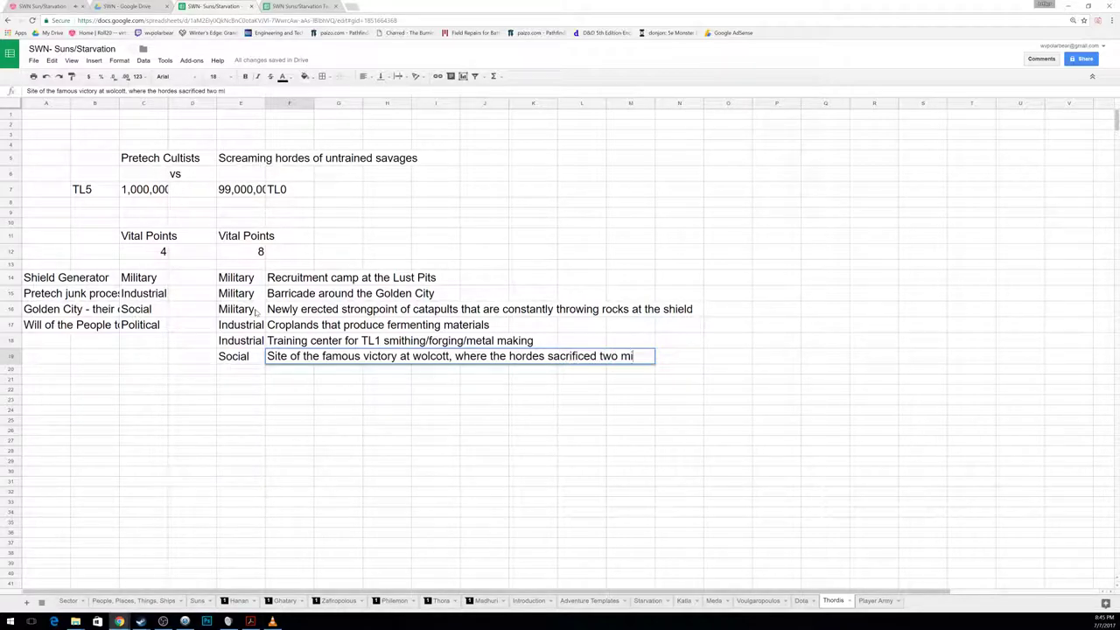
pyautogui.write('llion men to fi')
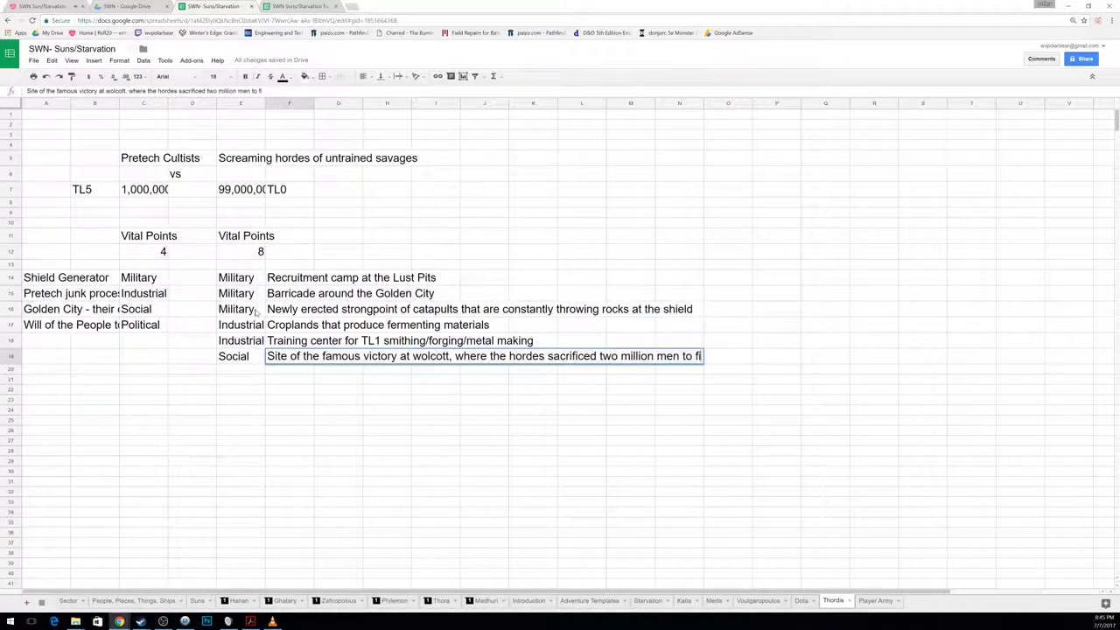
pyautogui.write('nally force the cu')
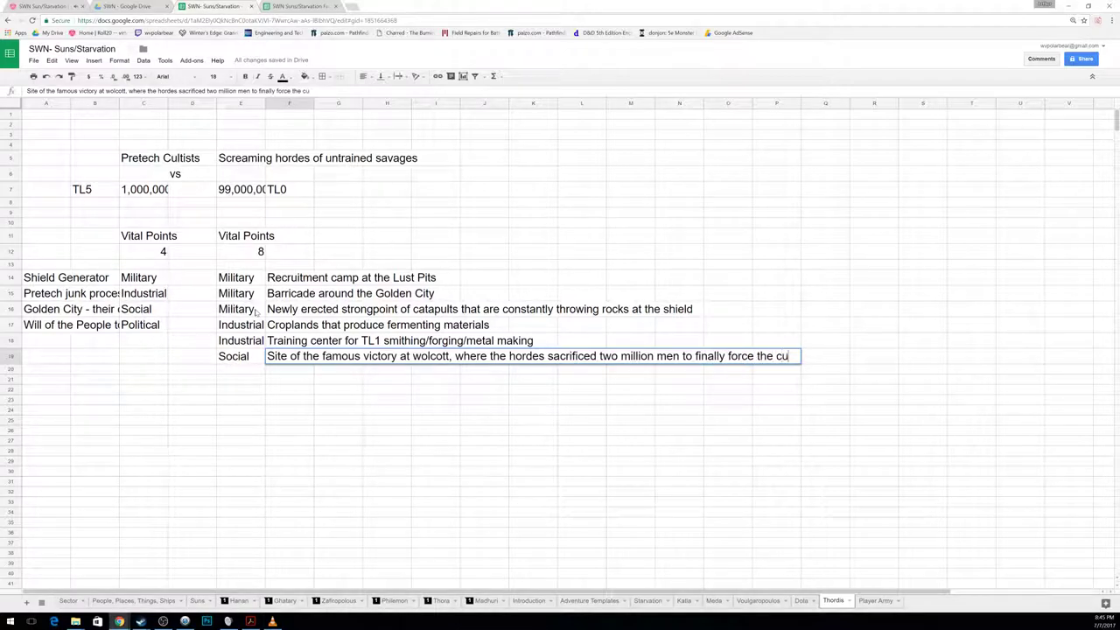
pyautogui.write('ltists back into')
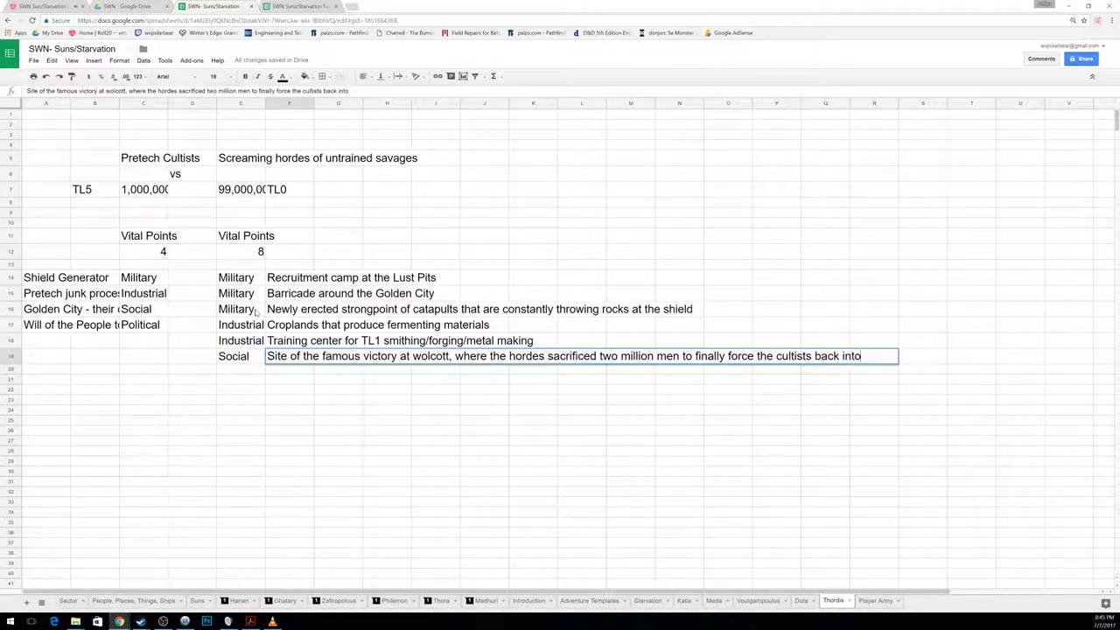
pyautogui.write(' their golden city')
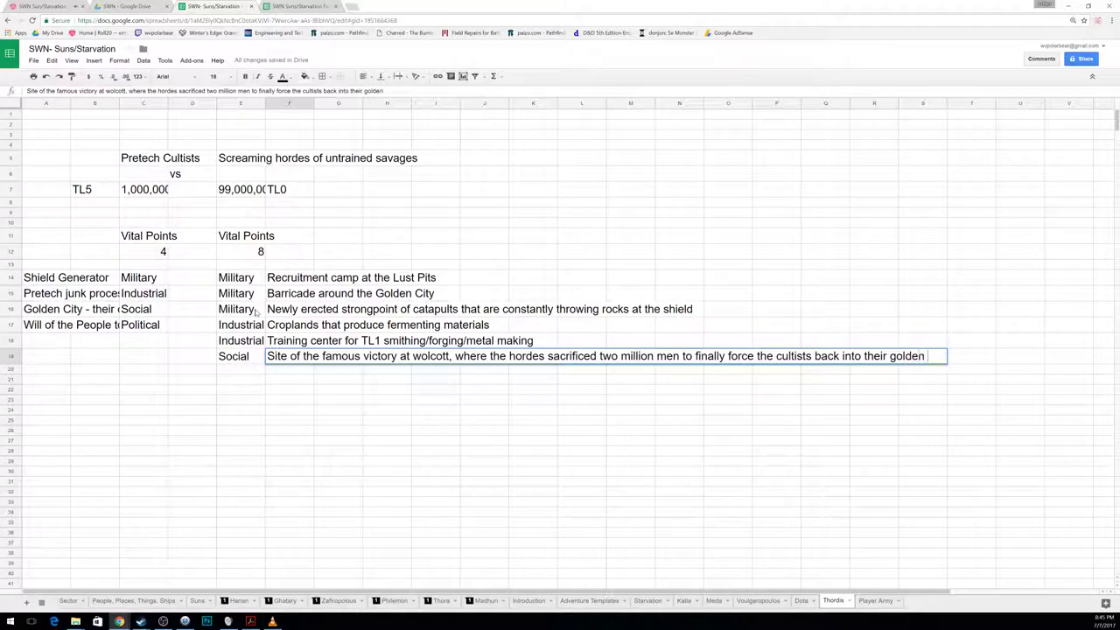
pyautogui.press('Return')
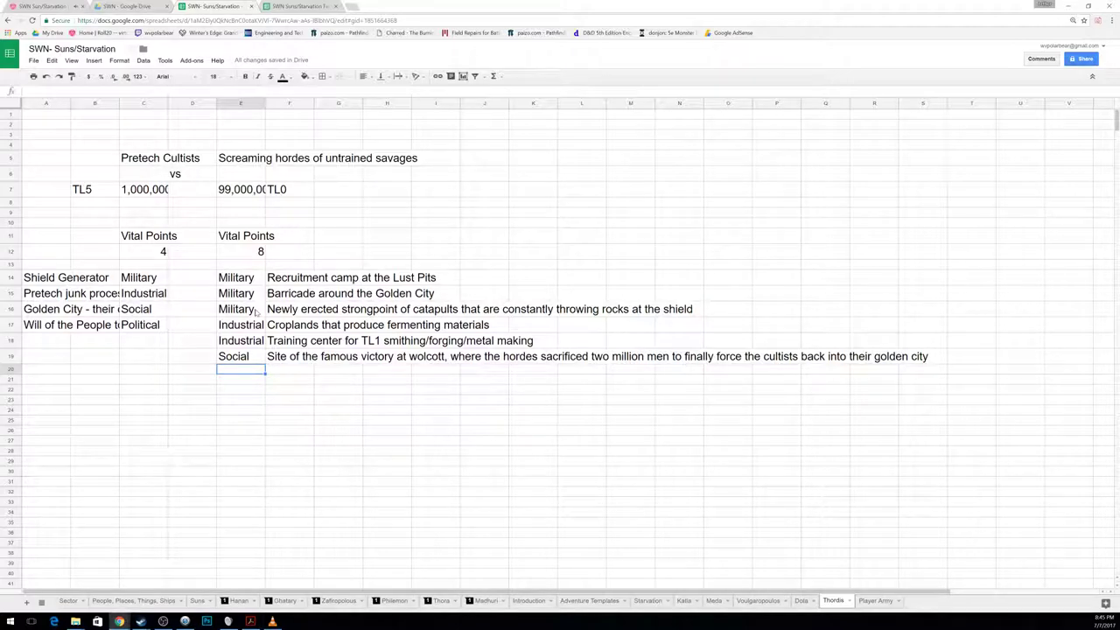
# Step: Add a Political Vital Point in row 20 described as "Wealthy family of well spoken aristocrats that travel by foot to gather new soliders"
pyautogui.press('Up')
pyautogui.press('Up')
pyautogui.press('Up')
pyautogui.press('Up')
pyautogui.press('Down')
pyautogui.press('Down')
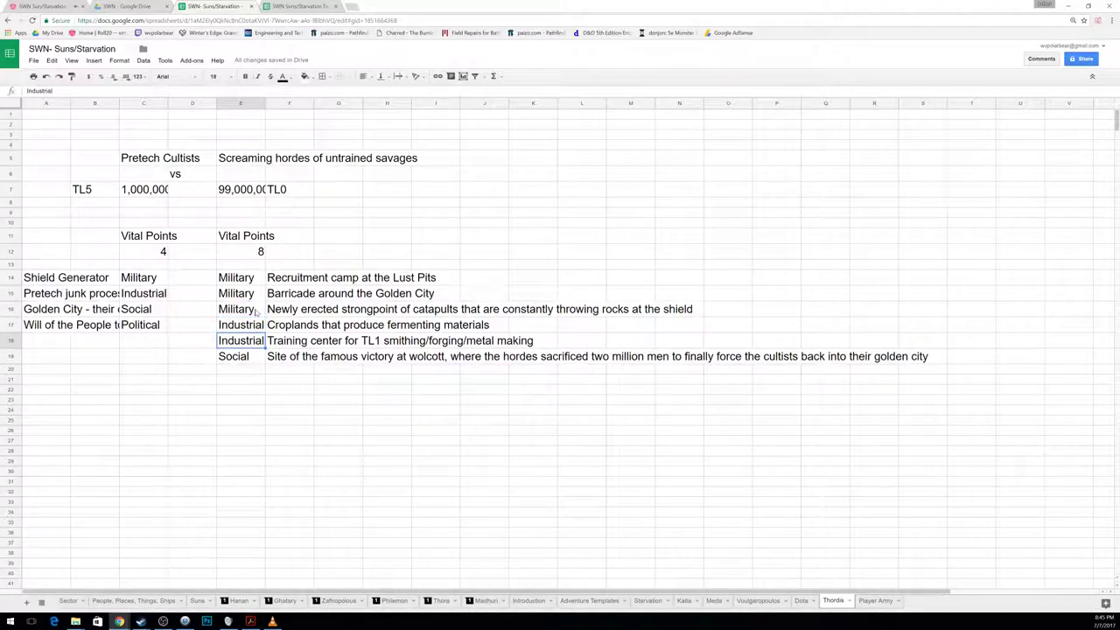
pyautogui.press('Down')
pyautogui.press('Down')
pyautogui.write('Political')
pyautogui.press('Tab')
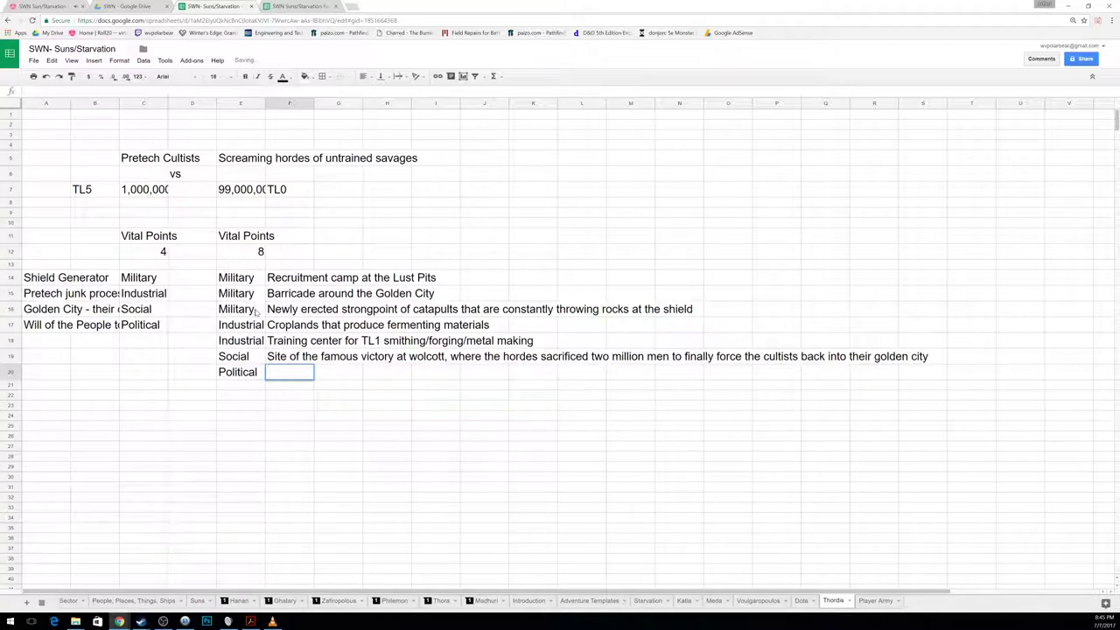
pyautogui.write('Wealthy')
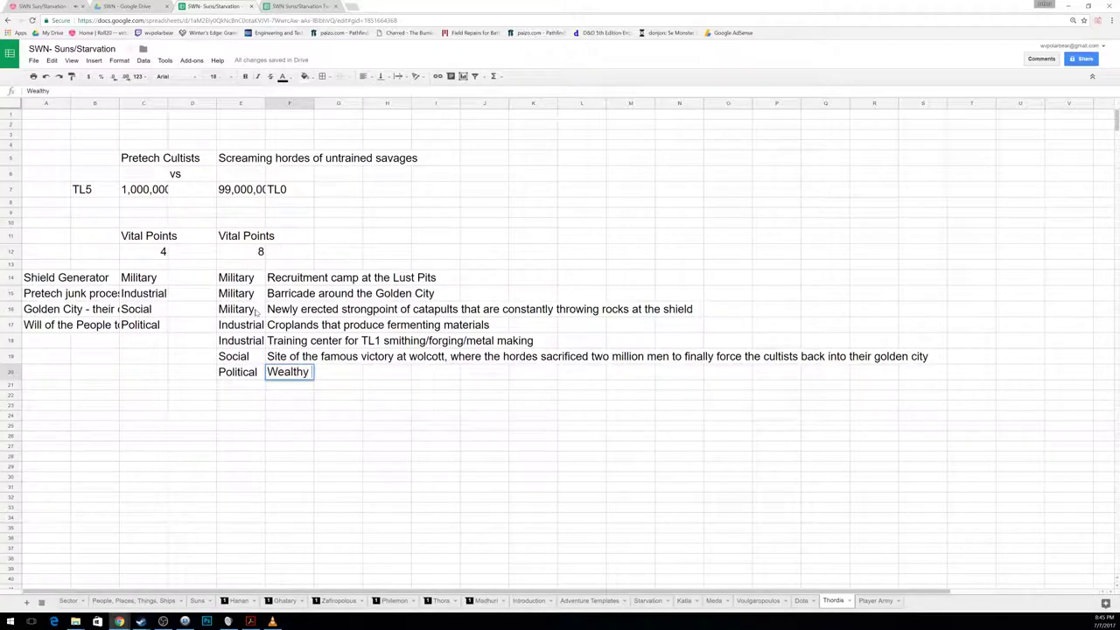
pyautogui.write(' family of we')
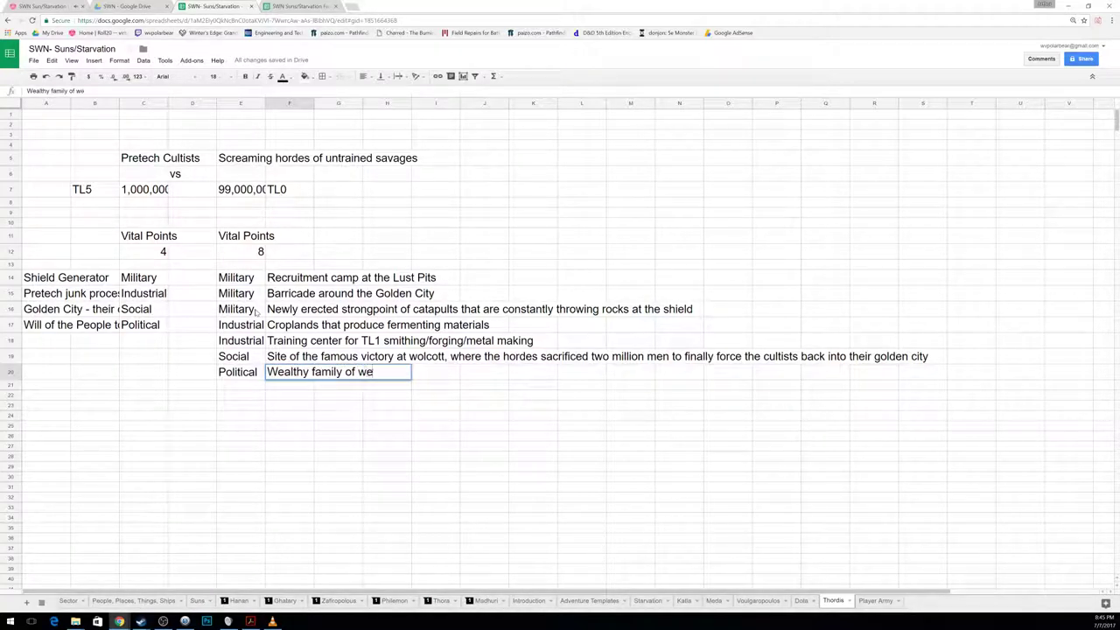
pyautogui.write('ll spoken ')
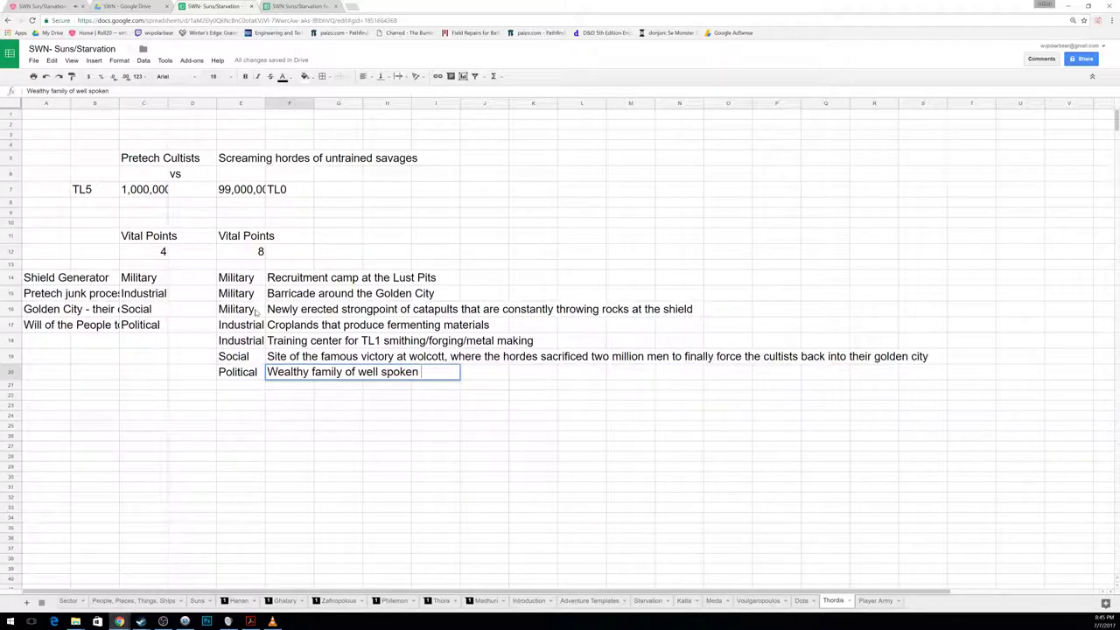
pyautogui.write('aristocrats')
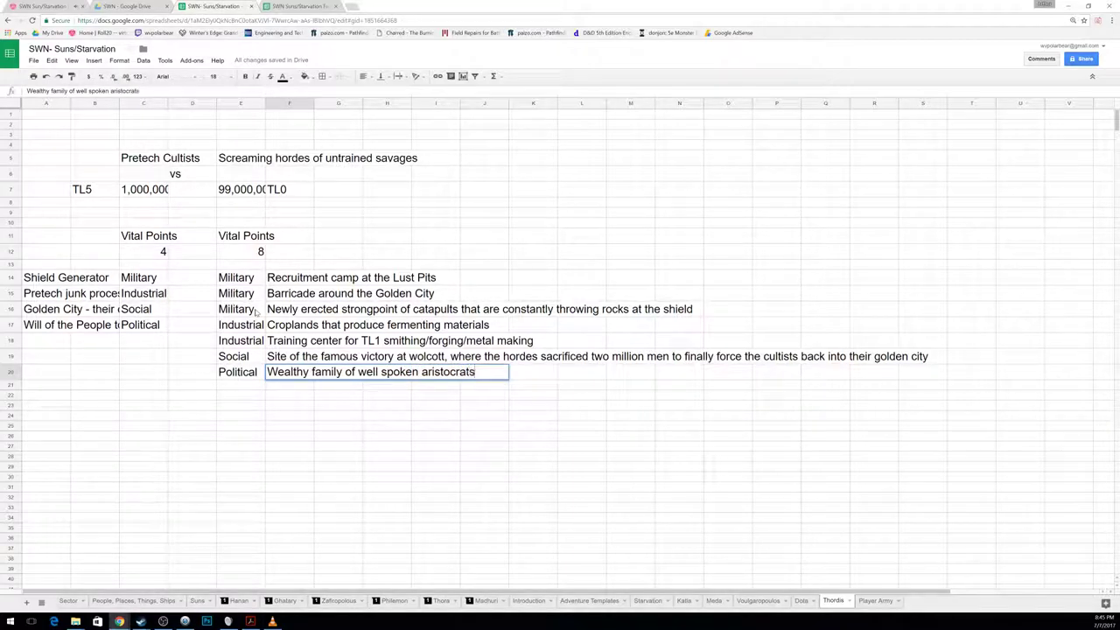
pyautogui.write(' that trave')
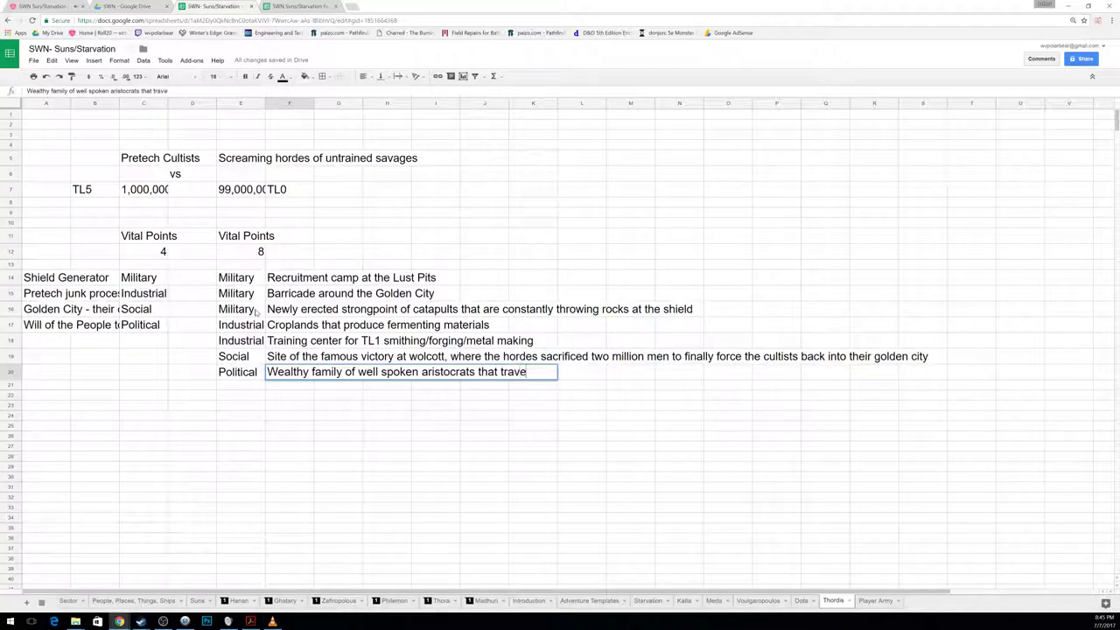
pyautogui.write('l by foot to gath')
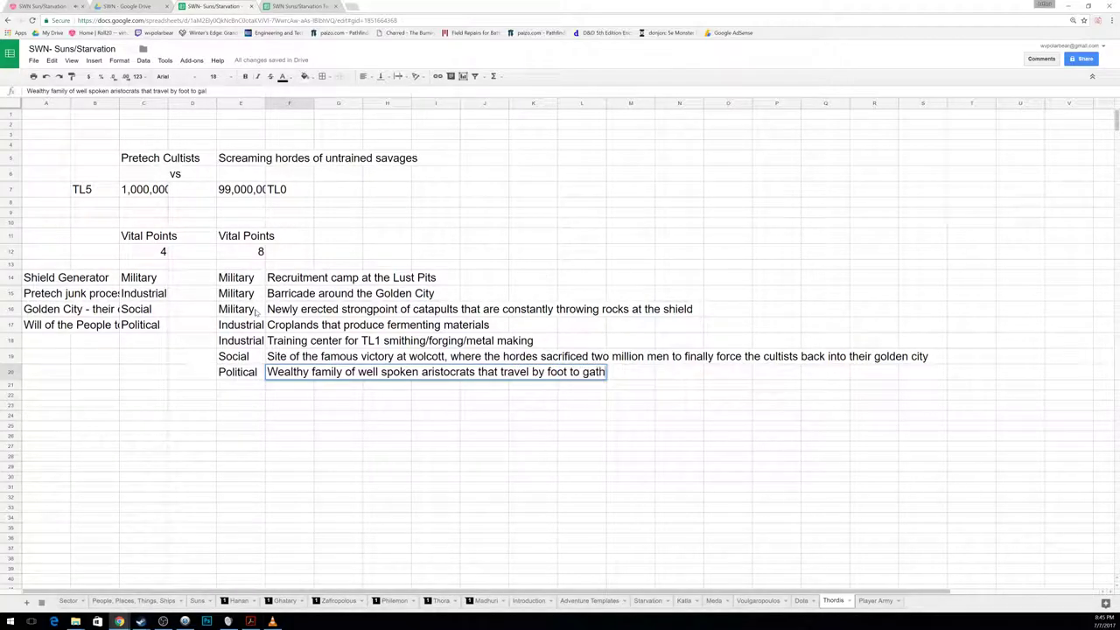
pyautogui.write('er new soliders')
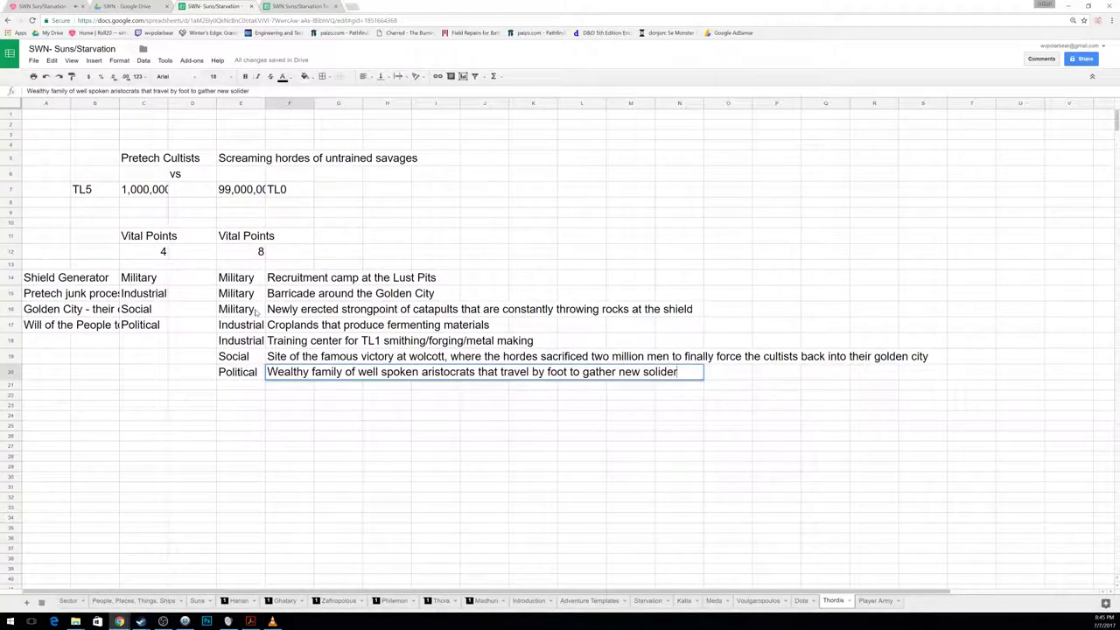
pyautogui.press('Return')
# Step: Correct the spelling of the last word in the Political point's description to "soldiers"
pyautogui.press('Up')
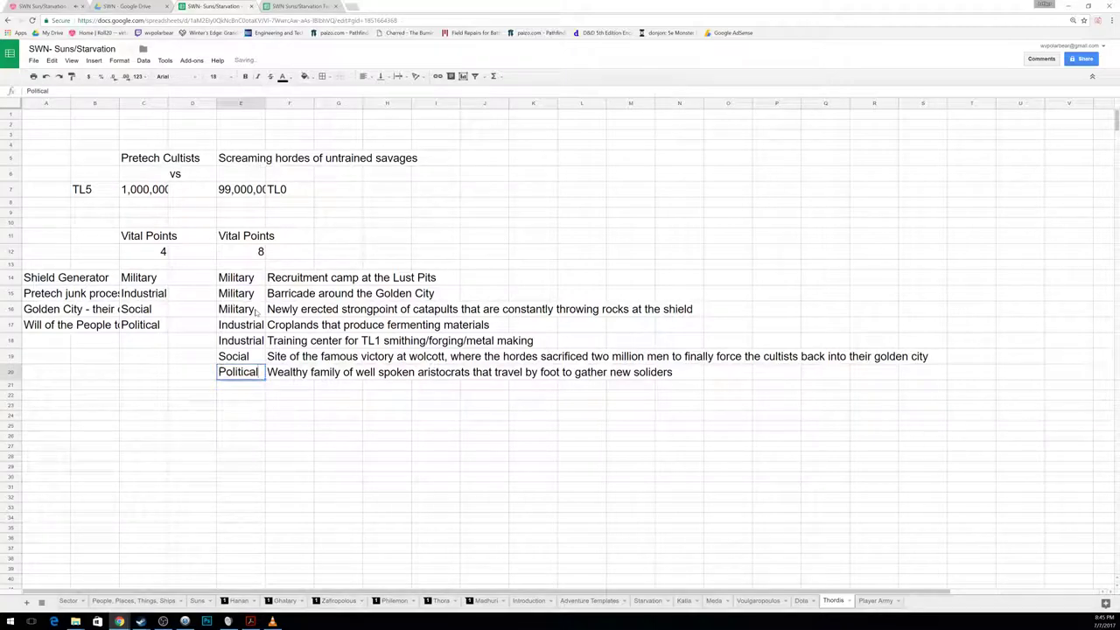
pyautogui.press('Down')
pyautogui.press('Right')
pyautogui.press('Up')
pyautogui.press('Return')
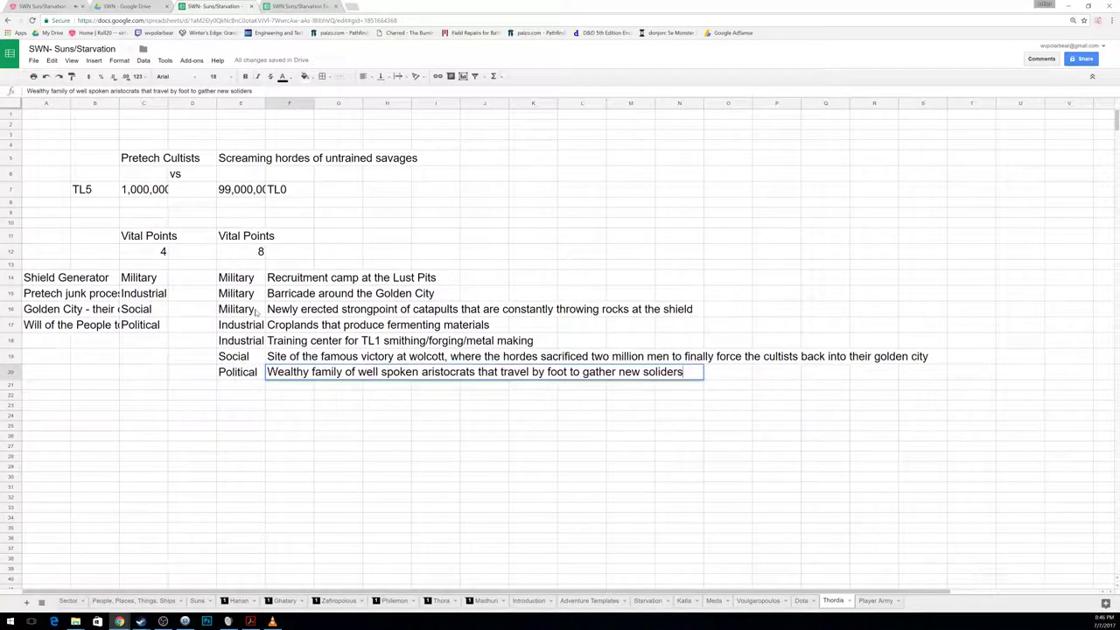
pyautogui.press('BackSpace')
pyautogui.press('BackSpace')
pyautogui.press('BackSpace')
pyautogui.press('BackSpace')
pyautogui.press('BackSpace')
pyautogui.write('diers')
pyautogui.press('Return')
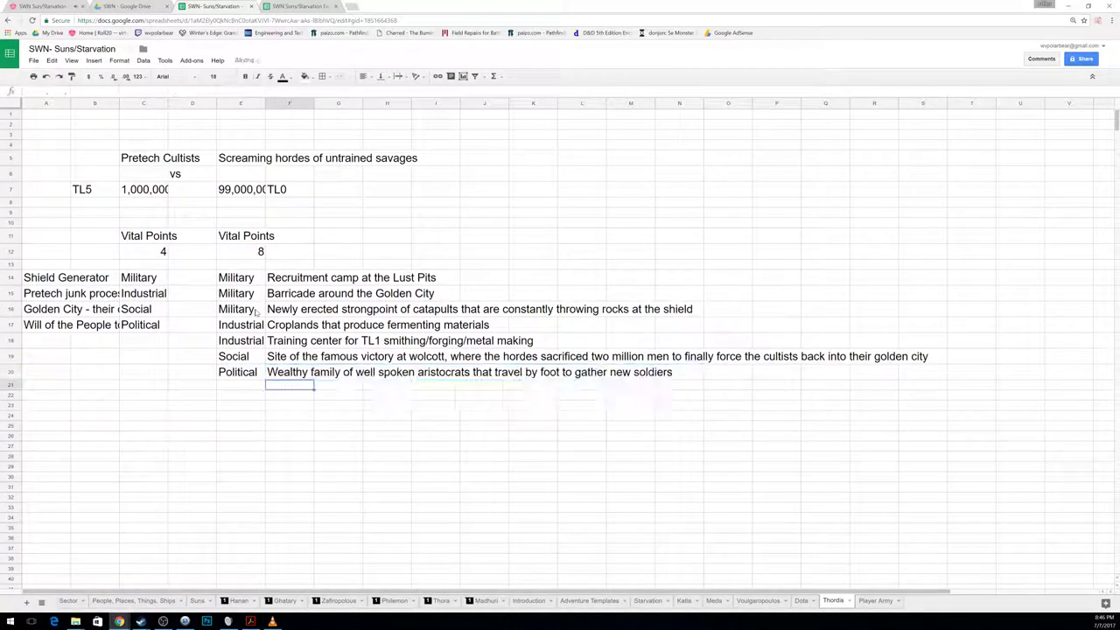
# Step: Go through the savages' Vital Point categories on the Thordis sheet to check how many of the required 8 are filled in
pyautogui.press('Left')
pyautogui.press('Up')
pyautogui.press('Up')
pyautogui.press('Up')
pyautogui.press('Up')
pyautogui.press('Up')
pyautogui.press('Up')
pyautogui.press('Up')
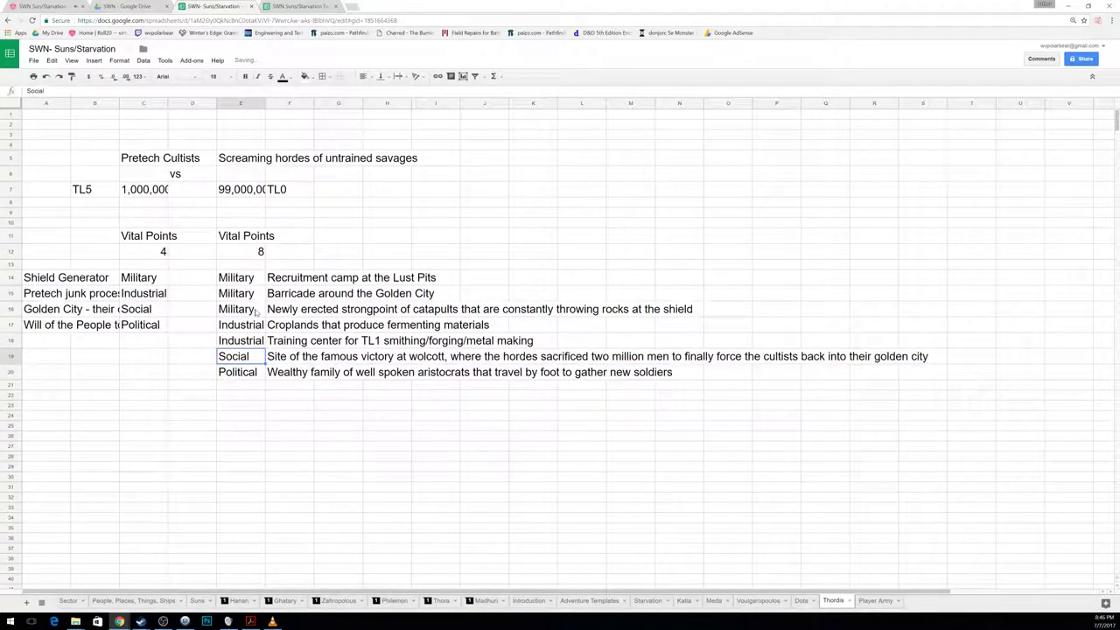
pyautogui.press('Down')
pyautogui.press('Down')
pyautogui.press('Down')
pyautogui.press('Down')
pyautogui.press('Down')
pyautogui.press('Down')
pyautogui.press('Down')
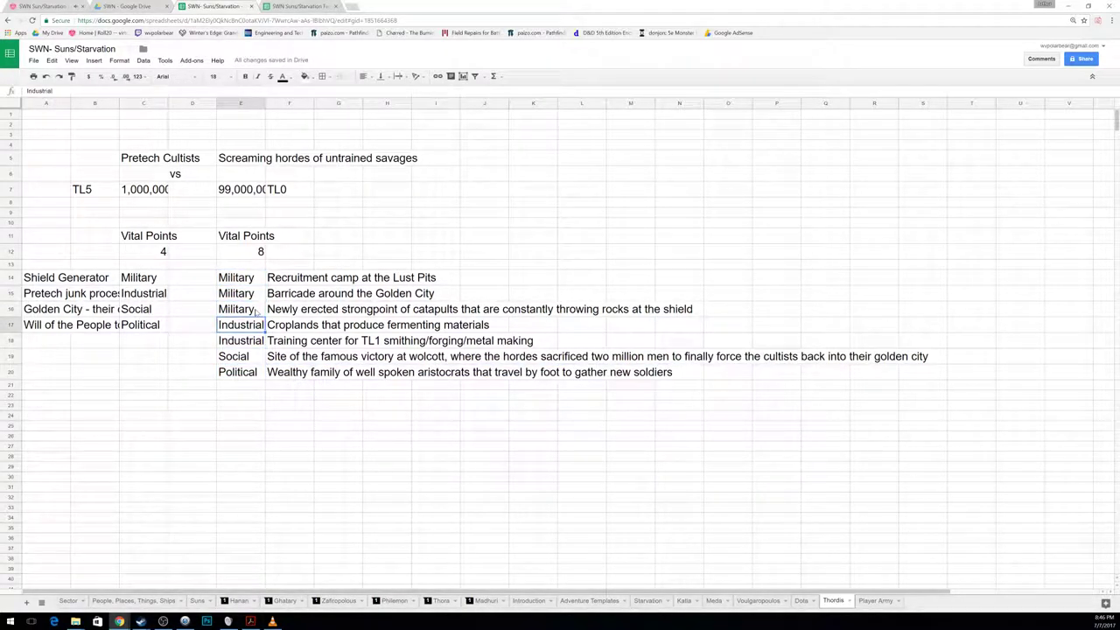
# Step: Add a Military vital point for the savages in row 21, described as "Transit Point where all the armies gather"
pyautogui.write('Military')
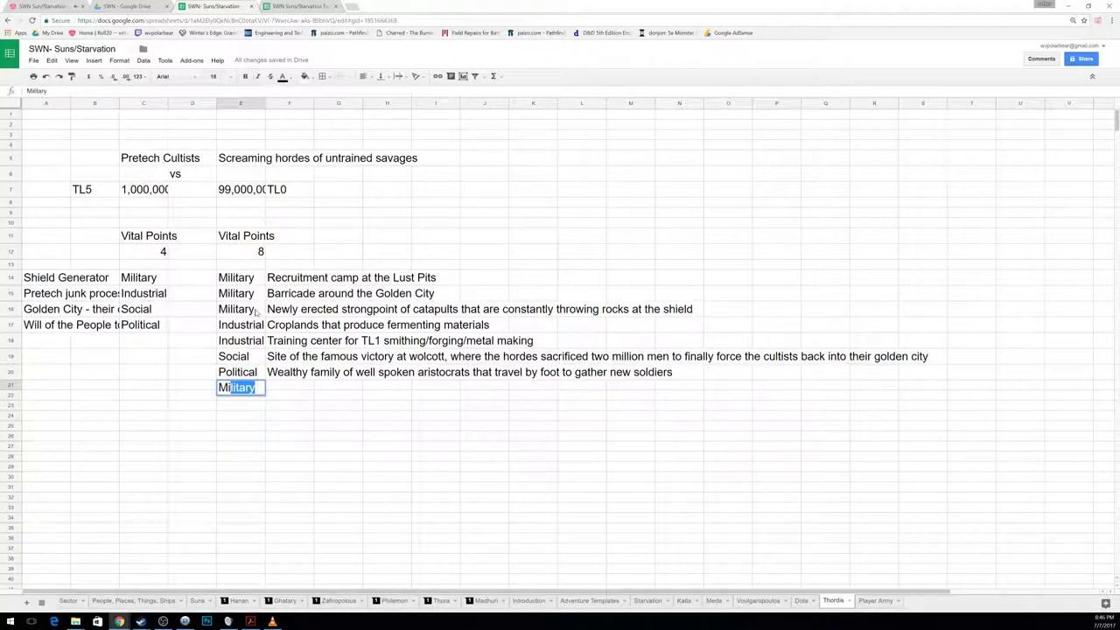
pyautogui.press('Tab')
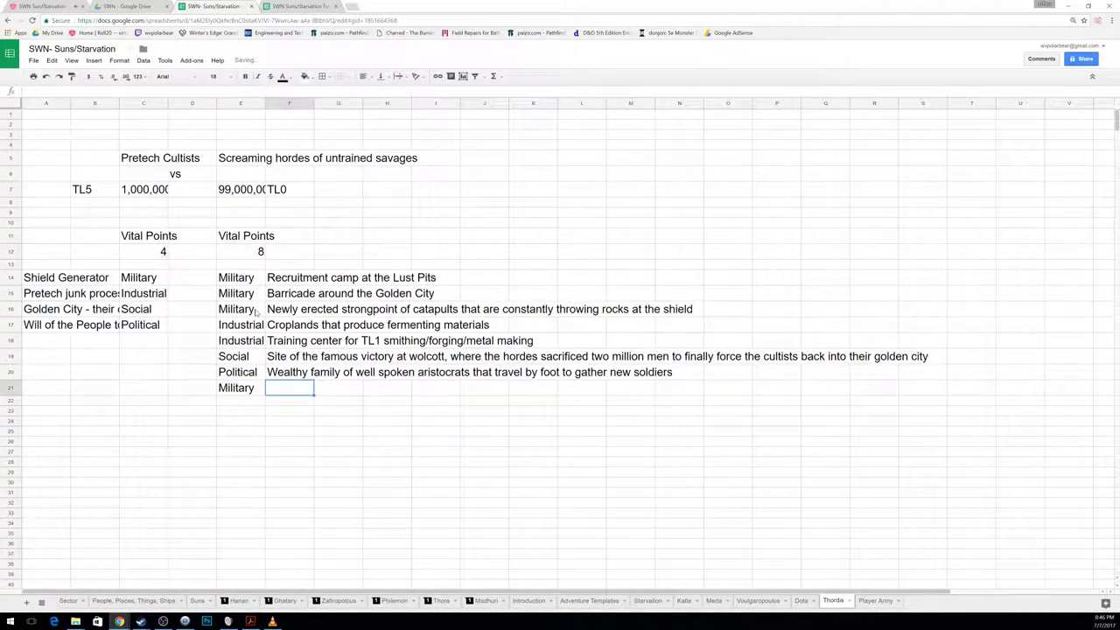
pyautogui.write('Transit')
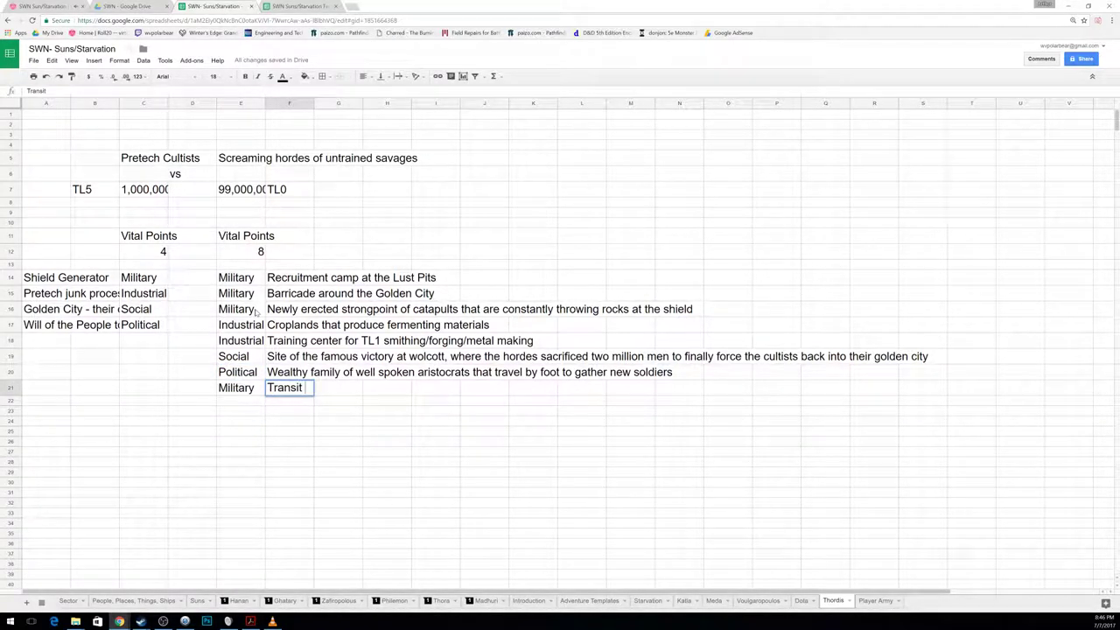
pyautogui.write(' Point where ')
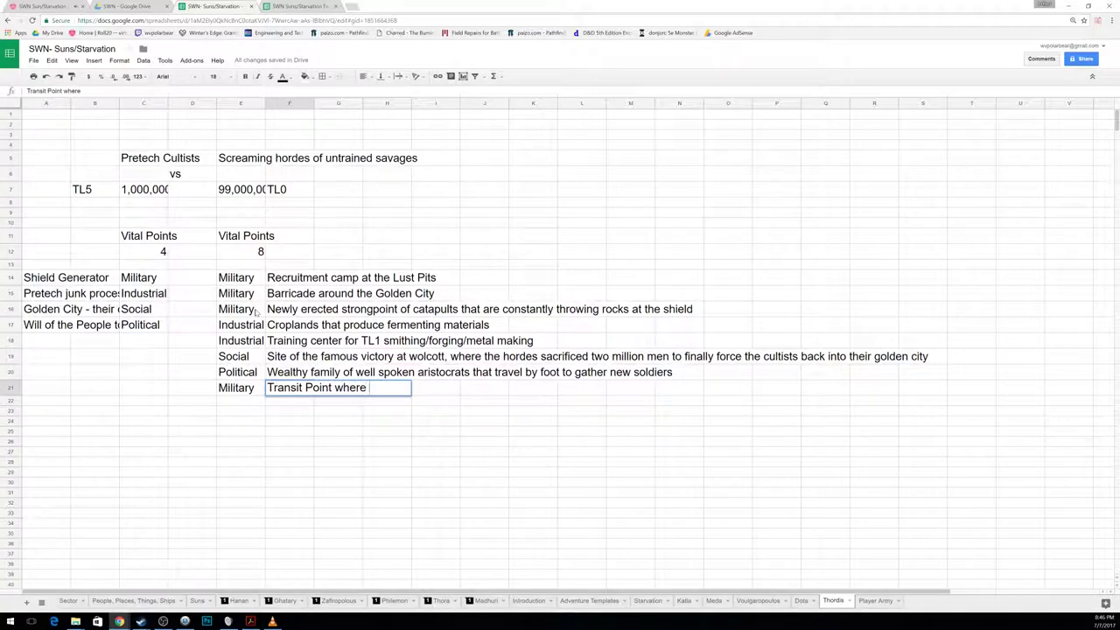
pyautogui.write('all the armies')
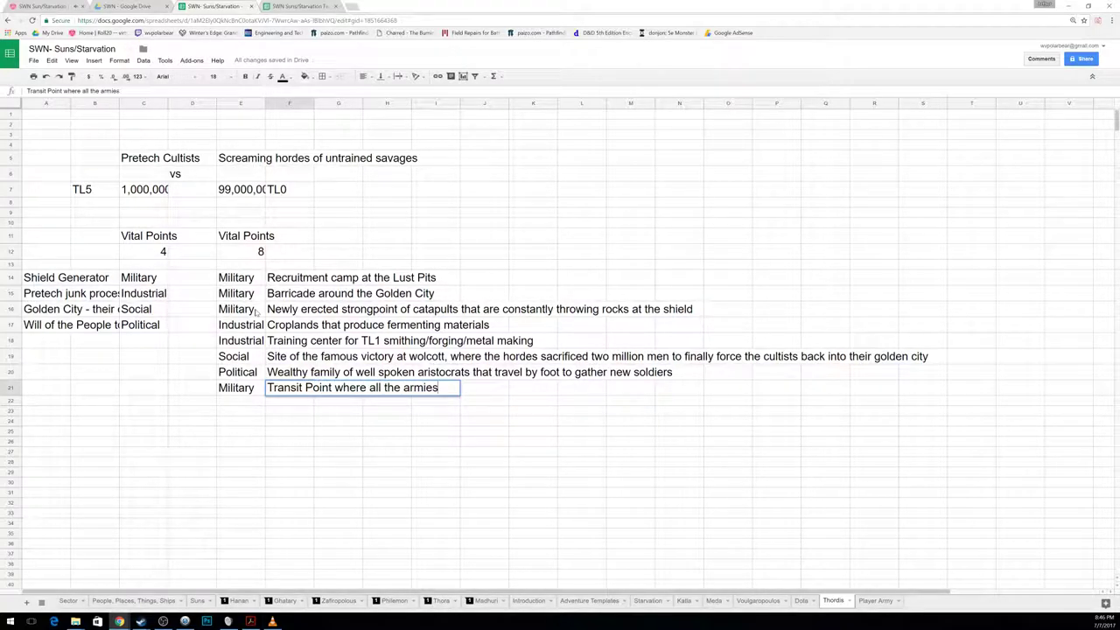
pyautogui.write(' gather')
pyautogui.press('Return')
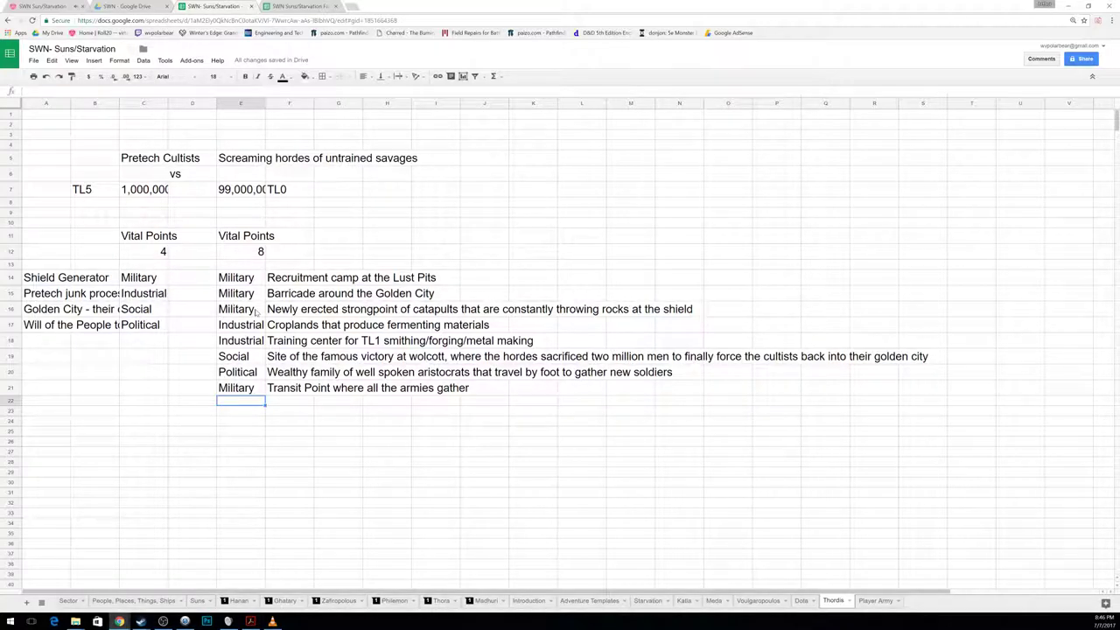
# Step: Look over the Voulgaropoulos sheet's Jade Pact versus Perimeter Agency figures and switch to the PDF reader
pyautogui.click(763, 607)
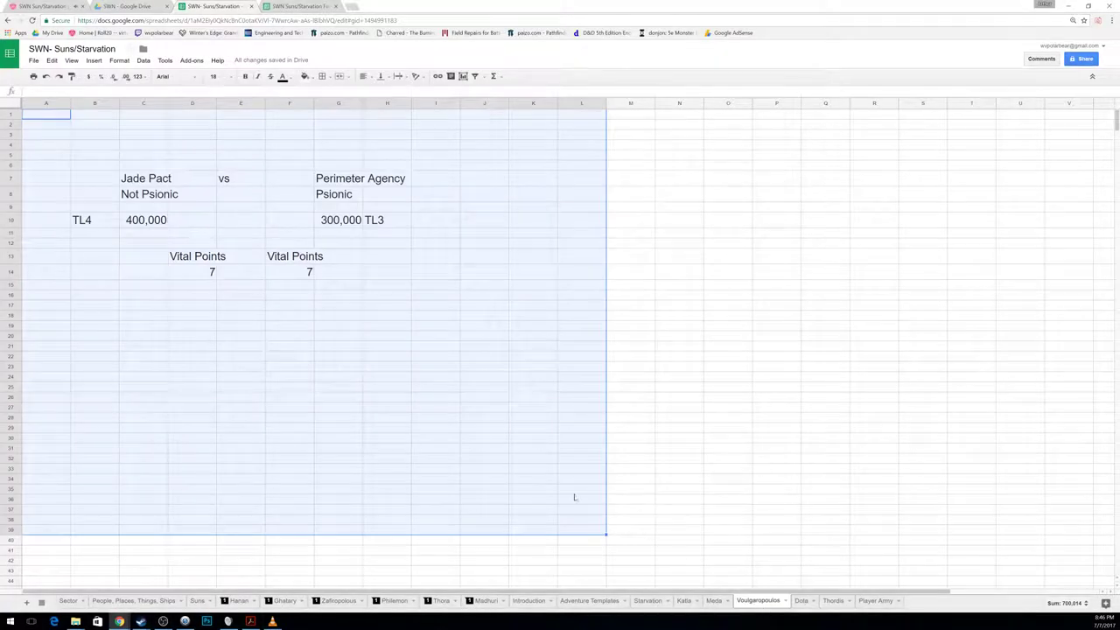
pyautogui.click(184, 337)
pyautogui.click(182, 286)
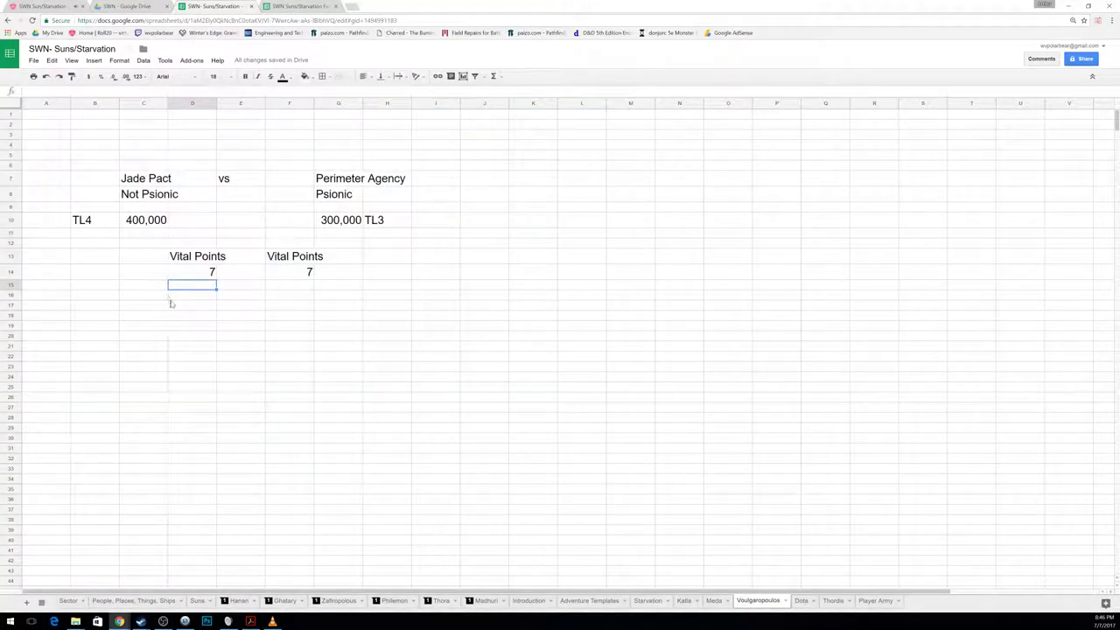
pyautogui.hotkey('alt', 'Tab')
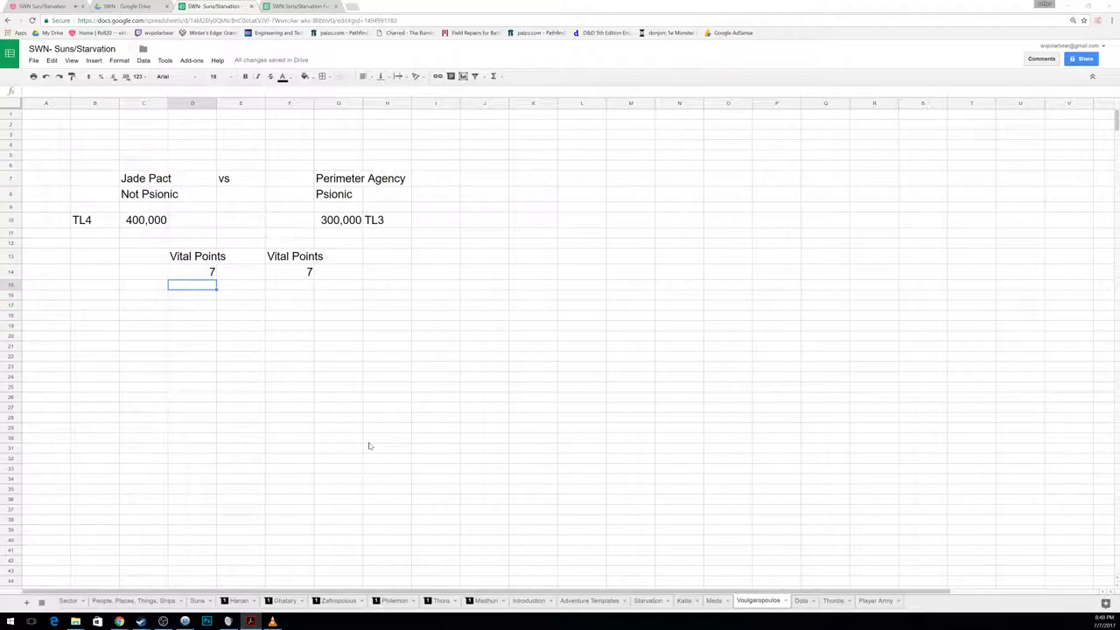
# Step: Review the Maltech Zombie Cult's force figure on the Ptolemaios conflict sheet and open the Calculator
pyautogui.click(684, 601)
pyautogui.scroll(3, 284, 412)
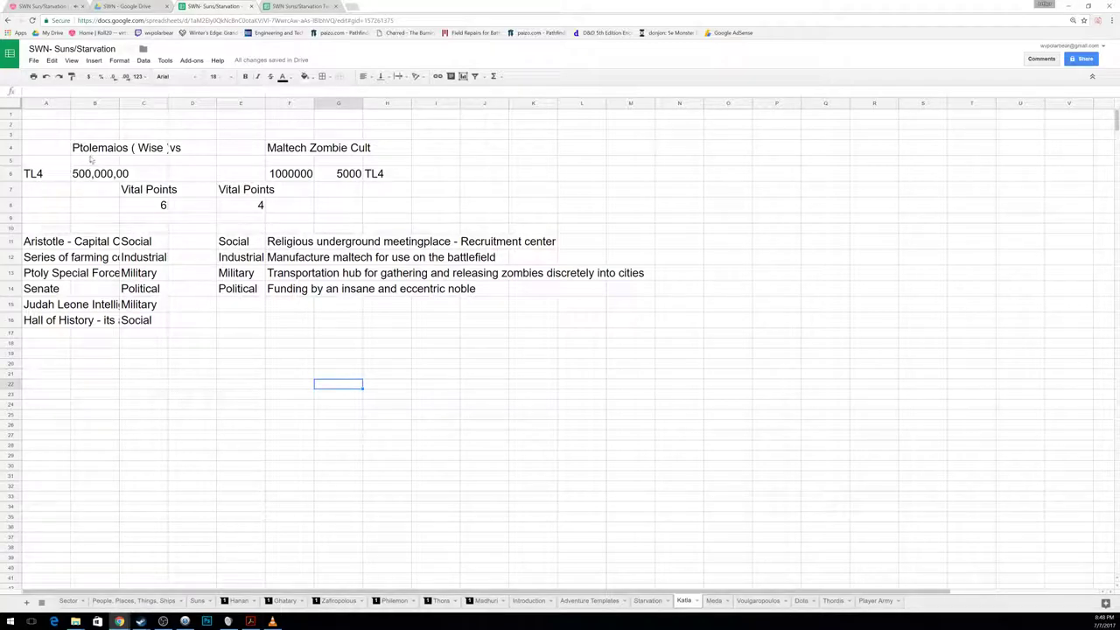
pyautogui.click(288, 147)
pyautogui.click(292, 173)
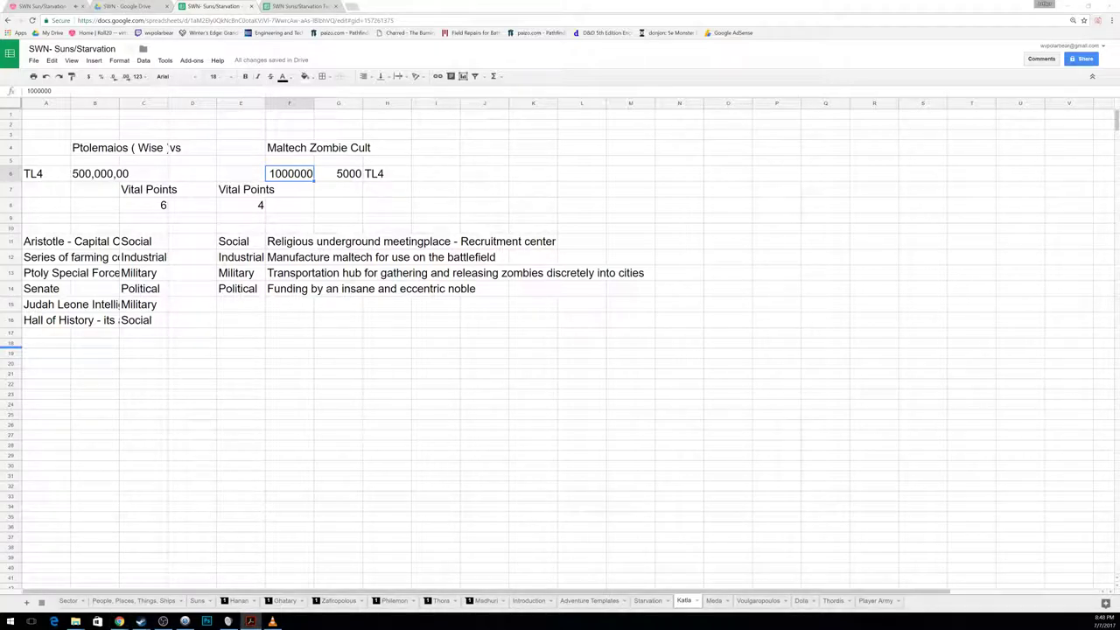
pyautogui.click(10, 622)
pyautogui.write('calc')
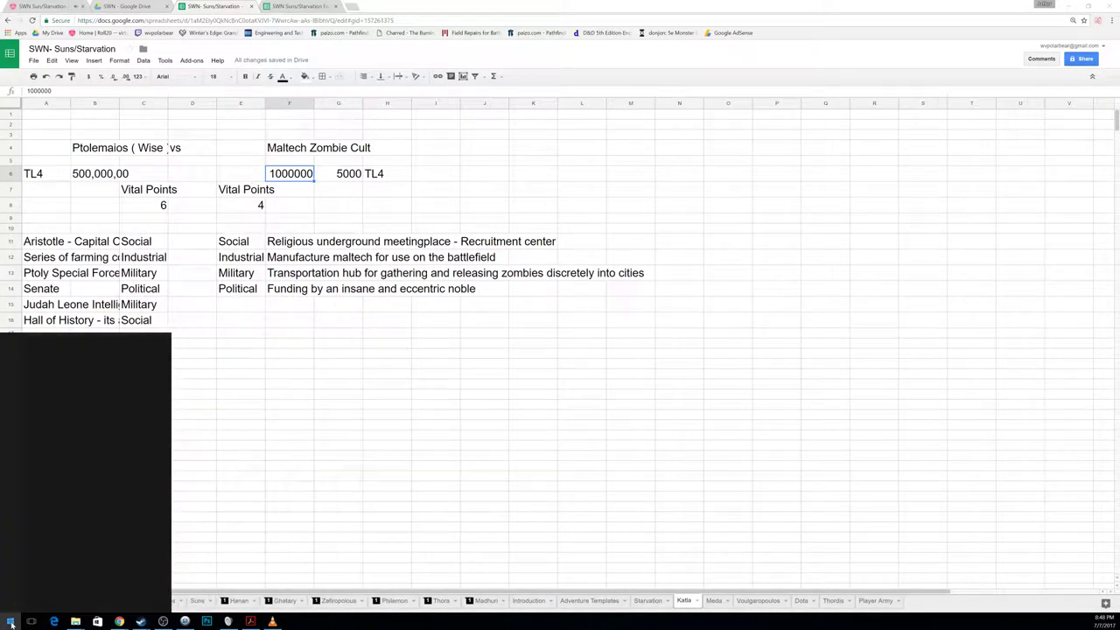
pyautogui.press('Return')
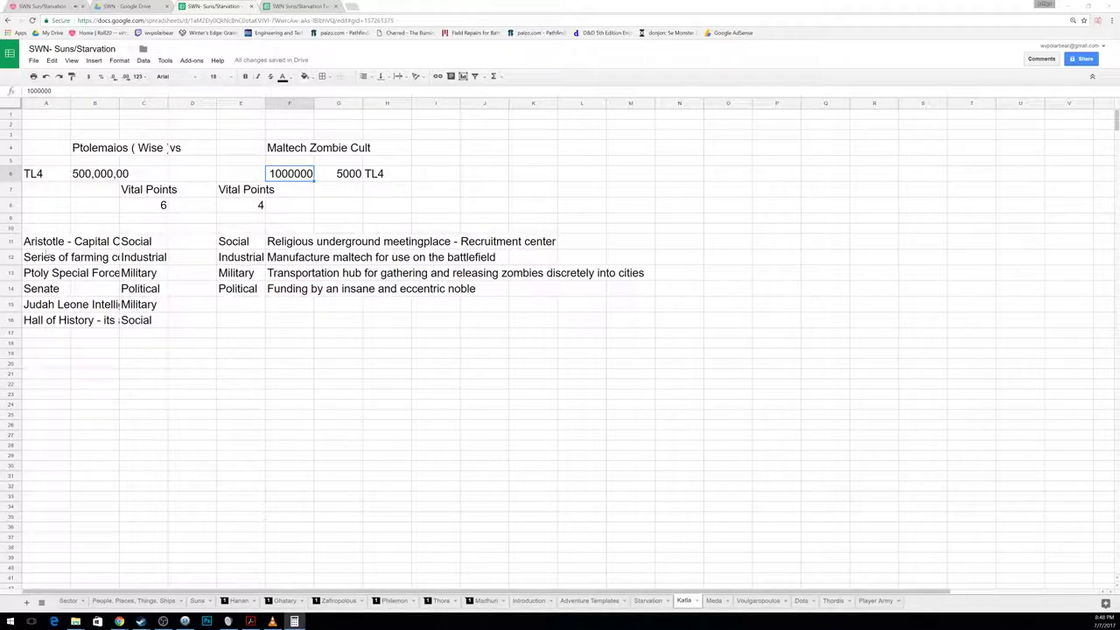
# Step: Enter 25,000,000 in C20 for Ptolemaios and 1,000,000 in F20 for the Maltech Zombie Cult
pyautogui.click(138, 366)
pyautogui.write('25')
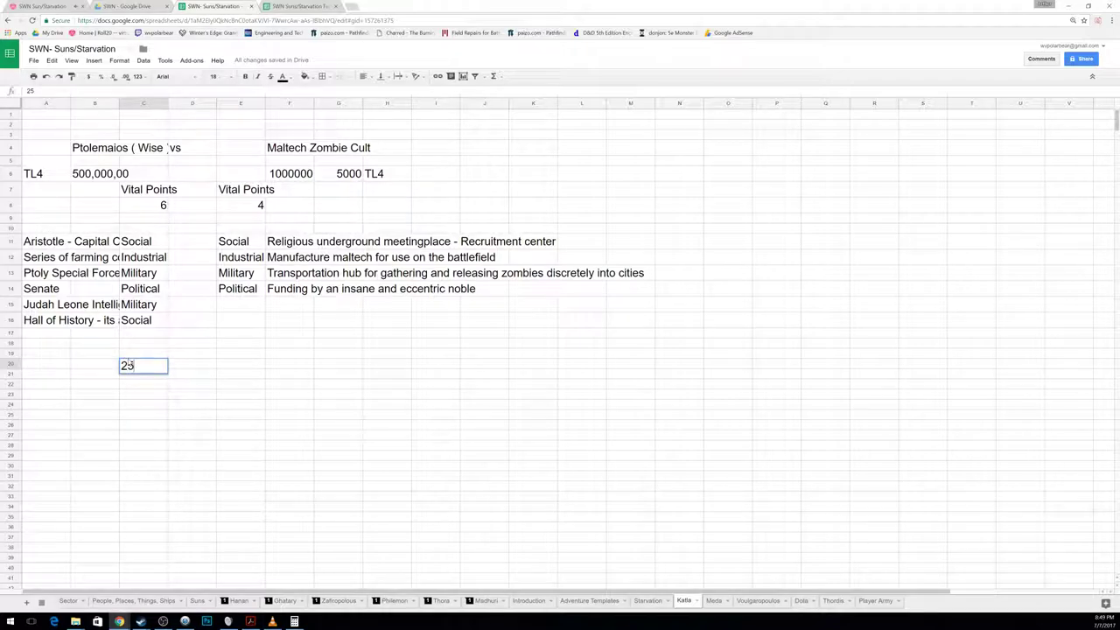
pyautogui.write(',000,00')
pyautogui.press('Return')
pyautogui.press('Right')
pyautogui.press('Right')
pyautogui.press('Right')
pyautogui.press('Up')
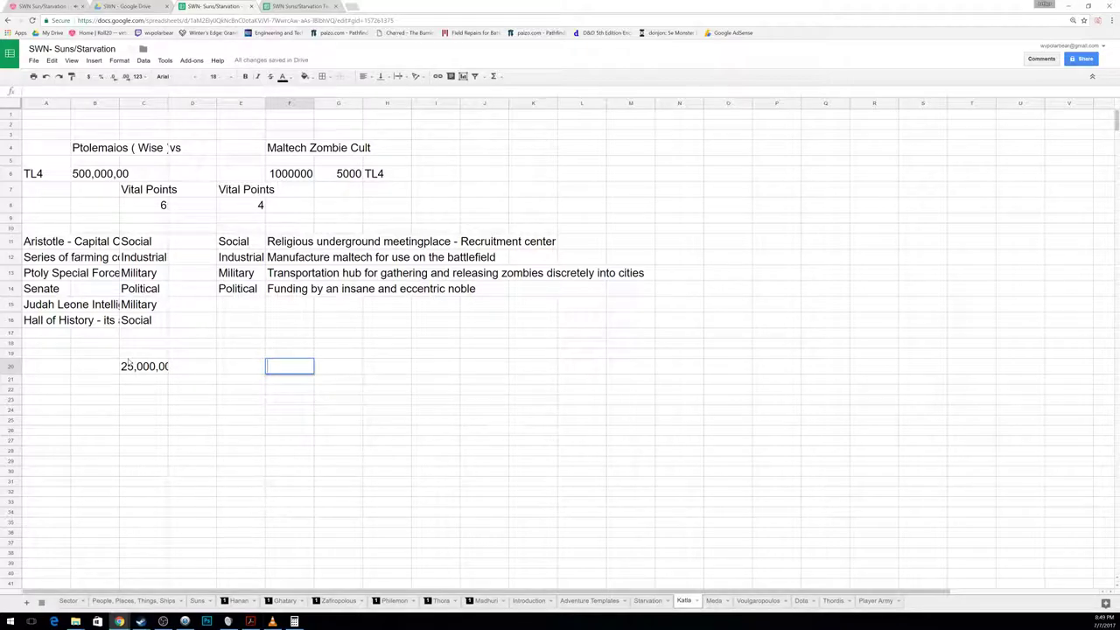
pyautogui.write('1,000,000')
pyautogui.press('Return')
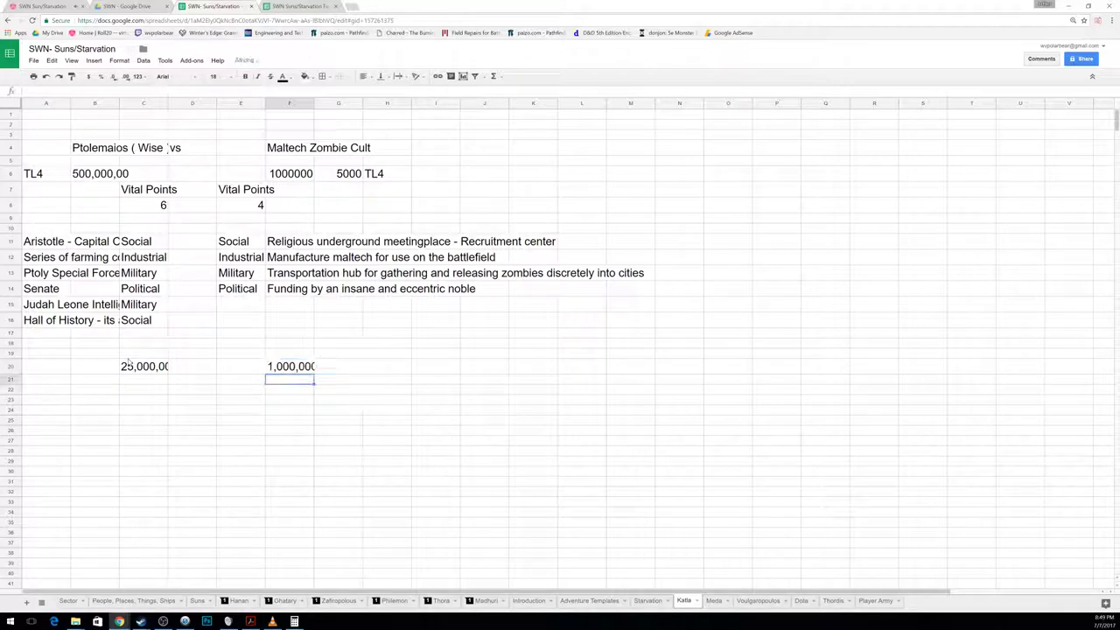
# Step: Enter 5000 in F21 and TL5 in G21 as the Maltech Zombie Cult's second force
pyautogui.write('5000')
pyautogui.press('Tab')
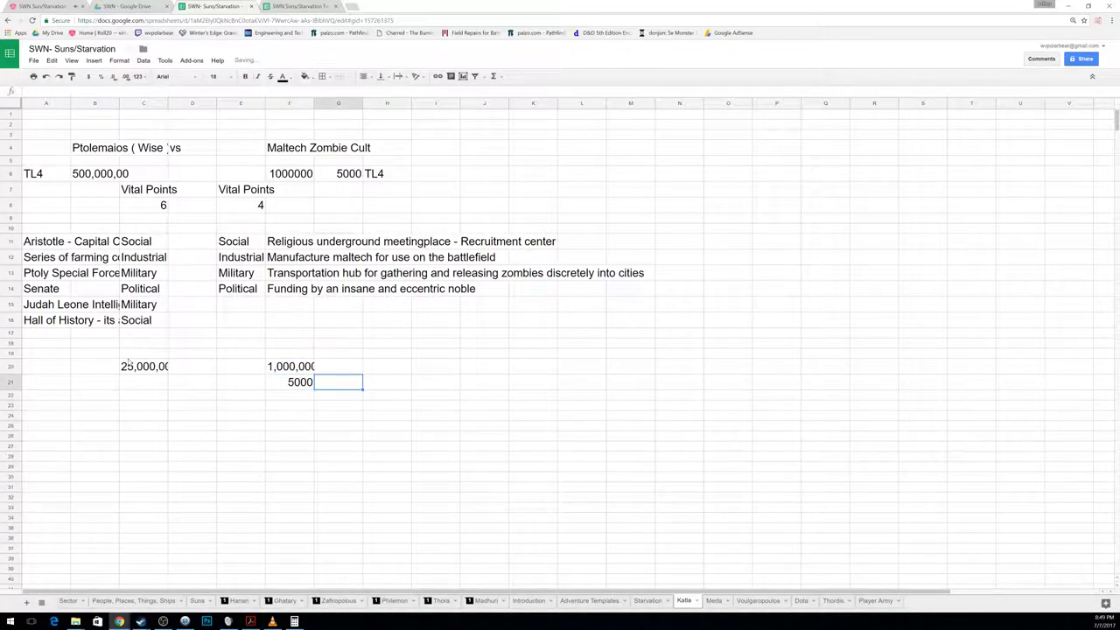
pyautogui.write('TL5')
pyautogui.press('Return')
# Step: Change the Maltech Zombie Cult's tech level in H6 to TL5
pyautogui.press('Up')
pyautogui.press('Up')
pyautogui.press('Up')
pyautogui.press('Up')
pyautogui.press('Up')
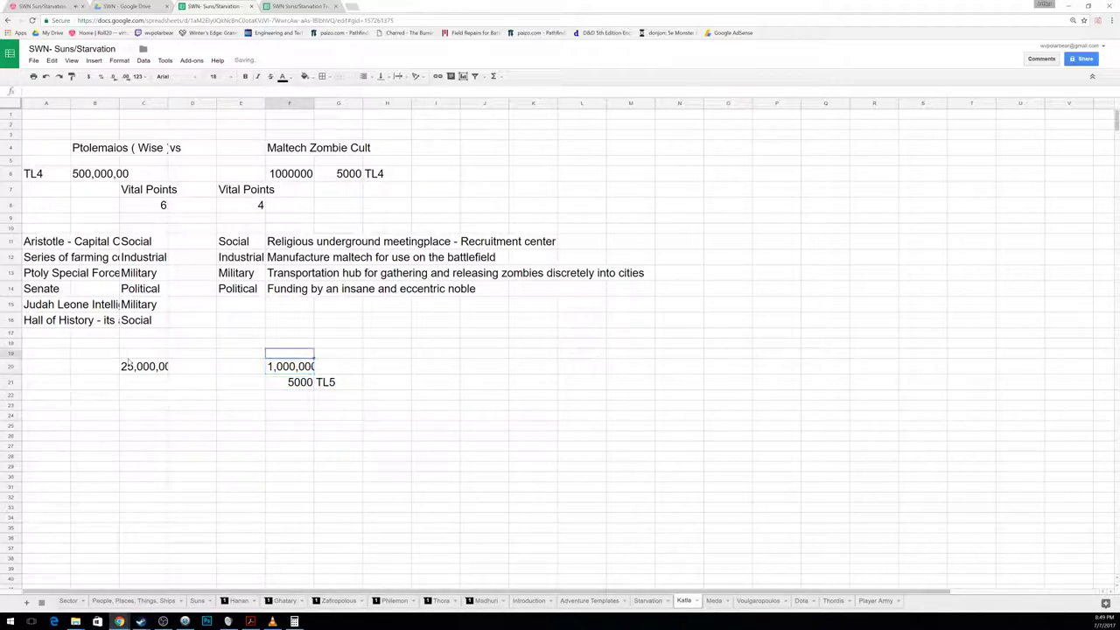
pyautogui.press('Right')
pyautogui.press('Up')
pyautogui.press('Up')
pyautogui.press('Up')
pyautogui.press('Up')
pyautogui.press('Up')
pyautogui.press('Right')
pyautogui.press('Up')
pyautogui.press('Up')
pyautogui.press('Up')
pyautogui.press('Up')
pyautogui.press('Up')
pyautogui.press('Up')
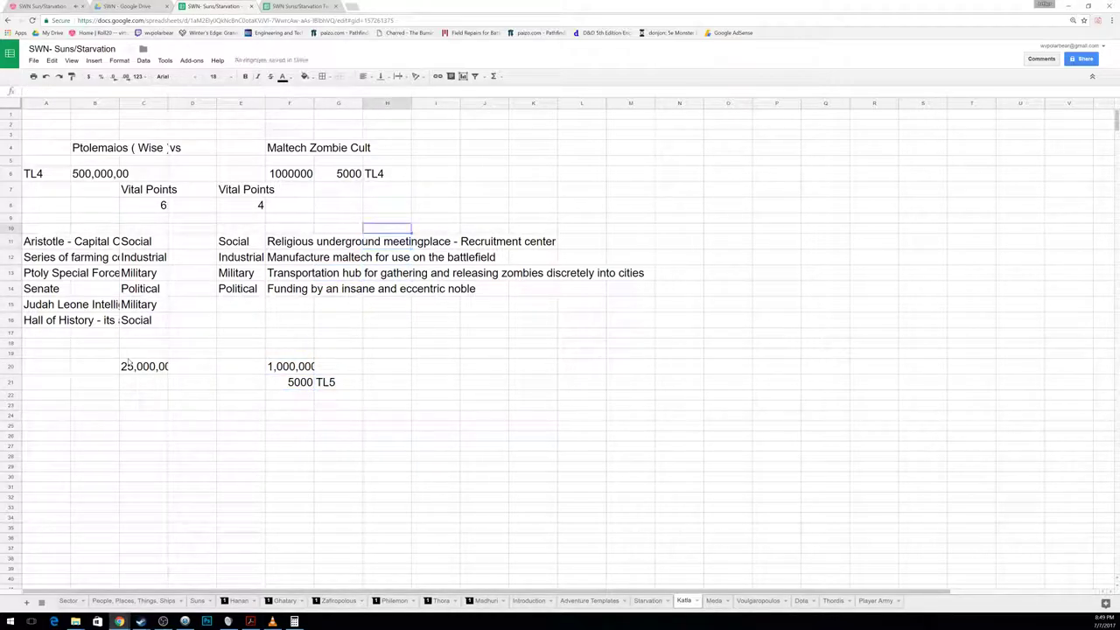
pyautogui.press('Return')
pyautogui.press('BackSpace')
pyautogui.write('5')
pyautogui.press('Return')
pyautogui.press('Down')
pyautogui.press('Left')
pyautogui.press('Down')
pyautogui.press('Down')
pyautogui.press('Down')
pyautogui.press('Down')
pyautogui.press('Down')
pyautogui.press('Down')
pyautogui.press('Down')
pyautogui.press('Down')
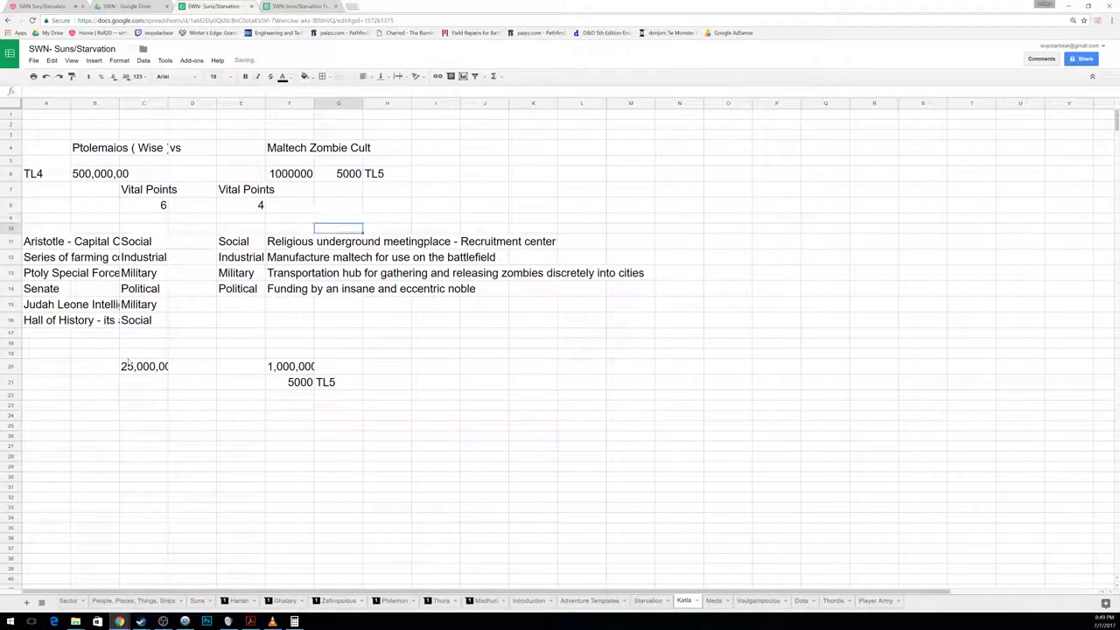
pyautogui.press('Left')
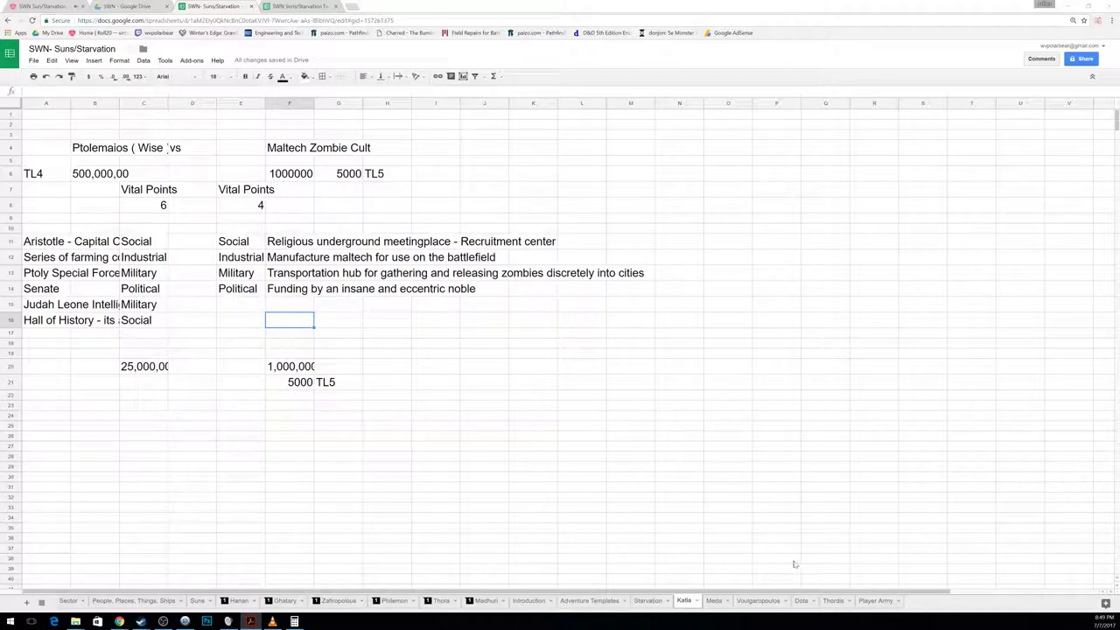
# Step: Enter 5000 in B22 of the Meda sheet, below the Screaming Voidmins' vital points
pyautogui.click(712, 602)
pyautogui.click(711, 601)
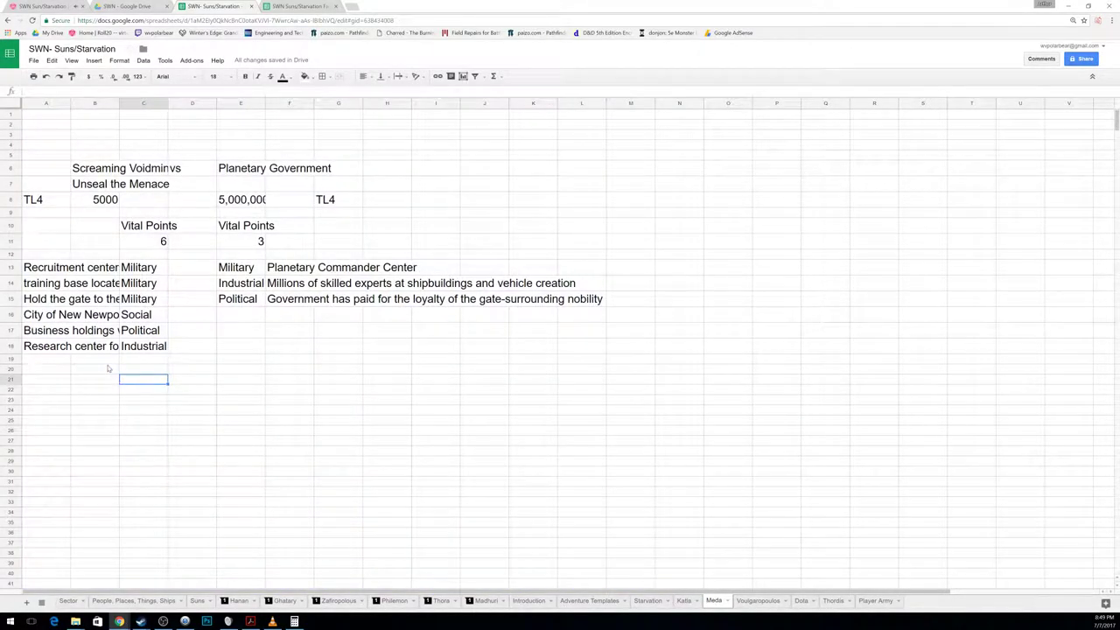
pyautogui.click(109, 393)
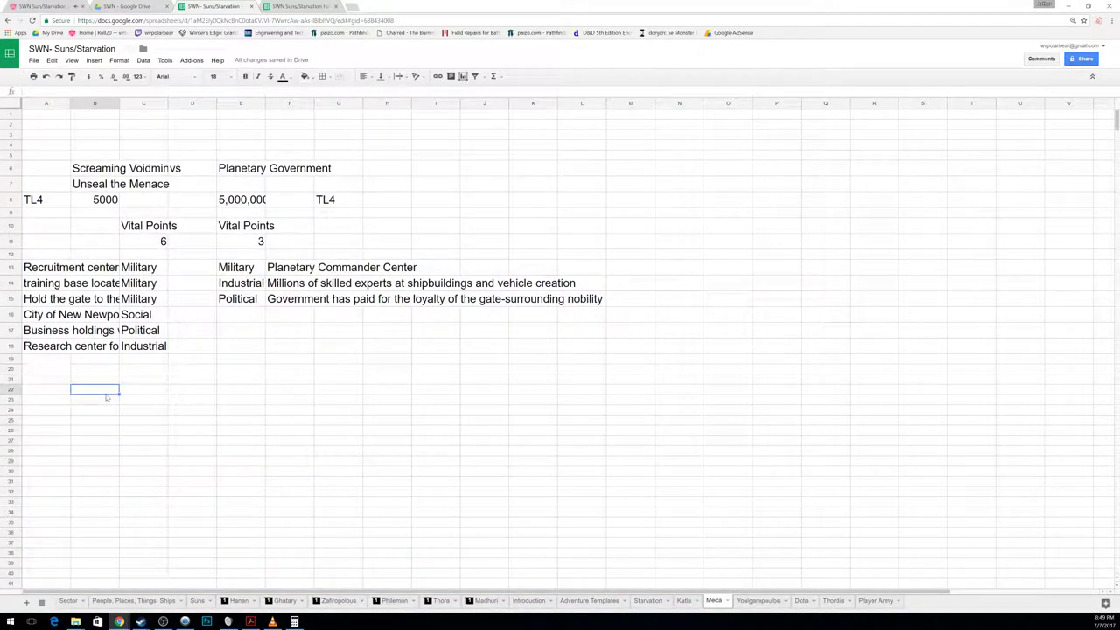
pyautogui.write('5000')
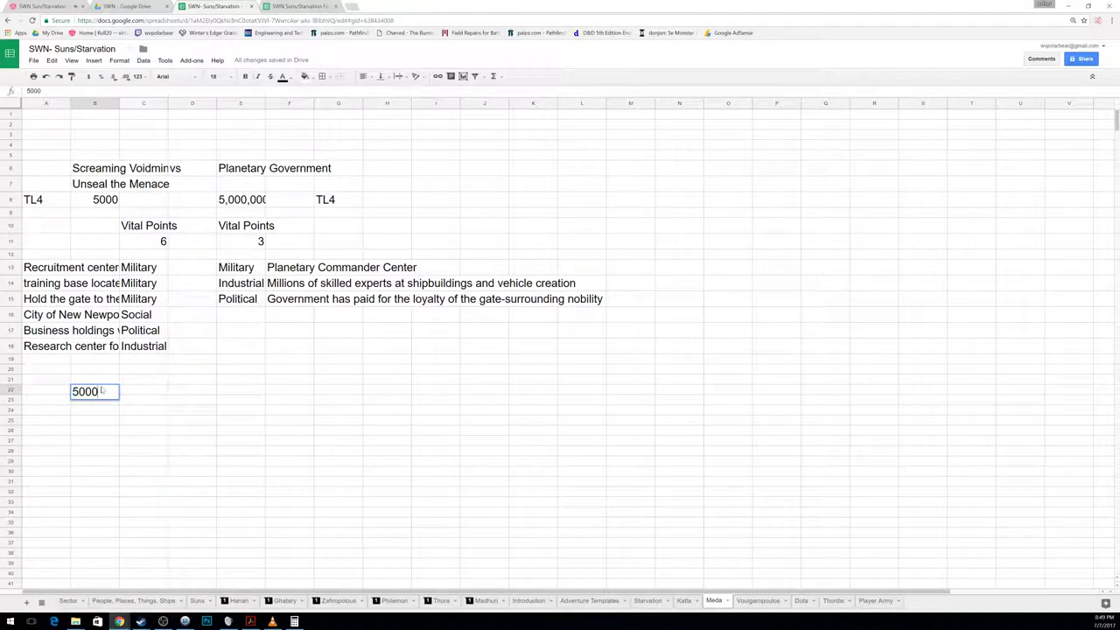
pyautogui.press('Return')
# Step: Enter 5000 in E22 of the Meda sheet, below the Planetary Government's vital points
pyautogui.click(257, 369)
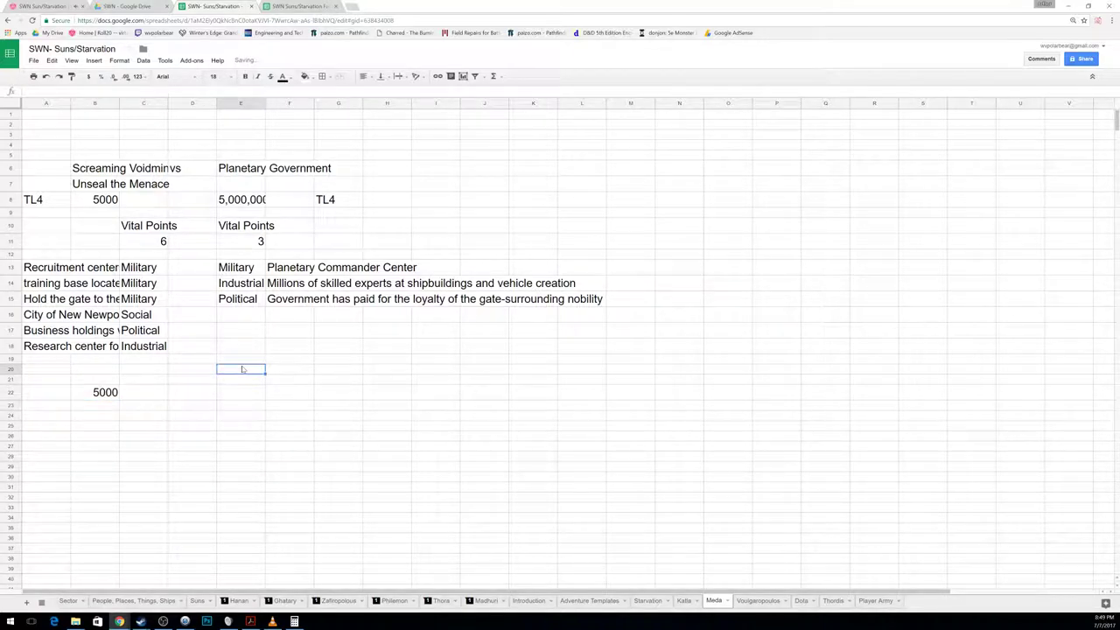
pyautogui.click(241, 393)
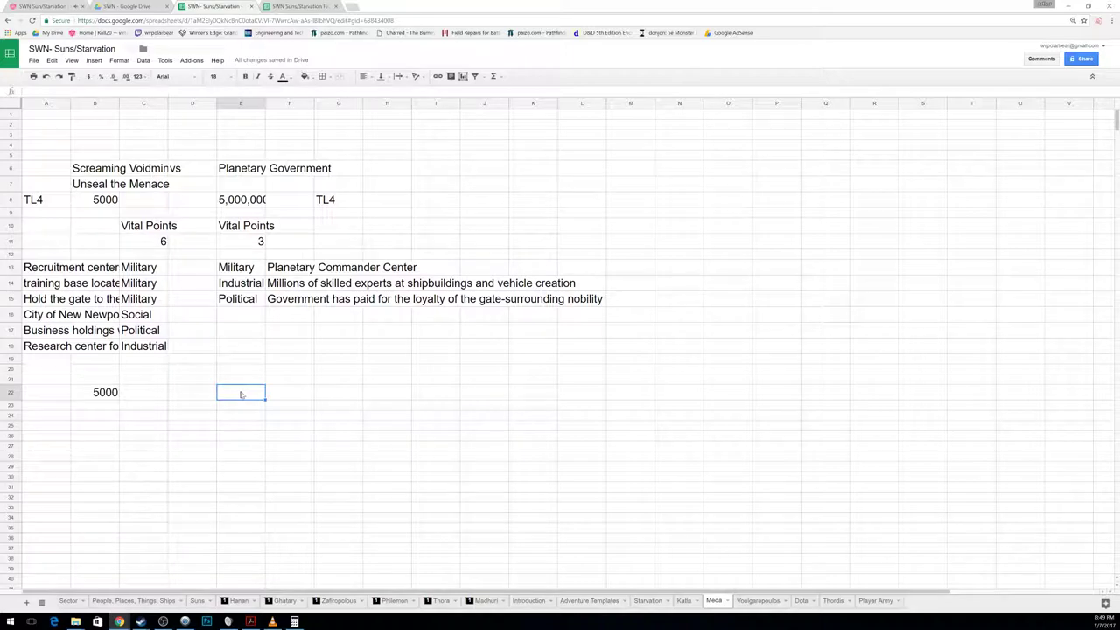
pyautogui.write('5000')
pyautogui.press('Return')
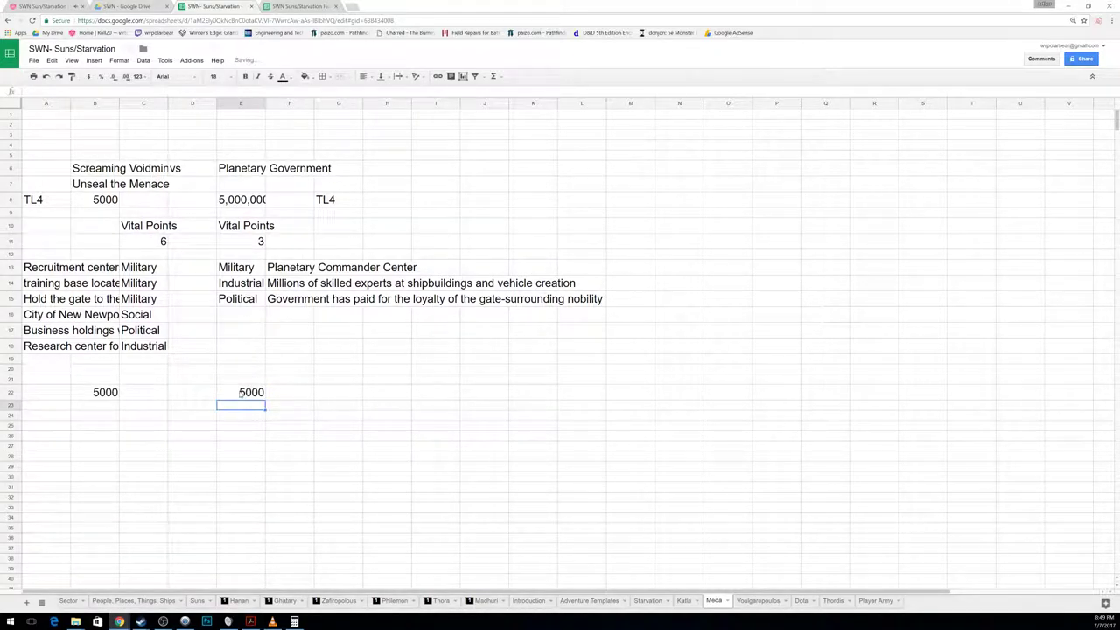
# Step: Consult the Calculator and set the Planetary Government's figure in E22 to 50000
pyautogui.click(294, 621)
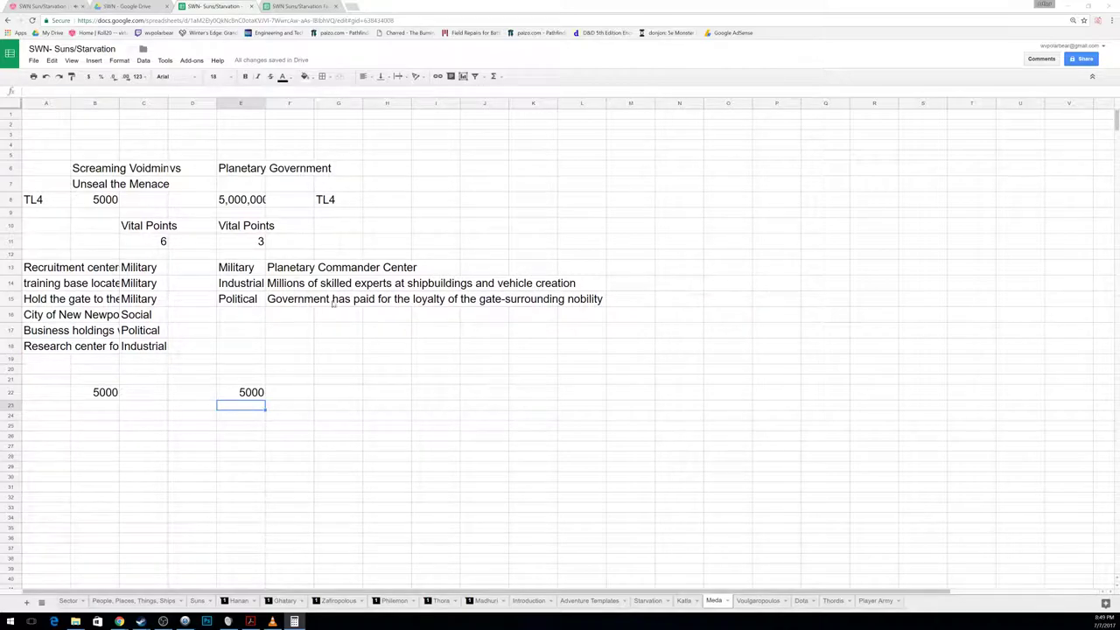
pyautogui.click(262, 392)
pyautogui.click(263, 393)
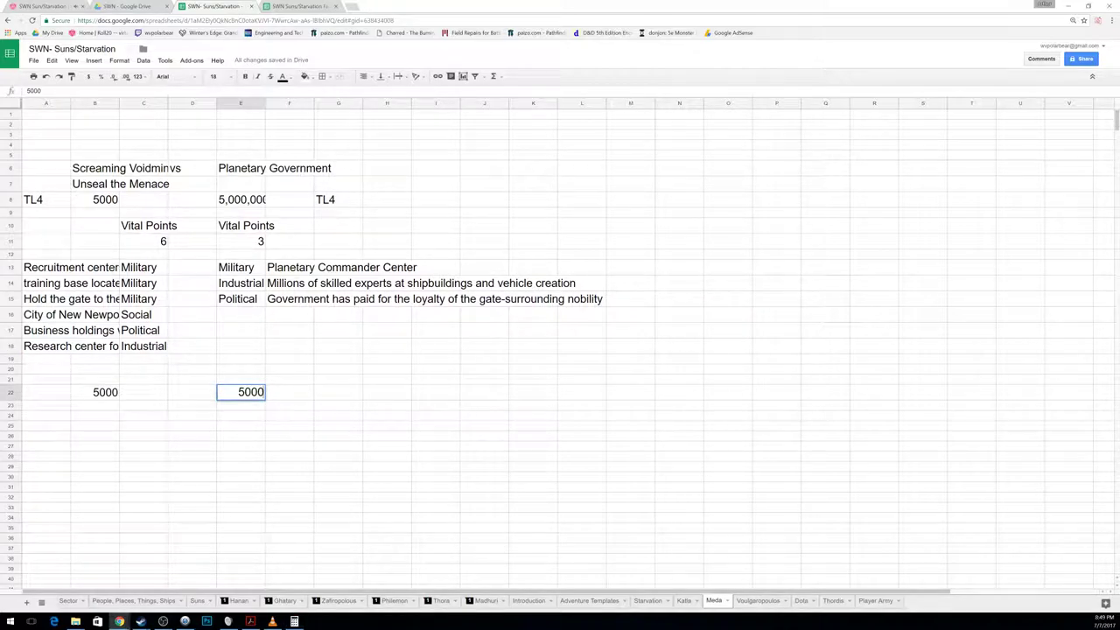
pyautogui.write('50000')
pyautogui.press('Return')
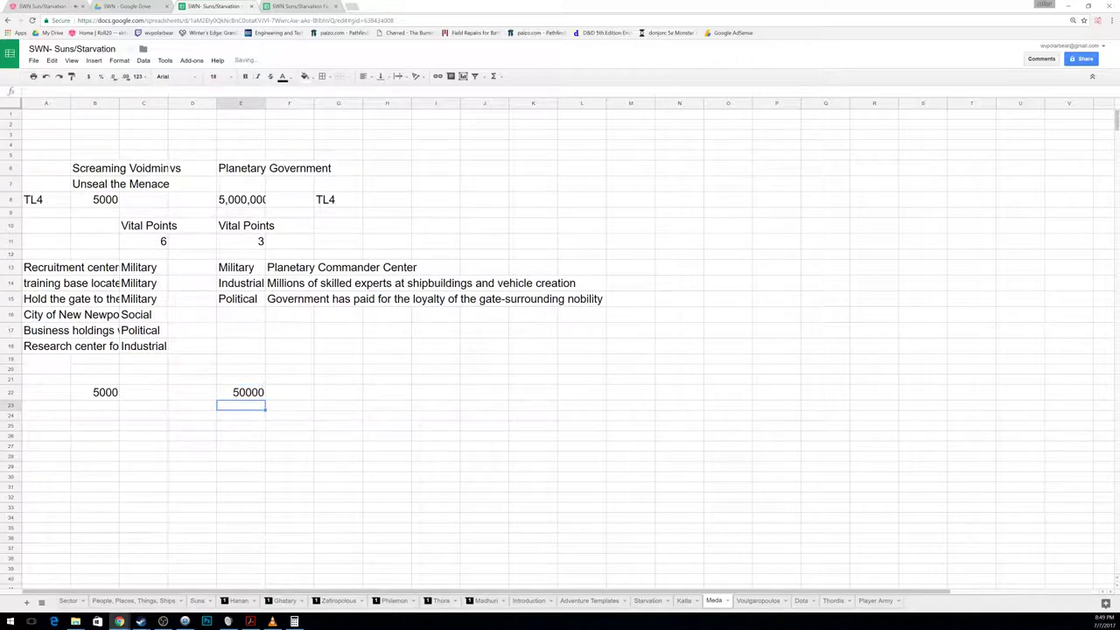
# Step: Check the PDF reader and Calculator, and enter 15000 in G17 of the Voulgaropoulos sheet for the Perimeter Agency
pyautogui.click(250, 621)
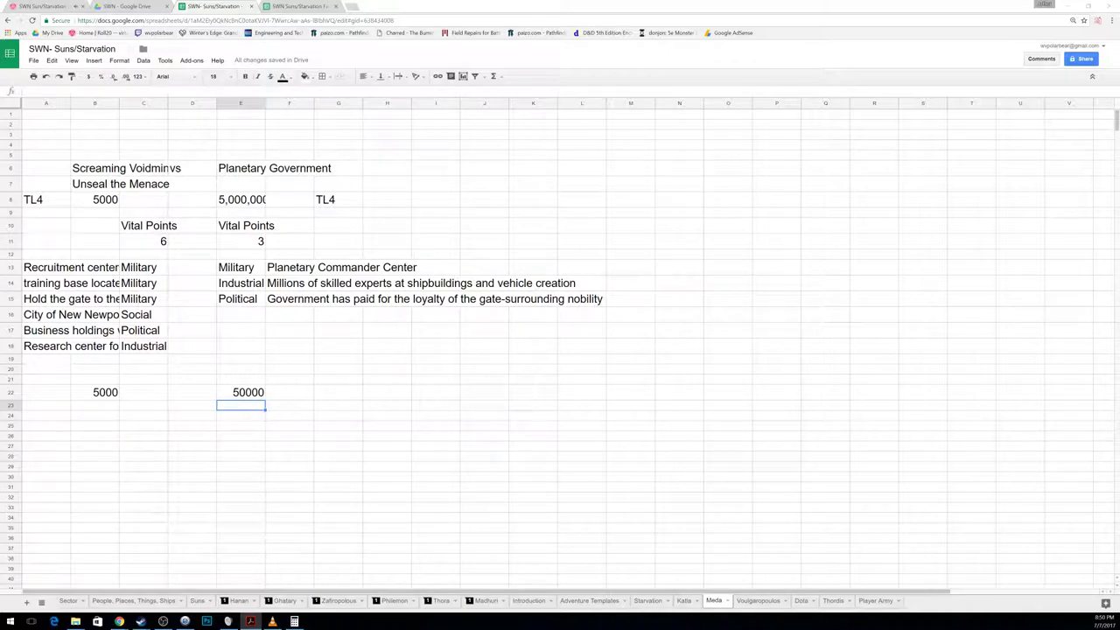
pyautogui.click(761, 600)
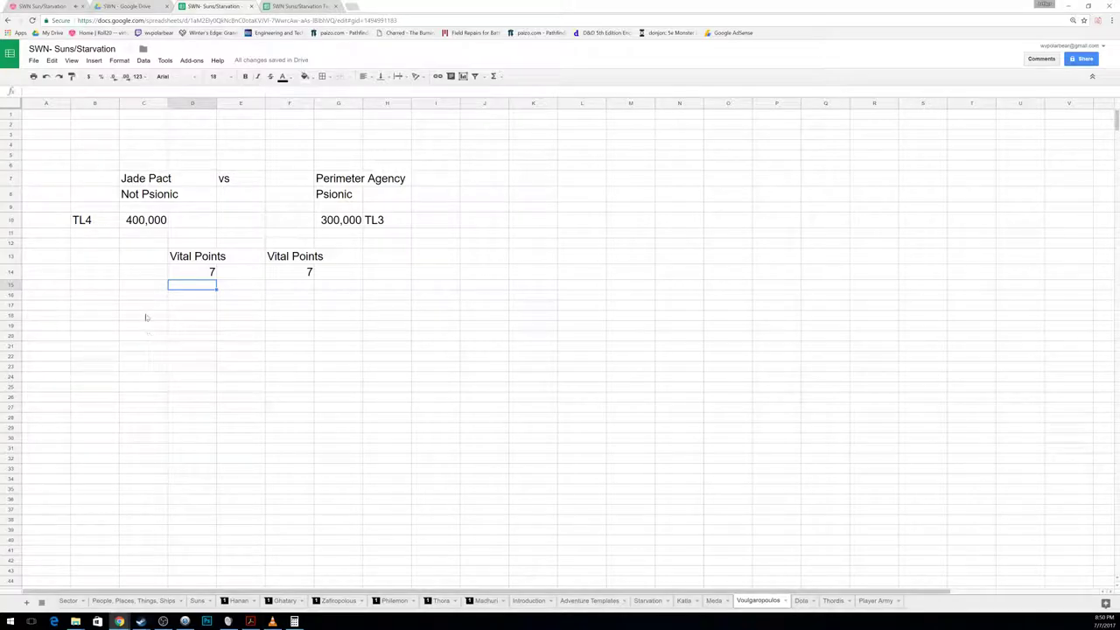
pyautogui.click(333, 306)
pyautogui.hotkey('alt', 'Tab')
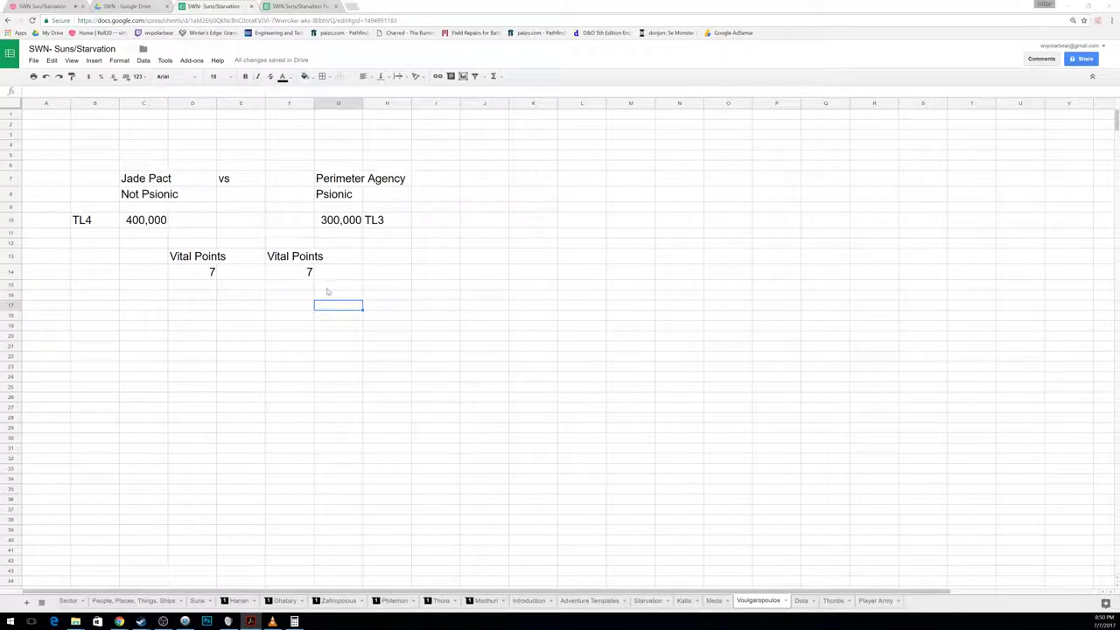
pyautogui.hotkey('alt', 'Tab')
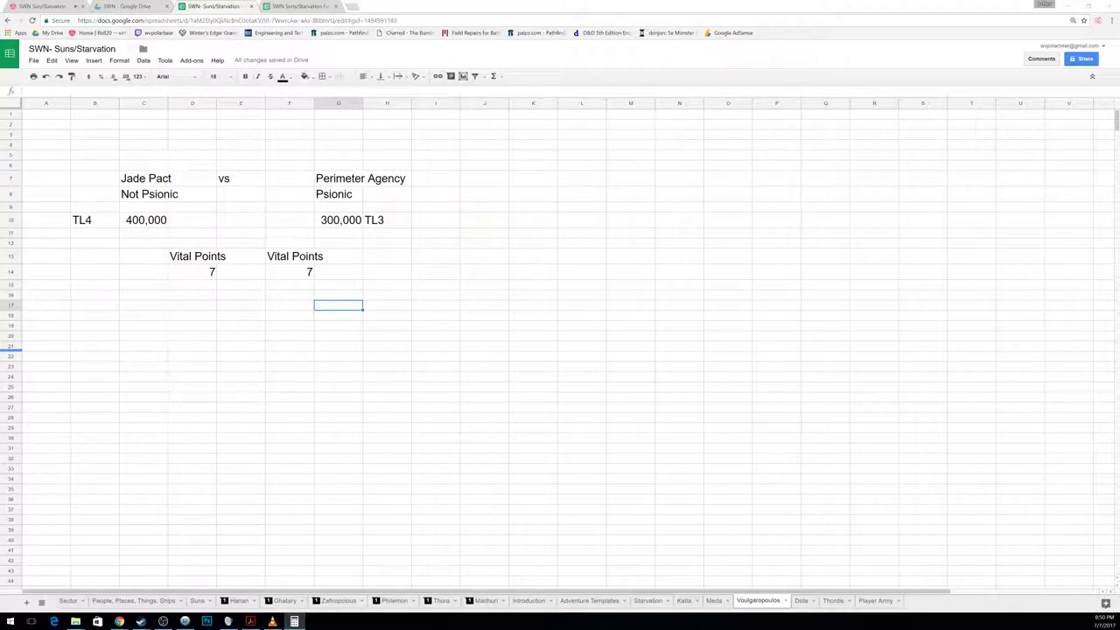
pyautogui.hotkey('alt', 'Tab')
pyautogui.write('15000')
pyautogui.press('Return')
# Step: Enter the tech level TL3 in H17, beside the Perimeter Agency's 15000
pyautogui.click(387, 321)
pyautogui.press('Up')
pyautogui.write('TL3')
pyautogui.press('Return')
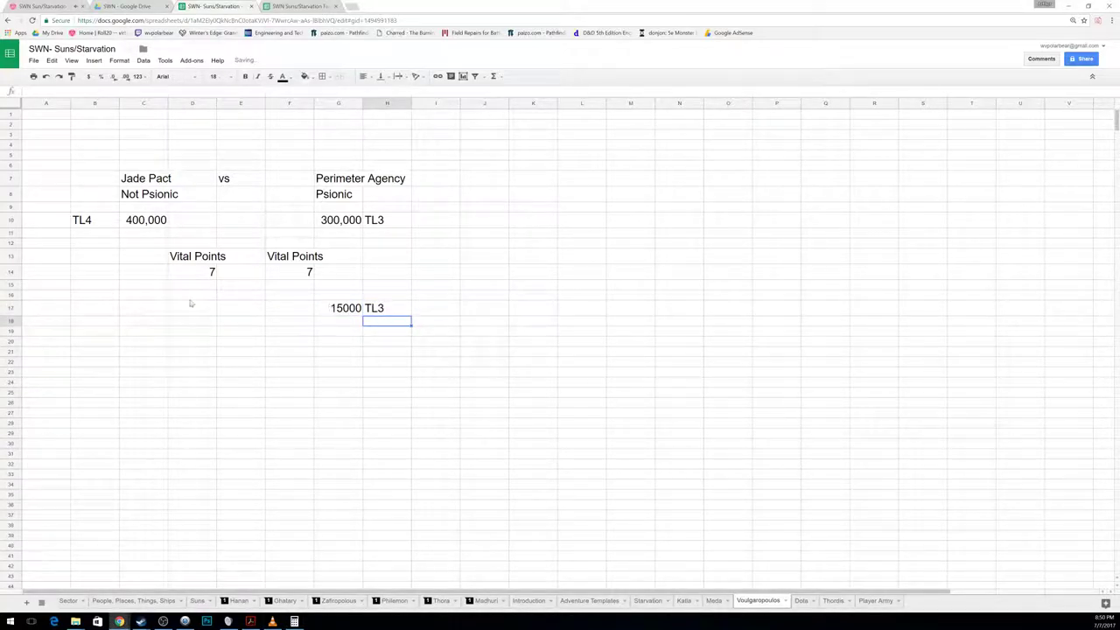
# Step: Enter 4000 in D17 and its tech level TL4 in C17 for the Jade Pact
pyautogui.hotkey('alt', 'Tab')
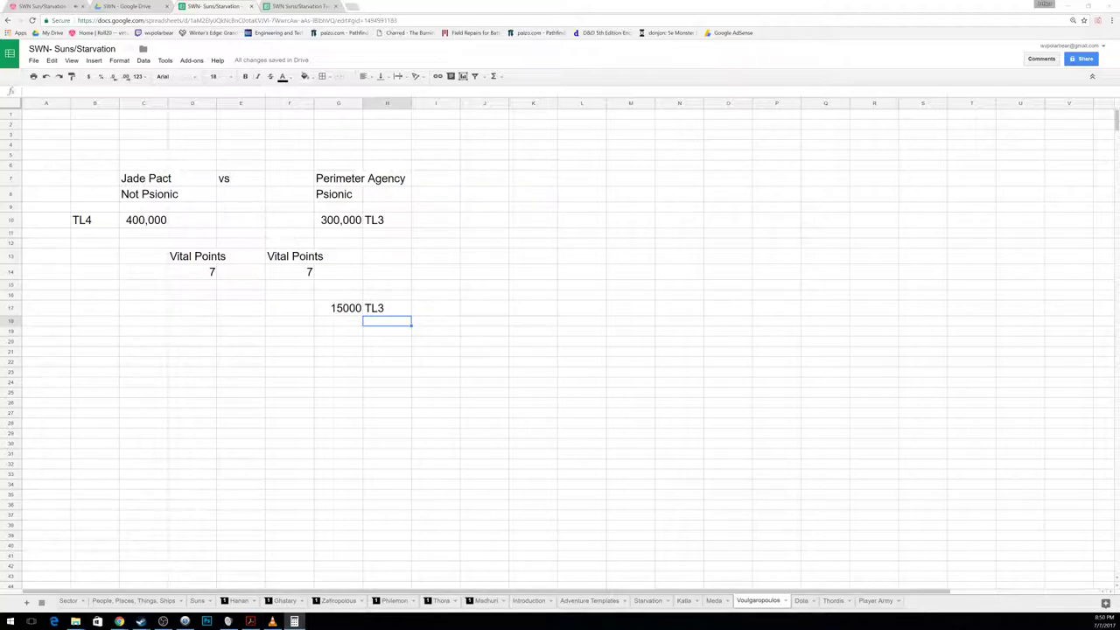
pyautogui.click(169, 302)
pyautogui.write('4000')
pyautogui.press('Return')
pyautogui.click(166, 307)
pyautogui.write('TL4')
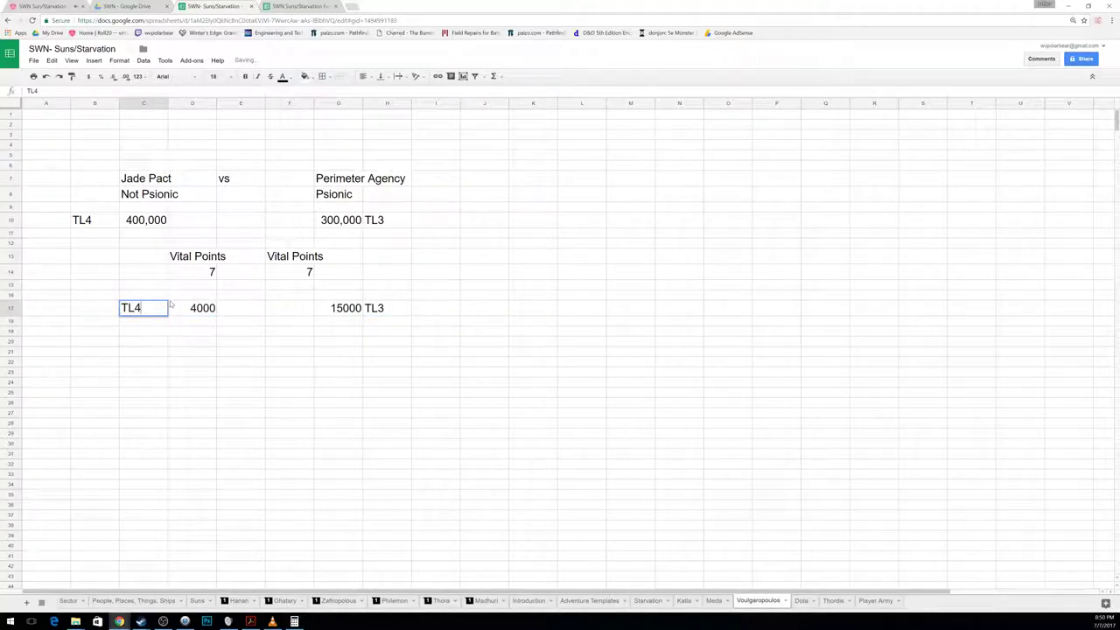
pyautogui.press('Return')
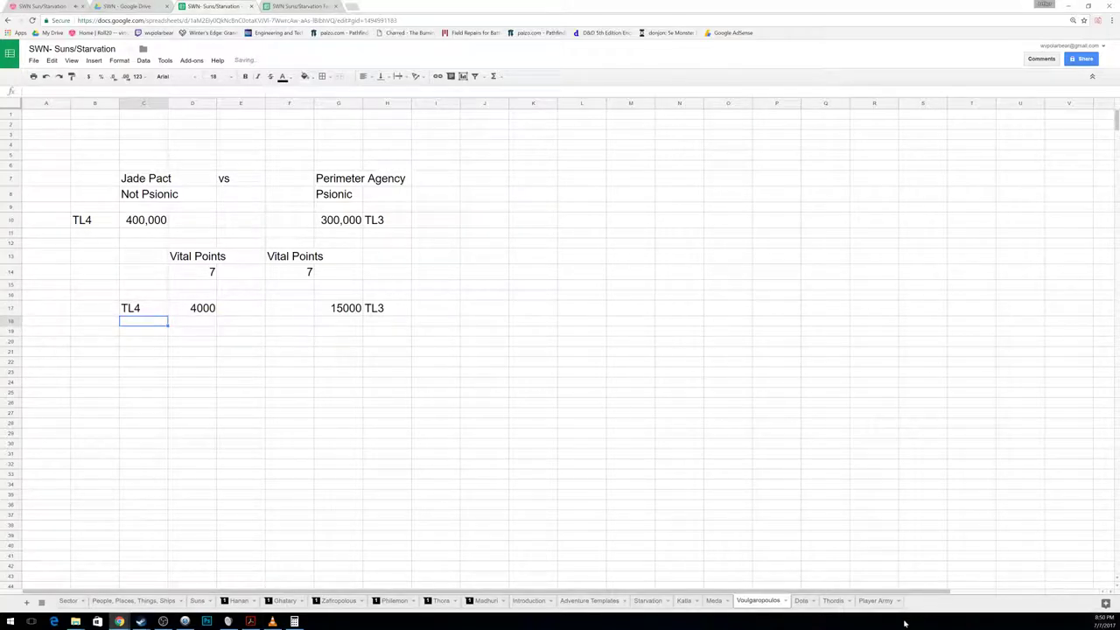
# Step: On the Thordis sheet, enter 10,000,000 in E23 and TL0 in F23 for the screaming hordes of untrained savages
pyautogui.click(832, 600)
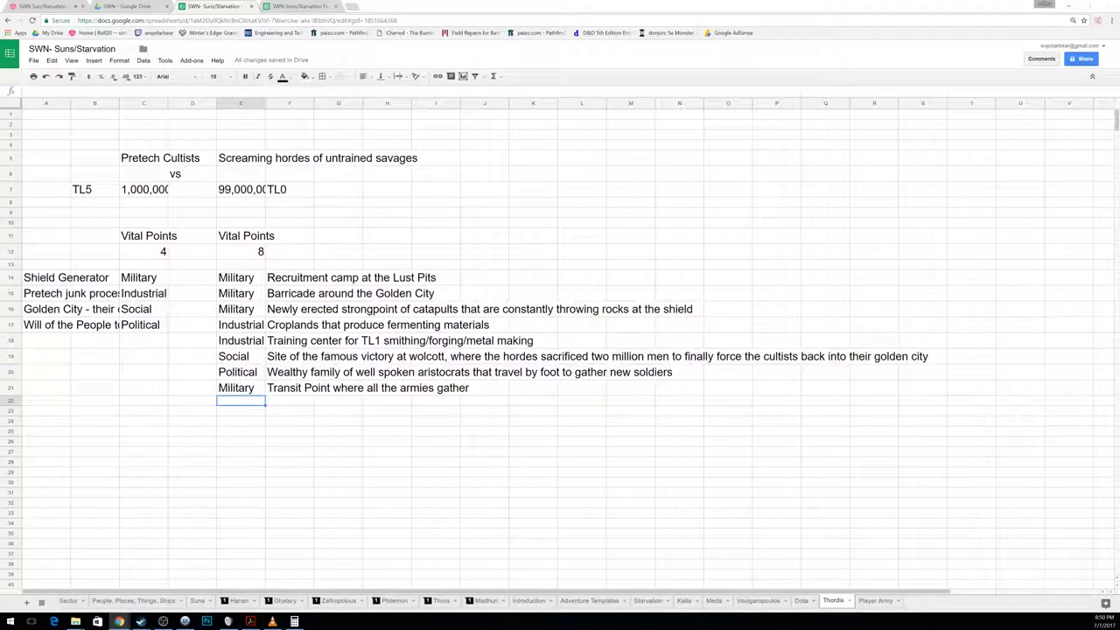
pyautogui.click(238, 189)
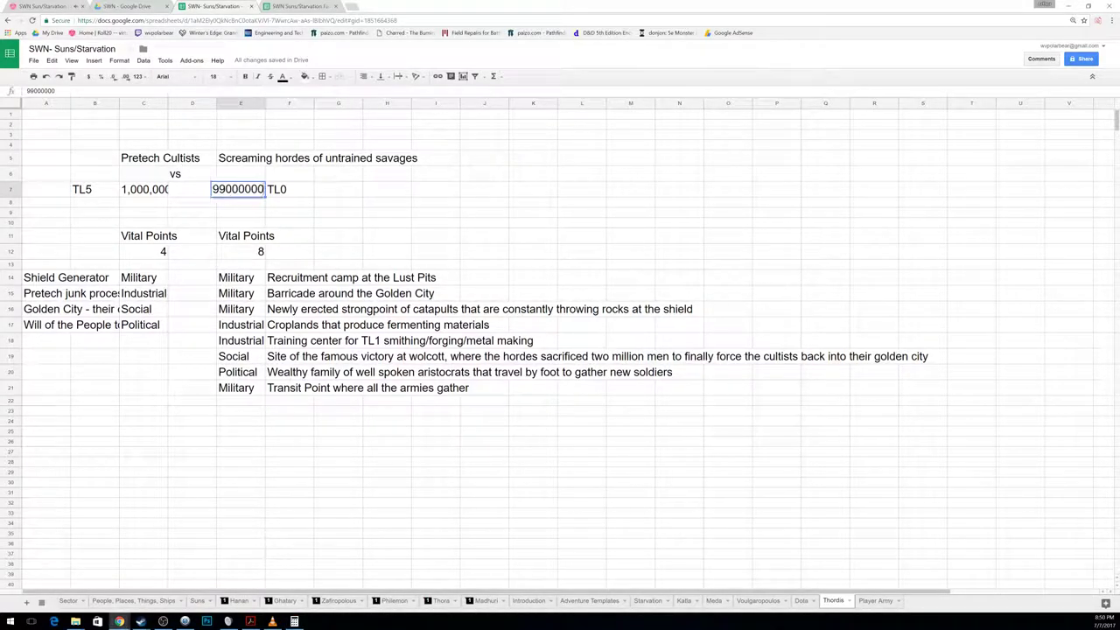
pyautogui.hotkey('alt', 'Tab')
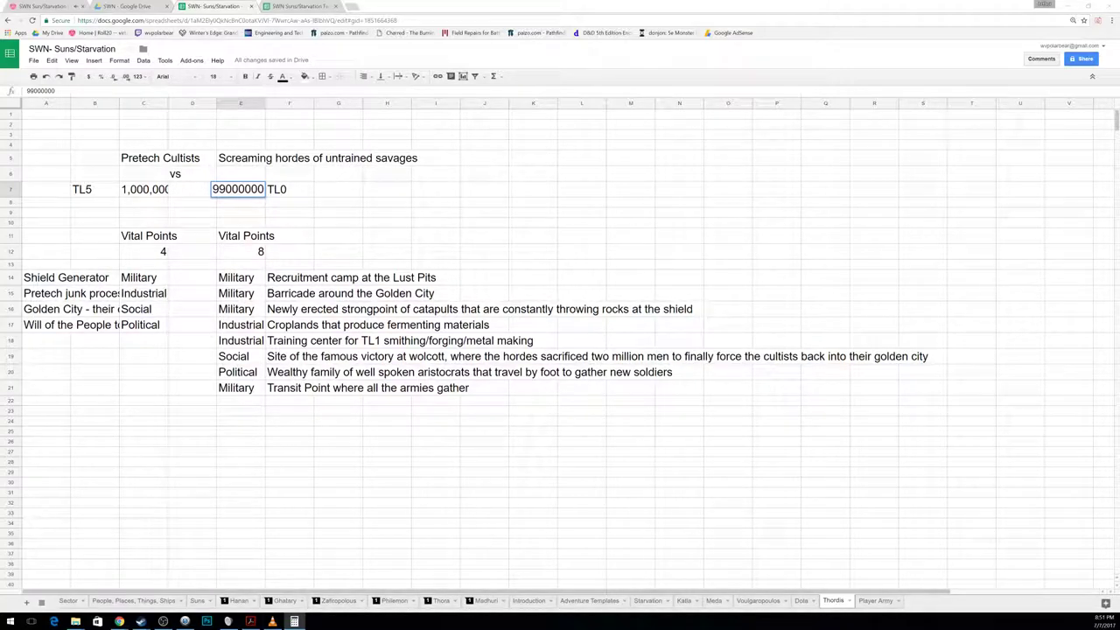
pyautogui.click(230, 414)
pyautogui.write('10')
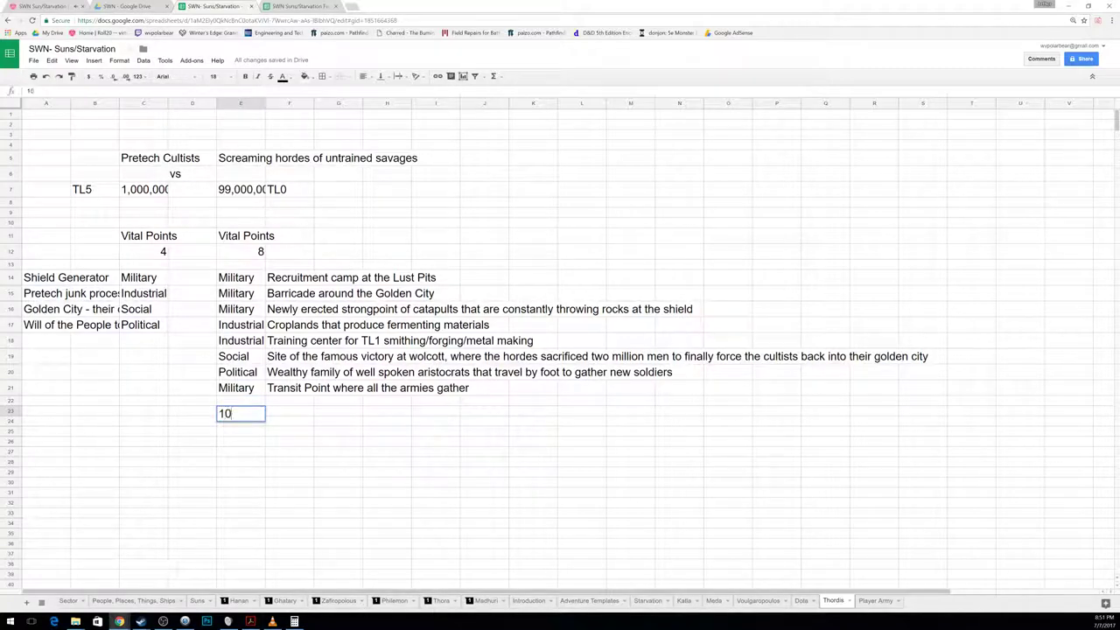
pyautogui.write(',000,000')
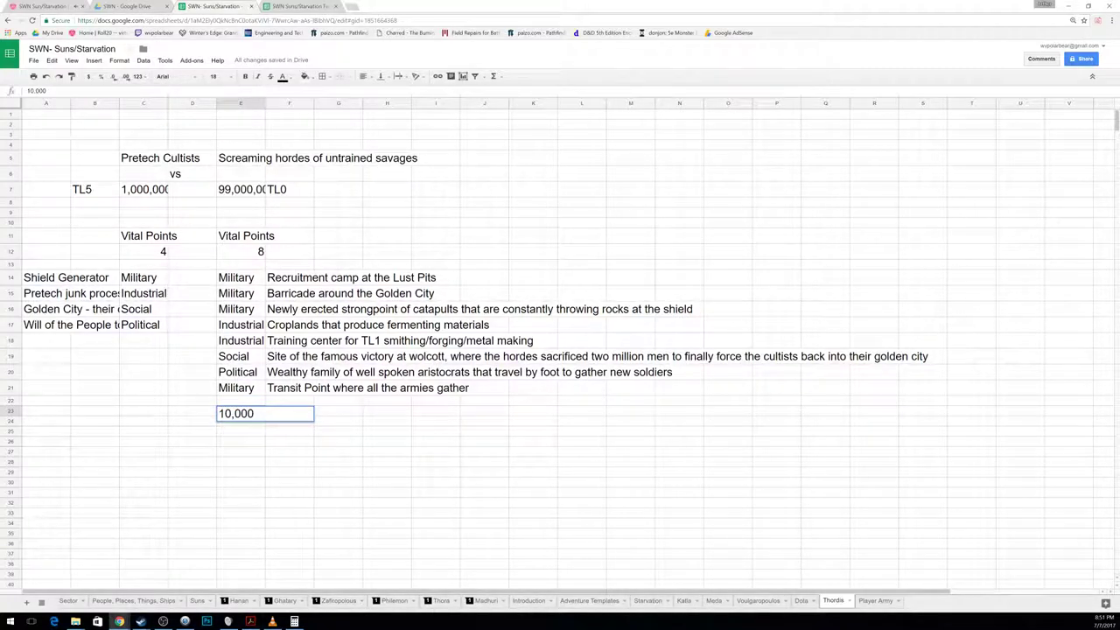
pyautogui.press('Tab')
pyautogui.write('TL0')
# Step: Enter 10,000 in C23 and TL5 in B23 for the Pretech Cultists
pyautogui.press('Left')
pyautogui.press('Left')
pyautogui.press('Left')
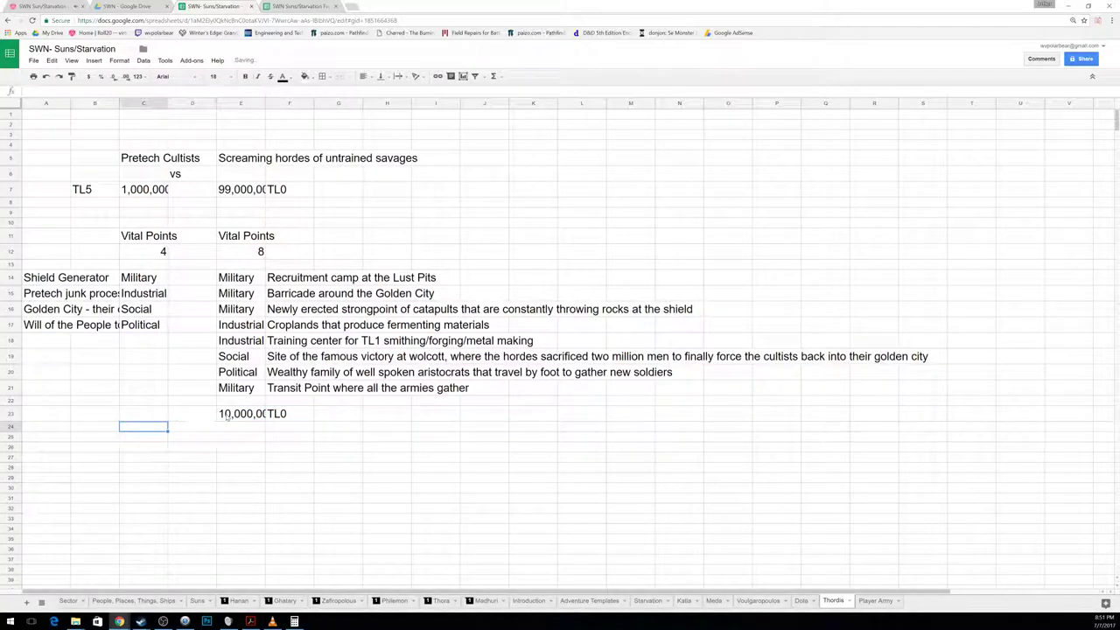
pyautogui.click(294, 621)
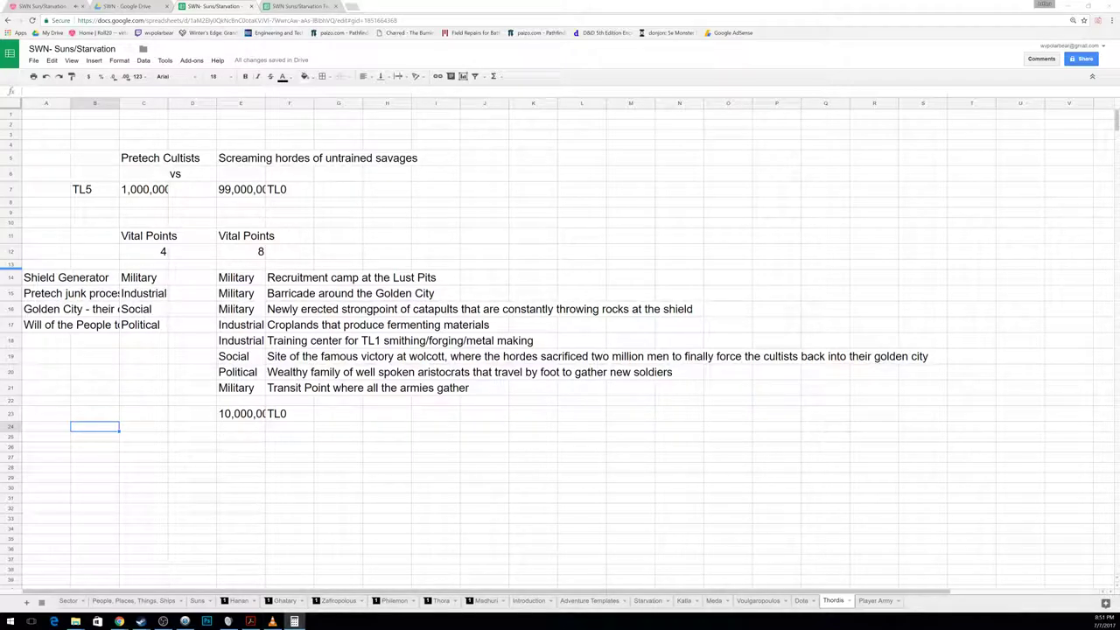
pyautogui.click(143, 414)
pyautogui.write('10,000')
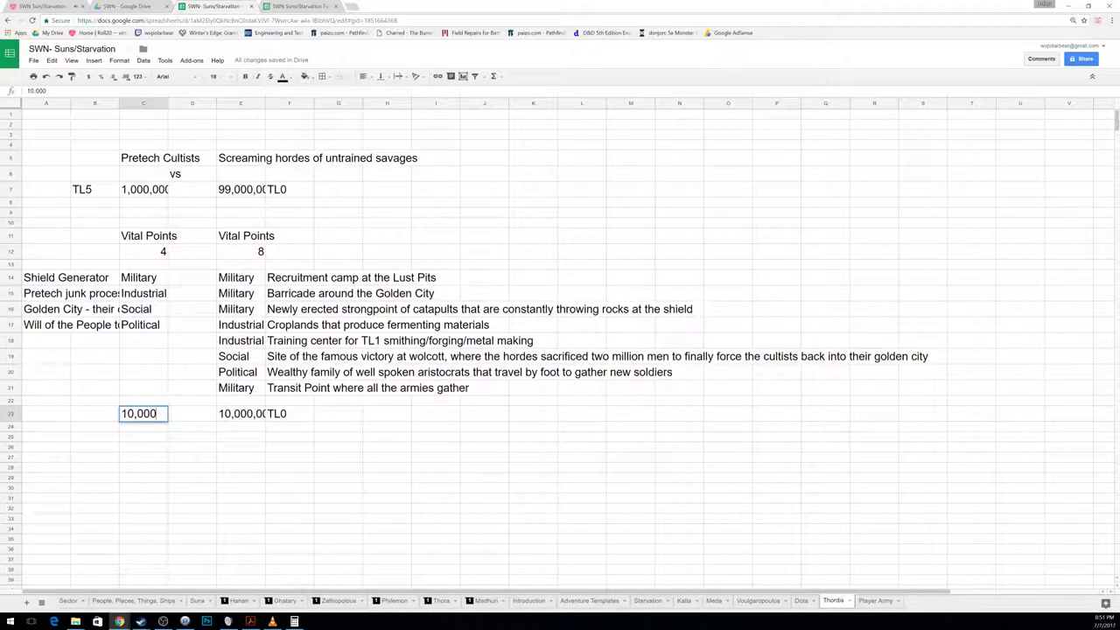
pyautogui.press('Return')
pyautogui.press('Left')
pyautogui.press('Up')
pyautogui.write('TL5')
pyautogui.press('Return')
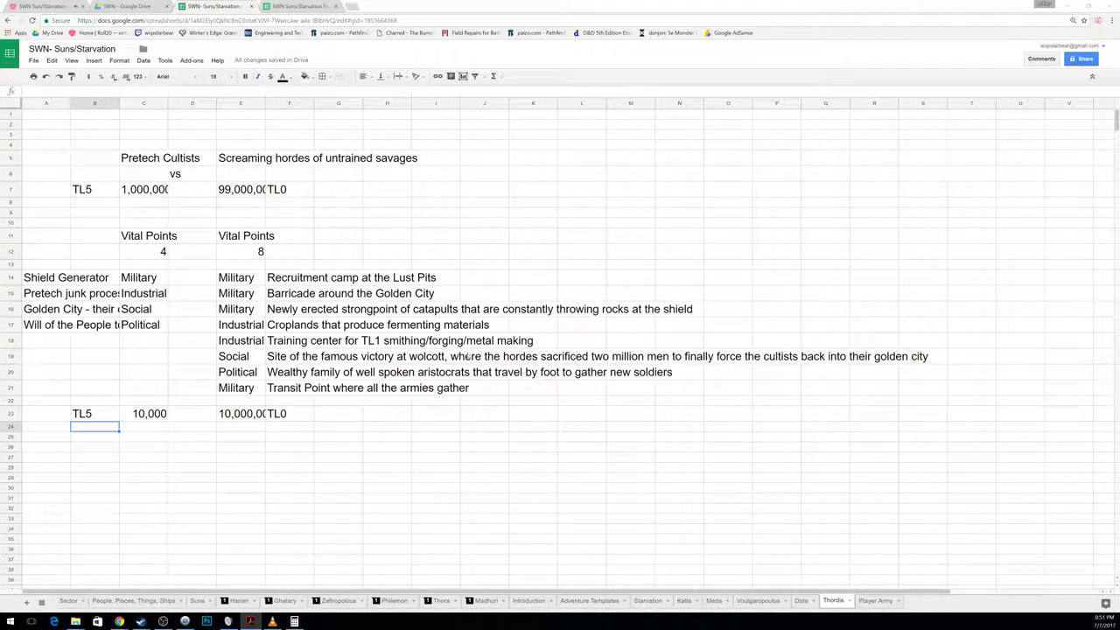
# Step: On the sheet pitting Ptolemaios against the Maltech Zombie Cult, enter "8 Units" in B22 for Ptolemaios
pyautogui.click(684, 601)
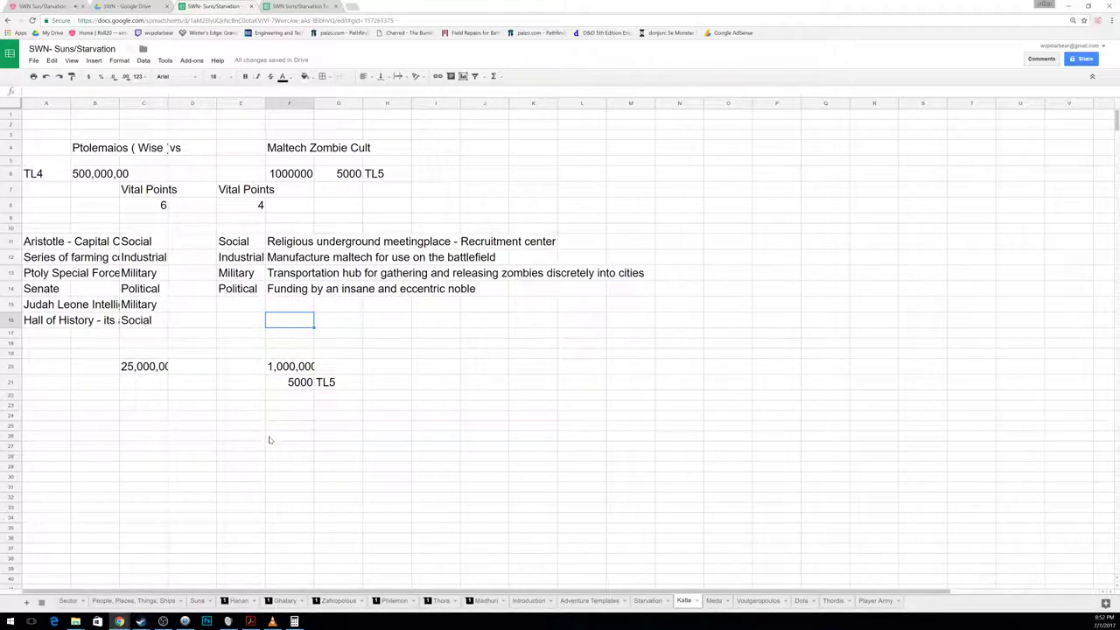
pyautogui.press('Left')
pyautogui.press('Left')
pyautogui.press('Down')
pyautogui.press('Down')
pyautogui.press('Down')
pyautogui.press('Left')
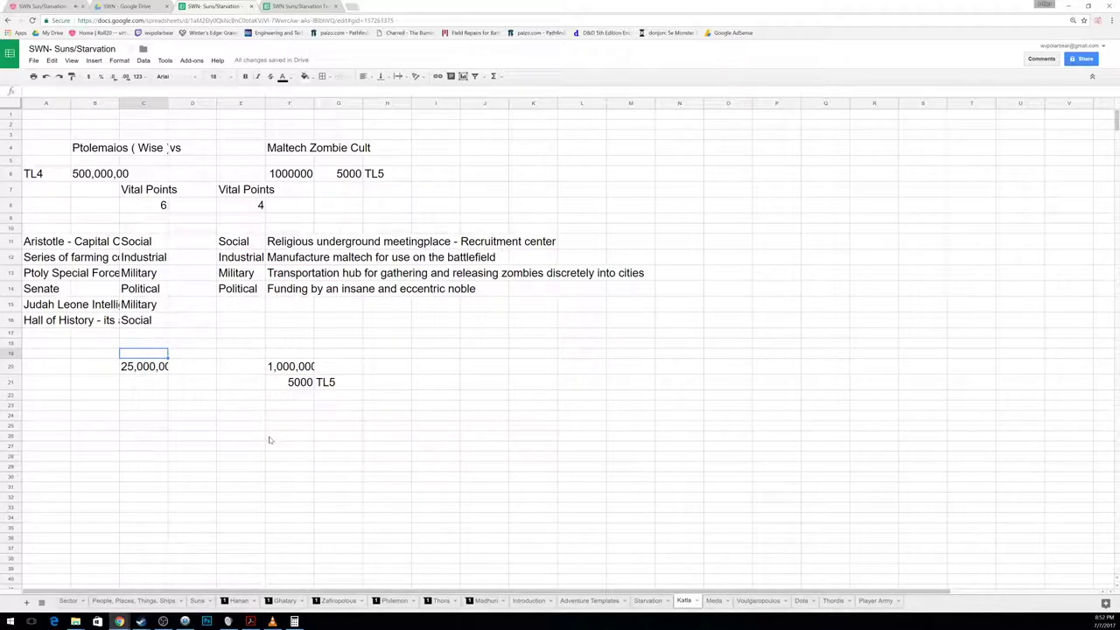
pyautogui.press('Left')
pyautogui.press('Down')
pyautogui.press('Down')
pyautogui.press('Down')
pyautogui.write('8 Units')
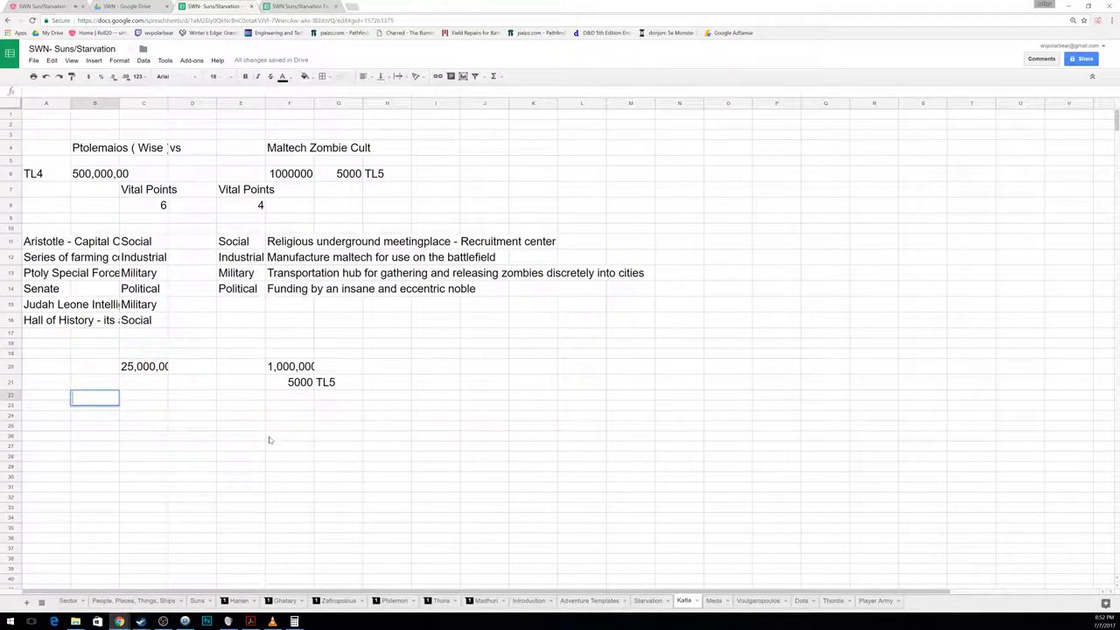
pyautogui.press('Return')
# Step: Enter 13 in F22, below the Maltech Zombie Cult's 5000
pyautogui.press('Right')
pyautogui.press('Right')
pyautogui.press('Right')
pyautogui.press('Right')
pyautogui.press('Right')
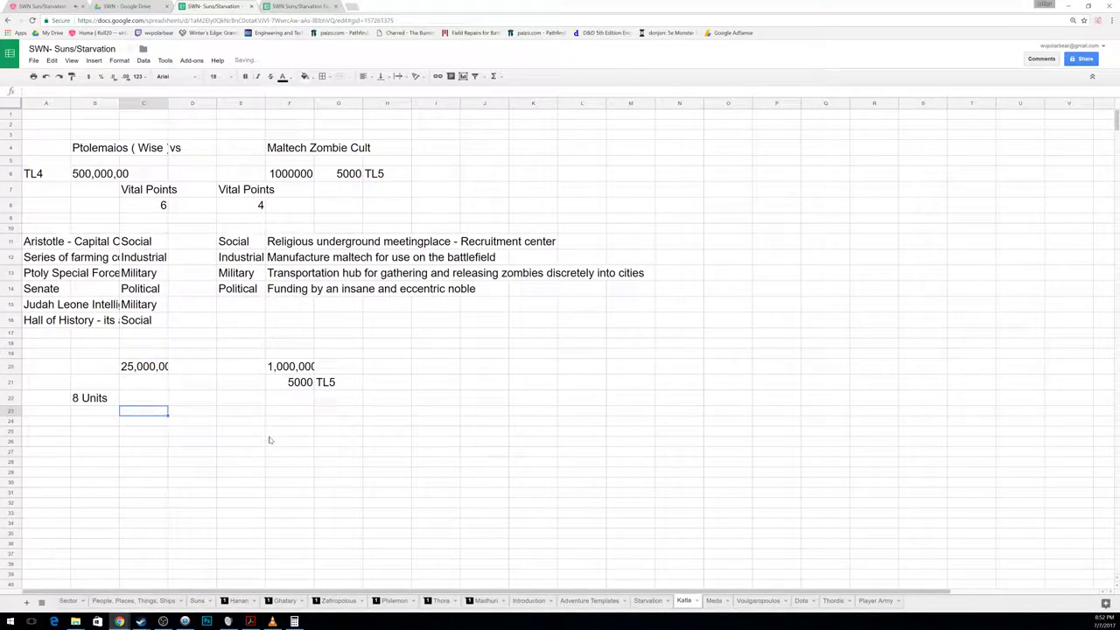
pyautogui.press('Up')
pyautogui.press('Left')
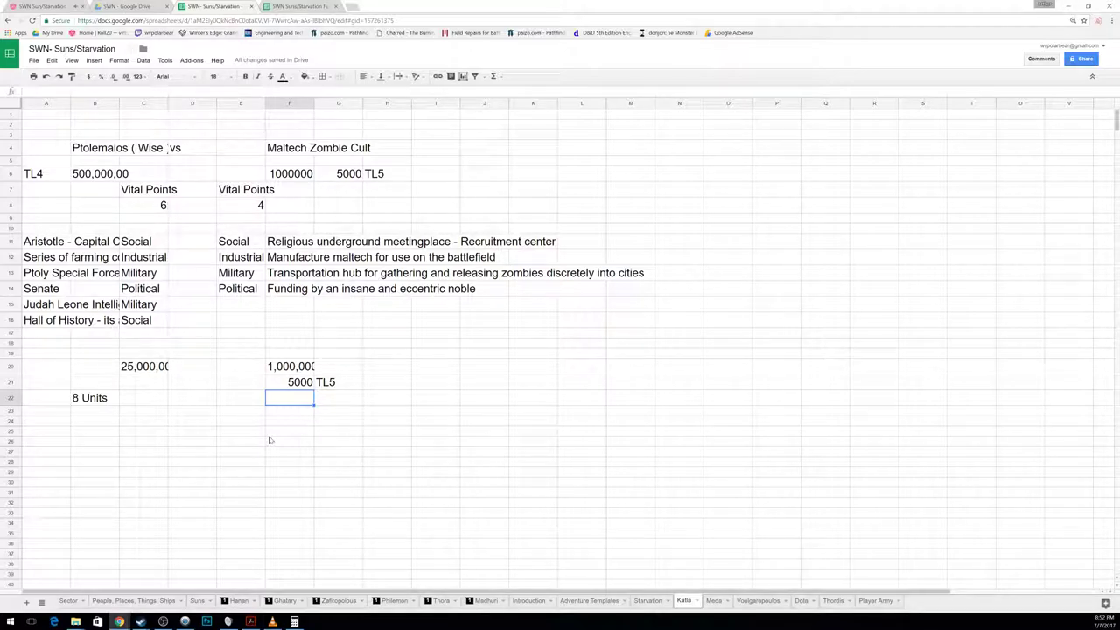
pyautogui.write('13')
pyautogui.press('Return')
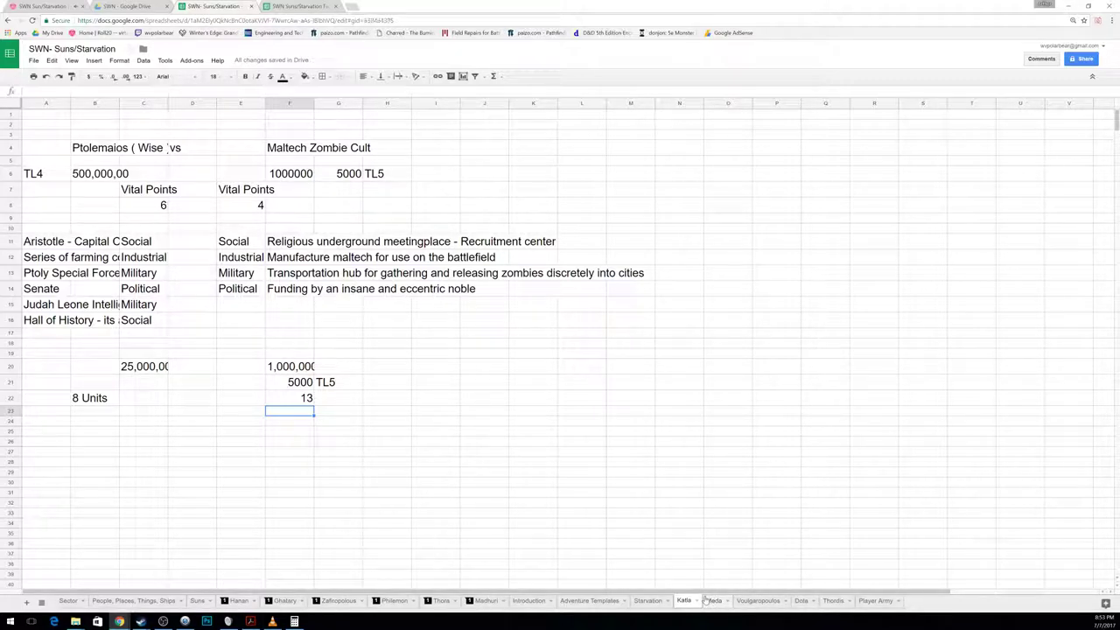
# Step: On the Meda sheet, enter 8 in both B24 and E24, below the two factions' army sizes
pyautogui.click(710, 600)
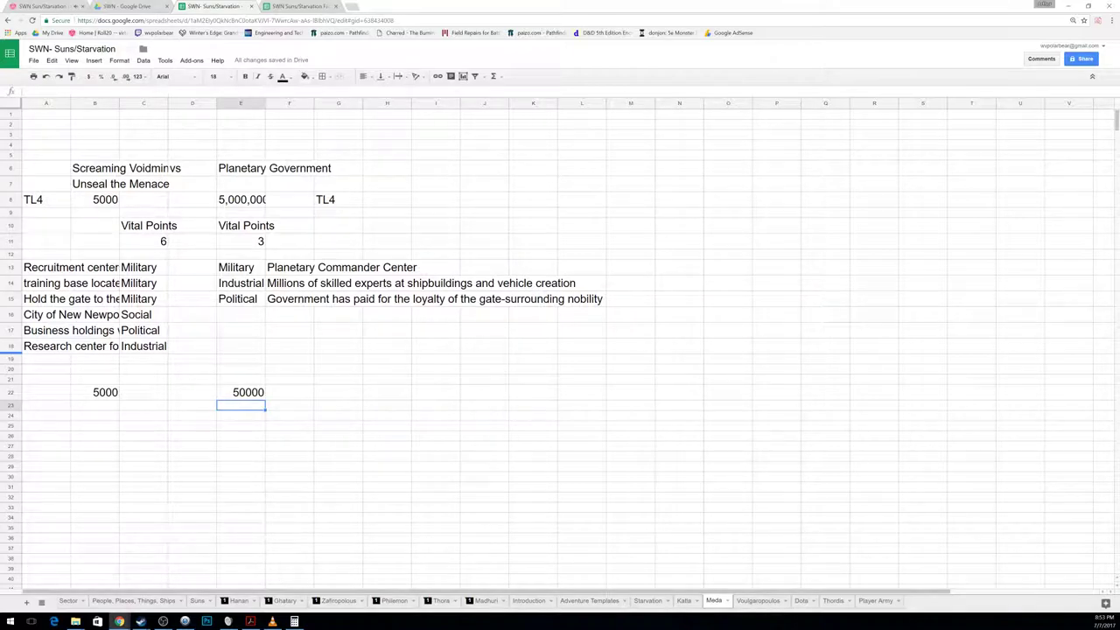
pyautogui.click(54, 347)
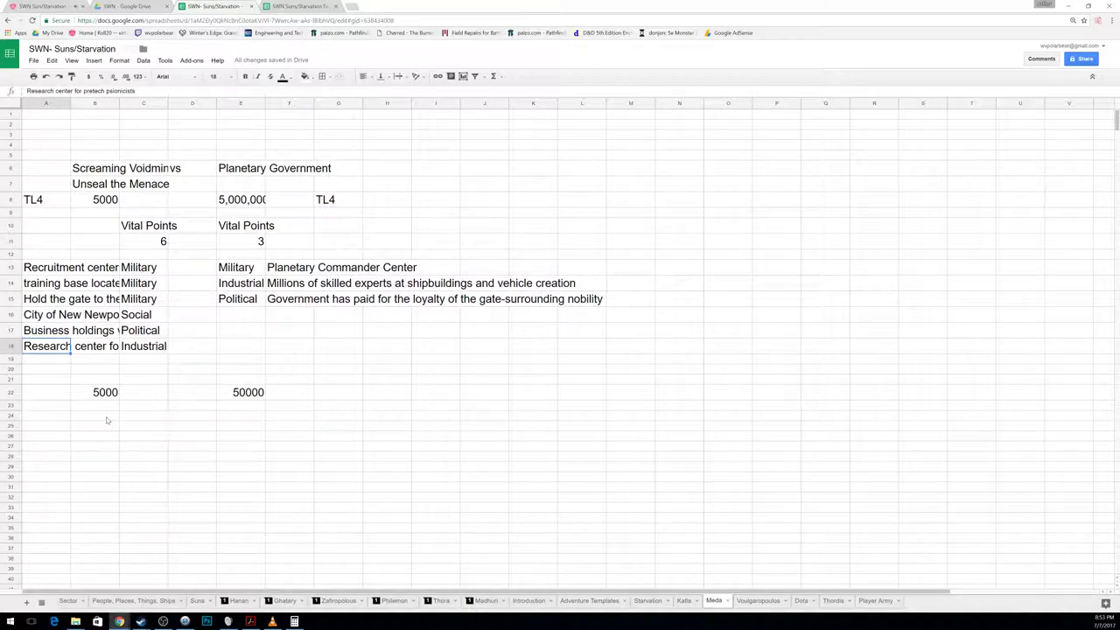
pyautogui.click(113, 417)
pyautogui.write('8')
pyautogui.press('Return')
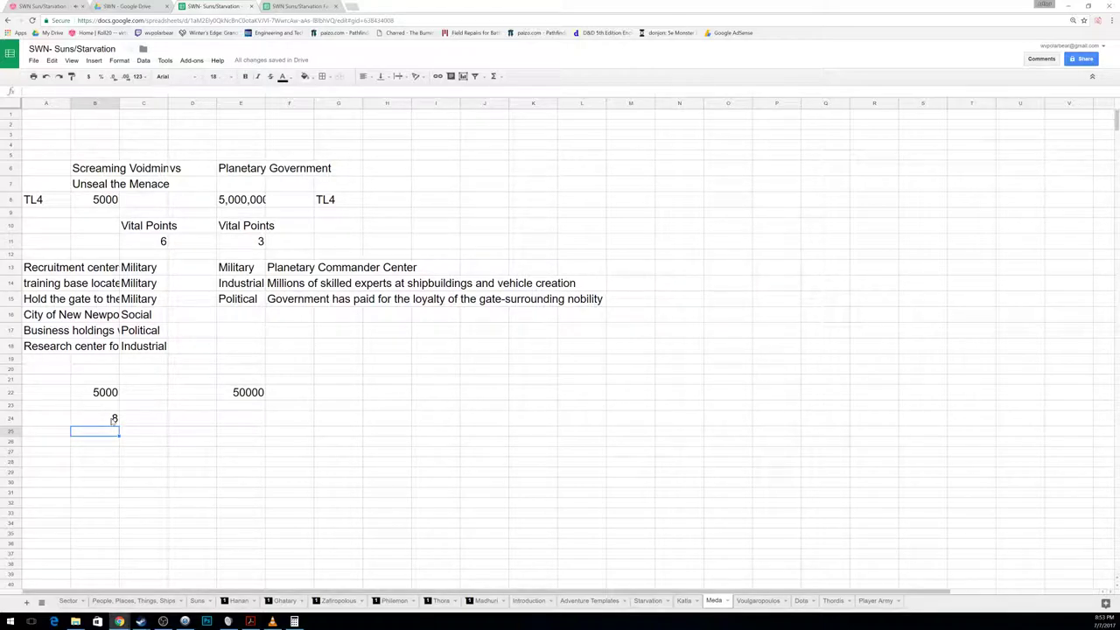
pyautogui.press('Right')
pyautogui.press('Right')
pyautogui.press('Right')
pyautogui.press('Up')
pyautogui.write('8')
pyautogui.press('Return')
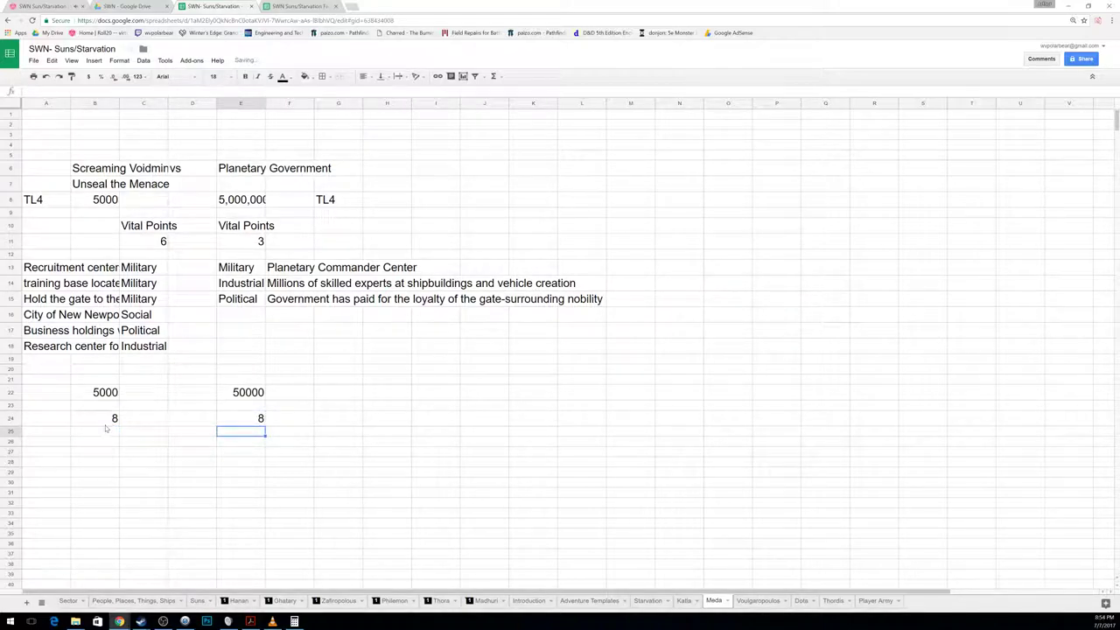
# Step: Change B24, below the 5000 army, to 7
pyautogui.click(105, 418)
pyautogui.write('7')
pyautogui.press('Return')
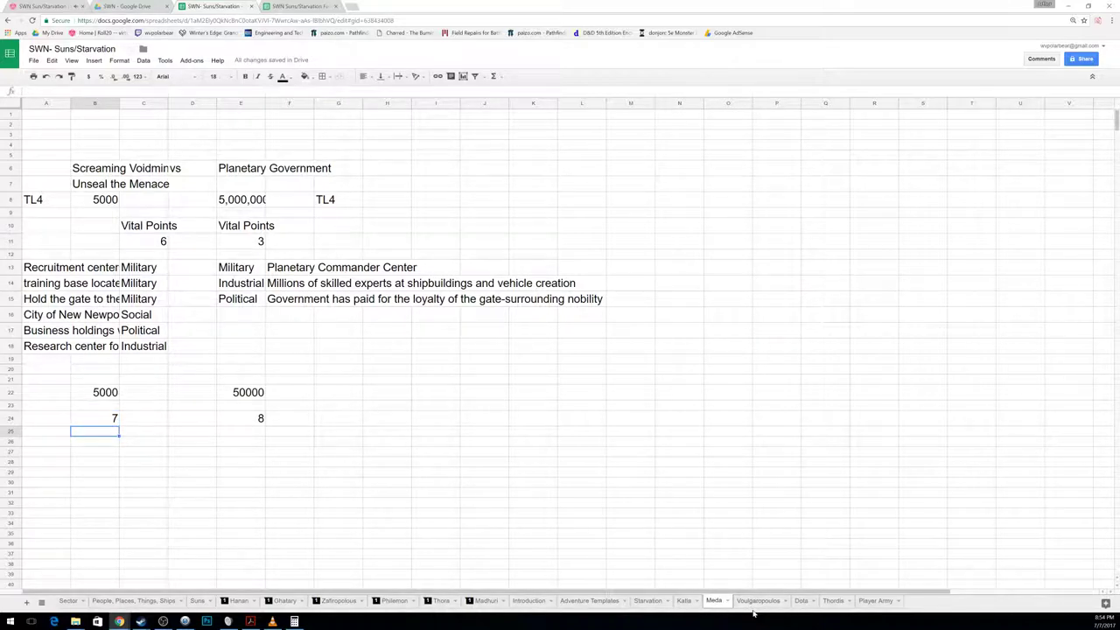
# Step: Review the other planets' sheets and enter 15 in G19 of the Voulgaropoulos sheet, below the Perimeter Agency's 15000
pyautogui.click(759, 604)
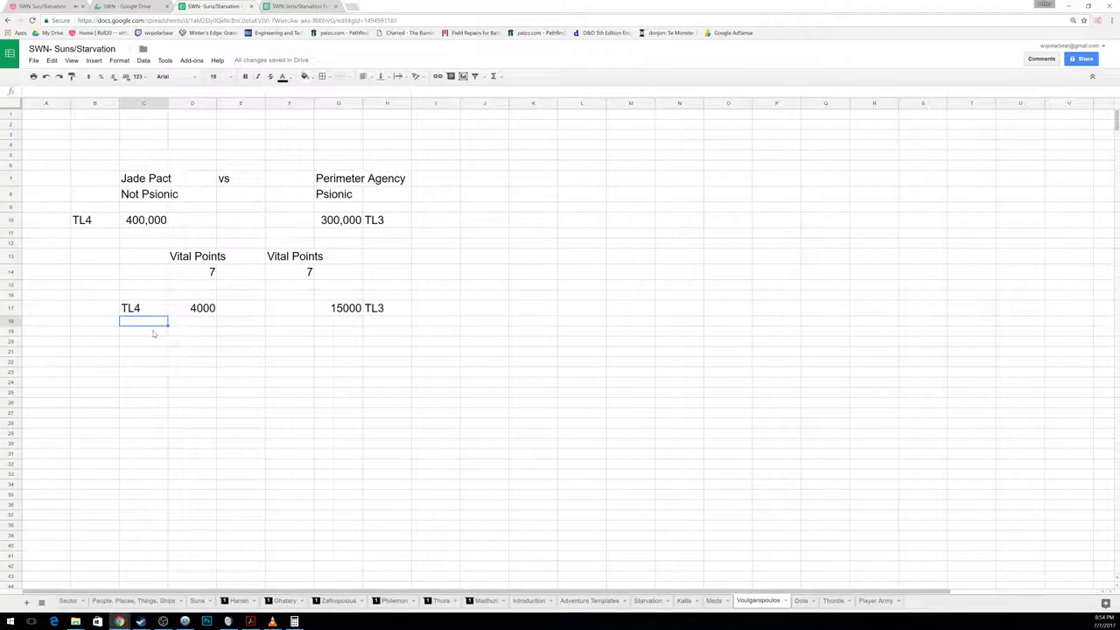
pyautogui.click(637, 600)
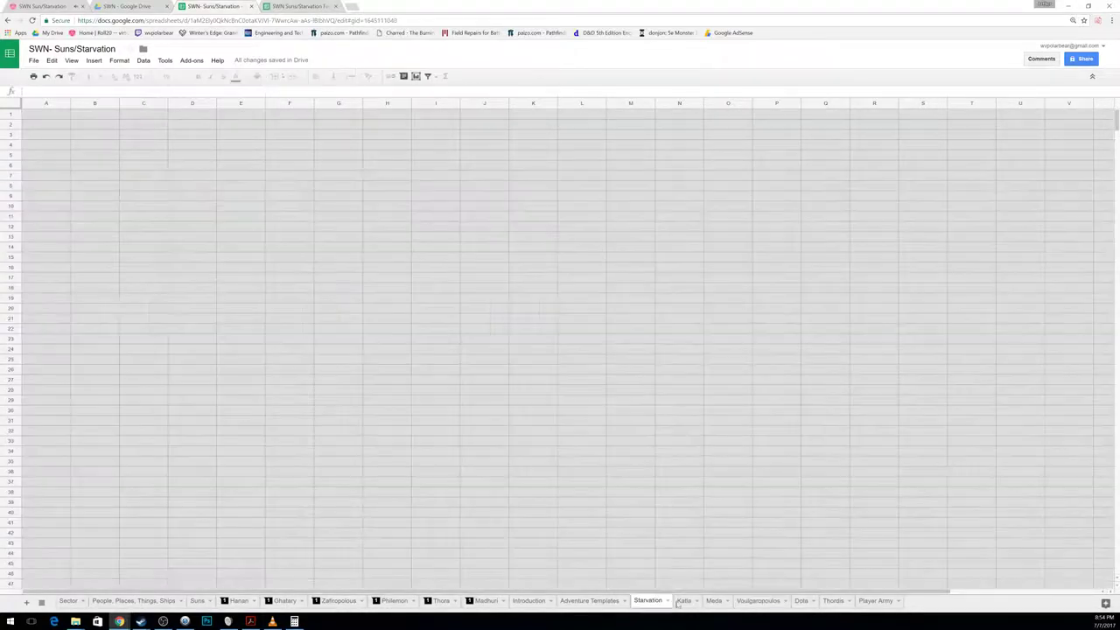
pyautogui.click(682, 601)
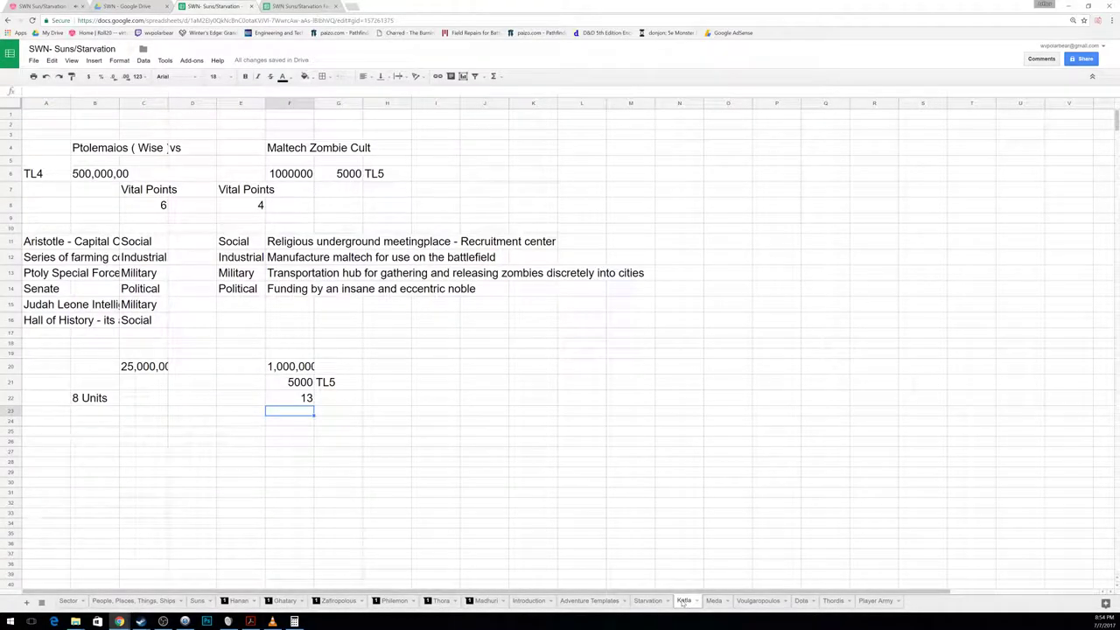
pyautogui.click(835, 601)
pyautogui.click(757, 601)
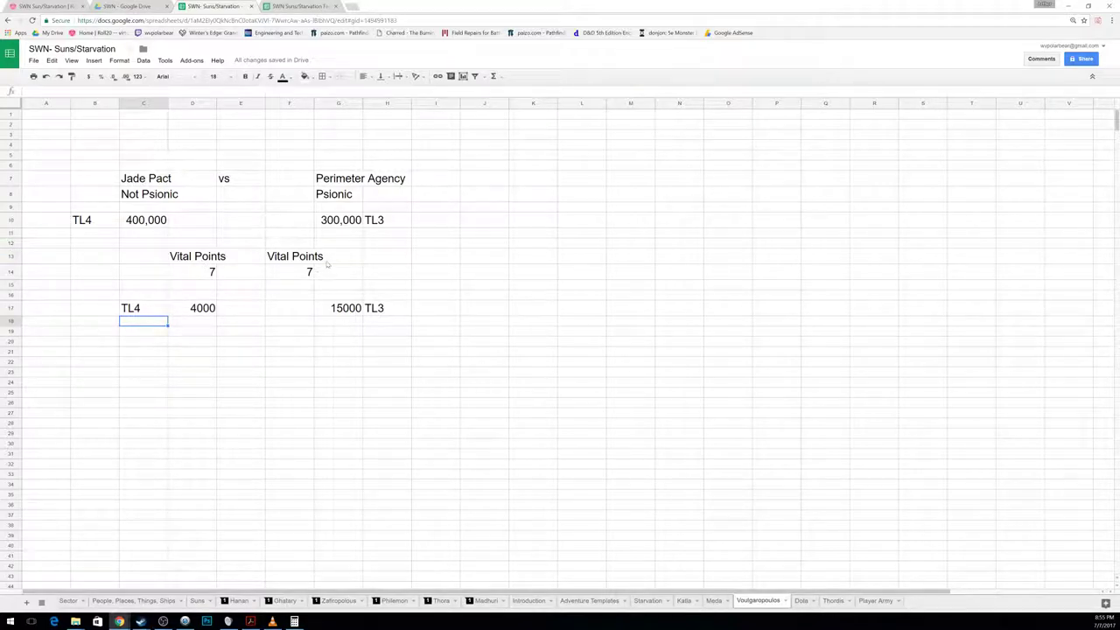
pyautogui.click(334, 331)
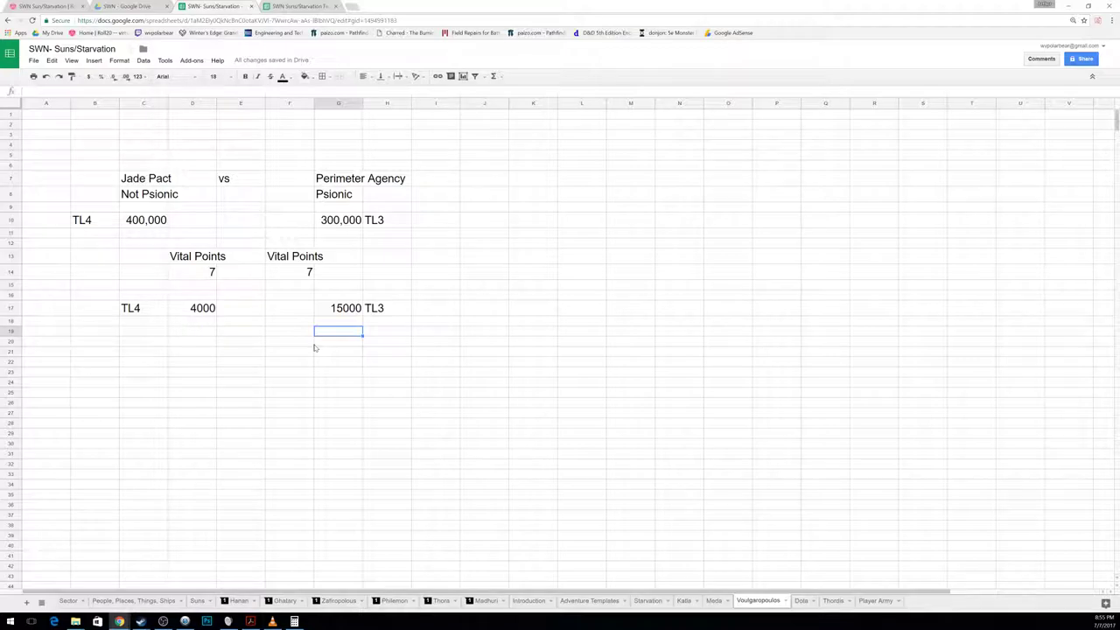
pyautogui.write('15')
pyautogui.press('Return')
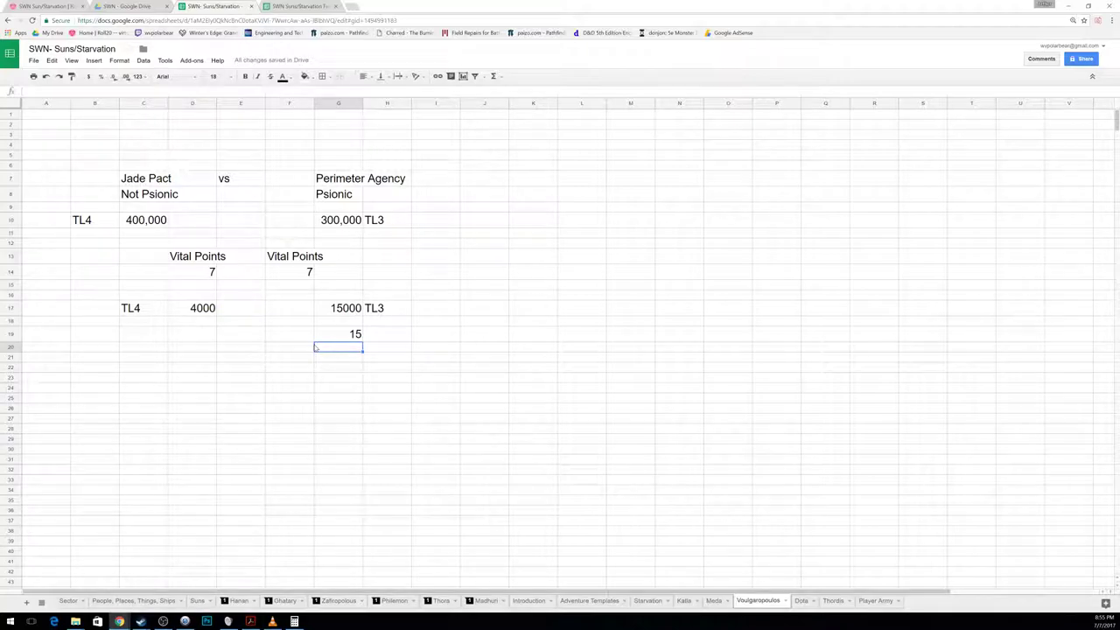
# Step: Enter 8 in D19, below the Jade Pact's 4000
pyautogui.press('Left')
pyautogui.press('Left')
pyautogui.press('Left')
pyautogui.press('Left')
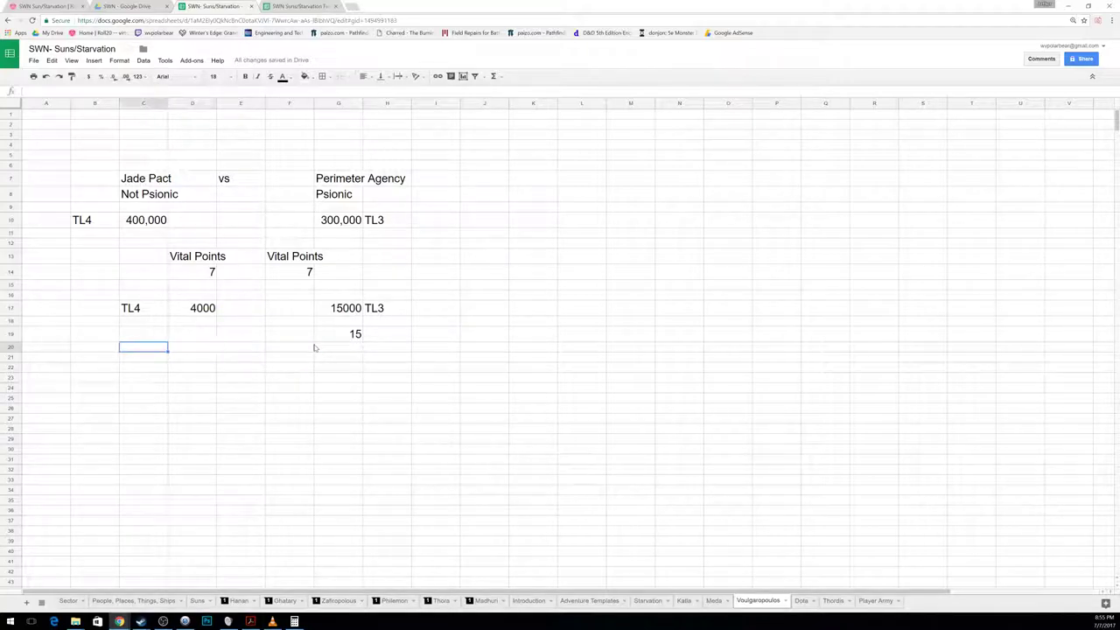
pyautogui.press('Right')
pyautogui.press('Up')
pyautogui.write('8')
pyautogui.press('Return')
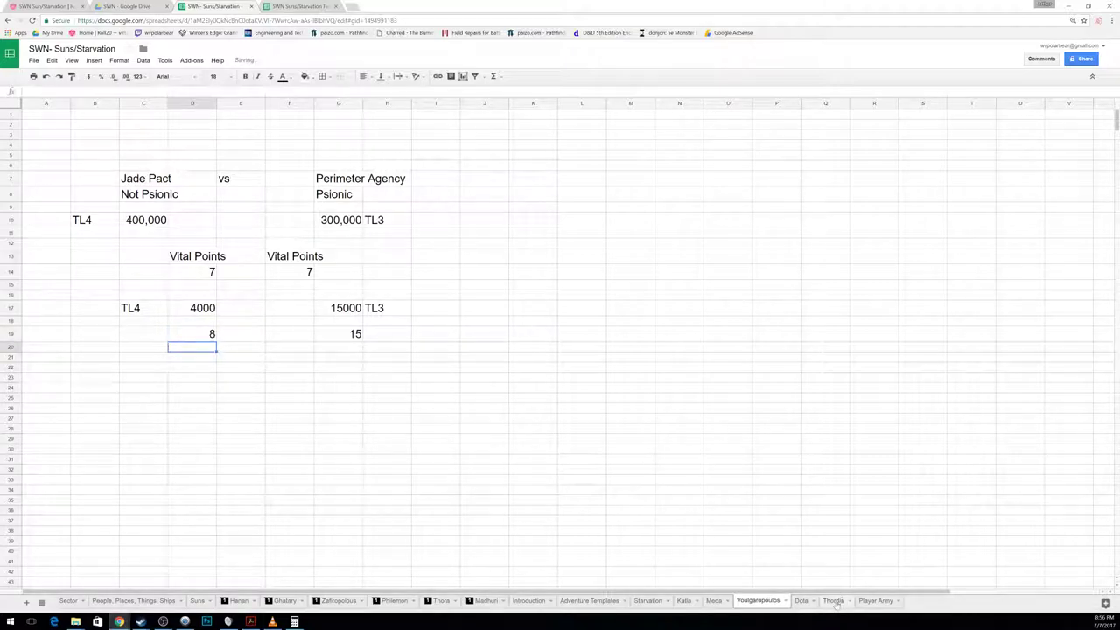
# Step: On the Thordis sheet, enter 14 in C25, below the Pretech Cultists' 10,000
pyautogui.click(835, 601)
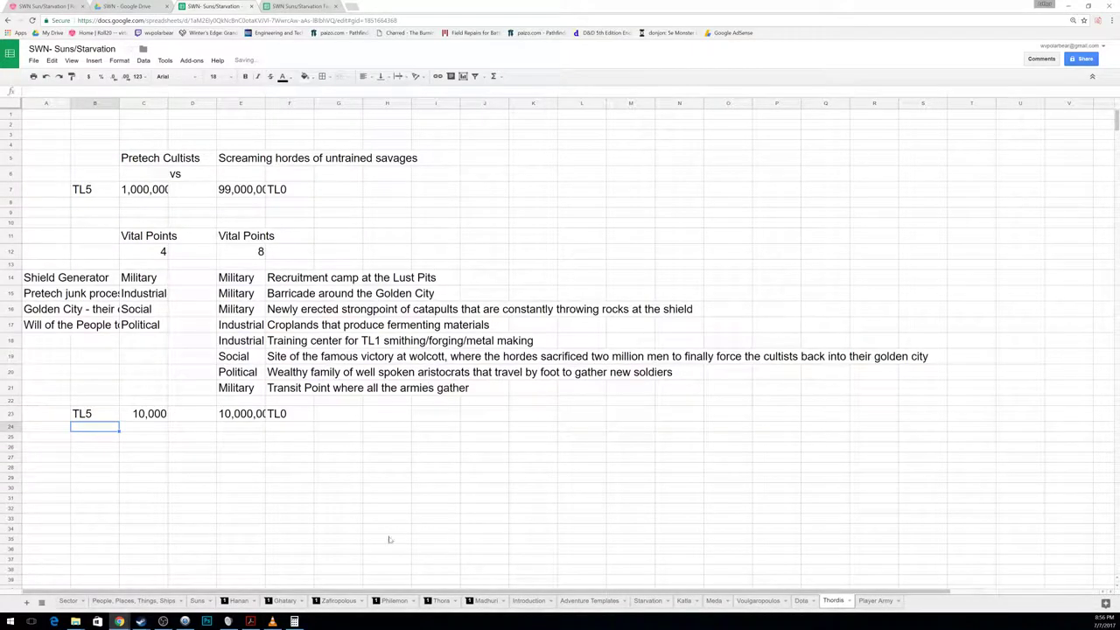
pyautogui.click(130, 439)
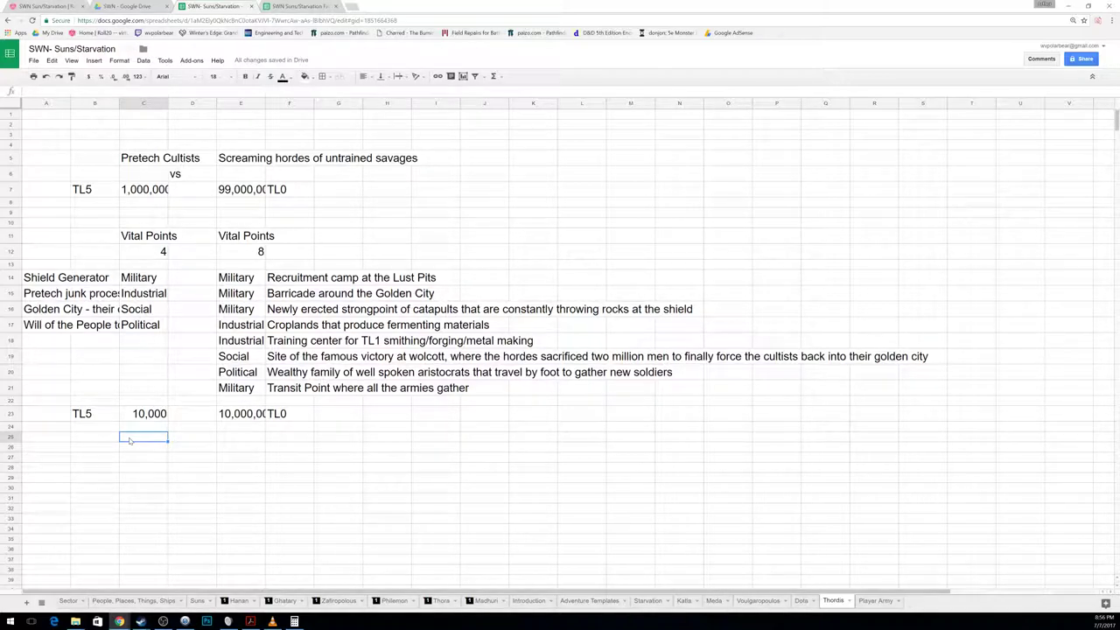
pyautogui.write('14')
pyautogui.press('Return')
# Step: Enter 2 in E25, below the untrained savages' army size
pyautogui.press('Right')
pyautogui.press('Right')
pyautogui.press('Up')
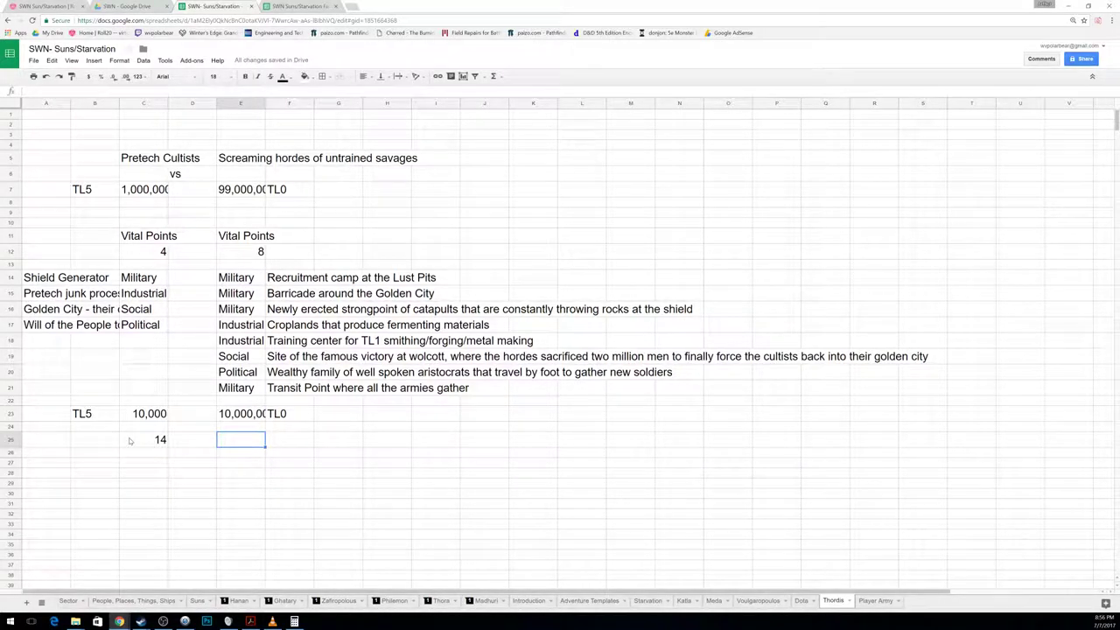
pyautogui.write('2')
pyautogui.press('Return')
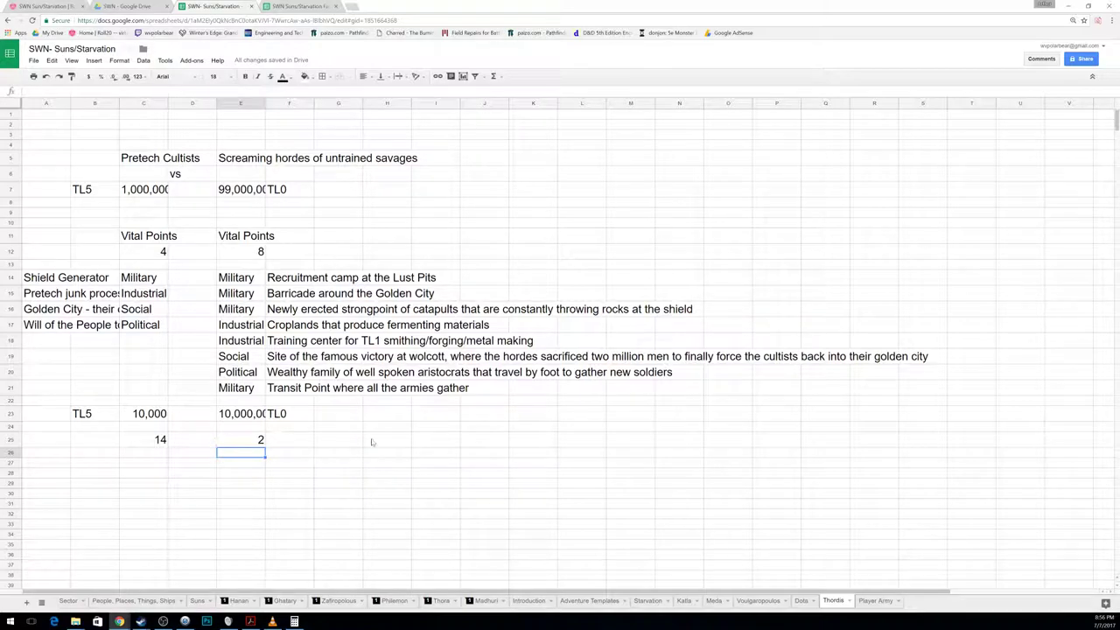
# Step: On the sheet with Ptolemaios and the Maltech Zombie Cult, enter Theater in C24 below Ptolemaios's 8 Units
pyautogui.click(197, 453)
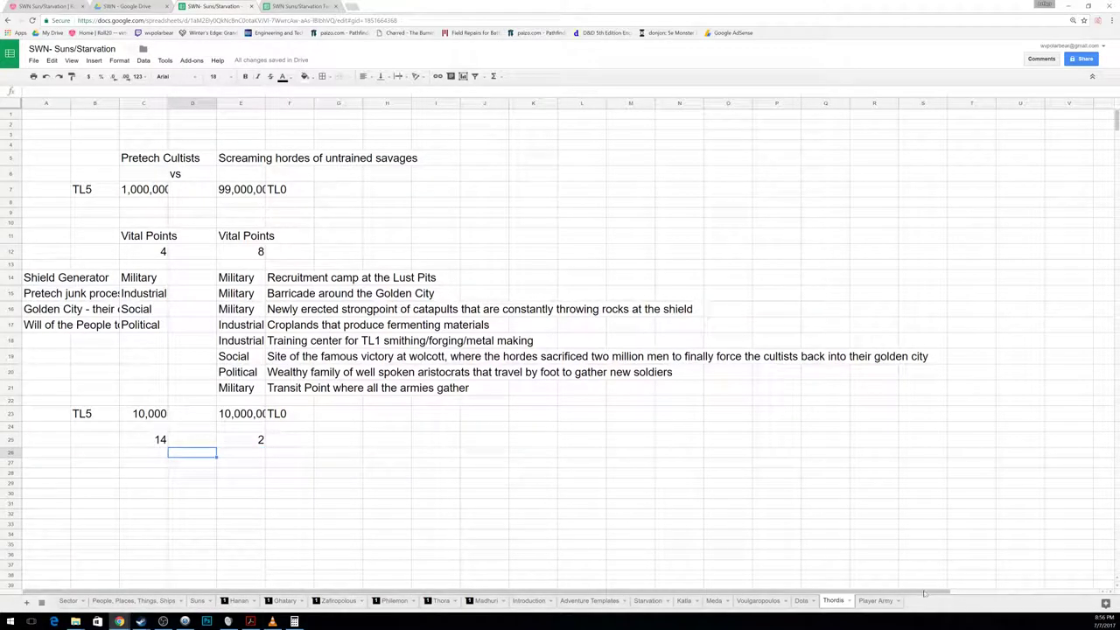
pyautogui.click(684, 600)
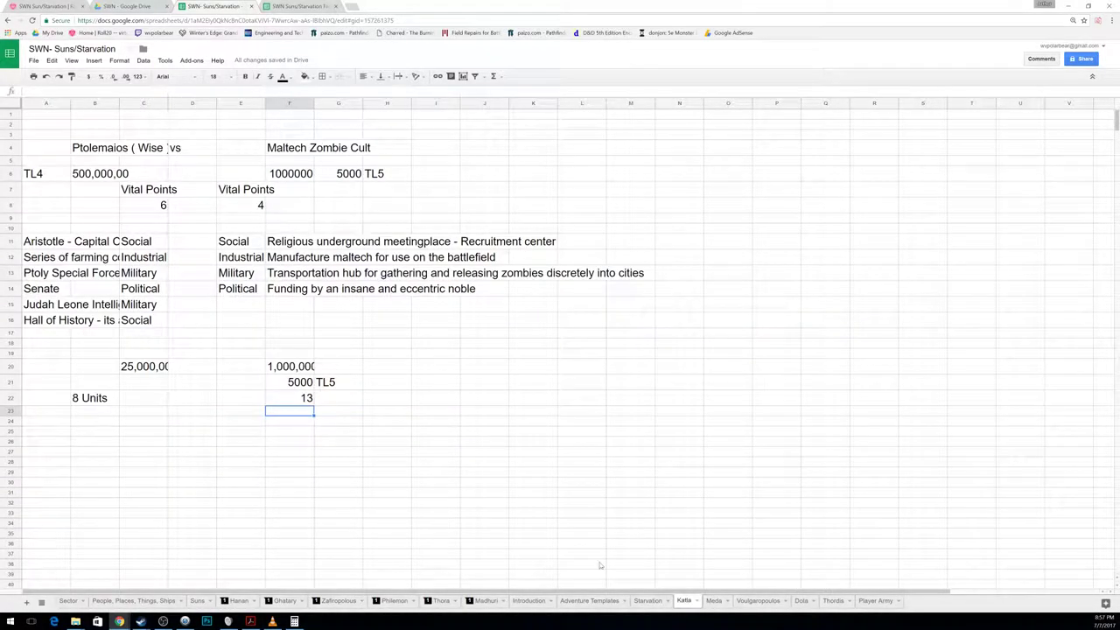
pyautogui.click(131, 455)
pyautogui.click(251, 621)
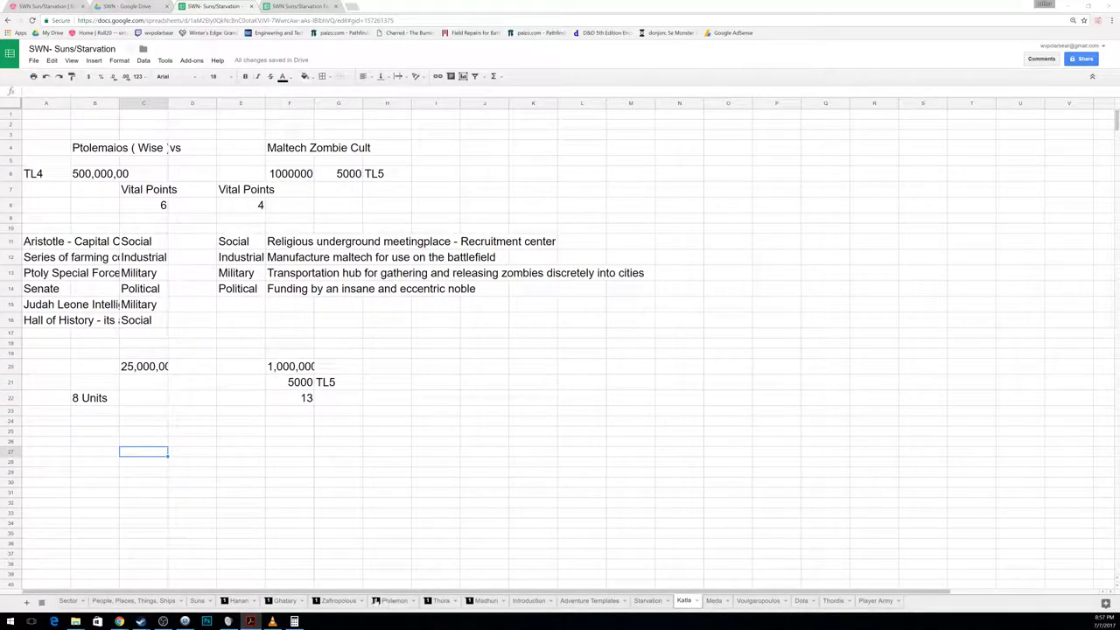
pyautogui.click(294, 621)
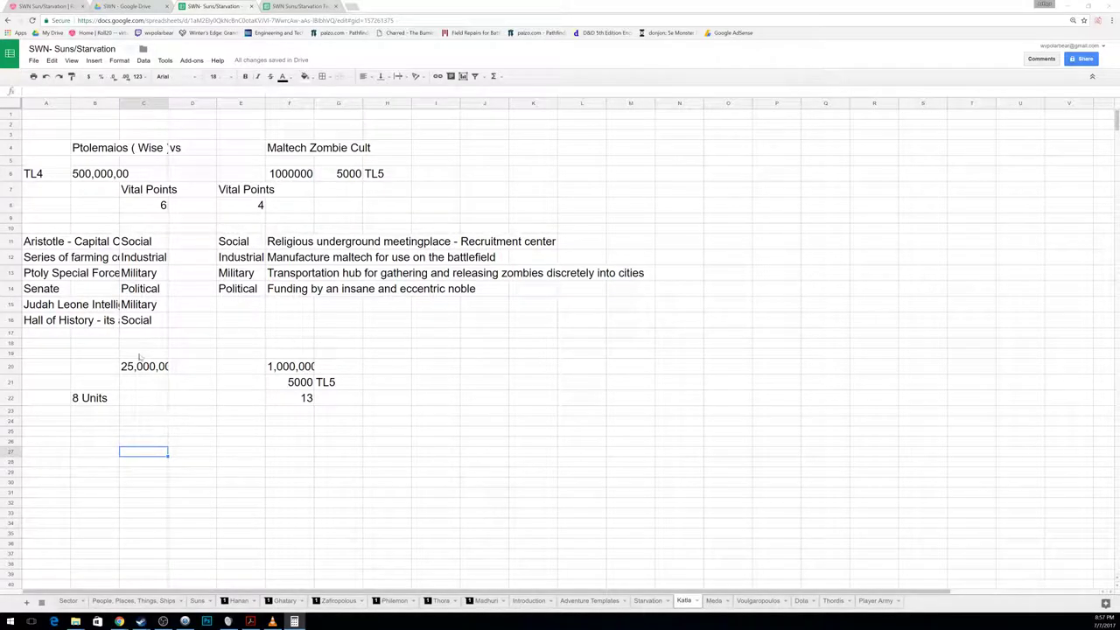
pyautogui.click(138, 412)
pyautogui.click(132, 421)
pyautogui.write('Theater')
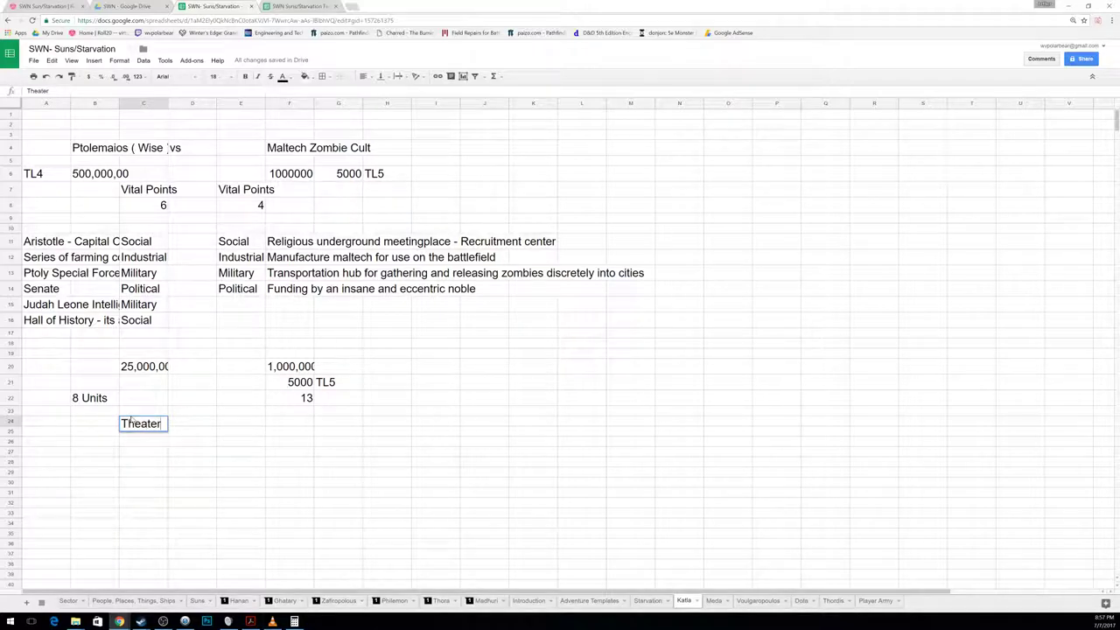
pyautogui.press('Return')
# Step: Enter 3.1 in B24, beside the Theater entry
pyautogui.click(132, 420)
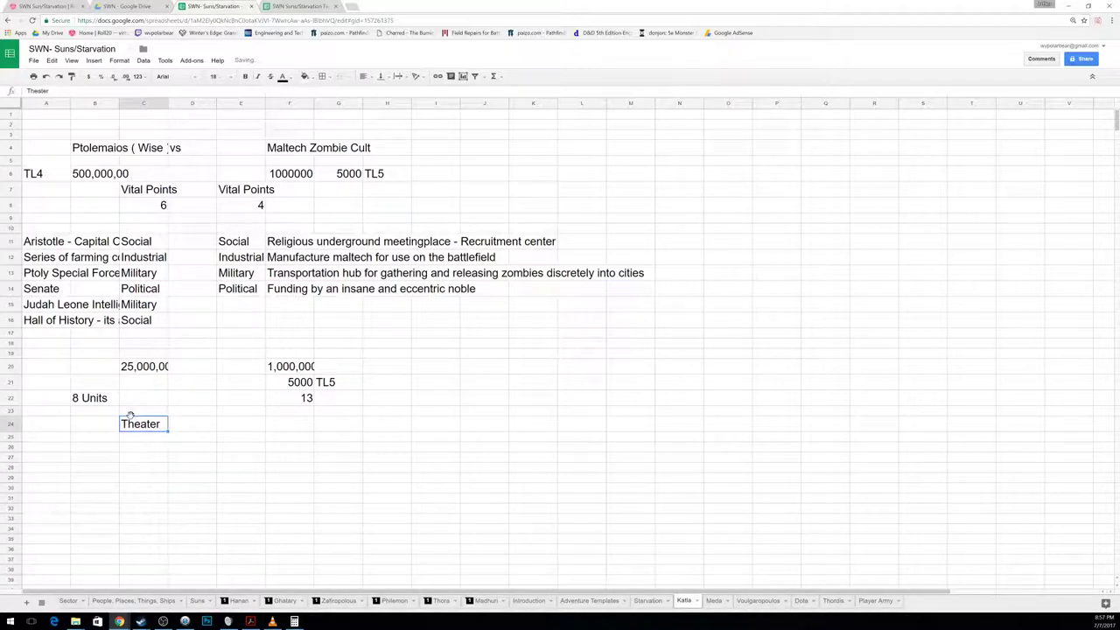
pyautogui.press('Left')
pyautogui.write('3.1')
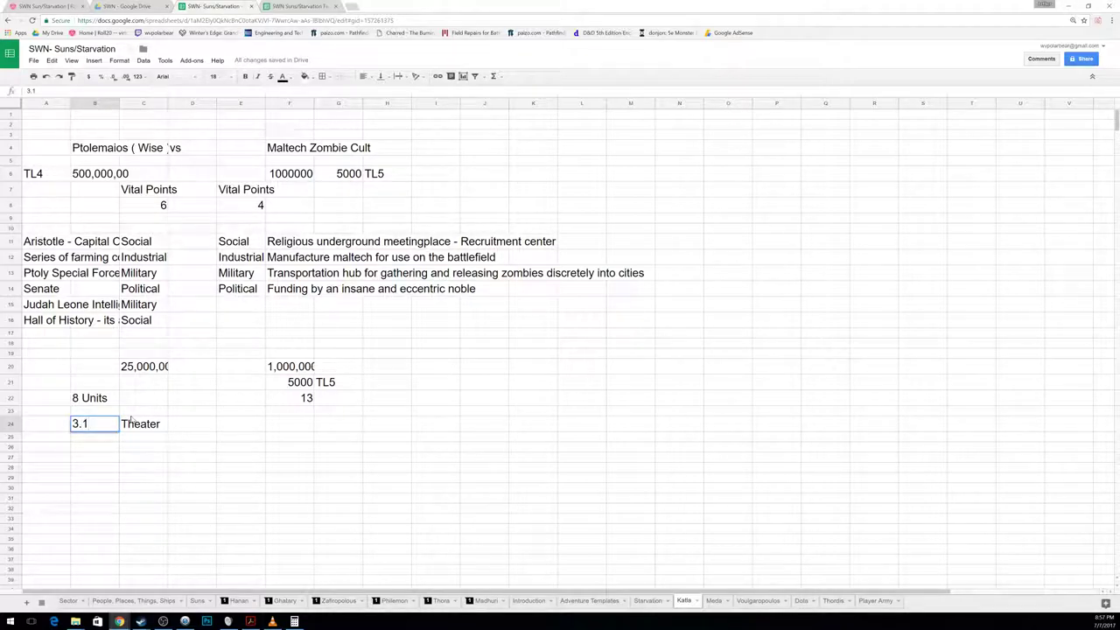
pyautogui.press('Return')
# Step: Copy the 3.1 Theater entry in B24:C24 into each row down to row 31
pyautogui.moveTo(103, 425); pyautogui.dragTo(123, 429)
pyautogui.hotkey('ctrl', 'c')
pyautogui.press('Down')
pyautogui.hotkey('ctrl', 'v')
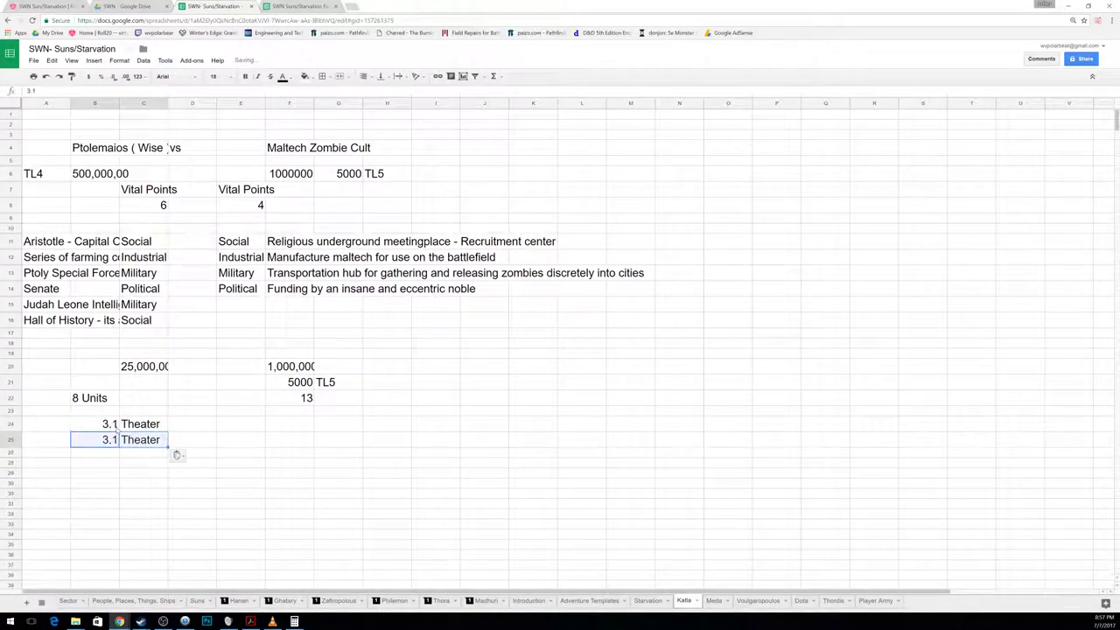
pyautogui.press('Down')
pyautogui.hotkey('ctrl', 'v')
pyautogui.press('Down')
pyautogui.hotkey('ctrl', 'v')
pyautogui.press('Down')
pyautogui.hotkey('ctrl', 'v')
pyautogui.press('Down')
pyautogui.hotkey('ctrl', 'v')
pyautogui.press('Down')
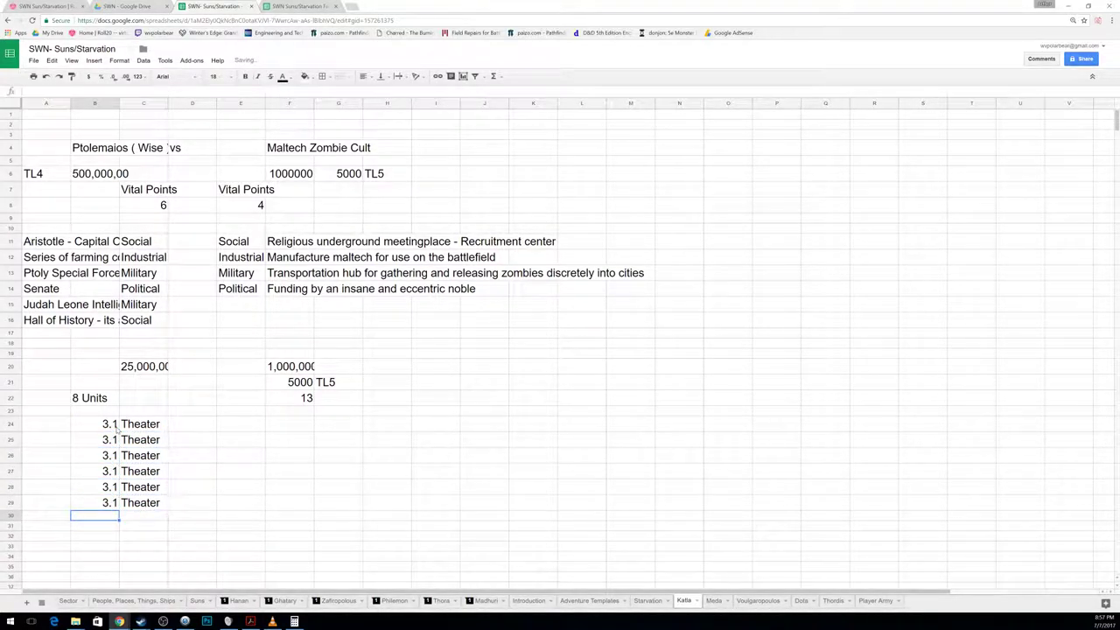
pyautogui.hotkey('ctrl', 'v')
pyautogui.press('Down')
pyautogui.hotkey('ctrl', 'v')
pyautogui.press('Up')
pyautogui.press('Up')
pyautogui.press('Up')
pyautogui.press('Up')
pyautogui.press('Up')
pyautogui.press('Up')
pyautogui.press('Up')
pyautogui.press('Down')
pyautogui.press('Down')
pyautogui.press('Down')
pyautogui.press('Down')
pyautogui.press('Down')
pyautogui.press('Down')
pyautogui.press('Down')
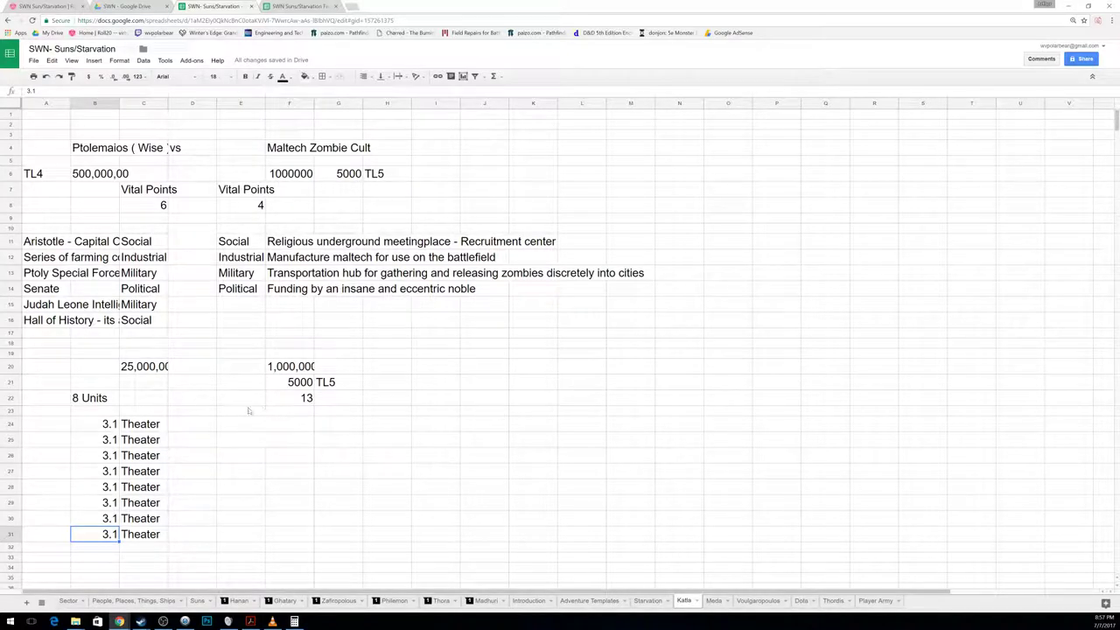
# Step: Enter 16 beside each Theater unit in D24 through D31
pyautogui.click(193, 424)
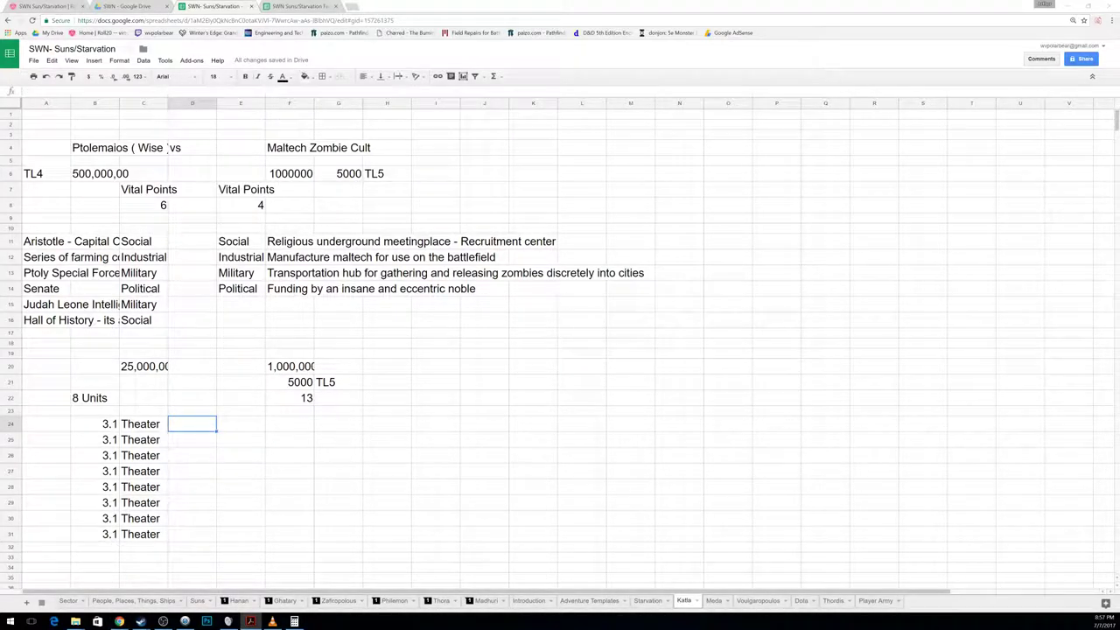
pyautogui.click(189, 421)
pyautogui.write('16')
pyautogui.press('Return')
pyautogui.write('16')
pyautogui.press('Return')
pyautogui.write('16')
pyautogui.press('Return')
pyautogui.write('16')
pyautogui.press('Return')
pyautogui.write('16')
pyautogui.press('Return')
pyautogui.write('16')
pyautogui.press('Return')
pyautogui.write('16')
pyautogui.press('Return')
pyautogui.write('16')
pyautogui.press('Return')
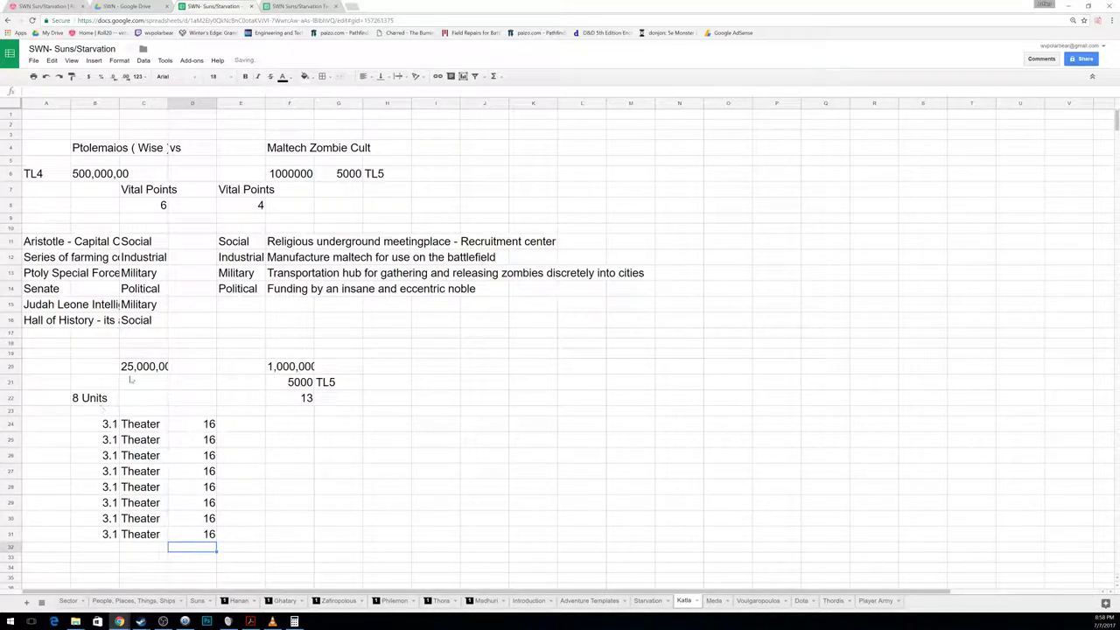
pyautogui.click(308, 400)
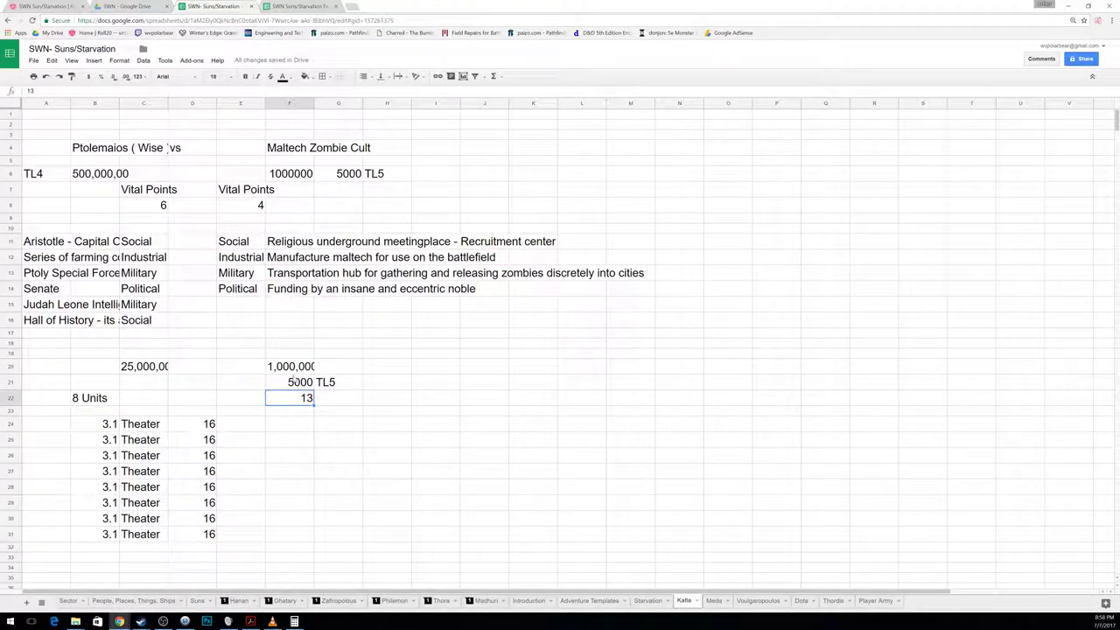
pyautogui.click(294, 371)
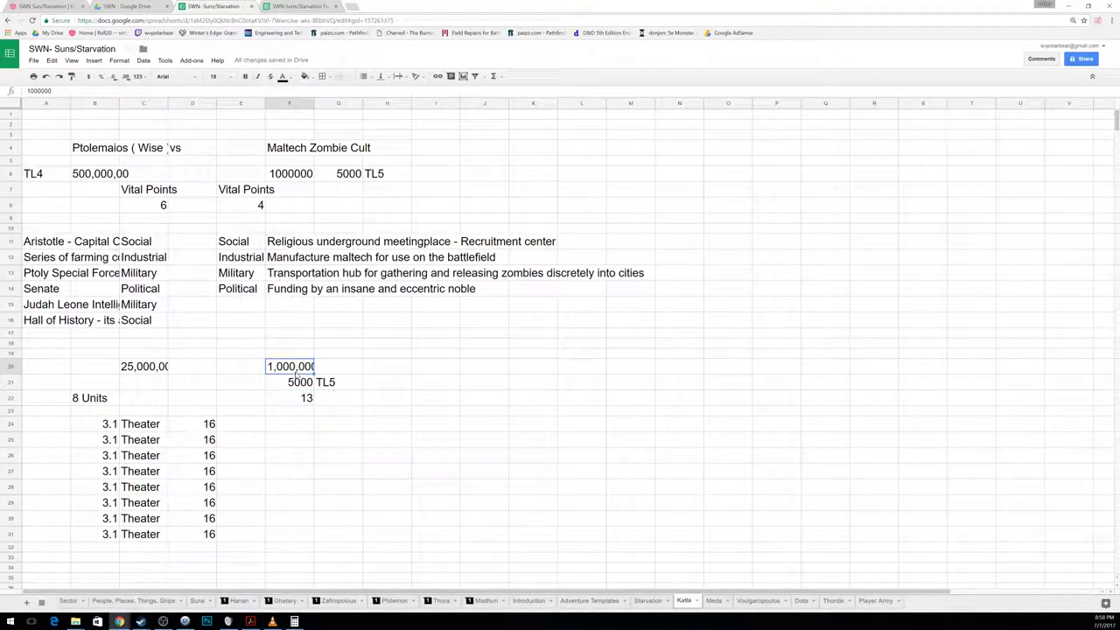
pyautogui.click(296, 385)
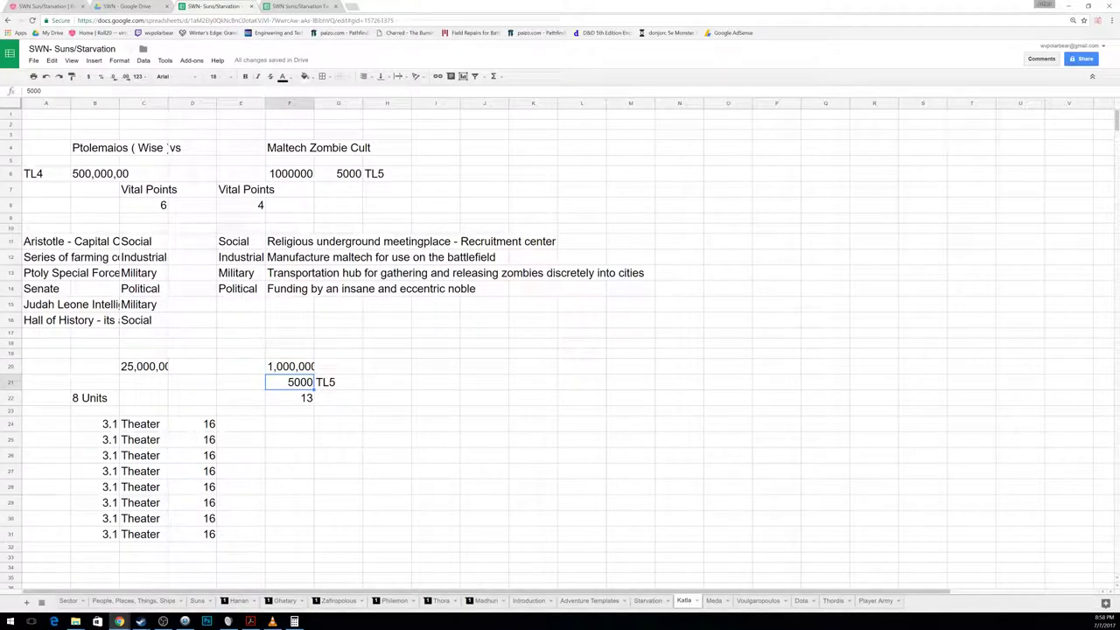
pyautogui.click(309, 426)
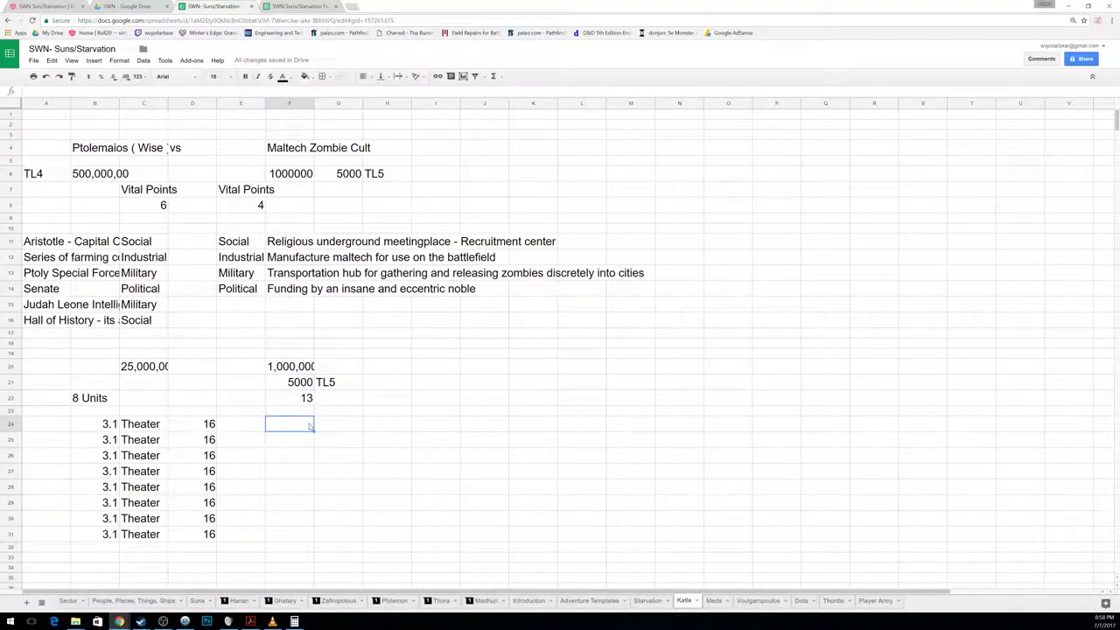
pyautogui.write('Brigade')
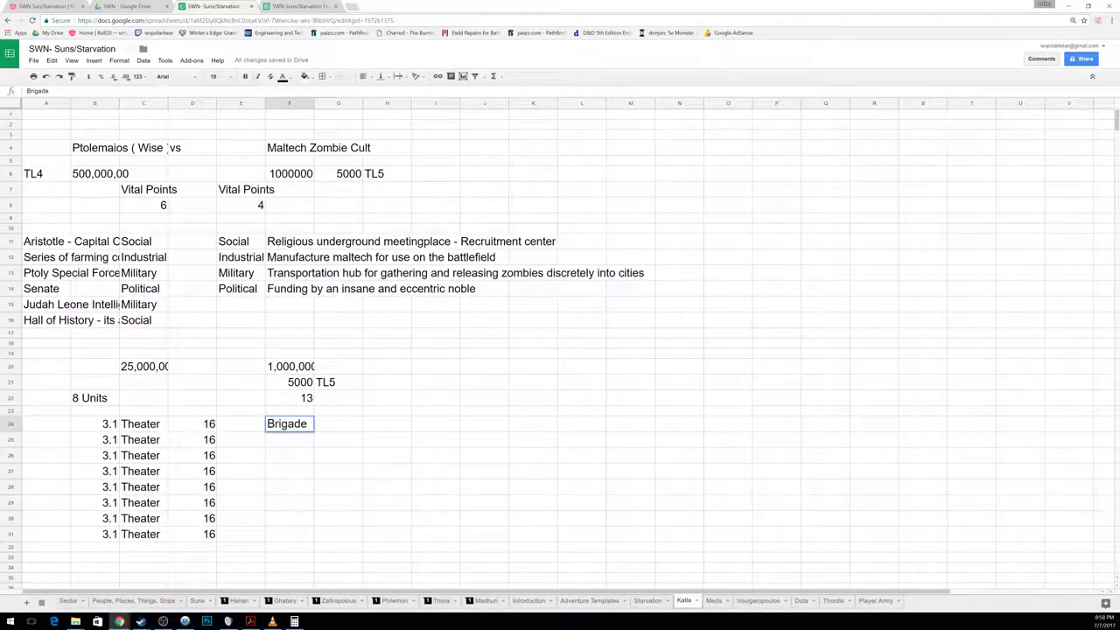
pyautogui.press('Tab')
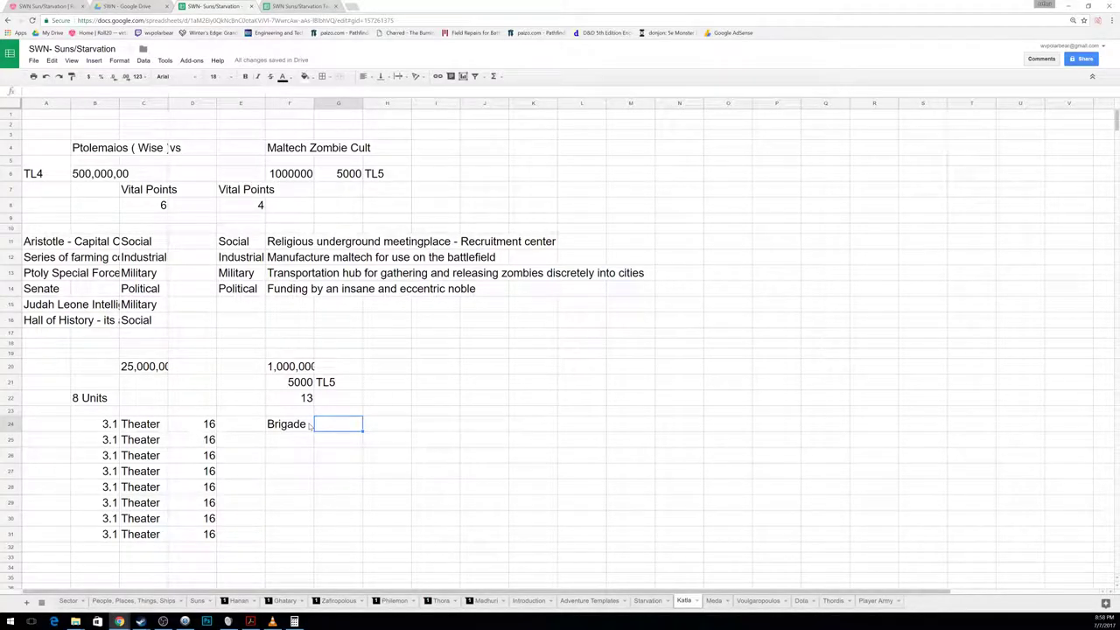
# Step: Fill F24:H24 with 5000, Brigade and 1 as the Maltech Zombie Cult's first unit
pyautogui.click(310, 425)
pyautogui.write('5000')
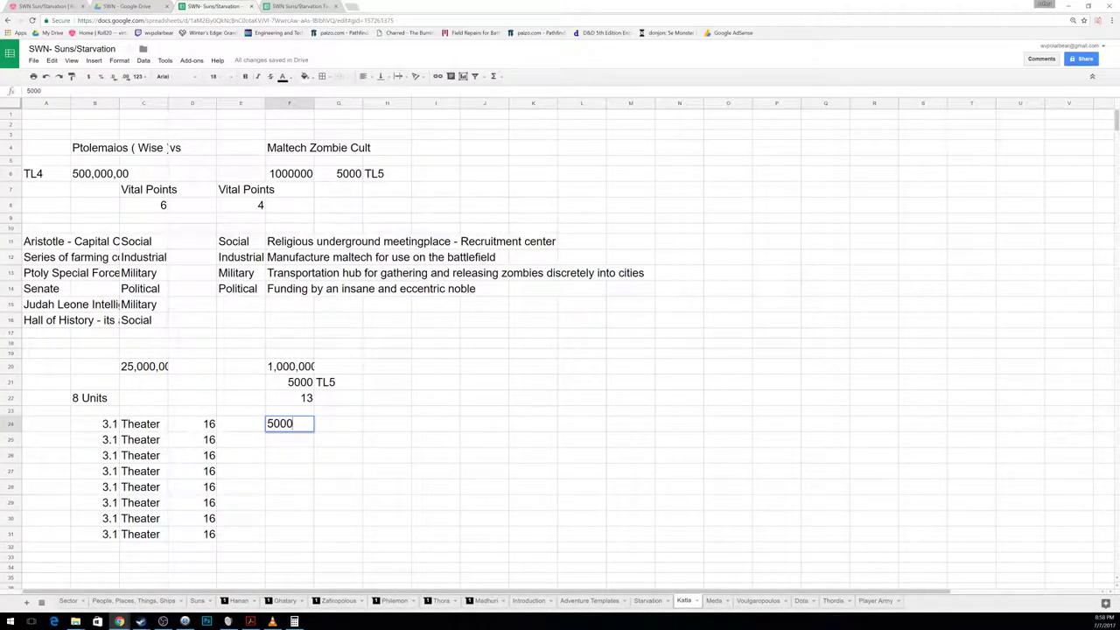
pyautogui.press('Tab')
pyautogui.write('Brigade')
pyautogui.press('Tab')
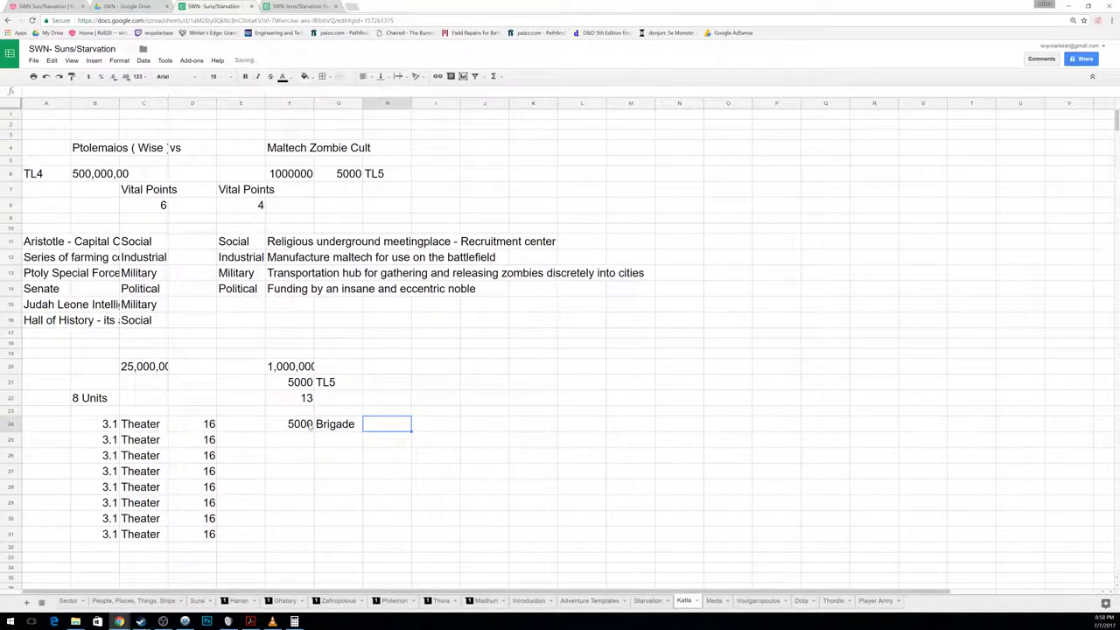
pyautogui.write('1')
pyautogui.press('Return')
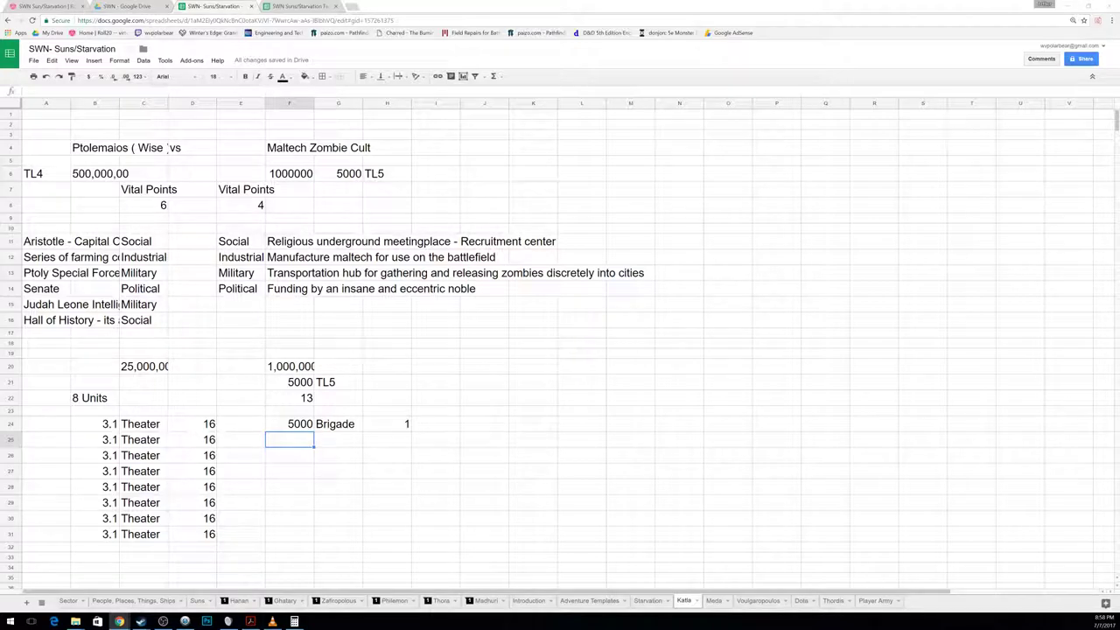
# Step: Label the first Theater unit Spartan in A24
pyautogui.click(57, 427)
pyautogui.write('Spa')
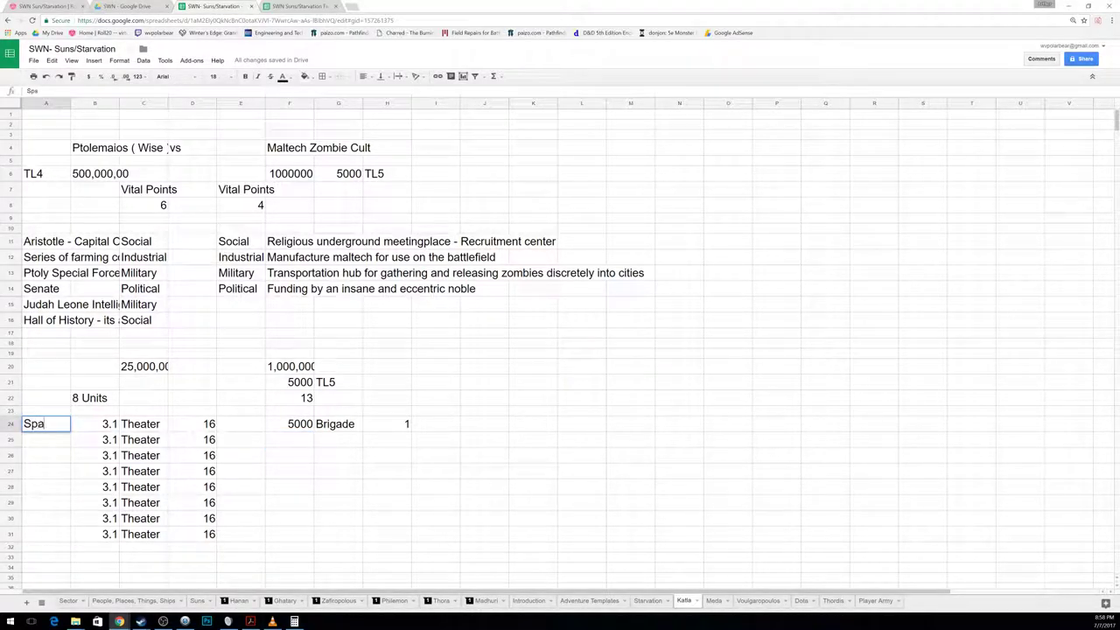
pyautogui.write('rtan')
pyautogui.press('Return')
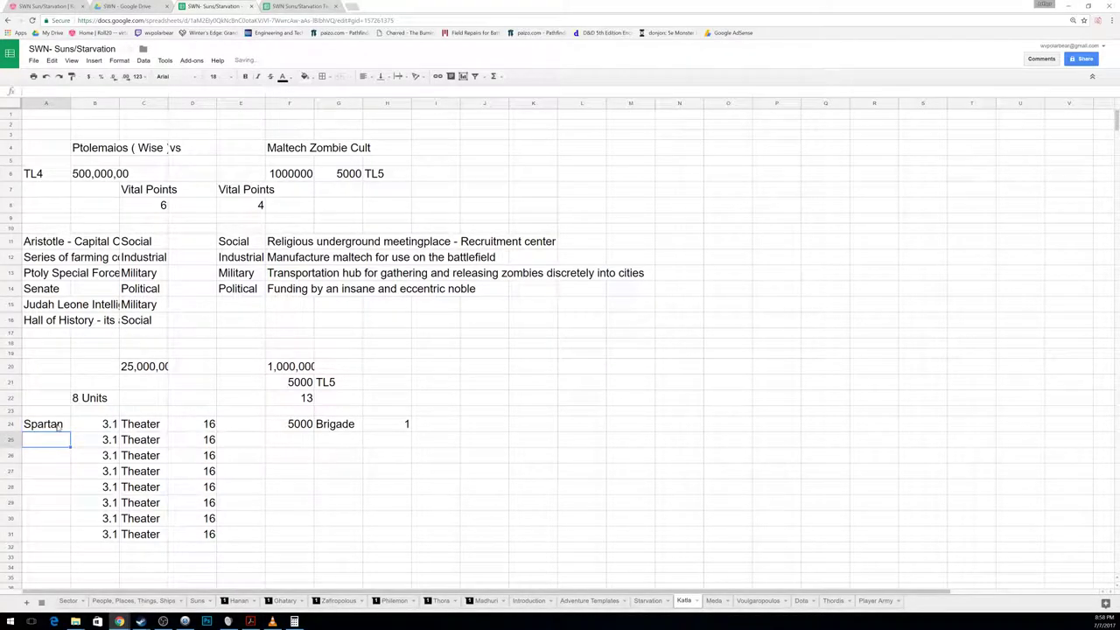
# Step: Fill F25:H25 with 1,000,000, Army Front and 12 as the Maltech Zombie Cult's second unit entry
pyautogui.click(290, 441)
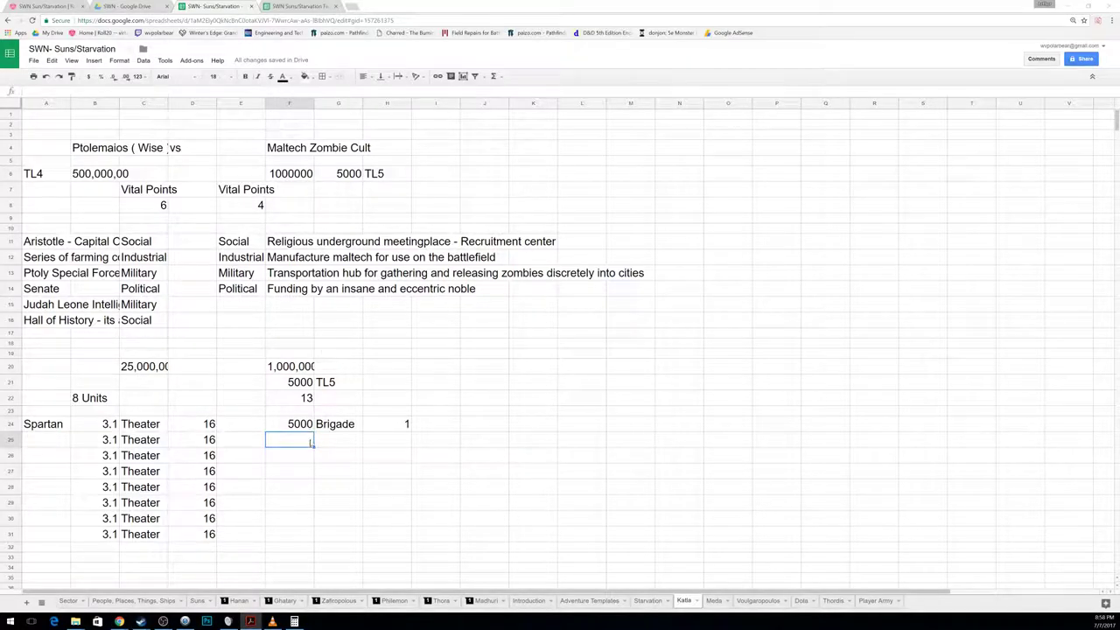
pyautogui.click(304, 369)
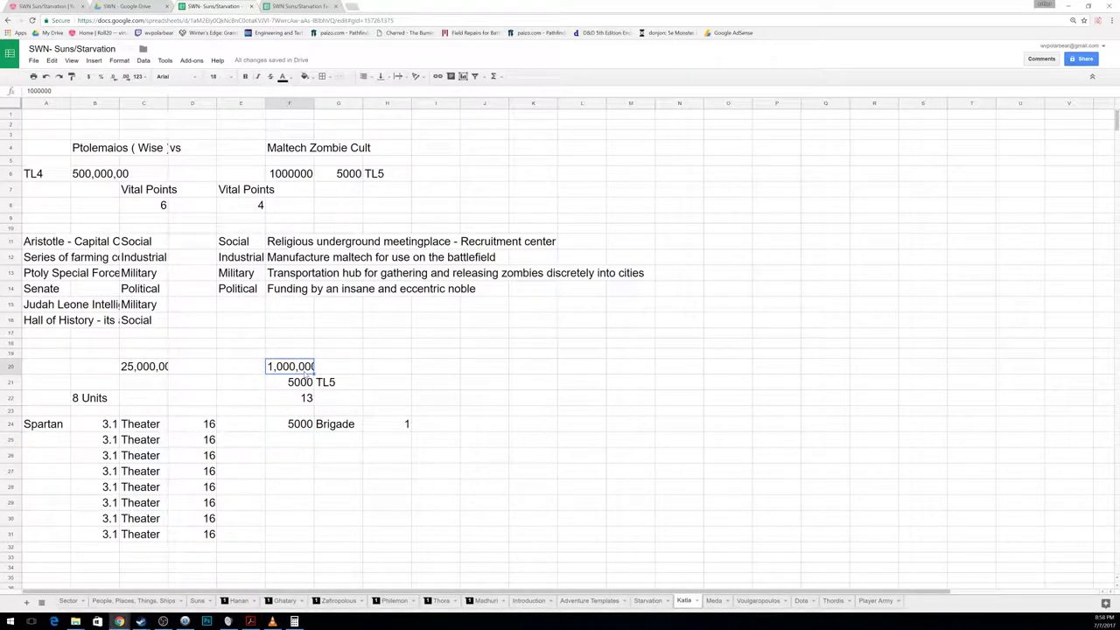
pyautogui.click(294, 437)
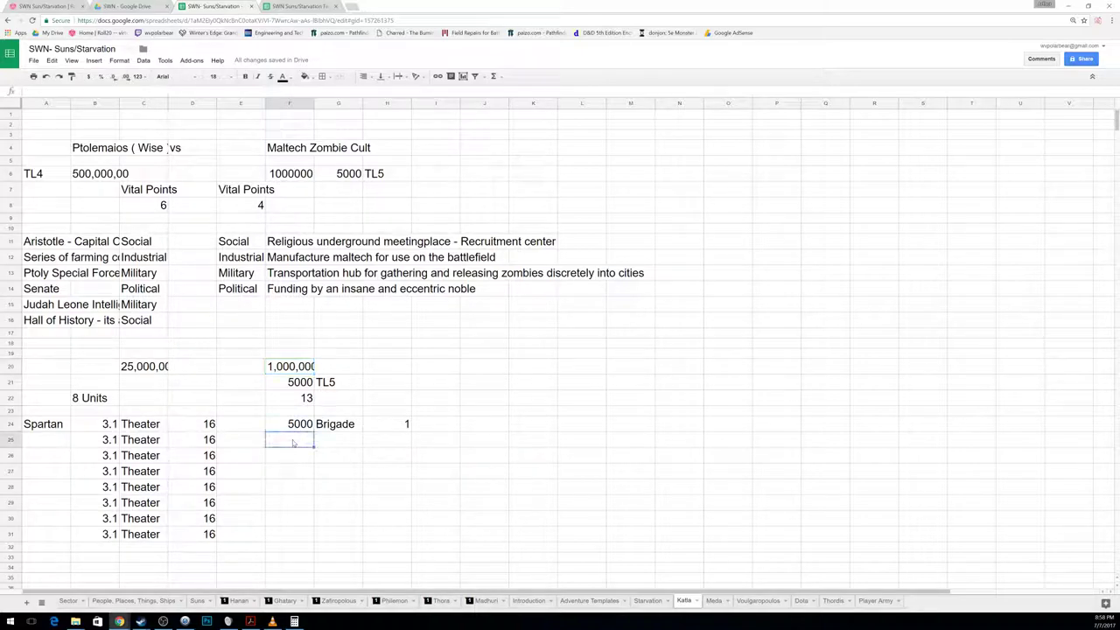
pyautogui.write('1000')
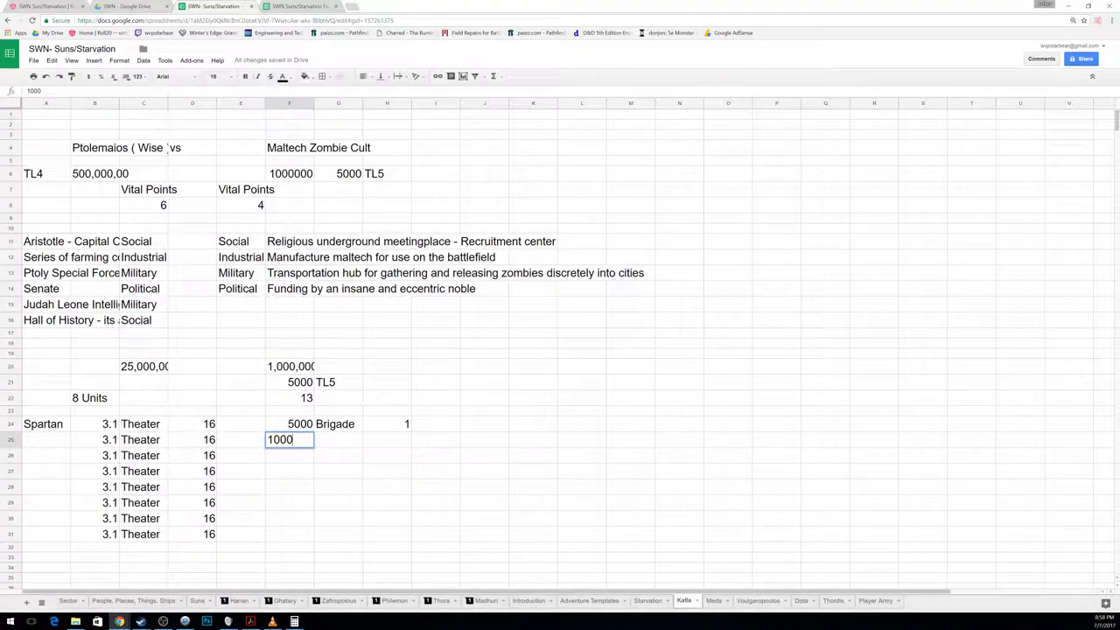
pyautogui.write(',000,000')
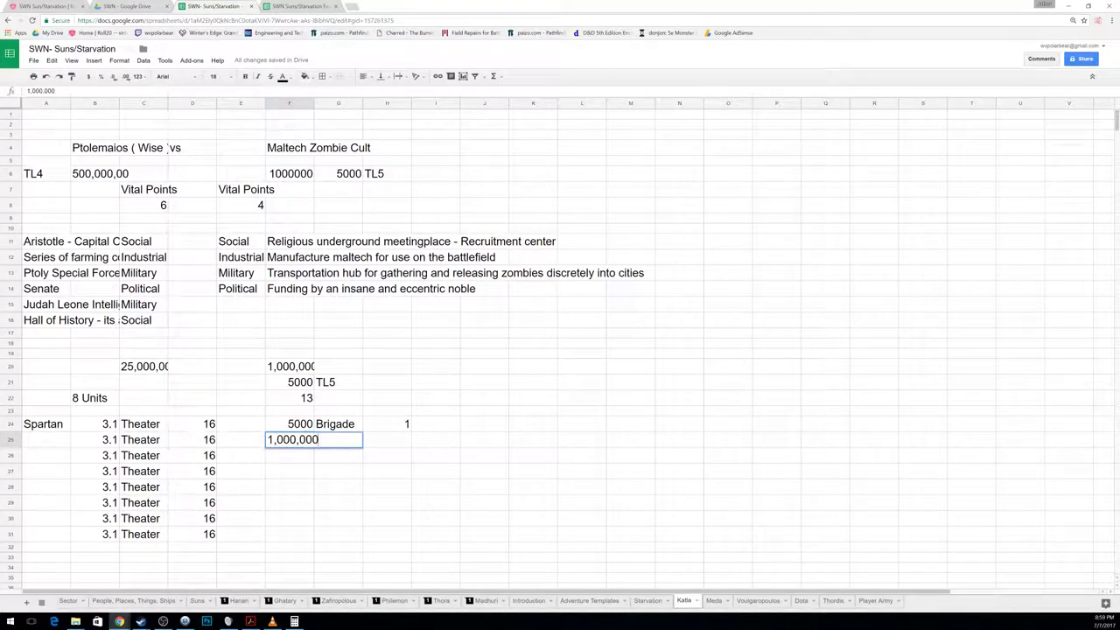
pyautogui.press('Tab')
pyautogui.write('Army Front')
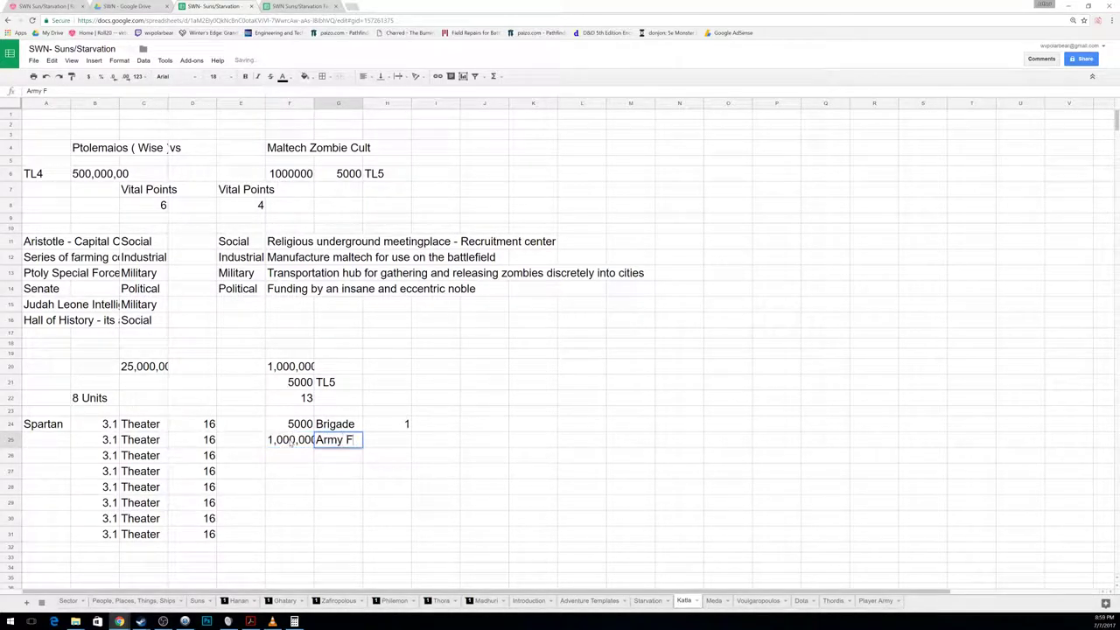
pyautogui.press('Tab')
pyautogui.write('12')
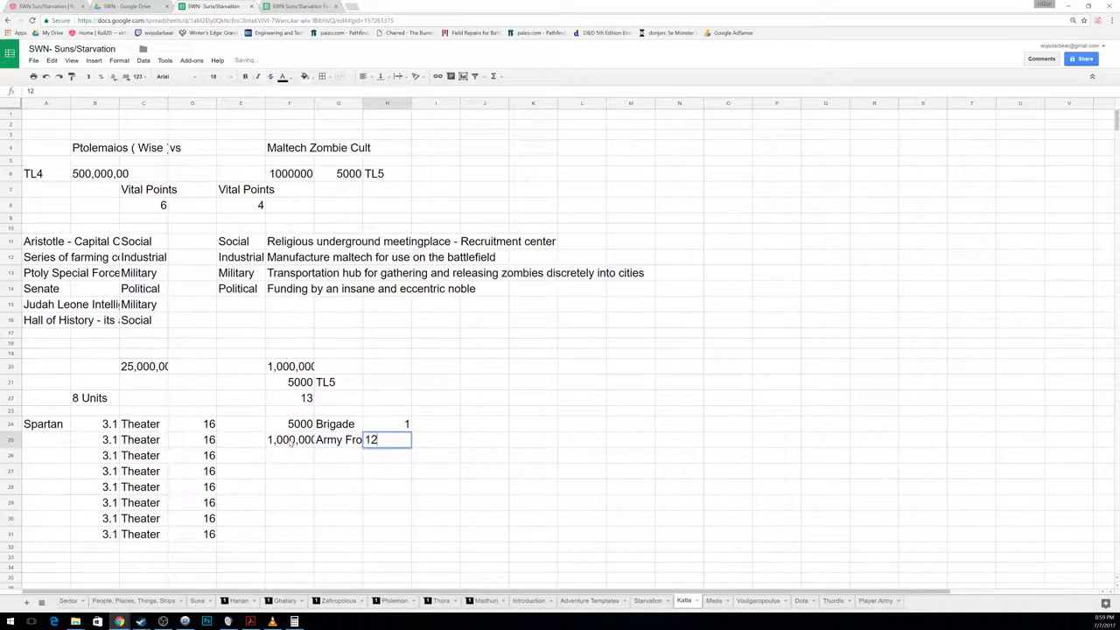
pyautogui.press('Return')
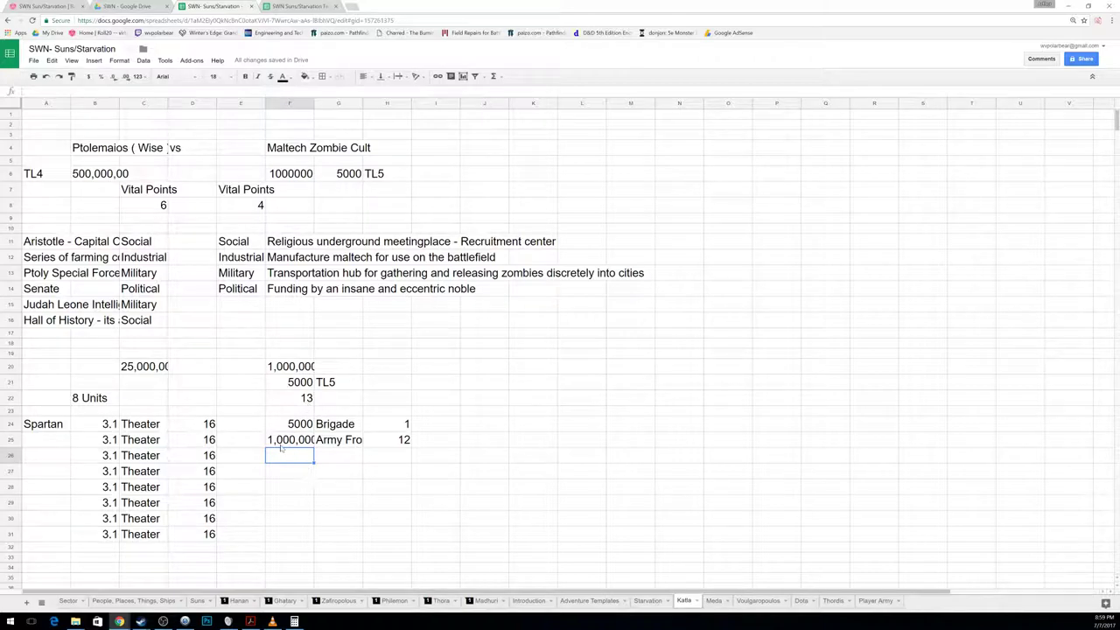
# Step: Open the Meda sheet and check the Unseal the Menace faction's army size and unit count
pyautogui.hotkey('alt', 'Tab')
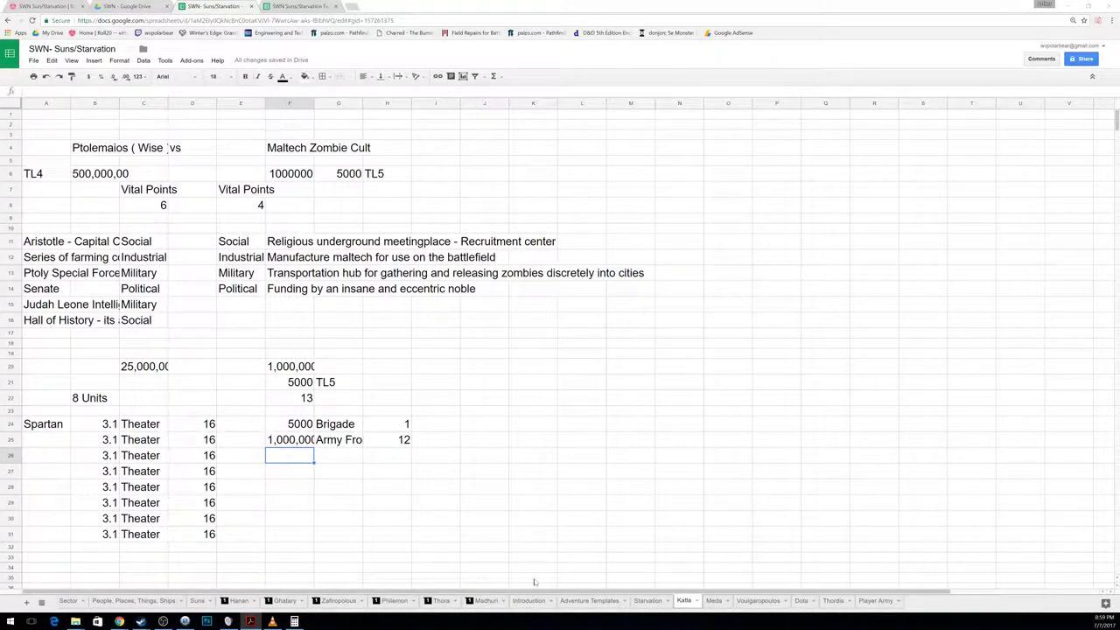
pyautogui.click(714, 600)
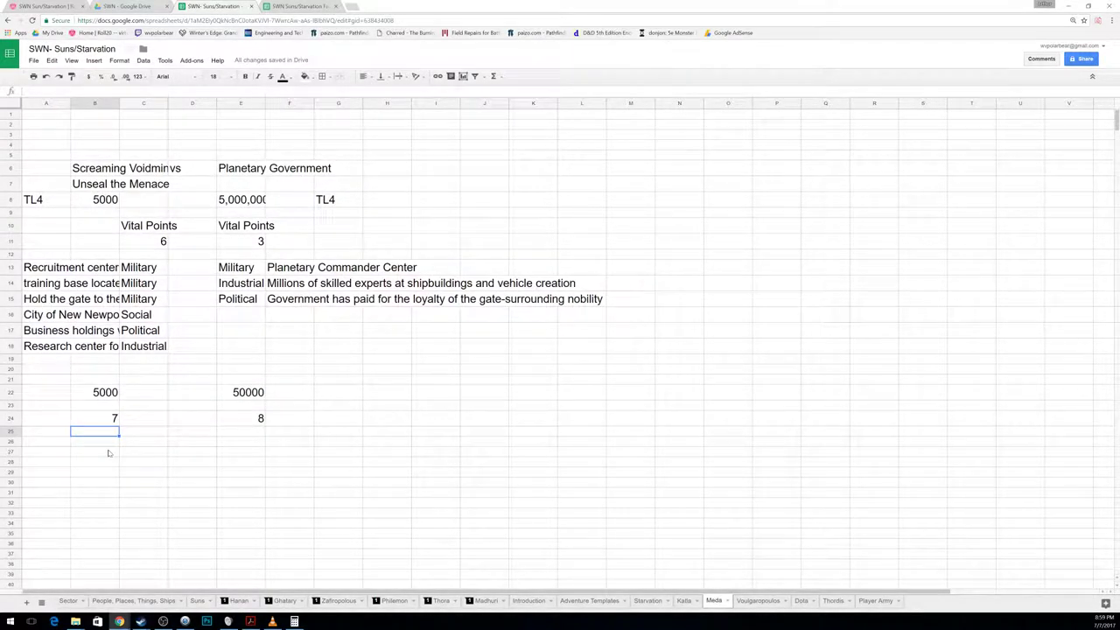
pyautogui.click(109, 399)
pyautogui.click(115, 419)
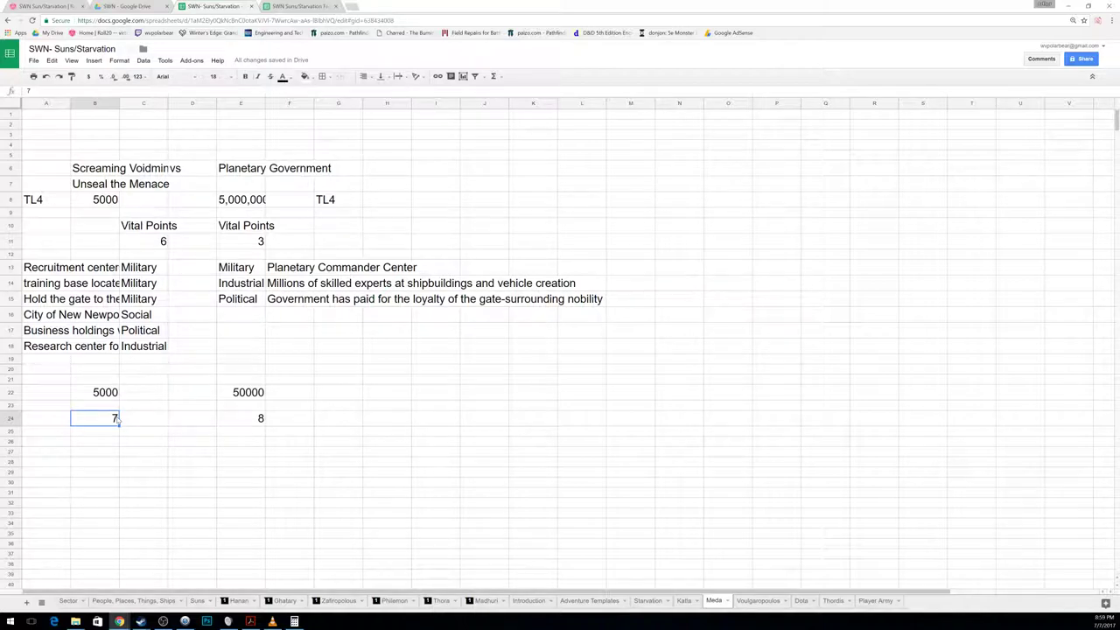
pyautogui.click(107, 452)
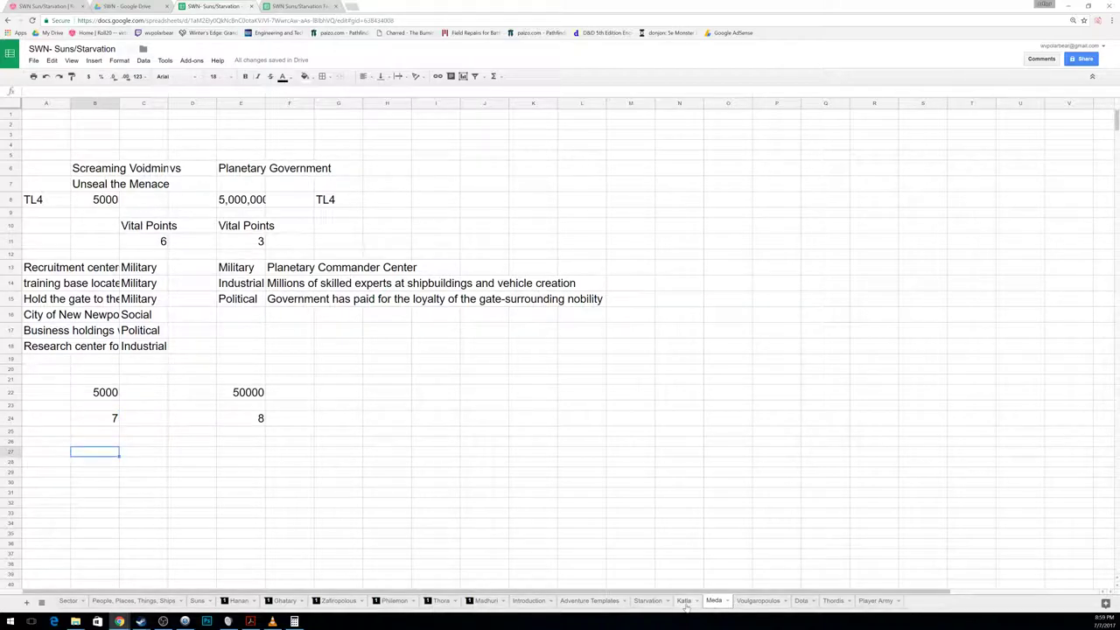
# Step: Enter 3000 and Brigade in B26:C26 of the Meda sheet as the first Unseal the Menace unit
pyautogui.click(687, 602)
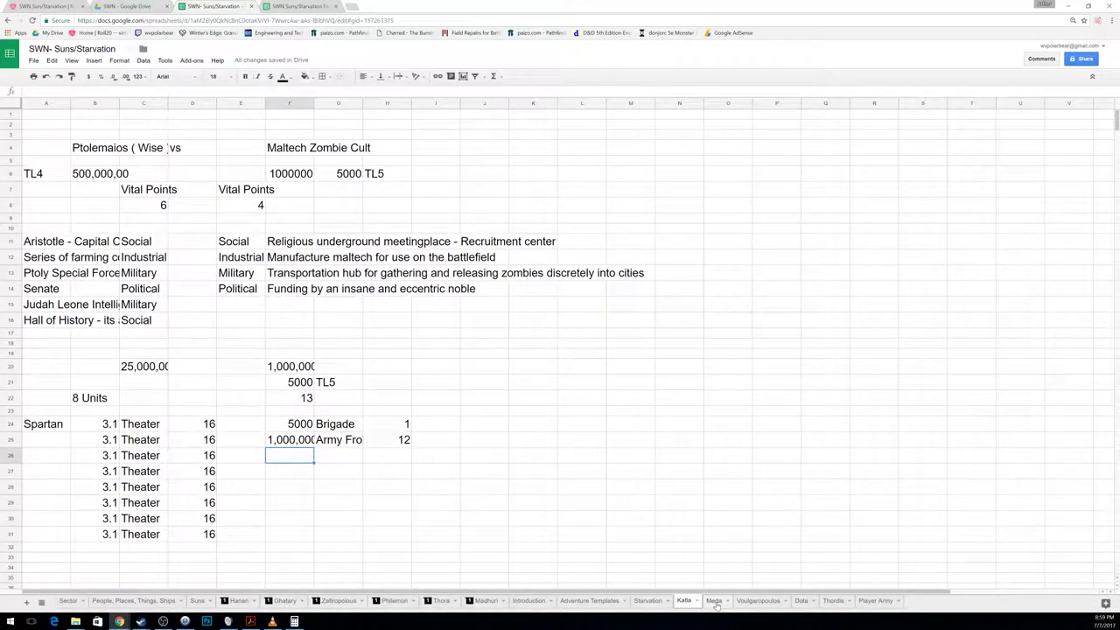
pyautogui.click(714, 602)
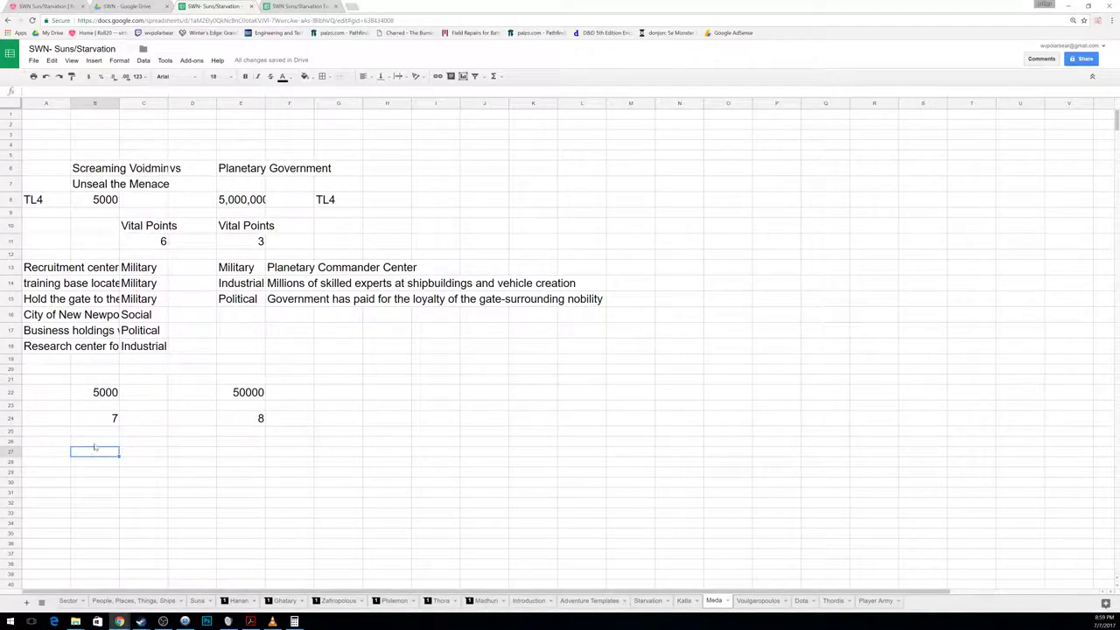
pyautogui.press('Up')
pyautogui.write('3000')
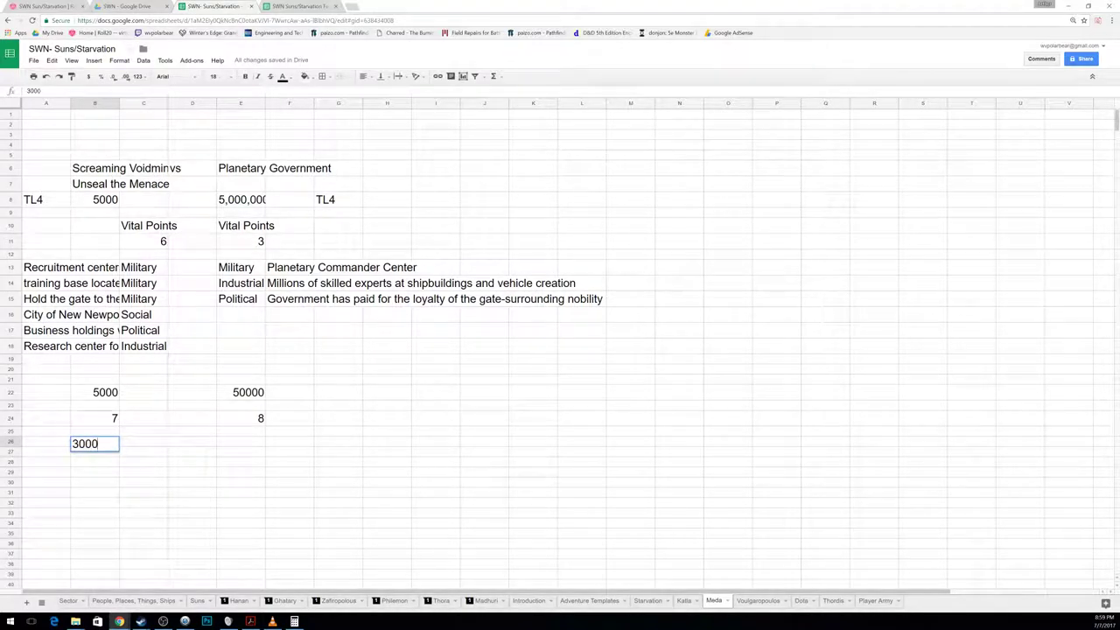
pyautogui.press('Tab')
pyautogui.write('V')
pyautogui.press('BackSpace')
pyautogui.write('Brigade')
pyautogui.press('Return')
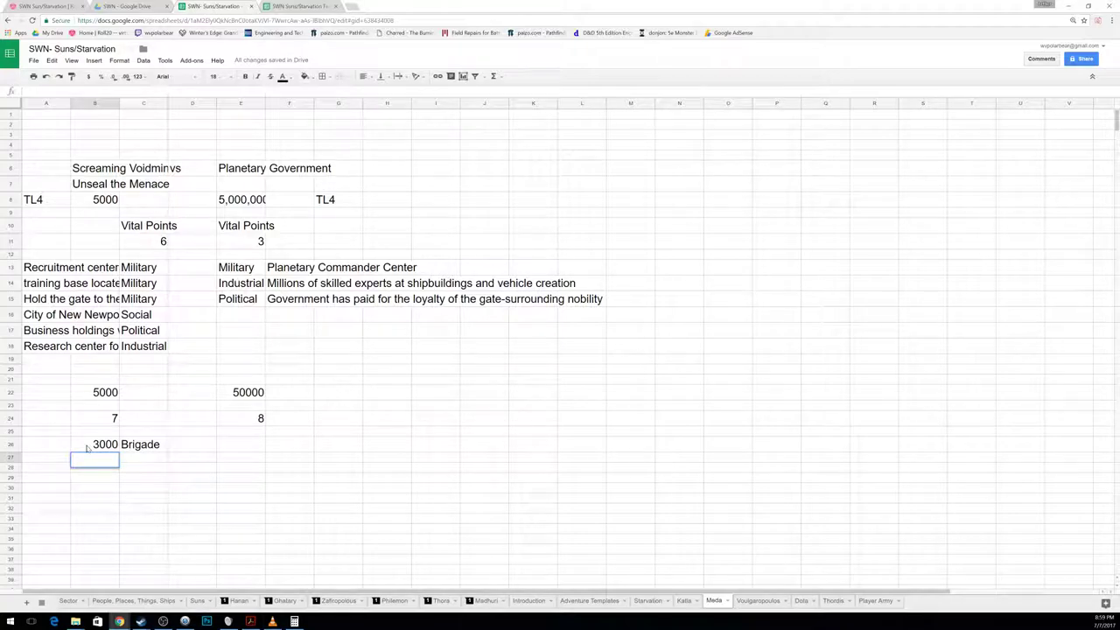
# Step: Fill B27:C28 with two units of 500, each labelled Battalion, below the Brigade
pyautogui.write('500')
pyautogui.press('BackSpace')
pyautogui.press('Tab')
pyautogui.write('Batt')
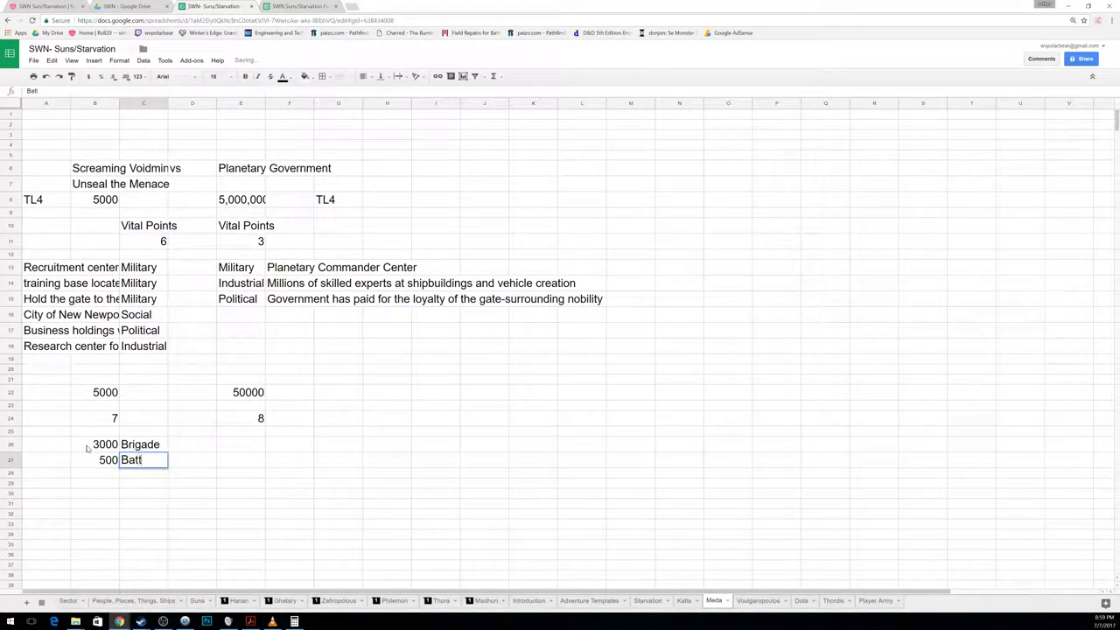
pyautogui.write('alion')
pyautogui.press('Return')
pyautogui.write('5')
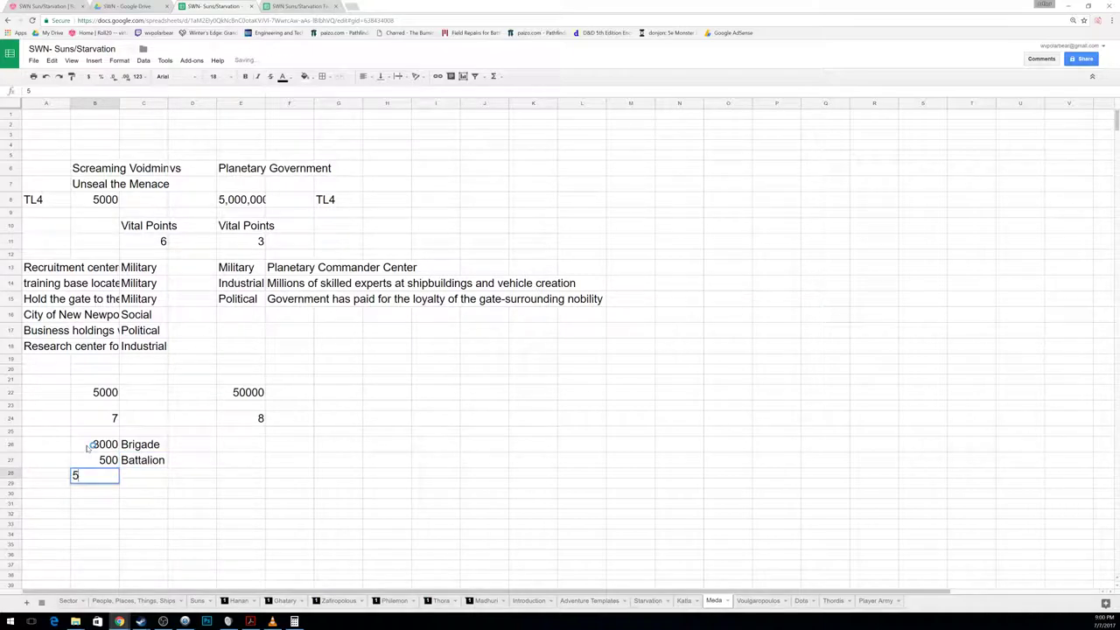
pyautogui.write('000')
pyautogui.press('BackSpace')
pyautogui.press('Tab')
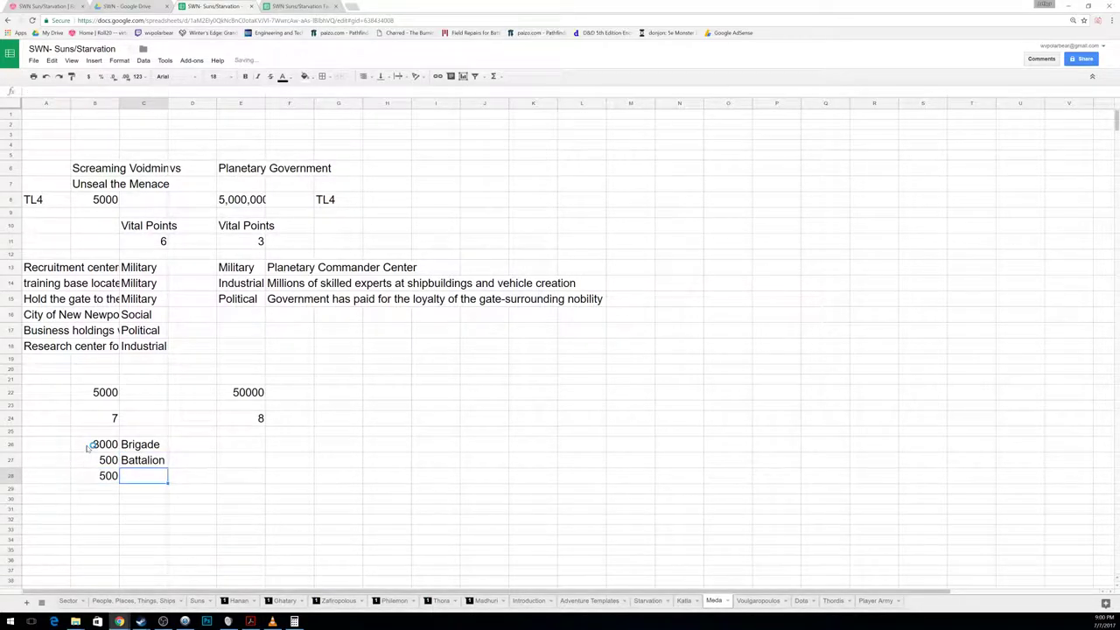
pyautogui.write('Battalion')
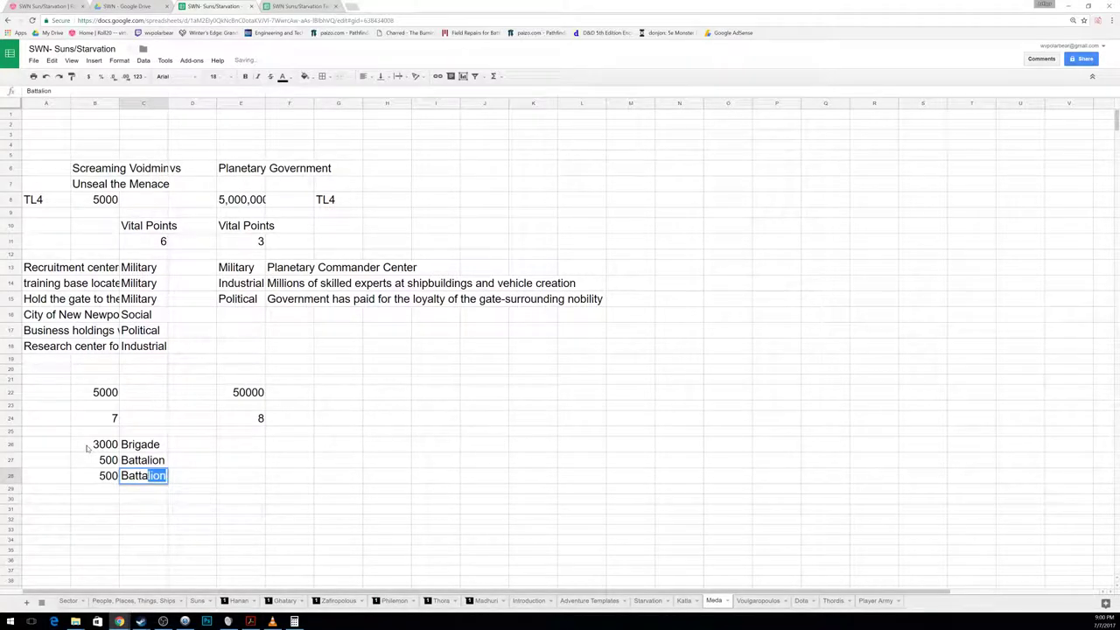
pyautogui.press('Return')
# Step: Add two more 500 Battalion units in B29:C30
pyautogui.write('500')
pyautogui.press('Tab')
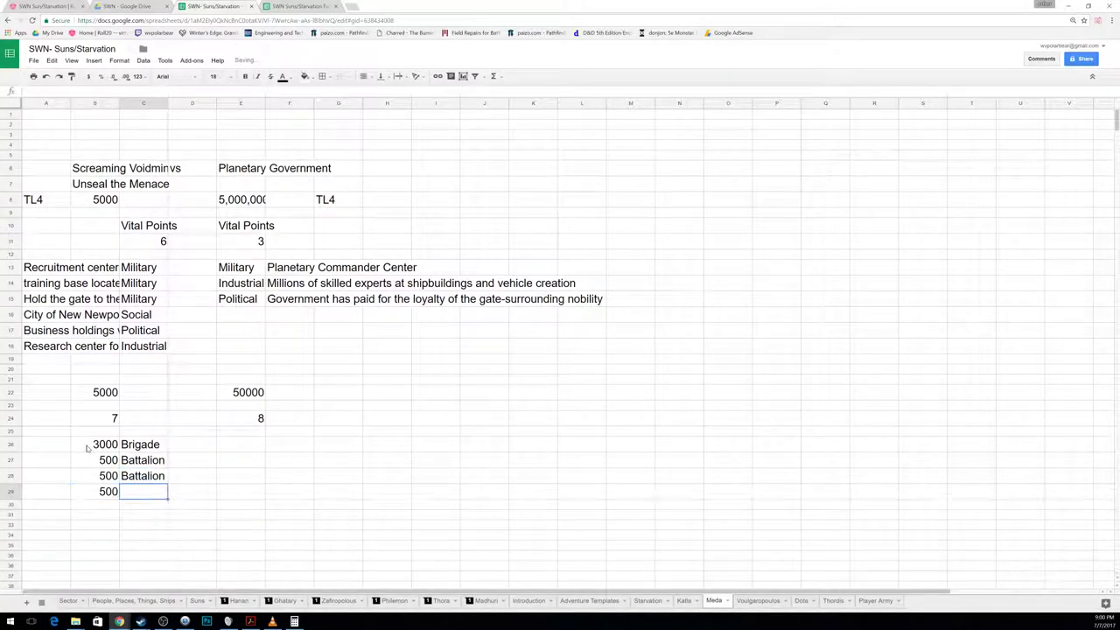
pyautogui.write('Ba')
pyautogui.press('Return')
pyautogui.write('500')
pyautogui.press('Tab')
pyautogui.write('Battalion')
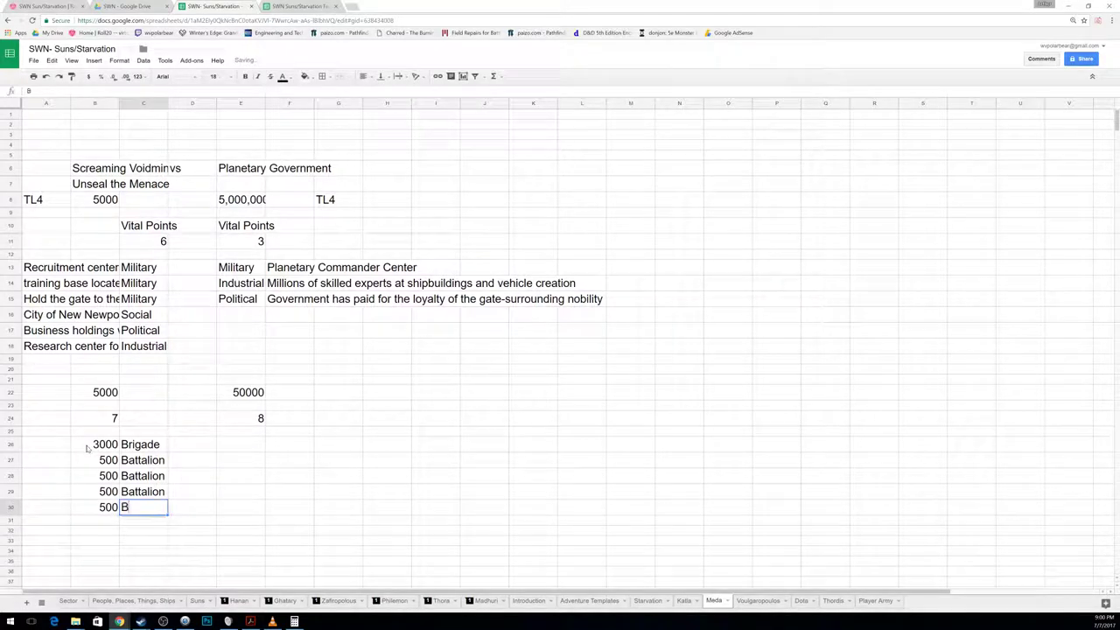
pyautogui.press('Return')
# Step: Fill E26:F27 with the Planetary Government's first two units, each 10000 and Division
pyautogui.press('Right')
pyautogui.press('Right')
pyautogui.press('Right')
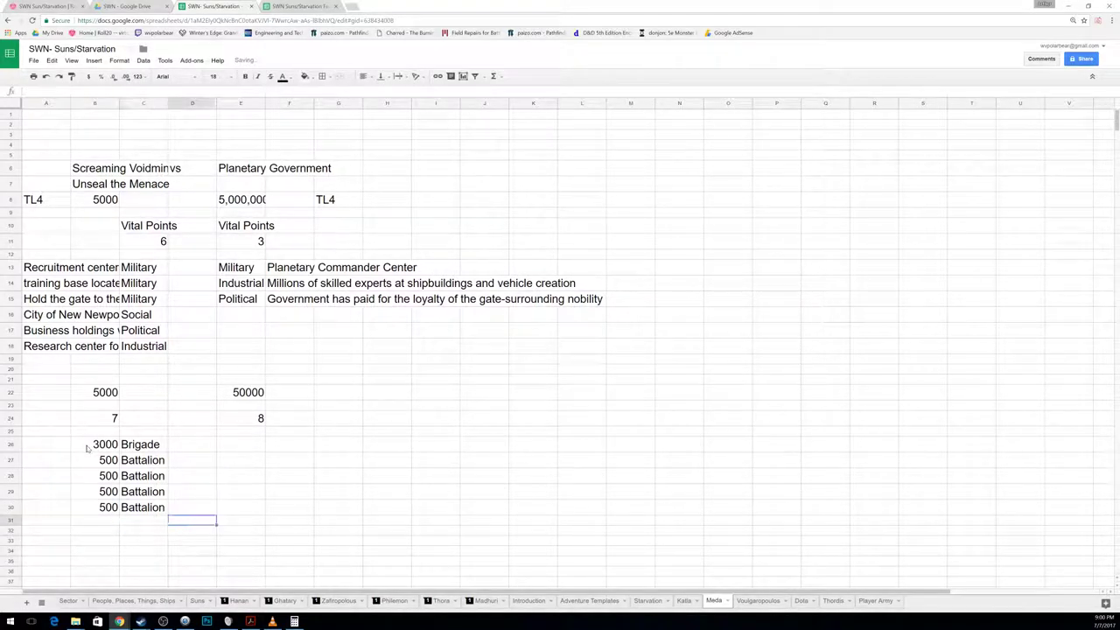
pyautogui.press('Up')
pyautogui.press('Up')
pyautogui.press('Up')
pyautogui.press('Up')
pyautogui.press('Up')
pyautogui.press('Up')
pyautogui.press('Down')
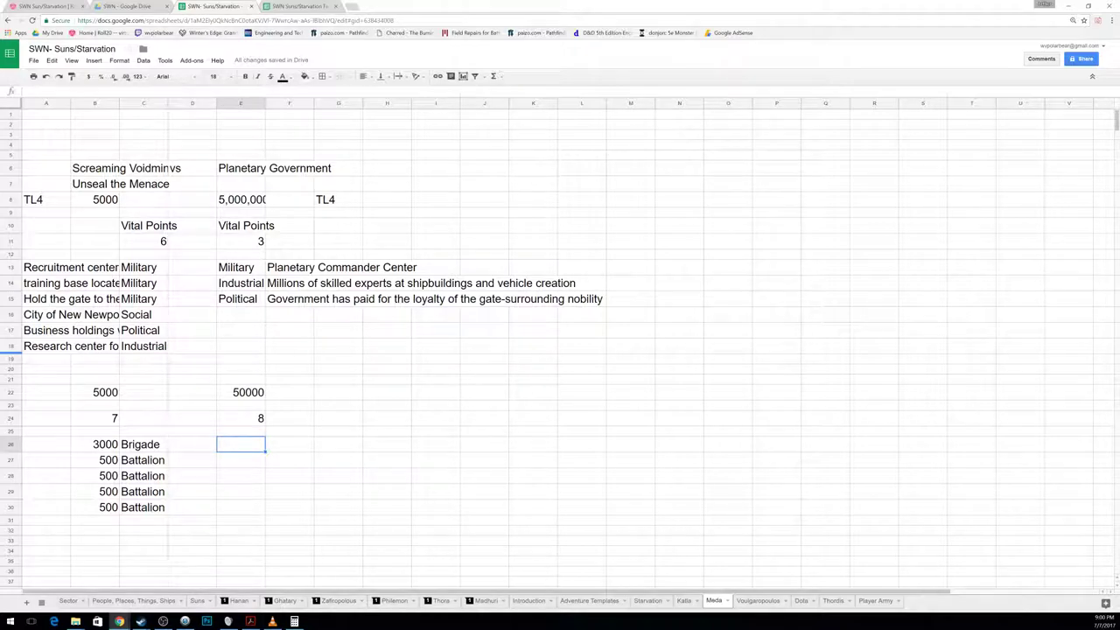
pyautogui.write('10000')
pyautogui.press('Tab')
pyautogui.write('Division')
pyautogui.press('Return')
pyautogui.write('10000')
pyautogui.press('Tab')
pyautogui.write('Diviso')
pyautogui.press('BackSpace')
pyautogui.write('ion')
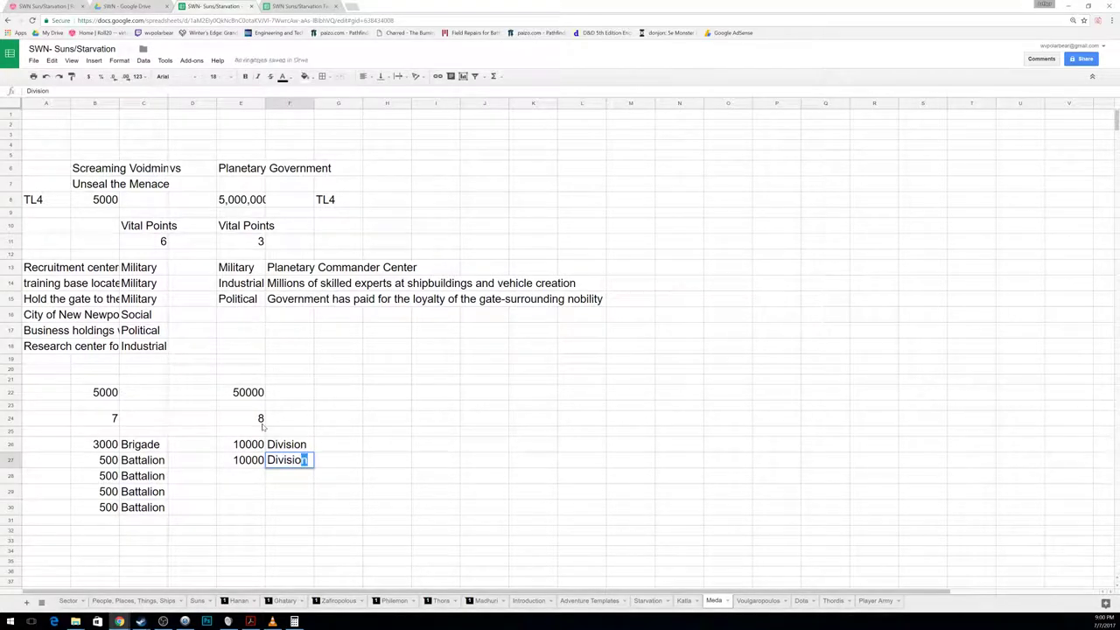
pyautogui.press('Return')
# Step: Add three more 10000 Division units for the Planetary Government in E28:F30
pyautogui.write('10000')
pyautogui.press('Tab')
pyautogui.write('Divisio')
pyautogui.press('Return')
pyautogui.write('1000')
pyautogui.press('Tab')
pyautogui.write('Division')
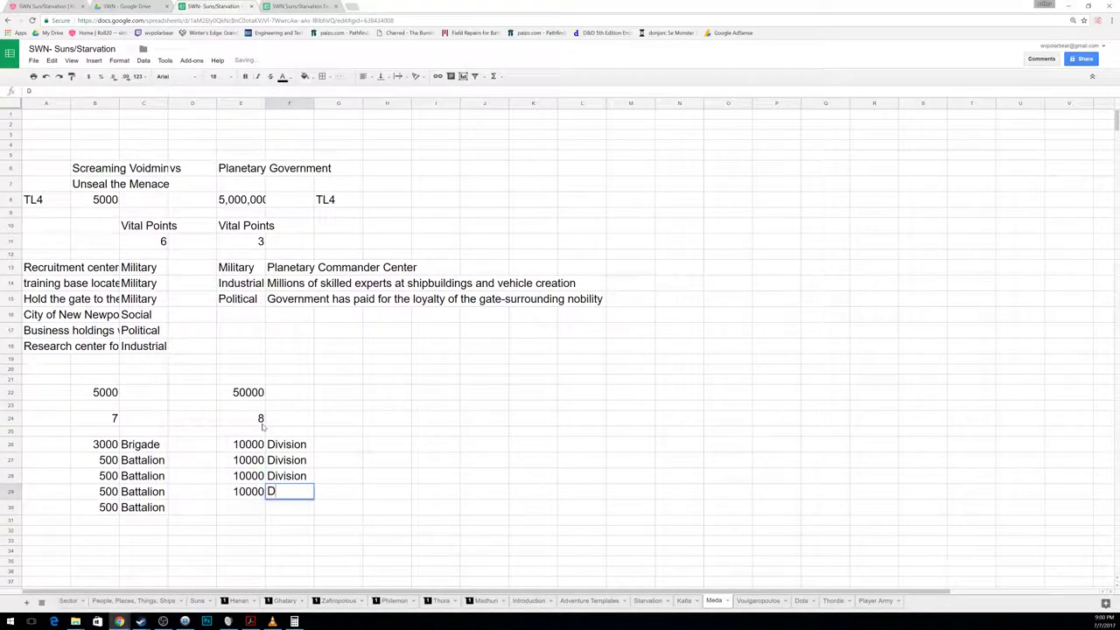
pyautogui.press('Return')
pyautogui.write('10000')
pyautogui.press('Tab')
pyautogui.write('Divisio')
pyautogui.press('Return')
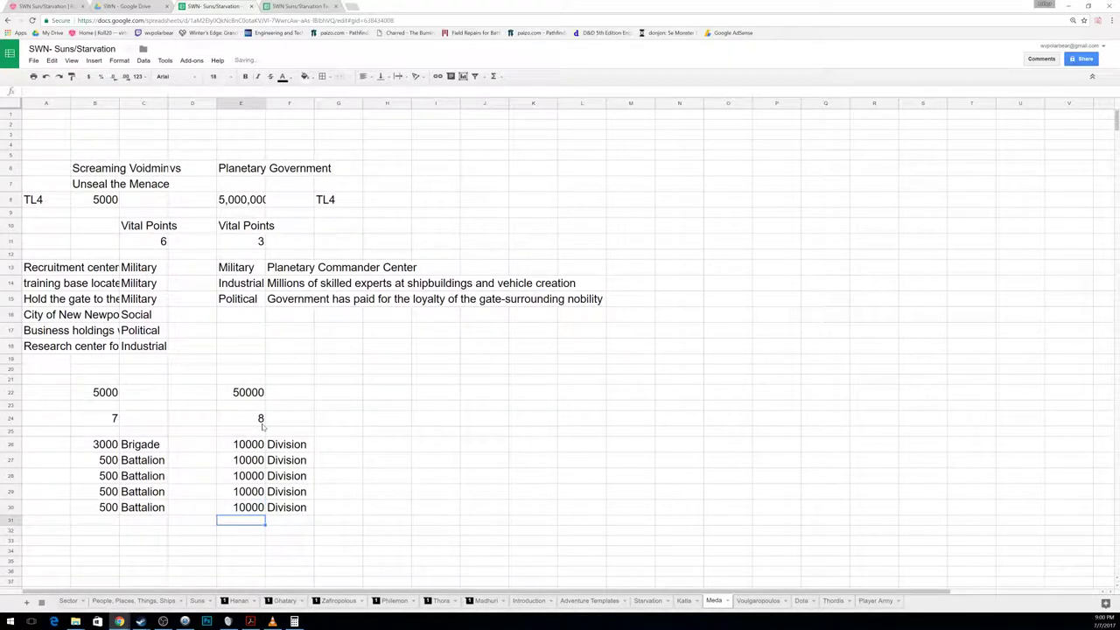
# Step: Fill A26:A30 with 1 for the Brigade and 0 for each of the four Battalions
pyautogui.click(49, 446)
pyautogui.write('1')
pyautogui.press('Return')
pyautogui.write('0')
pyautogui.press('Return')
pyautogui.write('0')
pyautogui.press('Return')
pyautogui.write('0')
pyautogui.press('Return')
pyautogui.write('0')
pyautogui.press('Return')
# Step: Enter 2 beside each of the five Planetary Government Divisions in G26:G30
pyautogui.press('Right')
pyautogui.press('Right')
pyautogui.press('Right')
pyautogui.press('Right')
pyautogui.press('Right')
pyautogui.press('Right')
pyautogui.press('Right')
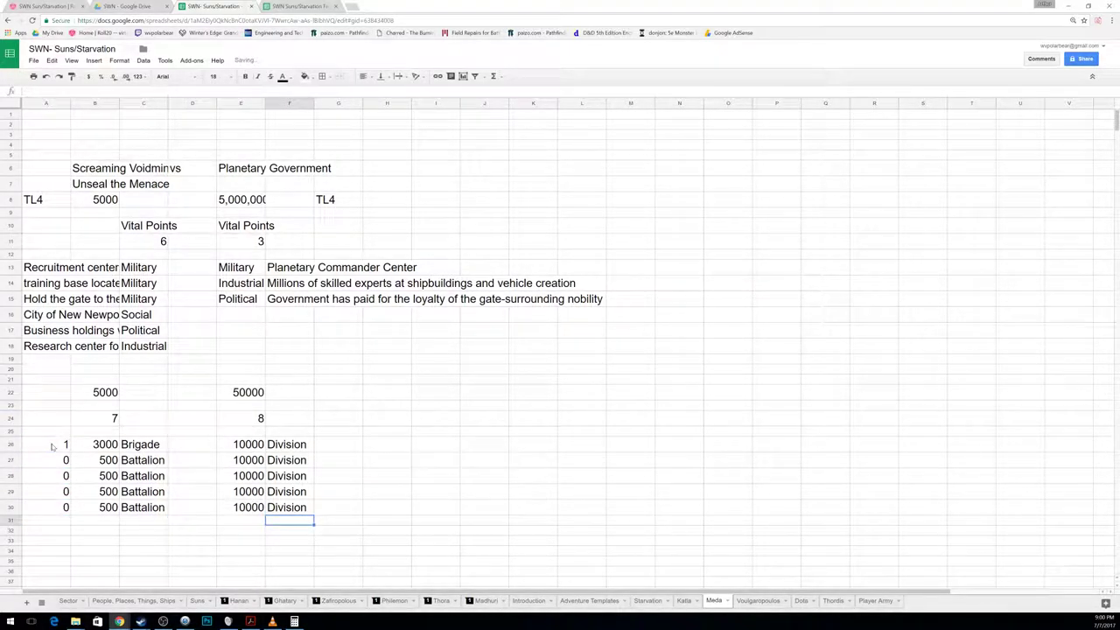
pyautogui.press('Up')
pyautogui.press('Up')
pyautogui.press('Up')
pyautogui.press('Up')
pyautogui.press('Up')
pyautogui.press('Left')
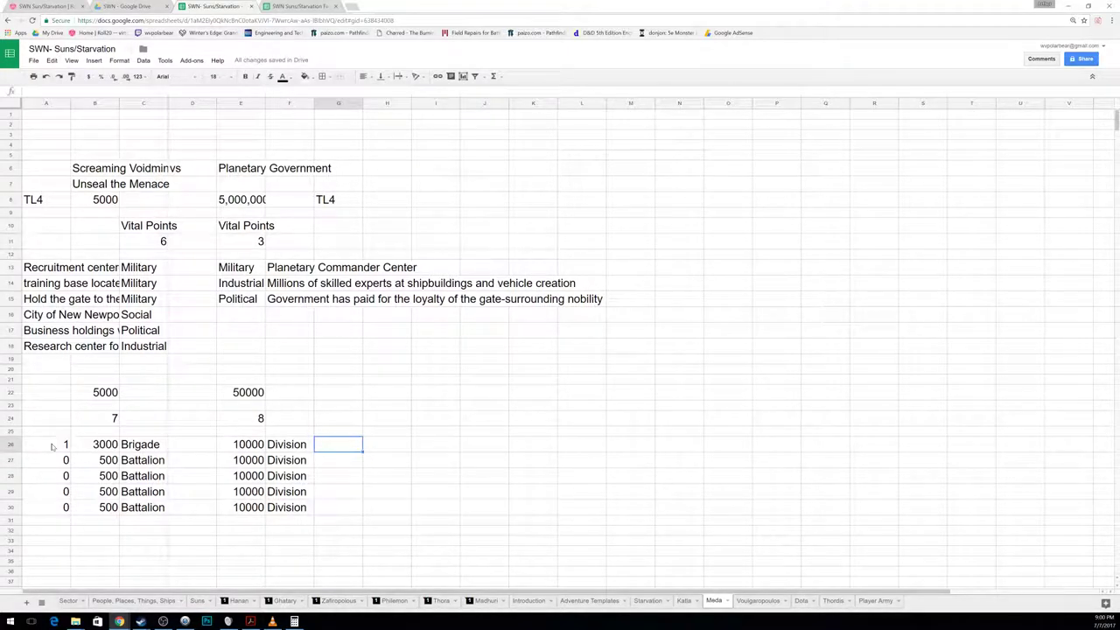
pyautogui.write('2')
pyautogui.press('Return')
pyautogui.write('2')
pyautogui.press('Return')
pyautogui.write('2')
pyautogui.press('Return')
pyautogui.write('22')
pyautogui.press('Return')
pyautogui.write('2')
pyautogui.press('Return')
pyautogui.press('Up')
pyautogui.press('Up')
pyautogui.write('2')
pyautogui.press('Return')
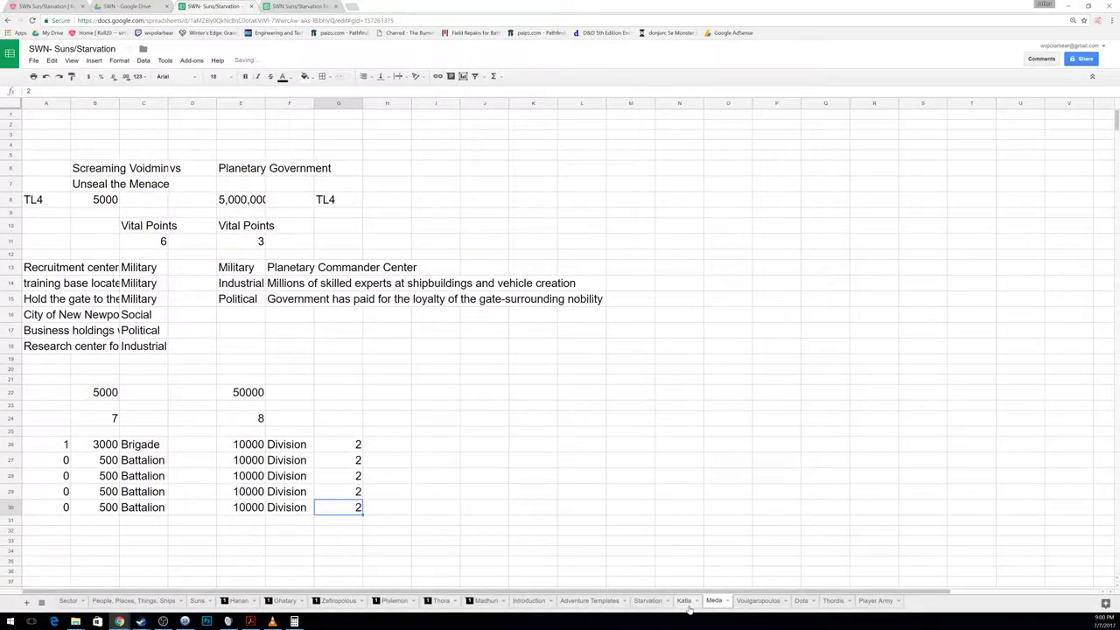
# Step: On the Ptolemaios versus Maltech Zombie Cult sheet, name the second and third Theater units Hydra and Poseidon in A25:A26
pyautogui.click(683, 600)
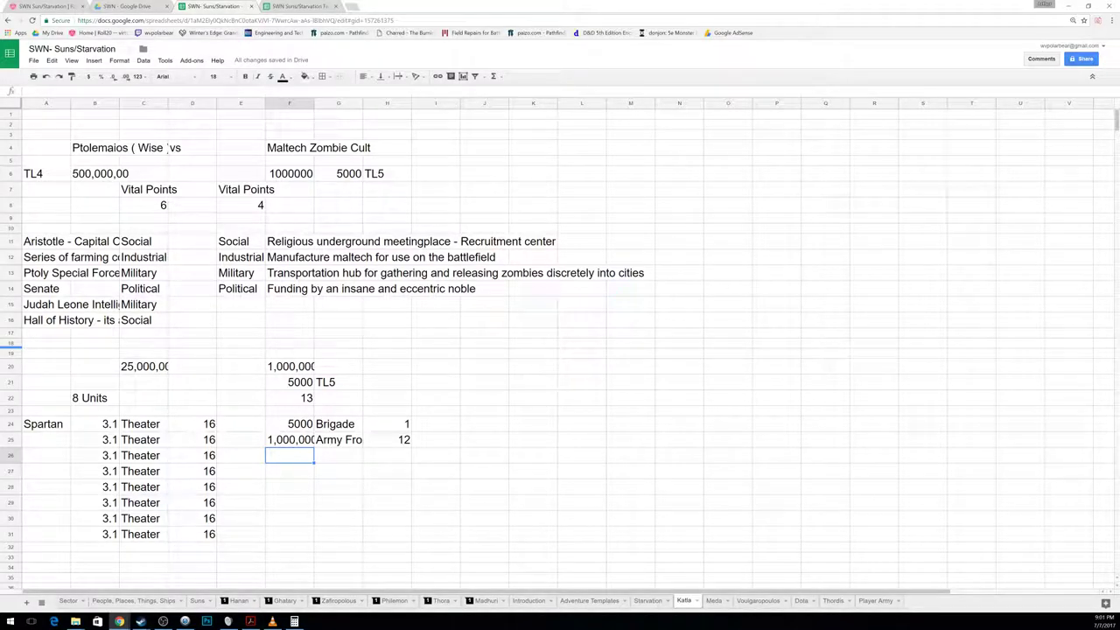
pyautogui.press('Left')
pyautogui.press('Left')
pyautogui.press('Left')
pyautogui.press('Left')
pyautogui.press('Left')
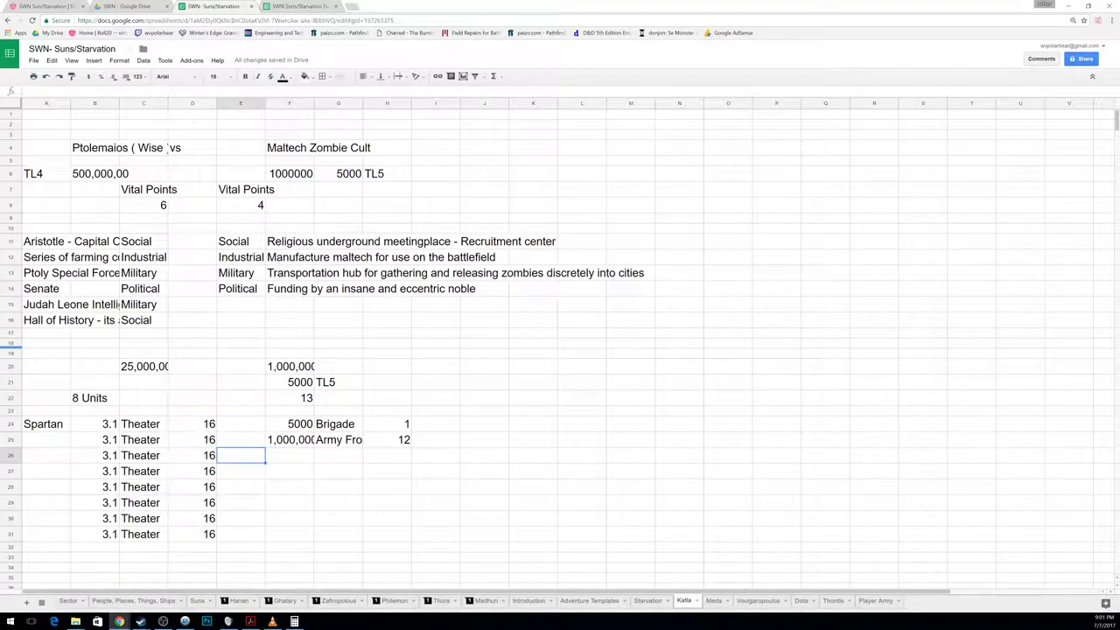
pyautogui.press('Up')
pyautogui.write('Hydra')
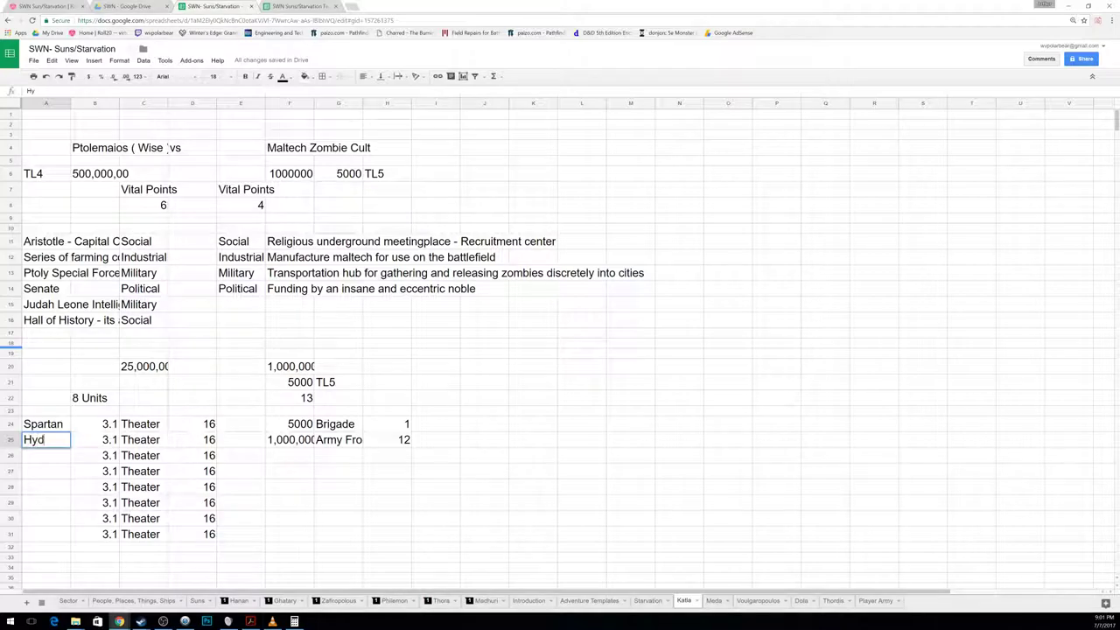
pyautogui.press('Return')
pyautogui.write('Poseidan')
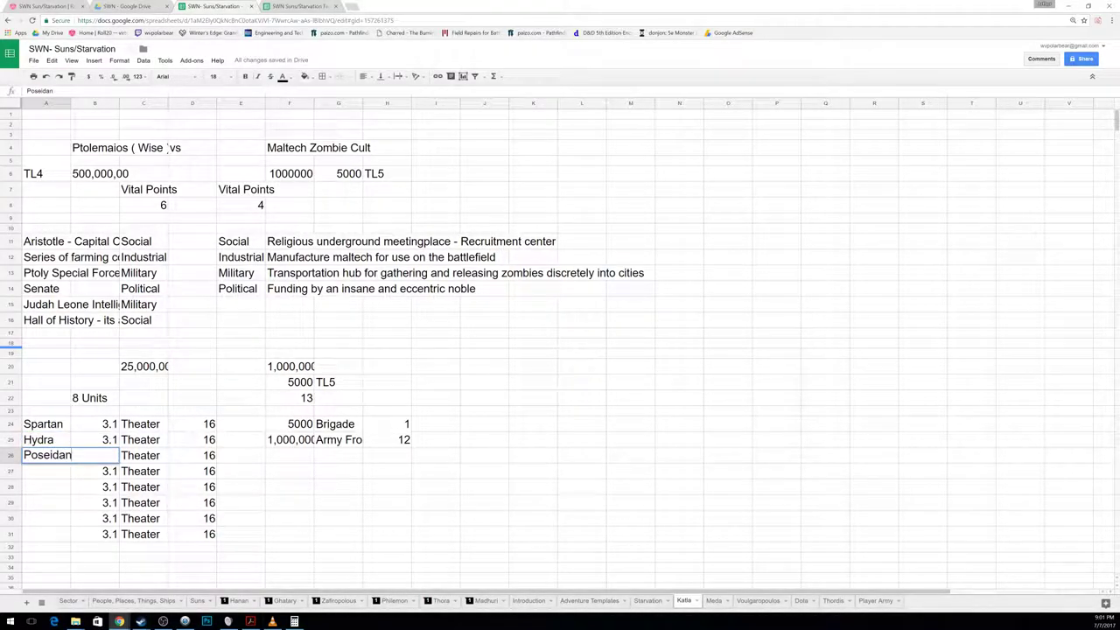
pyautogui.press('Return')
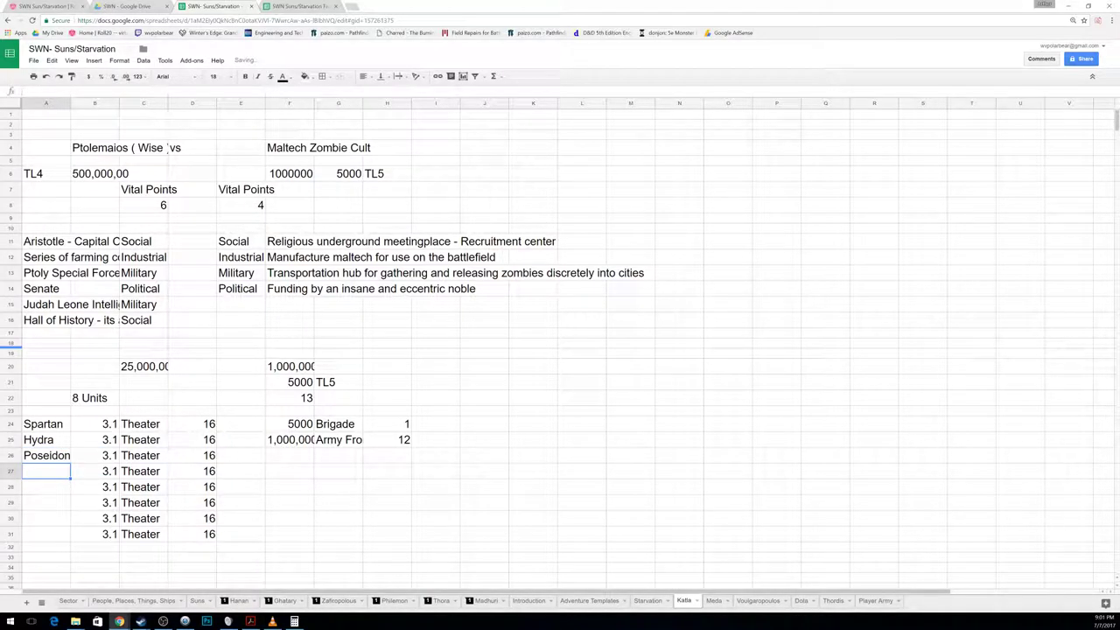
# Step: Name the Maltech Zombie Cult's units Light of Liberation in I24 and First Zombie Army Front in I25
pyautogui.press('Right')
pyautogui.press('Right')
pyautogui.press('Right')
pyautogui.press('Right')
pyautogui.press('Right')
pyautogui.press('Right')
pyautogui.press('Right')
pyautogui.press('Right')
pyautogui.press('Right')
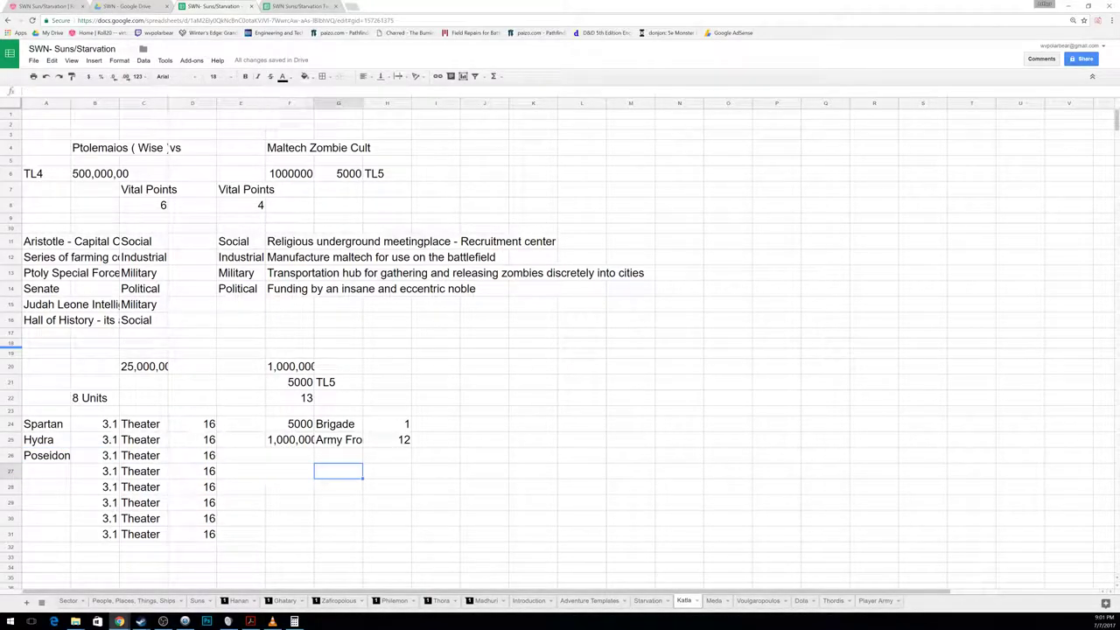
pyautogui.press('Up')
pyautogui.press('Up')
pyautogui.press('Up')
pyautogui.press('Left')
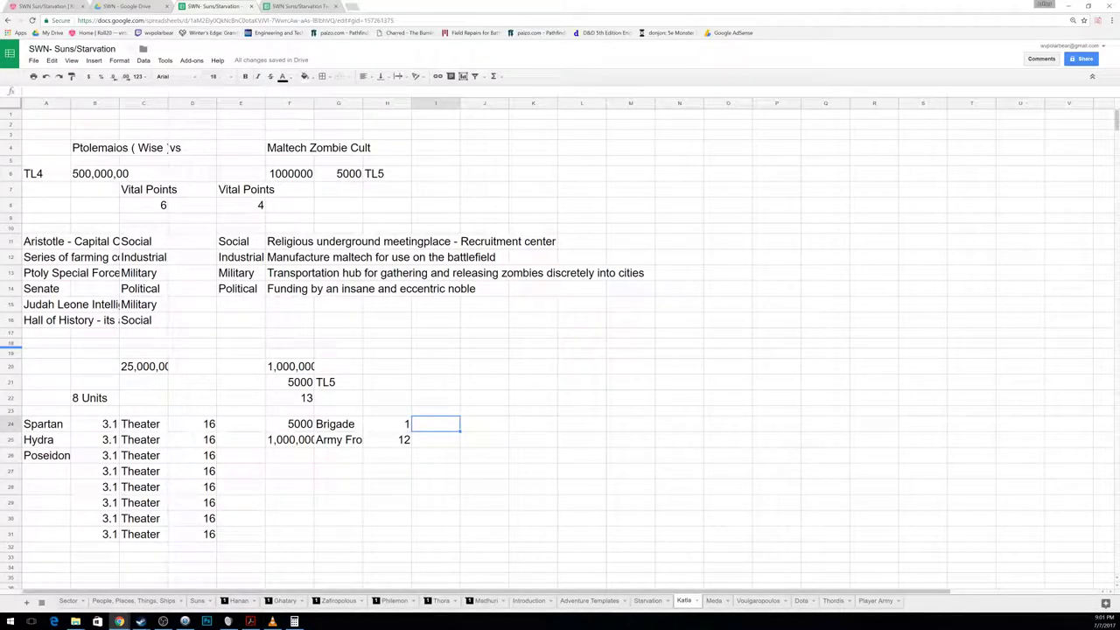
pyautogui.write('Light of Liberation')
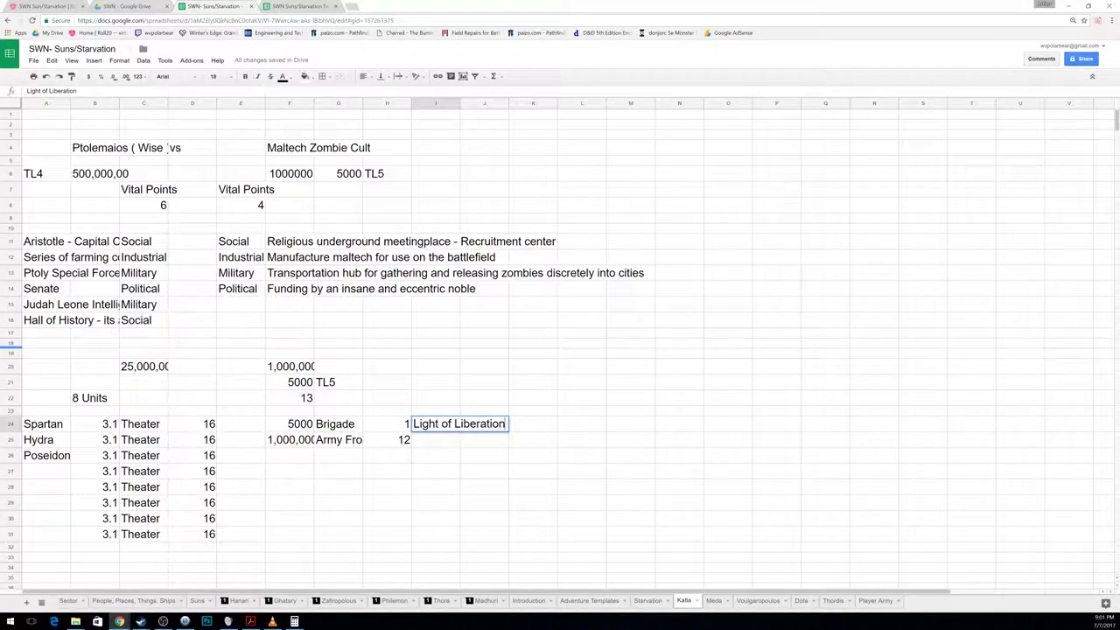
pyautogui.press('Return')
pyautogui.write('First Zombie ')
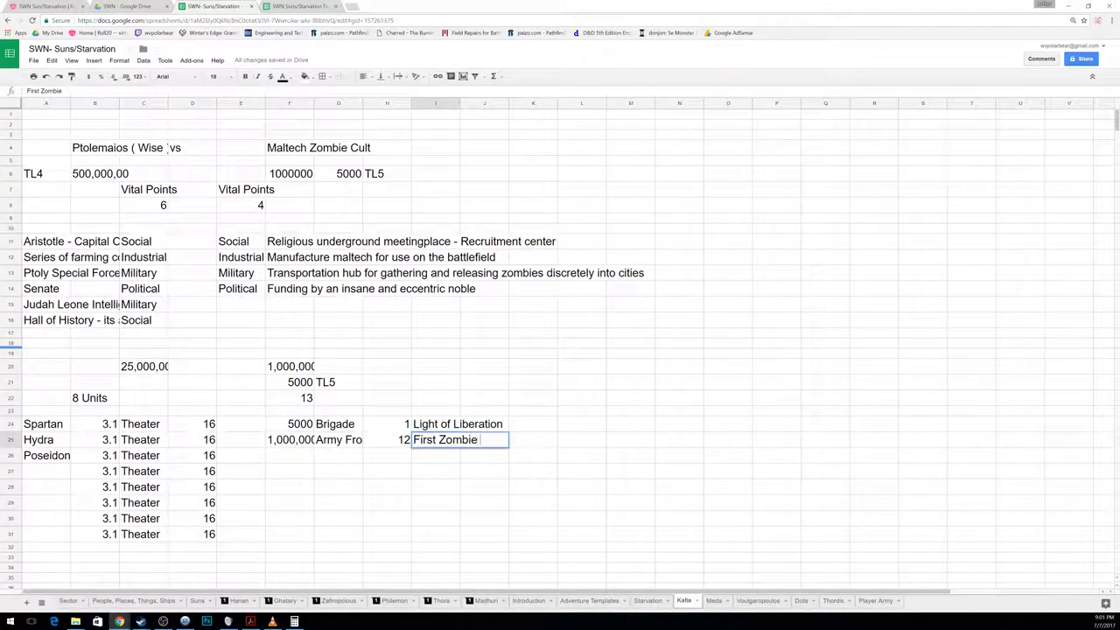
pyautogui.write('Army Front')
pyautogui.press('Return')
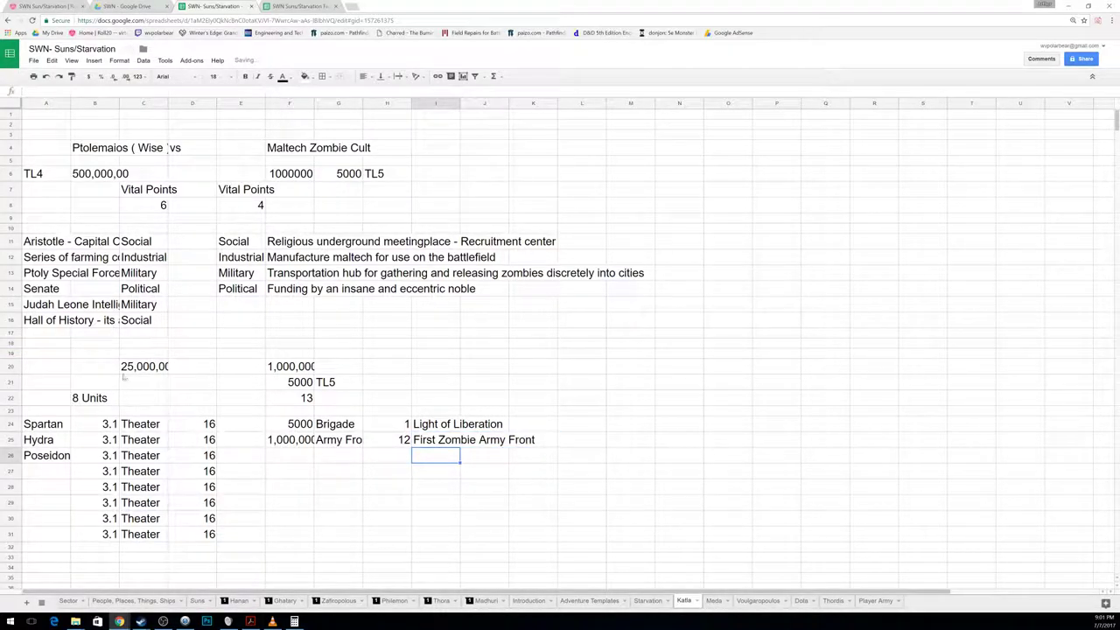
# Step: Name the fourth Theater unit Gorgon in A27
pyautogui.click(48, 472)
pyautogui.write('Gorgon')
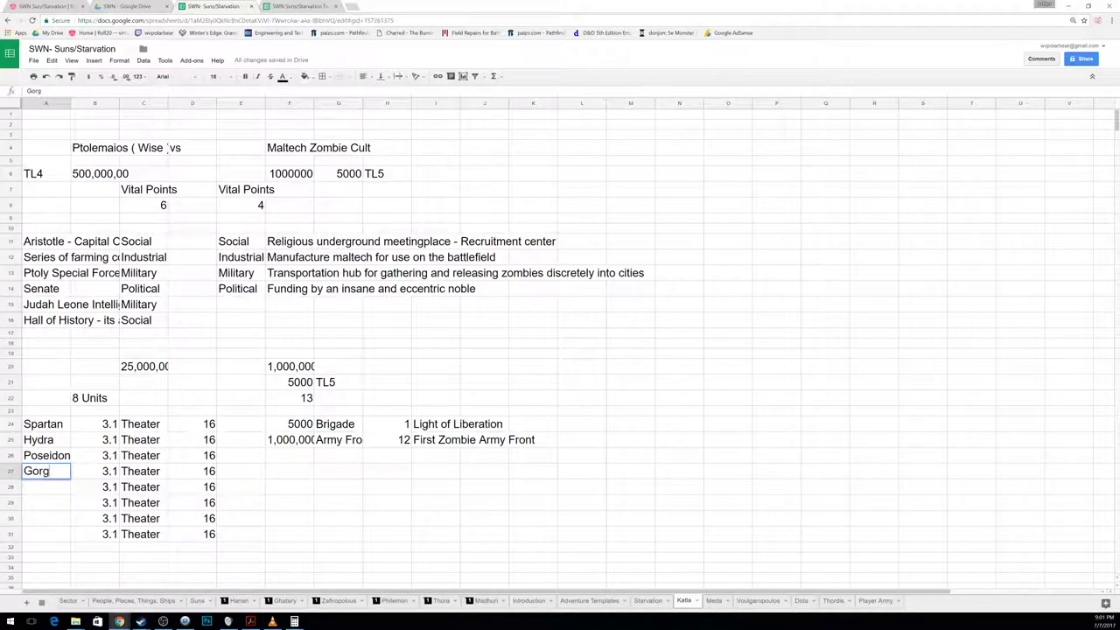
pyautogui.press('Return')
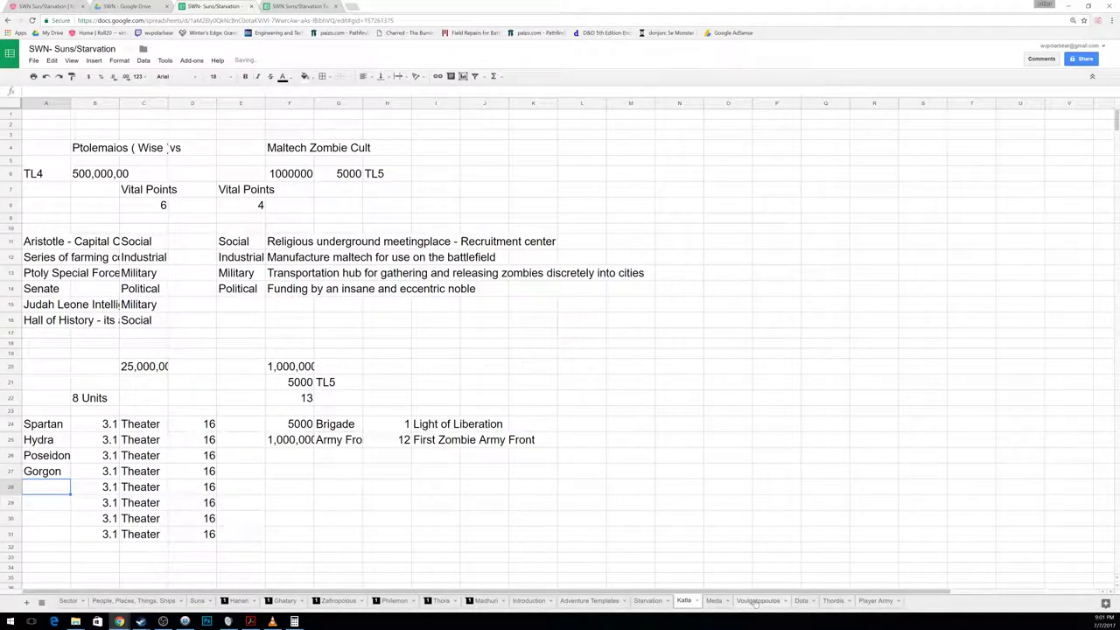
# Step: On the Meda sheet, shift the block of army sizes, unit counts and unit rows one column to the right
pyautogui.click(714, 600)
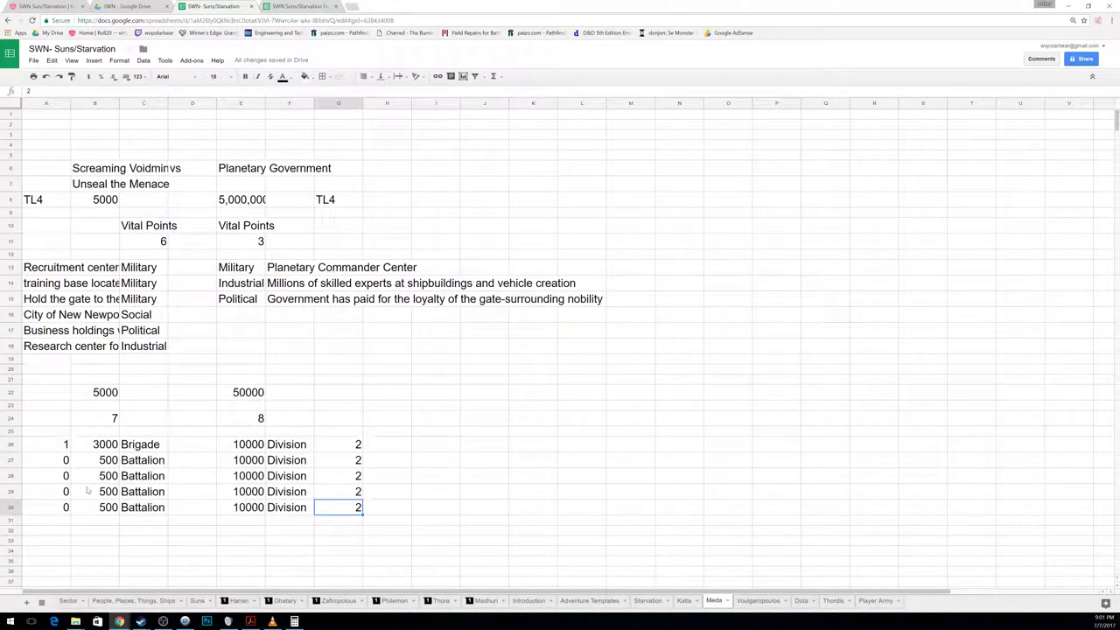
pyautogui.click(182, 449)
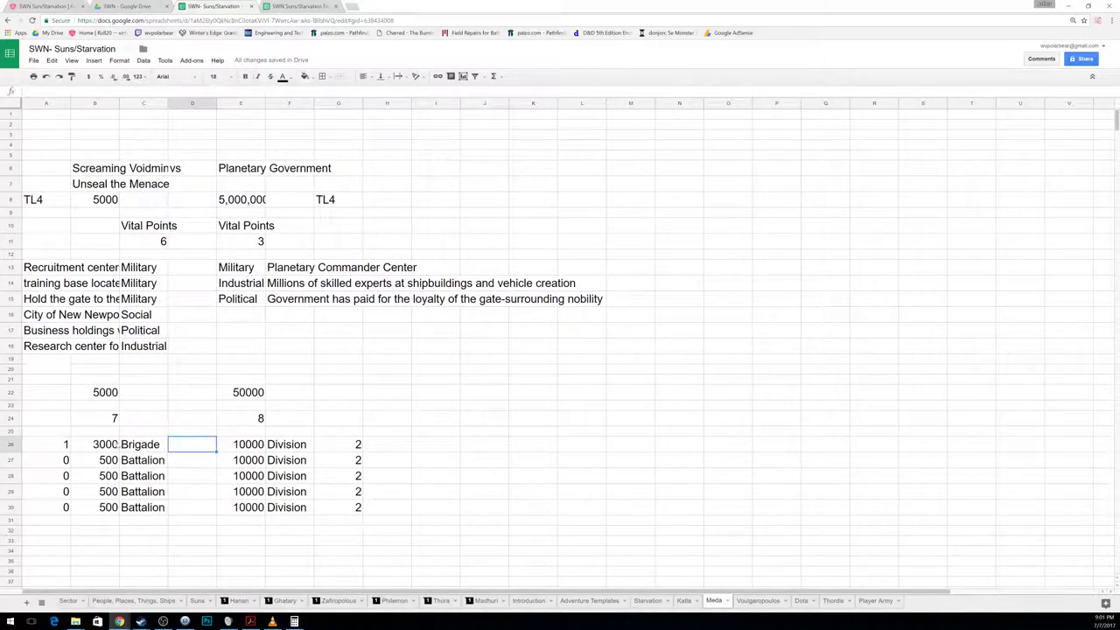
pyautogui.moveTo(56, 422); pyautogui.dragTo(355, 525)
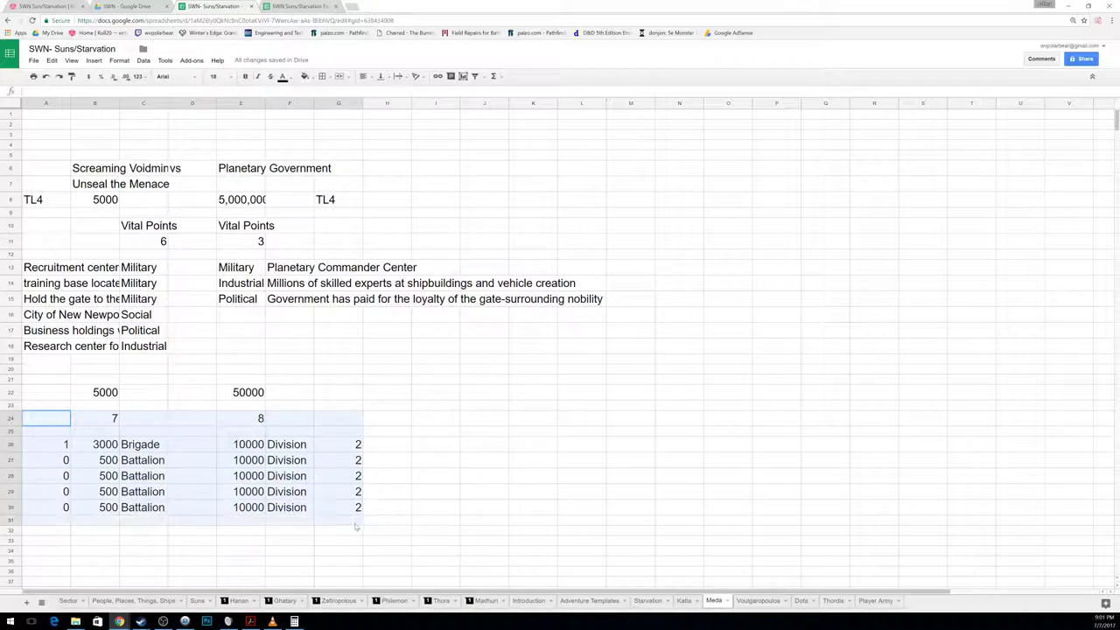
pyautogui.click(43, 371)
pyautogui.moveTo(45, 374); pyautogui.dragTo(371, 514)
pyautogui.moveTo(112, 364); pyautogui.dragTo(162, 366)
# Step: Clear the leftover numbers from A26:A30 and return to A26
pyautogui.moveTo(62, 443); pyautogui.dragTo(65, 497)
pyautogui.press('Delete')
pyautogui.press('Down')
pyautogui.press('Down')
pyautogui.press('Down')
pyautogui.press('Down')
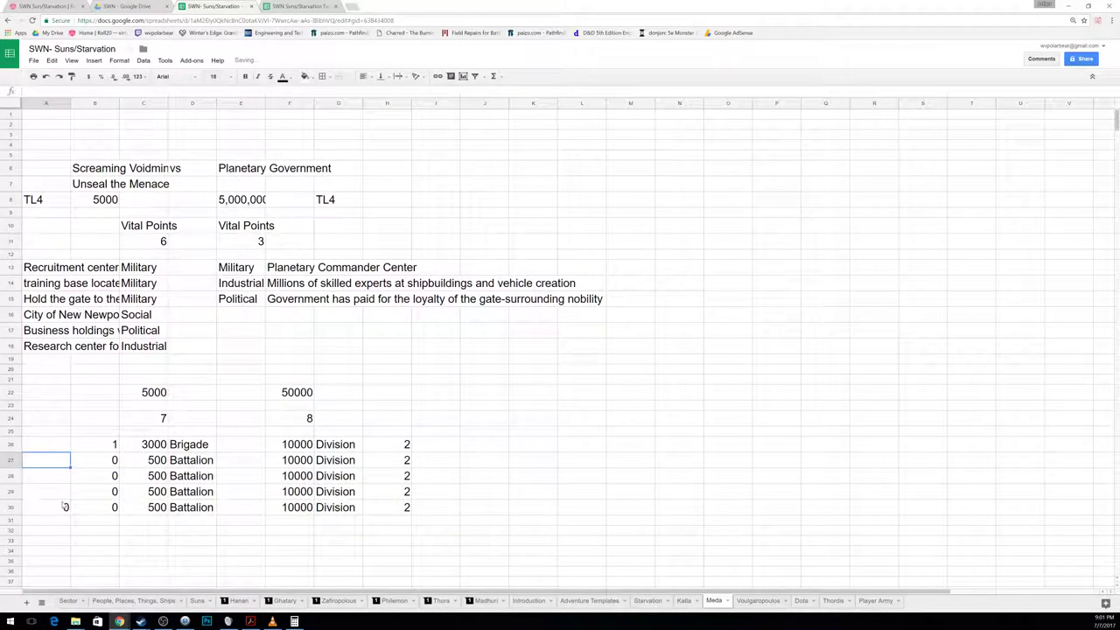
pyautogui.press('Delete')
pyautogui.press('Up')
pyautogui.press('Up')
pyautogui.press('Up')
pyautogui.press('Up')
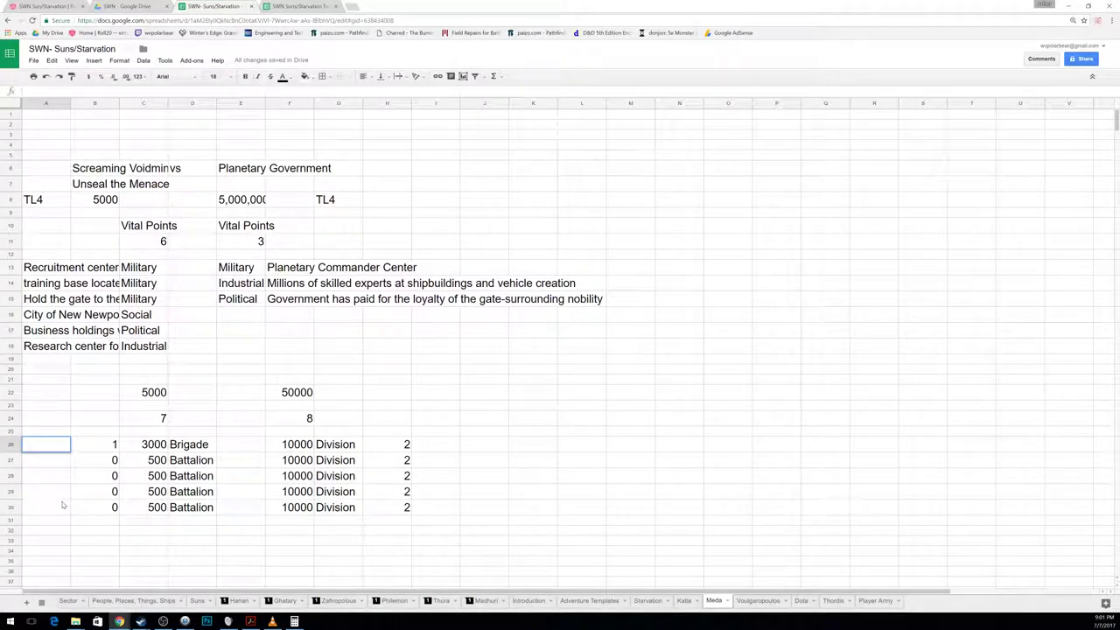
# Step: Name the Screaming Voidmind's Brigade unit Psionics Resonance Brigade in A26
pyautogui.write('Psionics')
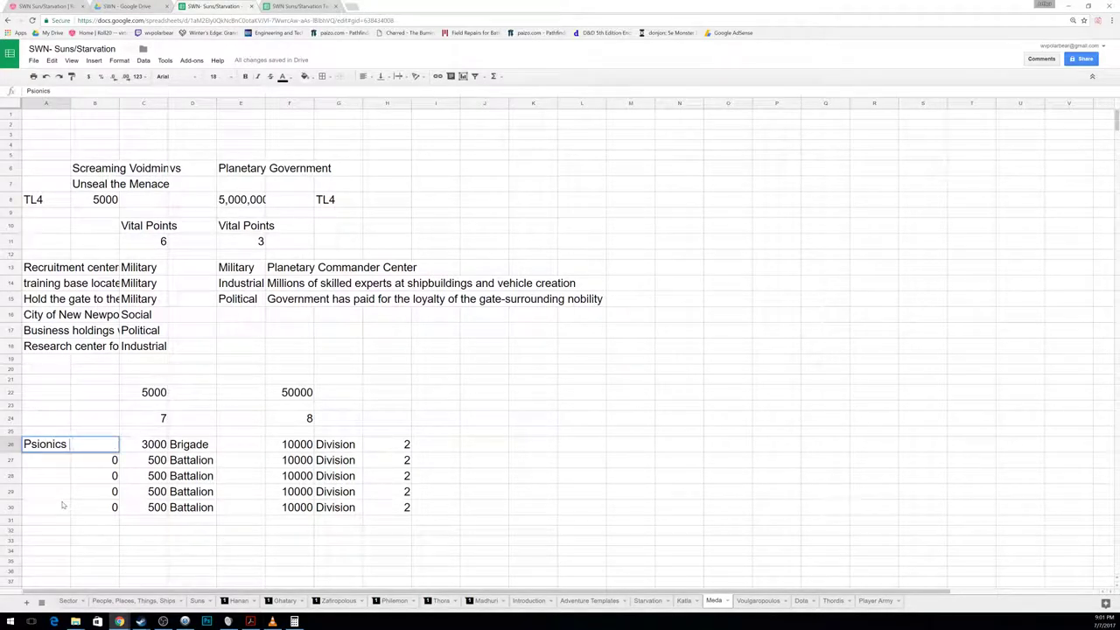
pyautogui.write(' Resonance')
pyautogui.write(' Brigade')
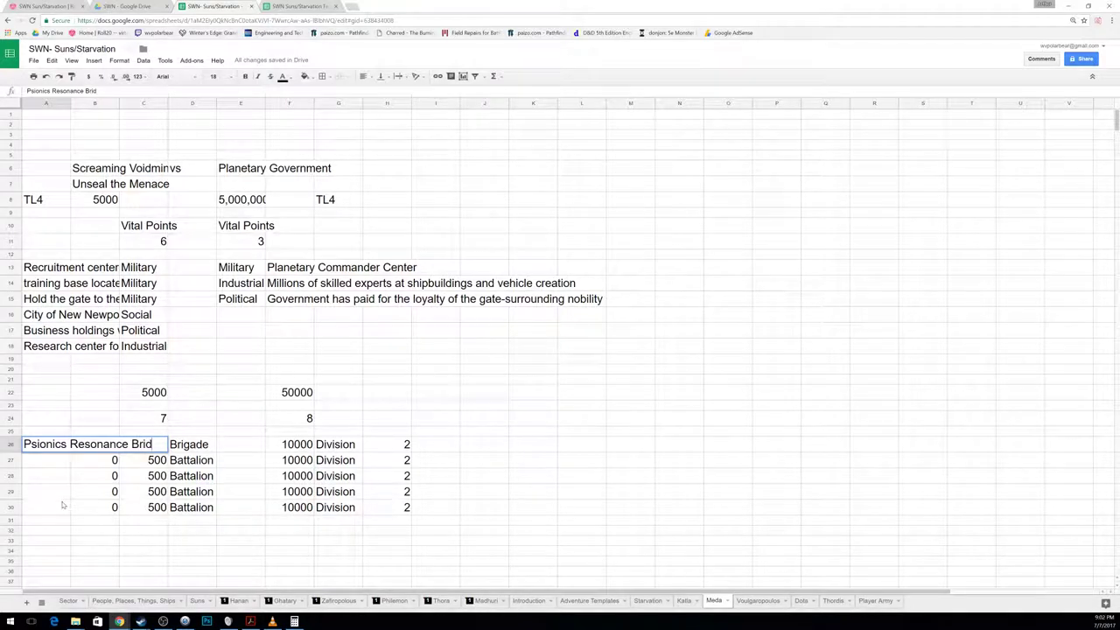
pyautogui.press('Return')
# Step: Name the first Battalion Special Operations Battalion #1 in A27 and copy that name
pyautogui.write('Special Operat')
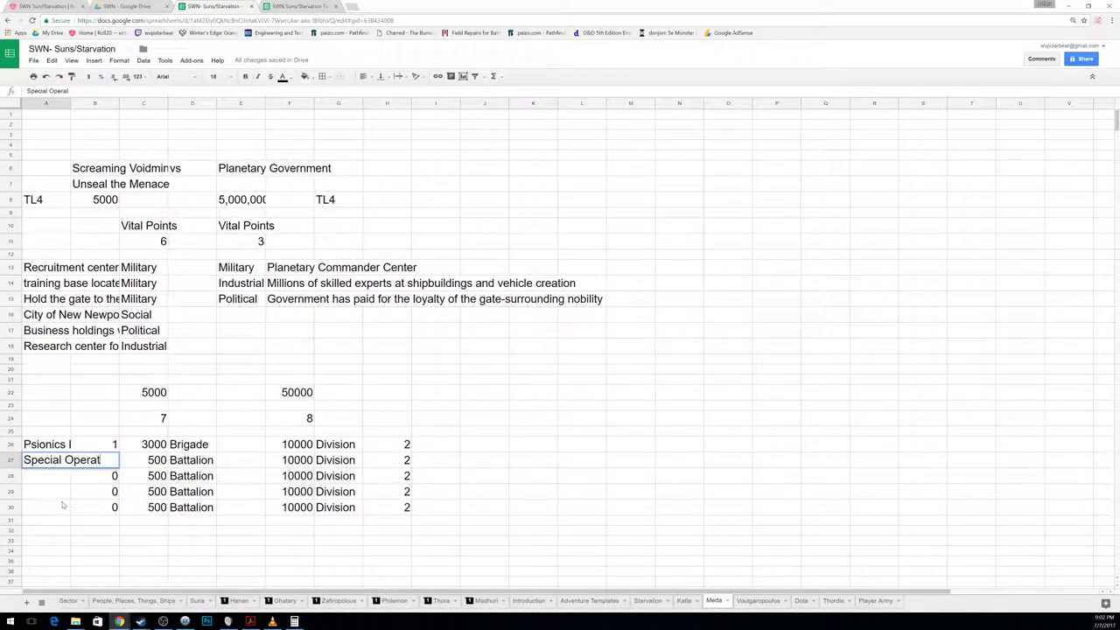
pyautogui.write('ions Battalion #1')
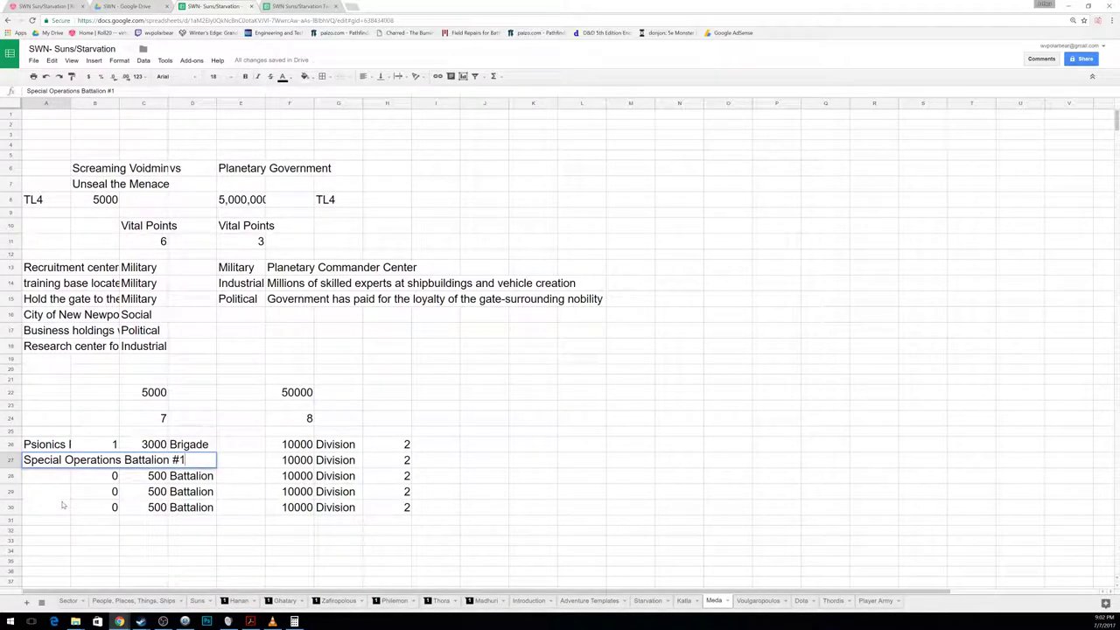
pyautogui.hotkey('ctrl', 'a')
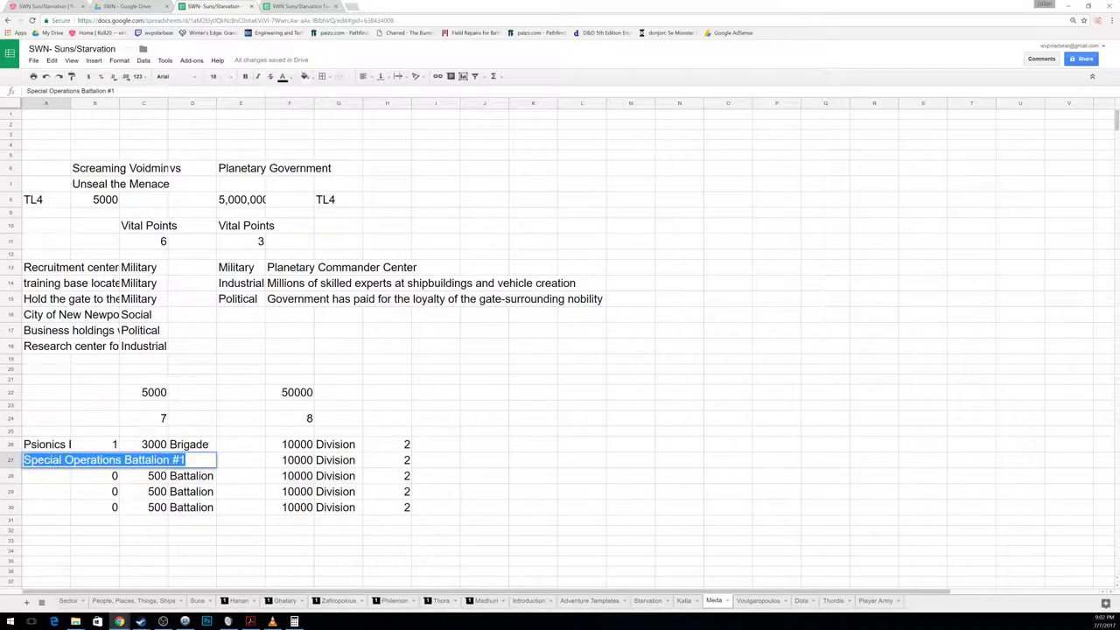
pyautogui.hotkey('ctrl', 'c')
pyautogui.press('Return')
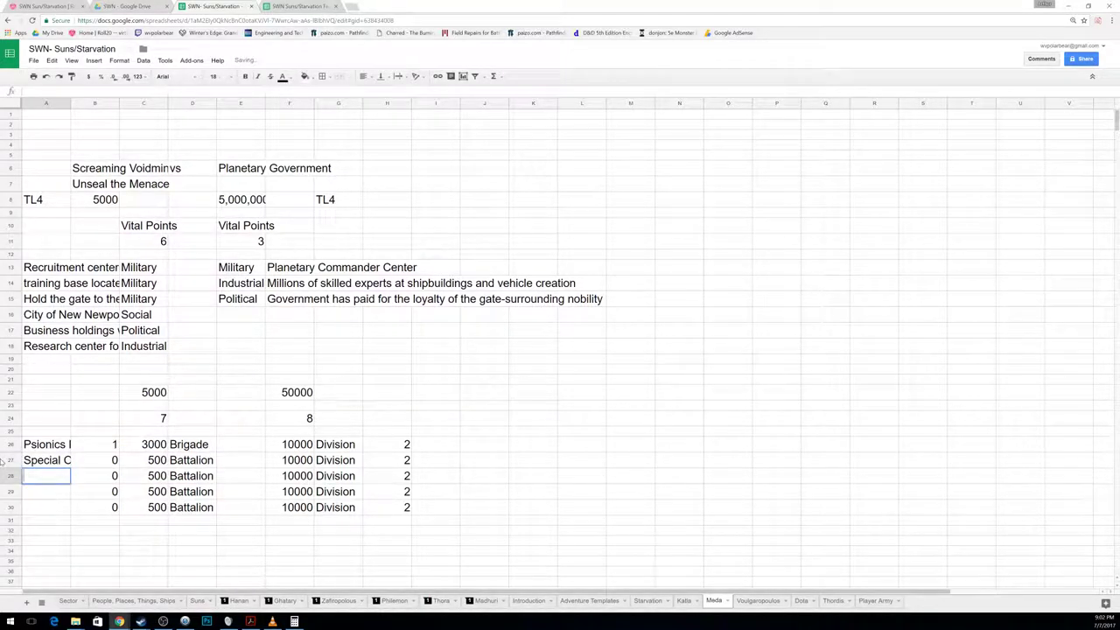
# Step: Paste the copied name into A28 and renumber it to Special Operations Battalion #2
pyautogui.hotkey('ctrl', 'v')
pyautogui.write('2')
pyautogui.press('BackSpace')
pyautogui.press('BackSpace')
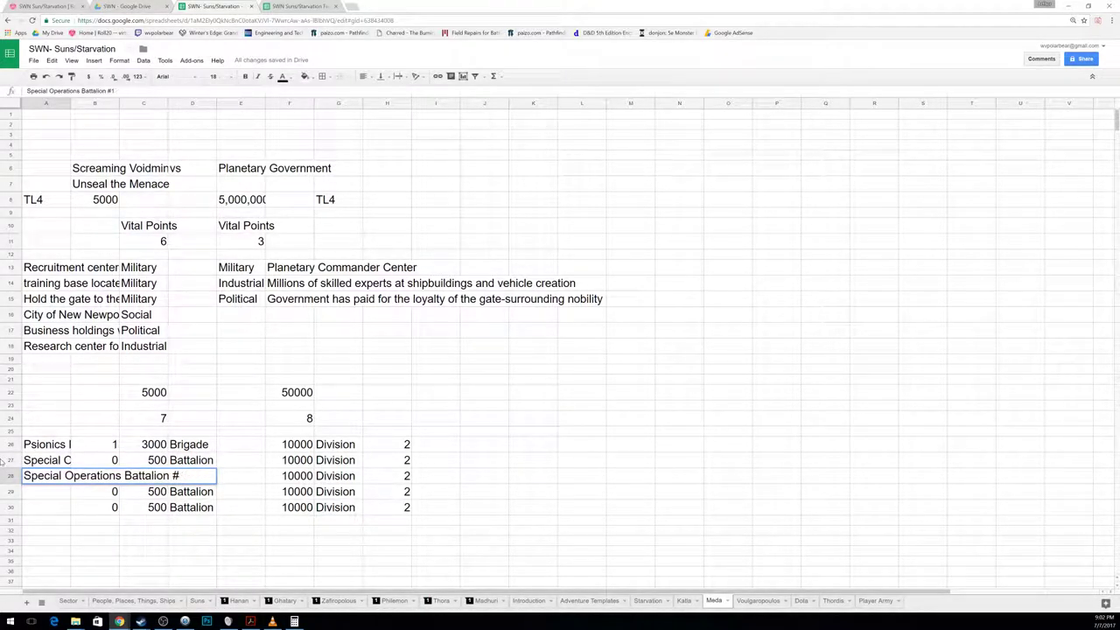
pyautogui.write('2')
pyautogui.press('Return')
# Step: Name the remaining two Battalions Special Operations Battalion #3 in A29 and #4 in A30, reusing the copied name
pyautogui.hotkey('ctrl', 'v')
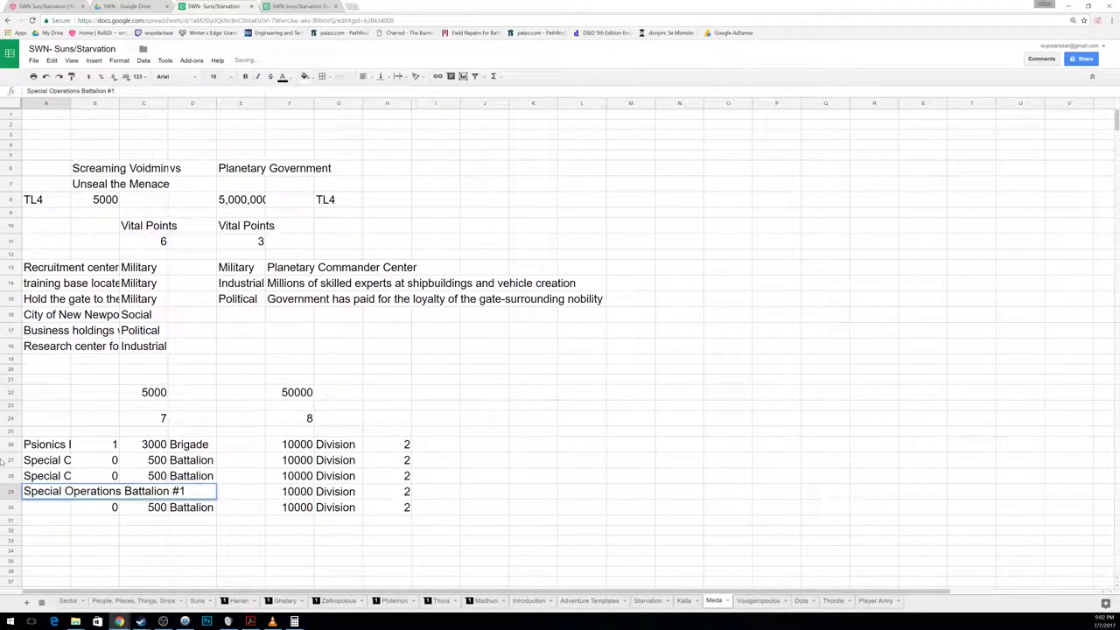
pyautogui.press('BackSpace')
pyautogui.write('3')
pyautogui.press('Return')
pyautogui.press('Return')
pyautogui.press('Return')
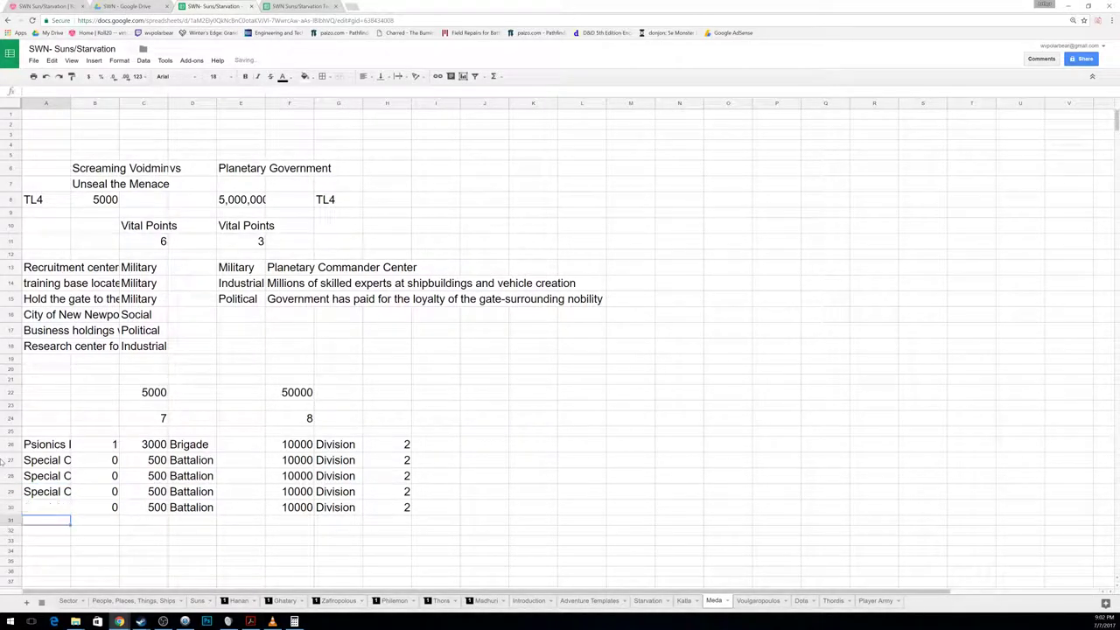
pyautogui.press('Up')
pyautogui.hotkey('ctrl', 'v')
pyautogui.write('4')
pyautogui.press('BackSpace')
pyautogui.press('BackSpace')
pyautogui.write('4')
pyautogui.press('Return')
# Step: Select I26 beside the Planetary Government's first Division and review the full Meda description in C29 on the Sector sheet
pyautogui.press('Right')
pyautogui.press('Right')
pyautogui.press('Right')
pyautogui.press('Up')
pyautogui.press('Up')
pyautogui.press('Right')
pyautogui.press('Right')
pyautogui.press('Right')
pyautogui.press('Right')
pyautogui.press('Right')
pyautogui.press('Right')
pyautogui.press('Up')
pyautogui.press('Left')
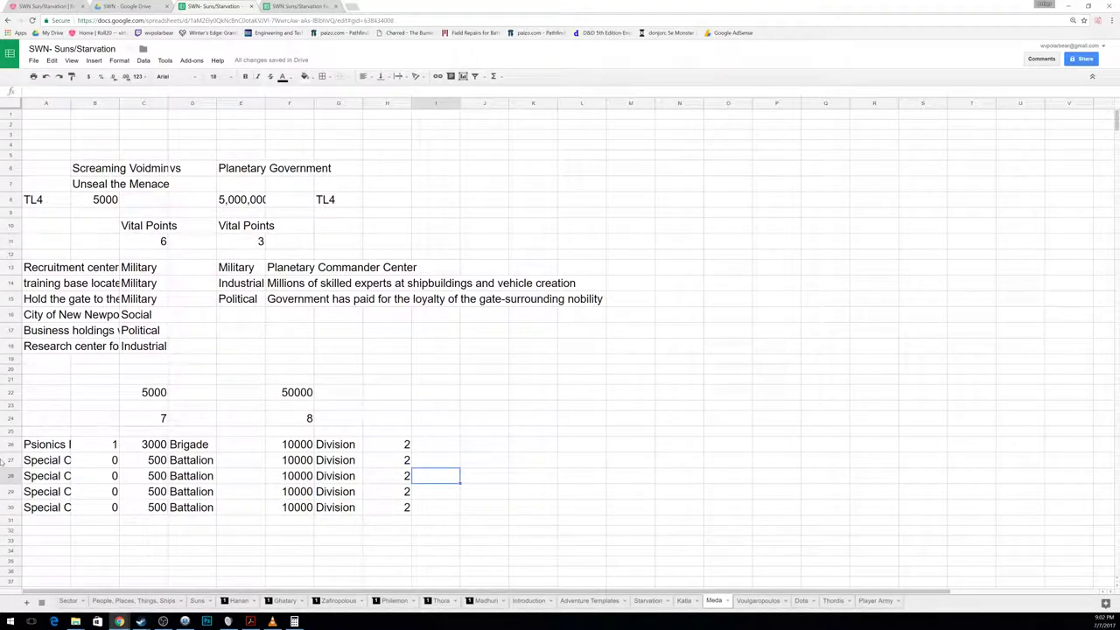
pyautogui.press('Up')
pyautogui.press('Up')
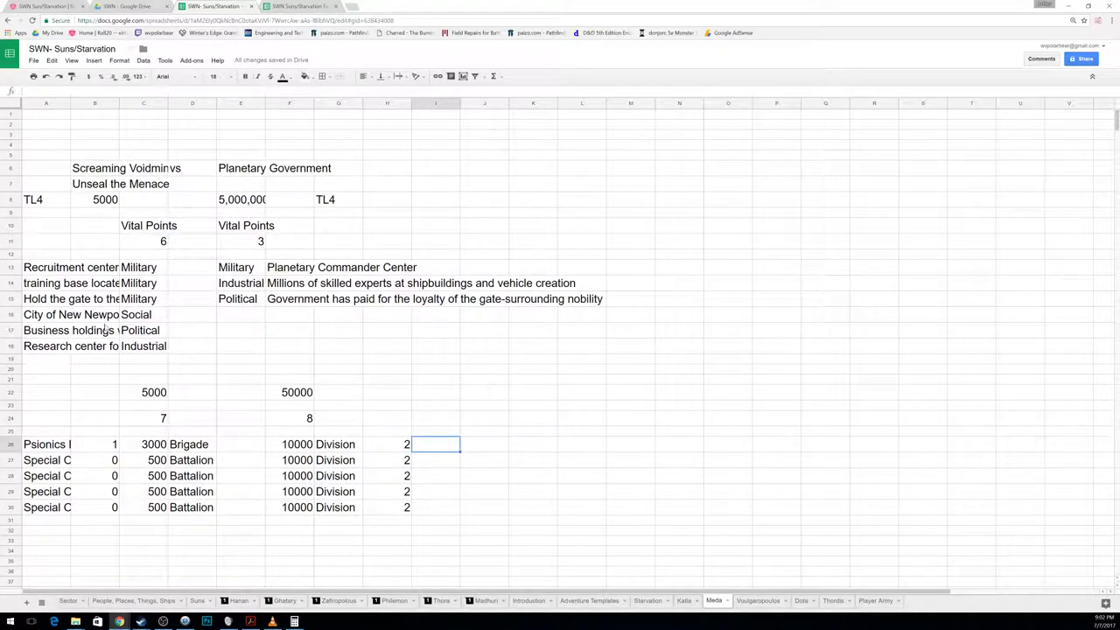
pyautogui.click(67, 601)
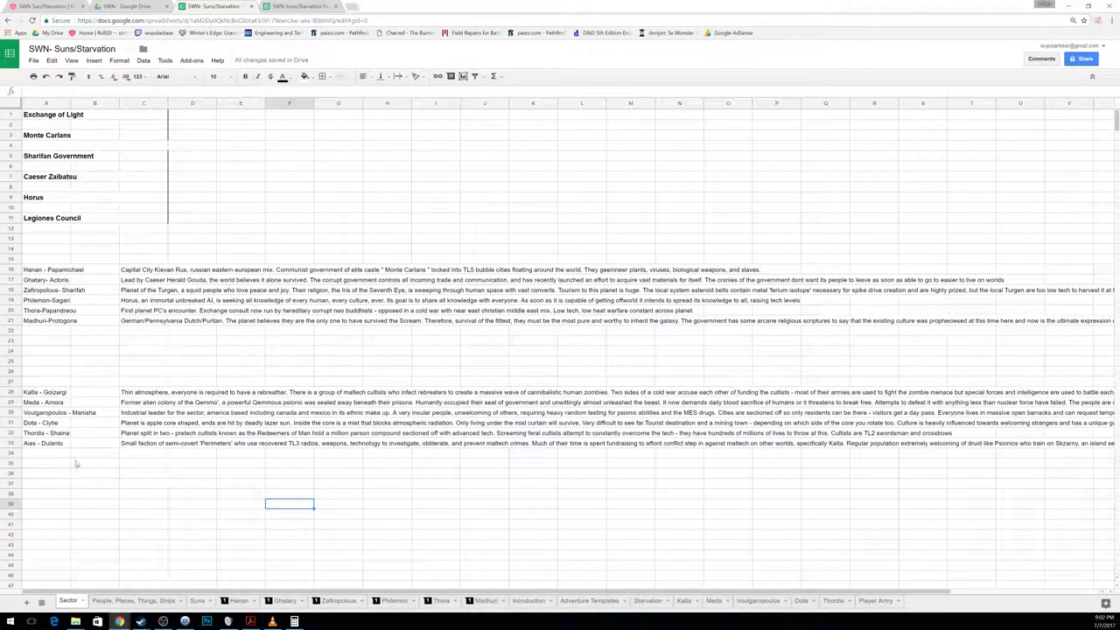
pyautogui.doubleClick(144, 402)
pyautogui.press('BackSpace')
pyautogui.write('s')
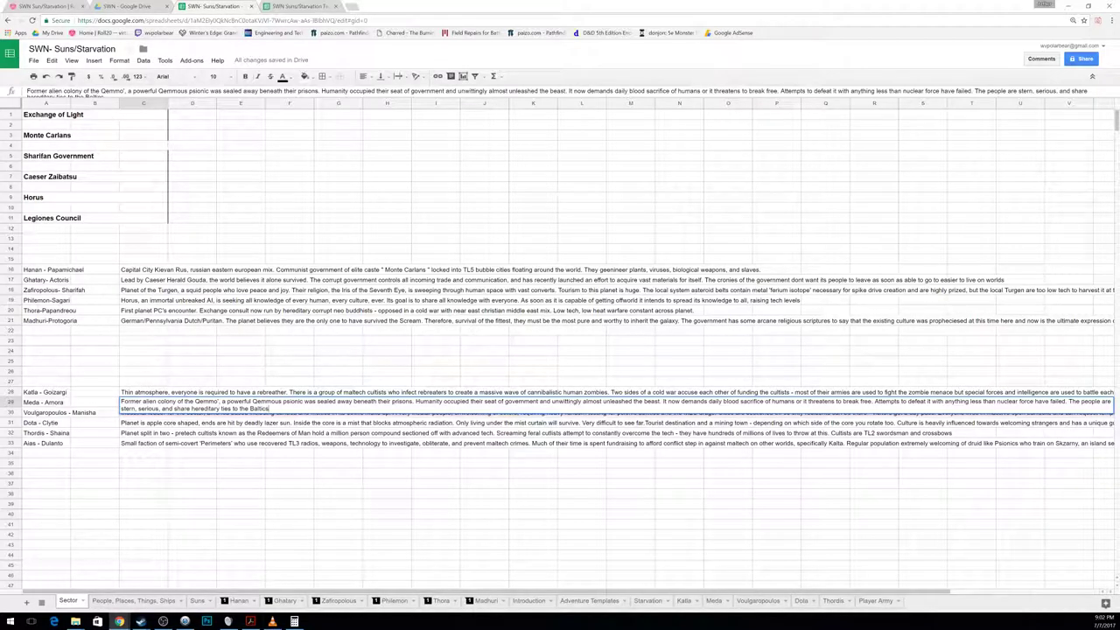
pyautogui.click(151, 505)
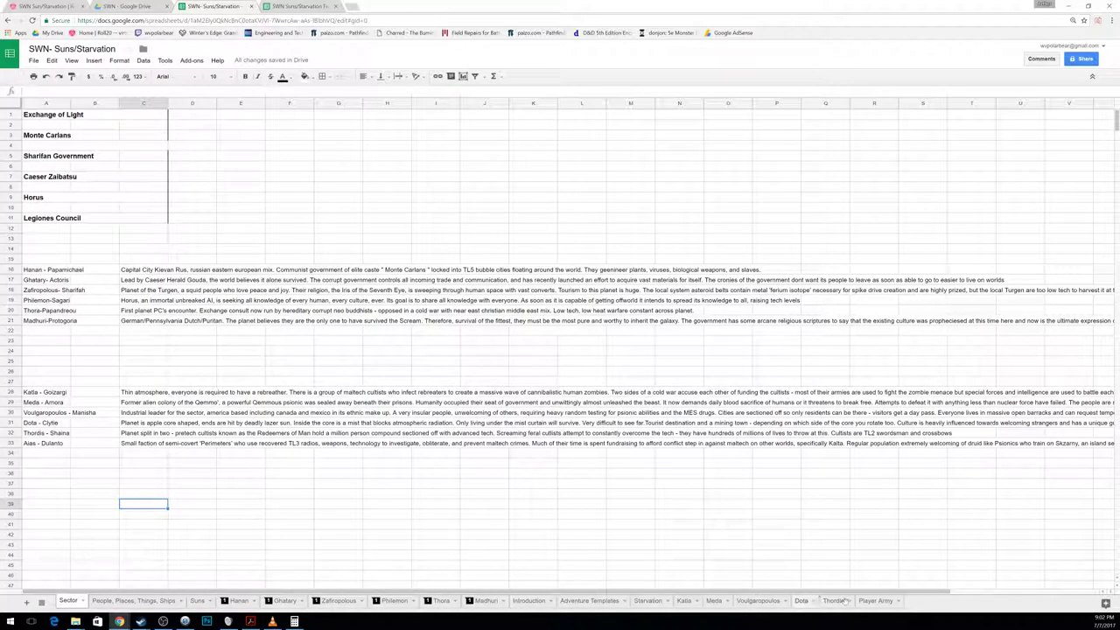
# Step: On the Meda sheet, name the Planetary Government's first two Divisions Milos in I26 and Czech in I27
pyautogui.click(712, 601)
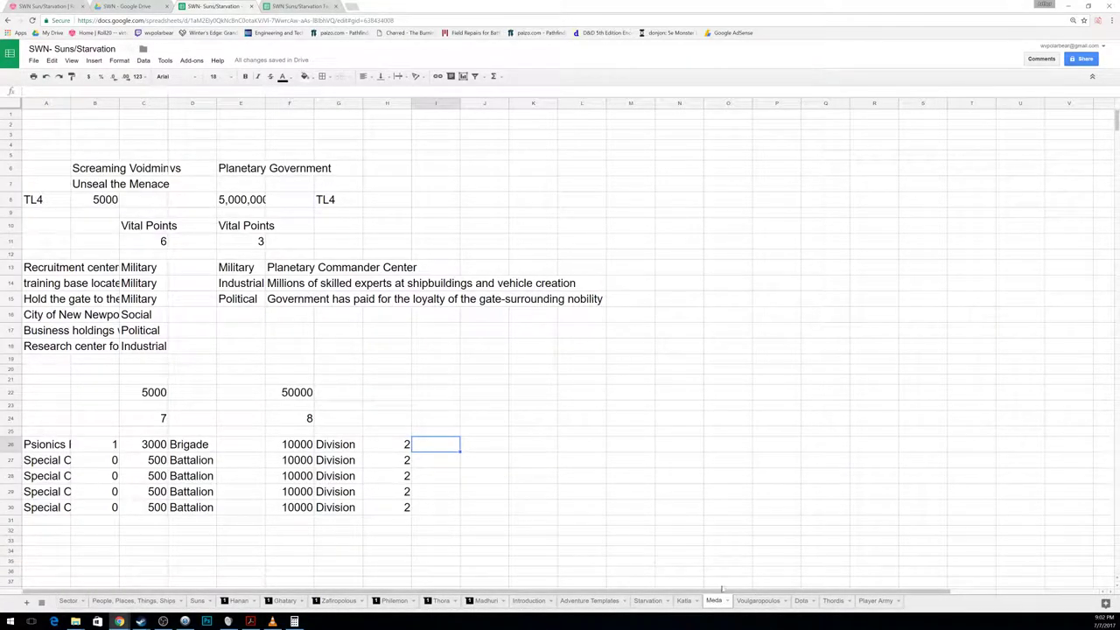
pyautogui.write('Milos')
pyautogui.press('Return')
pyautogui.write('Cze')
pyautogui.press('BackSpace')
pyautogui.write('zech')
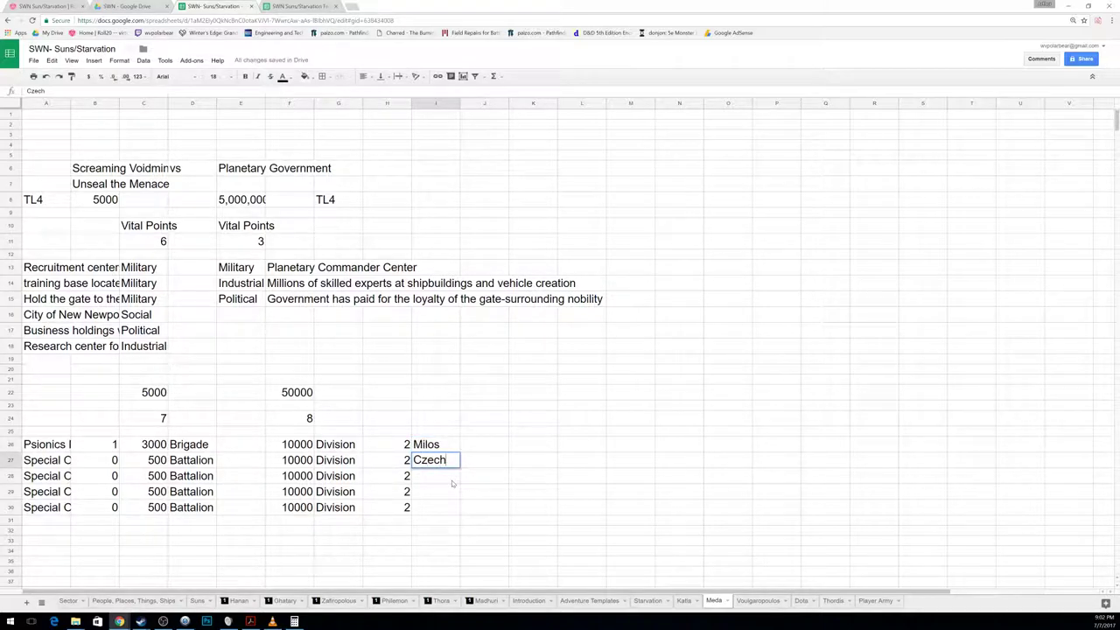
pyautogui.press('Return')
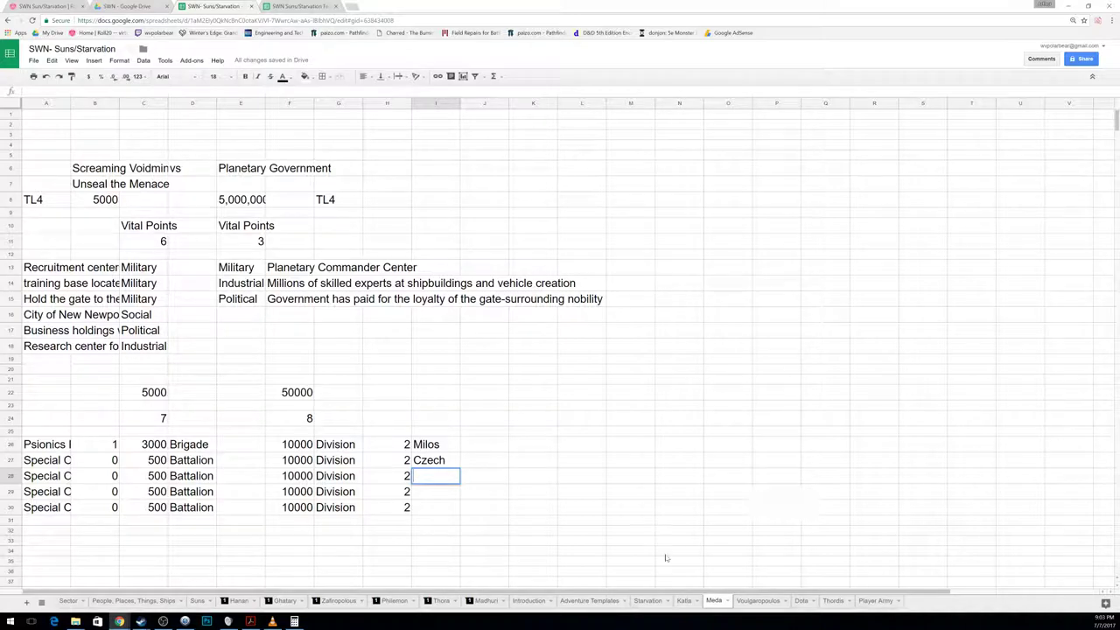
# Step: On the Katla sheet, name the last four Theater units Chariot, Hercules, Hades and Ajax in A28:A31
pyautogui.click(683, 600)
pyautogui.write('Chariot')
pyautogui.press('Return')
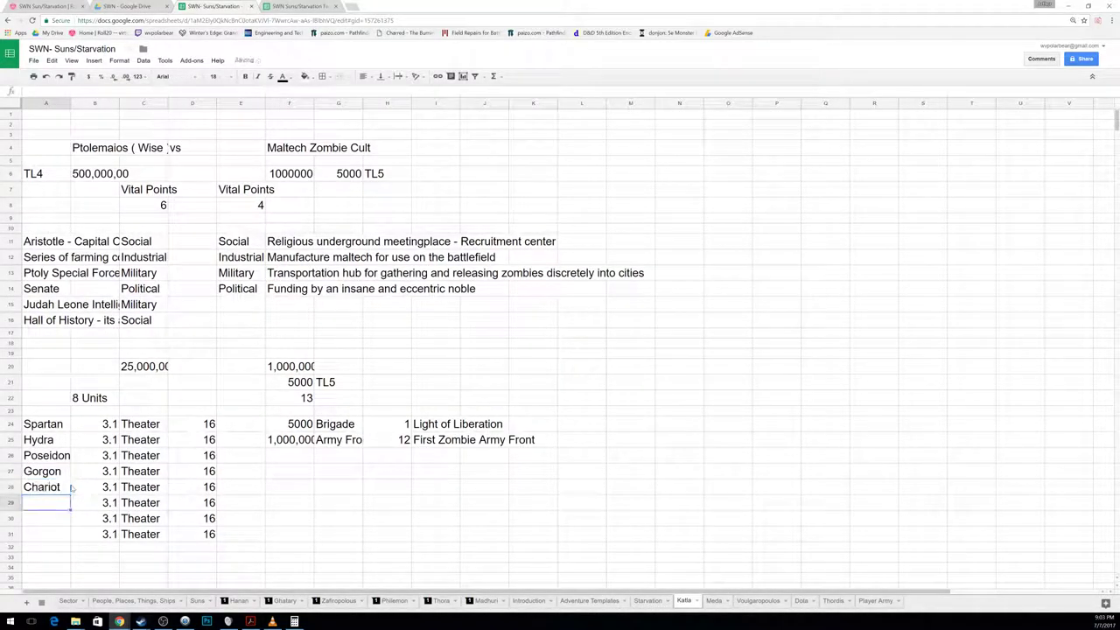
pyautogui.write('Hercules')
pyautogui.press('Return')
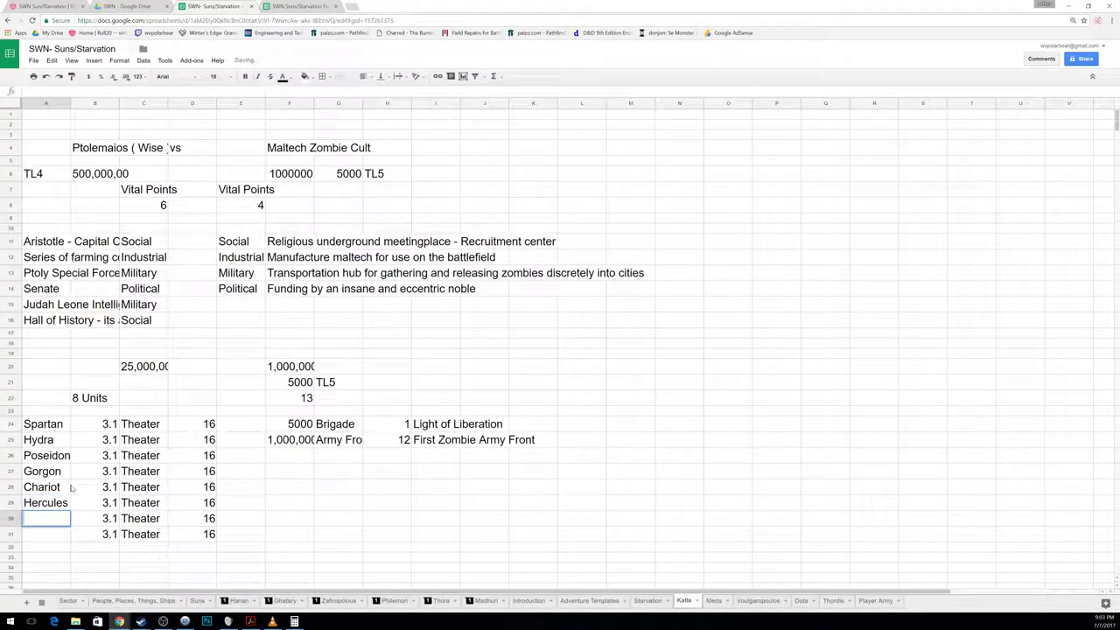
pyautogui.write('Hades')
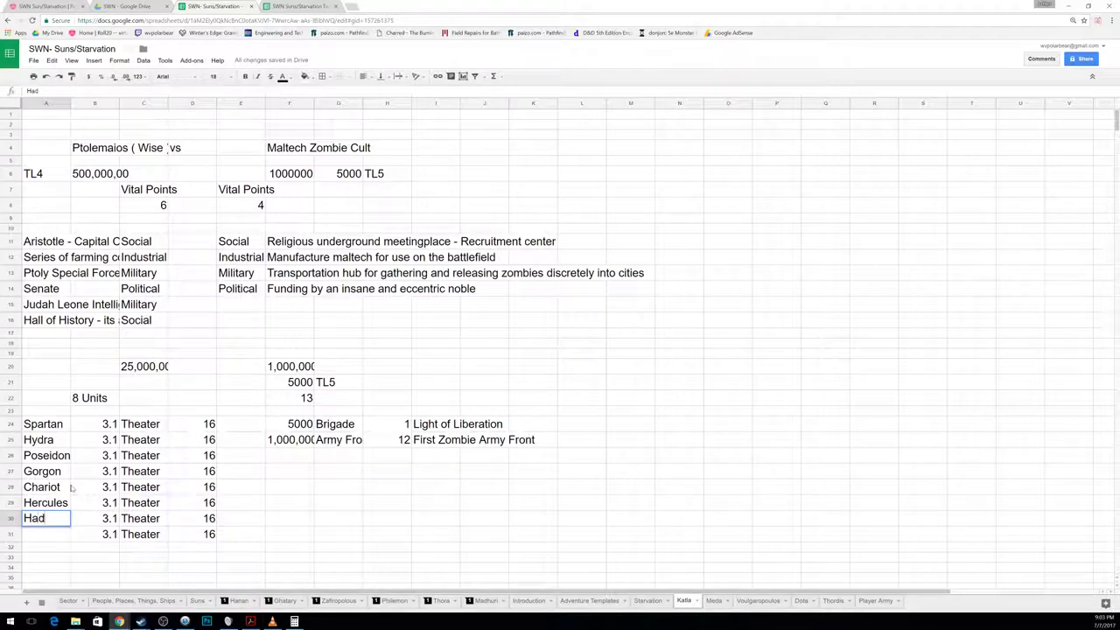
pyautogui.press('Return')
pyautogui.write('Ajax')
pyautogui.press('Return')
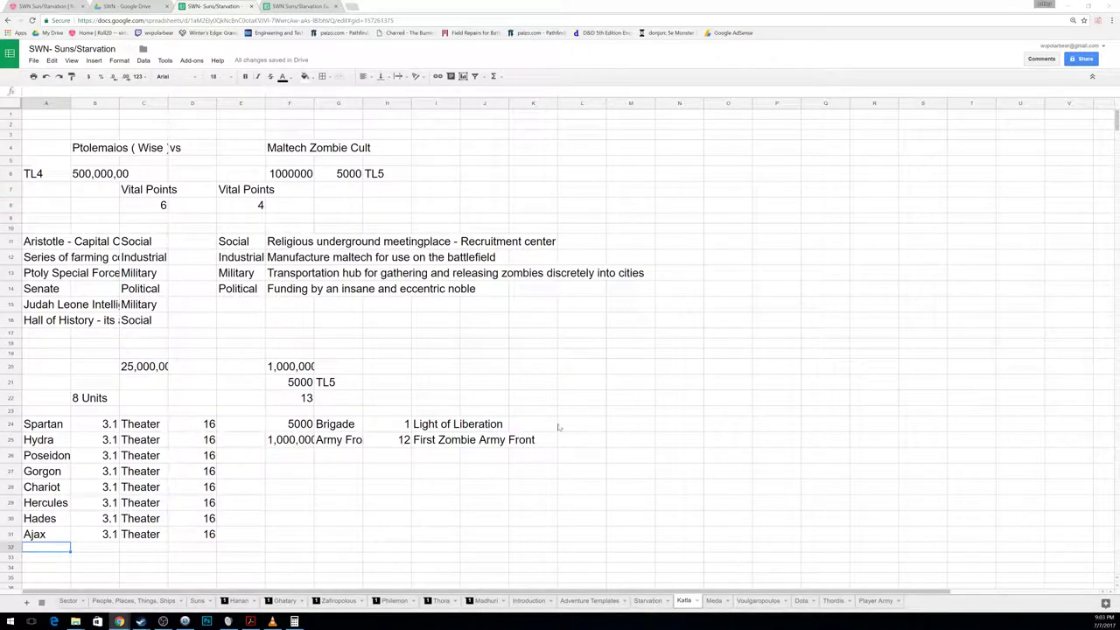
# Step: On the Meda sheet, name the remaining three Divisions Crimean, Danes and Estonian in I28:I30
pyautogui.click(724, 604)
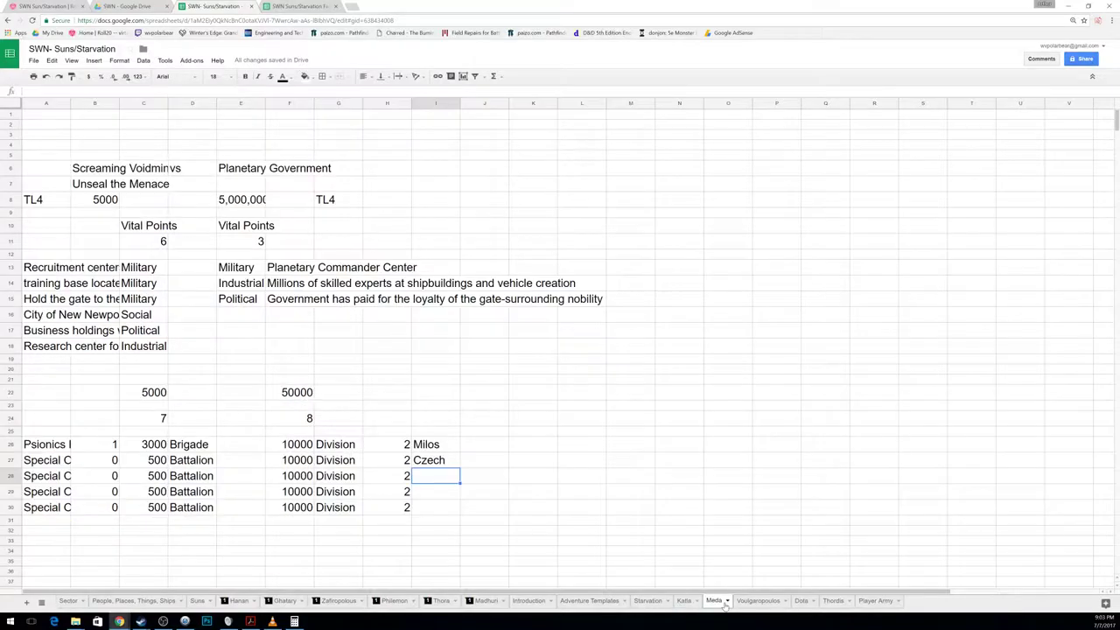
pyautogui.write('Crimean')
pyautogui.press('Return')
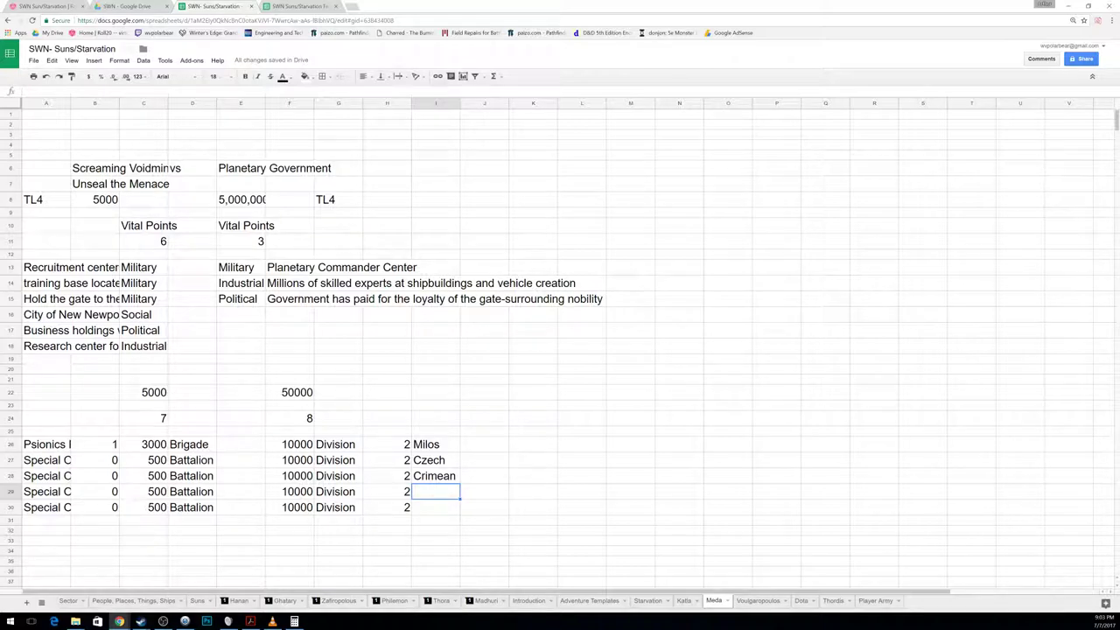
pyautogui.write('Danes')
pyautogui.press('Return')
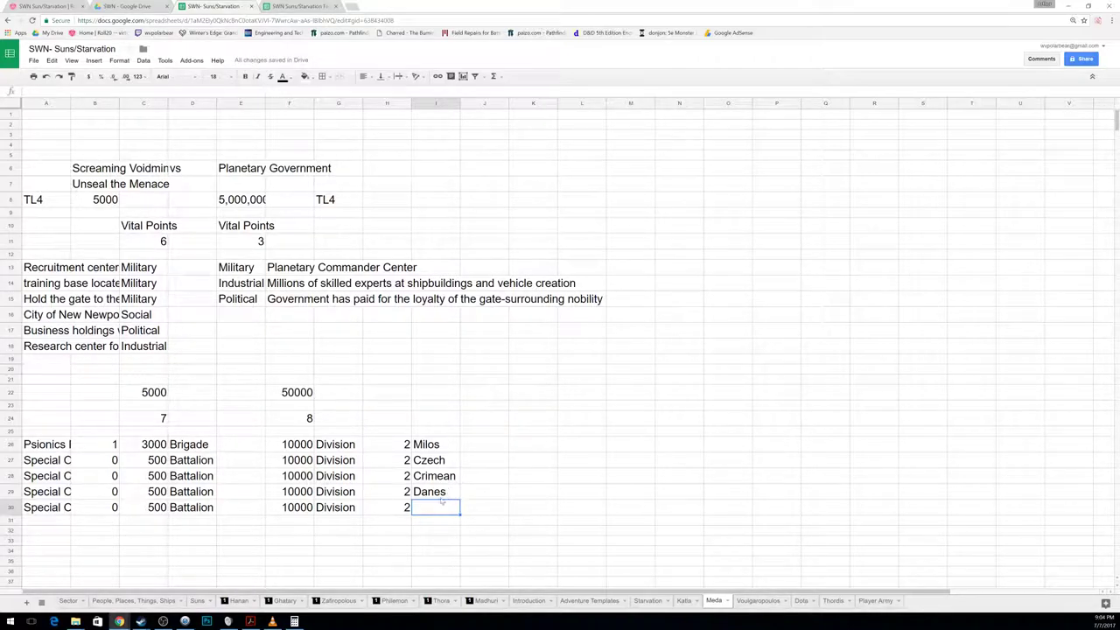
pyautogui.write('Estonian')
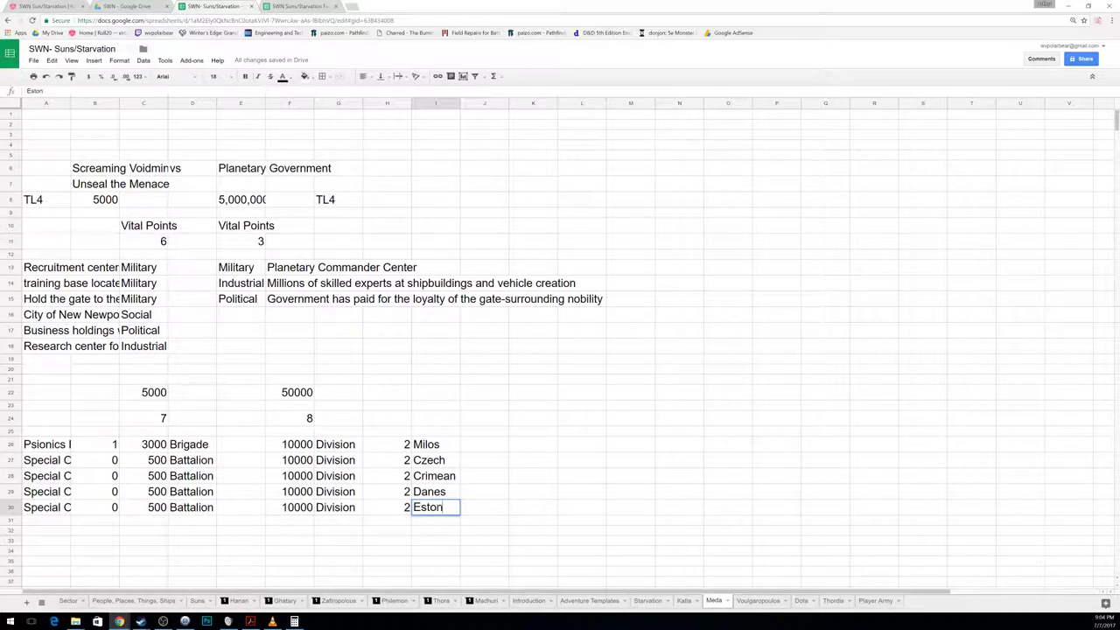
pyautogui.press('Return')
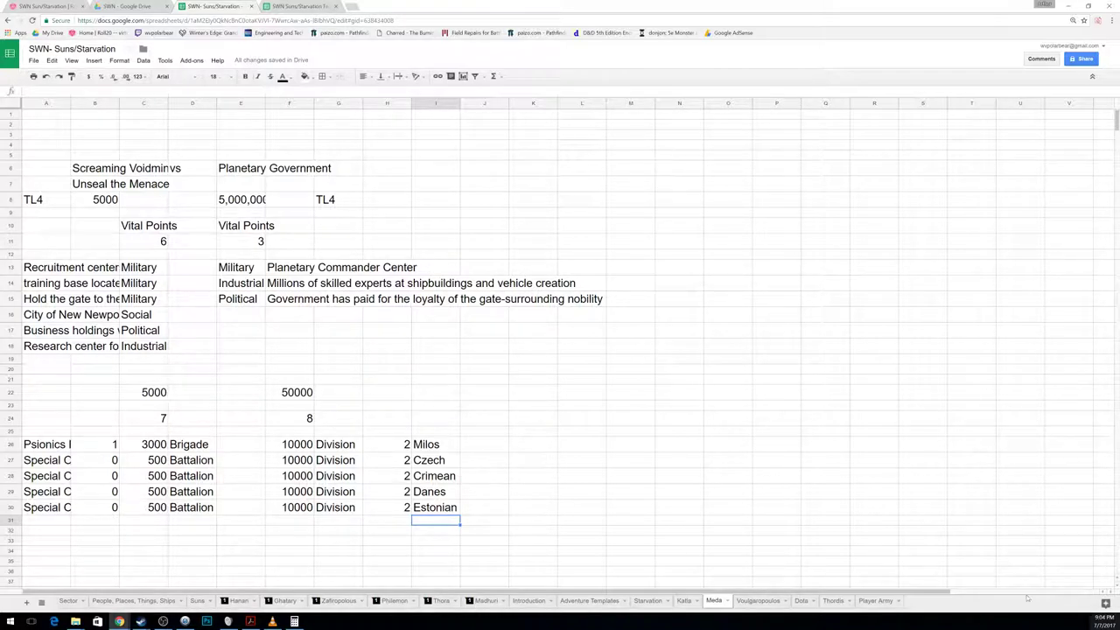
pyautogui.click(727, 379)
# Step: On the Voulgaropoulos sheet, enter the Jade Pact's unit row as 4000, Brigade and 1 in B20:D20
pyautogui.click(755, 601)
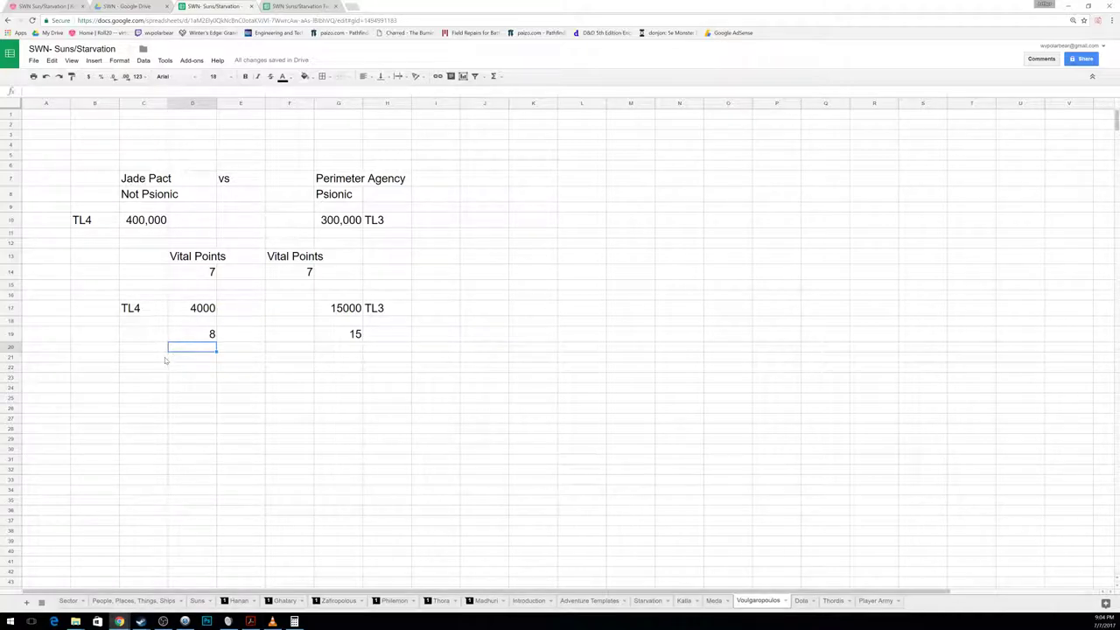
pyautogui.press('Left')
pyautogui.press('Left')
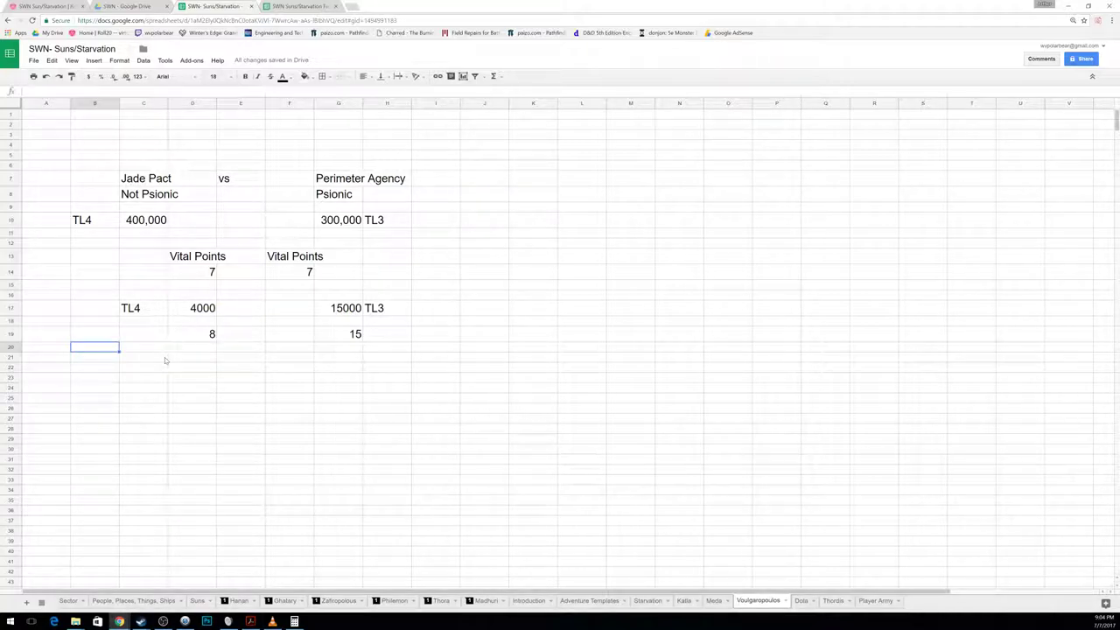
pyautogui.write('4000')
pyautogui.press('Return')
pyautogui.press('Up')
pyautogui.write('Bridgade')
pyautogui.press('Return')
pyautogui.press('Right')
pyautogui.press('Up')
pyautogui.press('Return')
pyautogui.write('1')
pyautogui.press('Return')
# Step: Enter three Perimeter Agency unit sizes of 5000 each in F20:F22
pyautogui.press('Right')
pyautogui.press('Right')
pyautogui.press('Up')
pyautogui.write('500')
pyautogui.press('Return')
pyautogui.write('5000')
pyautogui.press('Return')
pyautogui.write('5000')
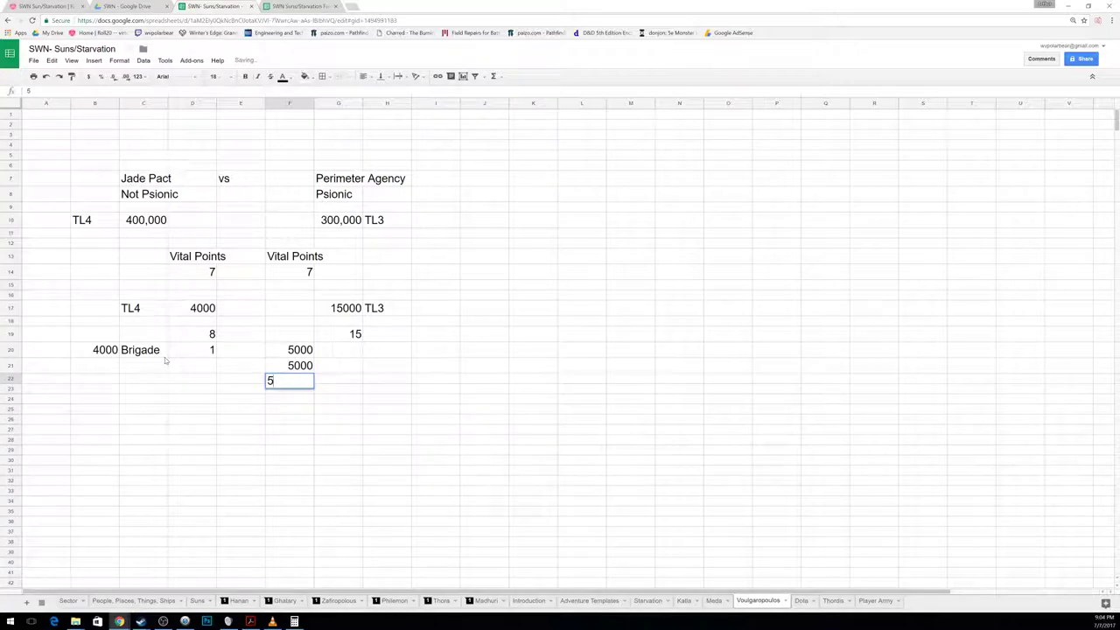
pyautogui.press('Return')
# Step: Label the Perimeter Agency's first 5000-strong unit Brigade in G20
pyautogui.press('Up')
pyautogui.press('Right')
pyautogui.press('Right')
pyautogui.press('Up')
pyautogui.press('Left')
pyautogui.press('Up')
pyautogui.write('Bridge')
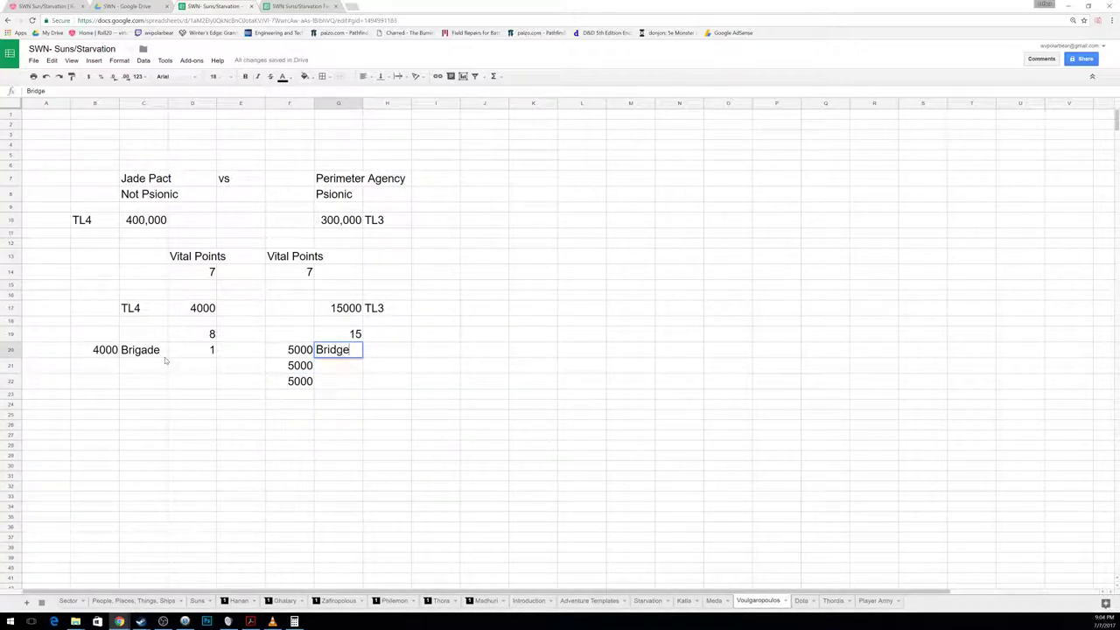
pyautogui.press('Return')
pyautogui.write('Brid')
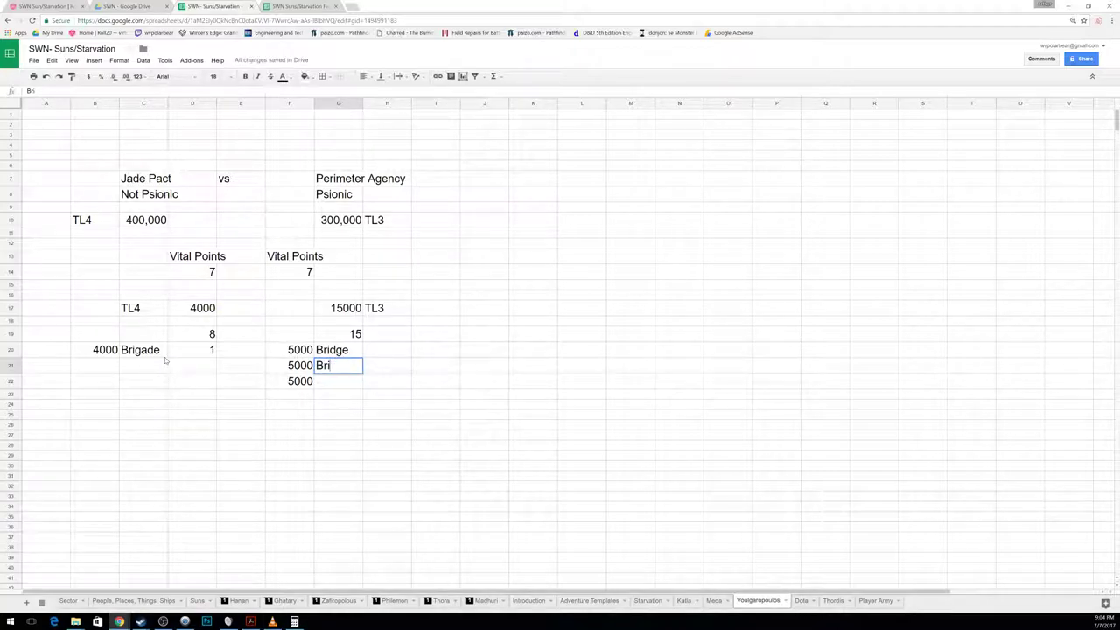
pyautogui.press('Up')
pyautogui.write('Brid')
pyautogui.press('BackSpace')
pyautogui.write('gade')
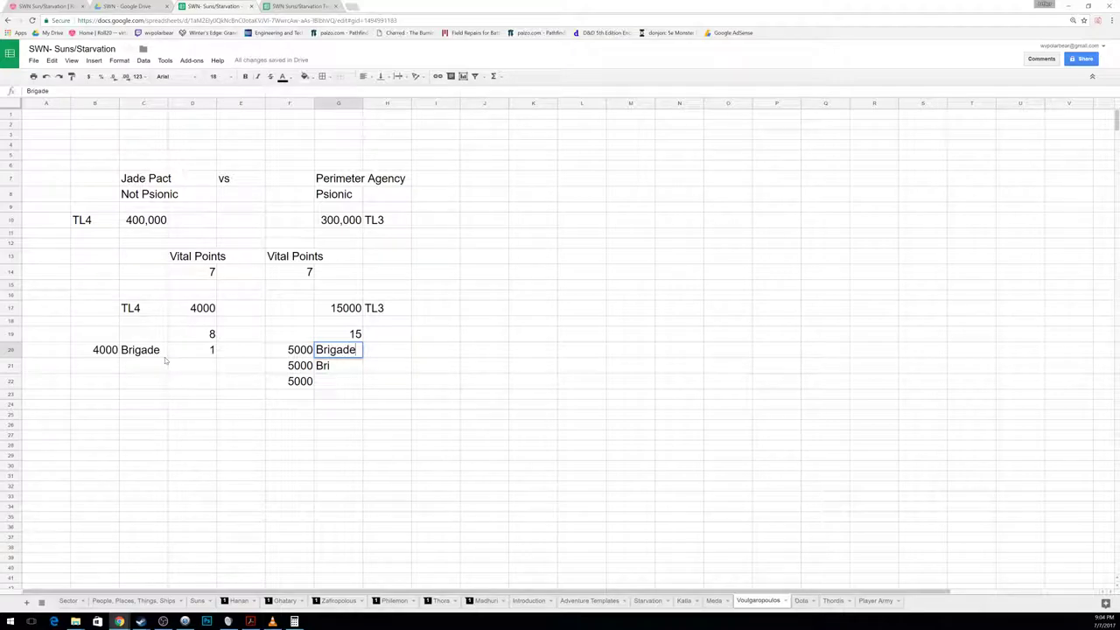
# Step: Label the Perimeter Agency's other two units Brigade in G21 and G22
pyautogui.press('Return')
pyautogui.write('Brigade')
pyautogui.press('Return')
pyautogui.write('Brigade')
pyautogui.press('Return')
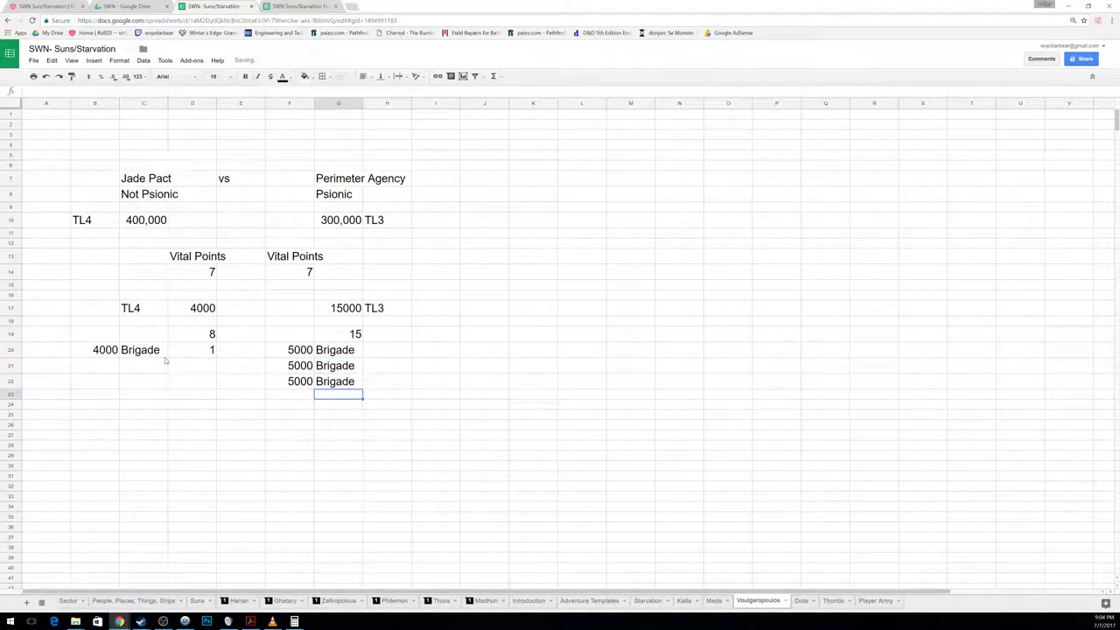
# Step: Switch to Roll20, play the Orbital Platform track by Tabletop Audio, and return to the SWN- Suns/Starvation spreadsheet
pyautogui.click(49, 6)
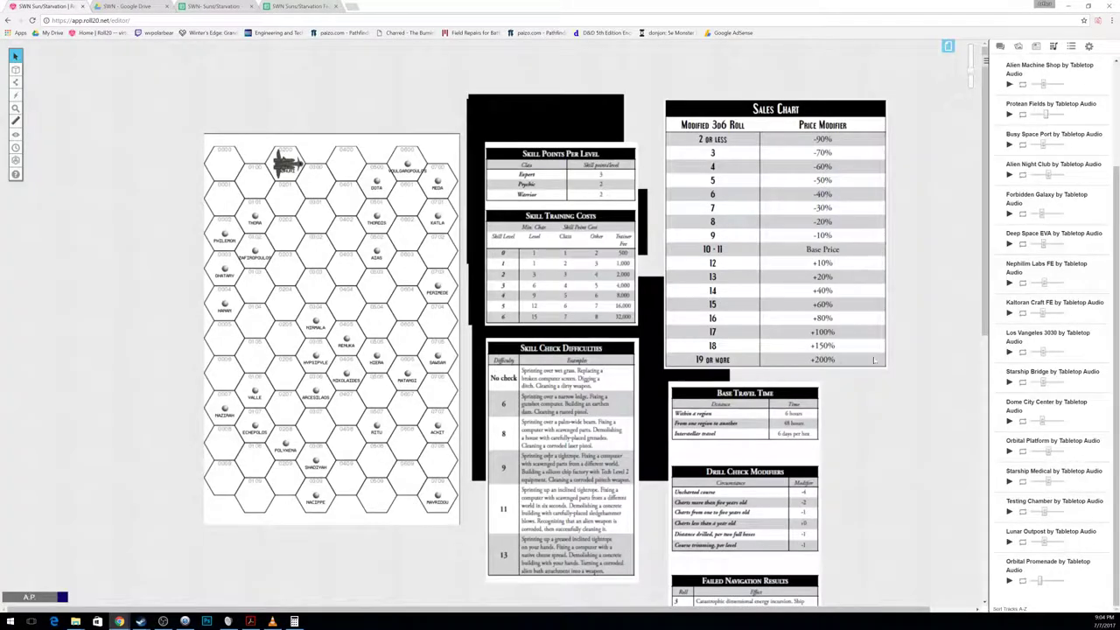
pyautogui.click(1009, 451)
pyautogui.click(279, 6)
pyautogui.click(218, 6)
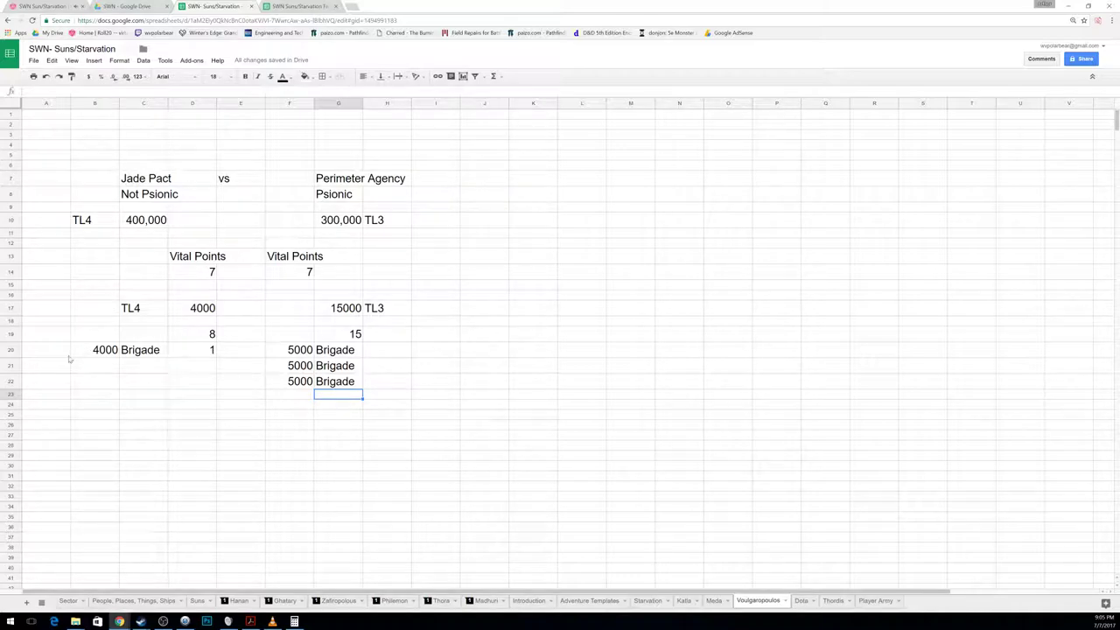
# Step: Enter Alpha Company in A20 as the name of the Jade Pact's 4000-strong Brigade
pyautogui.click(38, 358)
pyautogui.write('Alpha Company')
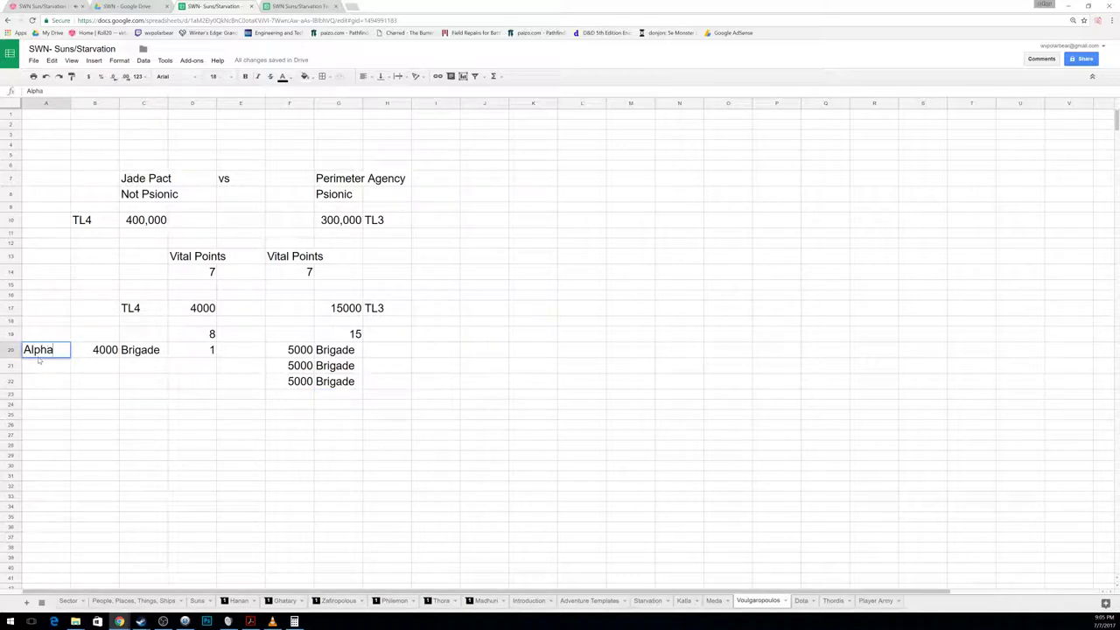
pyautogui.press('Return')
# Step: Name the Perimeter Agency's three Brigades Druid, Christian and Saxon in H20:H22
pyautogui.press('Right')
pyautogui.press('Right')
pyautogui.press('Right')
pyautogui.press('Right')
pyautogui.press('Right')
pyautogui.press('Right')
pyautogui.press('Right')
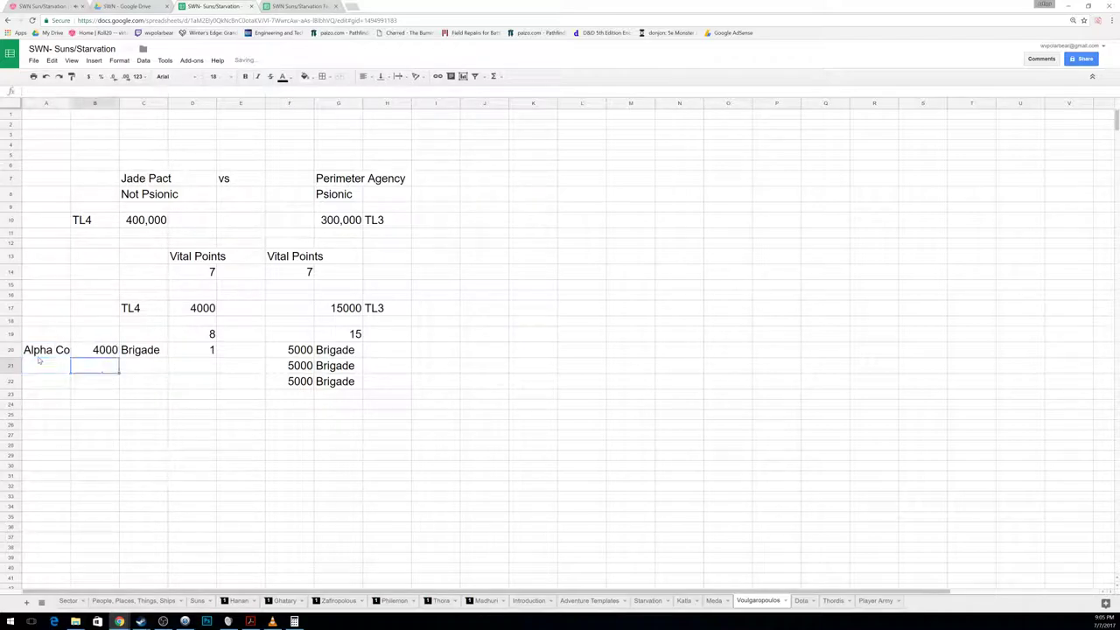
pyautogui.press('Up')
pyautogui.write('D')
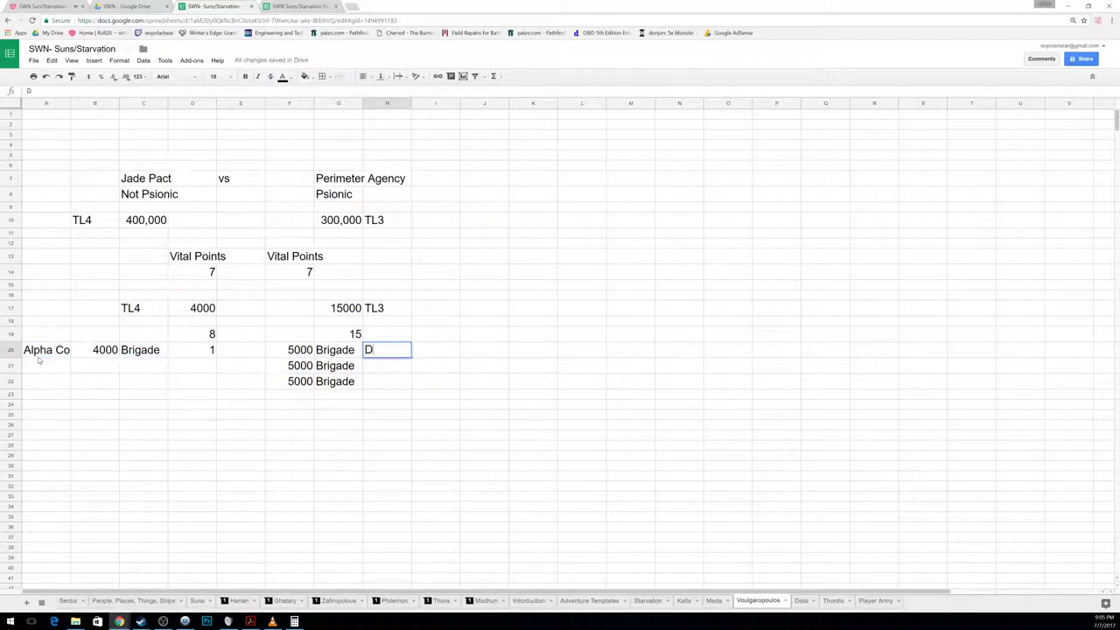
pyautogui.write('ruid')
pyautogui.press('Return')
pyautogui.write('Christian')
pyautogui.press('Return')
pyautogui.write('Saxon')
pyautogui.press('Return')
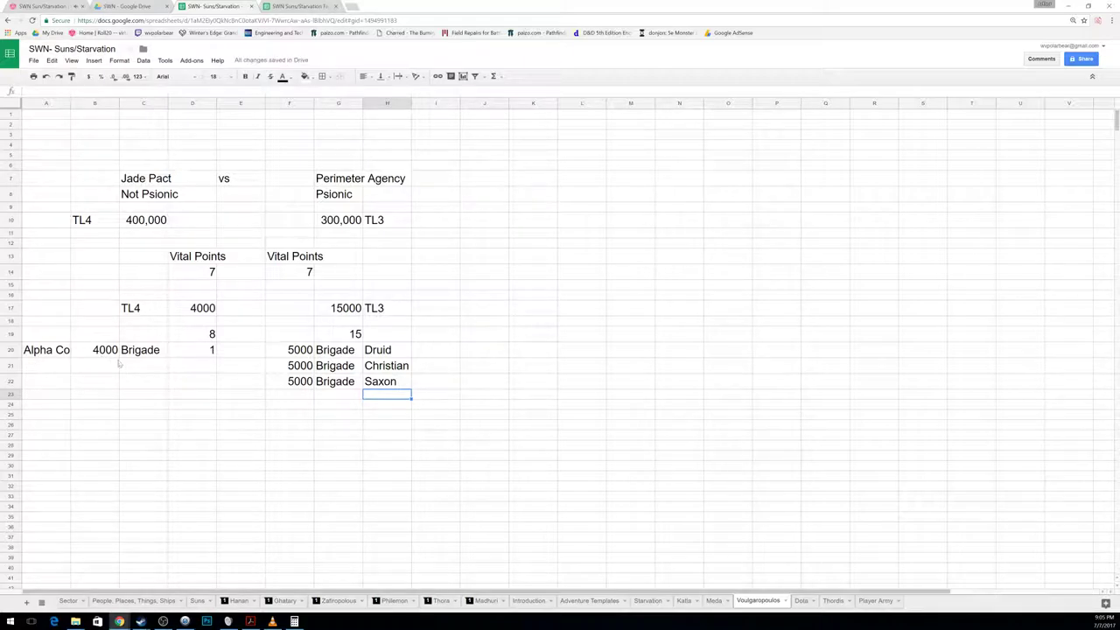
# Step: On the Thordis sheet, enter two unit sizes of 5000000 for the savage hordes in E27:E28
pyautogui.click(835, 601)
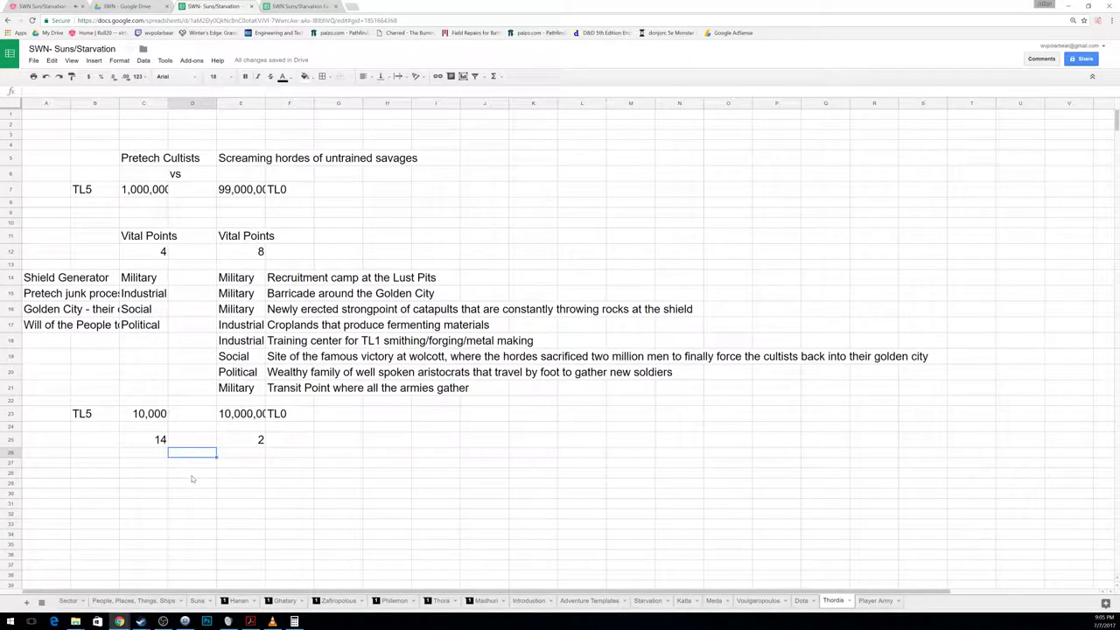
pyautogui.click(240, 464)
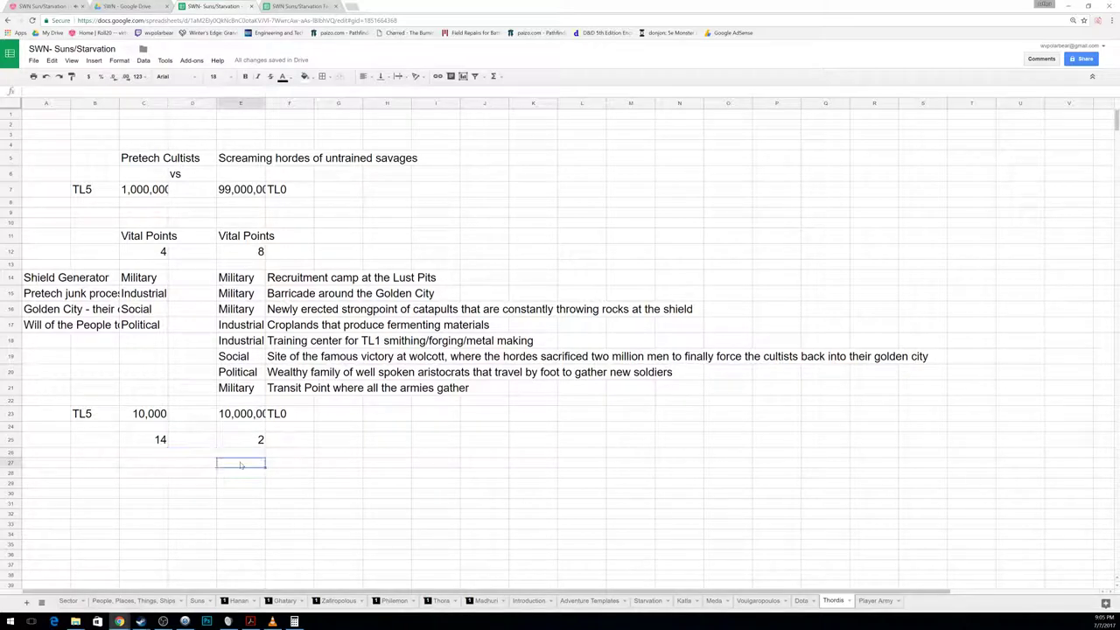
pyautogui.write('50000')
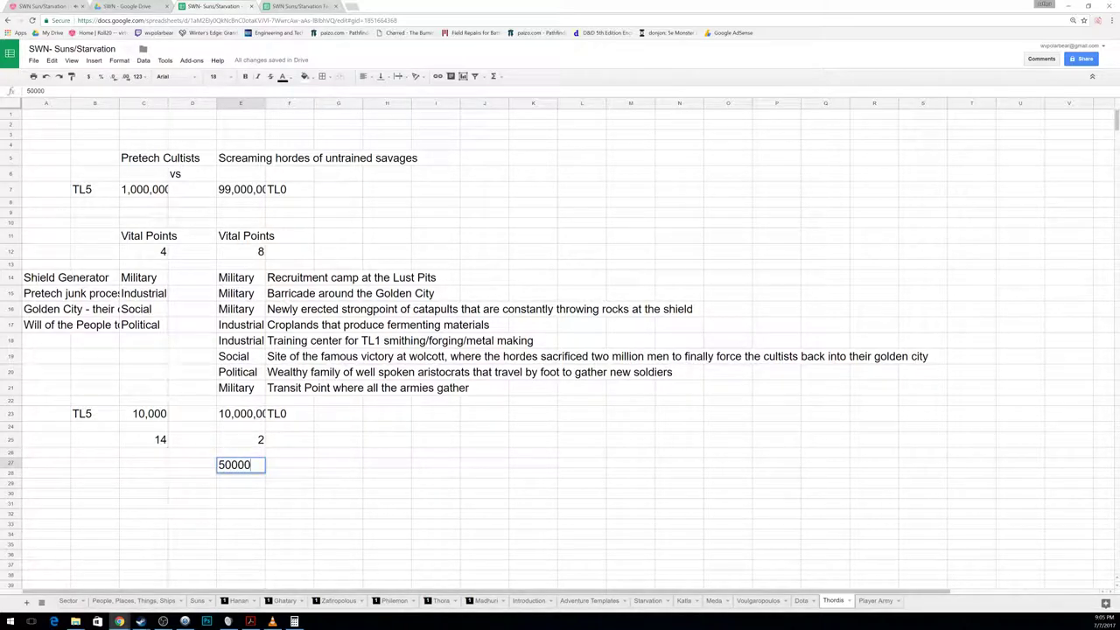
pyautogui.write('0')
pyautogui.press('Return')
pyautogui.write('5000')
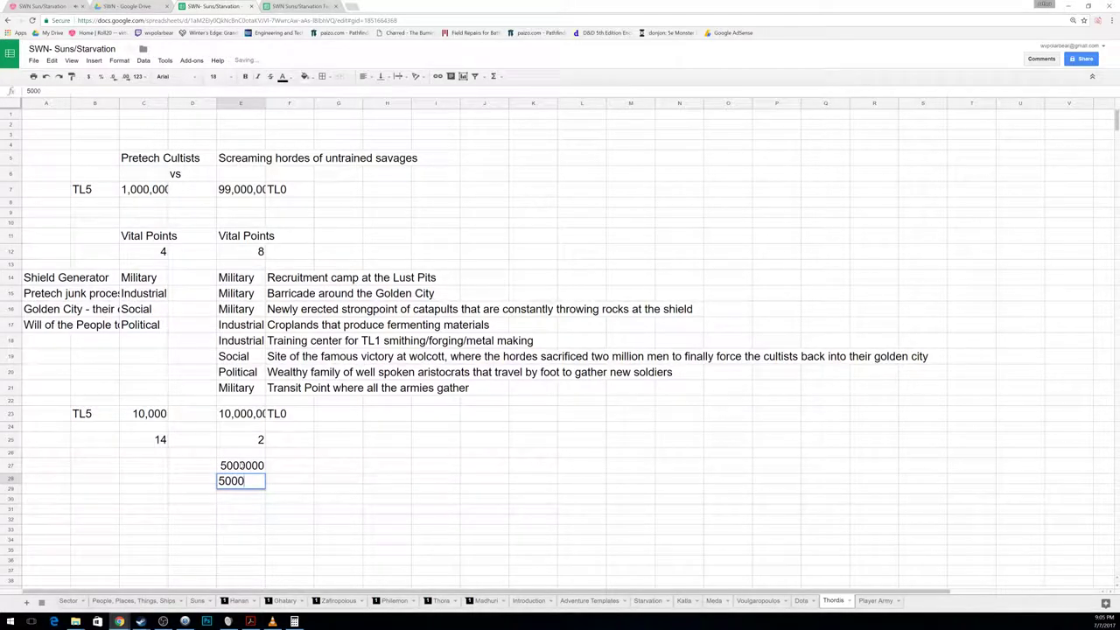
pyautogui.write('000')
pyautogui.press('Return')
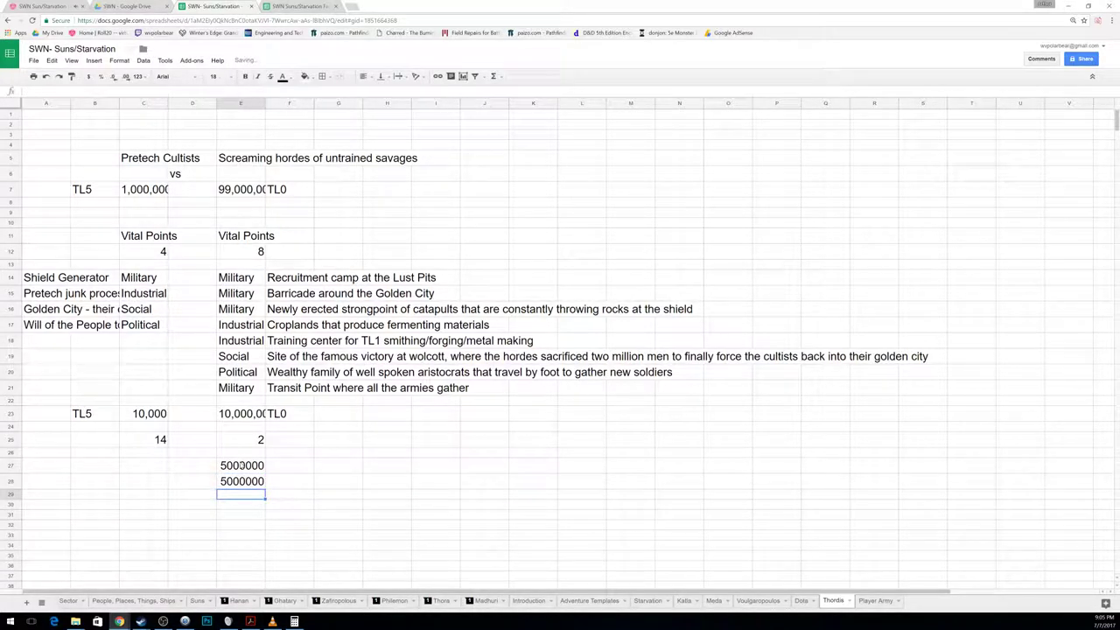
# Step: Enter two Pretech Cultist unit sizes of 5000 each in B27:B28
pyautogui.press('Left')
pyautogui.press('Up')
pyautogui.press('Left')
pyautogui.press('Up')
pyautogui.press('Up')
pyautogui.press('Up')
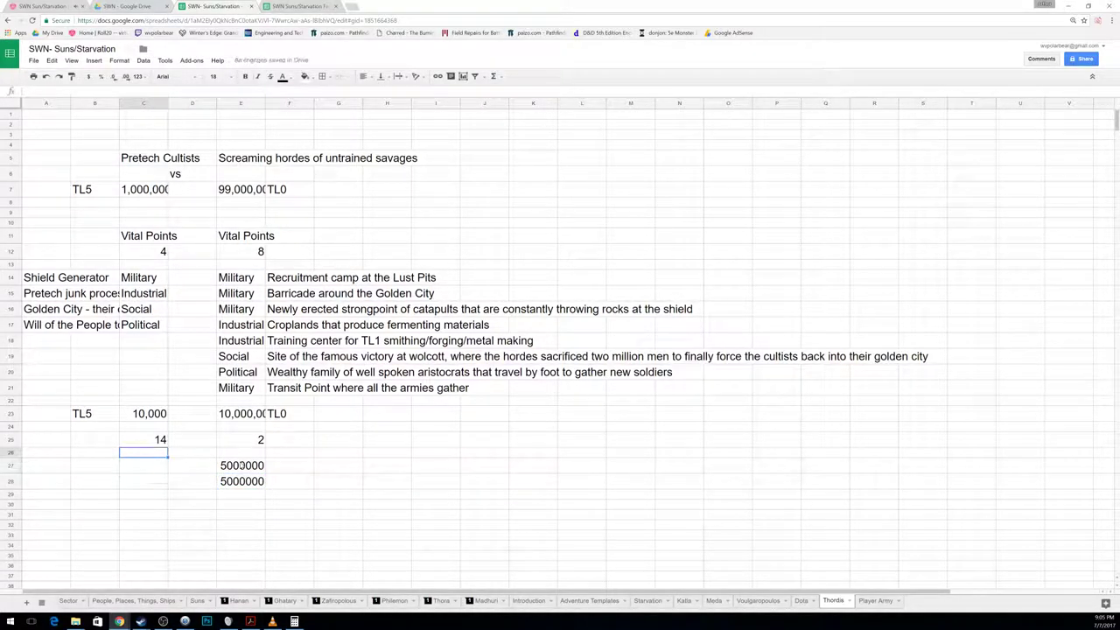
pyautogui.click(143, 466)
pyautogui.press('Return')
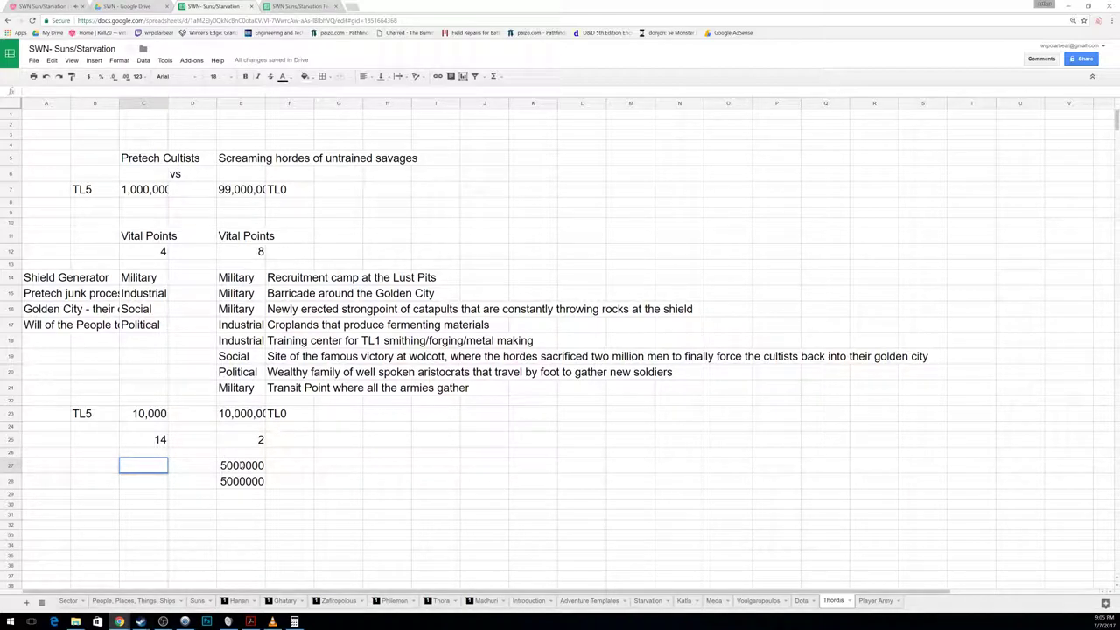
pyautogui.click(95, 466)
pyautogui.write('5000')
pyautogui.press('Return')
pyautogui.write('05000')
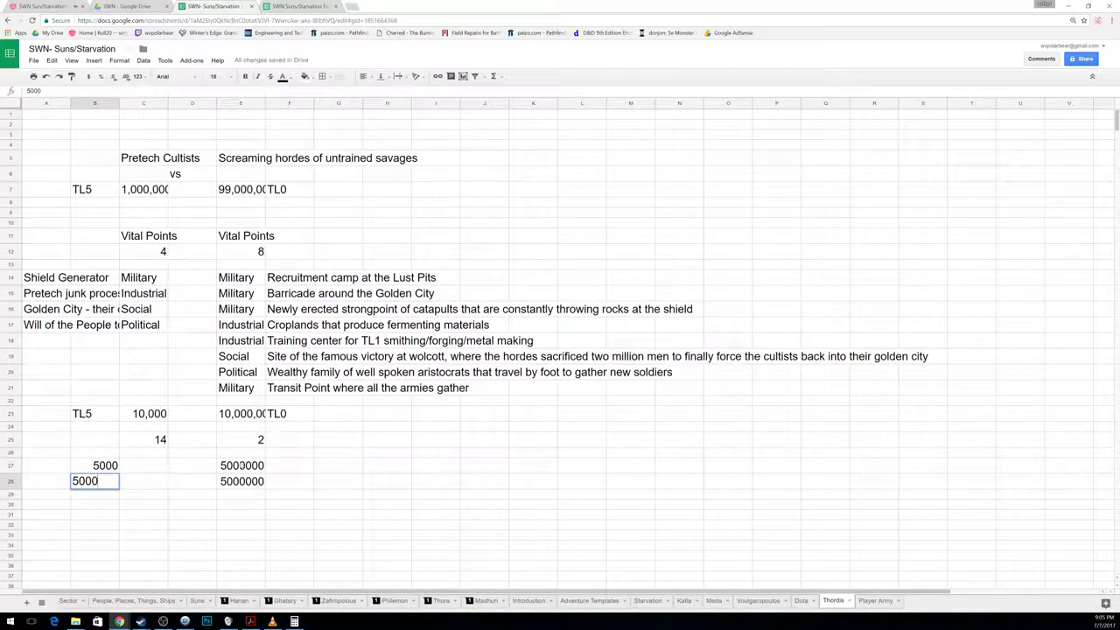
pyautogui.press('Return')
pyautogui.press('Right')
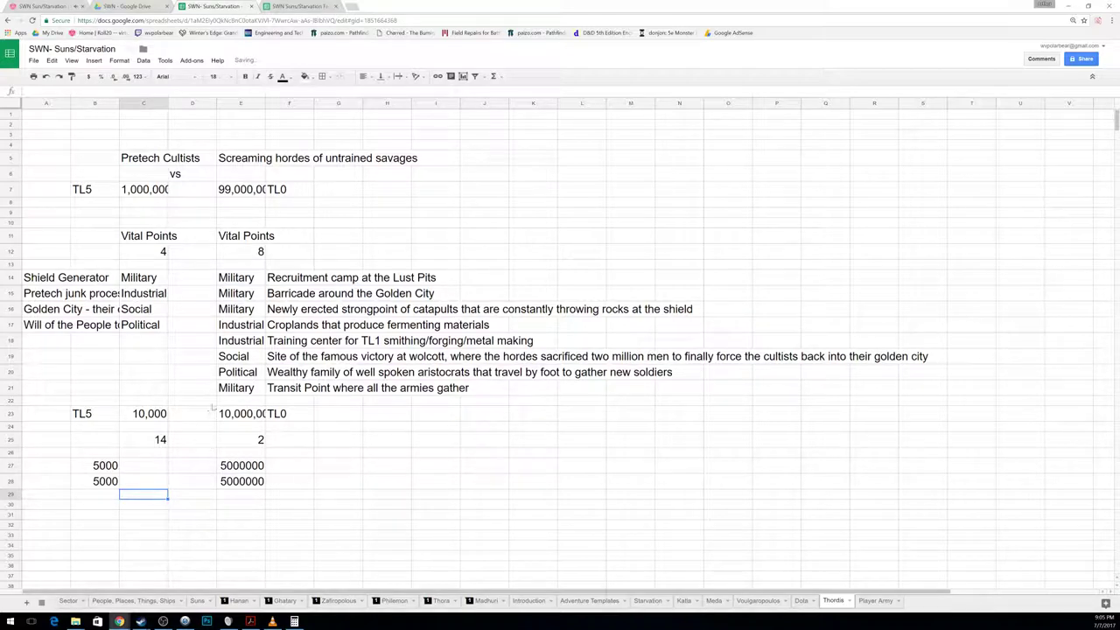
# Step: Move the savages' army figures from E23:F28 one column over so they start at F23, clearing the old cells in column E
pyautogui.moveTo(236, 414); pyautogui.dragTo(303, 495)
pyautogui.hotkey('ctrl', 'c')
pyautogui.click(272, 416)
pyautogui.hotkey('ctrl', 'v')
pyautogui.moveTo(255, 418)
pyautogui.mouseDown()
pyautogui.moveTo(253, 482)
pyautogui.moveTo(254, 416)
pyautogui.mouseUp()
pyautogui.click(254, 483)
pyautogui.press('Delete')
# Step: Label both 5000-strong Pretech Cultist units Brigade in C27:C28
pyautogui.press('Left')
pyautogui.press('Left')
pyautogui.press('Up')
pyautogui.write('Brigade')
pyautogui.press('Return')
pyautogui.write('Brigade')
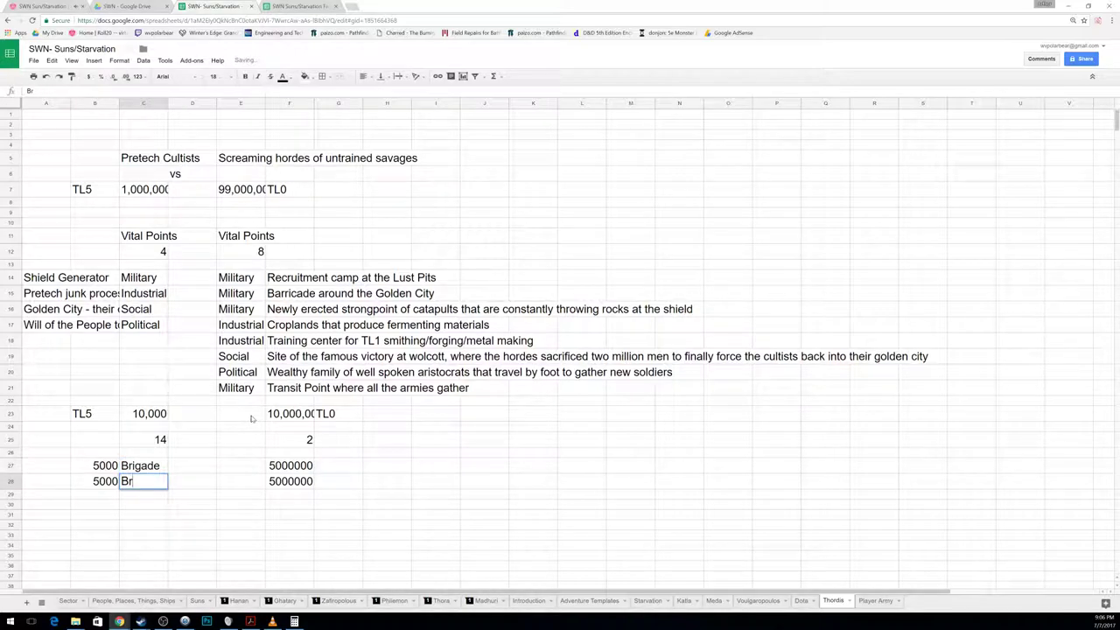
pyautogui.press('Return')
# Step: Label both 5000000-strong savage units Theater in G27:G28
pyautogui.press('Right')
pyautogui.press('Right')
pyautogui.press('Right')
pyautogui.press('Right')
pyautogui.press('Right')
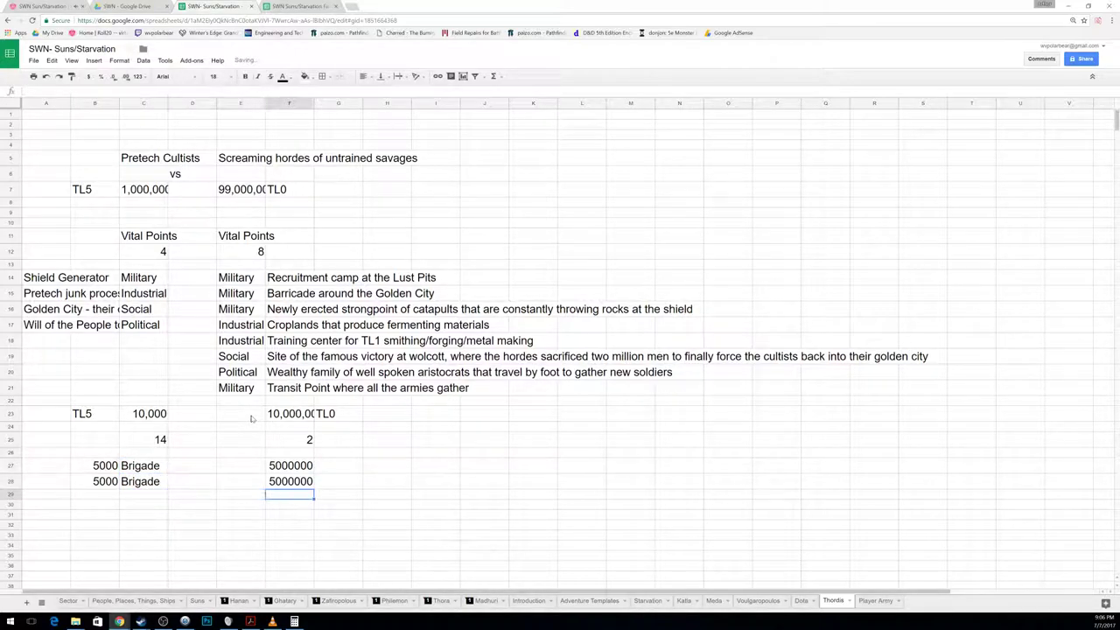
pyautogui.press('Up')
pyautogui.press('Left')
pyautogui.press('Up')
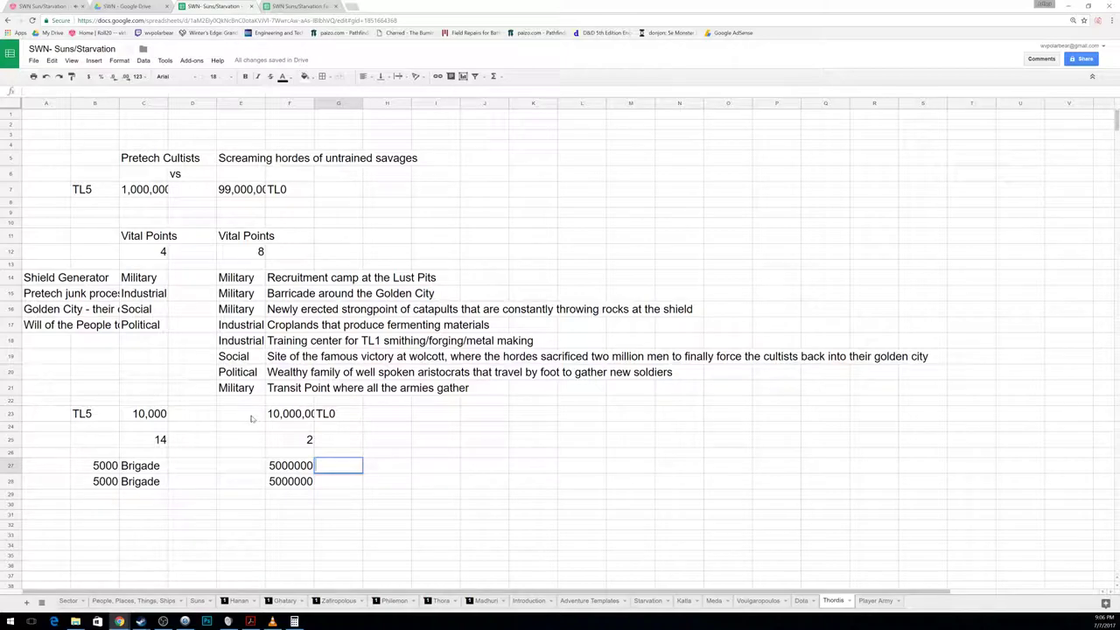
pyautogui.write('Theater')
pyautogui.press('Return')
pyautogui.write('Theat')
pyautogui.press('Return')
pyautogui.press('Left')
pyautogui.press('Left')
pyautogui.press('Left')
pyautogui.press('Left')
pyautogui.press('Left')
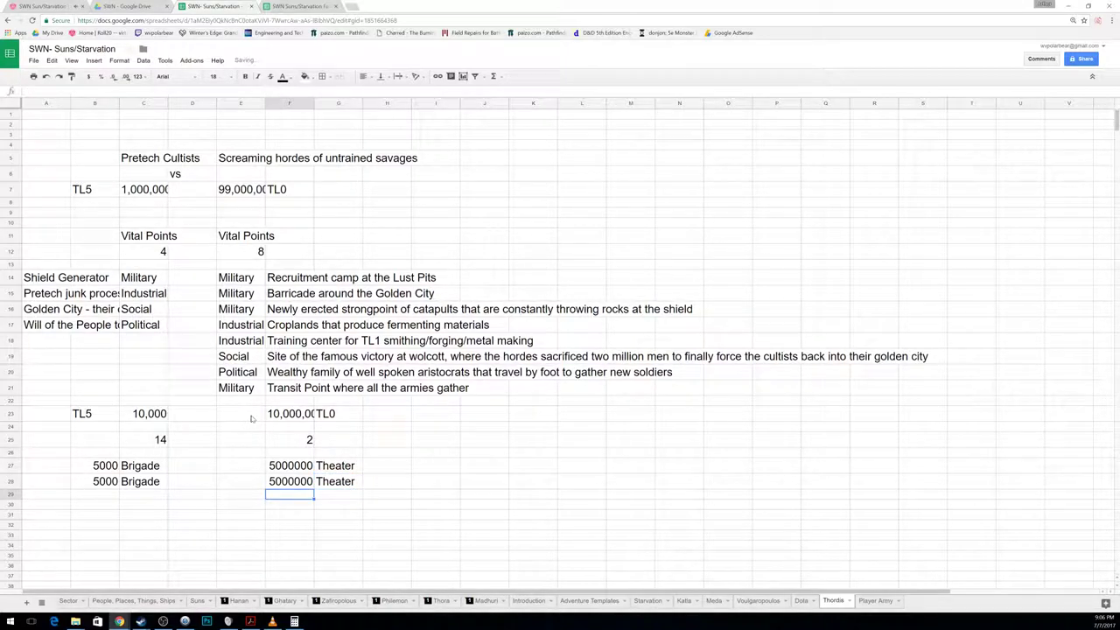
pyautogui.press('Left')
pyautogui.press('Up')
pyautogui.press('Up')
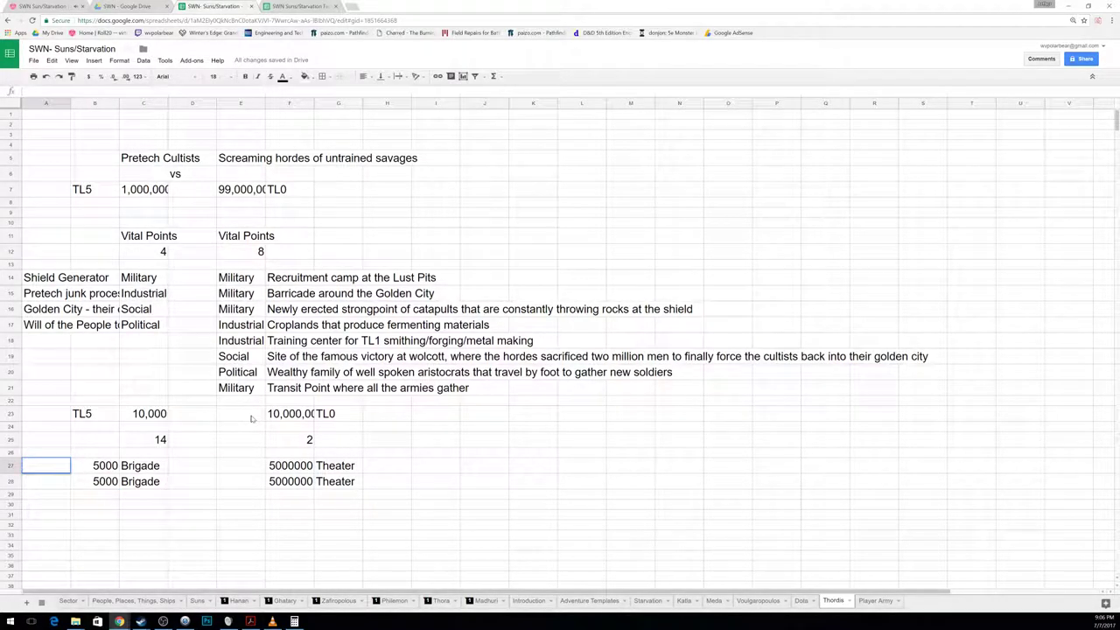
# Step: Name the savages' two Theater units Band of the Red Hand in H27 and Army of the Sedai in H28
pyautogui.press('Down')
pyautogui.press('Right')
pyautogui.press('Right')
pyautogui.press('Right')
pyautogui.press('Right')
pyautogui.press('Right')
pyautogui.press('Right')
pyautogui.press('Right')
pyautogui.press('Up')
pyautogui.write('Band of the Red hand')
pyautogui.press('Return')
pyautogui.press('Up')
pyautogui.press('Return')
pyautogui.press('BackSpace')
pyautogui.press('BackSpace')
pyautogui.press('BackSpace')
pyautogui.press('BackSpace')
pyautogui.write('Hand')
pyautogui.press('Return')
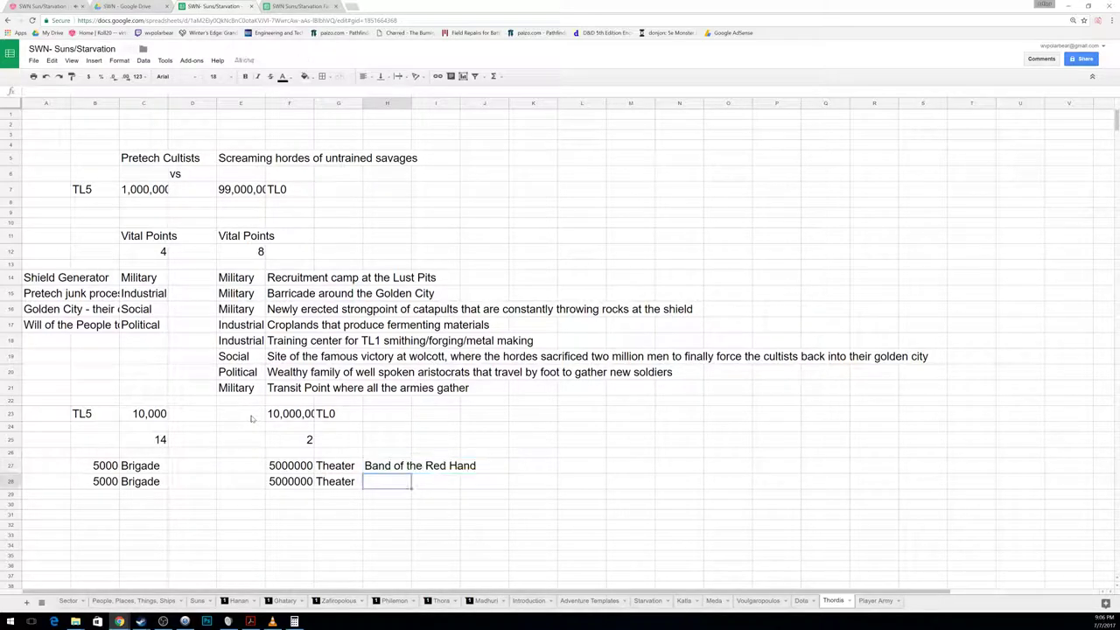
pyautogui.write('Army of the Sedai')
pyautogui.press('Return')
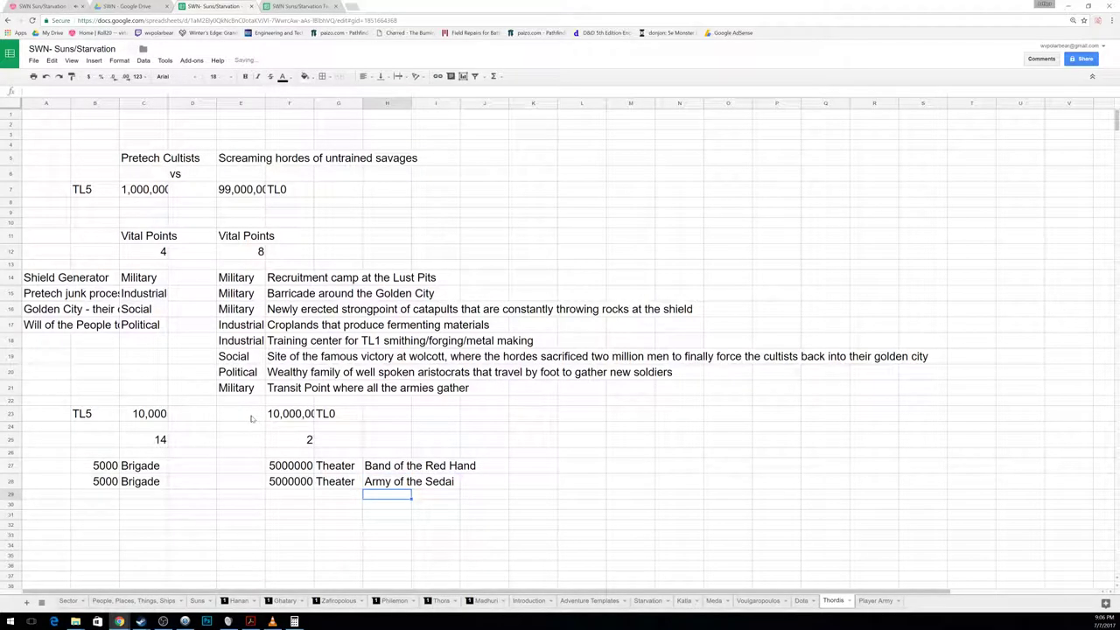
# Step: Name the first Pretech Cultist Brigade Xenos in A27
pyautogui.press('Left')
pyautogui.press('Left')
pyautogui.press('Up')
pyautogui.press('Up')
pyautogui.press('Left')
pyautogui.press('Left')
pyautogui.press('Left')
pyautogui.press('Left')
pyautogui.press('Left')
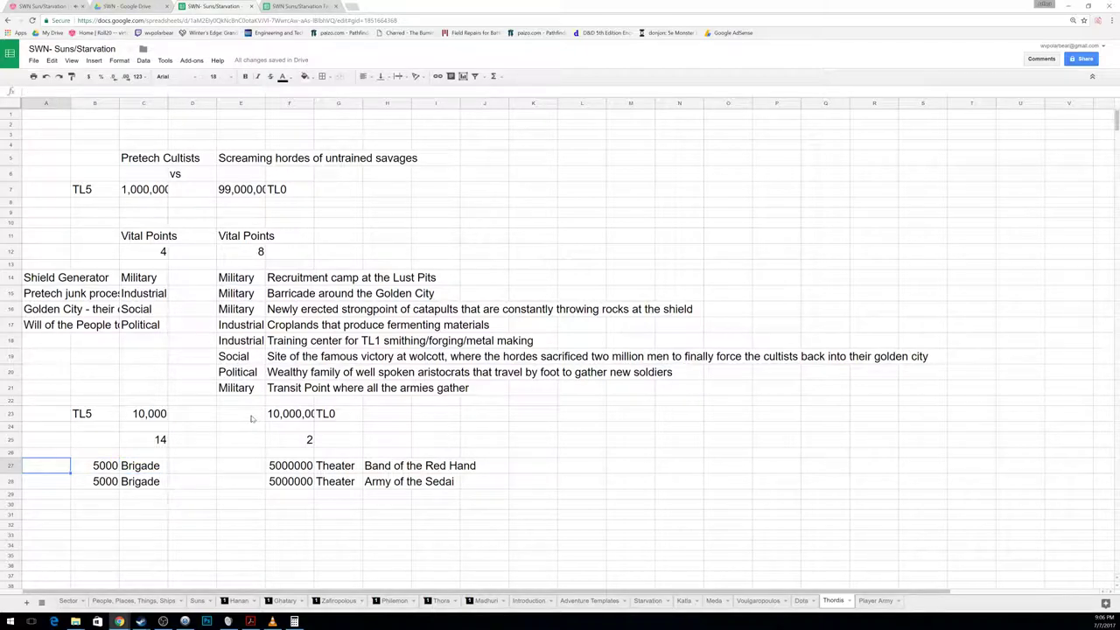
pyautogui.press('Return')
pyautogui.write('Xeno')
pyautogui.press('Return')
pyautogui.press('Up')
pyautogui.press('Return')
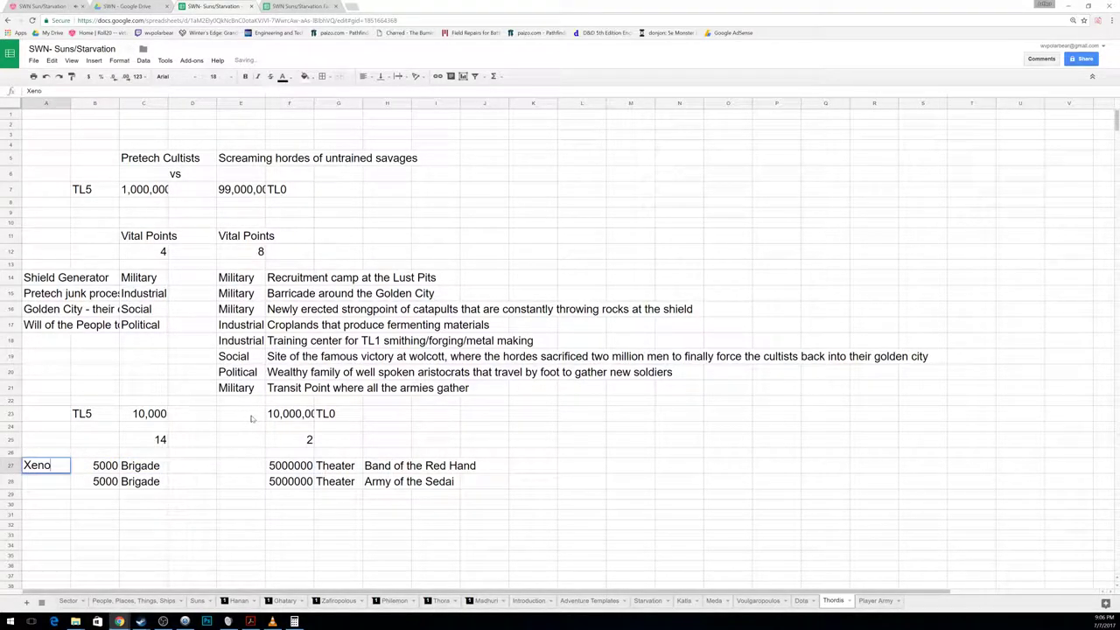
pyautogui.write('s')
pyautogui.press('Return')
pyautogui.press('Return')
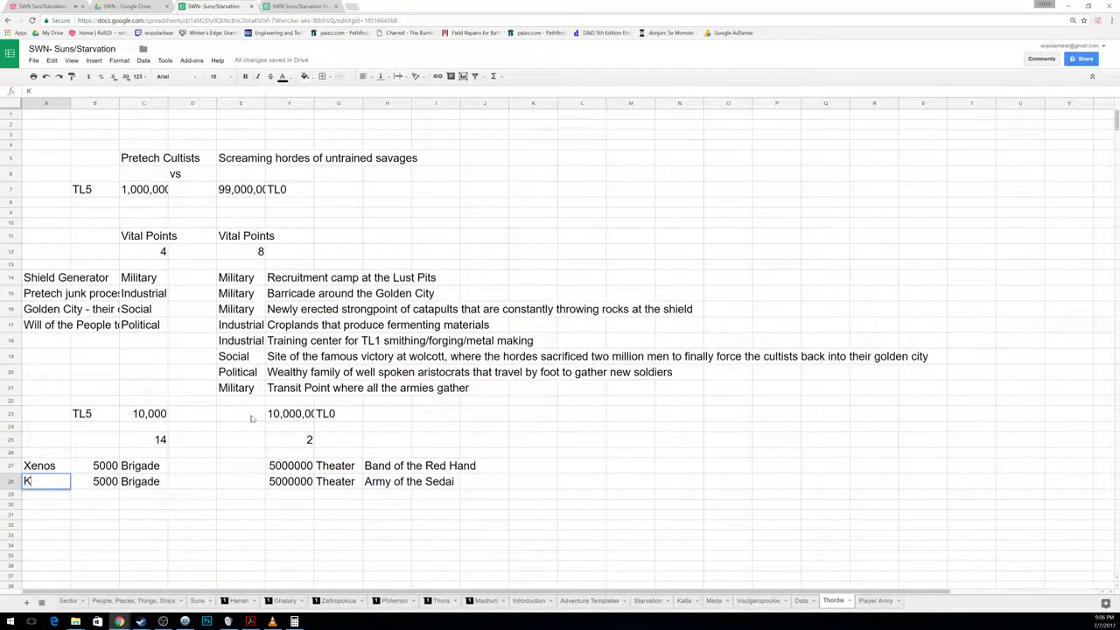
pyautogui.write('Grey Knights')
pyautogui.press('Return')
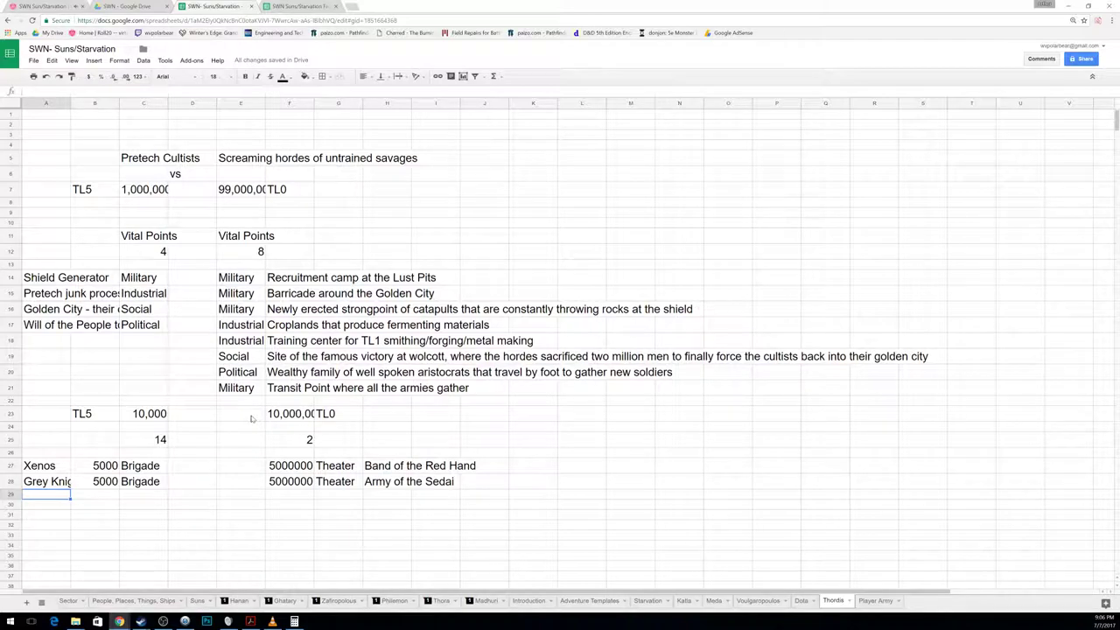
pyautogui.click(48, 483)
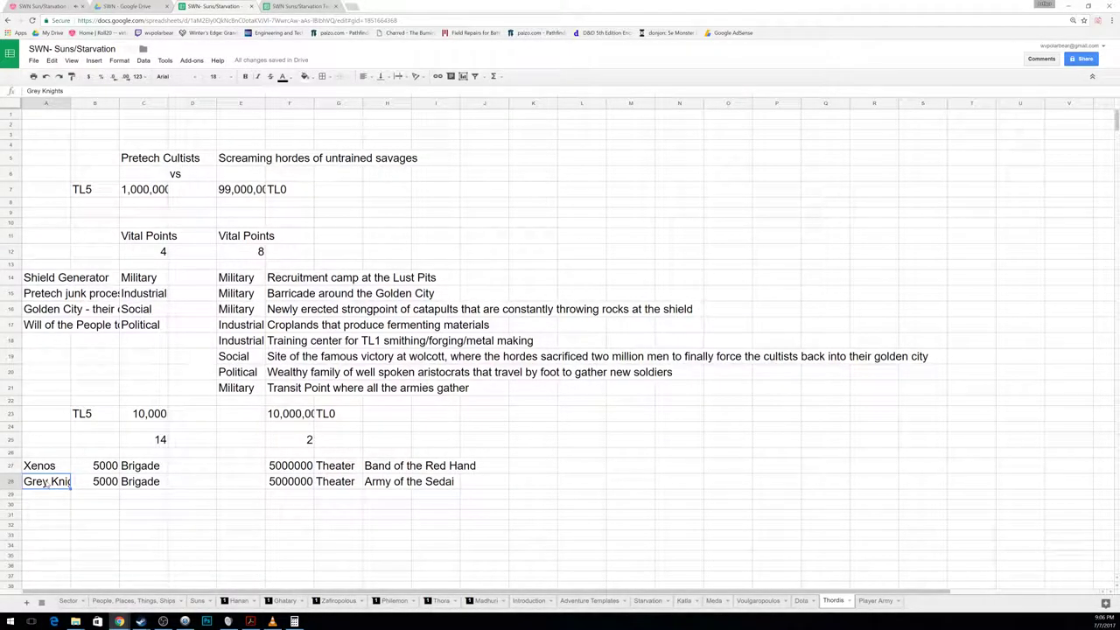
pyautogui.press('Delete')
# Step: Enter 1 beside each Pretech Cultist Brigade in D27:D28
pyautogui.press('Right')
pyautogui.press('Right')
pyautogui.press('Right')
pyautogui.press('Up')
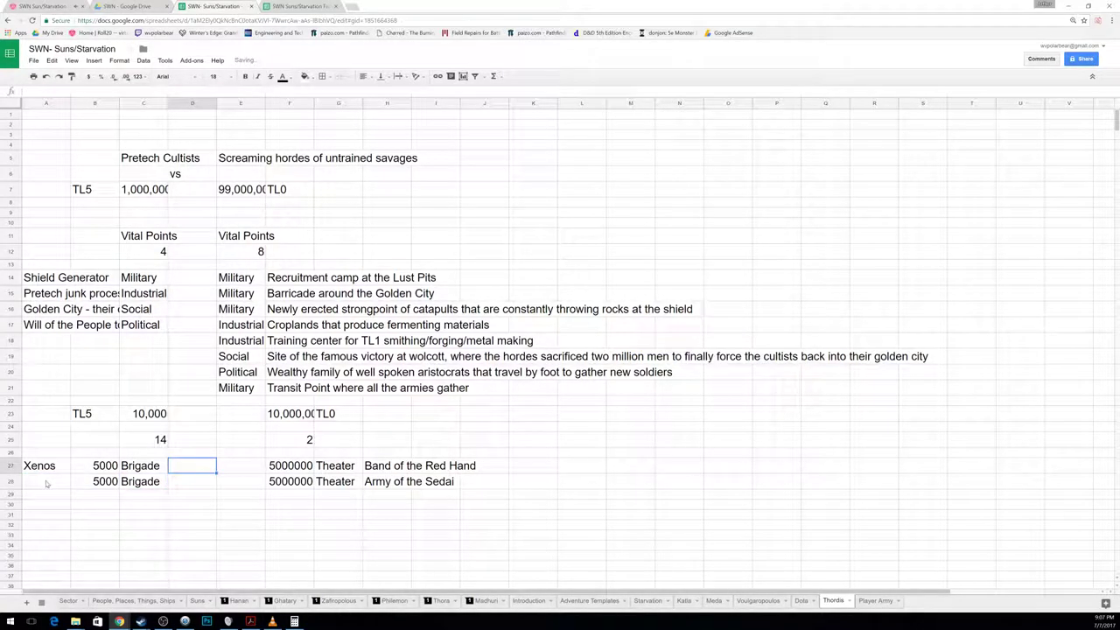
pyautogui.write('1')
pyautogui.press('Return')
pyautogui.write('1')
pyautogui.press('Return')
# Step: Enter 16 beside each of the savages' Theater units in K27:K28
pyautogui.press('Right')
pyautogui.press('Right')
pyautogui.press('Right')
pyautogui.press('Right')
pyautogui.press('Right')
pyautogui.press('Up')
pyautogui.press('Up')
pyautogui.press('Right')
pyautogui.press('Right')
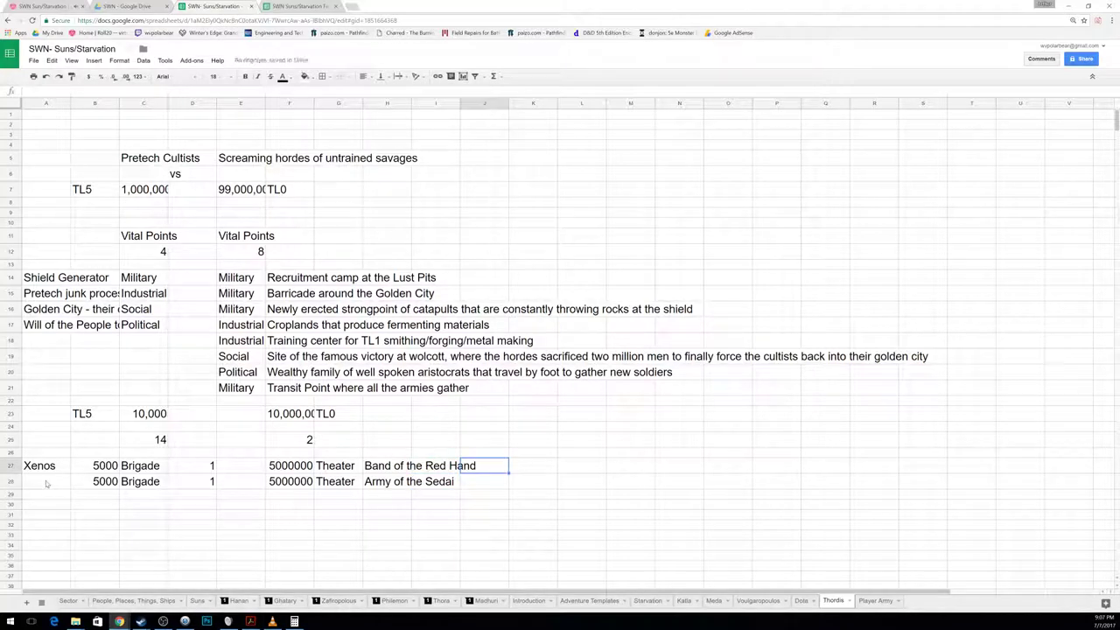
pyautogui.write('16')
pyautogui.press('Return')
pyautogui.write('16')
pyautogui.press('Return')
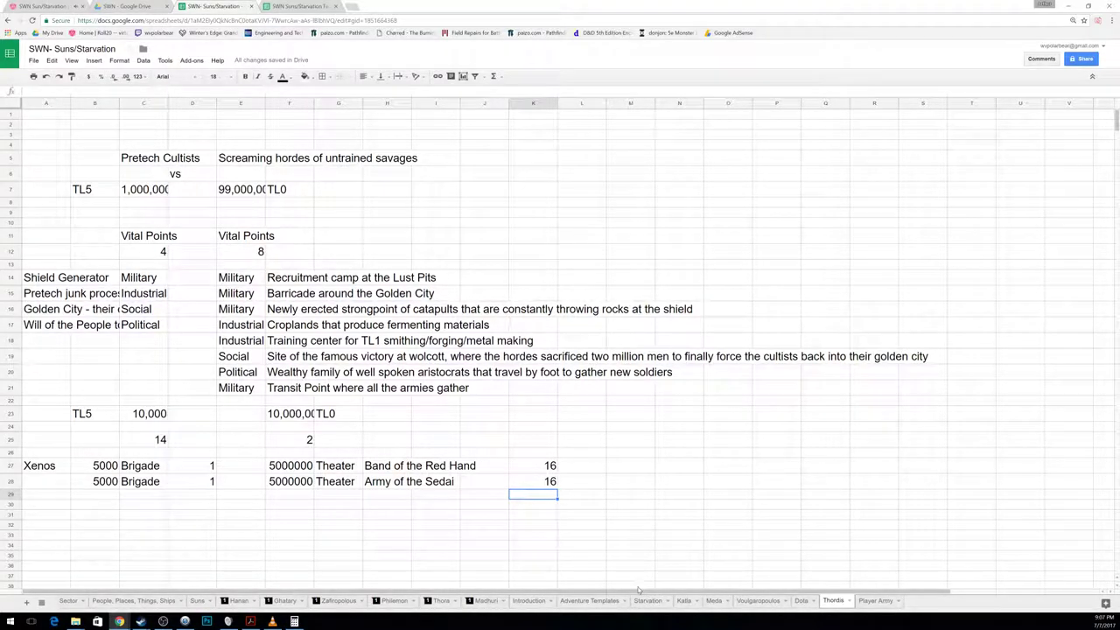
# Step: Name the second Pretech Cultist Brigade Malleus in A28
pyautogui.click(51, 481)
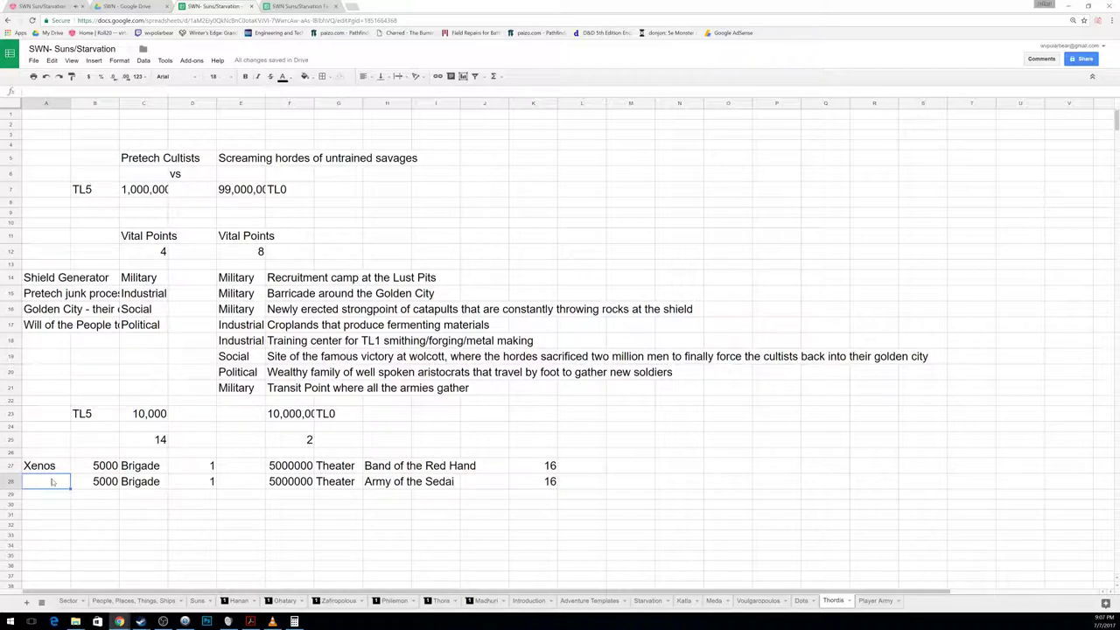
pyautogui.write('Malleus')
pyautogui.press('Return')
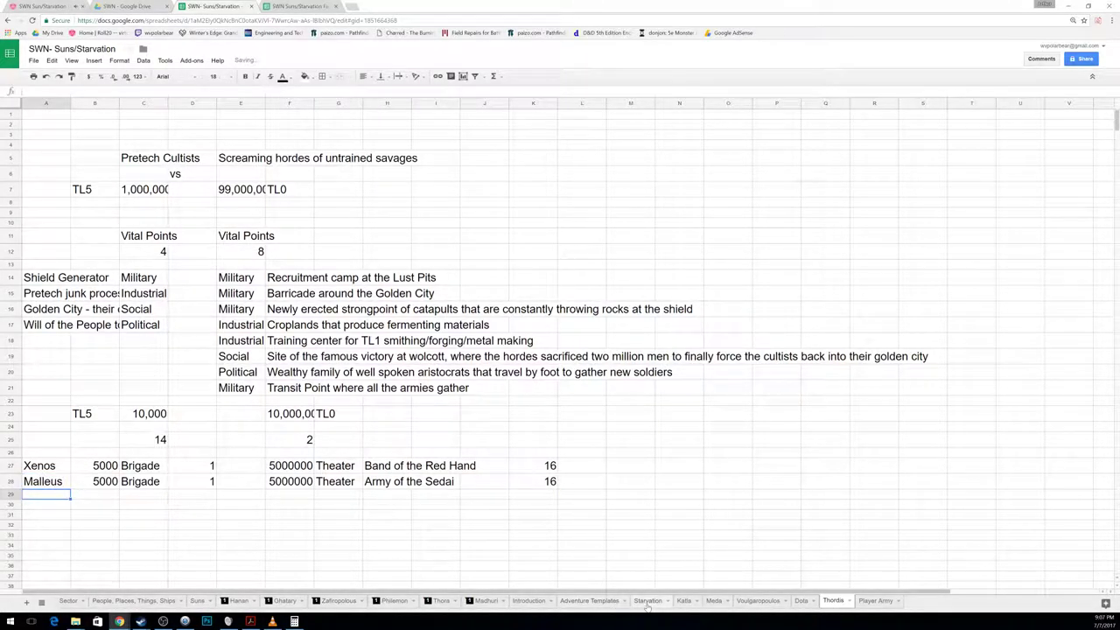
# Step: On the Ptolemaios vs Maltech Zombie Cult sheet, move the cult's army block from F20:K26 to start at H20, clearing the leftover original cells
pyautogui.click(647, 601)
pyautogui.click(684, 601)
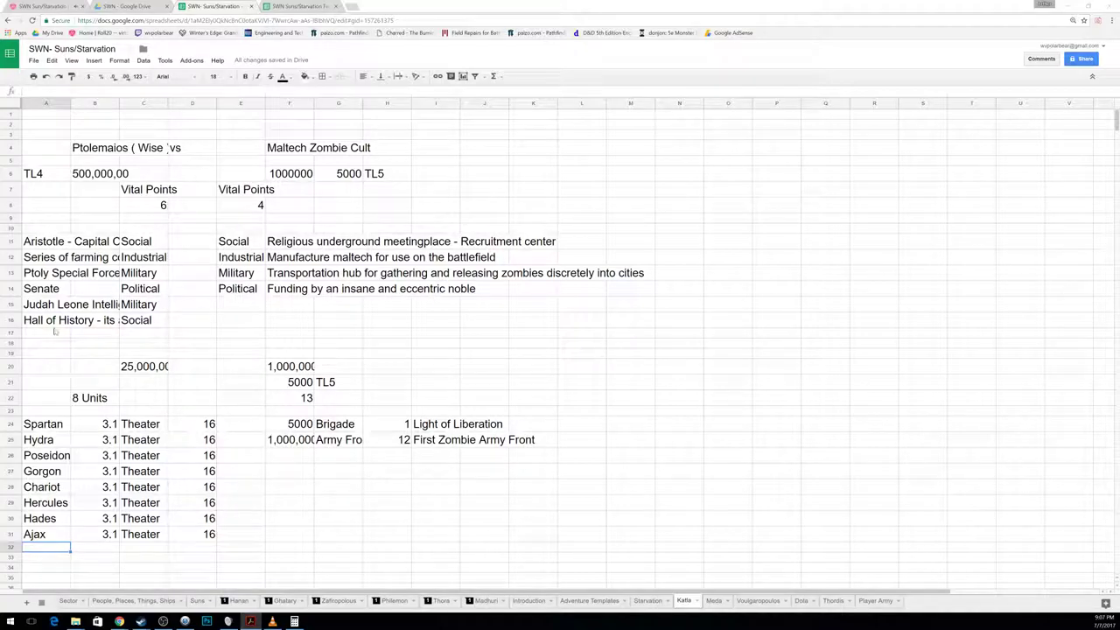
pyautogui.click(55, 427)
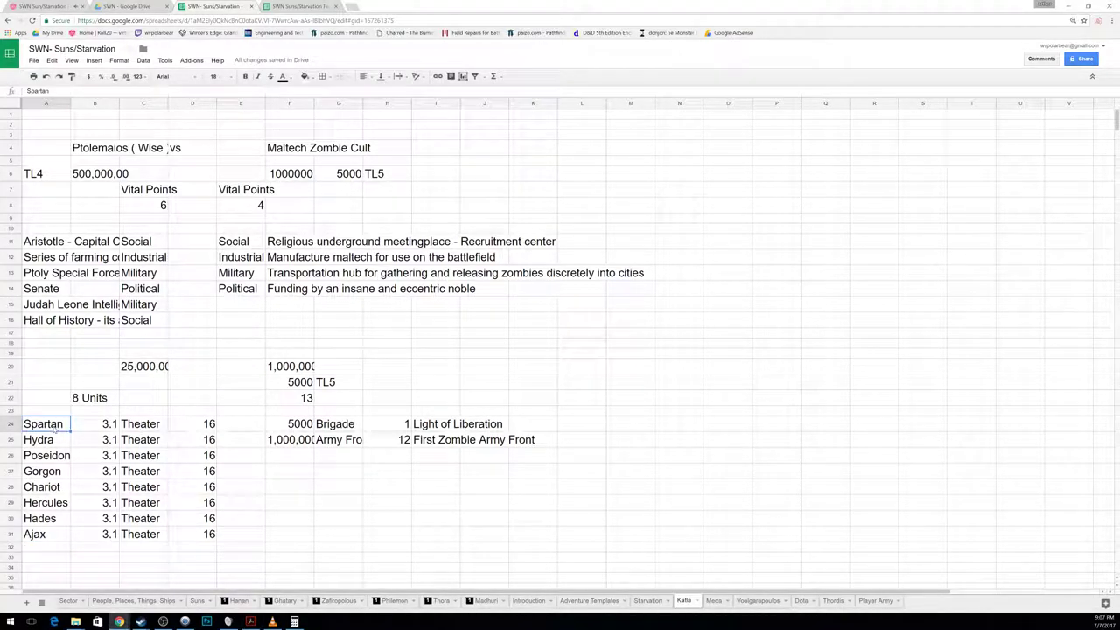
pyautogui.rightClick(50, 441)
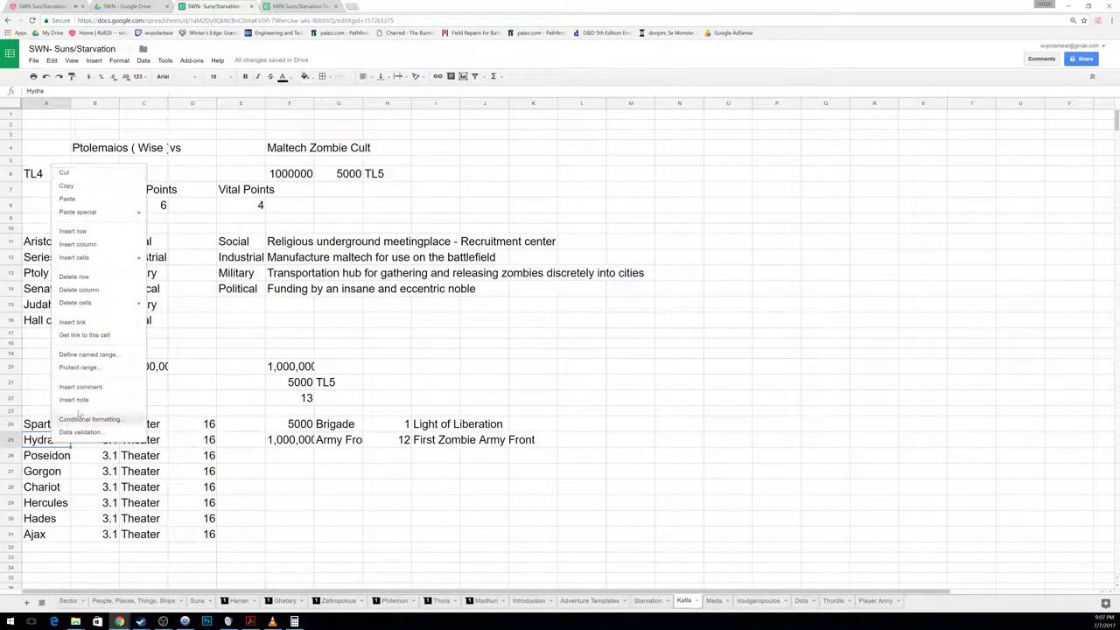
pyautogui.click(234, 455)
pyautogui.moveTo(288, 366); pyautogui.dragTo(560, 451)
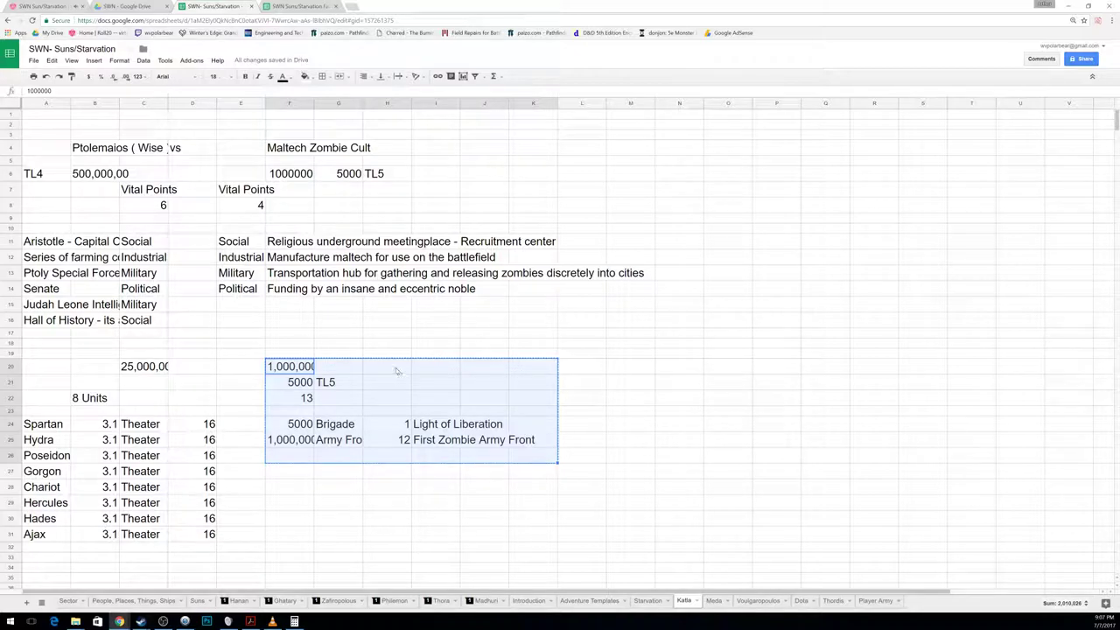
pyautogui.hotkey('ctrl', 'c')
pyautogui.click(397, 367)
pyautogui.hotkey('ctrl', 'v')
pyautogui.moveTo(288, 352); pyautogui.dragTo(350, 447)
pyautogui.press('Delete')
pyautogui.click(245, 426)
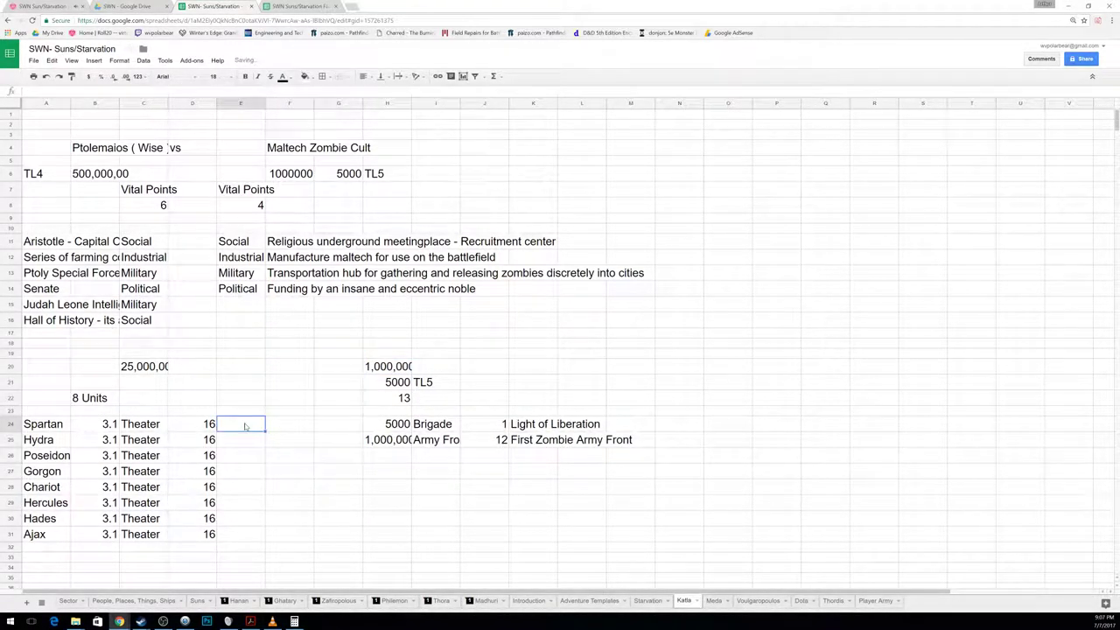
# Step: Enter Sea as the unit type for Hydra and Poseidon in E25:E26
pyautogui.press('Down')
pyautogui.write('Sw')
pyautogui.press('BackSpace')
pyautogui.write('ea')
pyautogui.press('Return')
pyautogui.write('Sea')
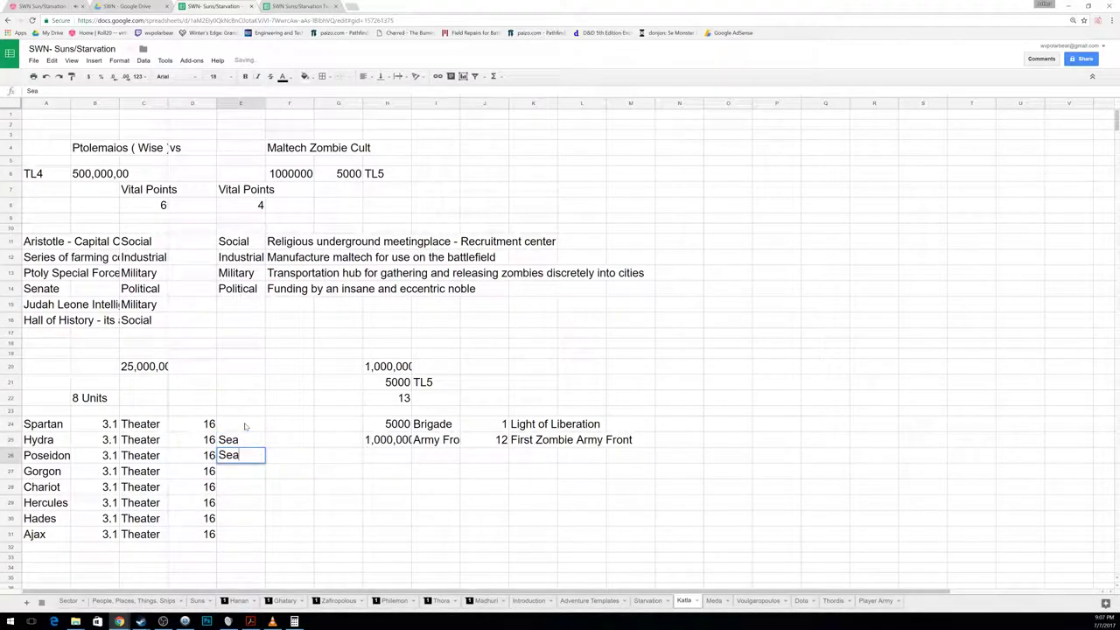
pyautogui.press('Return')
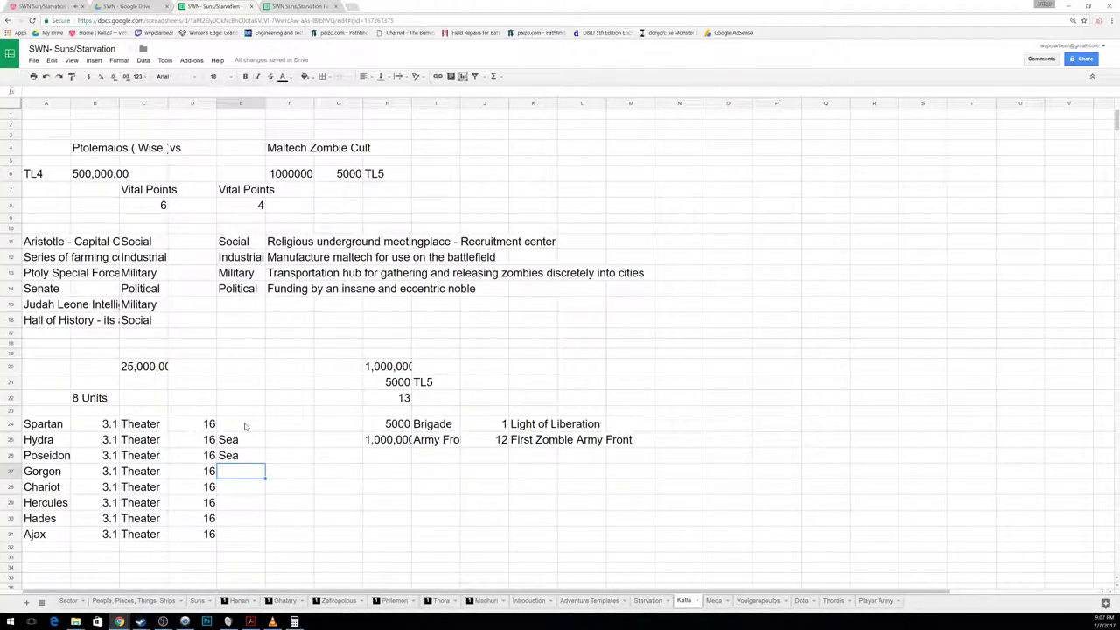
# Step: Enter Infantry as Spartan's unit type in E24
pyautogui.press('Up')
pyautogui.press('Up')
pyautogui.press('Up')
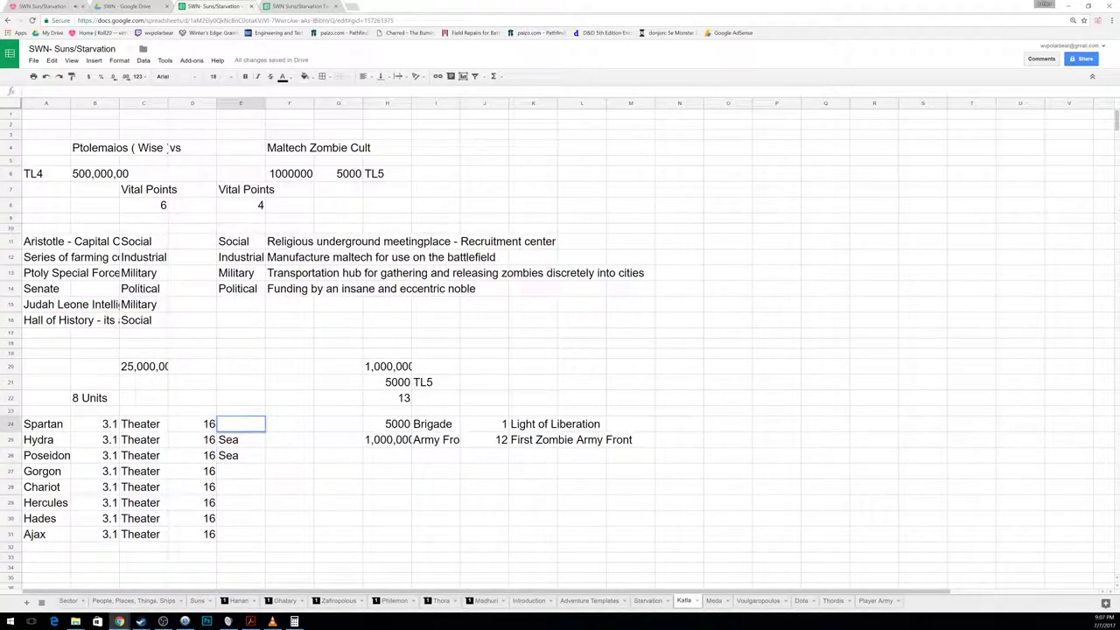
pyautogui.write('Infantry')
pyautogui.press('Return')
# Step: Enter Armored as the unit type for Gorgon and Chariot in E27:E28
pyautogui.press('Down')
pyautogui.press('Down')
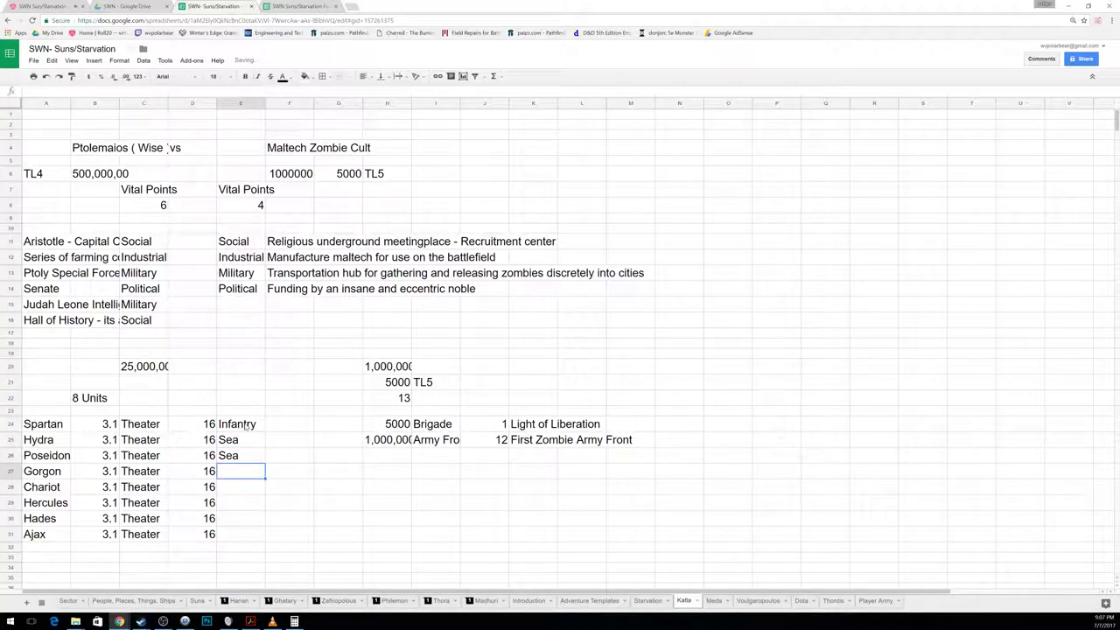
pyautogui.write('Armored')
pyautogui.press('Return')
pyautogui.write('Armored')
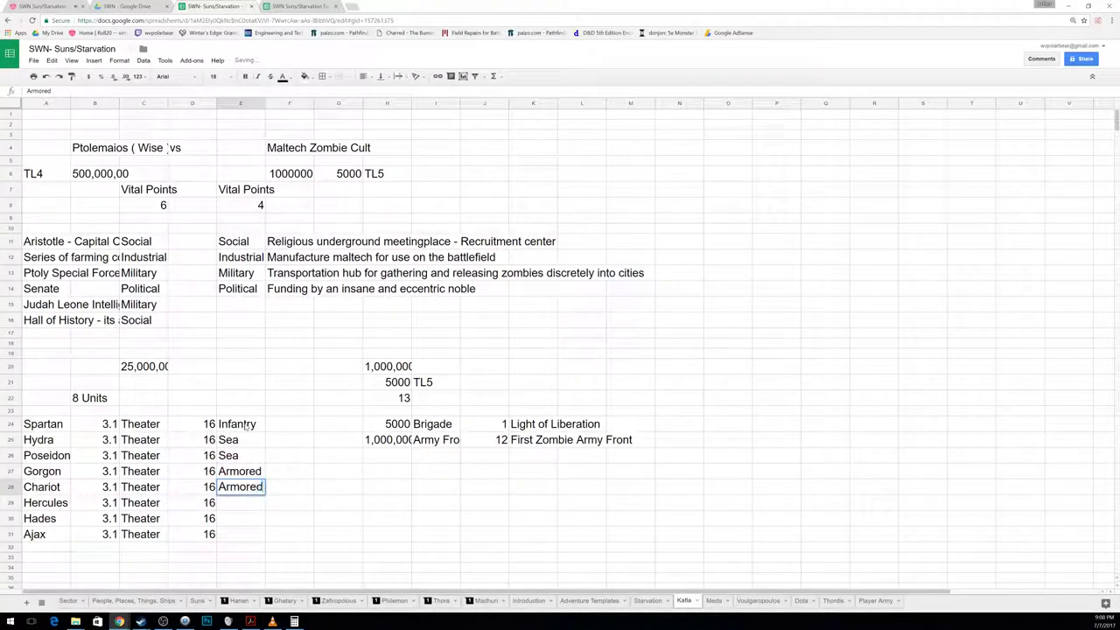
pyautogui.press('Return')
# Step: Enter Air for Hercules, Infantry for Hades and Artillery for Ajax in E29:E31
pyautogui.write('Air')
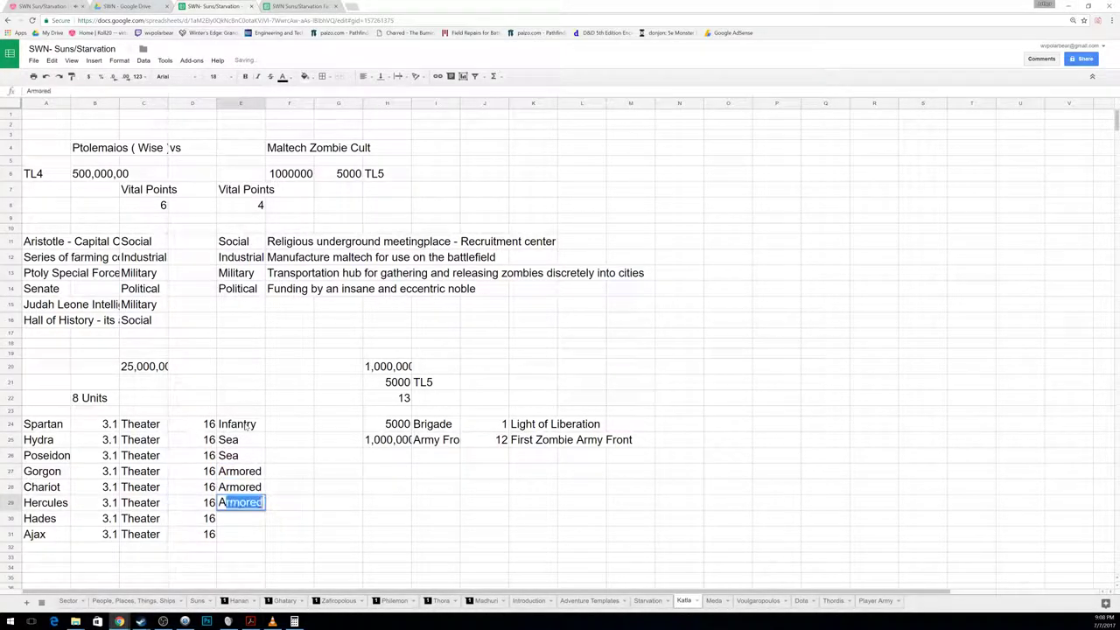
pyautogui.press('Return')
pyautogui.write('A')
pyautogui.press('BackSpace')
pyautogui.write('Infantry')
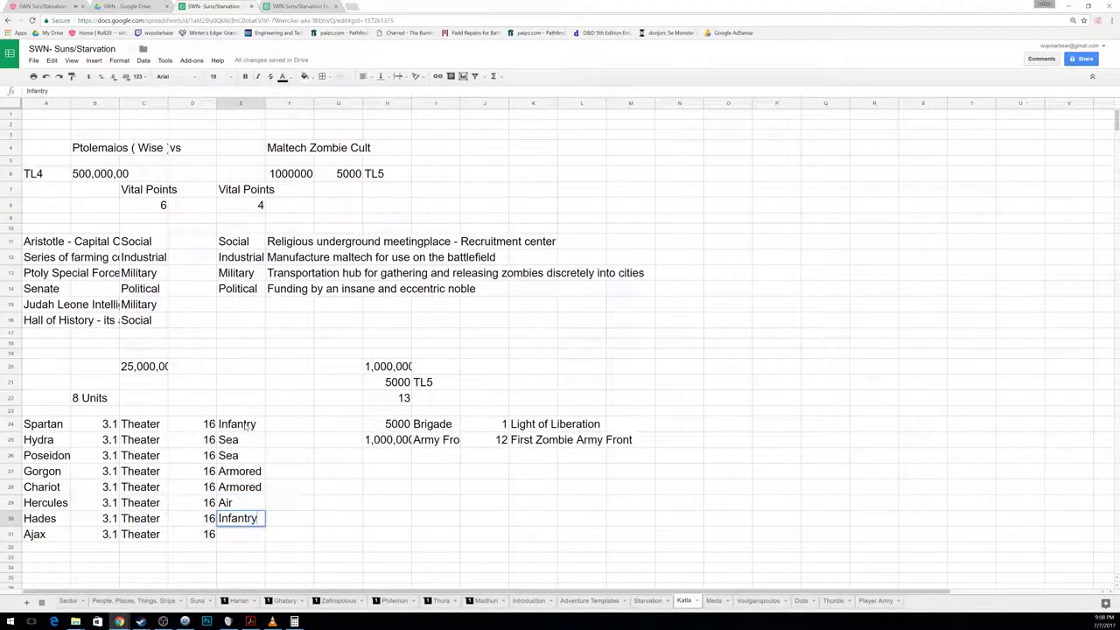
pyautogui.press('Return')
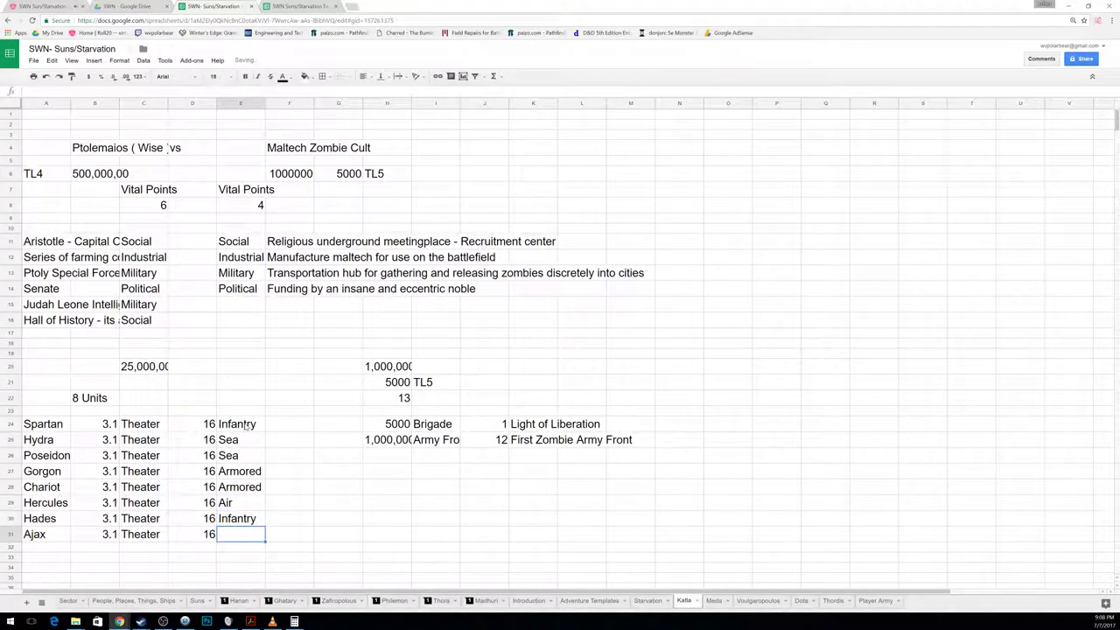
pyautogui.write('Artillery')
pyautogui.press('Return')
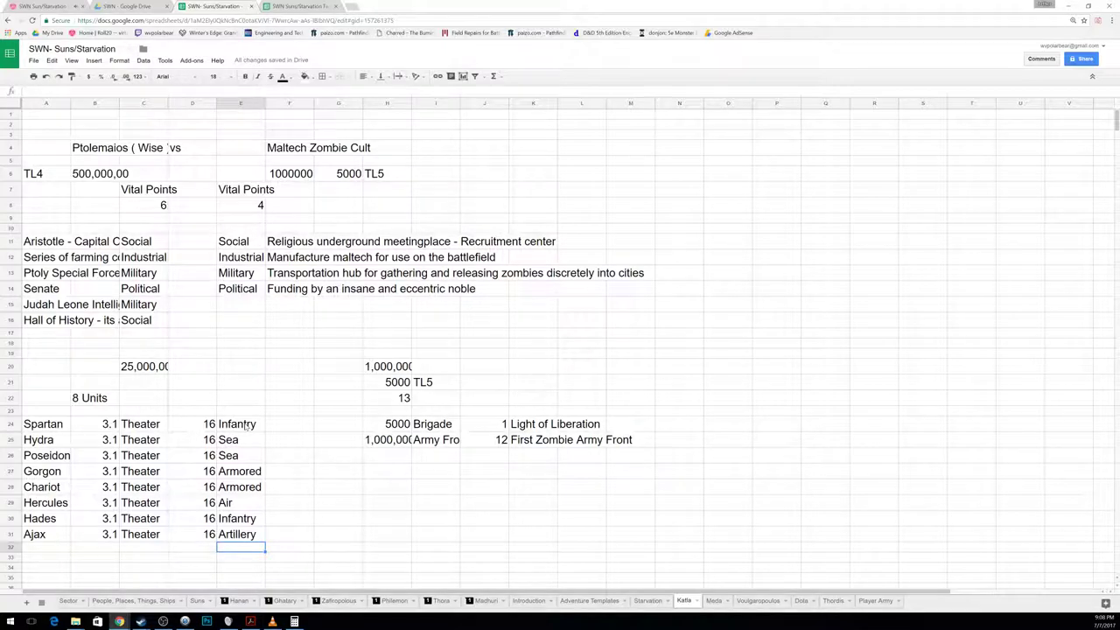
# Step: Enter Armored for Light of Liberation in N24 and Infantry for First Zombie Army Front in N25
pyautogui.press('Right')
pyautogui.press('Right')
pyautogui.press('Right')
pyautogui.press('Up')
pyautogui.press('Up')
pyautogui.press('Right')
pyautogui.press('Right')
pyautogui.press('Up')
pyautogui.press('Up')
pyautogui.press('Up')
pyautogui.press('Right')
pyautogui.press('Right')
pyautogui.press('Up')
pyautogui.press('Up')
pyautogui.press('Right')
pyautogui.press('Right')
pyautogui.press('Up')
pyautogui.write('Armored')
pyautogui.press('Return')
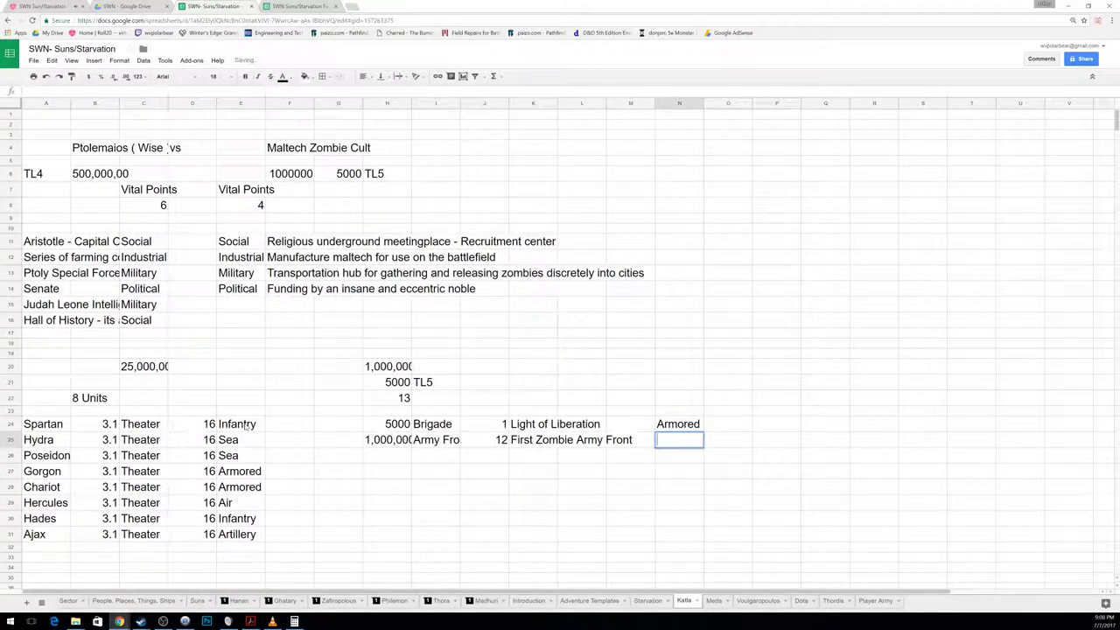
pyautogui.write('Infantry')
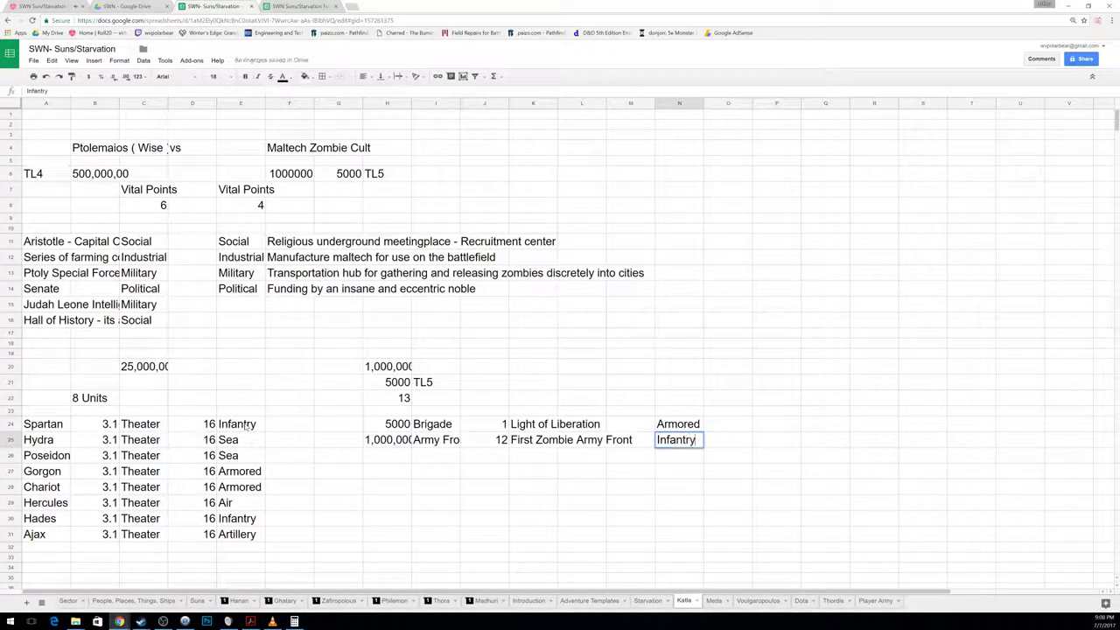
pyautogui.press('Return')
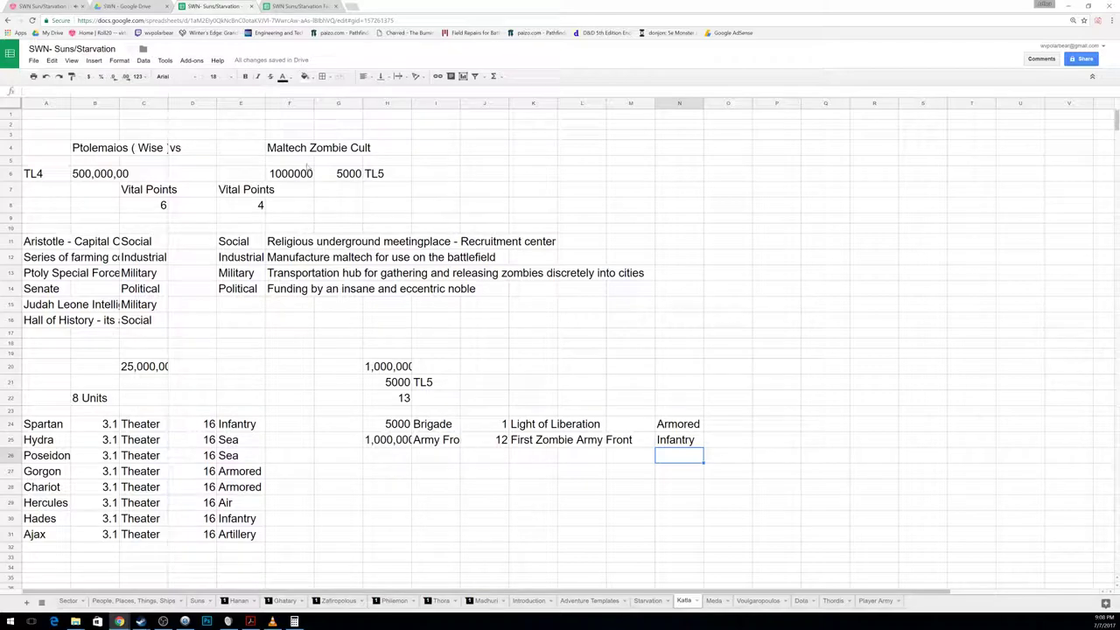
# Step: Check the FactionTracker sheet of the SWN Suns/Starvation Faction spreadsheet, returning to SWN- Suns/Starvation
pyautogui.click(311, 7)
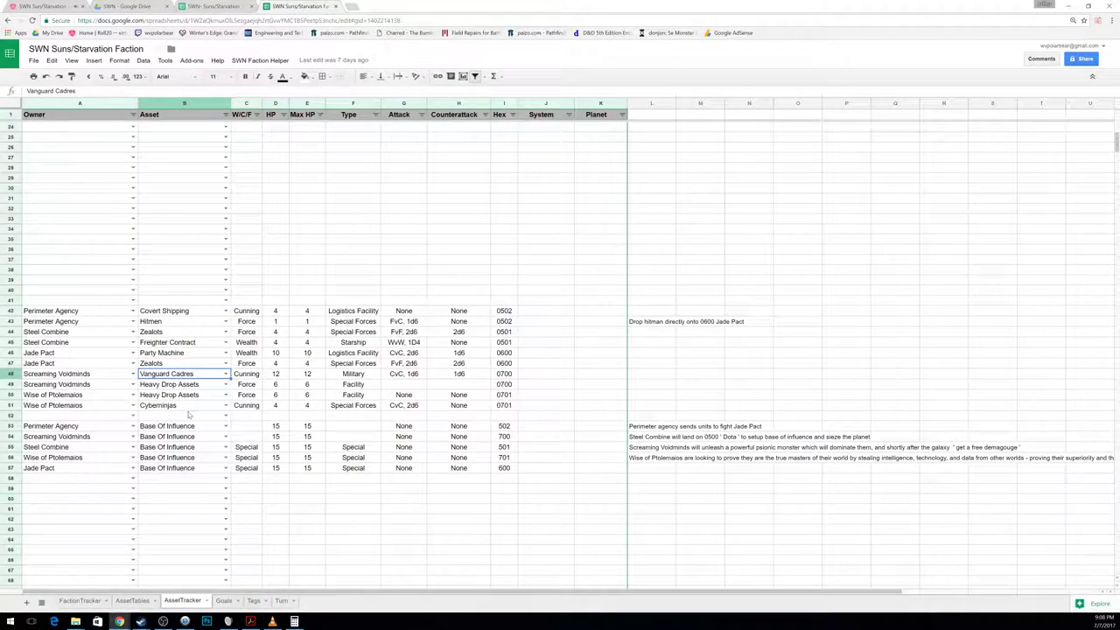
pyautogui.click(87, 601)
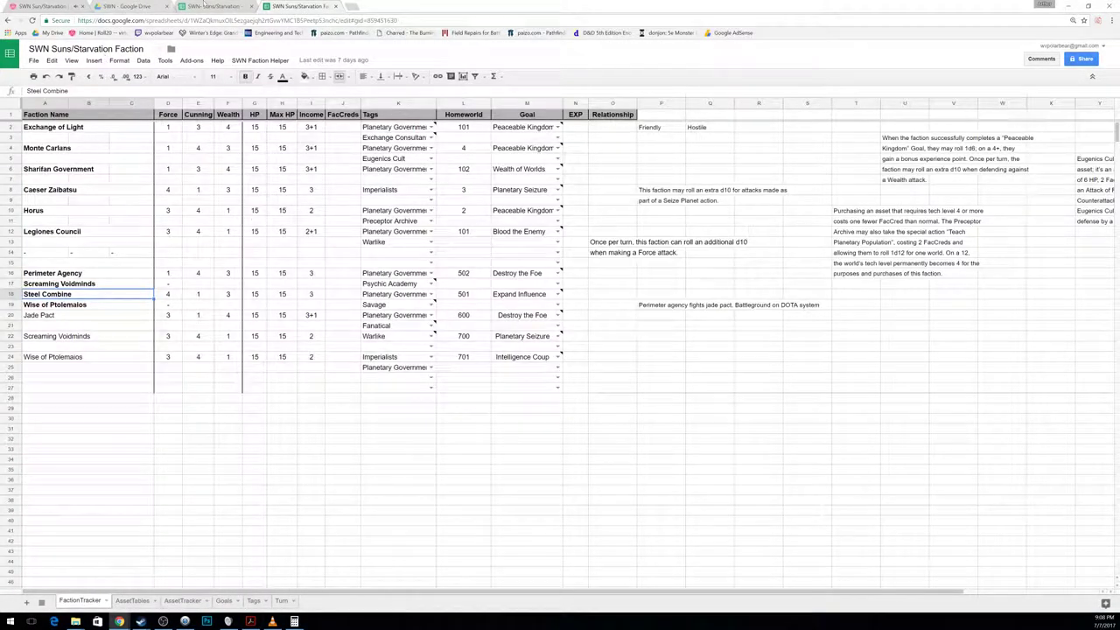
pyautogui.click(206, 5)
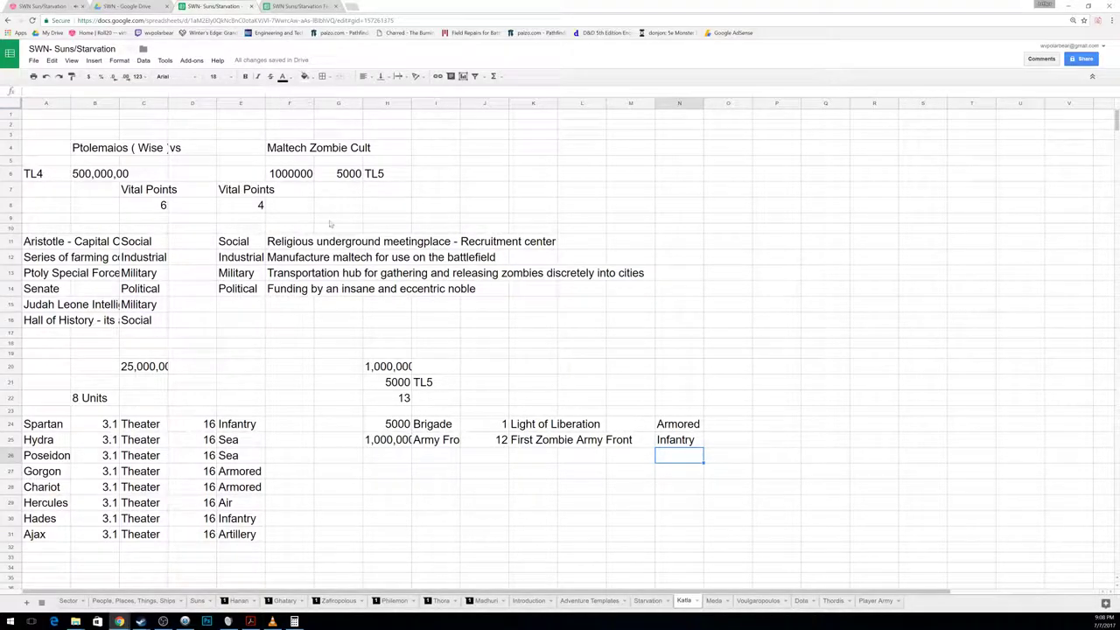
# Step: On the Meda sheet, move the Planetary Government's army block from F22:I30 to start at H22, clearing the original cells
pyautogui.click(713, 602)
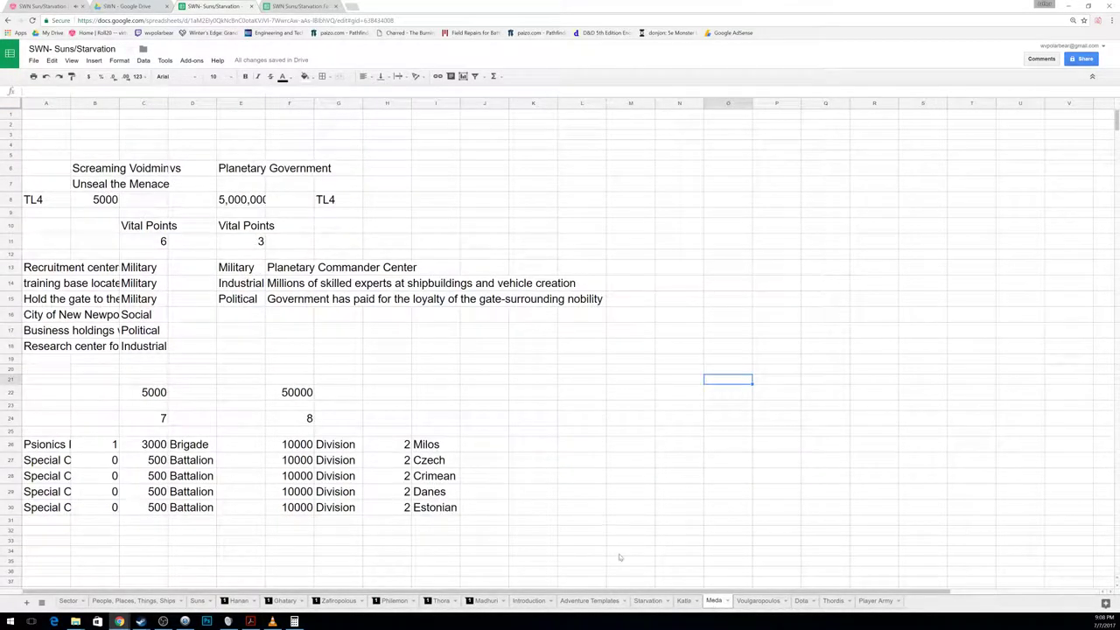
pyautogui.moveTo(303, 395); pyautogui.dragTo(493, 516)
pyautogui.press('Left')
pyautogui.press('Left')
pyautogui.press('Left')
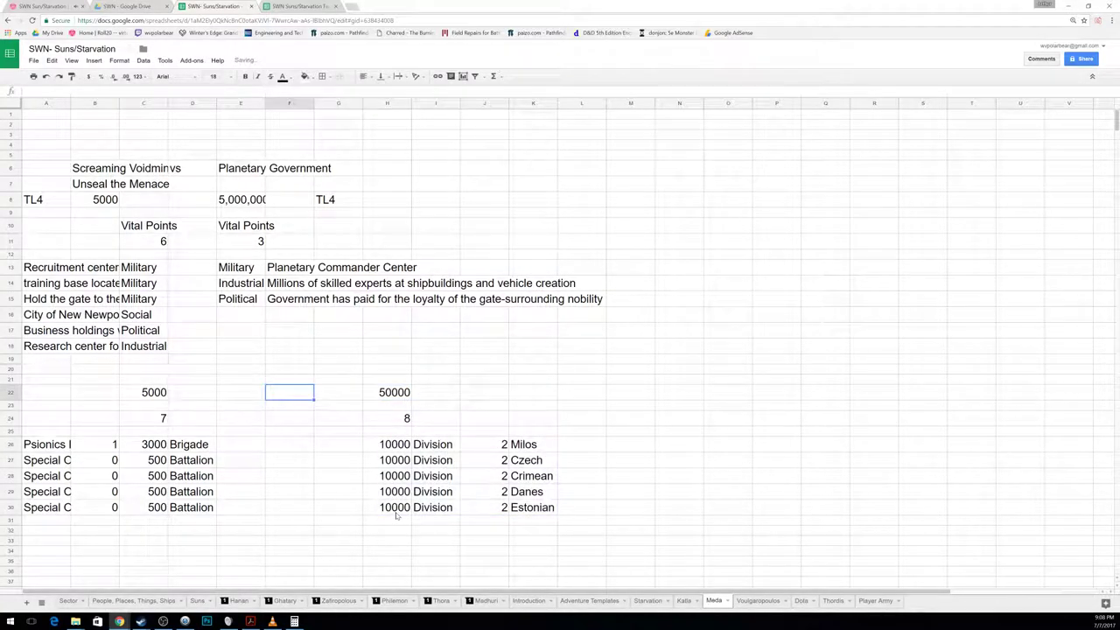
# Step: Enter Infantry for the Screaming Voidminds' Brigade in E26 and Artillery for their first Battalion in E27
pyautogui.press('Down')
pyautogui.press('Down')
pyautogui.press('Down')
pyautogui.press('Down')
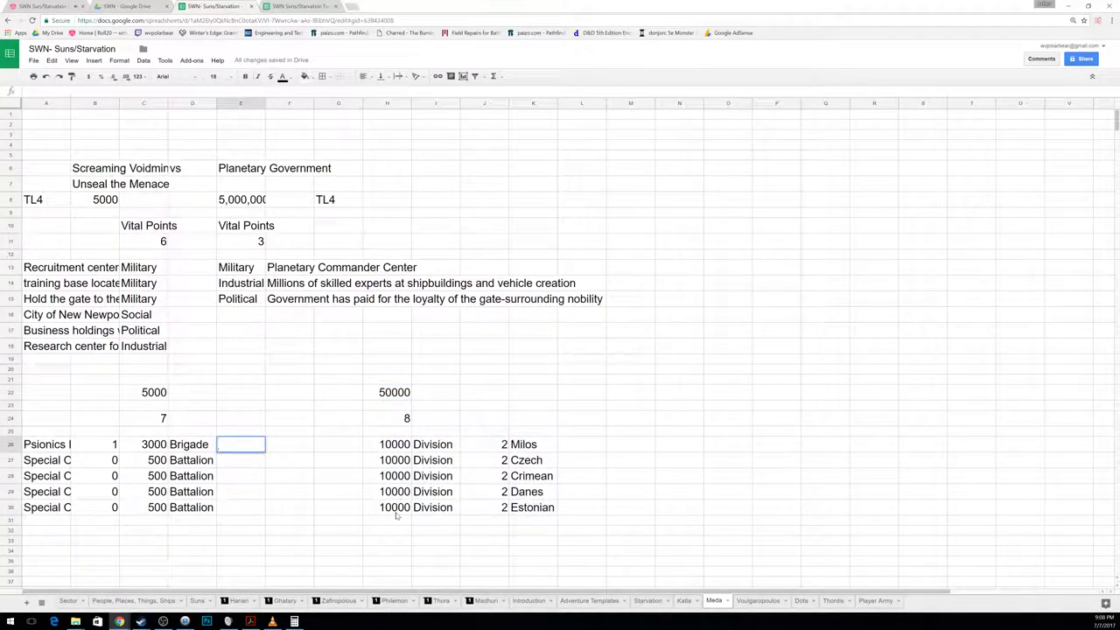
pyautogui.write('Ar')
pyautogui.press('BackSpace')
pyautogui.press('BackSpace')
pyautogui.write('Infantry')
pyautogui.press('Return')
pyautogui.write('Artillery')
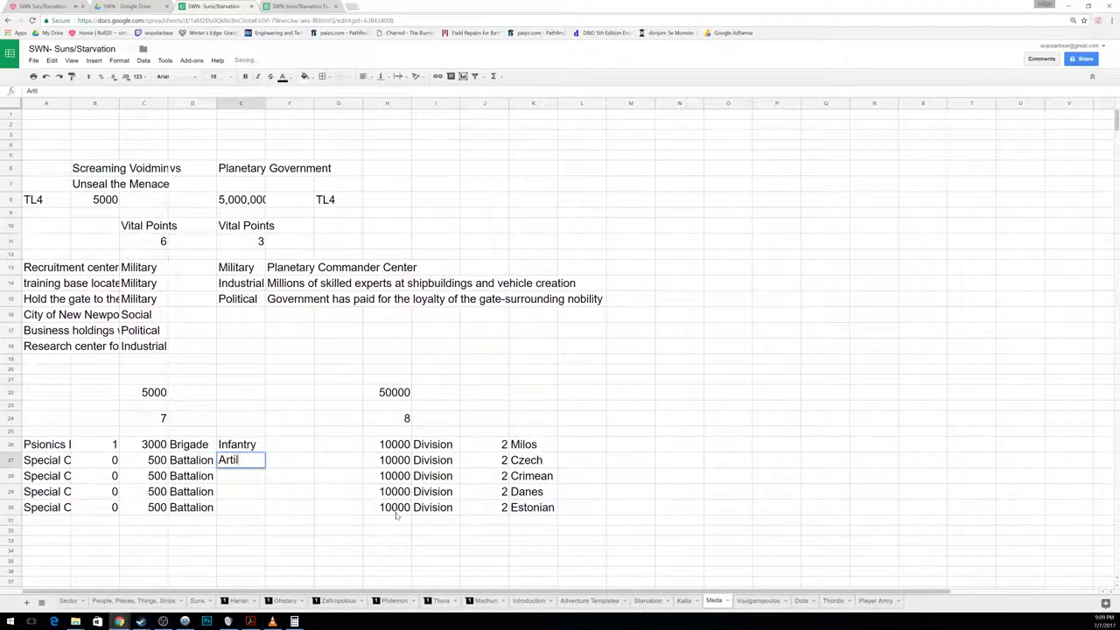
# Step: Enter Air in E28 and Armored in E29:E30 for the Voidminds' remaining Battalions
pyautogui.press('Return')
pyautogui.write('Air')
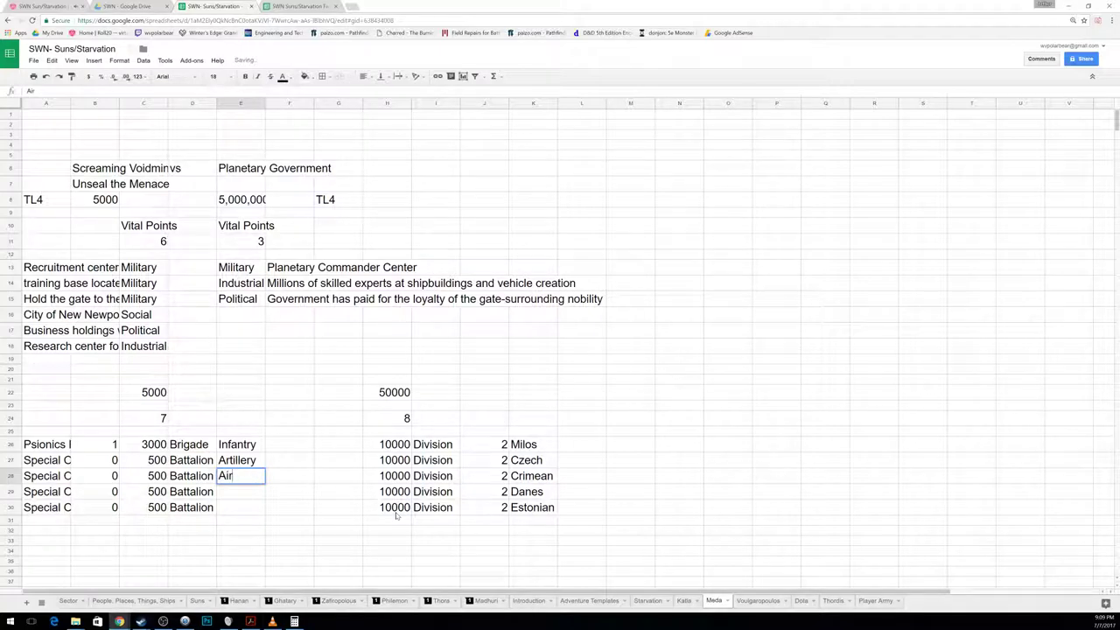
pyautogui.press('Return')
pyautogui.write('Armored')
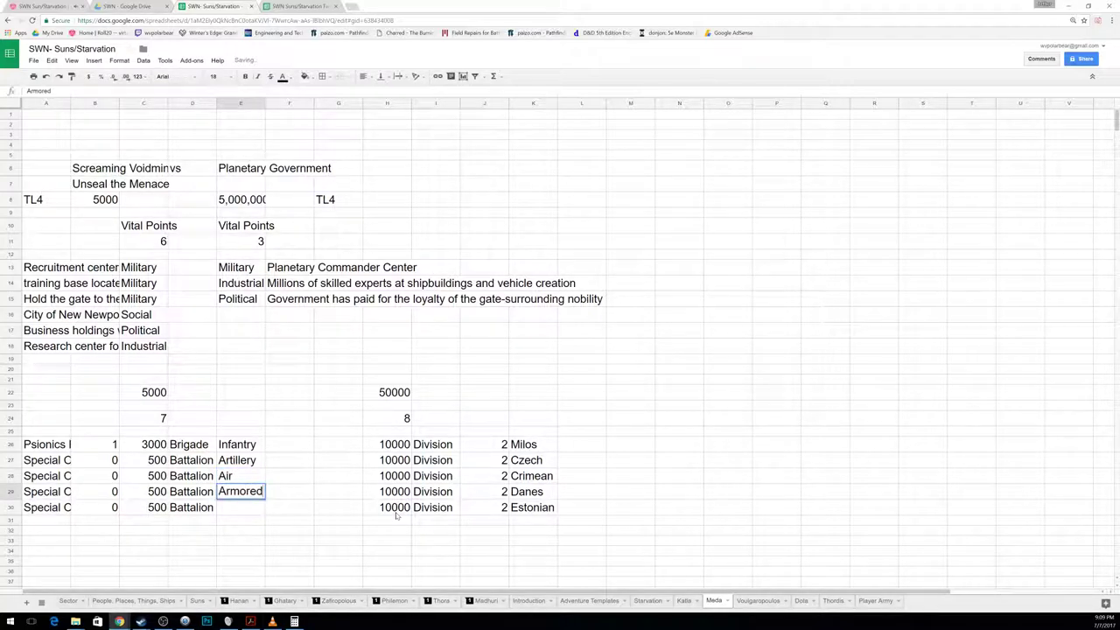
pyautogui.press('Return')
pyautogui.write('Armored')
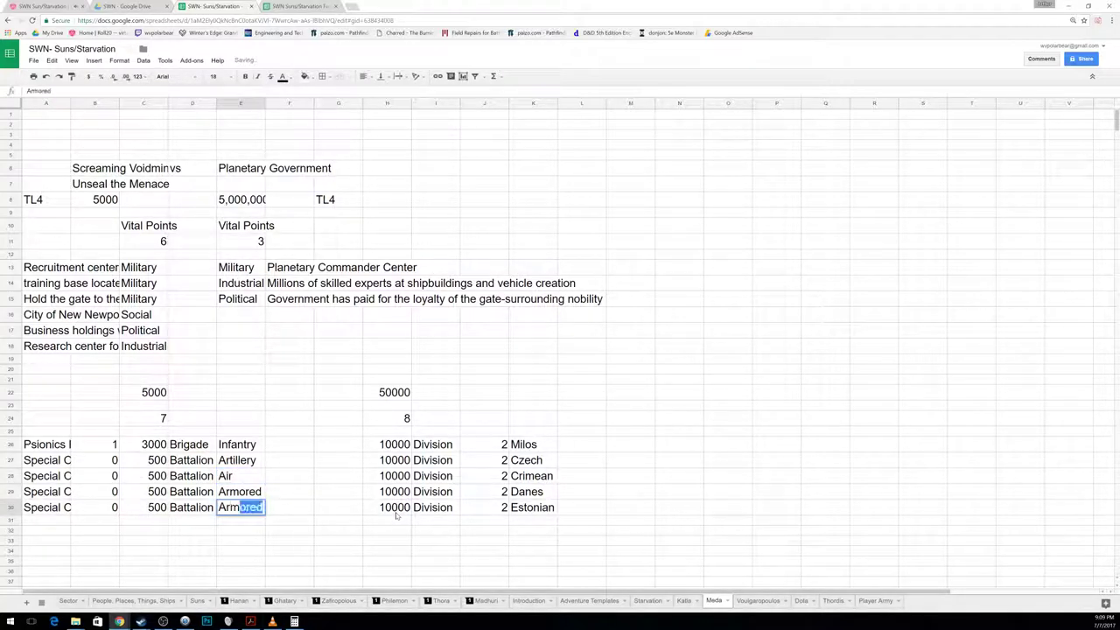
pyautogui.press('Return')
# Step: Enter Infantry for the Milos Division in G26 and Armored for the Czech Division in G27
pyautogui.press('Right')
pyautogui.press('Right')
pyautogui.press('Right')
pyautogui.press('Up')
pyautogui.press('Up')
pyautogui.press('Up')
pyautogui.press('Up')
pyautogui.press('Up')
pyautogui.press('Left')
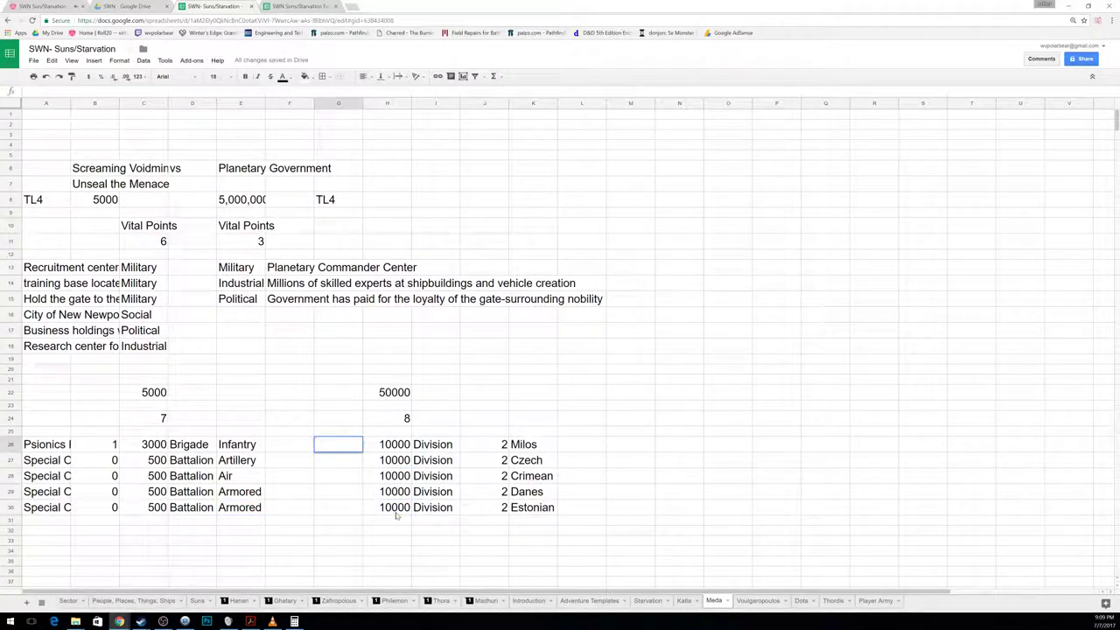
pyautogui.write('A')
pyautogui.press('BackSpace')
pyautogui.write('Infantry')
pyautogui.press('Return')
pyautogui.write('Armored')
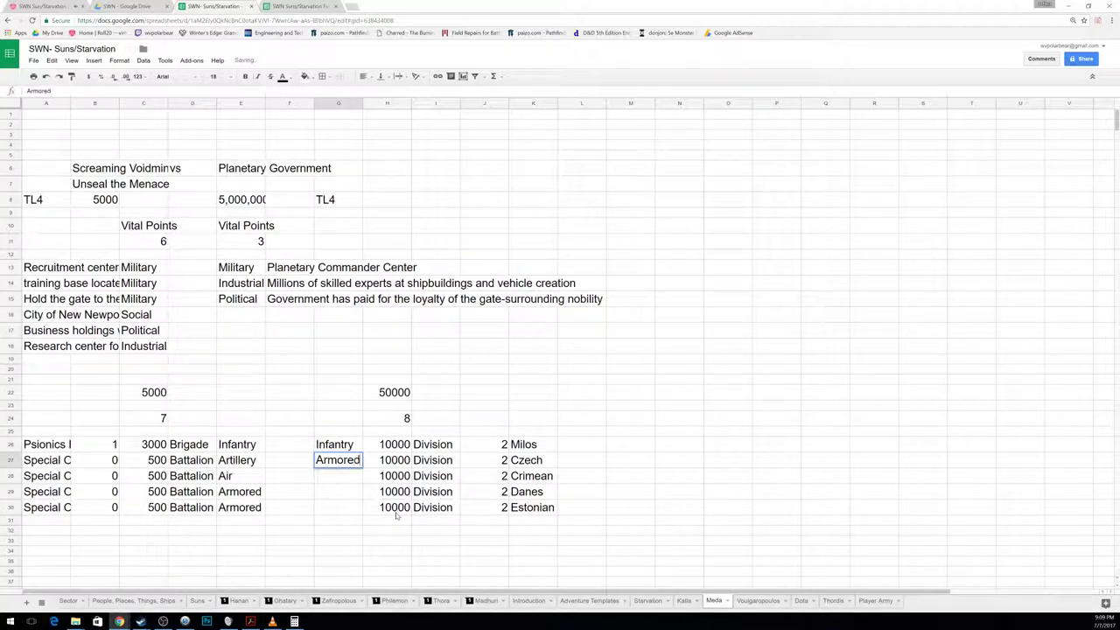
# Step: Enter Air for Crimean, Sea for Danes and Artillery for Estonian in G28:G30
pyautogui.press('Return')
pyautogui.write('Air')
pyautogui.press('Return')
pyautogui.write('Sea')
pyautogui.press('Return')
pyautogui.write('Artillery')
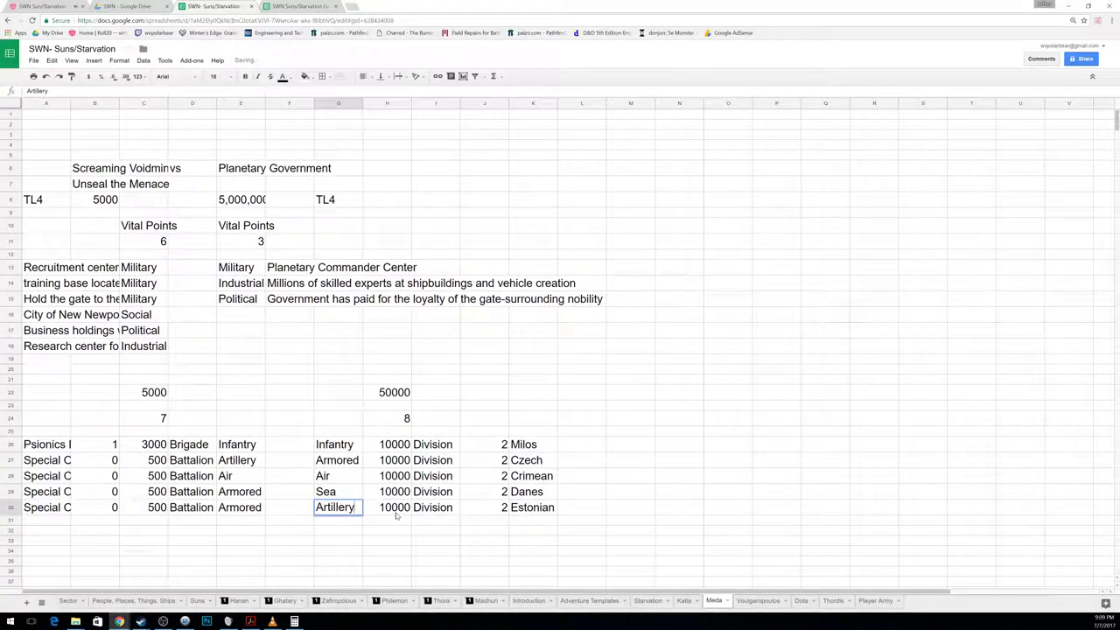
pyautogui.press('Return')
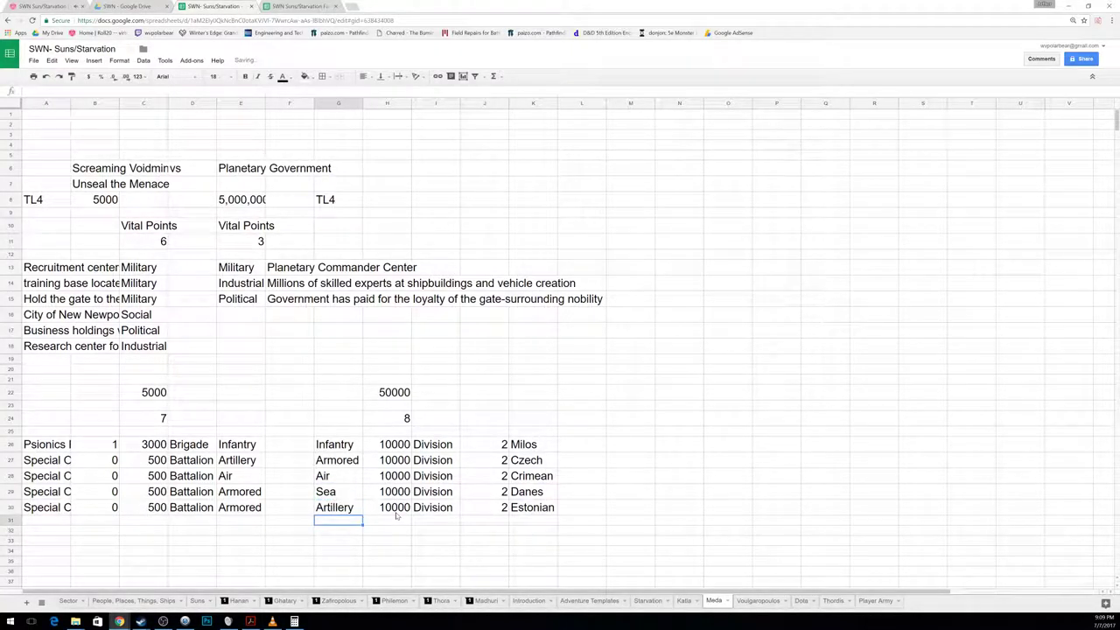
# Step: On the Voulgaropoulos sheet, move the Perimeter Agency's army block from F17:H23 to start at H17
pyautogui.click(758, 600)
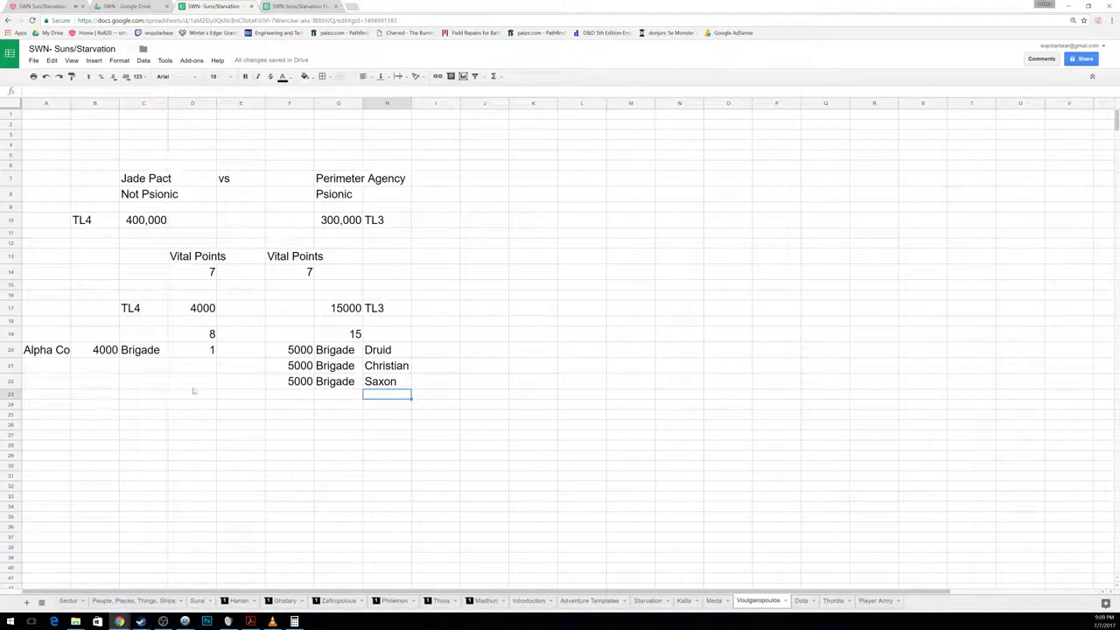
pyautogui.moveTo(301, 312); pyautogui.dragTo(409, 396)
pyautogui.hotkey('ctrl', 'c')
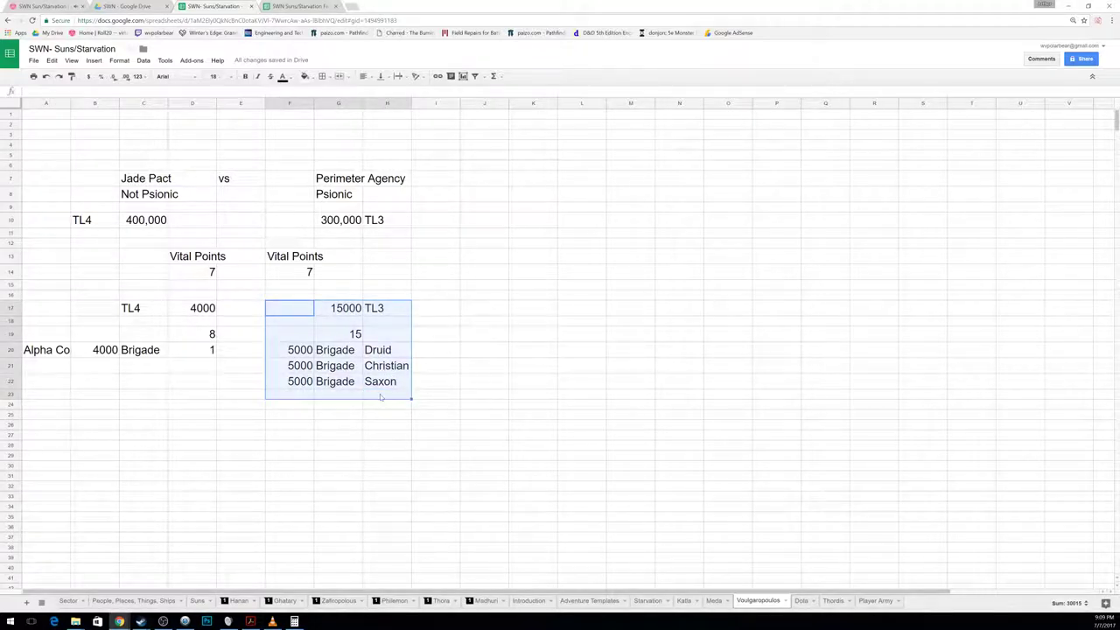
pyautogui.press('Delete')
pyautogui.press('Right')
pyautogui.press('Right')
pyautogui.hotkey('ctrl', 'v')
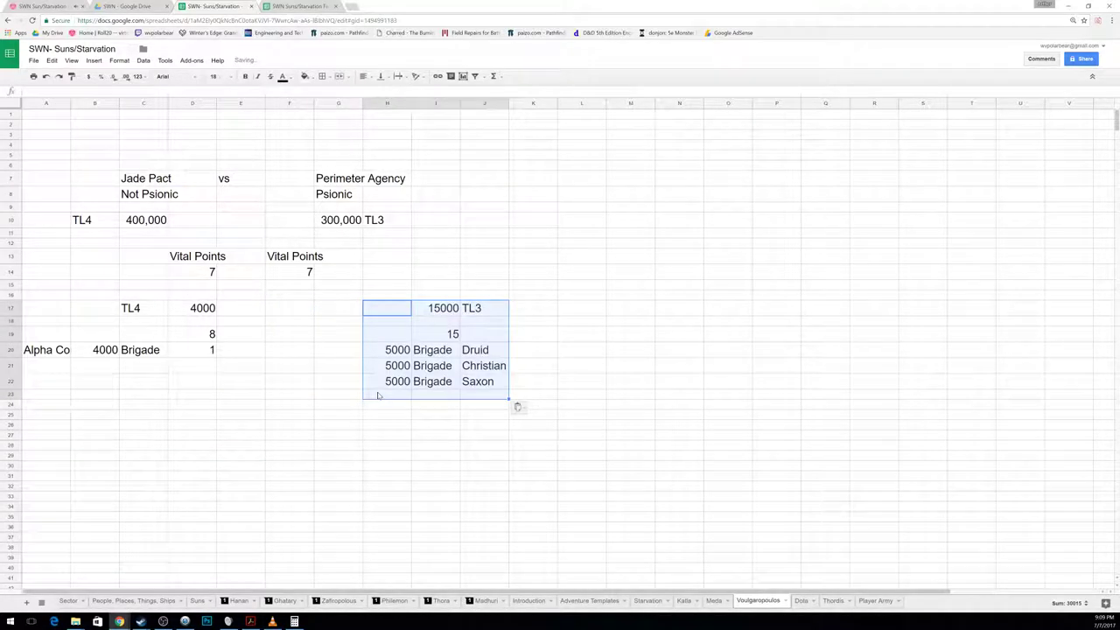
# Step: Enter Infantry as the unit type of the Jade Pact's Brigade in E20
pyautogui.press('Left')
pyautogui.press('Left')
pyautogui.press('Left')
pyautogui.press('Down')
pyautogui.press('Down')
pyautogui.press('Down')
pyautogui.write('Infantry')
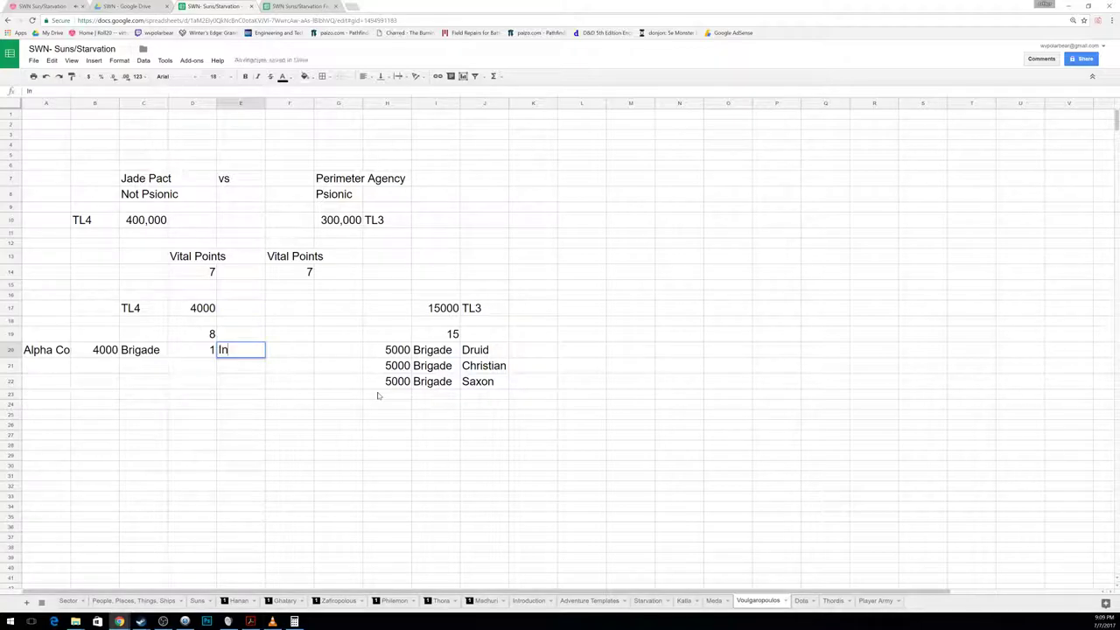
pyautogui.press('Return')
# Step: Enter Infantry for Druid, Air for Christian and Armored for Saxon in K20:K22
pyautogui.press('Right')
pyautogui.press('Right')
pyautogui.press('Right')
pyautogui.press('Right')
pyautogui.press('Right')
pyautogui.press('Right')
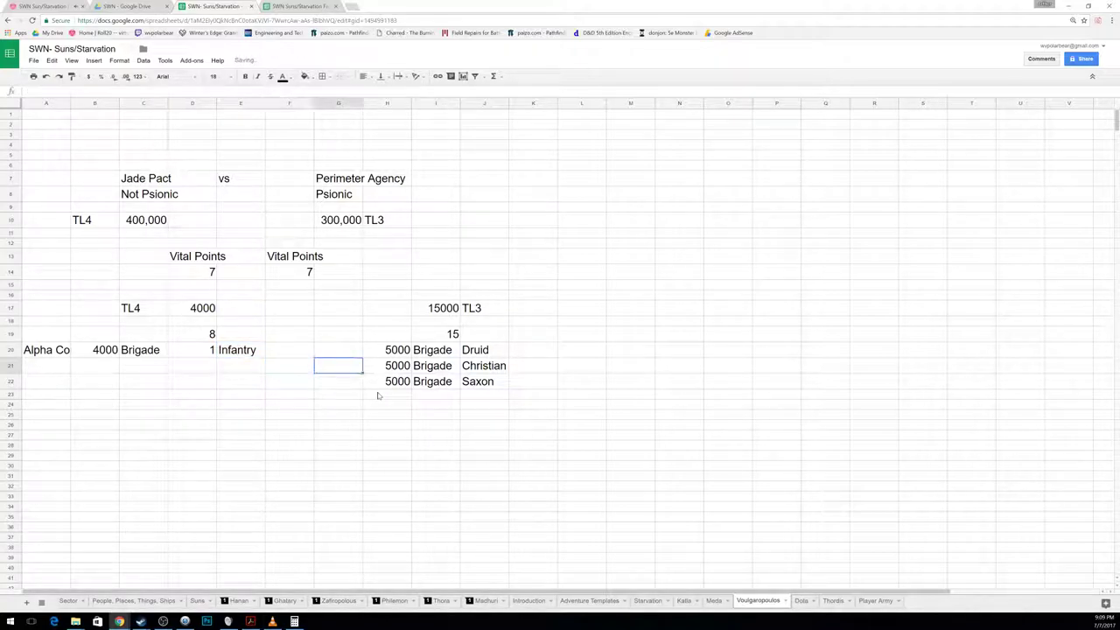
pyautogui.press('Up')
pyautogui.write('Infantry')
pyautogui.press('Return')
pyautogui.write('Air')
pyautogui.press('Return')
pyautogui.press('Return')
pyautogui.write('Armored')
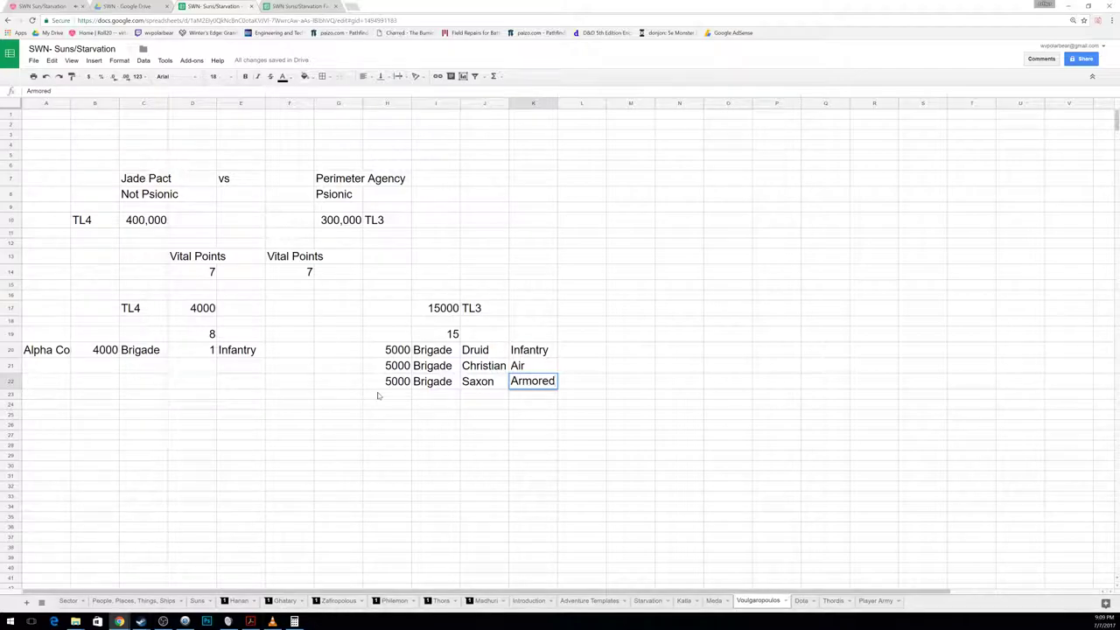
pyautogui.press('Return')
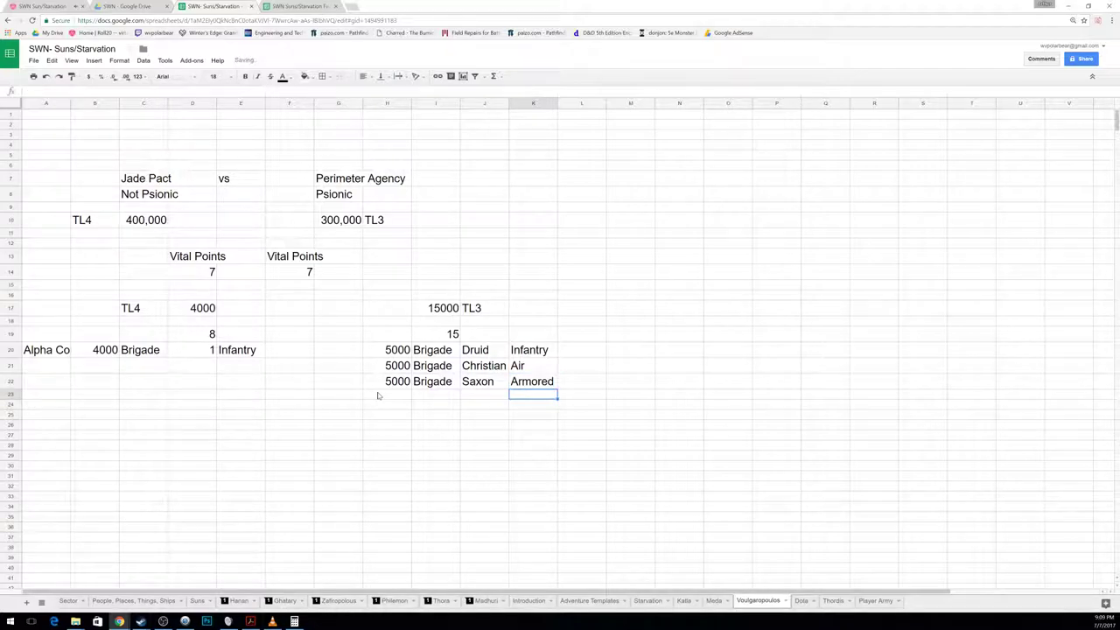
# Step: On the Thordis sheet, move the savage hordes' army block from F23 to start at H23
pyautogui.click(800, 600)
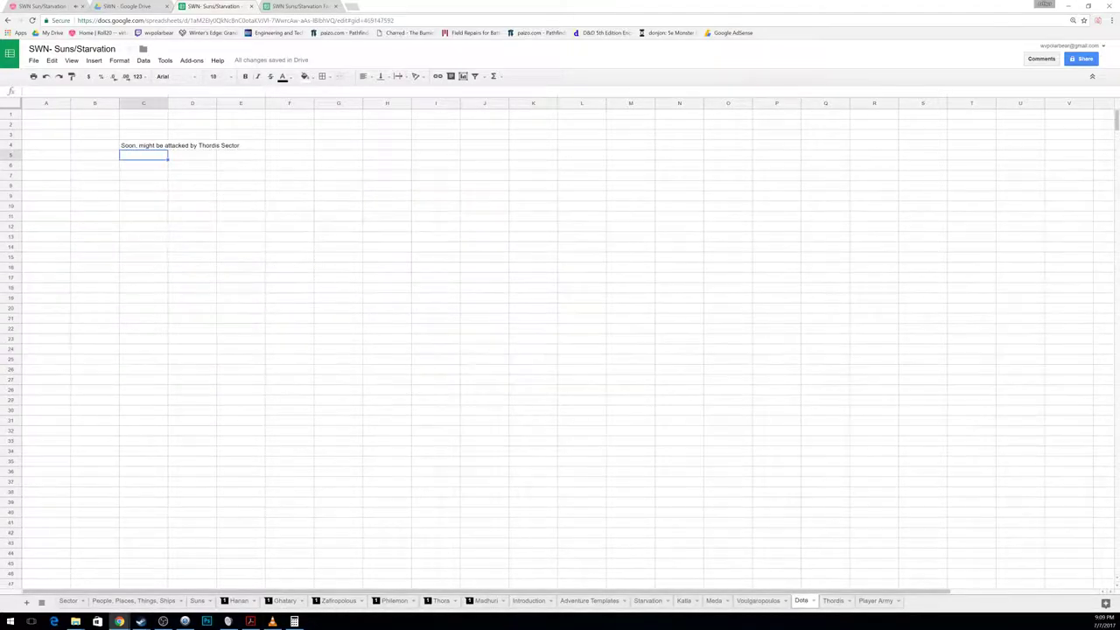
pyautogui.click(832, 600)
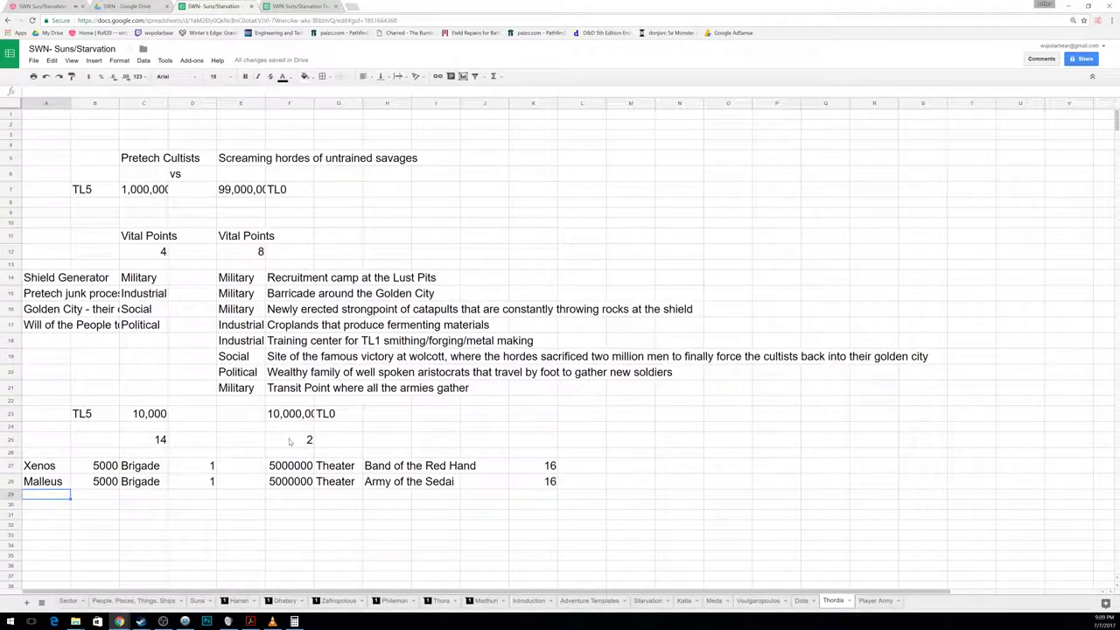
pyautogui.moveTo(290, 415); pyautogui.dragTo(477, 498)
pyautogui.hotkey('ctrl', 'c')
pyautogui.press('Delete')
pyautogui.press('Right')
pyautogui.press('Right')
pyautogui.press('Right')
pyautogui.press('Left')
pyautogui.hotkey('ctrl', 'v')
# Step: Enter Armored as the unit type of Xenos in E27 and Infantry for Malleus in E28
pyautogui.press('Left')
pyautogui.press('Left')
pyautogui.press('Left')
pyautogui.press('Down')
pyautogui.press('Down')
pyautogui.press('Down')
pyautogui.press('Down')
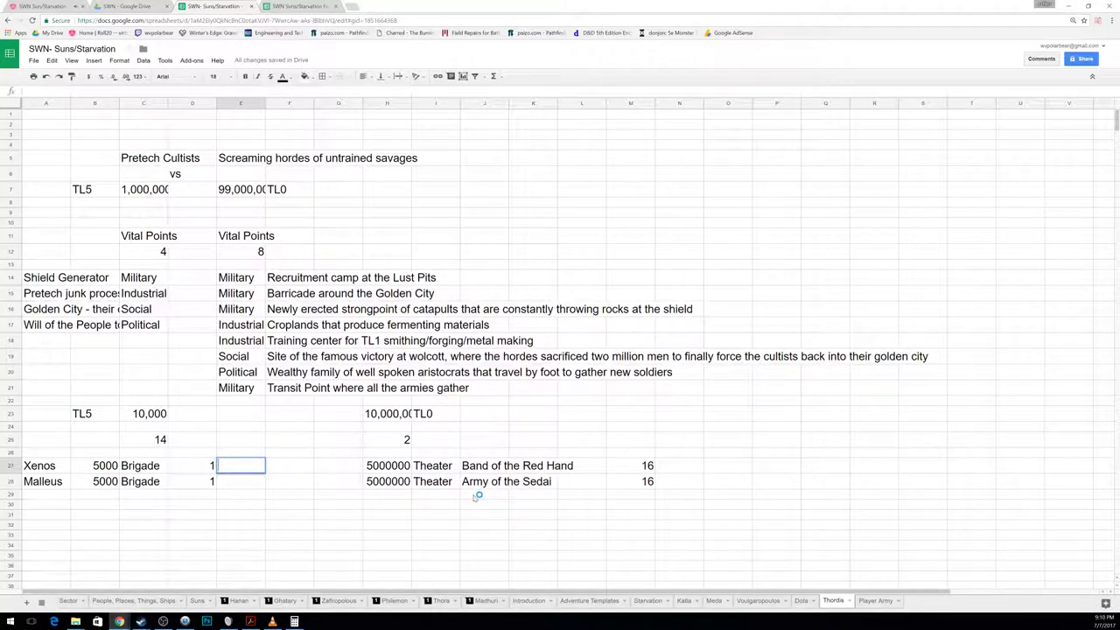
pyautogui.write('Armored')
pyautogui.press('Return')
pyautogui.write('Infantry')
pyautogui.press('Return')
# Step: Enter Infantry for Band of the Red Hand and Army of the Sedai in N27:N28
pyautogui.press('Right')
pyautogui.press('Right')
pyautogui.press('Right')
pyautogui.press('Right')
pyautogui.press('Right')
pyautogui.press('Right')
pyautogui.press('Right')
pyautogui.press('Right')
pyautogui.press('Right')
pyautogui.press('Up')
pyautogui.press('Up')
pyautogui.write('O')
pyautogui.press('BackSpace')
pyautogui.write('Infantry')
pyautogui.press('Return')
pyautogui.write('Infantry')
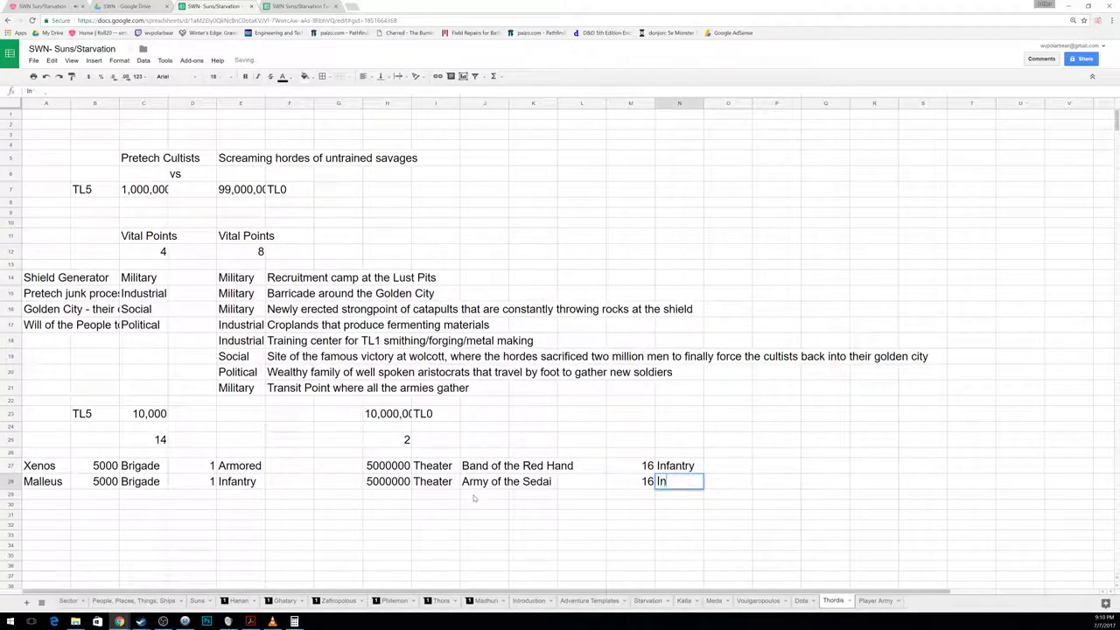
pyautogui.press('Return')
# Step: Change the unit type of Xenos in E27 to Infantry
pyautogui.press('Left')
pyautogui.press('Left')
pyautogui.press('Left')
pyautogui.press('Left')
pyautogui.press('Left')
pyautogui.press('Left')
pyautogui.press('Left')
pyautogui.press('Left')
pyautogui.press('Left')
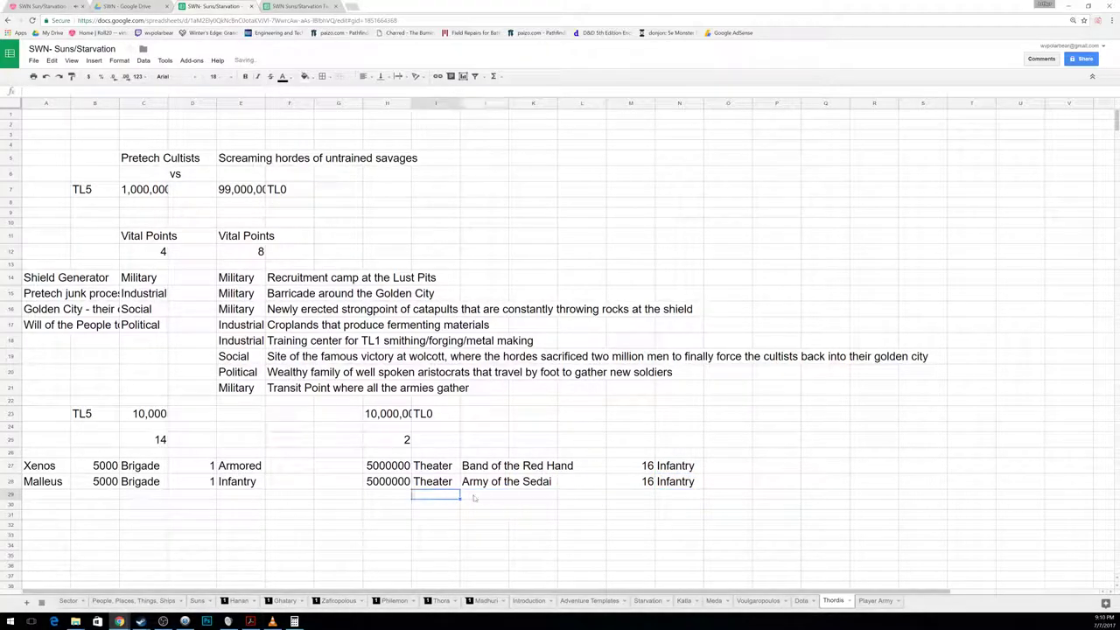
pyautogui.press('Up')
pyautogui.press('Up')
pyautogui.press('Return')
pyautogui.write('In')
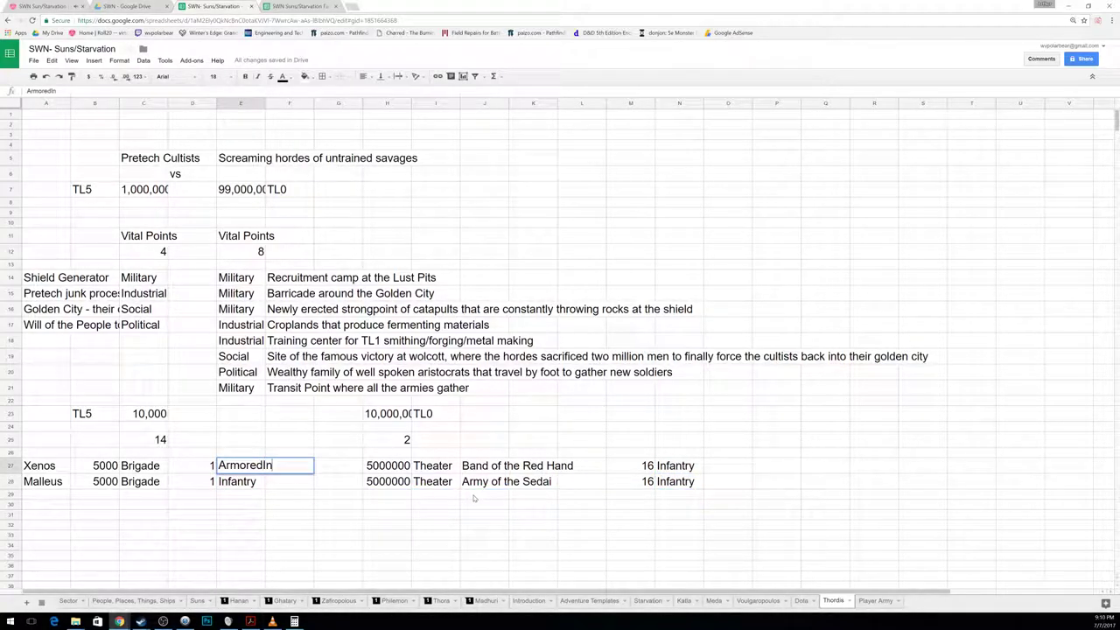
pyautogui.press('BackSpace')
pyautogui.press('BackSpace')
pyautogui.press('BackSpace')
pyautogui.press('BackSpace')
pyautogui.press('BackSpace')
pyautogui.press('BackSpace')
pyautogui.press('BackSpace')
pyautogui.press('BackSpace')
pyautogui.write('Infantry')
pyautogui.press('Return')
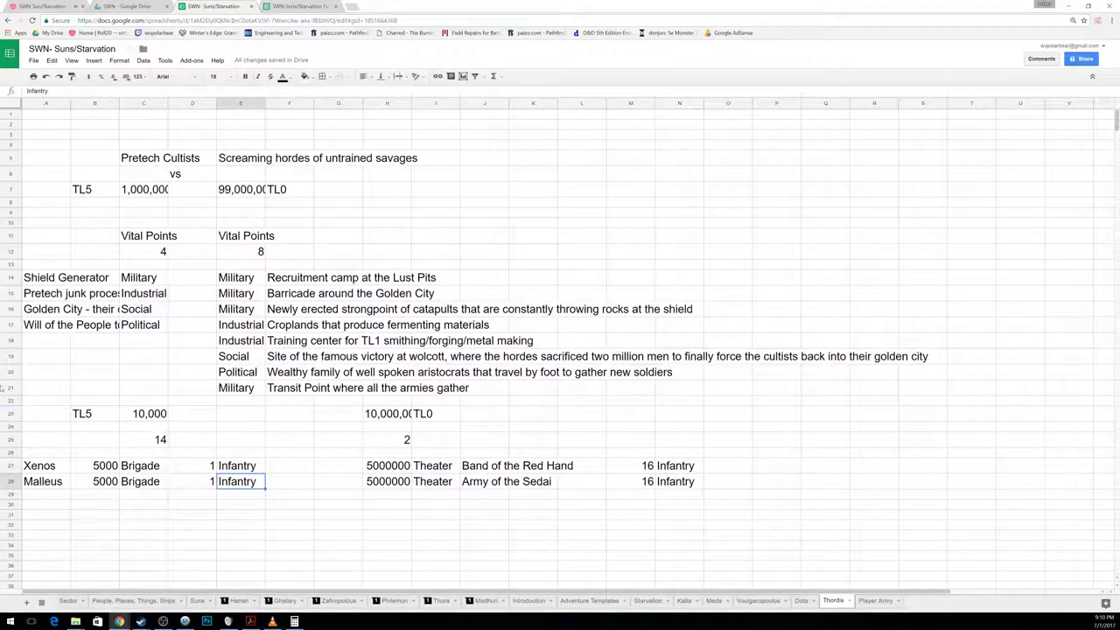
# Step: On the Player Army sheet, paste the rulebook's field squad passage at K4 and the military background rank passage at K20
pyautogui.click(251, 621)
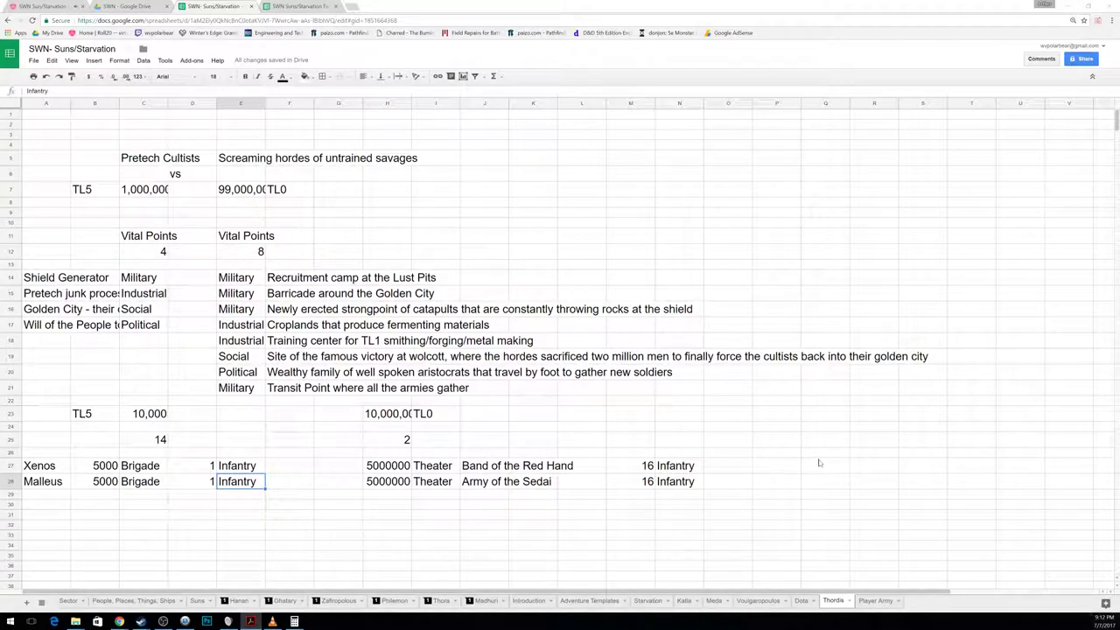
pyautogui.click(875, 600)
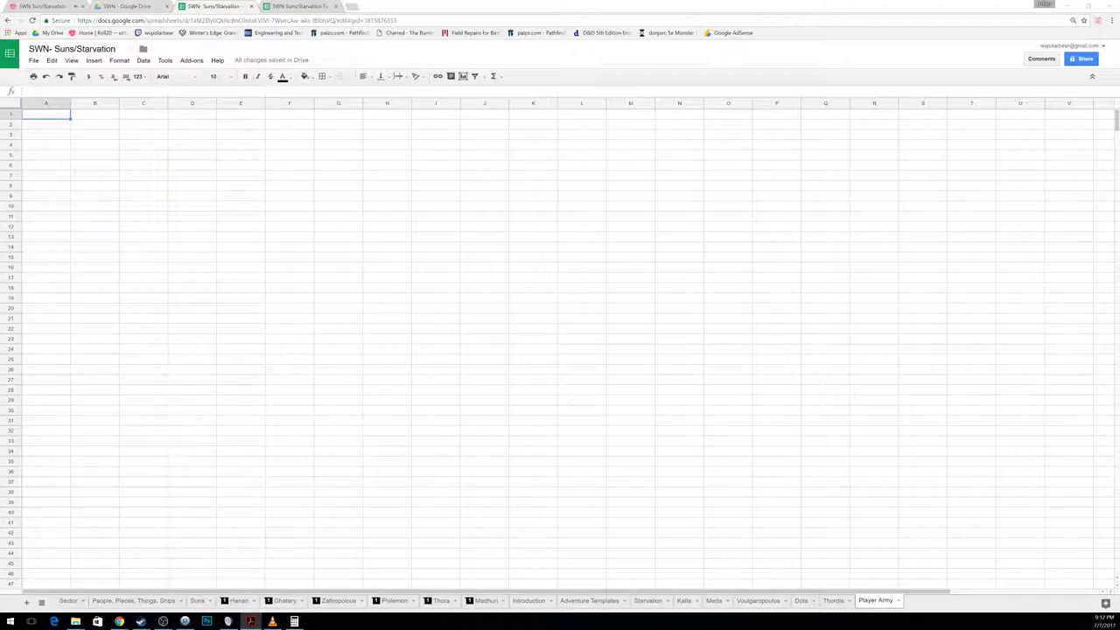
pyautogui.click(517, 147)
pyautogui.hotkey('ctrl', 'v')
pyautogui.click(303, 274)
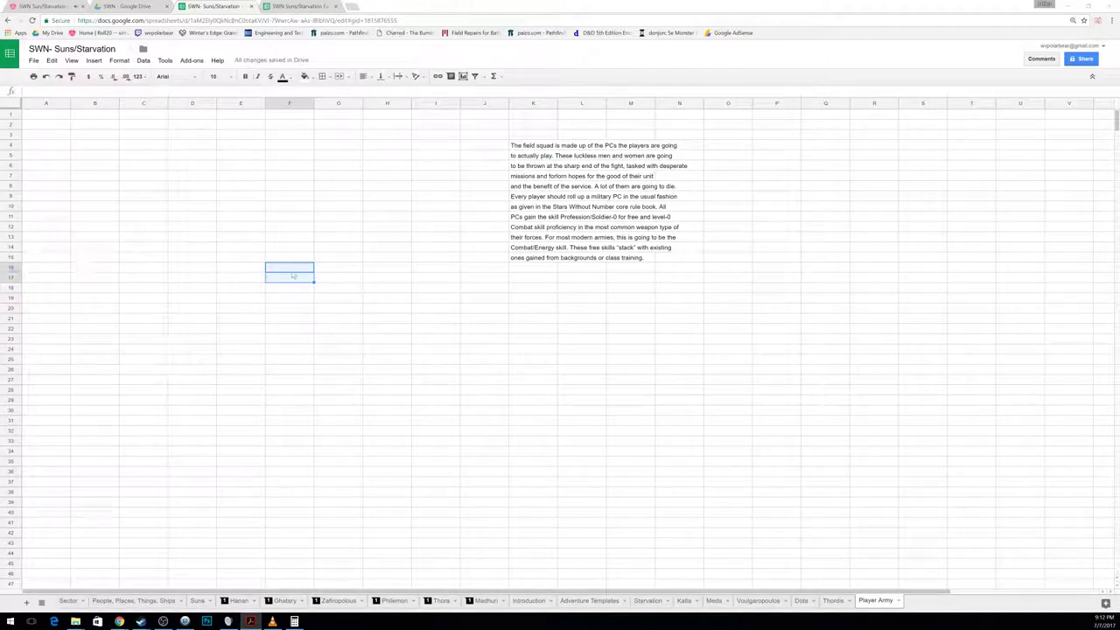
pyautogui.click(525, 311)
pyautogui.hotkey('ctrl', 'v')
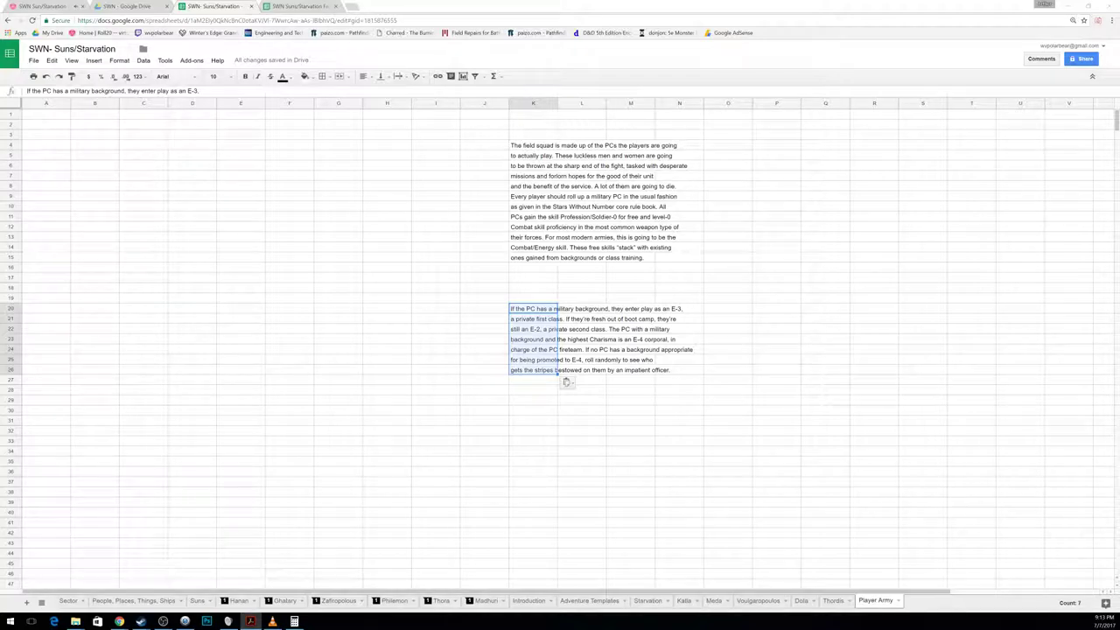
# Step: On the sheet with the Maltech Zombie Cult, enter 16 for First Zombie Army Front in O25
pyautogui.click(688, 601)
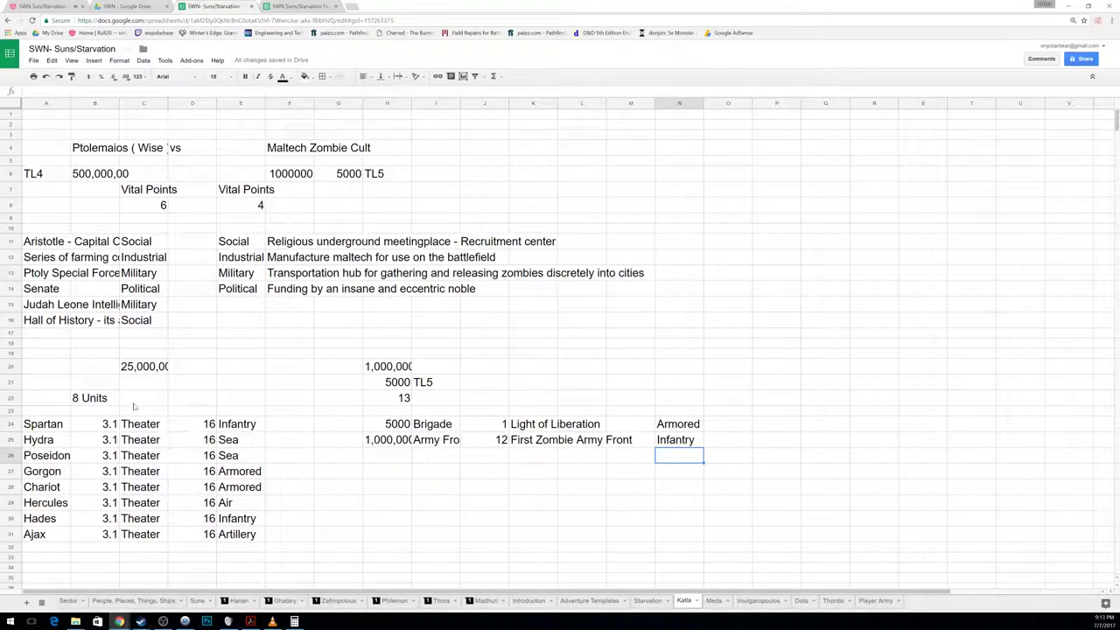
pyautogui.click(90, 400)
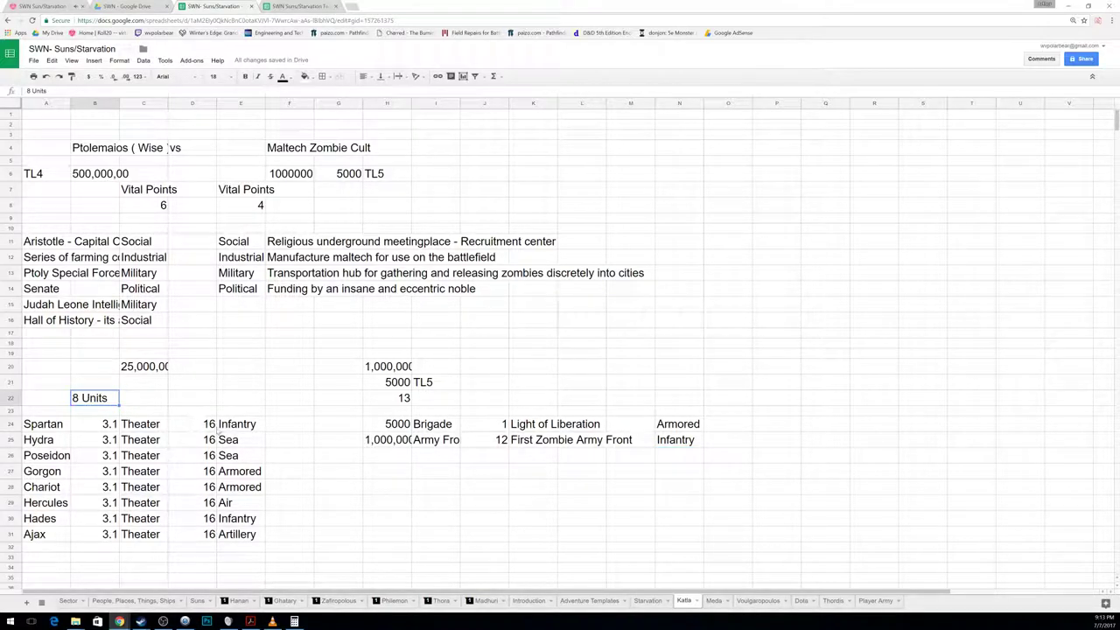
pyautogui.moveTo(210, 426); pyautogui.dragTo(212, 535)
pyautogui.click(336, 490)
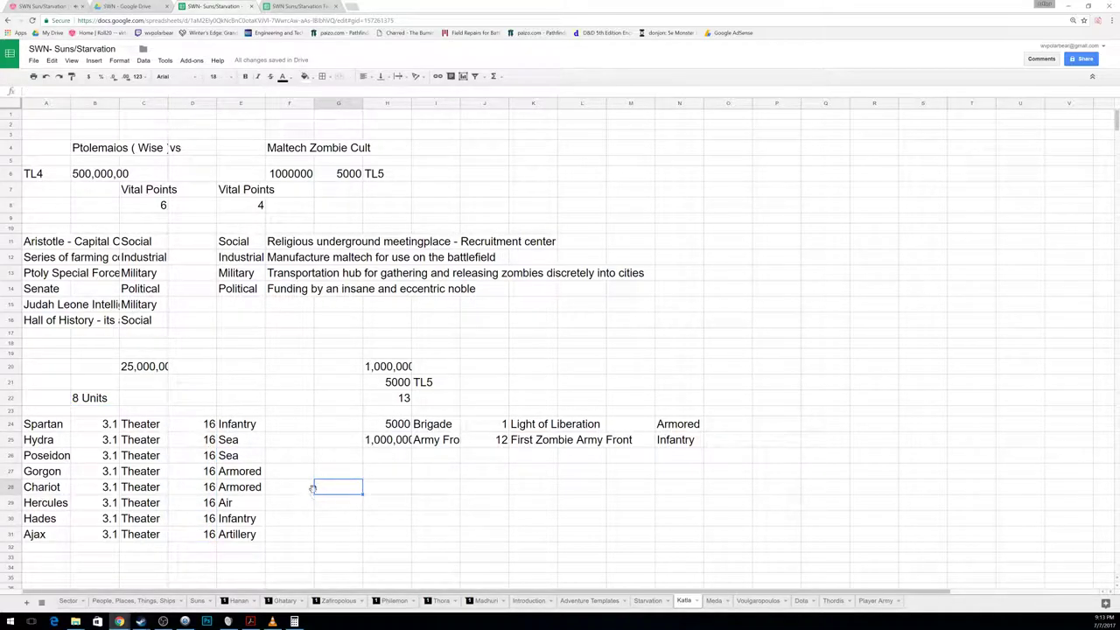
pyautogui.click(387, 442)
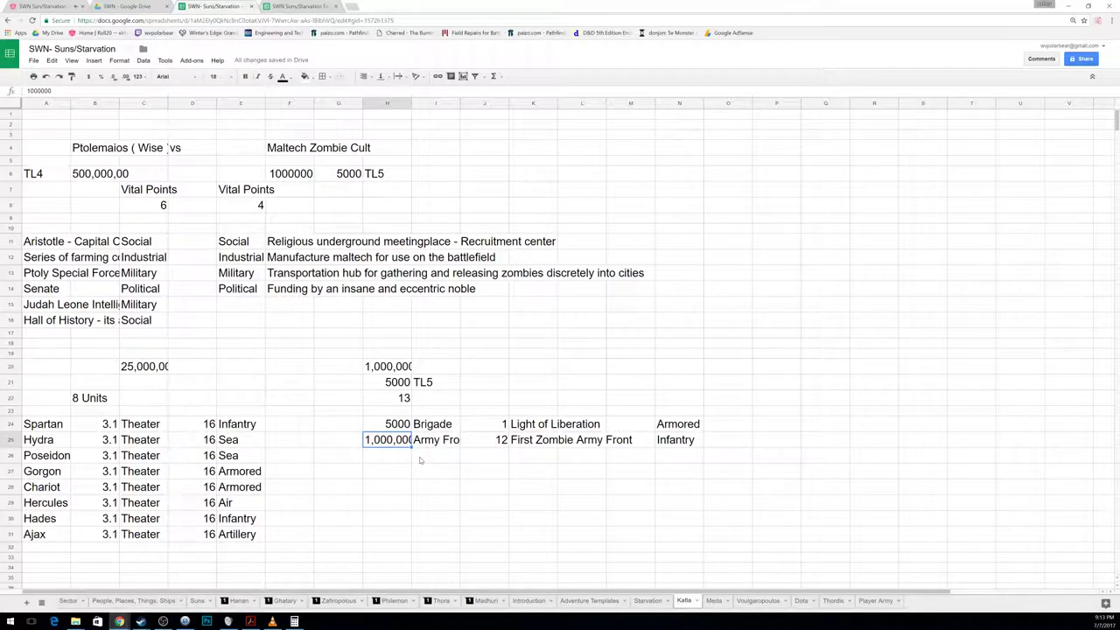
pyautogui.click(481, 441)
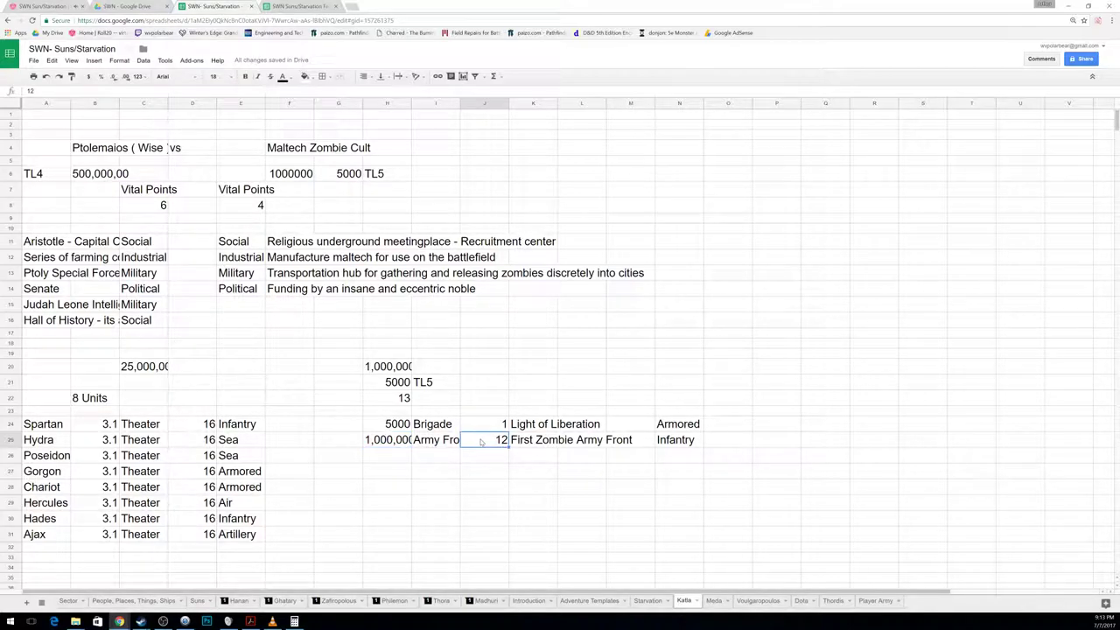
pyautogui.press('Right')
pyautogui.press('Right')
pyautogui.press('Right')
pyautogui.press('Right')
pyautogui.press('Right')
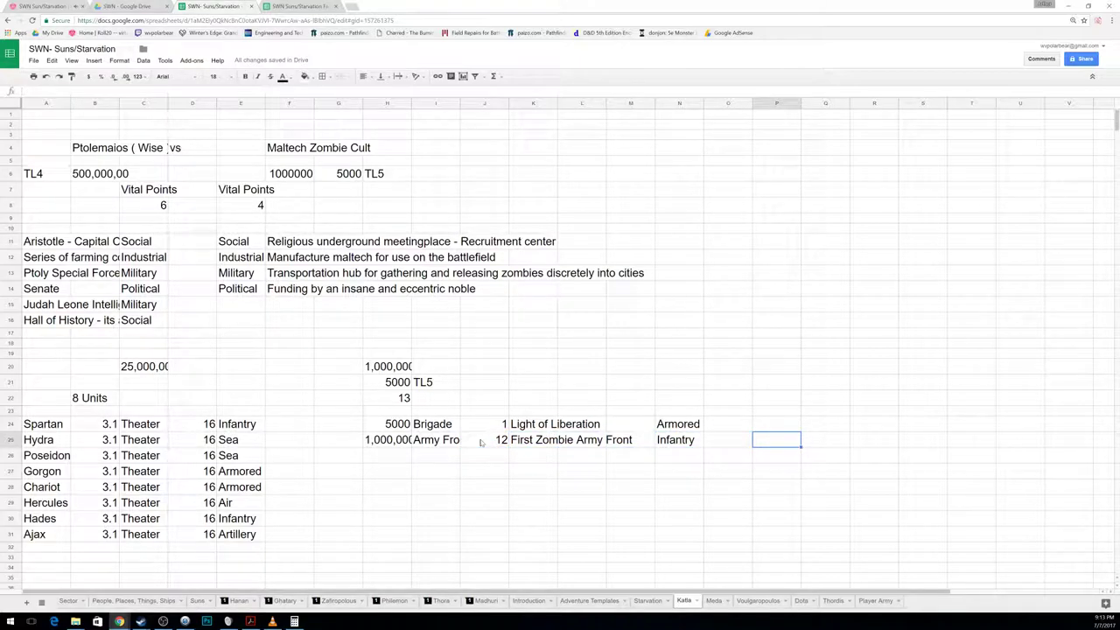
pyautogui.write('16')
pyautogui.press('Return')
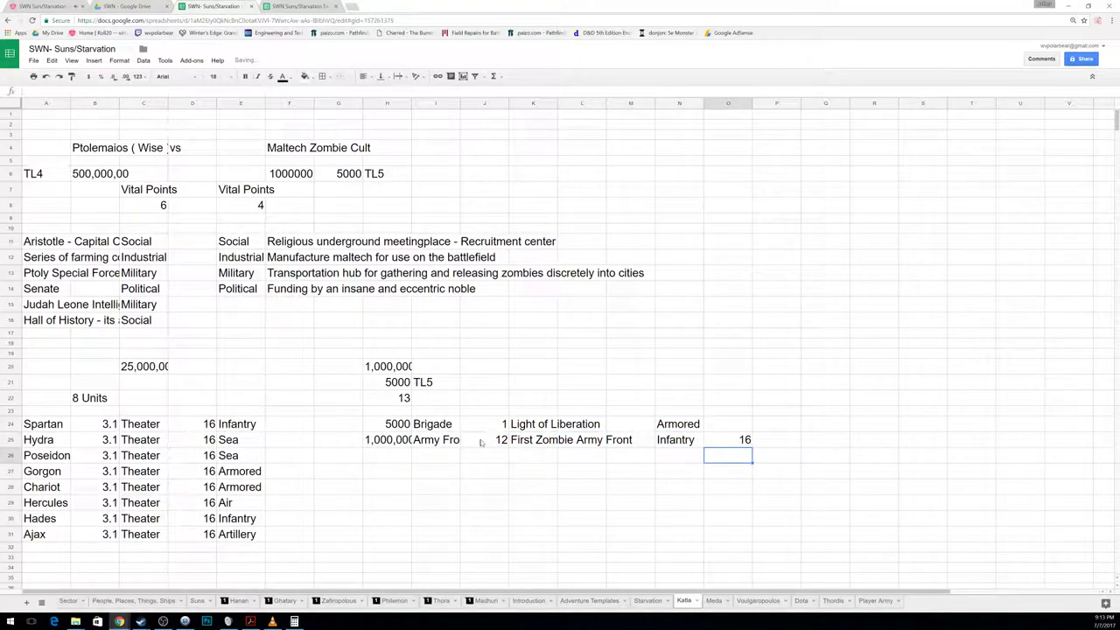
# Step: Enter 8 for Light of Liberation in O24
pyautogui.press('Up')
pyautogui.press('Up')
pyautogui.write('8')
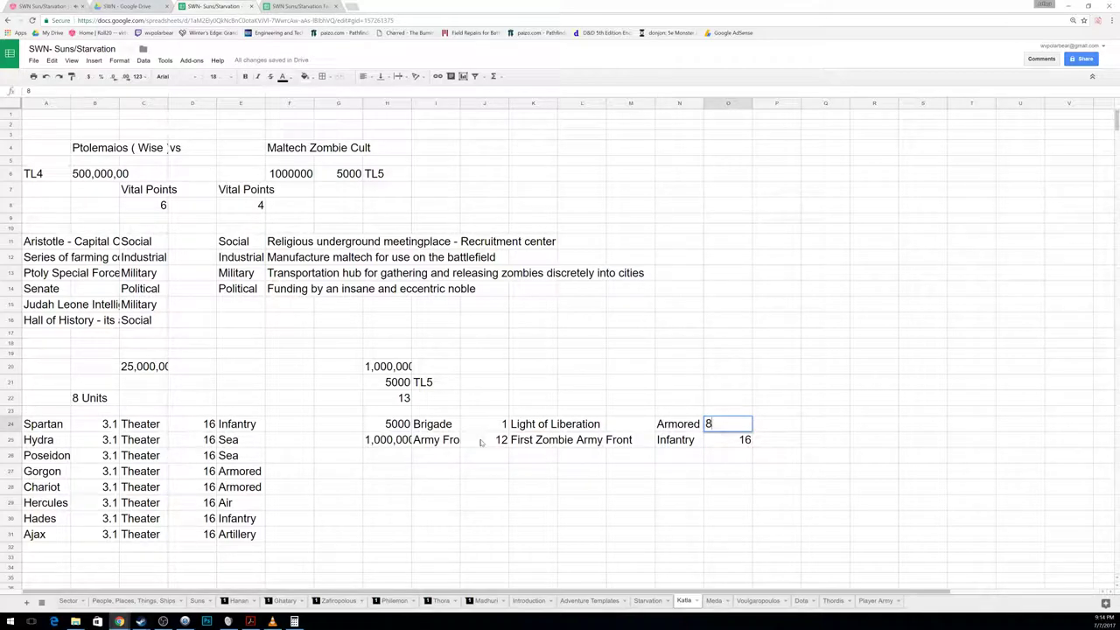
pyautogui.press('Return')
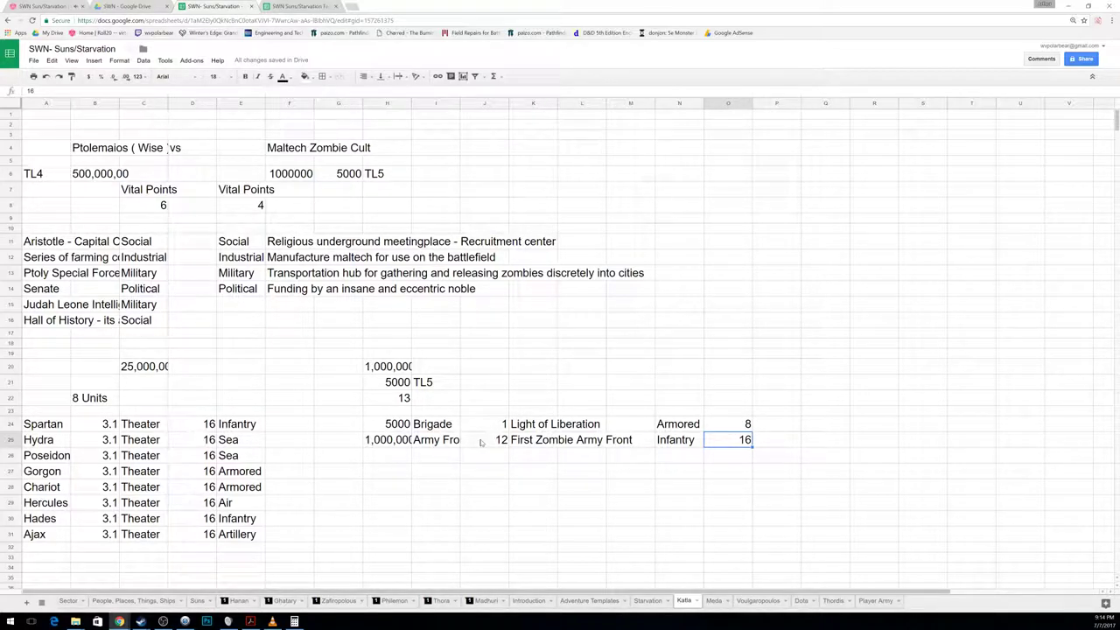
# Step: On the Meda sheet, enter 3 for the Psionics Infantry Brigade in F26
pyautogui.click(714, 601)
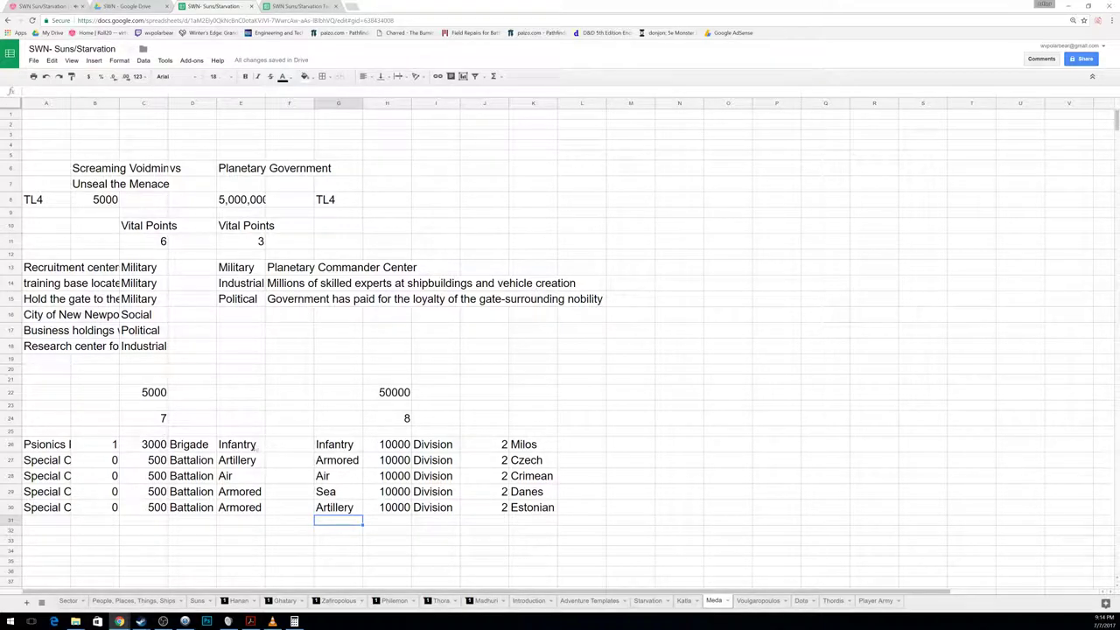
pyautogui.click(112, 447)
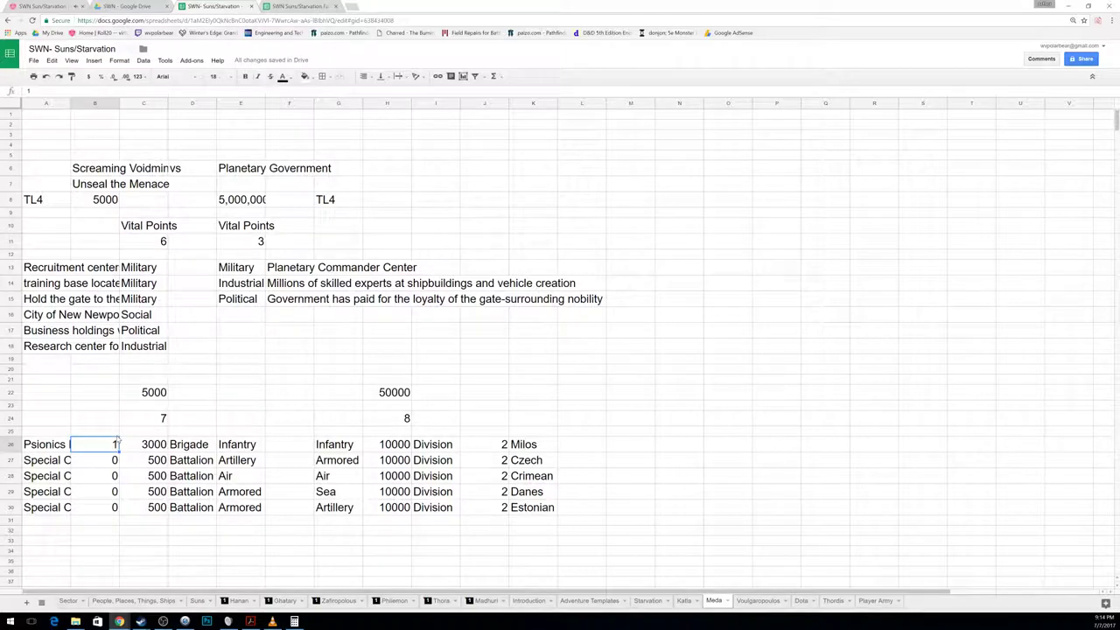
pyautogui.click(289, 446)
pyautogui.write('3')
pyautogui.press('Right')
# Step: Enter 5 for the Planetary Government's Milos Division in L26
pyautogui.press('Right')
pyautogui.press('Right')
pyautogui.press('Right')
pyautogui.press('Right')
pyautogui.press('Right')
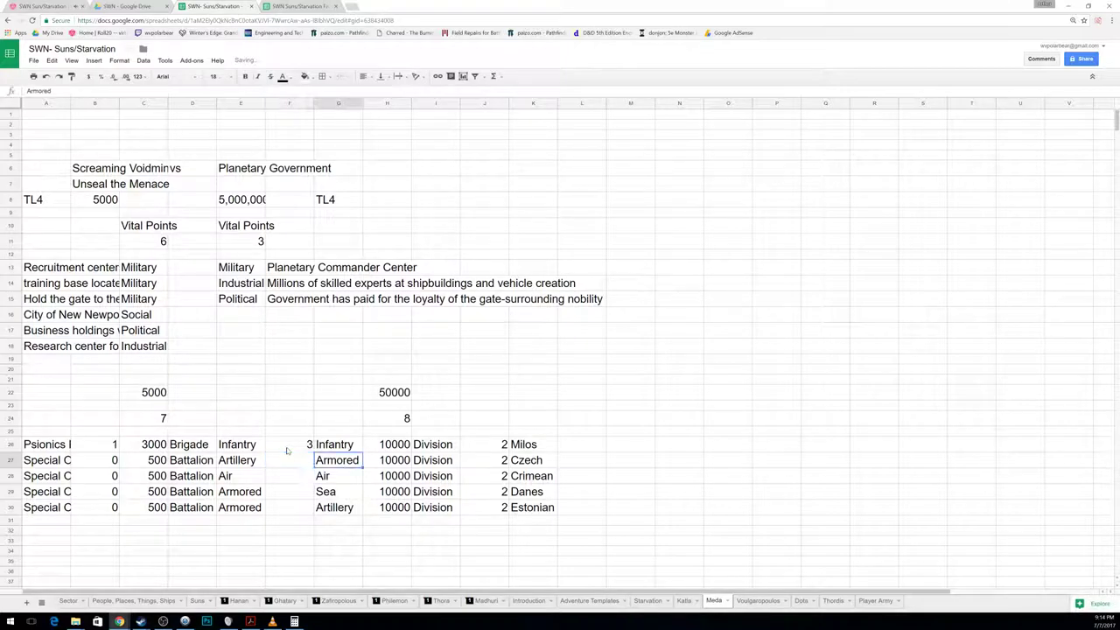
pyautogui.press('Up')
pyautogui.press('Left')
pyautogui.press('Left')
pyautogui.press('Left')
pyautogui.press('Left')
pyautogui.press('Down')
pyautogui.press('Down')
pyautogui.press('Down')
pyautogui.press('Down')
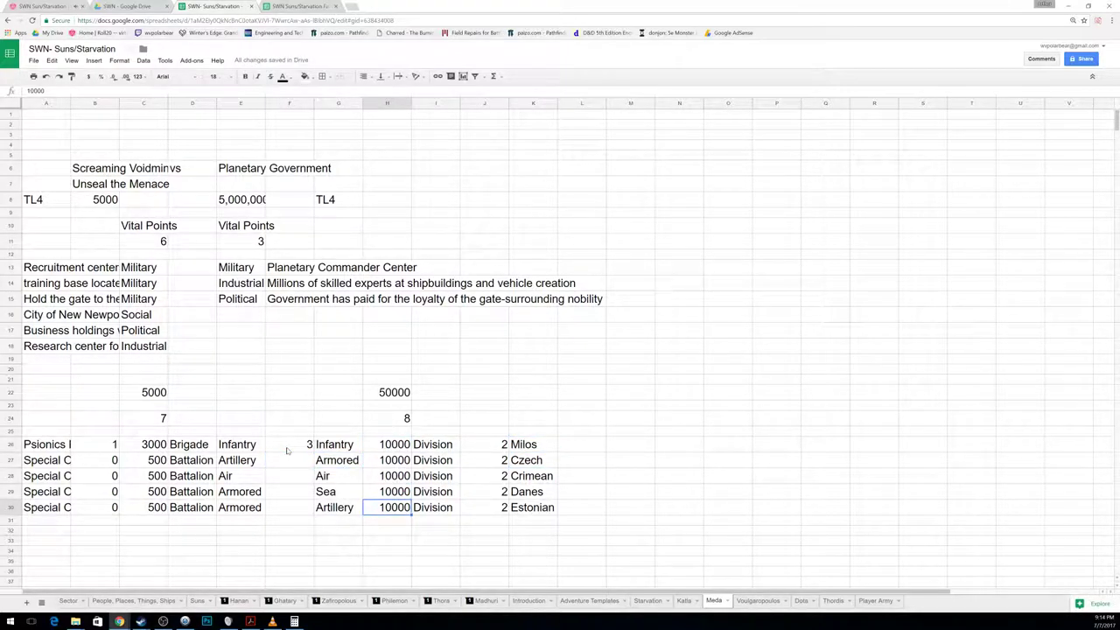
pyautogui.press('Right')
pyautogui.press('Right')
pyautogui.press('Right')
pyautogui.press('Right')
pyautogui.press('Up')
pyautogui.press('Up')
pyautogui.press('Up')
pyautogui.press('Up')
pyautogui.write('5')
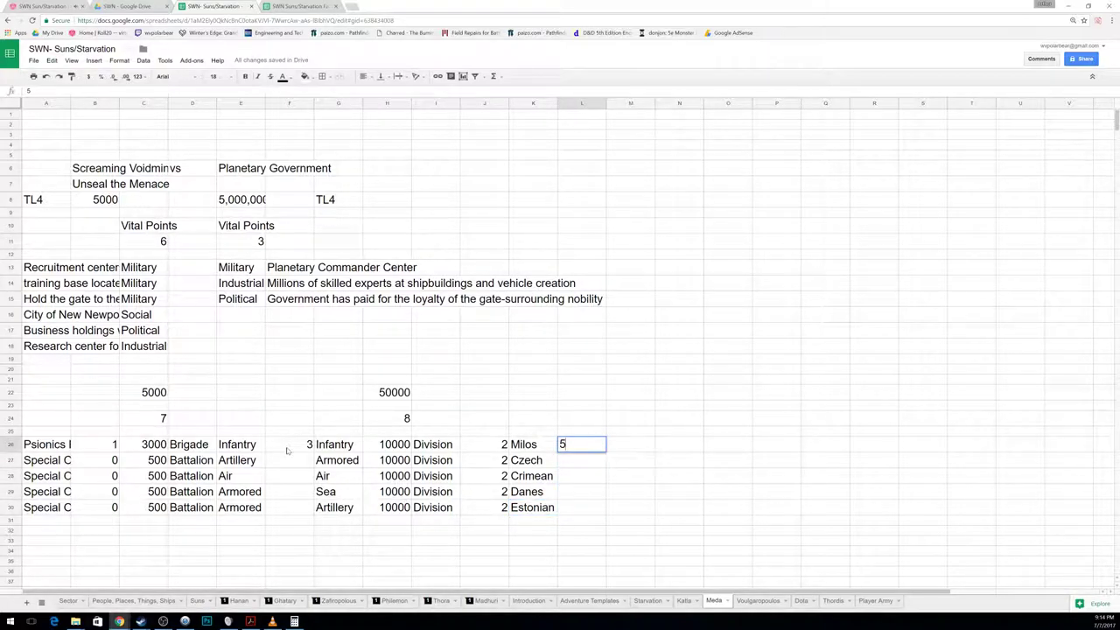
pyautogui.press('Return')
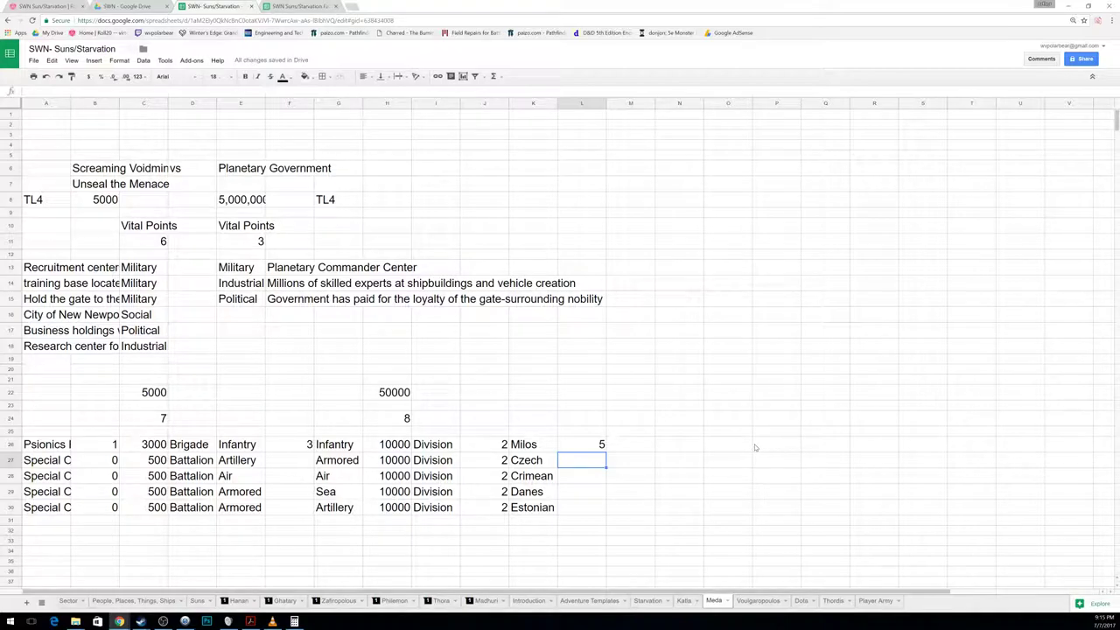
# Step: On the Voulgaropoulos sheet, enter 8 for the Jade Pact's Infantry Brigade in F20
pyautogui.click(756, 601)
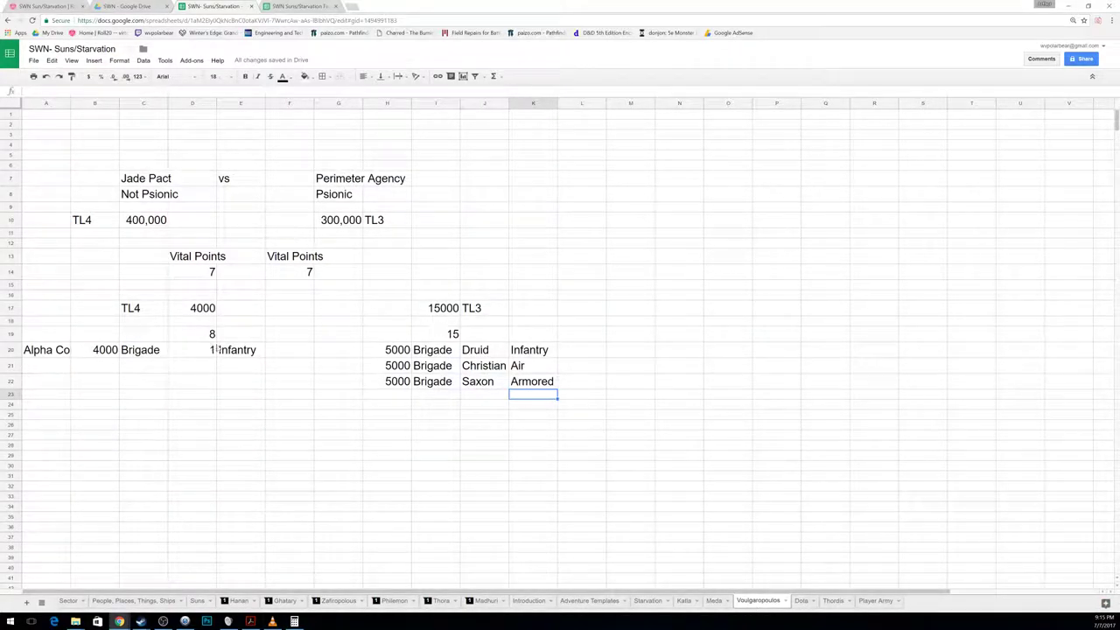
pyautogui.click(281, 356)
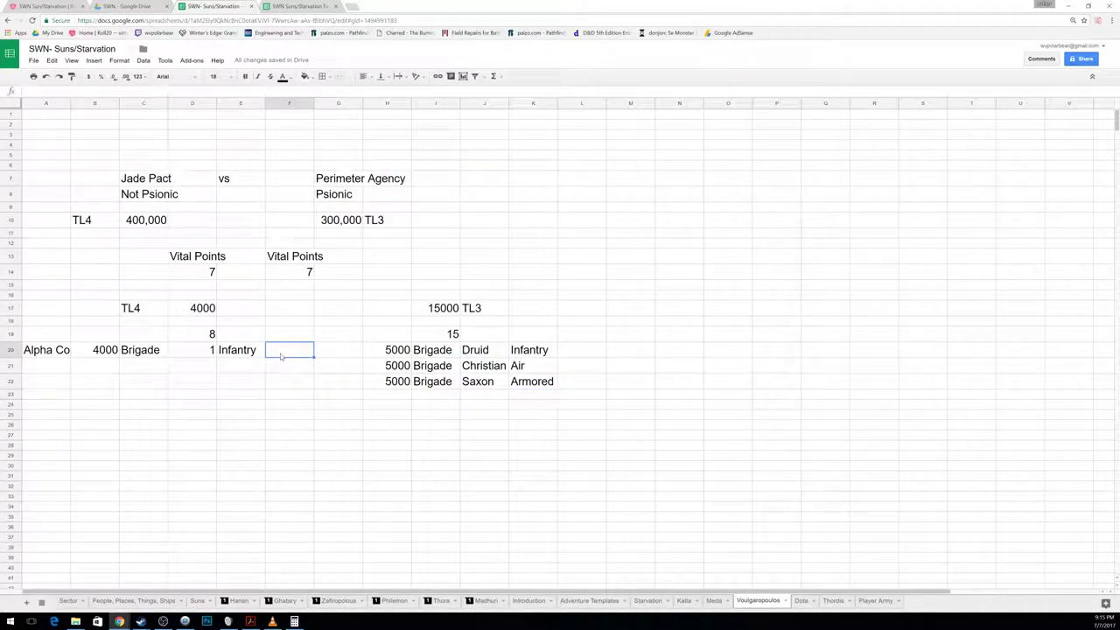
pyautogui.write('8')
pyautogui.press('Return')
# Step: Enter 1 for each of the Druid, Christian and Saxon Brigades in L20:L22, leaving L23 empty
pyautogui.press('Right')
pyautogui.press('Right')
pyautogui.press('Right')
pyautogui.press('Up')
pyautogui.press('Up')
pyautogui.press('Right')
pyautogui.press('Right')
pyautogui.press('Right')
pyautogui.press('Down')
pyautogui.press('Down')
pyautogui.press('Up')
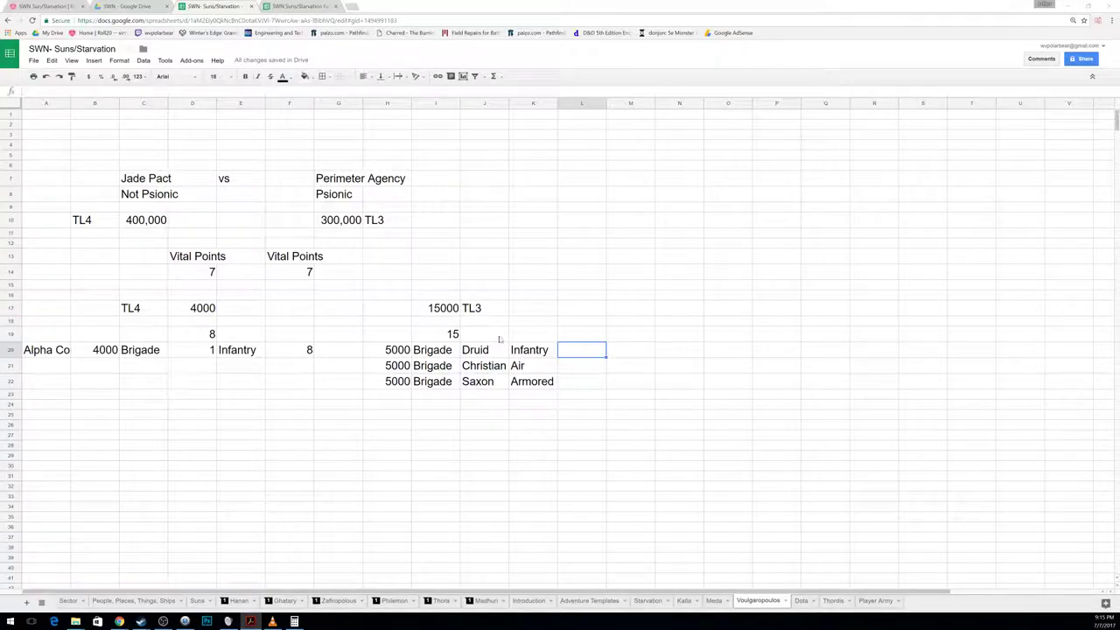
pyautogui.click(575, 349)
pyautogui.write('1')
pyautogui.press('Return')
pyautogui.write('1')
pyautogui.press('Return')
pyautogui.write('1')
pyautogui.press('Return')
pyautogui.write('0')
pyautogui.press('Tab')
pyautogui.press('Left')
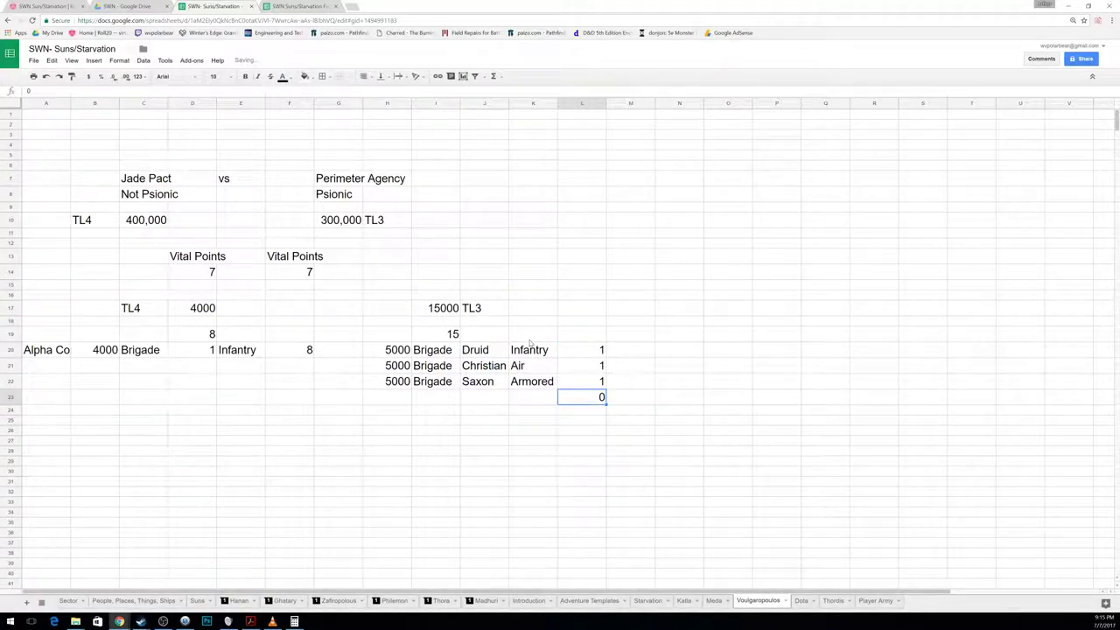
pyautogui.press('Delete')
# Step: Enter 5 for each of the Perimeter Agency's three Brigades in N20:N22
pyautogui.press('Right')
pyautogui.press('Right')
pyautogui.press('Up')
pyautogui.press('Up')
pyautogui.press('Up')
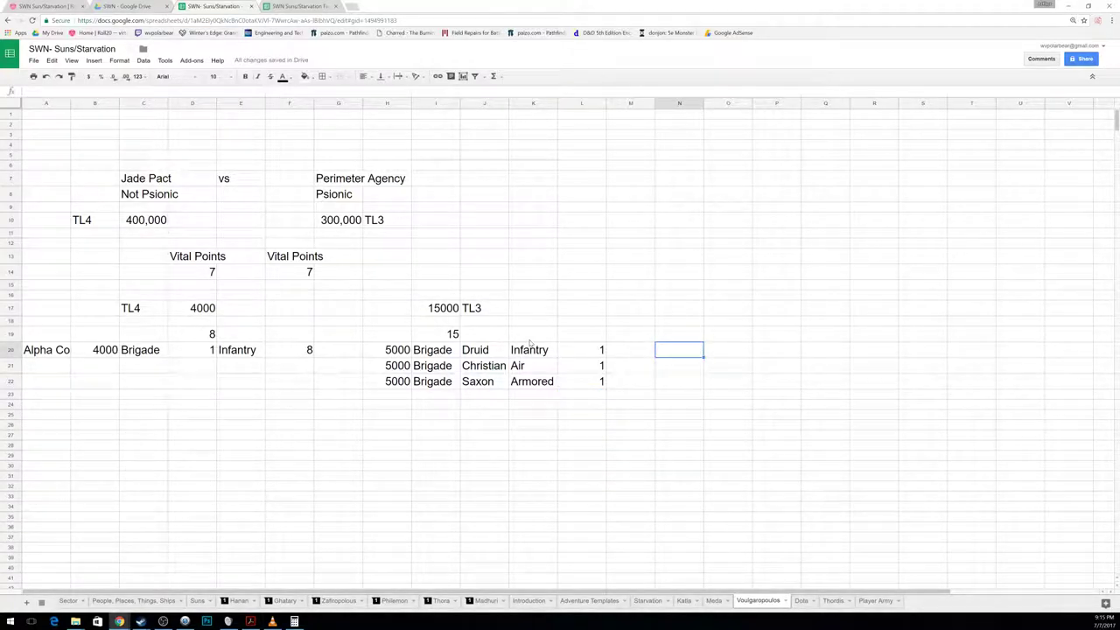
pyautogui.write('5')
pyautogui.press('Return')
pyautogui.write('55')
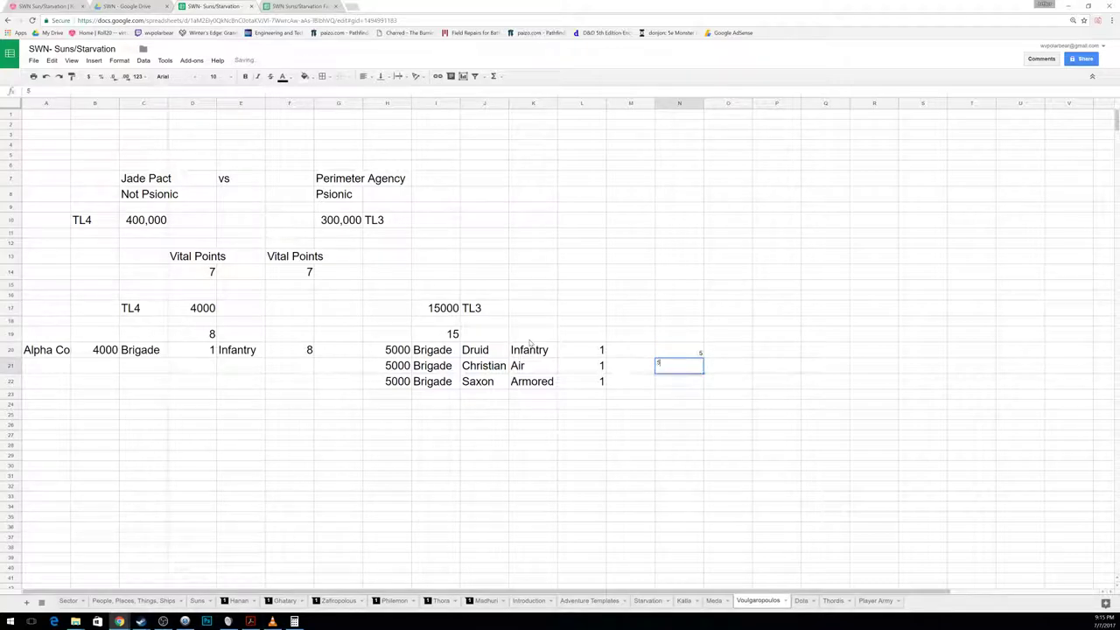
pyautogui.press('Return')
pyautogui.write('5')
pyautogui.press('Return')
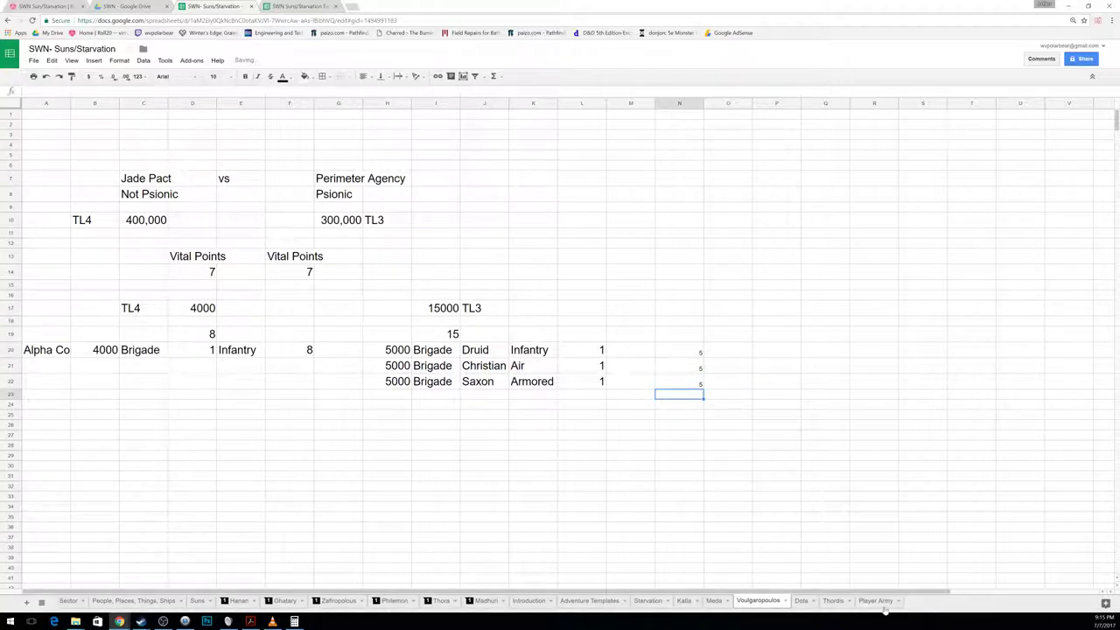
# Step: On the Thordis sheet, enter 8 for both Xenos and Malleus in F27:F28
pyautogui.click(834, 602)
pyautogui.scroll(-2, 297, 516)
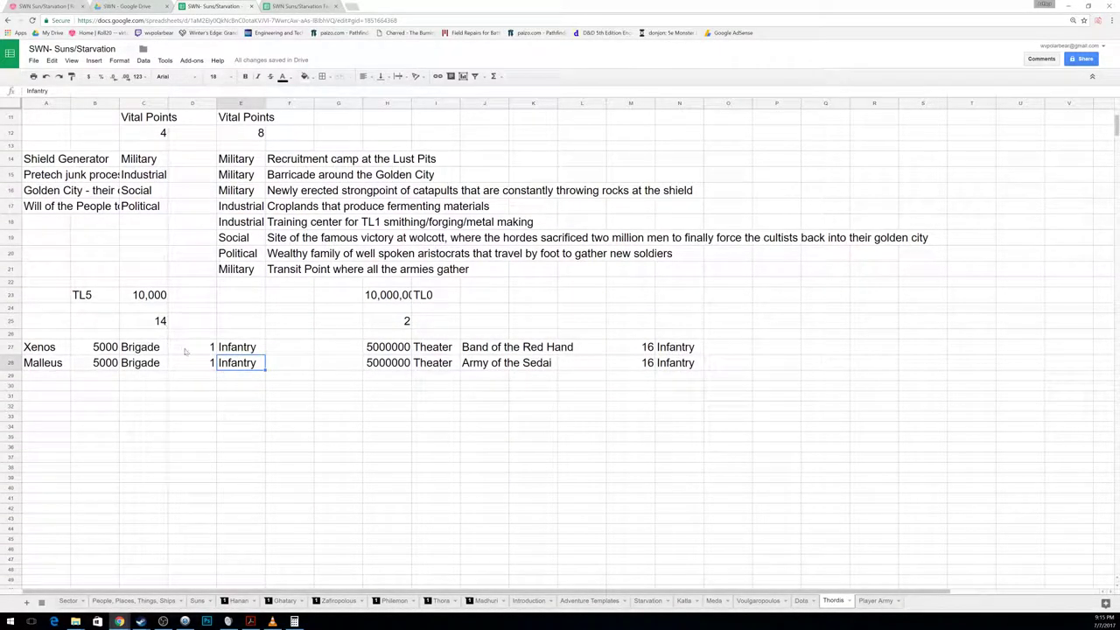
pyautogui.click(291, 346)
pyautogui.write('8')
pyautogui.press('Return')
pyautogui.write('8')
pyautogui.press('Return')
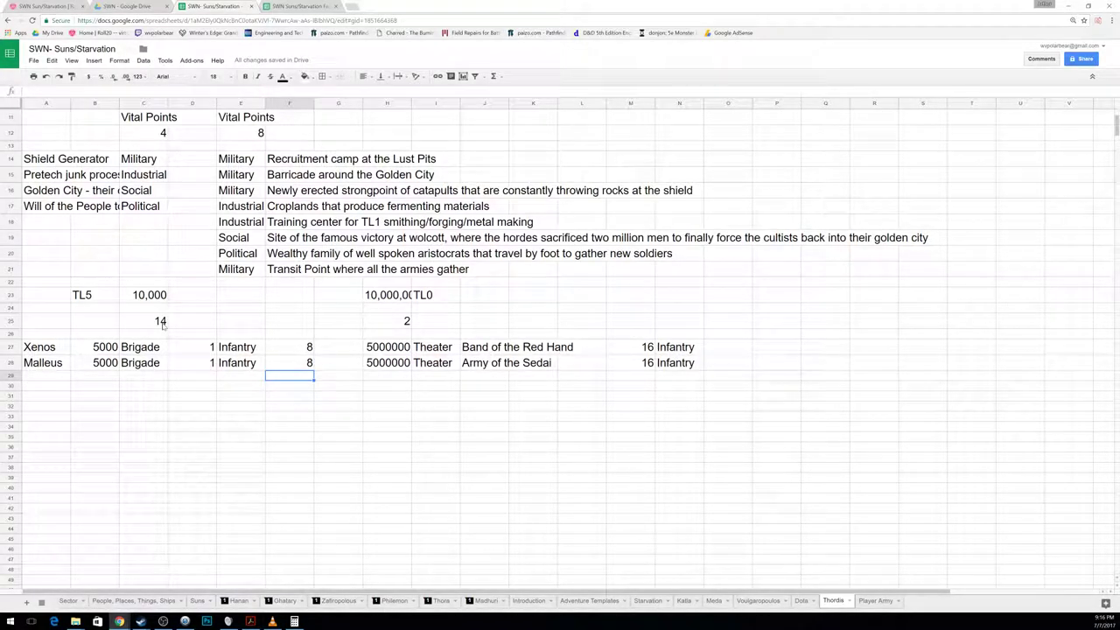
pyautogui.click(93, 299)
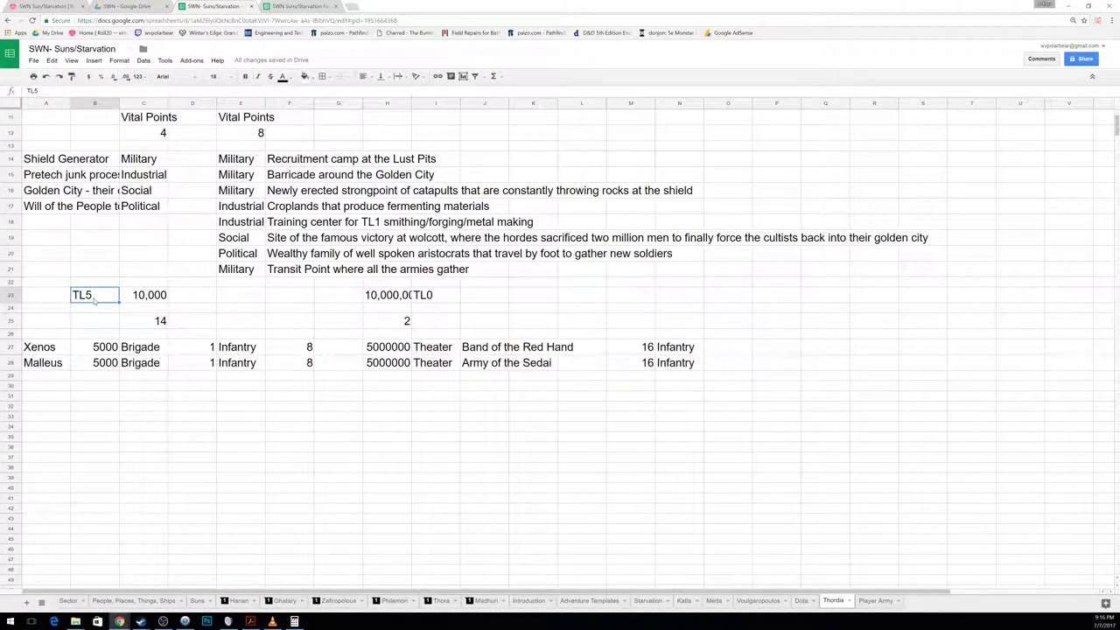
pyautogui.click(436, 296)
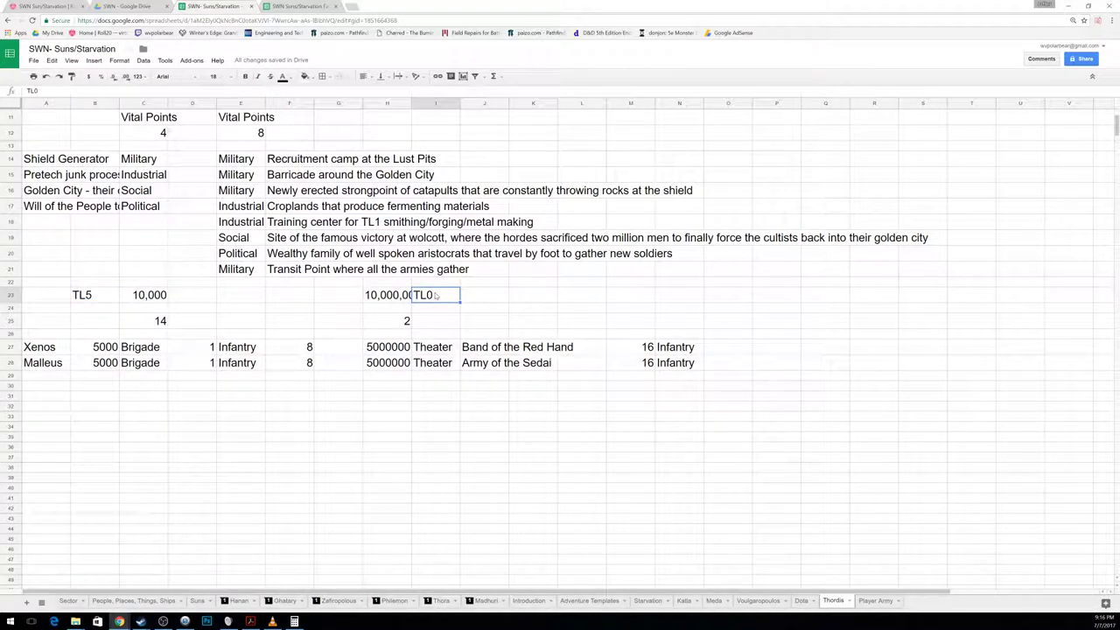
pyautogui.click(297, 362)
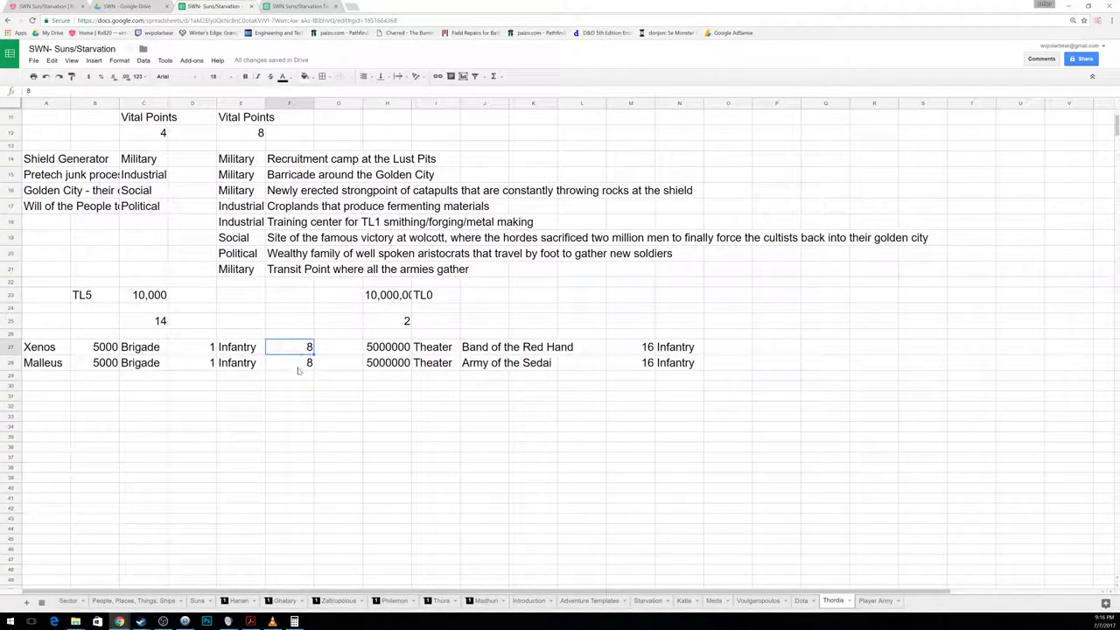
pyautogui.click(243, 448)
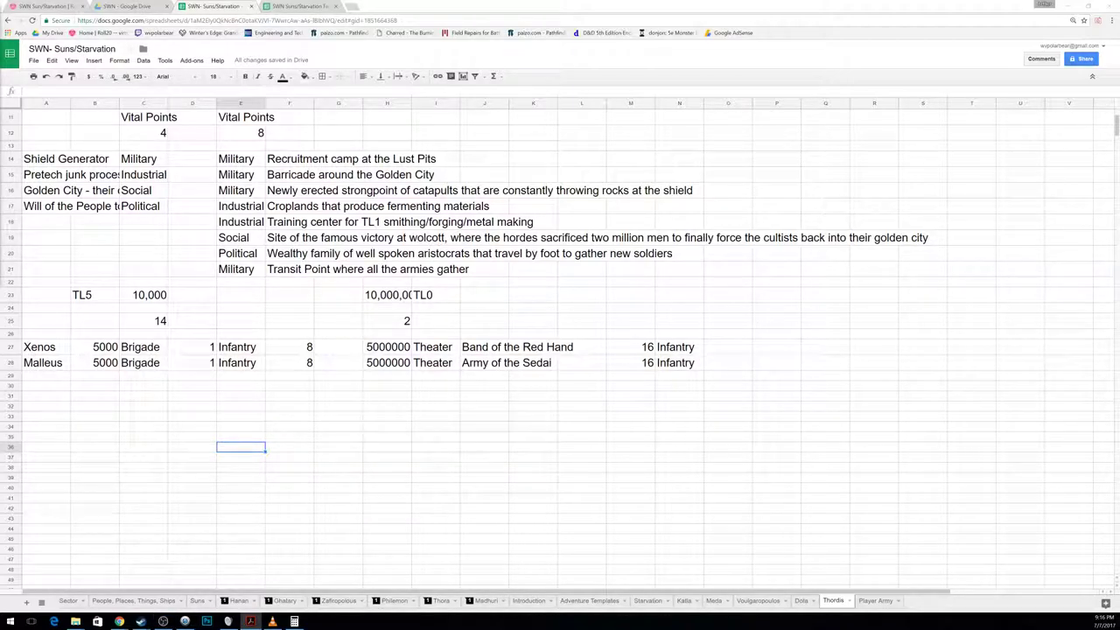
# Step: Switch to the Roll20 game and create a new macro named "TemporaryArmyMacro"
pyautogui.click(50, 6)
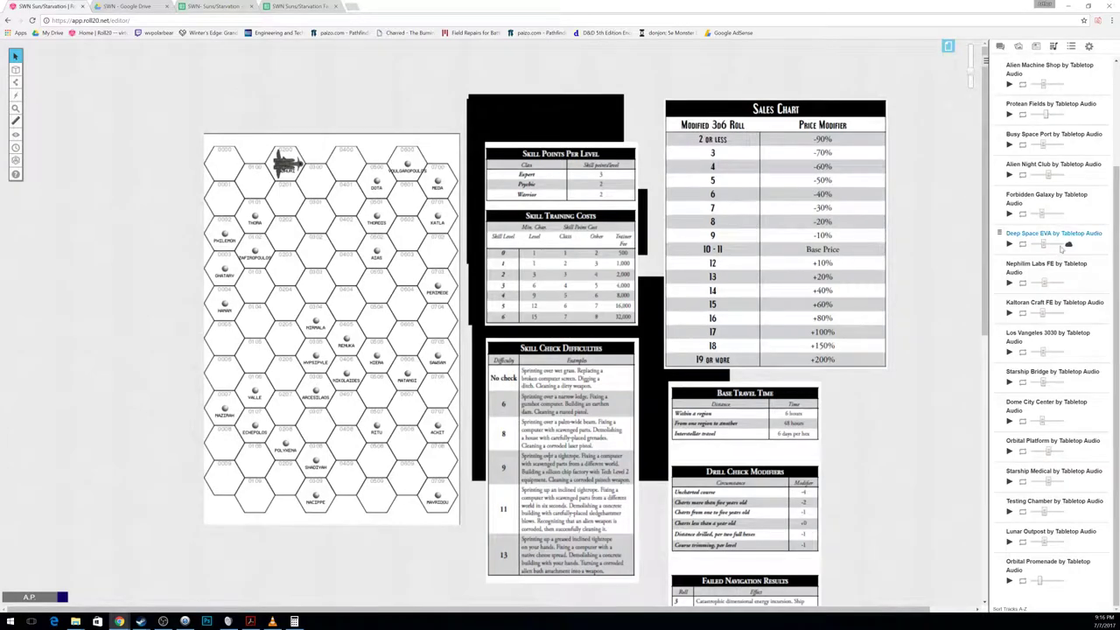
pyautogui.click(1088, 46)
pyautogui.click(1071, 46)
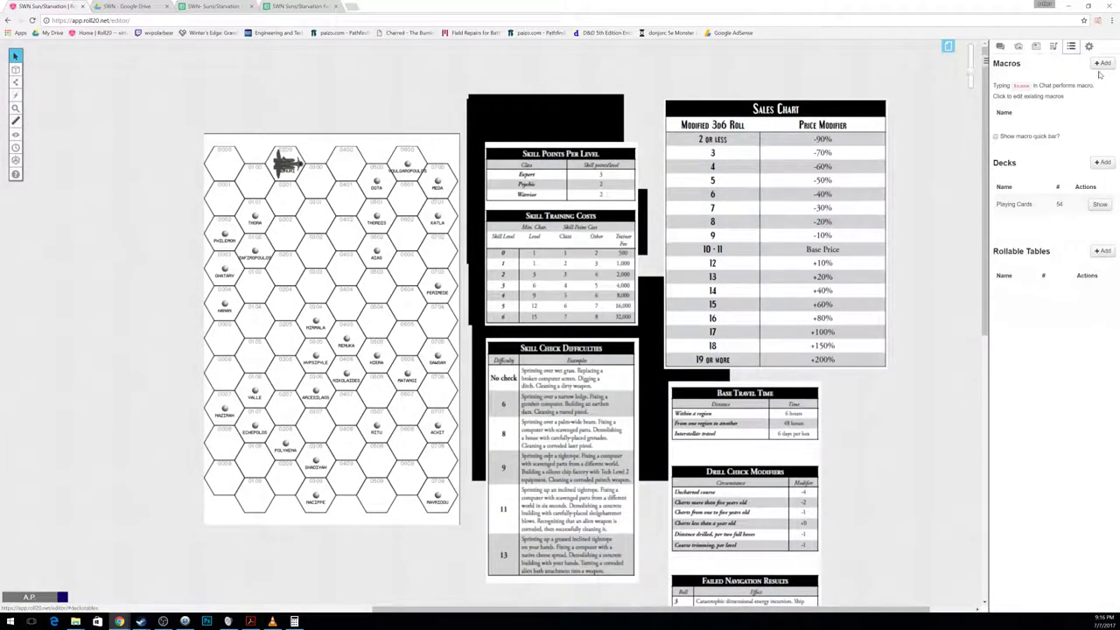
pyautogui.click(1102, 63)
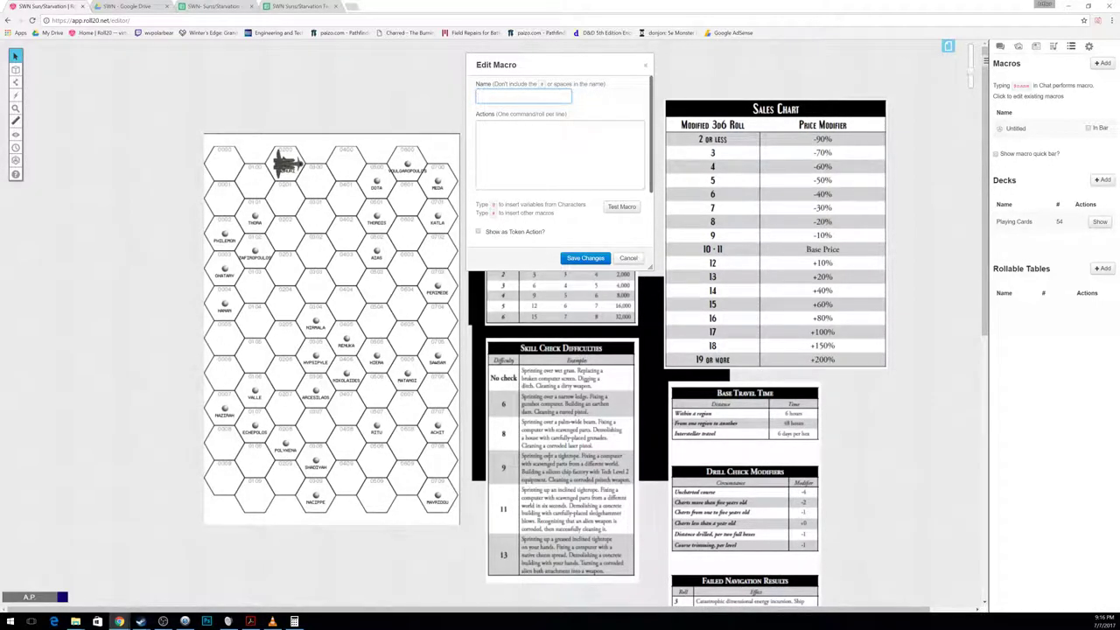
pyautogui.write('Temporal')
pyautogui.write('yArmyMacro')
pyautogui.click(477, 126)
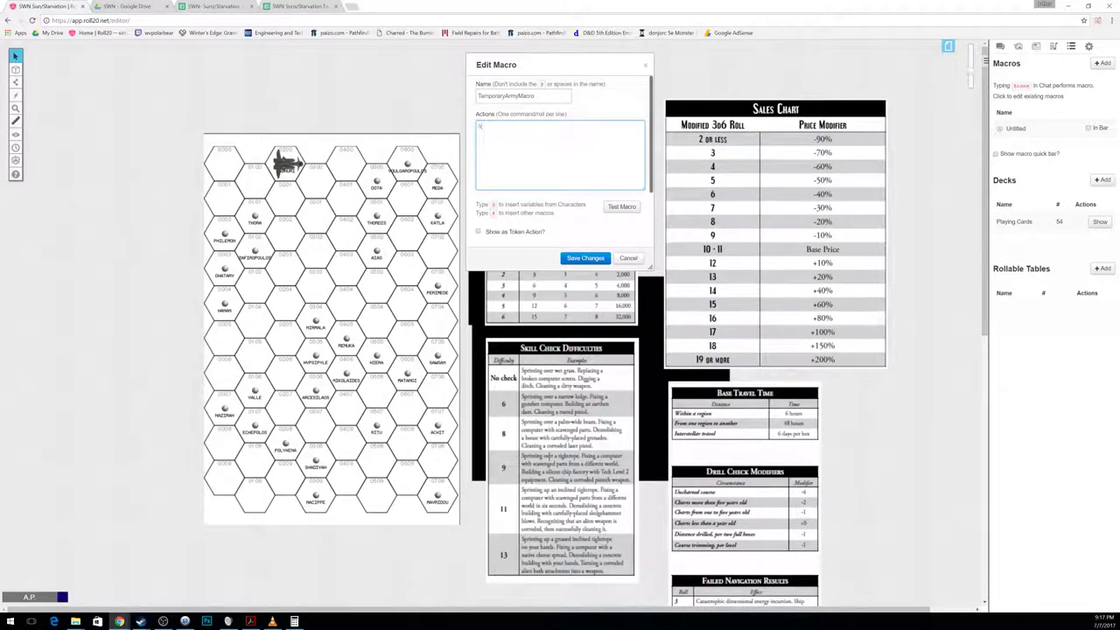
# Step: Set the macro's actions to "/roll 1d6+1d9+1d10+1d4+1d12+1d20", save it, and reopen it briefly to check the formula
pyautogui.write('/roll 1d6+')
pyautogui.write('1d')
pyautogui.write('6+')
pyautogui.write('1d6')
pyautogui.write('4+1d')
pyautogui.write('12+')
pyautogui.write('8d20')
pyautogui.click(588, 259)
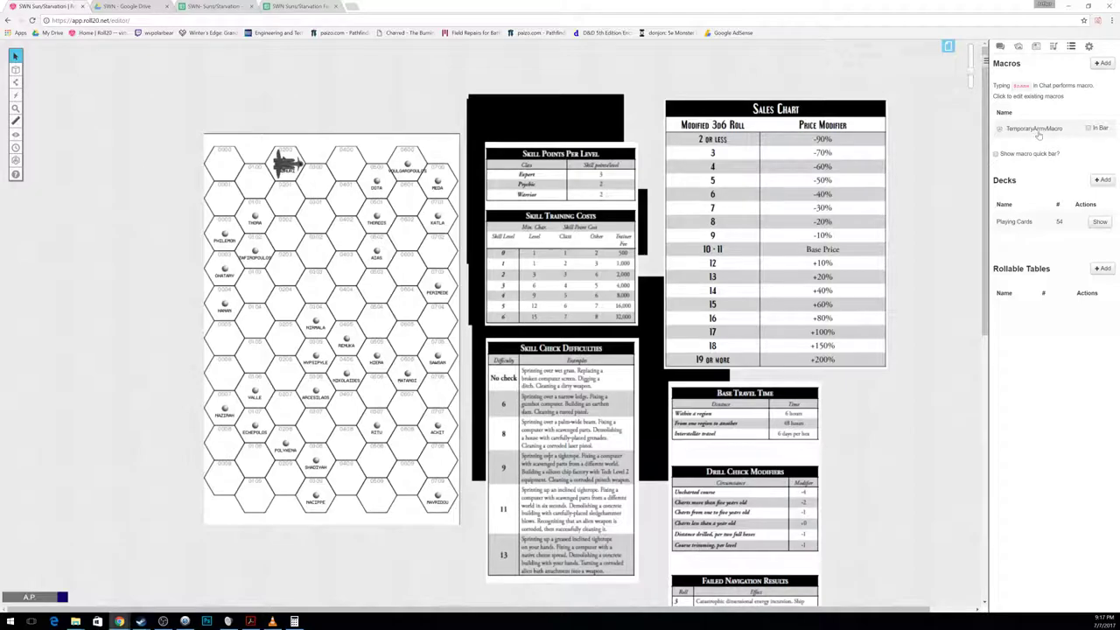
pyautogui.click(1032, 129)
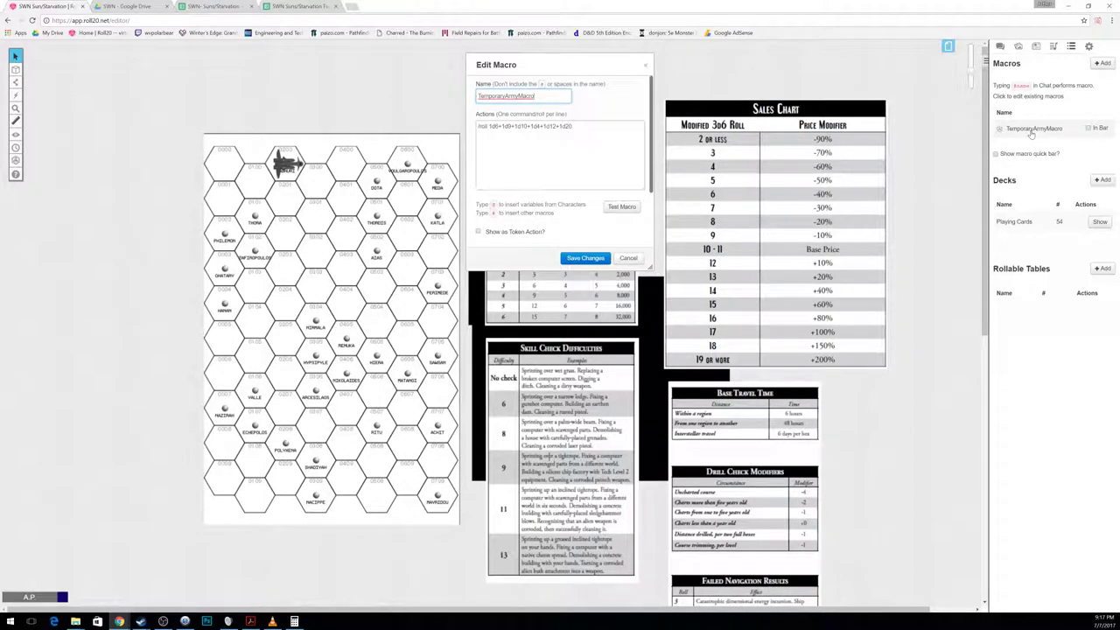
pyautogui.click(638, 260)
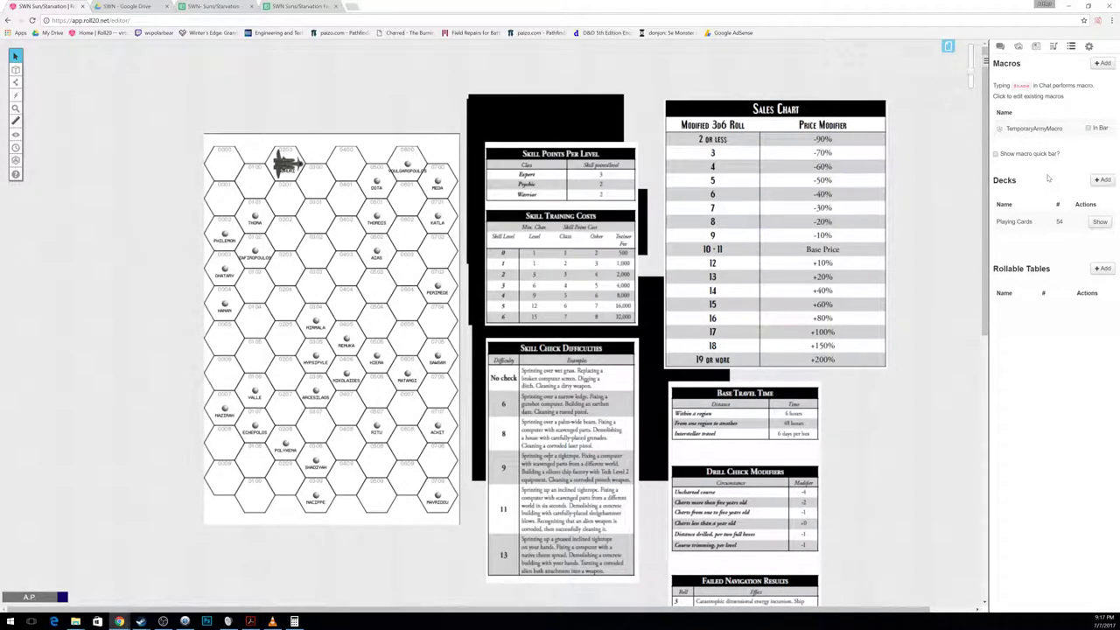
# Step: Add TemporaryArmyMacro to the macro quick bar and run it once with the chat open
pyautogui.click(1091, 127)
pyautogui.click(1000, 45)
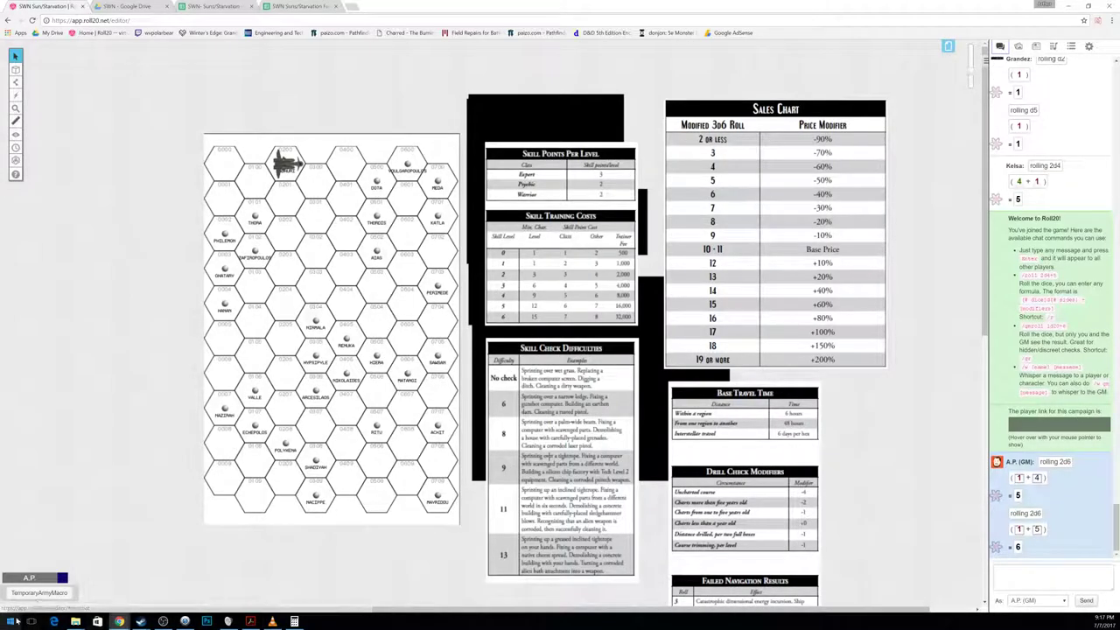
pyautogui.click(39, 592)
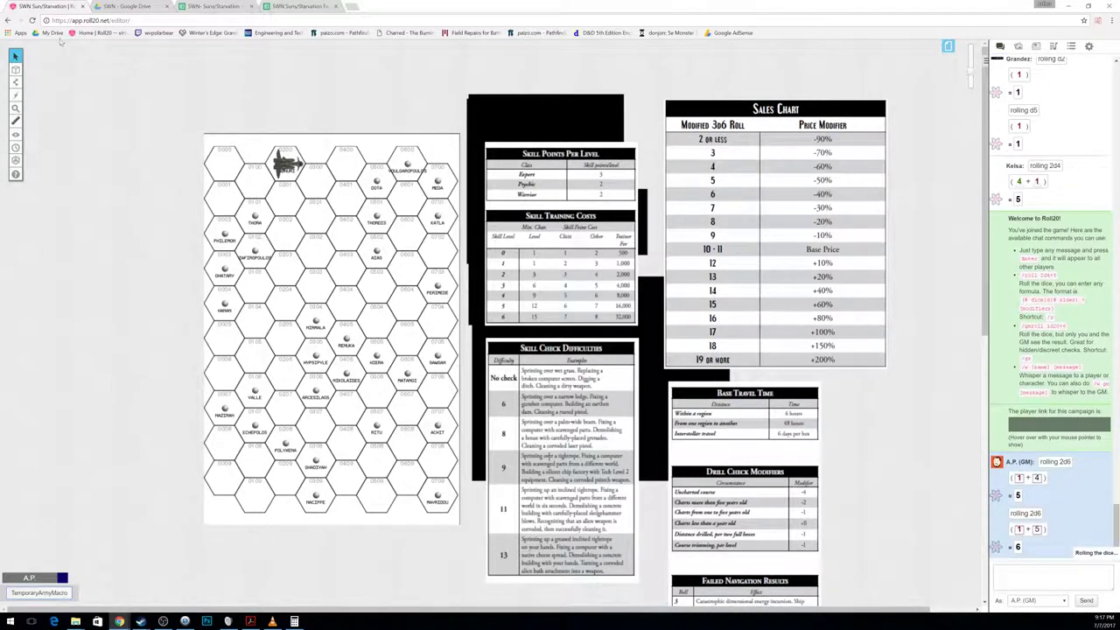
# Step: Start playing the "Deep Space EVA" jukebox track
pyautogui.click(1052, 45)
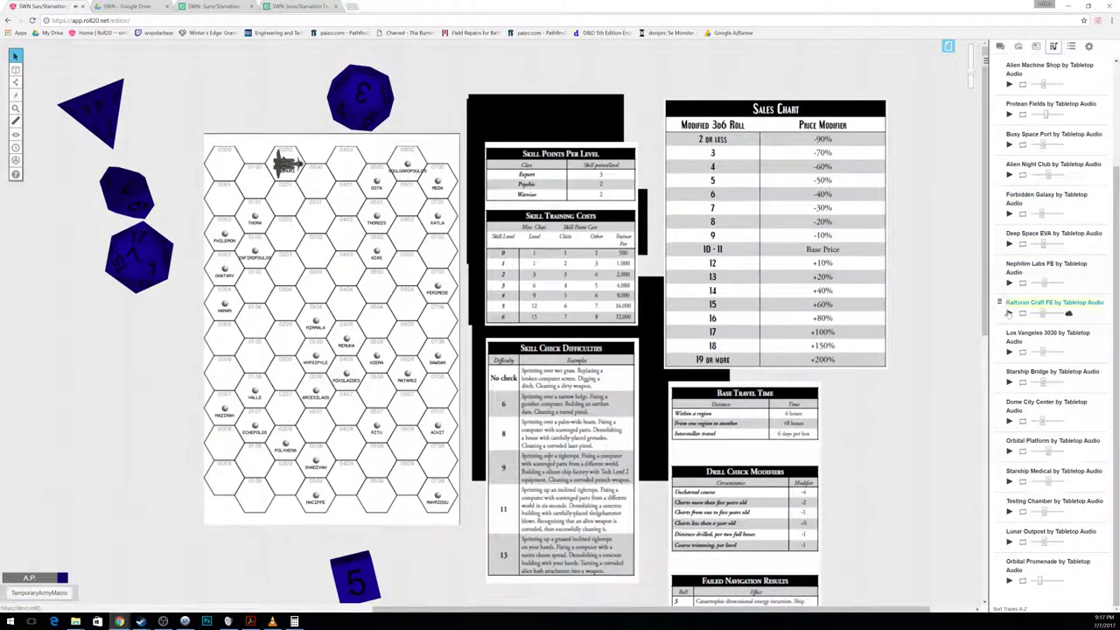
pyautogui.click(1008, 245)
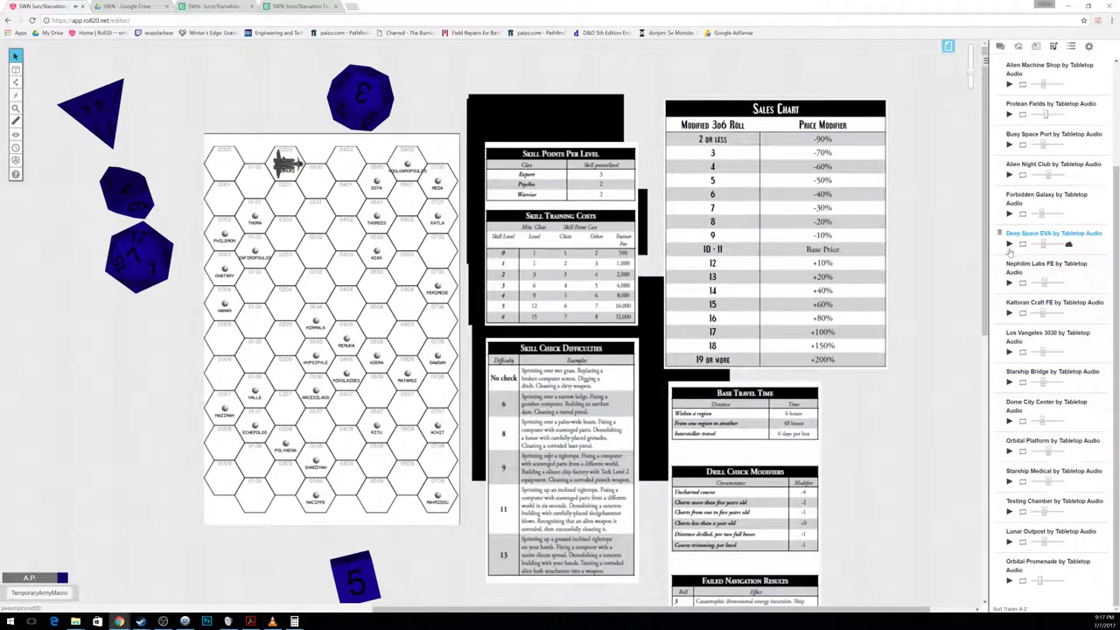
# Step: Write the macro's six die results as "5 4 1 4 3 7" in the chat input without sending them
pyautogui.click(1000, 46)
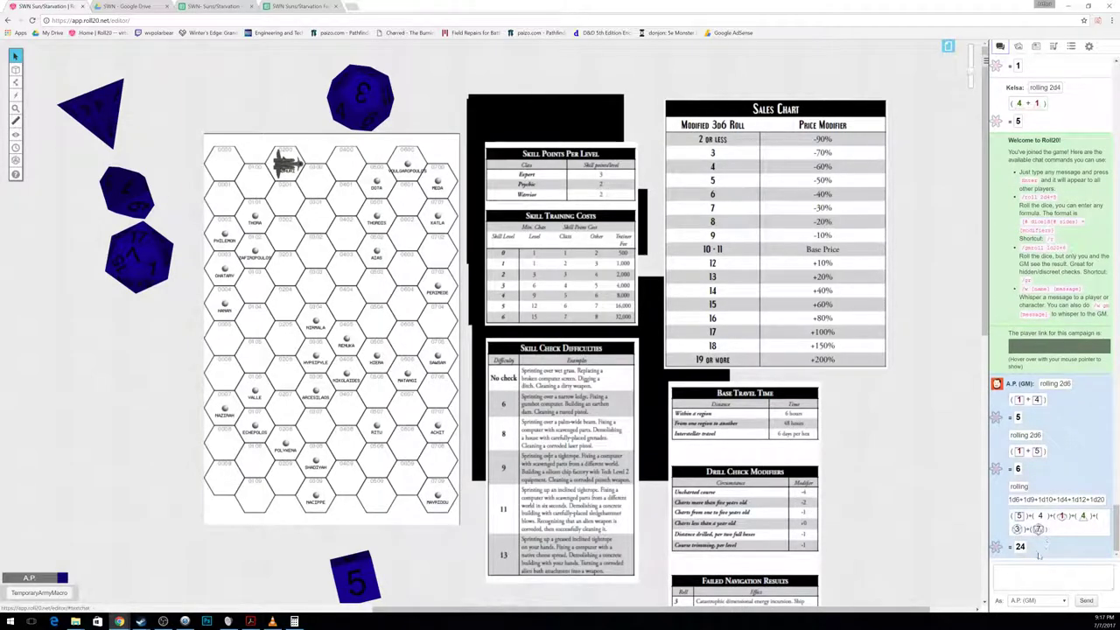
pyautogui.click(994, 571)
pyautogui.write('/r1')
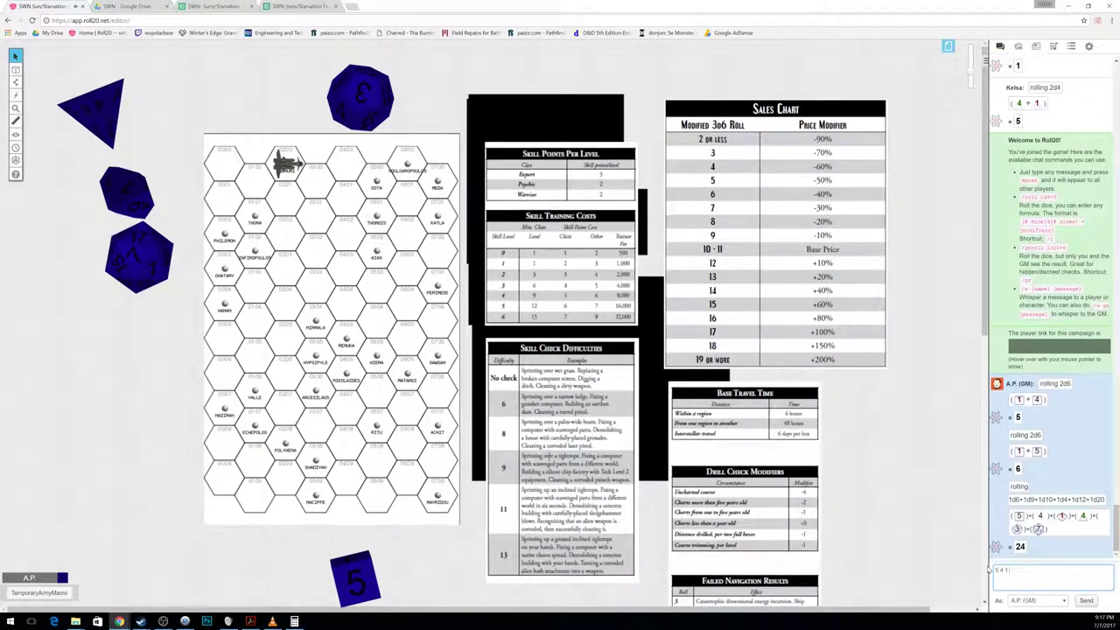
pyautogui.write('+3')
# Step: Switch to the SWN spreadsheet and enter the roll results "5 4 1 4 3 7" in A34 of the Katla sheet
pyautogui.click(215, 7)
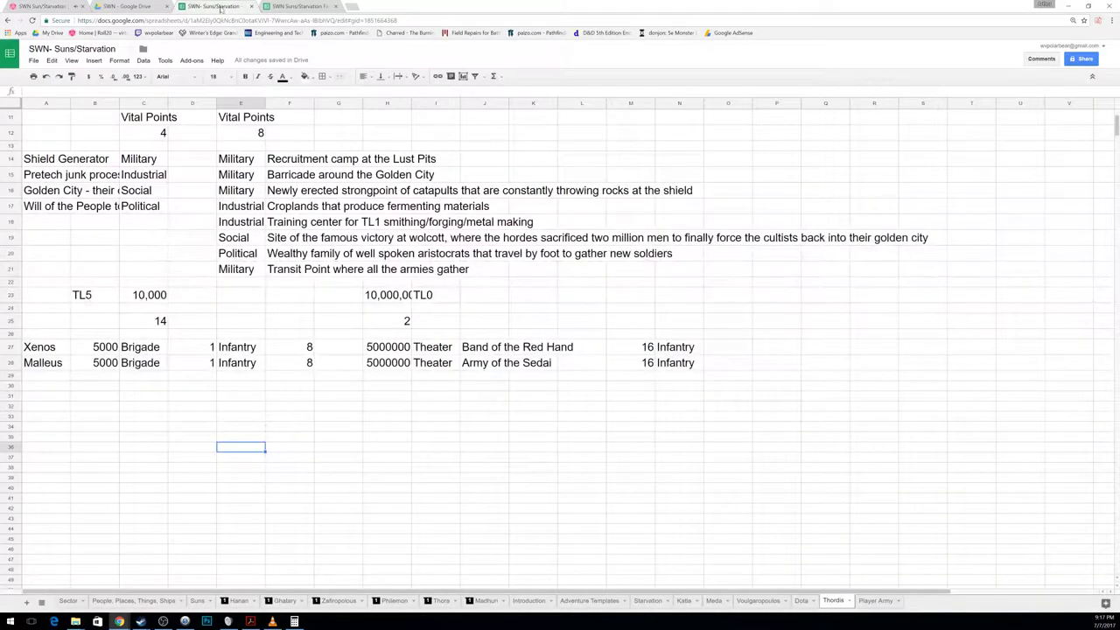
pyautogui.click(684, 601)
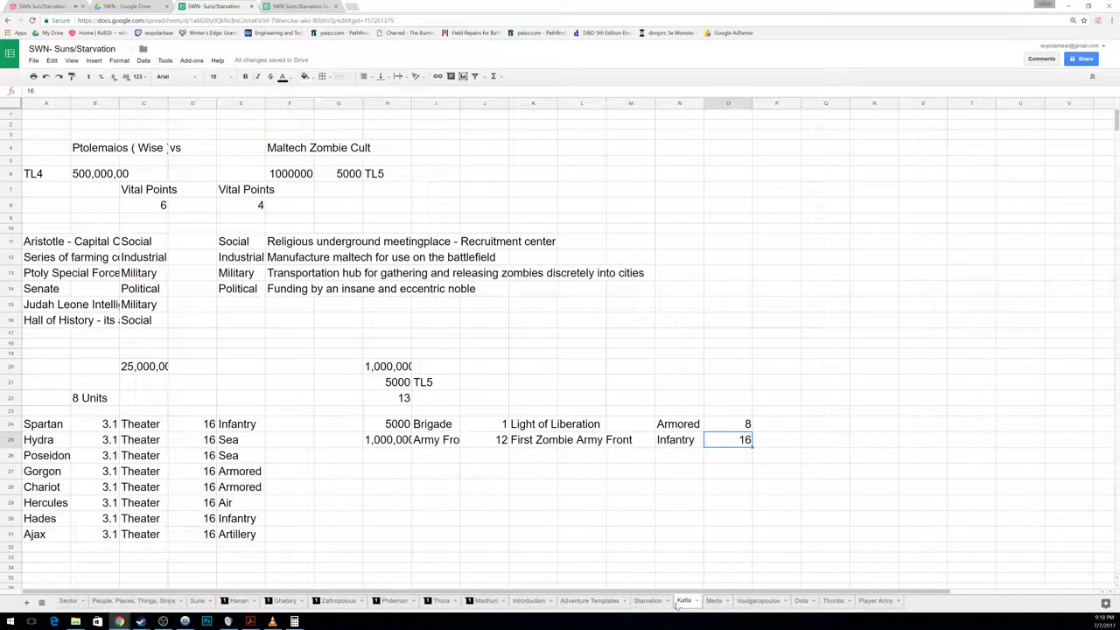
pyautogui.rightClick(58, 428)
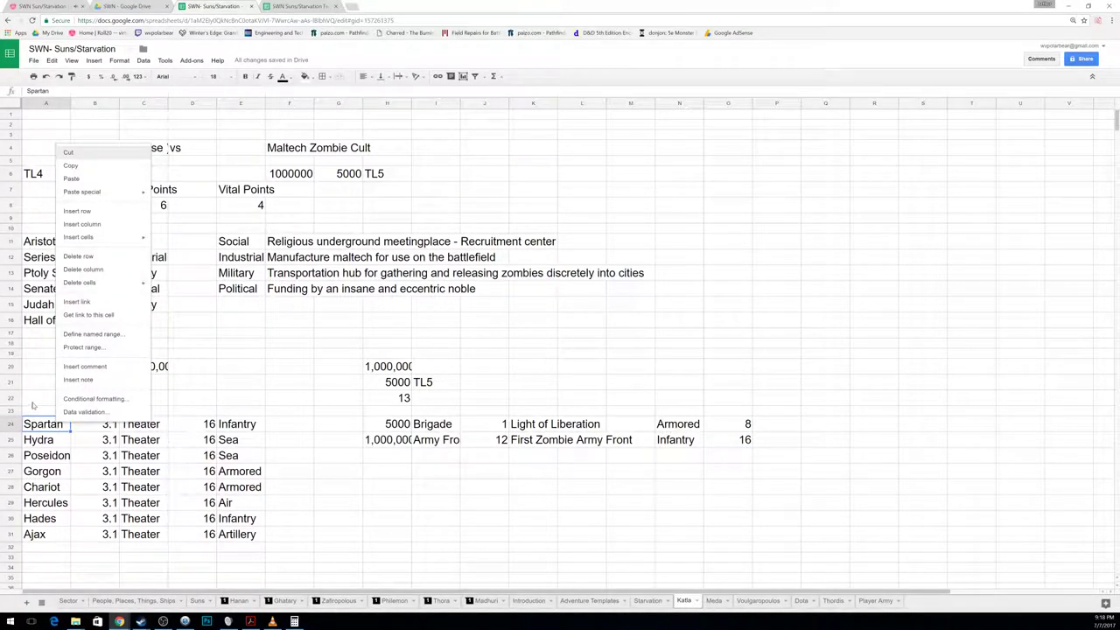
pyautogui.click(59, 566)
pyautogui.write('5 4 1 4 3 7')
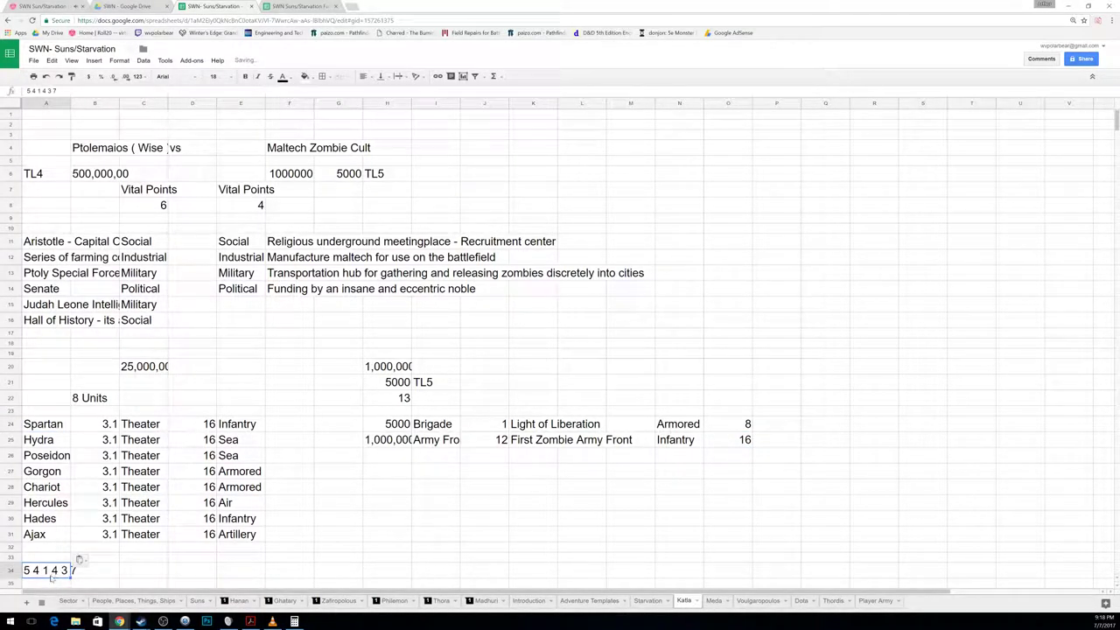
# Step: Insert a note on the Spartan cell A24, starting with "Unit thinks the unit untrustworthy and prone to error or retreat"
pyautogui.click(52, 425)
pyautogui.rightClick(53, 426)
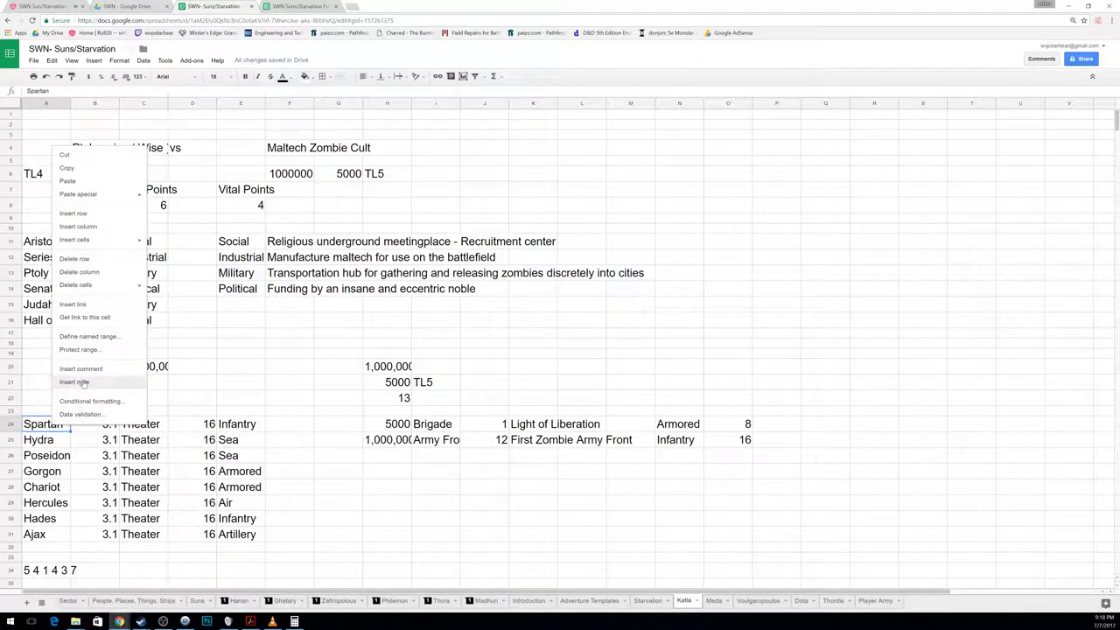
pyautogui.click(85, 384)
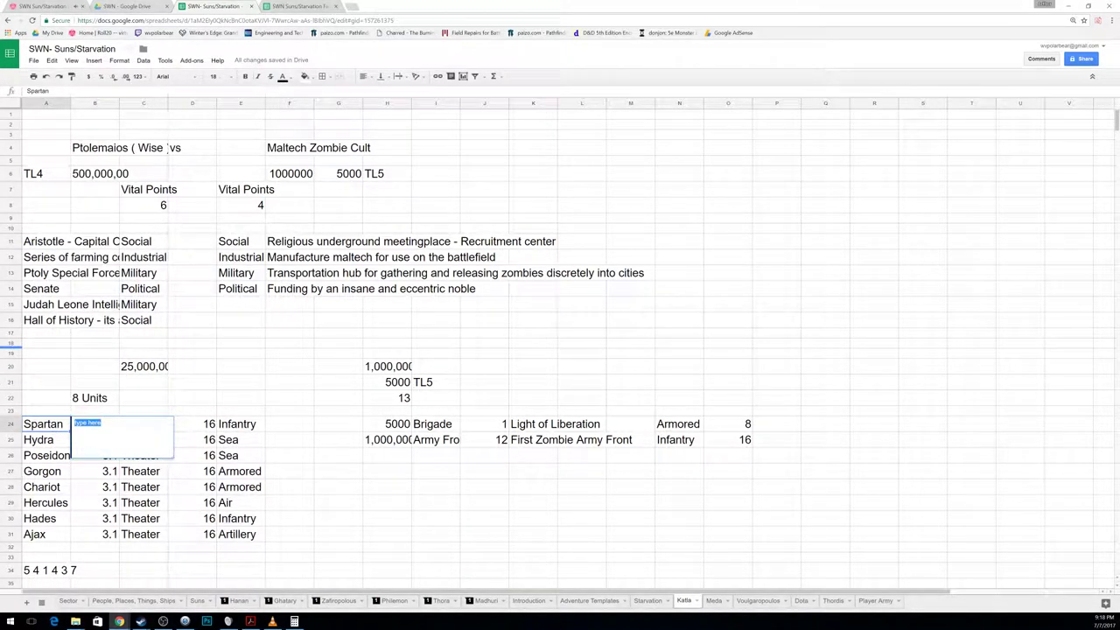
pyautogui.click(101, 422)
pyautogui.press('BackSpace')
pyautogui.press('BackSpace')
pyautogui.press('BackSpace')
pyautogui.press('BackSpace')
pyautogui.press('BackSpace')
pyautogui.press('BackSpace')
pyautogui.press('BackSpace')
pyautogui.press('BackSpace')
pyautogui.press('BackSpace')
pyautogui.write('Unit thinks the unit untrustworthy and rpo')
pyautogui.press('BackSpace')
pyautogui.write('prone to error or retreat')
pyautogui.press('Return')
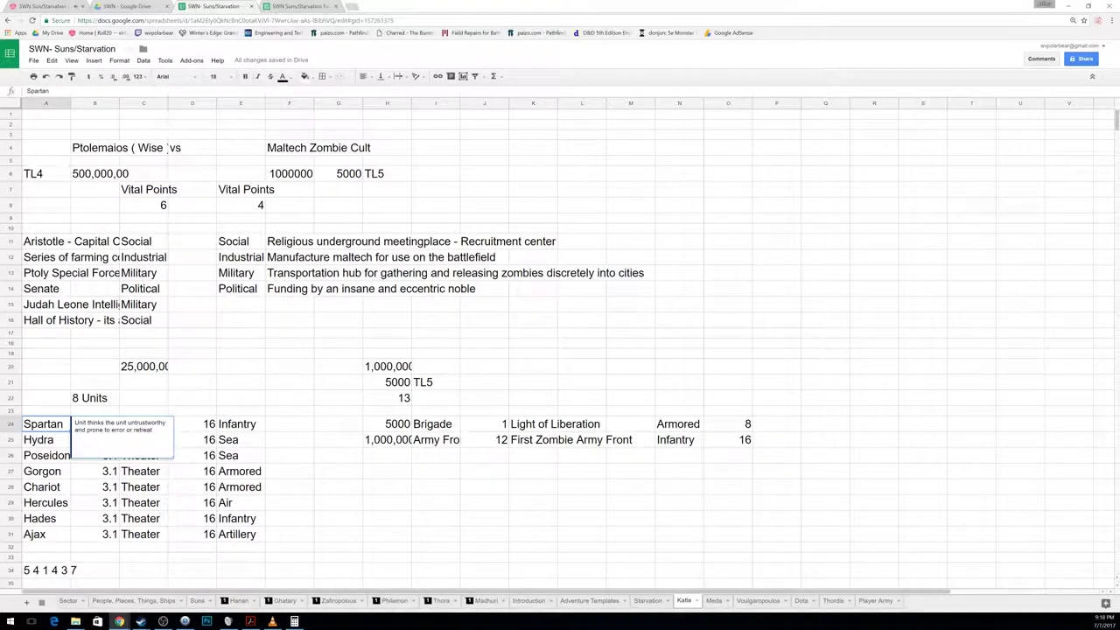
# Step: Add the lines "Exceptionally proud of its superb leadership" and "Glorious last stand where almost all perished" to the Spartan note
pyautogui.write('Exceptionally proud of its superb leadership')
pyautogui.press('Return')
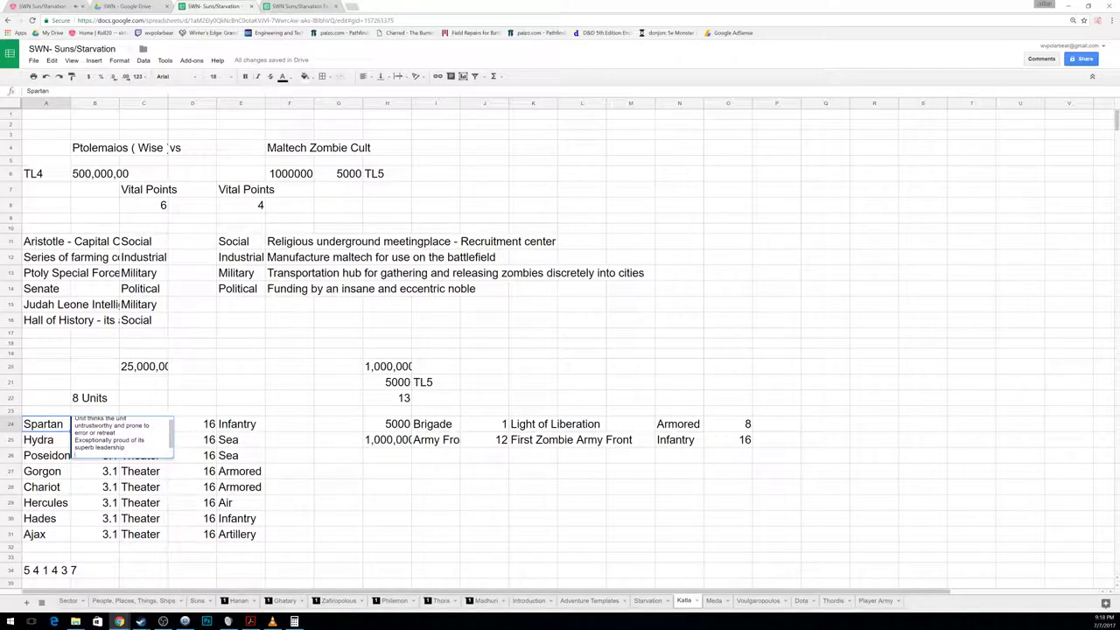
pyautogui.write('Glorious last stand where almost all perished')
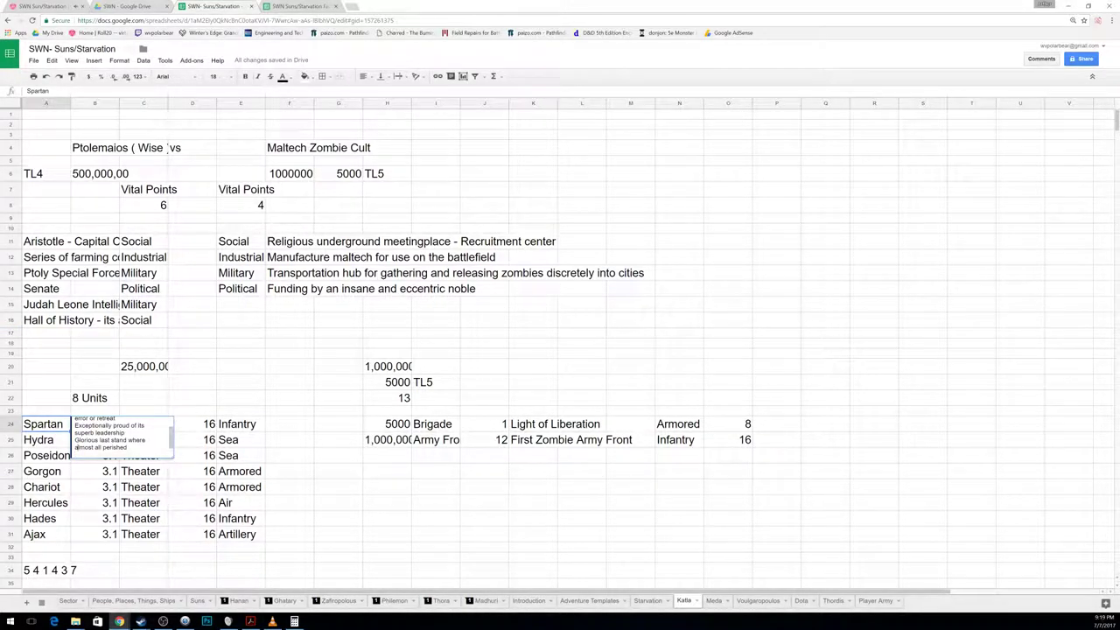
# Step: Finish the Spartan note with "Its situation is improving with better leadership!", "Cowardly flight in a desperate important battle" and "It's equipment is in poor repair"
pyautogui.write('Its situation is improving with better leadership')
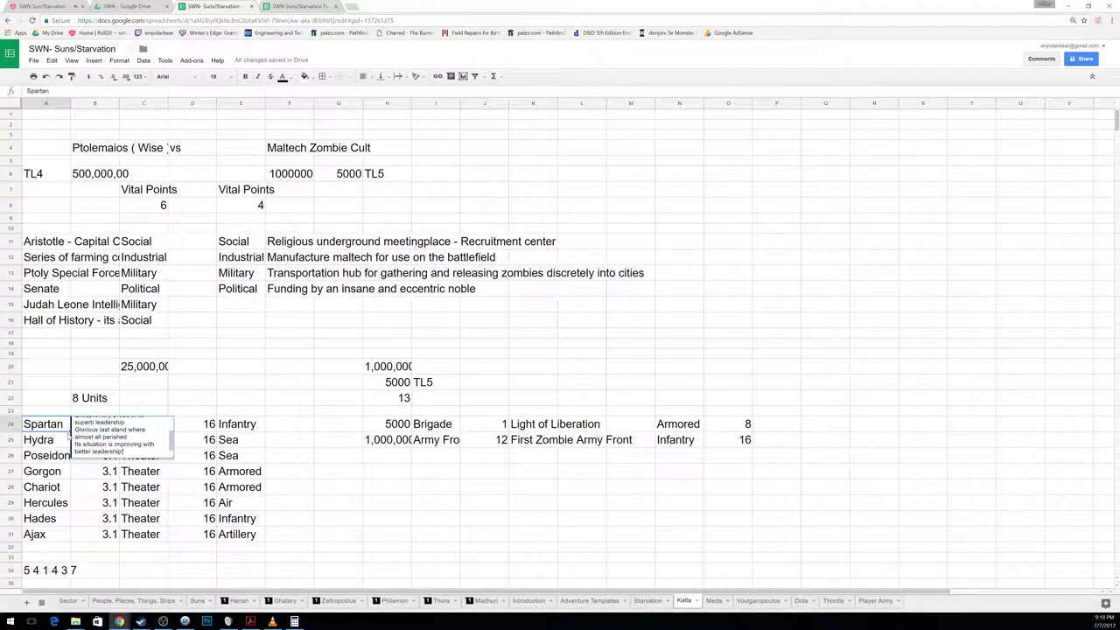
pyautogui.write('!')
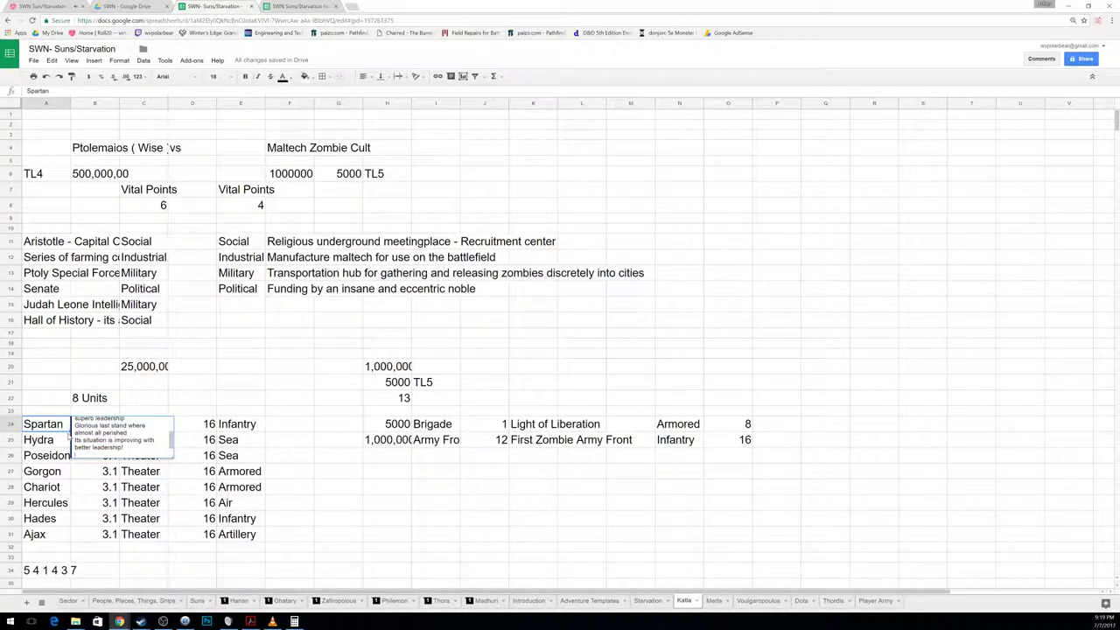
pyautogui.write('Cowl')
pyautogui.write('dly flight in a d')
pyautogui.write('esperate important battle')
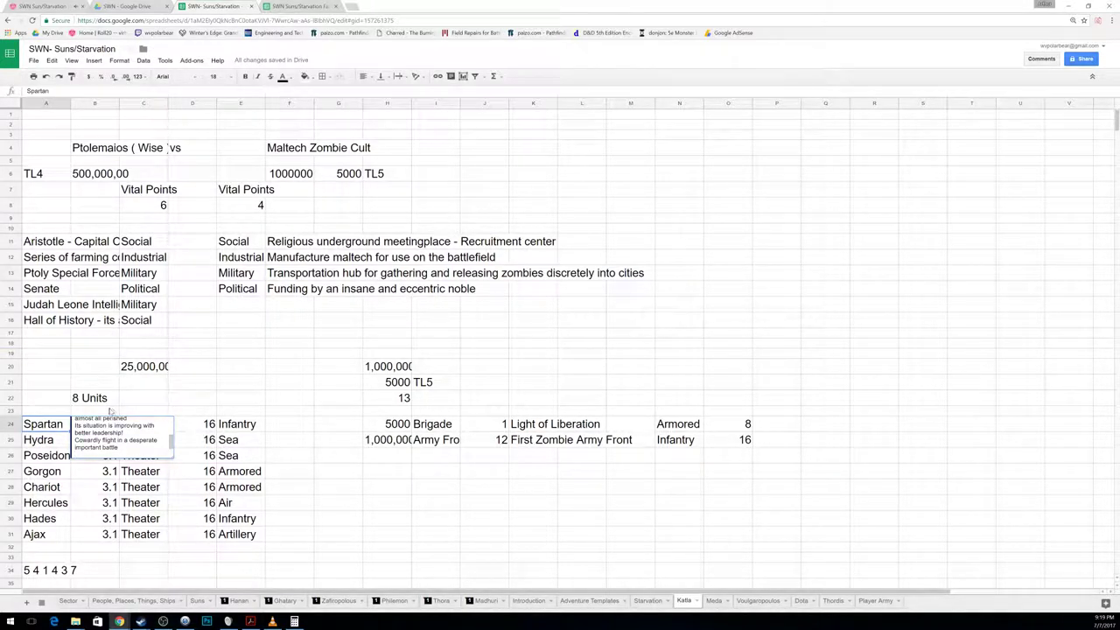
pyautogui.write("It's equipment is in poor repair")
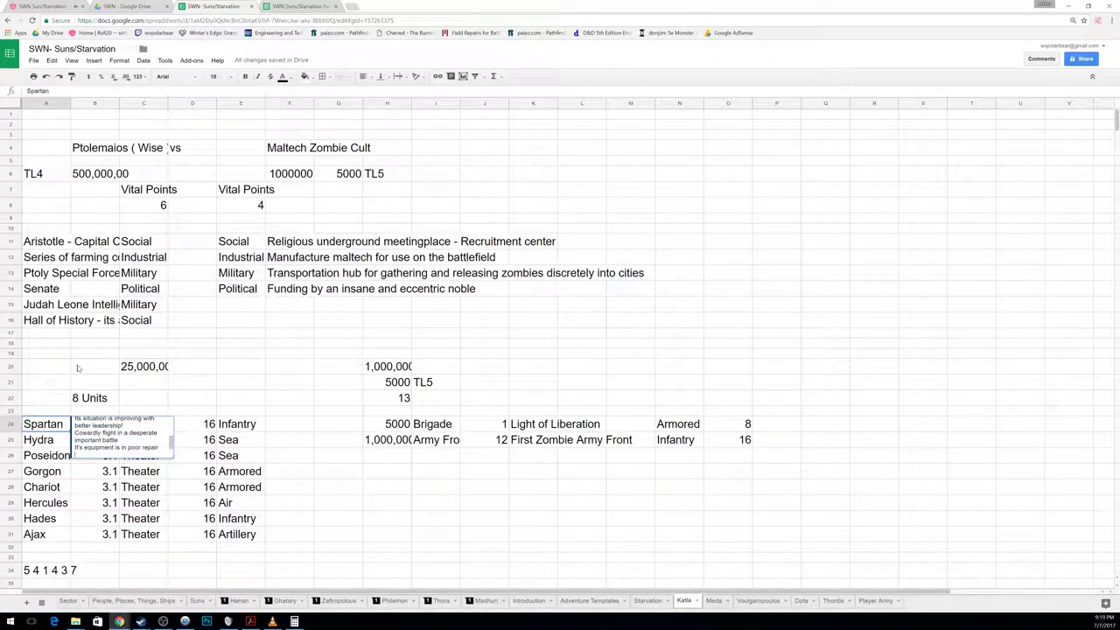
pyautogui.click(248, 381)
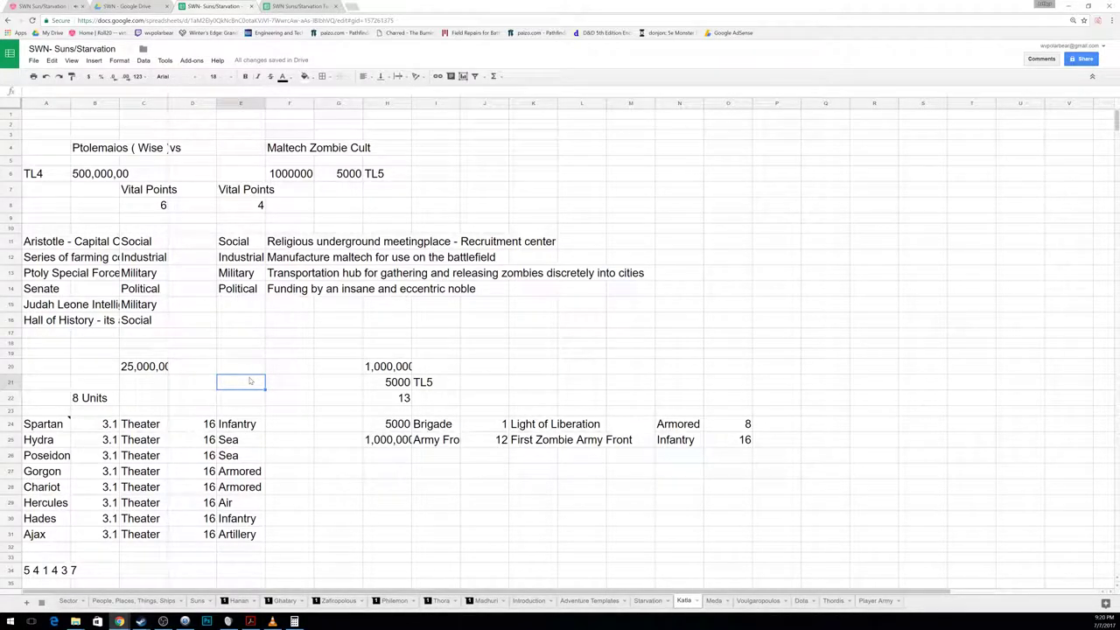
# Step: Back in Roll20, run TemporaryArmyMacro again, write its results as "2 3 2 4 2 18" in the chat input and cut them
pyautogui.click(48, 6)
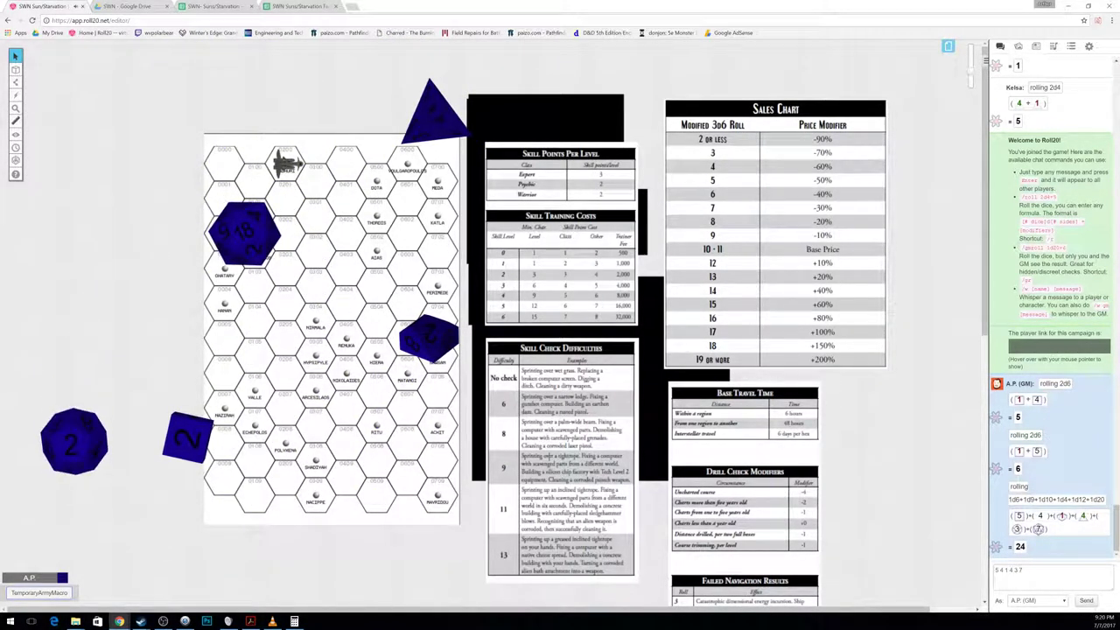
pyautogui.write('2+3+')
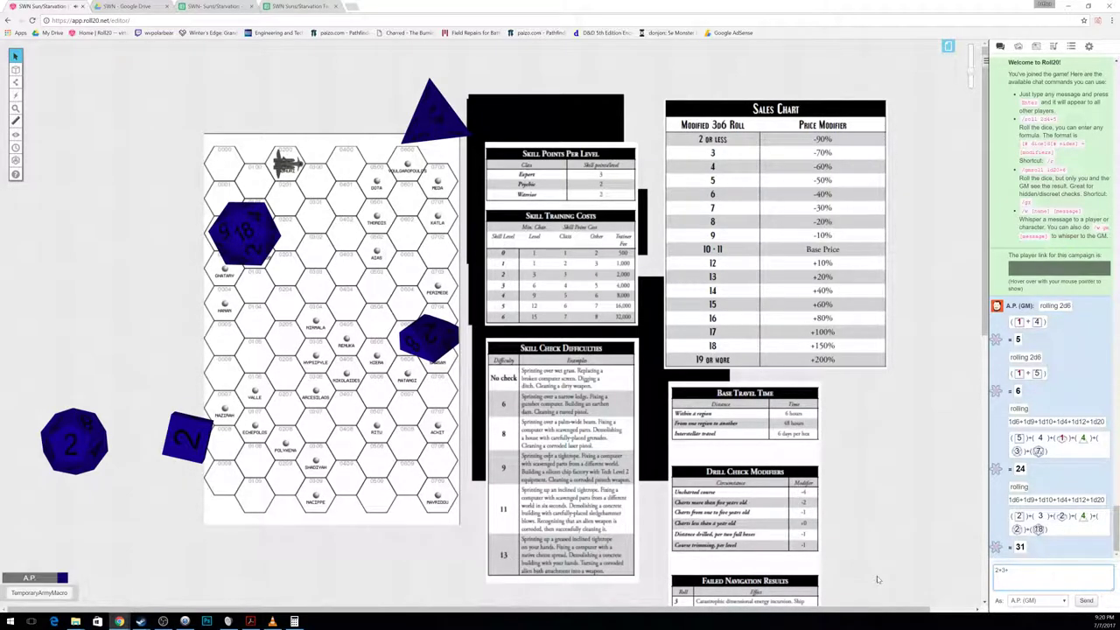
pyautogui.press('BackSpace')
pyautogui.press('BackSpace')
pyautogui.press('BackSpace')
pyautogui.write('+3+2+4+2+18')
pyautogui.hotkey('ctrl', 'a')
pyautogui.press('BackSpace')
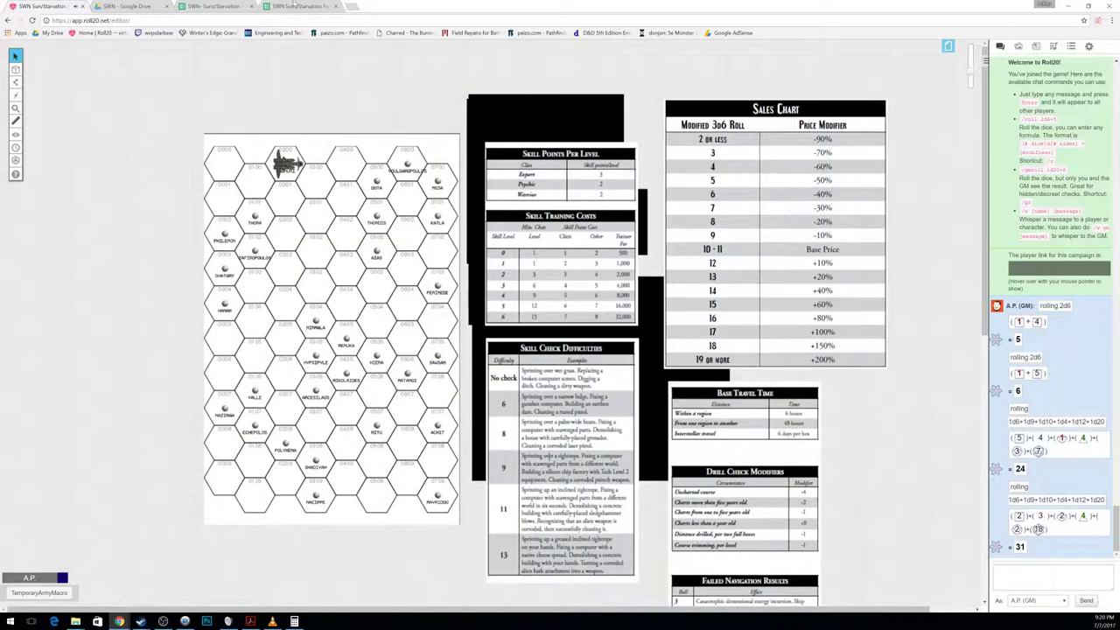
# Step: Enter the second set of roll results, "2 3 2 4 2 18", in H34 of the Katla sheet
pyautogui.click(218, 6)
pyautogui.click(385, 570)
pyautogui.write('2 3 2 4 2 18')
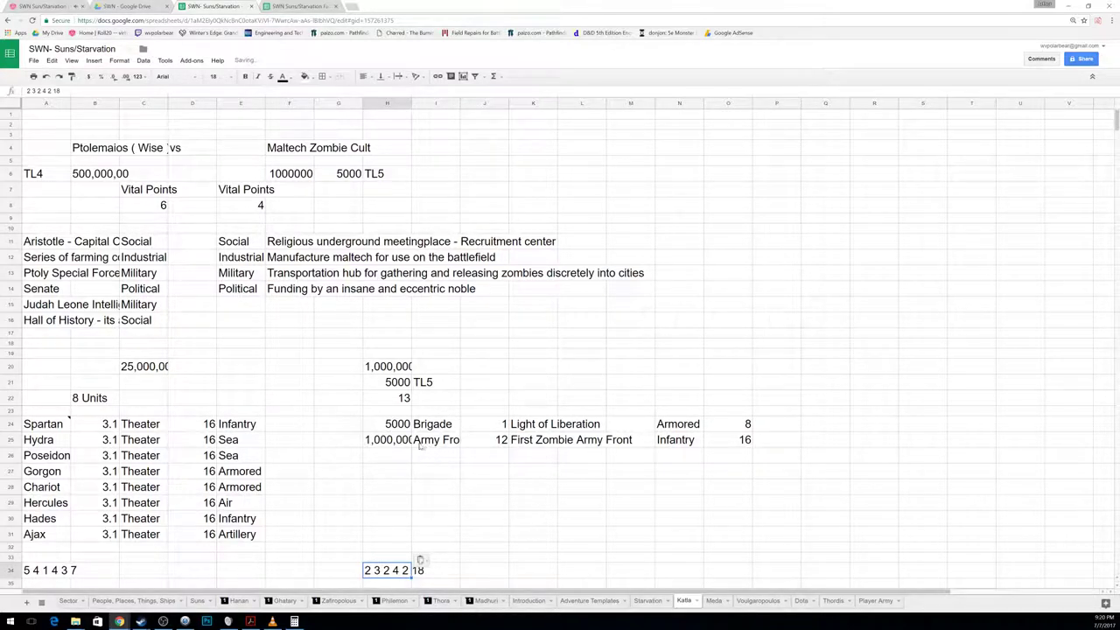
# Step: Insert a note on the Light of Liberation cell in K24 with the first line "Firm and reliable unit"
pyautogui.click(535, 427)
pyautogui.rightClick(535, 427)
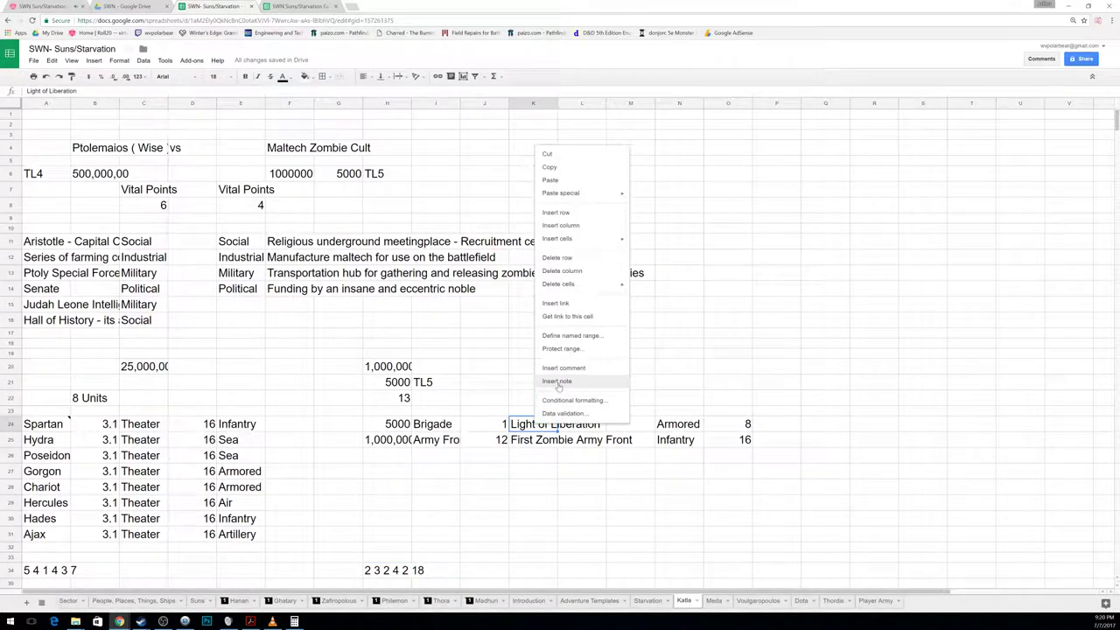
pyautogui.click(560, 392)
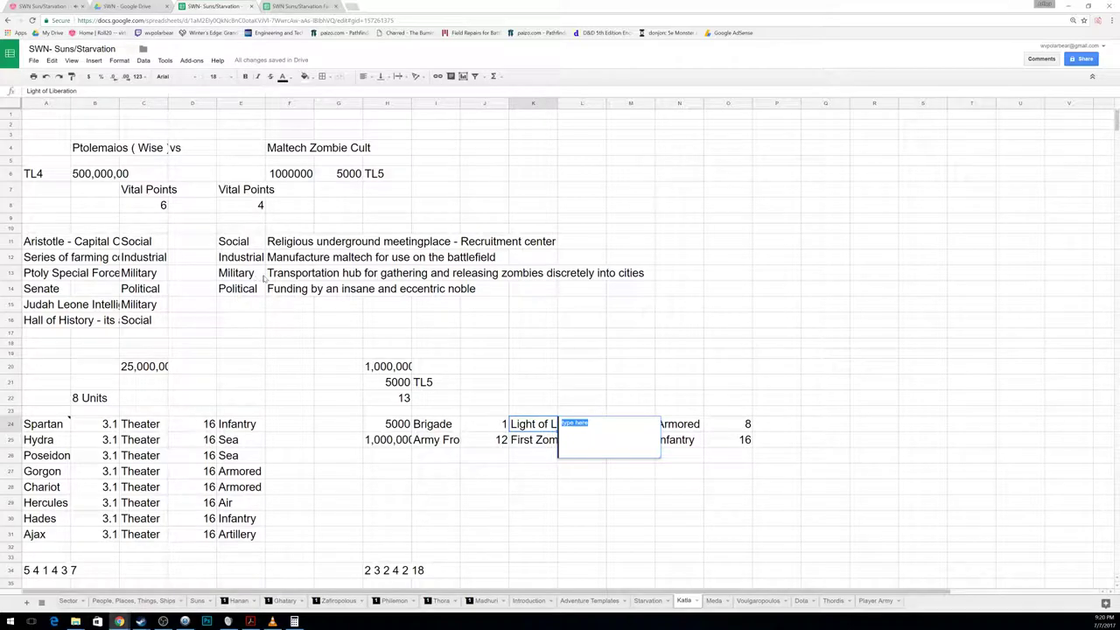
pyautogui.write('Firm and f')
pyautogui.write('eliable unit')
pyautogui.press('Return')
# Step: Add the line "Inventivness in strange surrounds" to the Light of Liberation note
pyautogui.write('inventive')
pyautogui.press('BackSpace')
pyautogui.press('BackSpace')
pyautogui.press('BackSpace')
pyautogui.press('BackSpace')
pyautogui.press('BackSpace')
pyautogui.press('BackSpace')
pyautogui.press('BackSpace')
pyautogui.write('tyness')
pyautogui.write(' in stra')
pyautogui.write('nge')
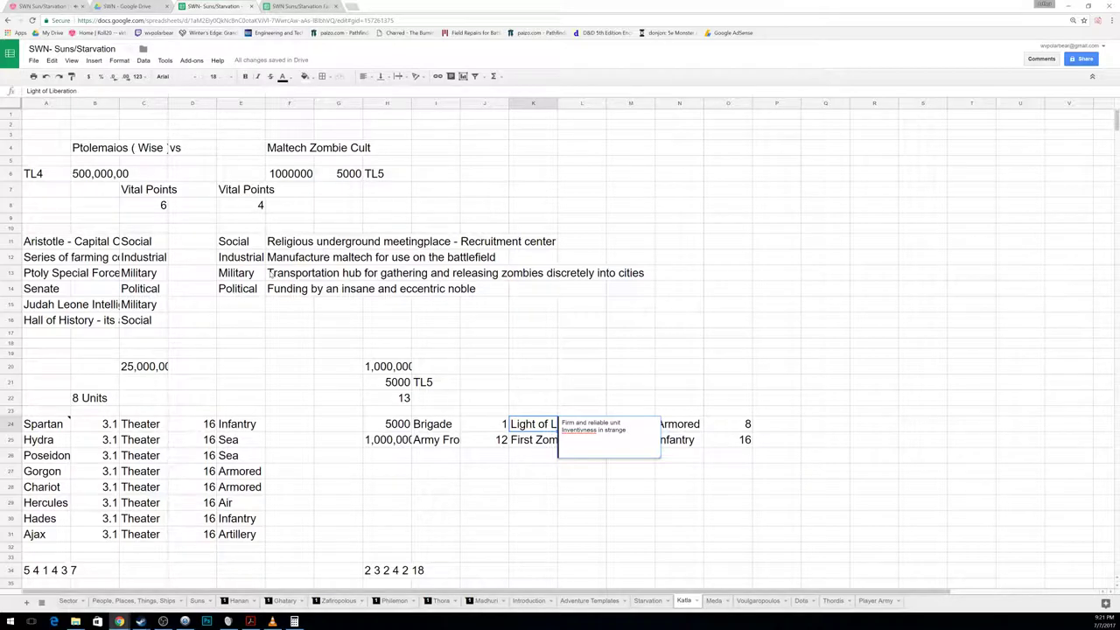
pyautogui.write(' surroundi')
# Step: Add the line "Defense of the ruler in the face of dire odds" to the Light of Liberation note
pyautogui.write('Defense of t')
pyautogui.write('he ruler in the')
pyautogui.write(' face')
pyautogui.write(' of dire odds')
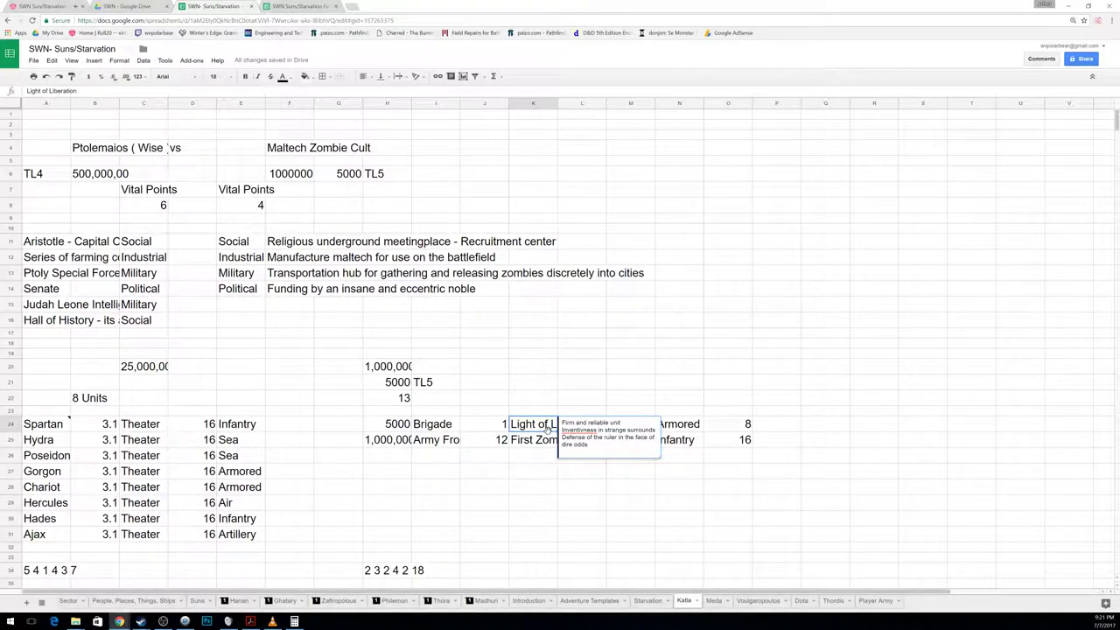
pyautogui.press('Return')
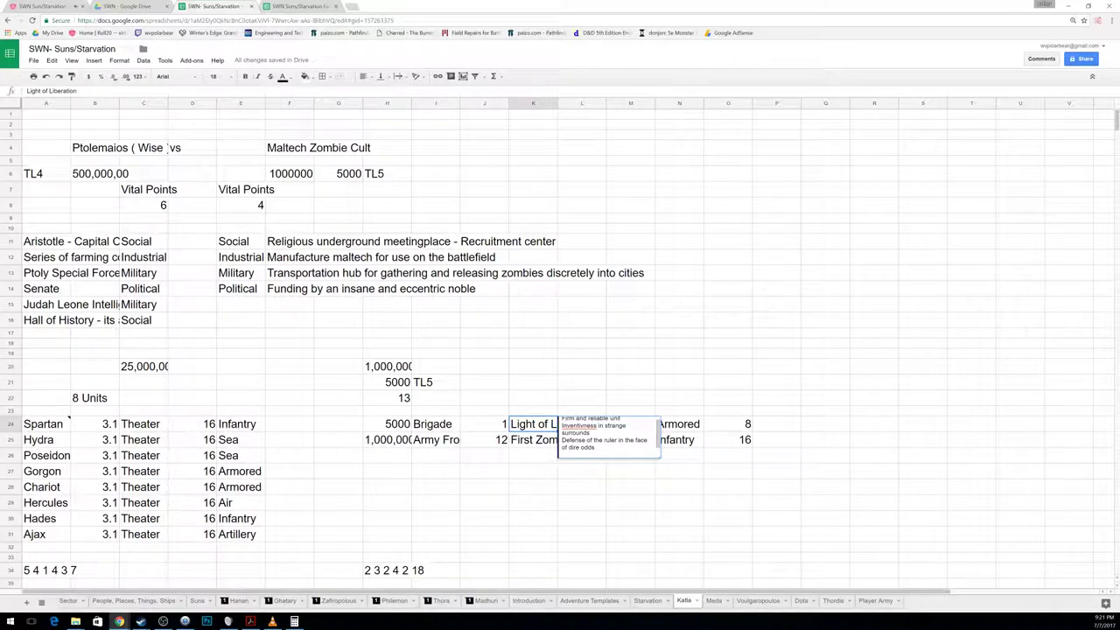
# Step: Add the lines "Leadership is improving morale" and "Obedience to now despised heresy" to the Light of Liberation note
pyautogui.write('U')
pyautogui.write('eadership is ')
pyautogui.write('implroving morale')
pyautogui.press('Return')
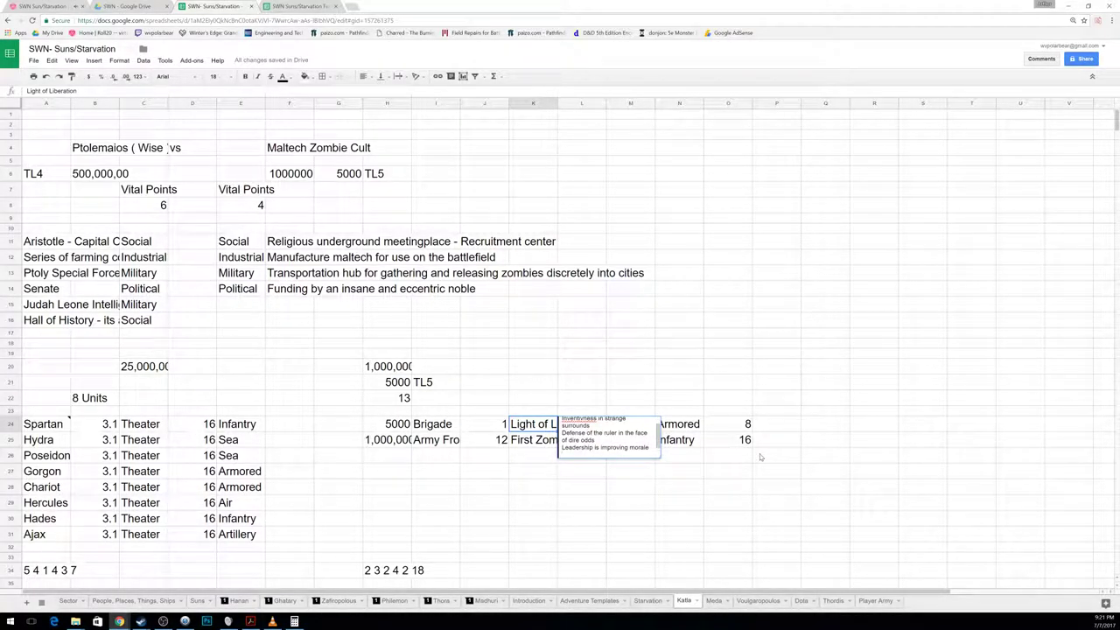
pyautogui.write('Obedience to now despised heresy')
pyautogui.press('Return')
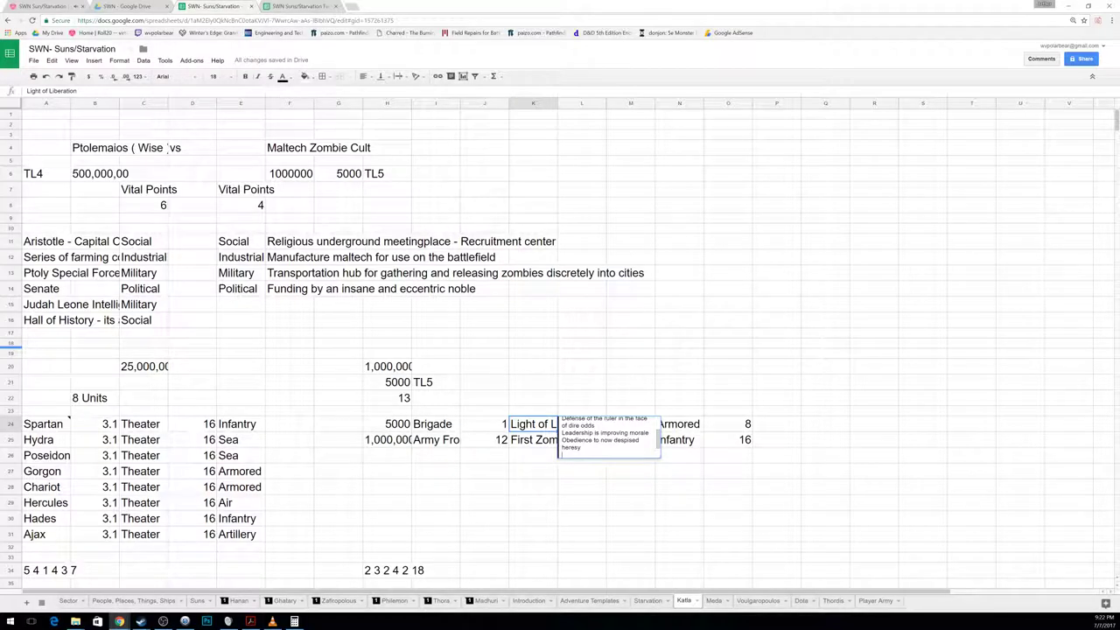
# Step: Finish the note on the Light of Liberation cell with the line "Civilian leaders are using them as toys and props"
pyautogui.write('Civilian leaders are using them as toys and pro')
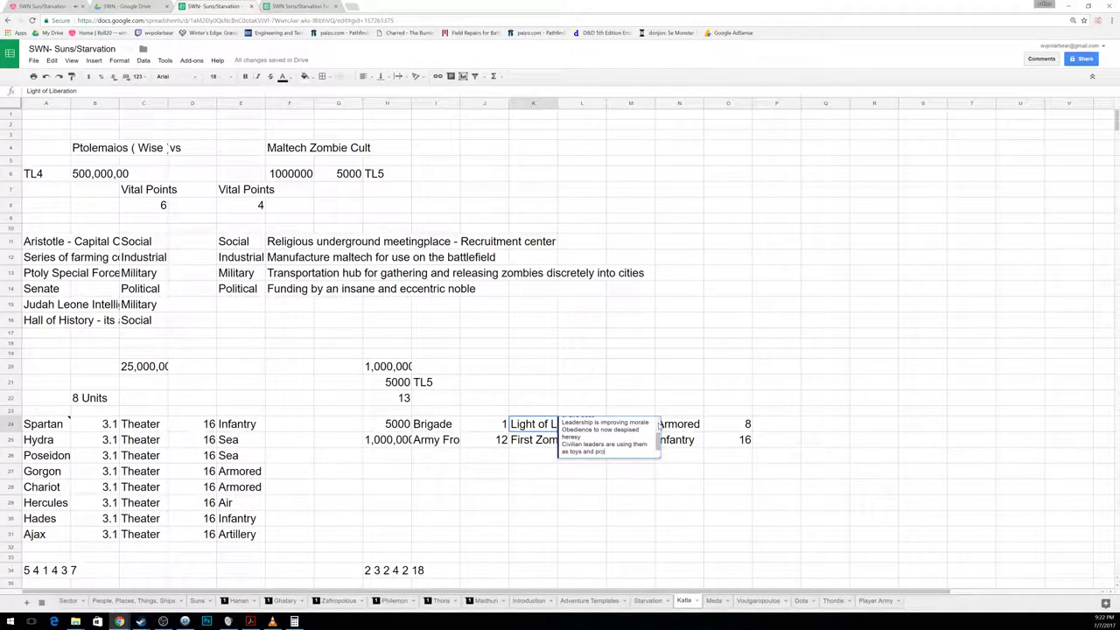
pyautogui.write('ps')
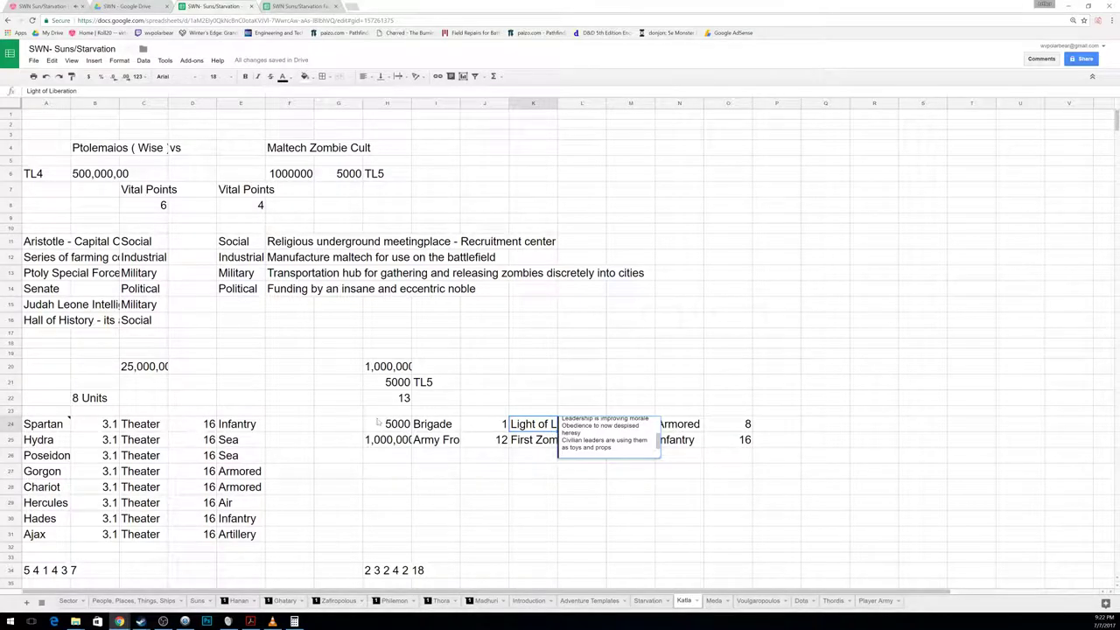
pyautogui.click(544, 498)
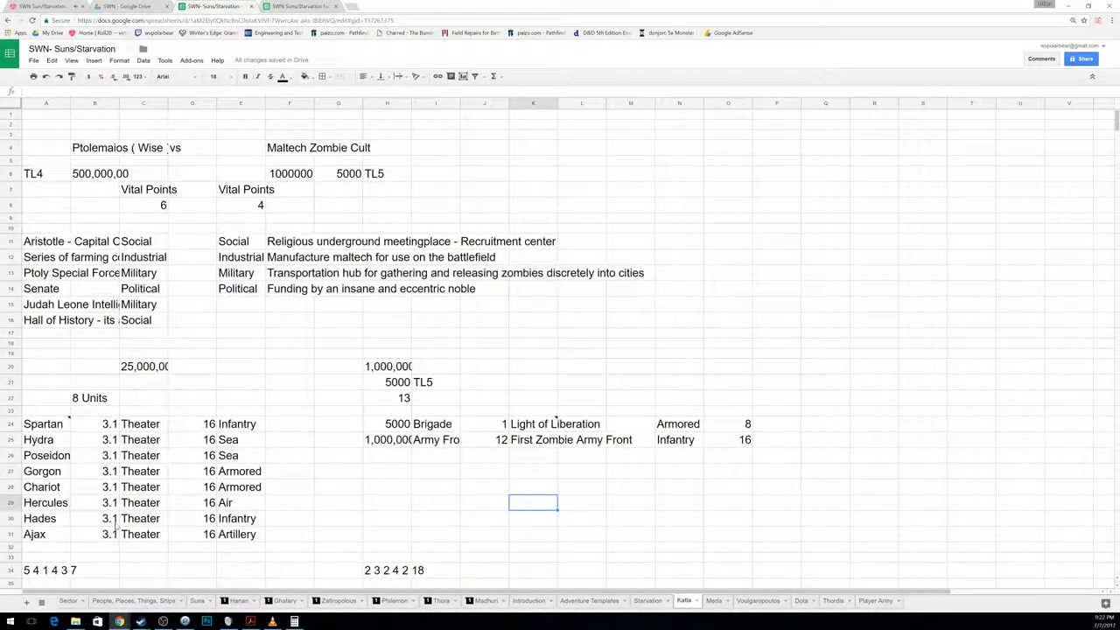
# Step: Open the Meda sheet and, in Roll20, run TemporaryArmyMacro, listing its dice in the chat box as 2 7 4 1 1 16
pyautogui.moveTo(59, 521); pyautogui.dragTo(258, 535)
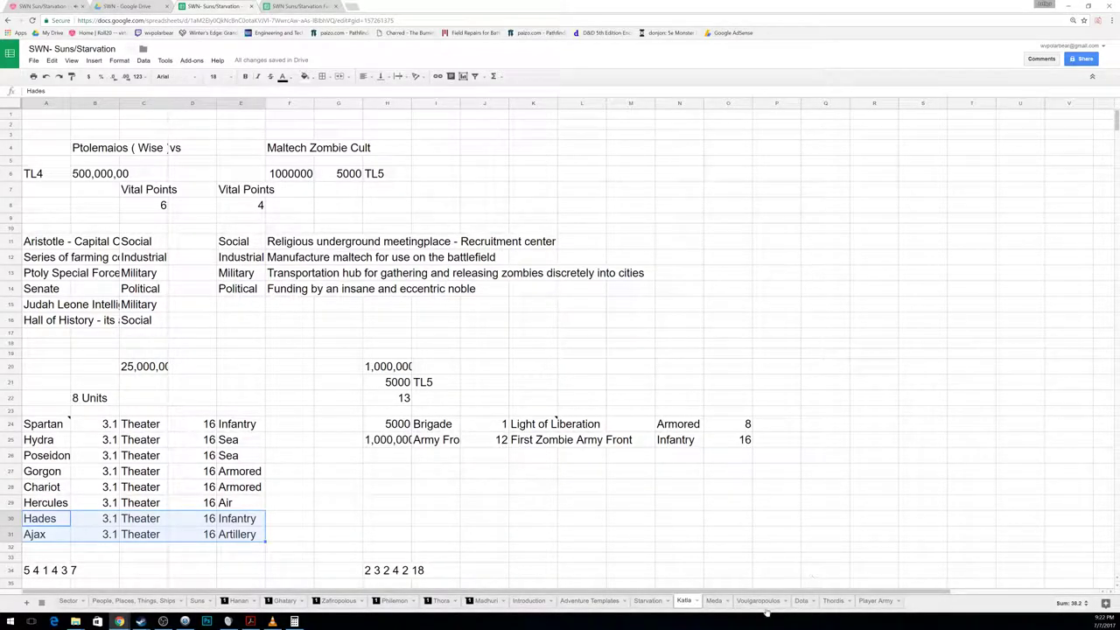
pyautogui.click(714, 600)
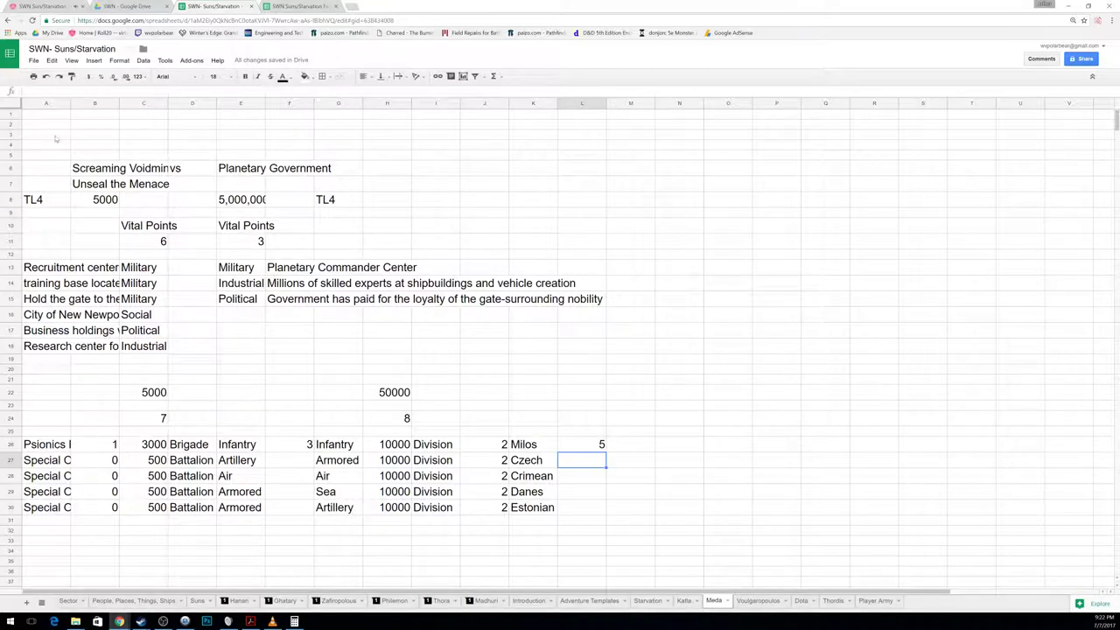
pyautogui.click(40, 6)
pyautogui.click(35, 577)
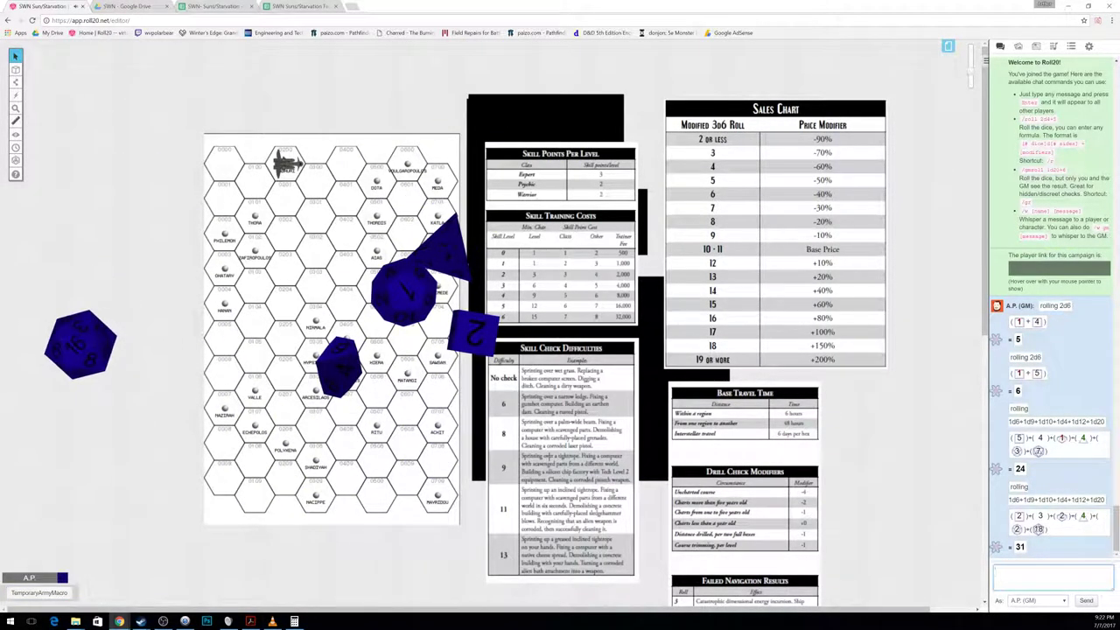
pyautogui.write('/r 4')
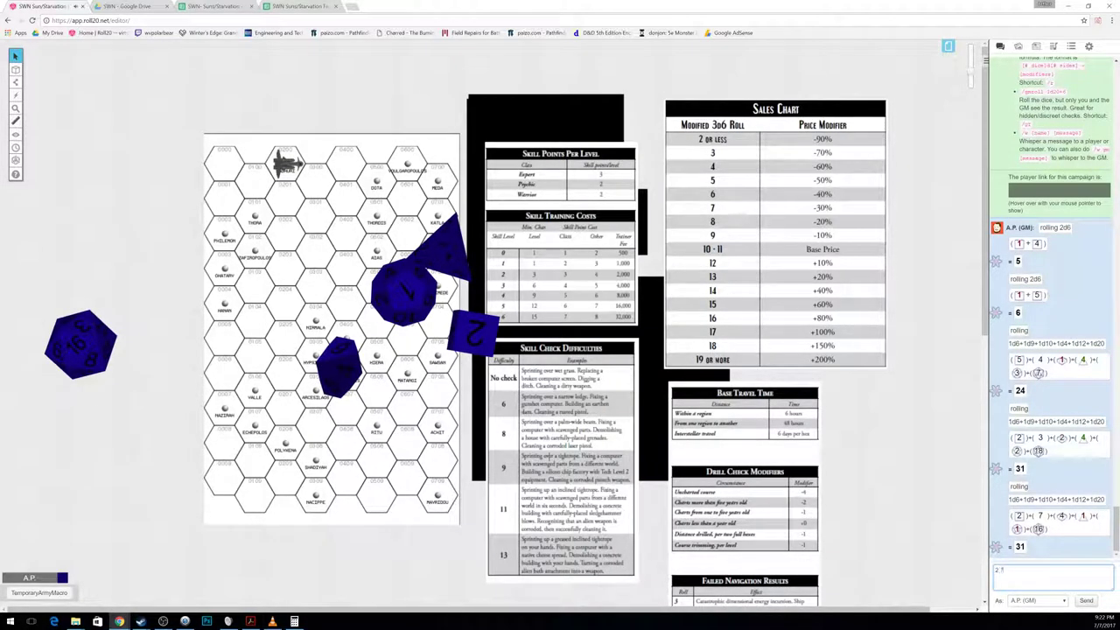
pyautogui.write('10')
# Step: Transfer the dice list 2 7 4 1 1 16 from the chat box to cell A33 of the Meda sheet
pyautogui.hotkey('ctrl', 'a')
pyautogui.hotkey('ctrl', 'c')
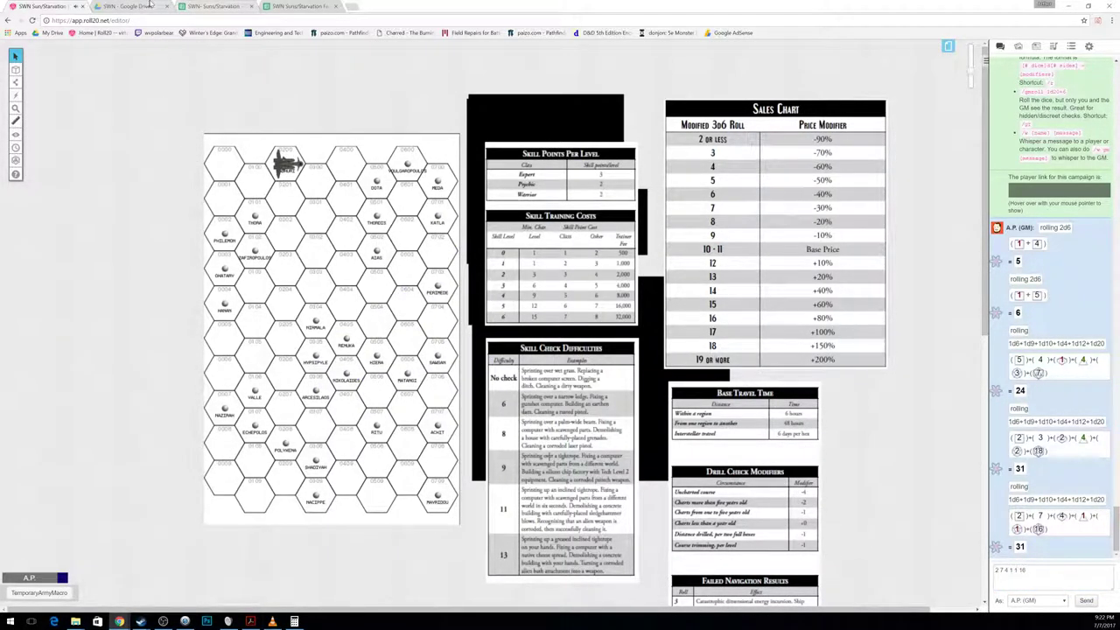
pyautogui.click(188, 6)
pyautogui.click(48, 544)
pyautogui.hotkey('ctrl', 'v')
# Step: Insert a note on the Psionics Resonance Brigade cell with the lines "A firm and reliable unit" and "Ferocity and overwhelming vigor"
pyautogui.rightClick(58, 448)
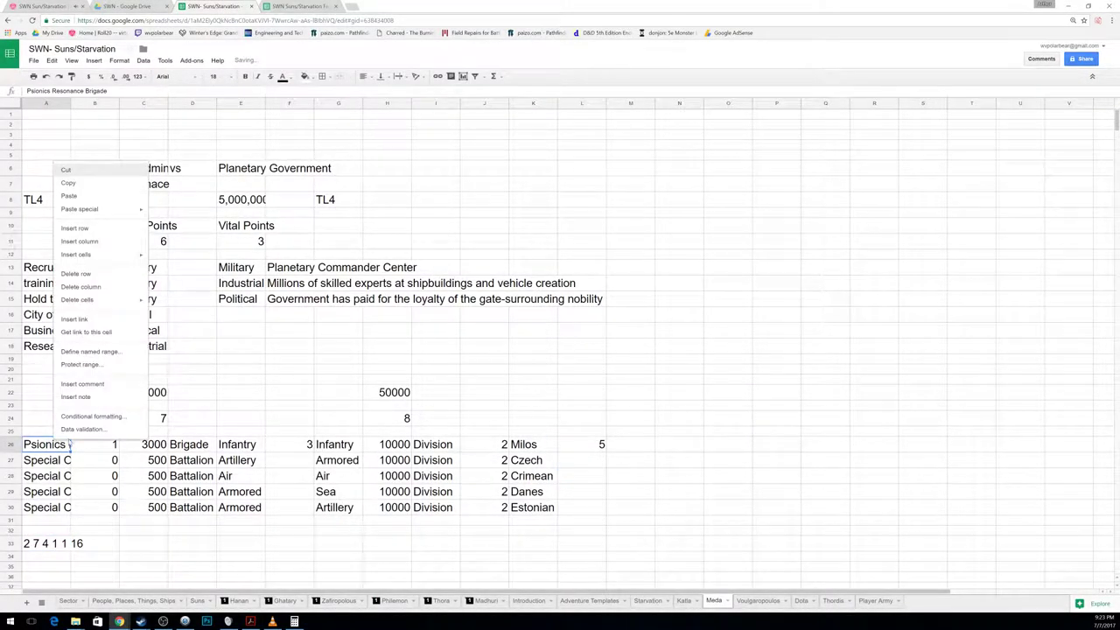
pyautogui.click(88, 399)
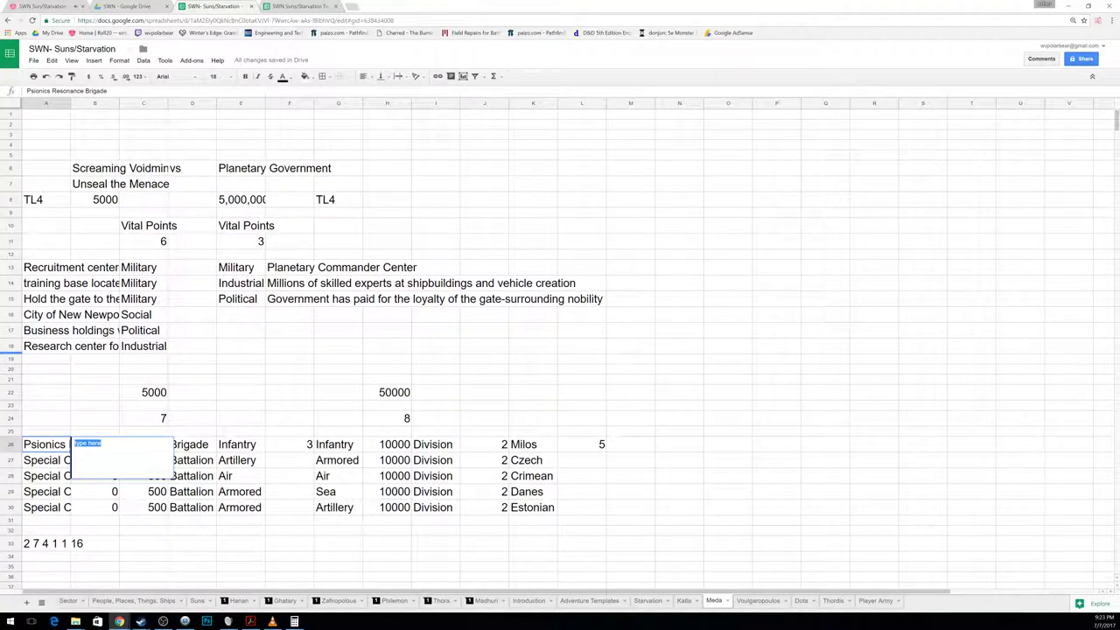
pyautogui.press('Right')
pyautogui.press('BackSpace')
pyautogui.press('BackSpace')
pyautogui.press('BackSpace')
pyautogui.press('BackSpace')
pyautogui.press('BackSpace')
pyautogui.press('BackSpace')
pyautogui.press('BackSpace')
pyautogui.press('BackSpace')
pyautogui.press('BackSpace')
pyautogui.write('A firm, and reliable unit')
pyautogui.press('Return')
pyautogui.write('Ferocity that')
pyautogui.press('BackSpace')
pyautogui.press('BackSpace')
pyautogui.press('BackSpace')
pyautogui.write('and overwhelming vigor')
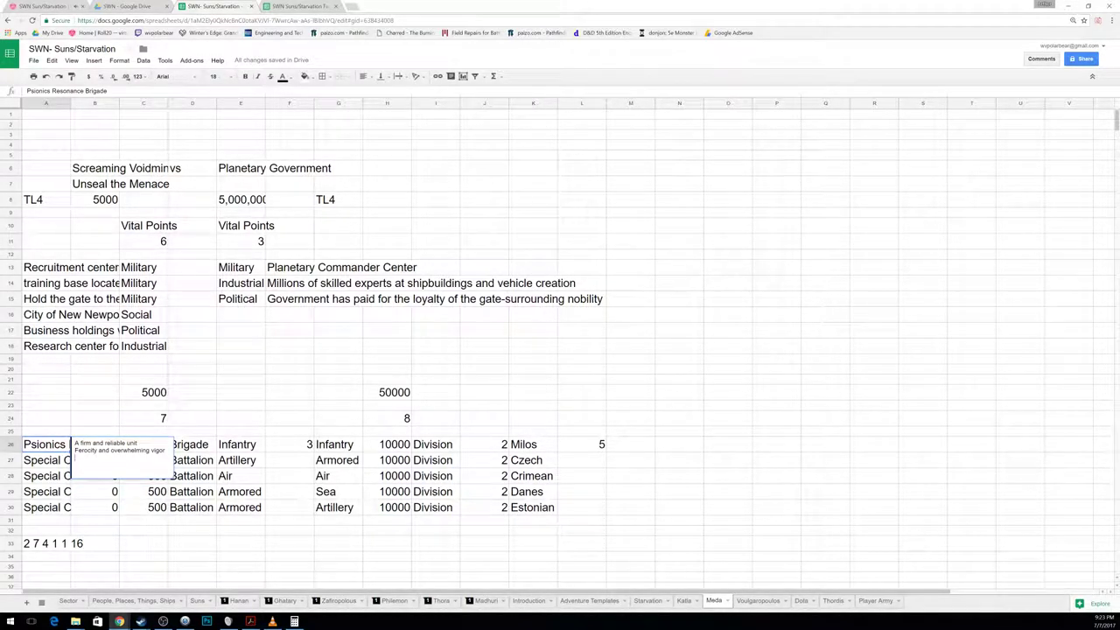
# Step: Add the line "Past glory Siezing enemy strongholds once thought invincible" to the Psionics Resonance Brigade note
pyautogui.write('Plat glo')
pyautogui.write('ry ')
pyautogui.write('Sizzling')
pyautogui.write(' enemy')
pyautogui.write(' strongholds on')
pyautogui.write('ce thought')
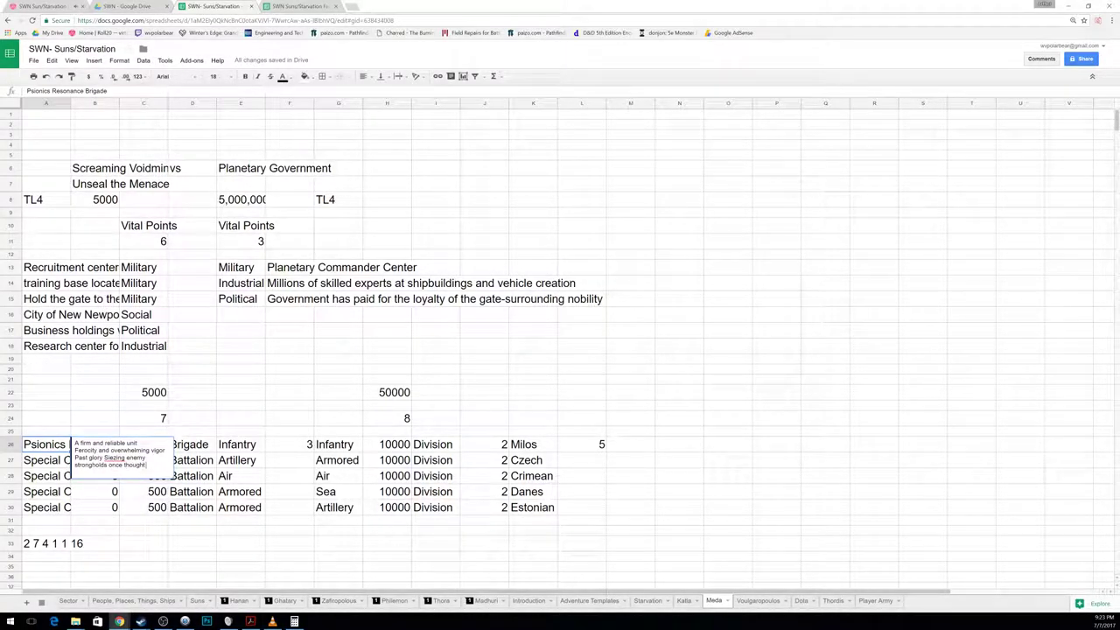
pyautogui.write(' invincible')
pyautogui.press('Return')
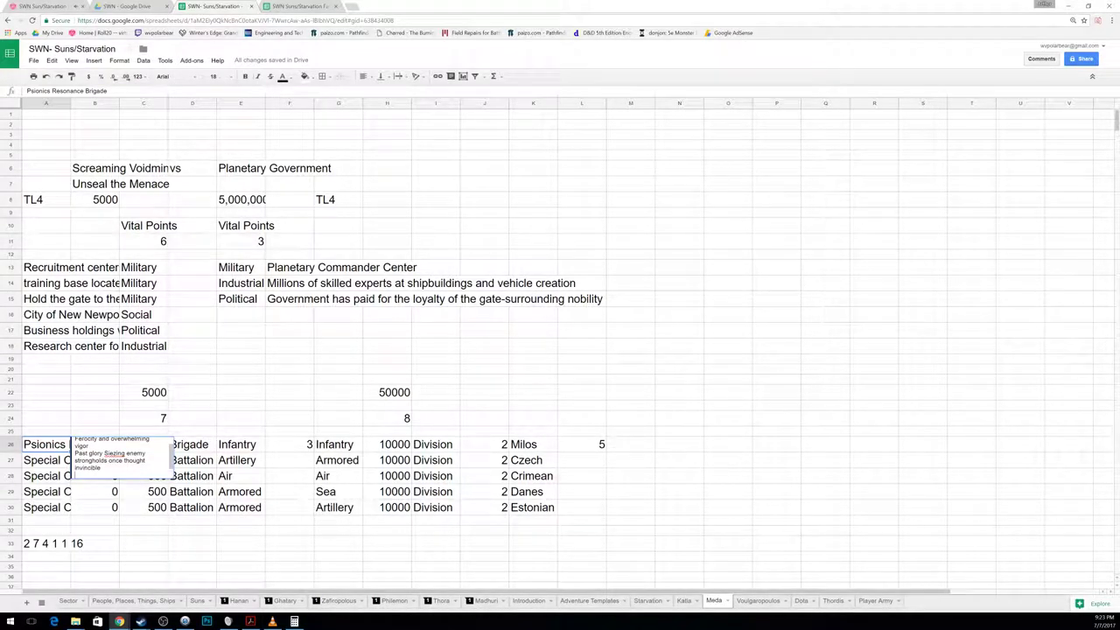
# Step: Complete the brigade's note with "Confused - too many new recruits", "Succumbing to an Usurper" and "Troops feel little love for their leaders"
pyautogui.write('Confused - too many new recruit')
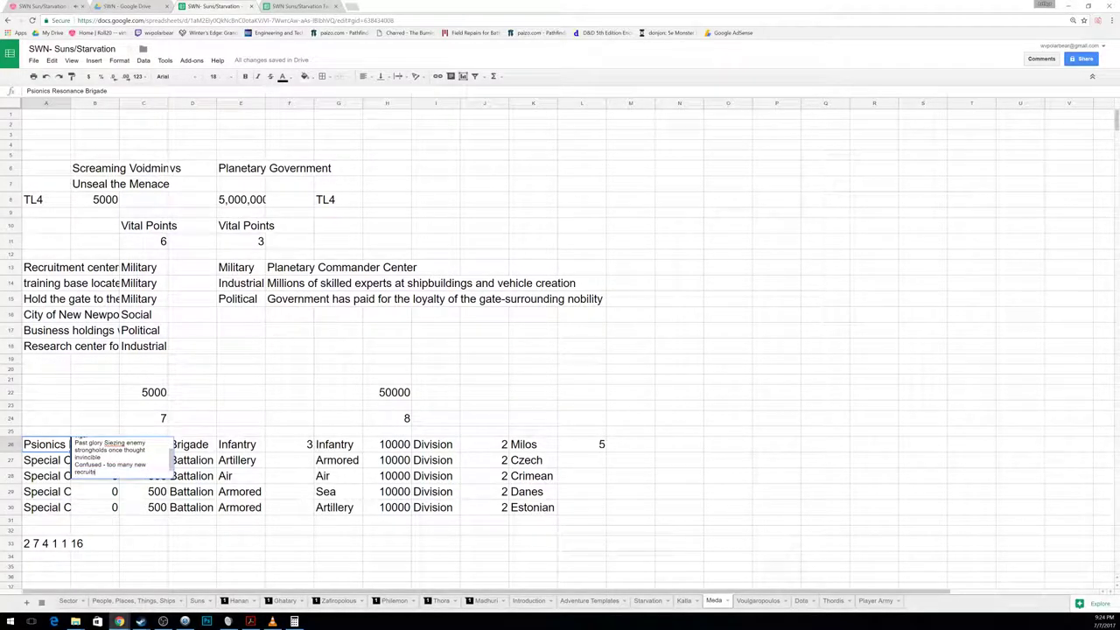
pyautogui.write('s')
pyautogui.press('Return')
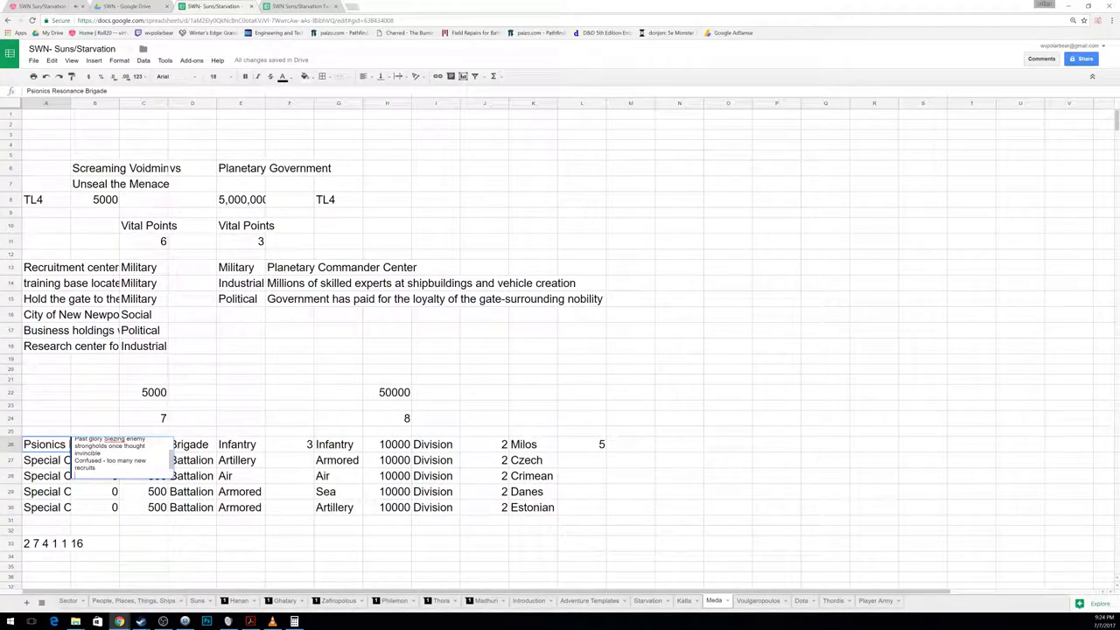
pyautogui.write('Succumbing to an Usurper')
pyautogui.press('Return')
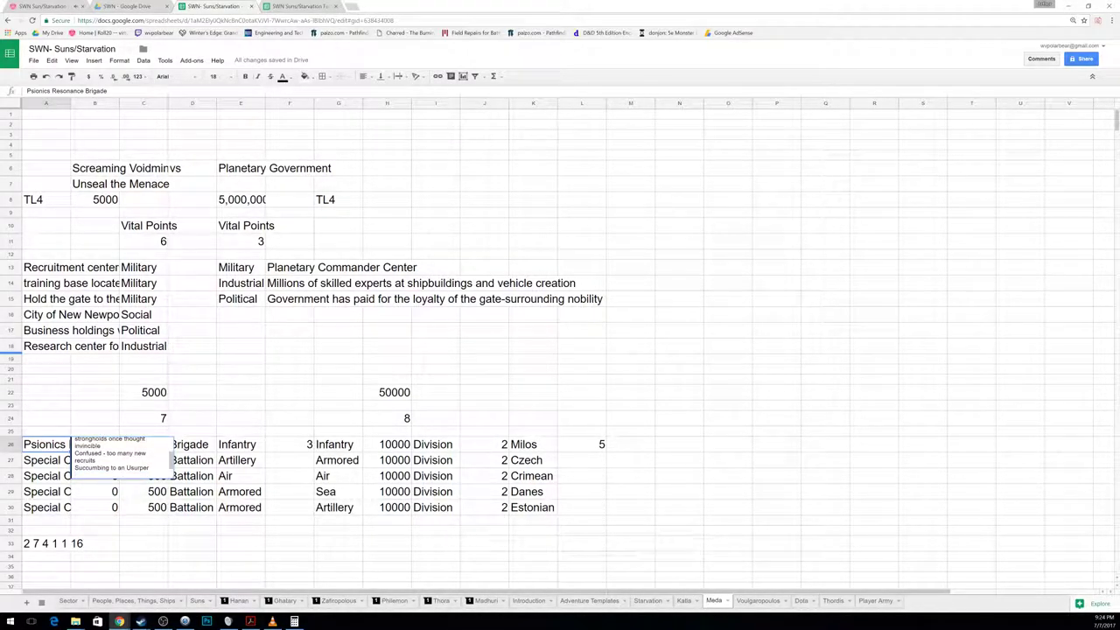
pyautogui.write('Troops feel little love for their lea')
pyautogui.write('ders')
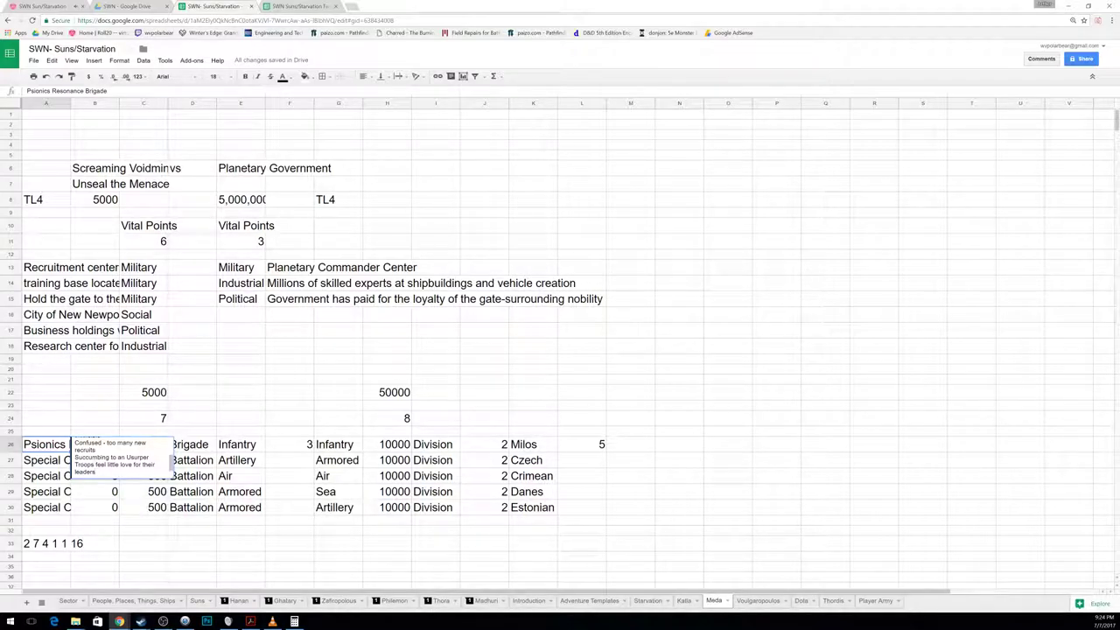
pyautogui.click(214, 520)
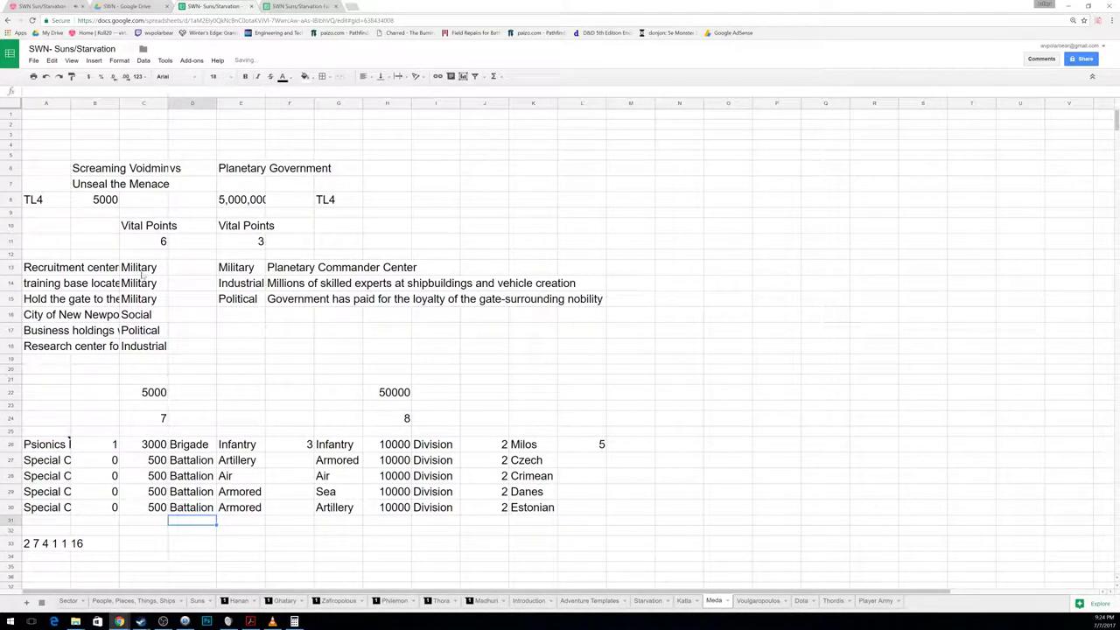
# Step: Switch to Roll20, run #TemporaryArmyMacro again, and list its dice in the chat box as 5 6 1 3 9 2
pyautogui.click(42, 5)
pyautogui.hotkey('ctrl', 'a')
pyautogui.write('#TemporaryArmyMacro')
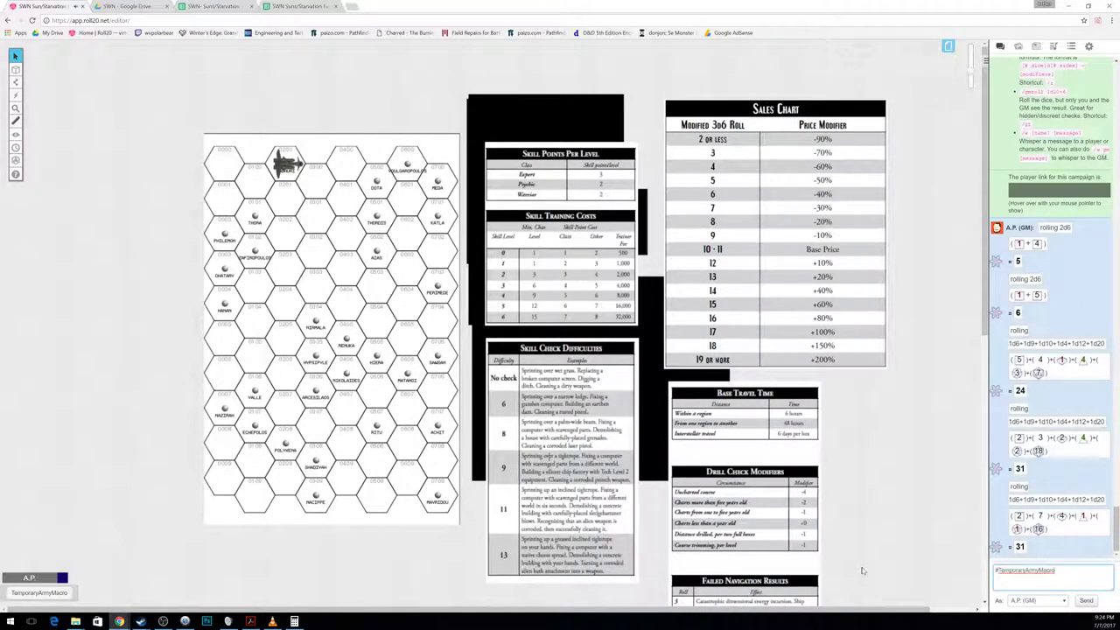
pyautogui.press('Return')
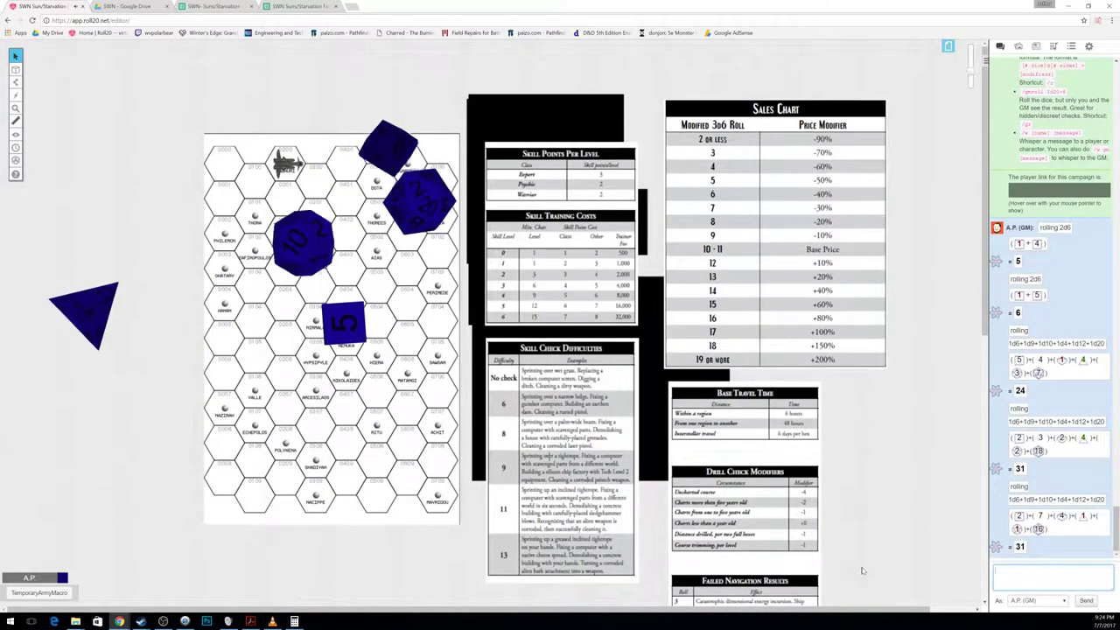
pyautogui.write('5+6+1+3+')
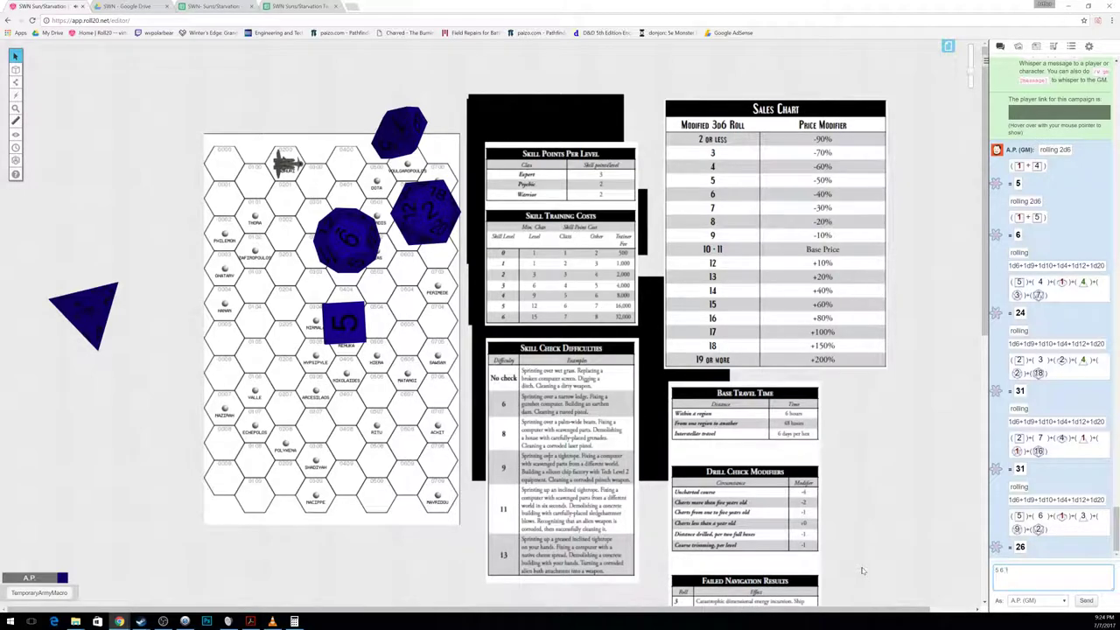
pyautogui.write('9+2')
# Step: Move the dice list 5 6 1 3 9 2 from the chat box to cell G33 of the Meda sheet
pyautogui.hotkey('ctrl', 'a')
pyautogui.hotkey('ctrl', 'x')
pyautogui.click(210, 6)
pyautogui.click(348, 545)
pyautogui.hotkey('ctrl', 'v')
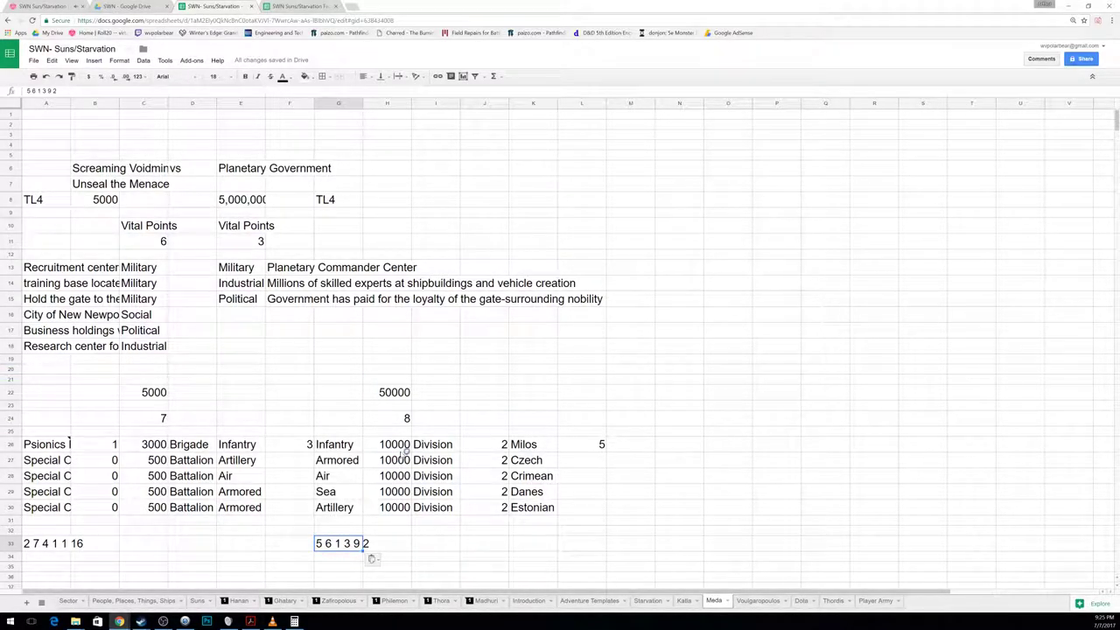
# Step: Insert a note on the Milos cell with the lines "Untrustworthy and prone to error" and "Advanced technology"
pyautogui.click(534, 445)
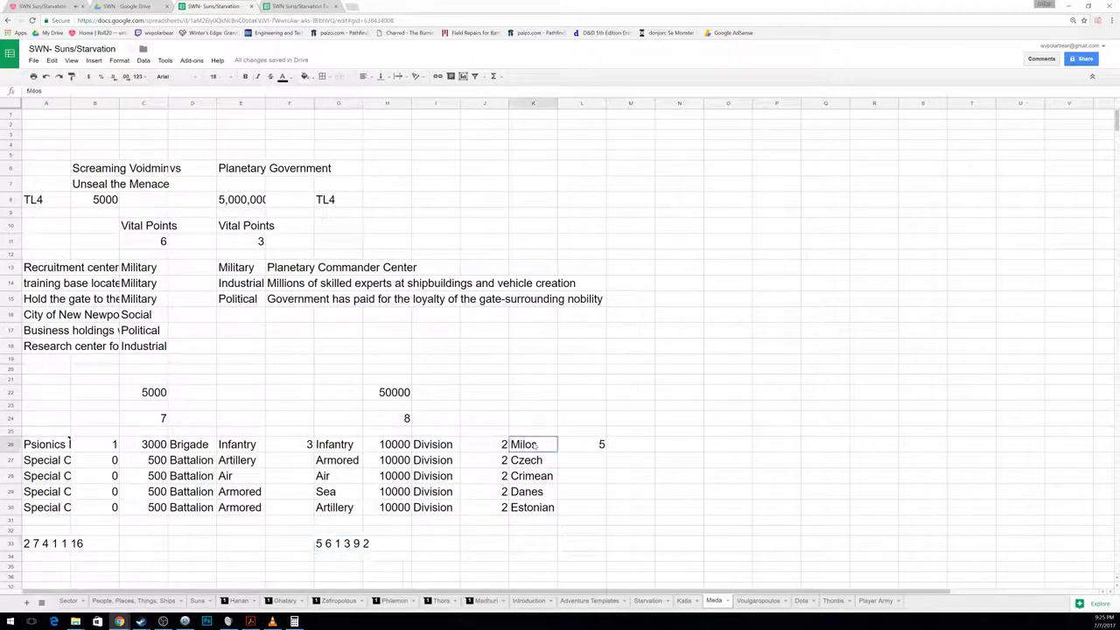
pyautogui.rightClick(534, 445)
pyautogui.click(556, 398)
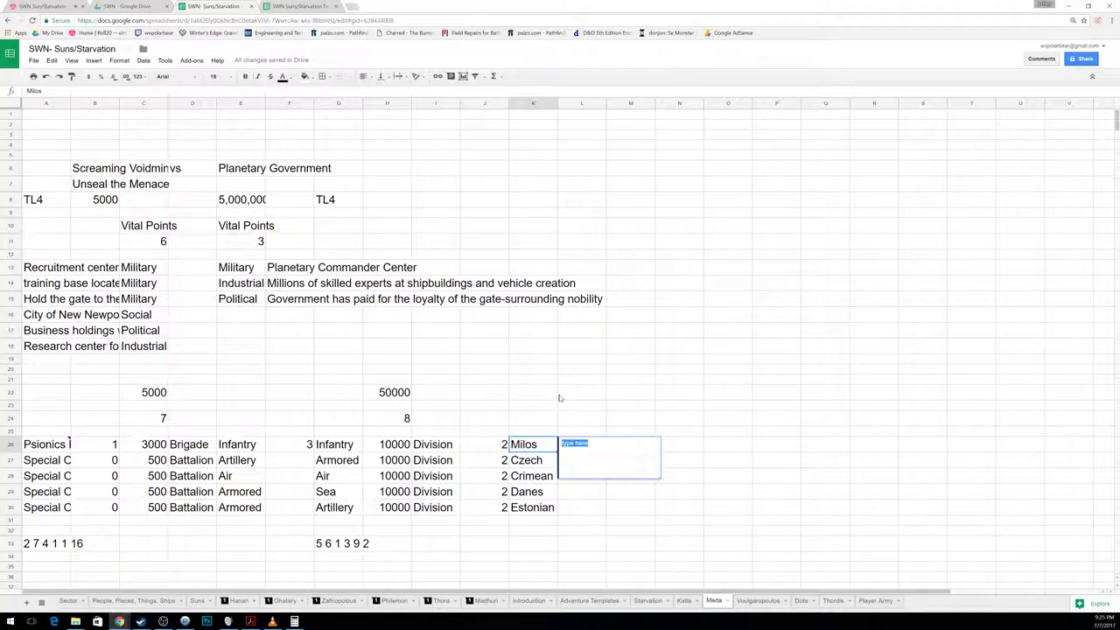
pyautogui.write('Unt')
pyautogui.write('rustw')
pyautogui.write('orthy an')
pyautogui.write('d prone to error')
pyautogui.write(' Advanced technol')
pyautogui.write('ogy')
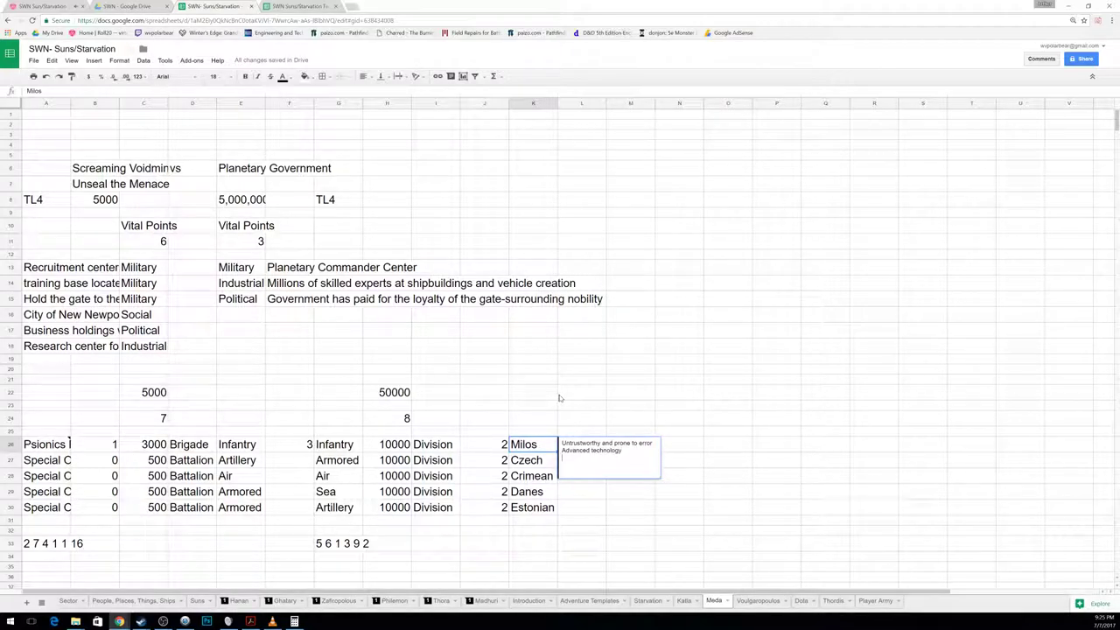
# Step: Extend Milos's note with "A glorious last stand where they were nearly wiped out", "Decaying - leadership is flawed" and "They proved useless in moment of need"
pyautogui.press('Return')
pyautogui.write('orious last stand where they were nearly wiped out')
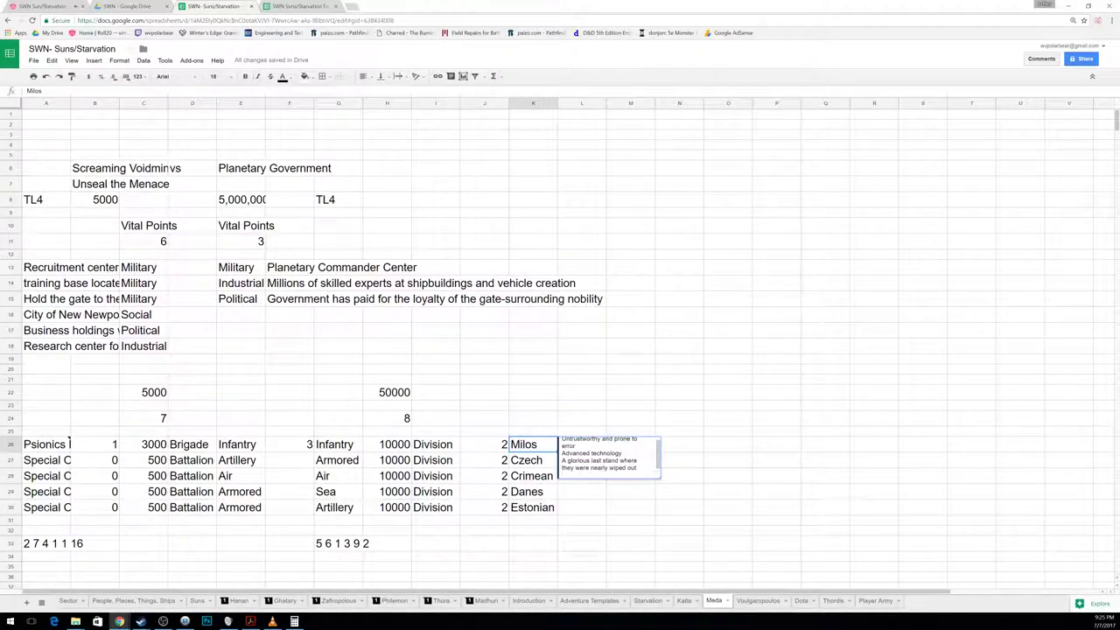
pyautogui.press('Return')
pyautogui.write('Decaying - leadership is flawed')
pyautogui.press('Return')
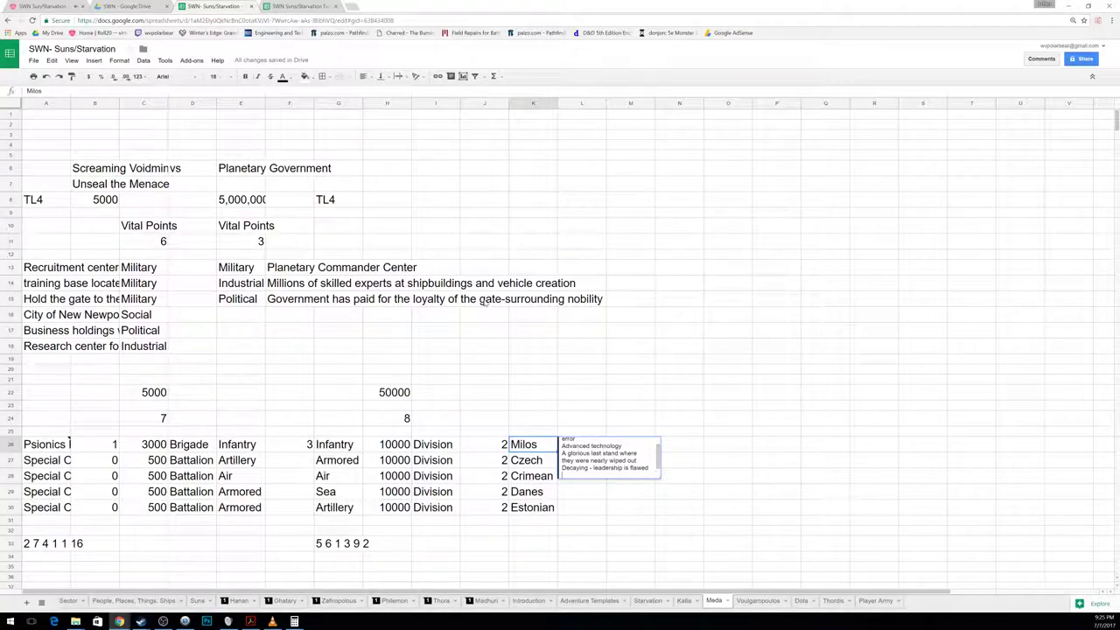
pyautogui.write('They proved useless in moment of nee')
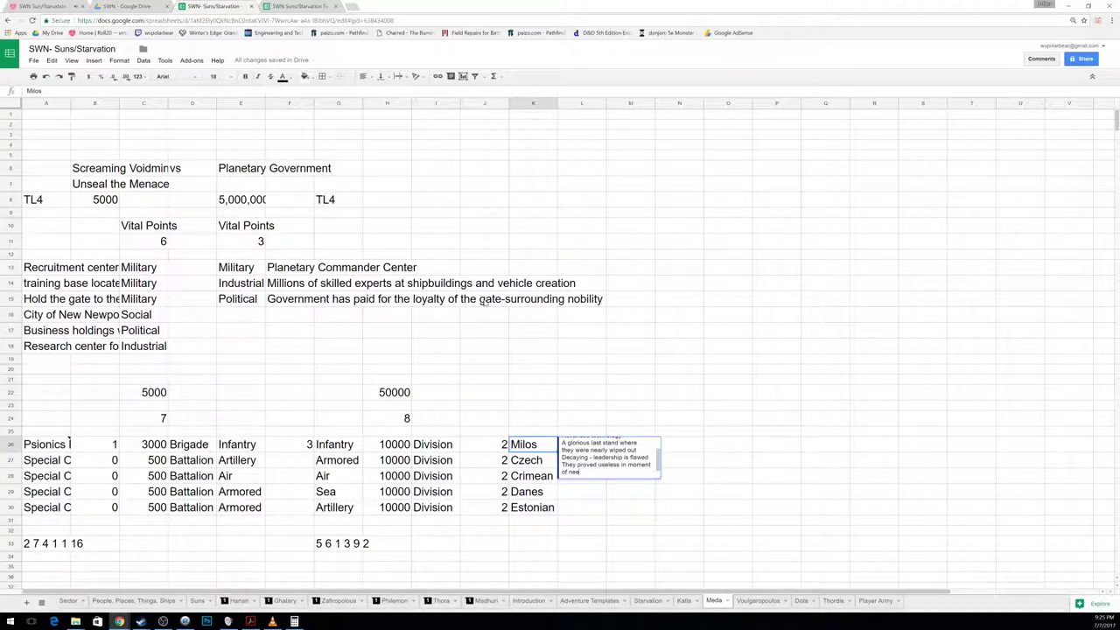
pyautogui.write('d')
pyautogui.press('Escape')
pyautogui.scroll(-3, 485, 301)
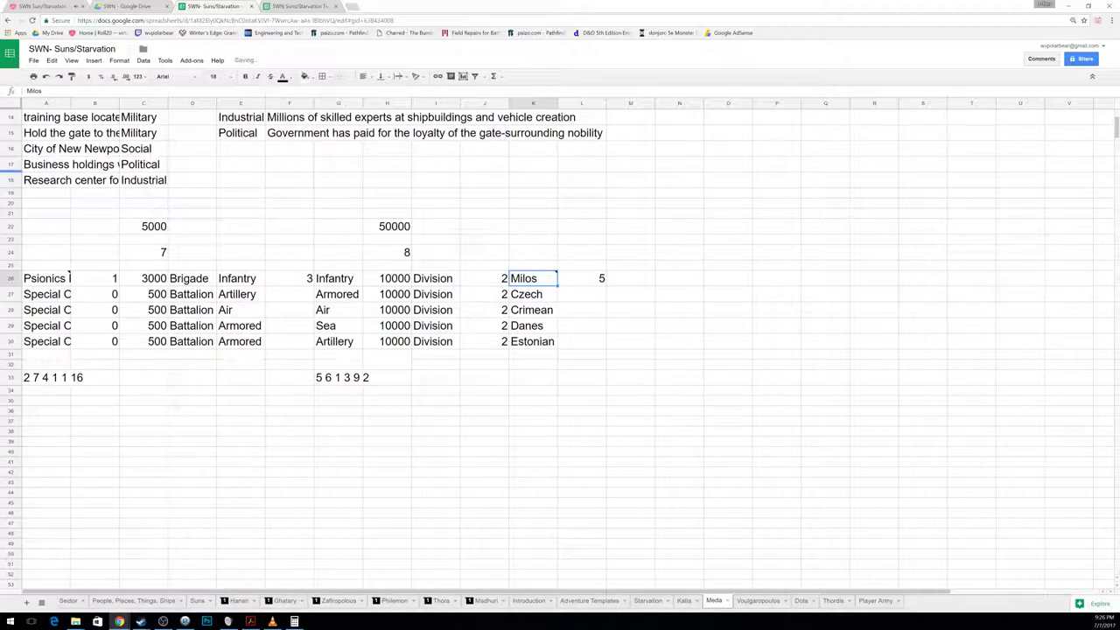
# Step: Reopen the Milos note and append the line "Its starved for necessary resources"
pyautogui.rightClick(554, 278)
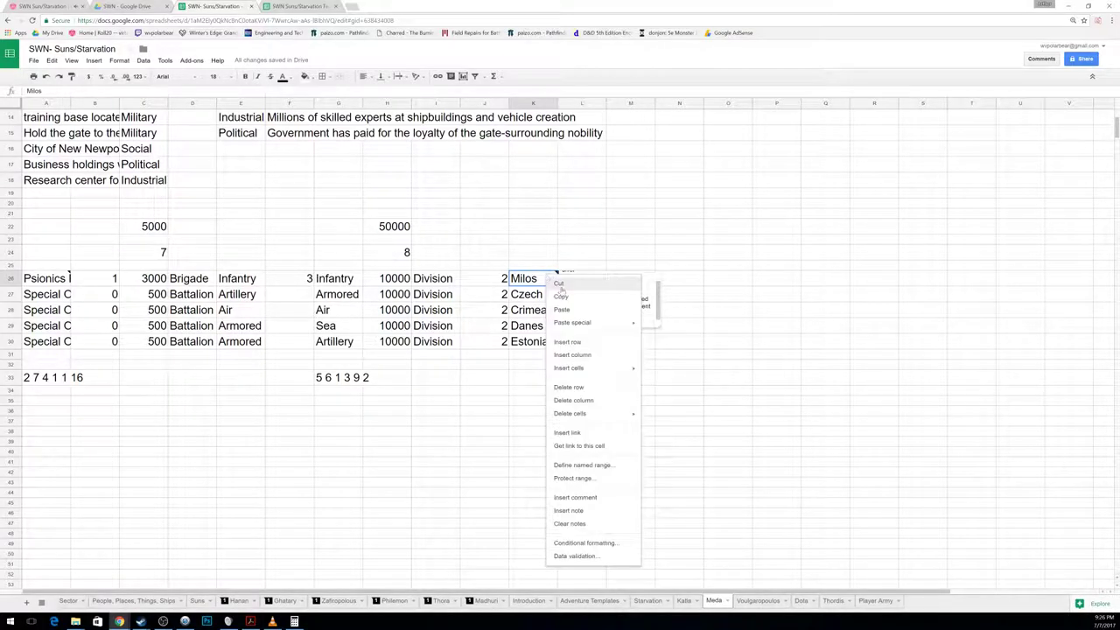
pyautogui.click(595, 511)
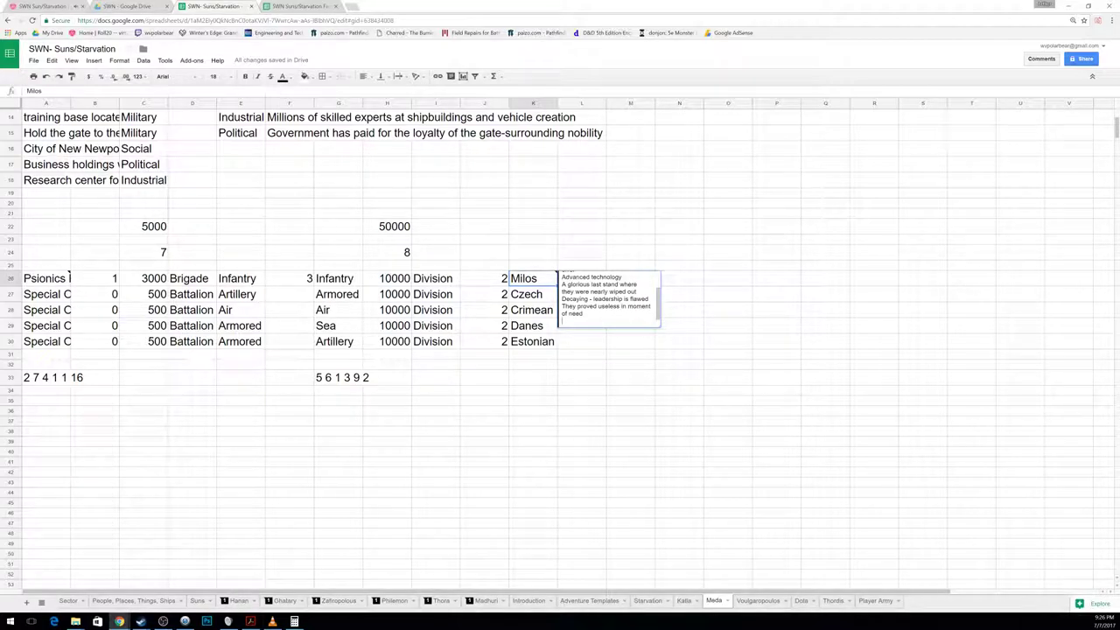
pyautogui.write('Its starved frr necessary resources')
pyautogui.press('Return')
pyautogui.click(300, 495)
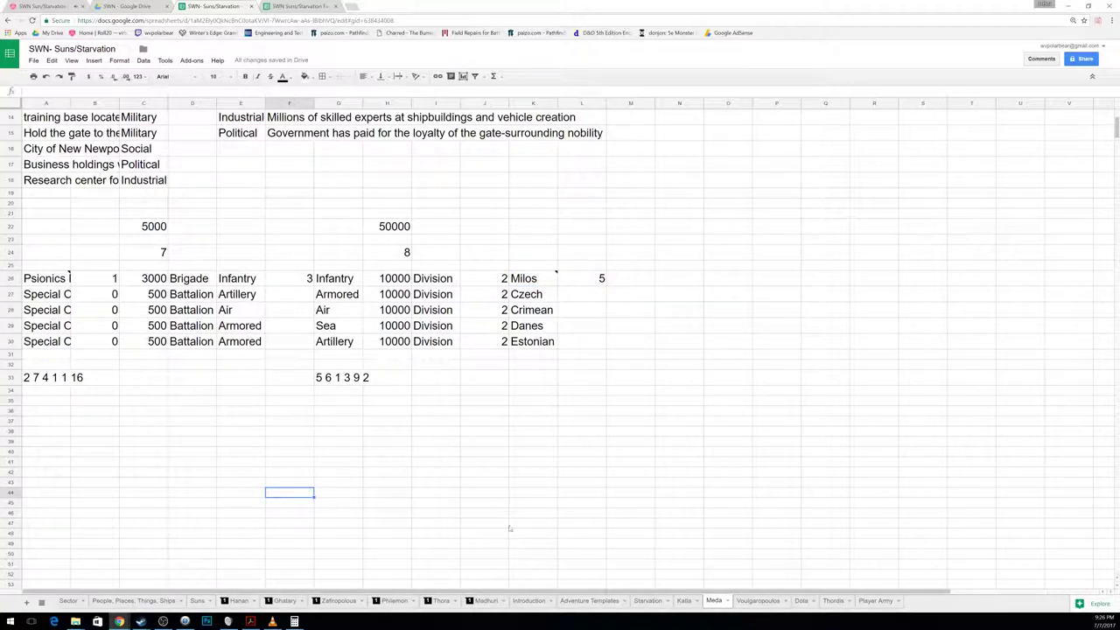
# Step: Open the Voulgaropoulos sheet, then switch to Roll20 and repeat the last six-dice army roll in the chat
pyautogui.click(757, 603)
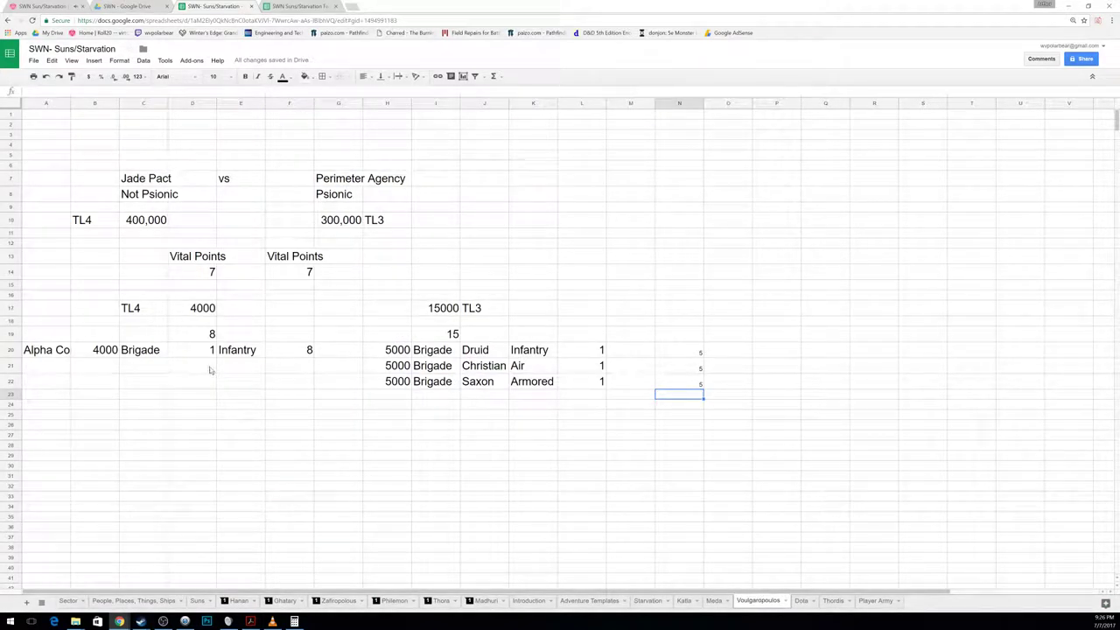
pyautogui.click(59, 5)
pyautogui.press('Up')
pyautogui.press('Return')
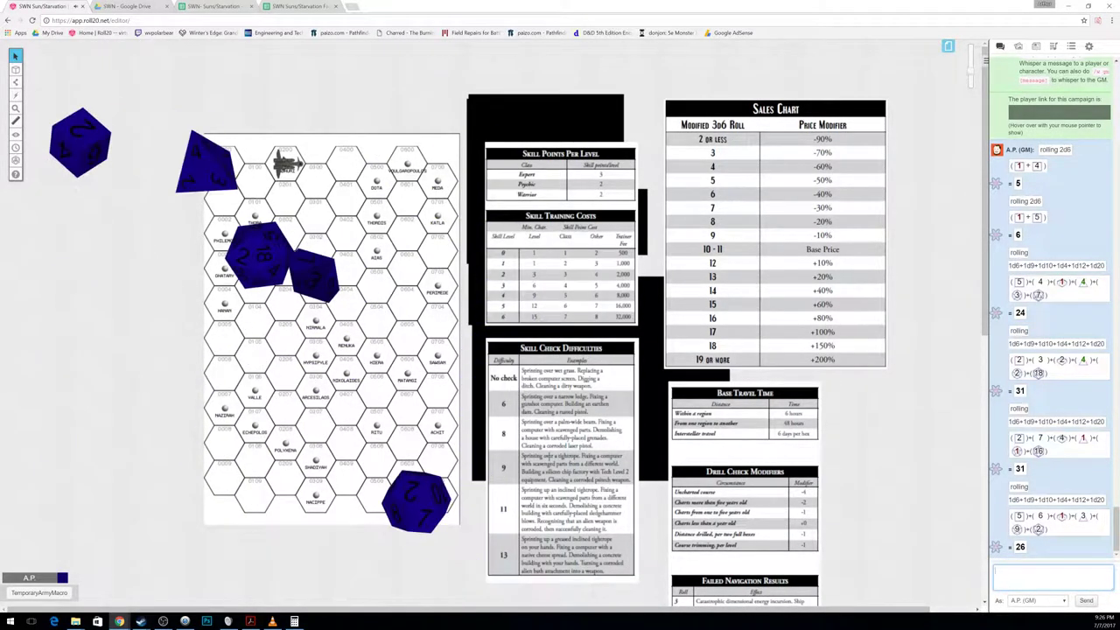
# Step: Write the rolled dice list 4 4 3 2 11 18 in the chat box and copy it to cell A30 of the Voulgaropoulos sheet
pyautogui.write('/r 3d')
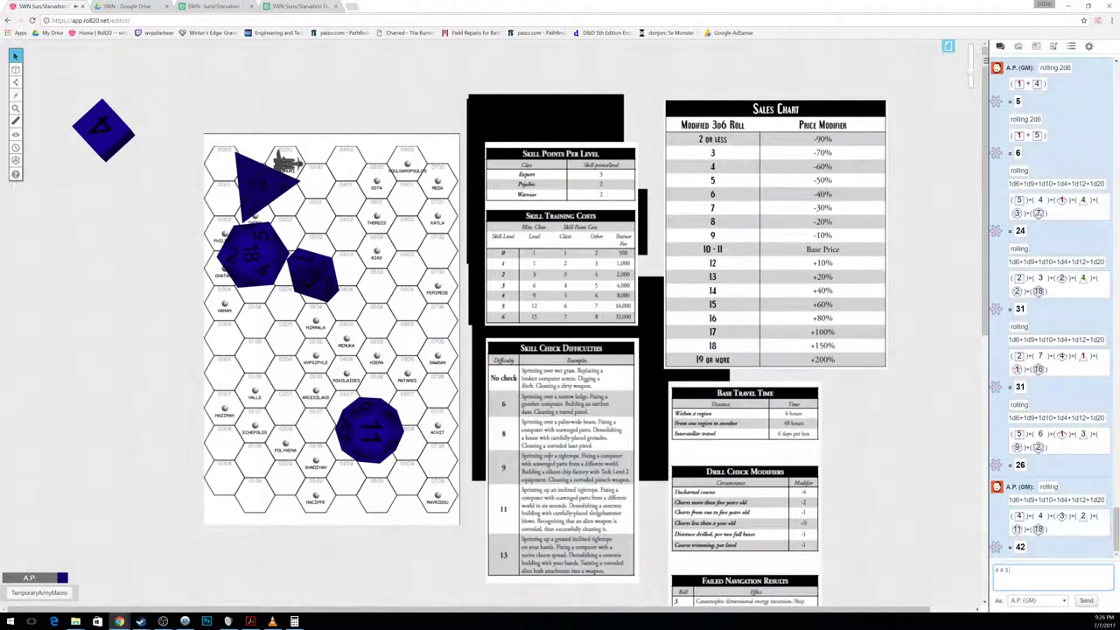
pyautogui.write('6')
pyautogui.press('Return')
pyautogui.click(223, 6)
pyautogui.click(69, 466)
pyautogui.hotkey('ctrl', 'v')
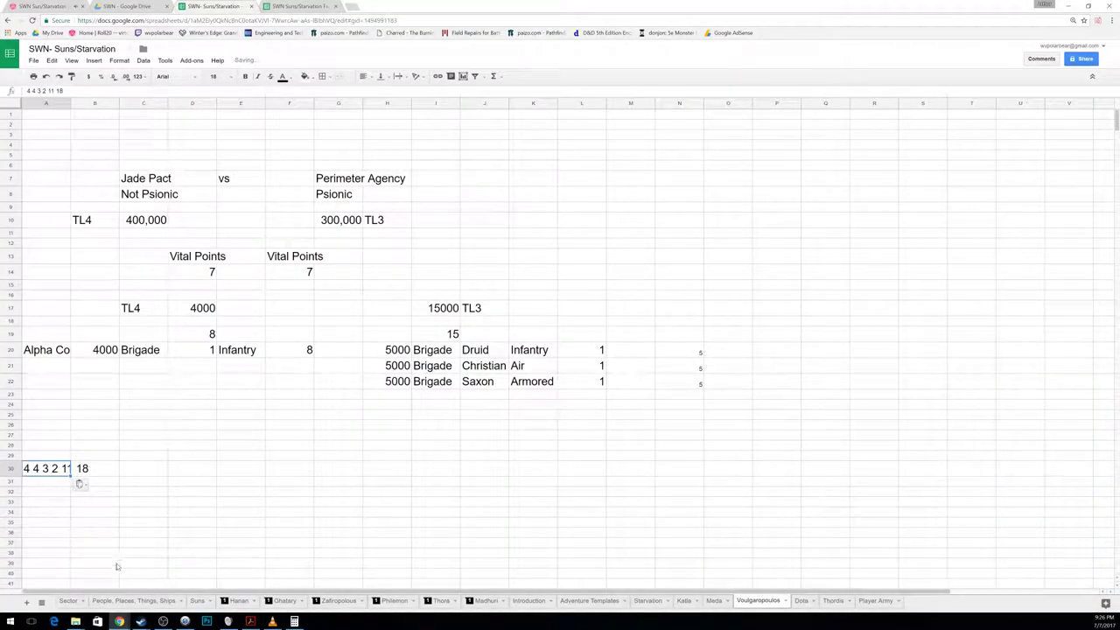
# Step: Insert a note on the Alpha Company cell with the lines "Some questionable - not for hard jobs" and "Long tradition of superb leadership"
pyautogui.click(48, 350)
pyautogui.rightClick(51, 347)
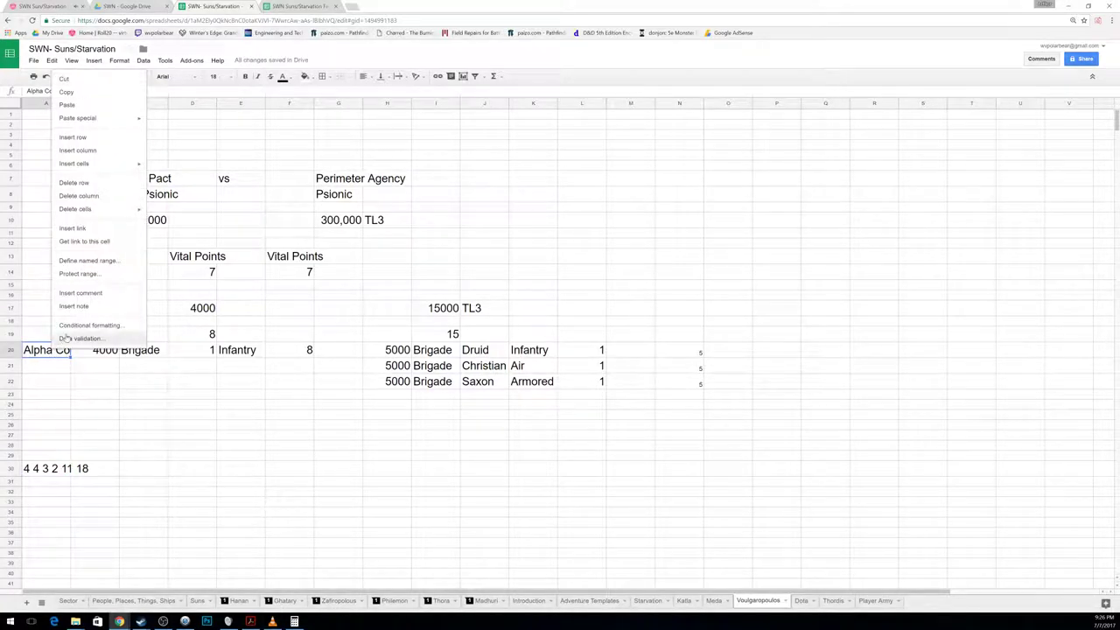
pyautogui.click(96, 307)
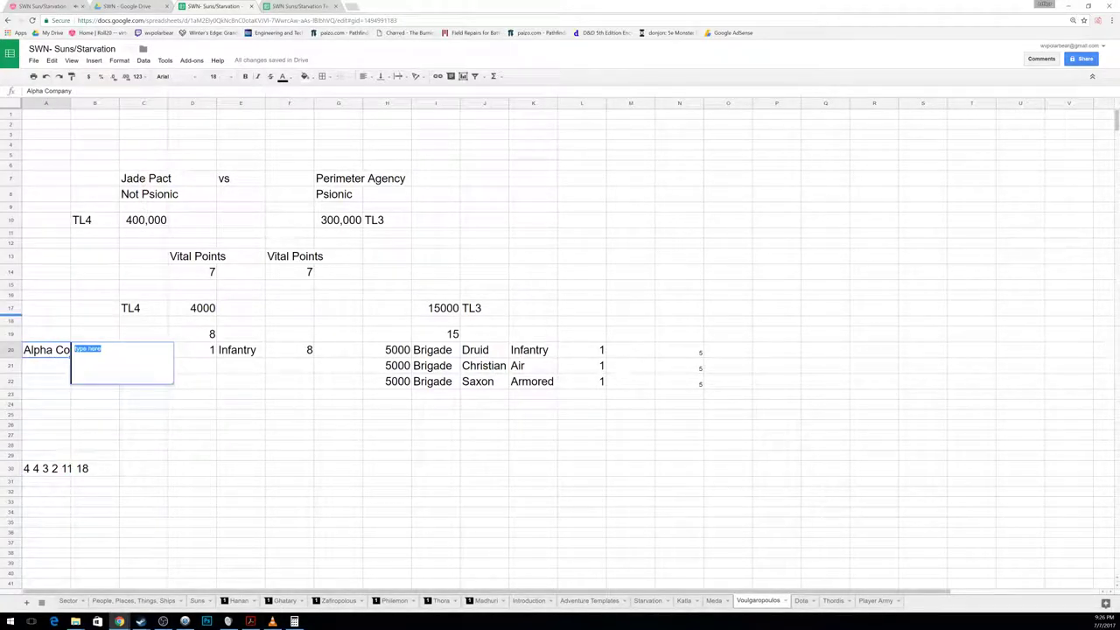
pyautogui.write('8')
pyautogui.write('ome question')
pyautogui.write('able - not for hu')
pyautogui.write('rd jobs')
pyautogui.write('Long tradition')
pyautogui.write(' of superio')
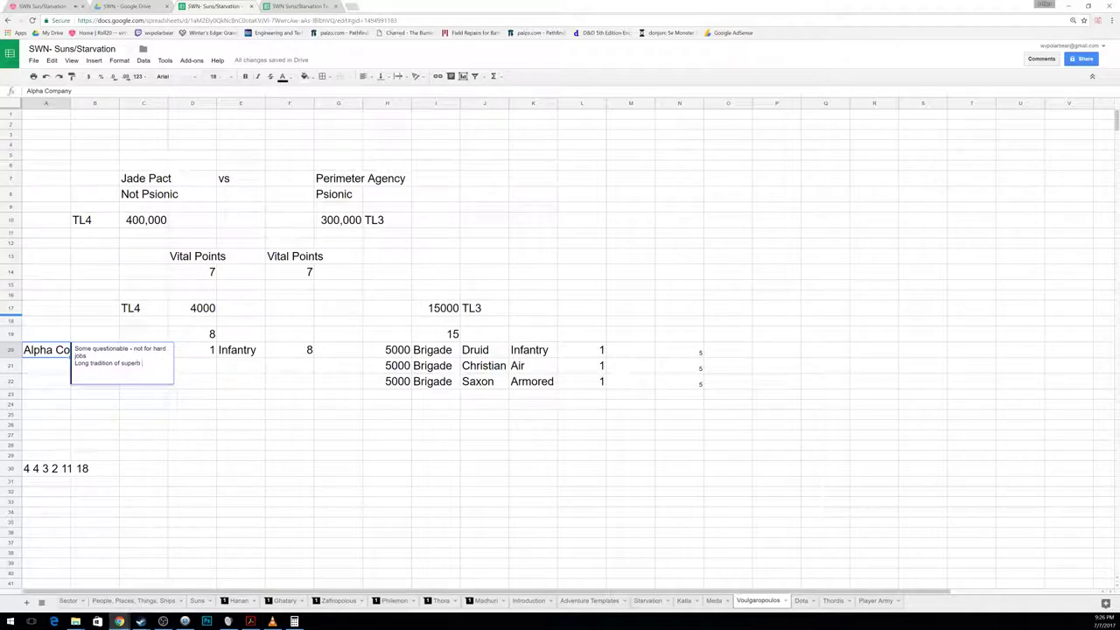
pyautogui.write(' leadership.')
pyautogui.press('Return')
# Step: Add the lines "Overcoming a superior foe with their wits" and "Steady situation" to Alpha Company's note
pyautogui.write('vercoming a superi')
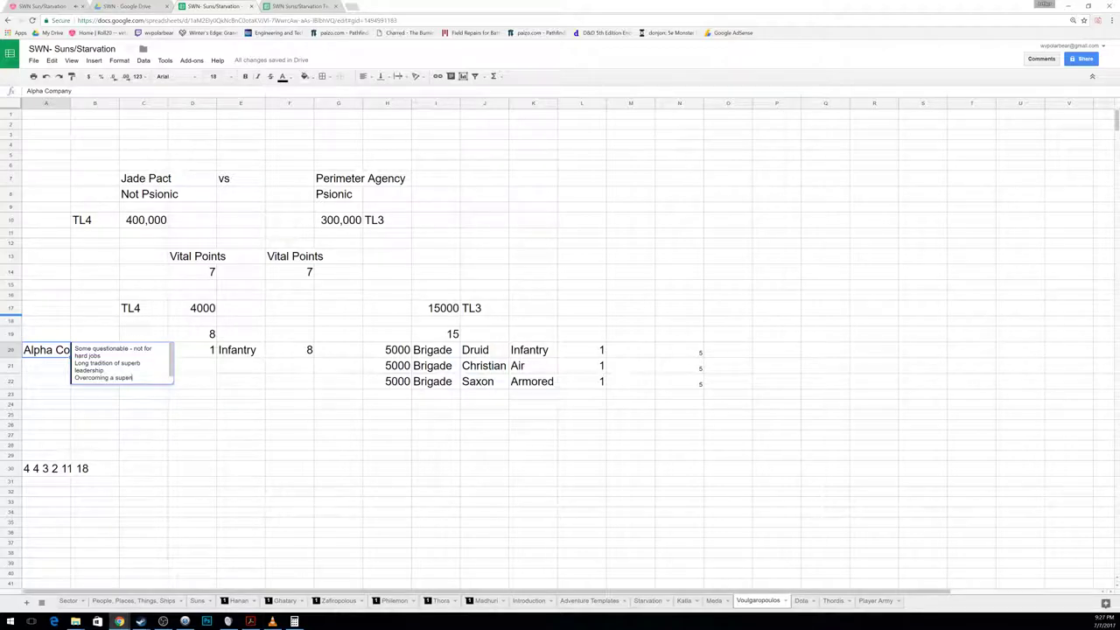
pyautogui.write('or foe with their wits')
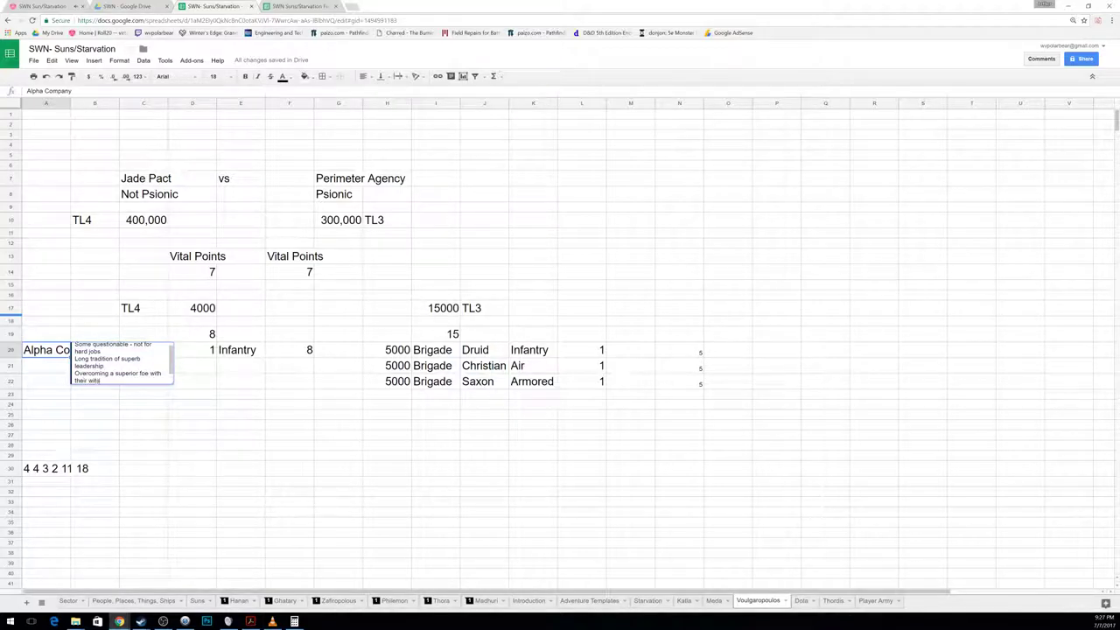
pyautogui.press('Return')
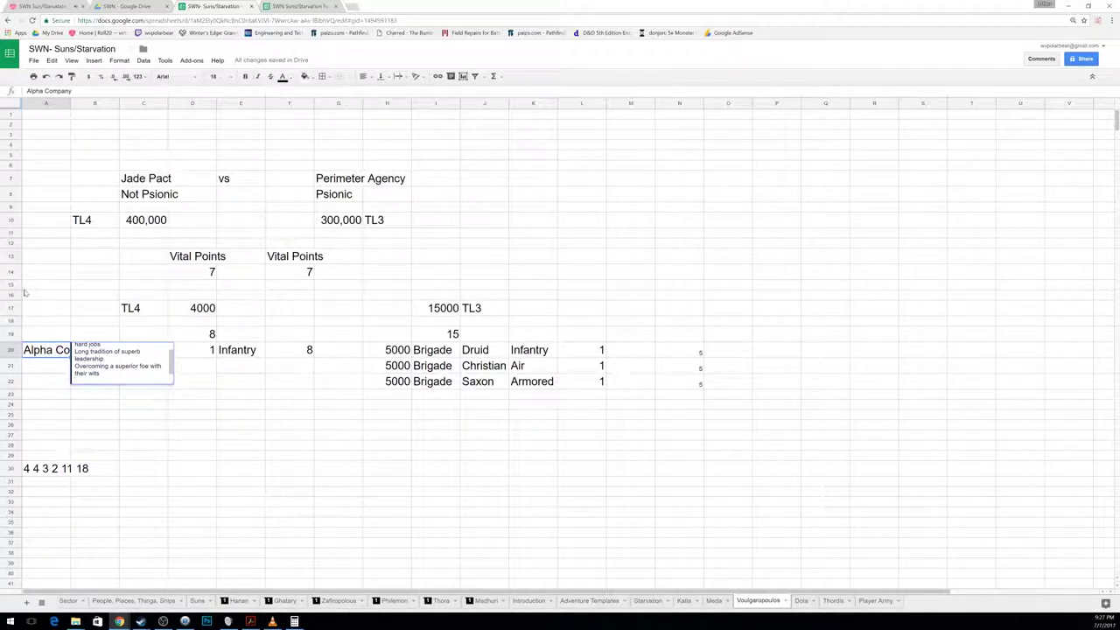
pyautogui.write('situation')
pyautogui.press('Return')
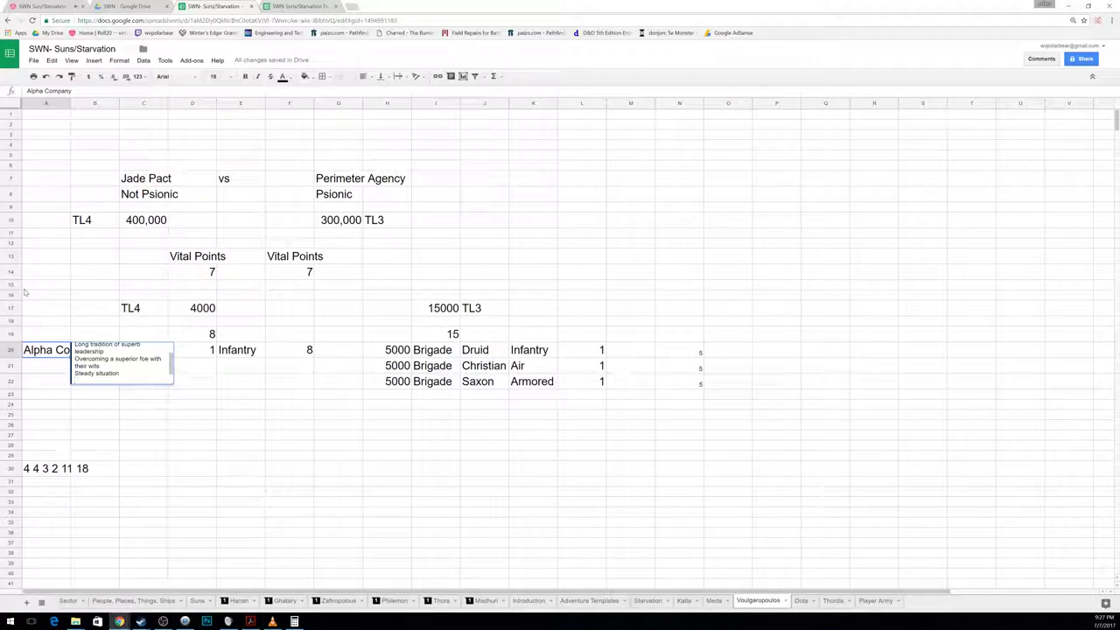
# Step: Add the line "Great Fortress was taken by their carelessness" to Alpha Company's note
pyautogui.write('Geni')
pyautogui.press('BackSpace')
pyautogui.press('BackSpace')
pyautogui.press('BackSpace')
pyautogui.write('reat Fortress was taken by their')
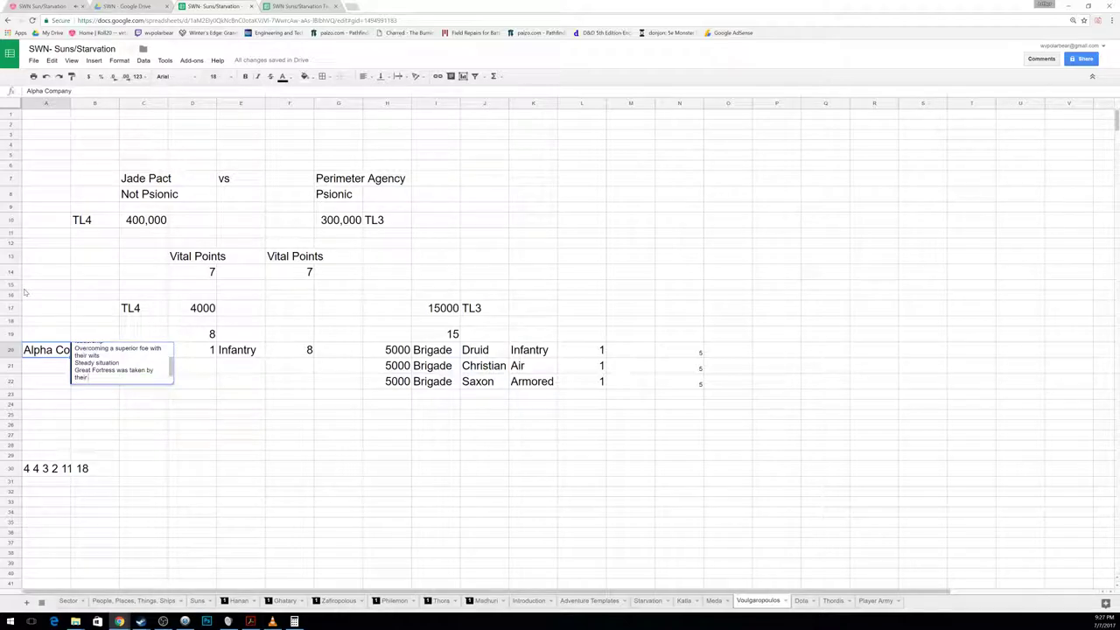
pyautogui.write(' carelessness')
pyautogui.press('Return')
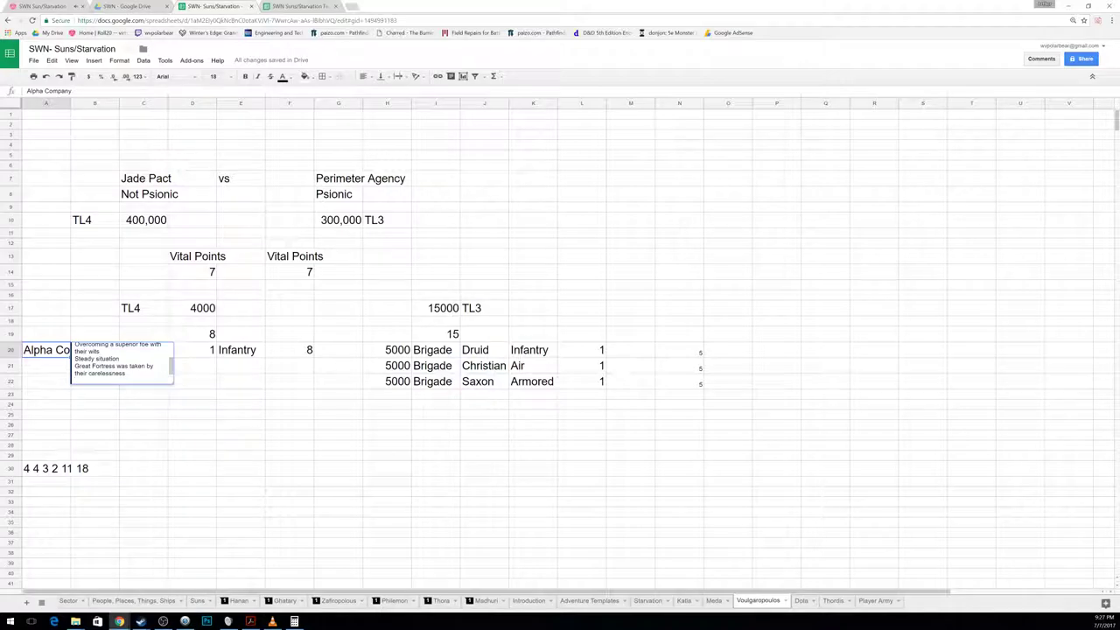
# Step: Finish Alpha Company's note with the line "Civilian leaders use them as toys and props" and close it
pyautogui.write('Civilian leaders use them as toys and prop')
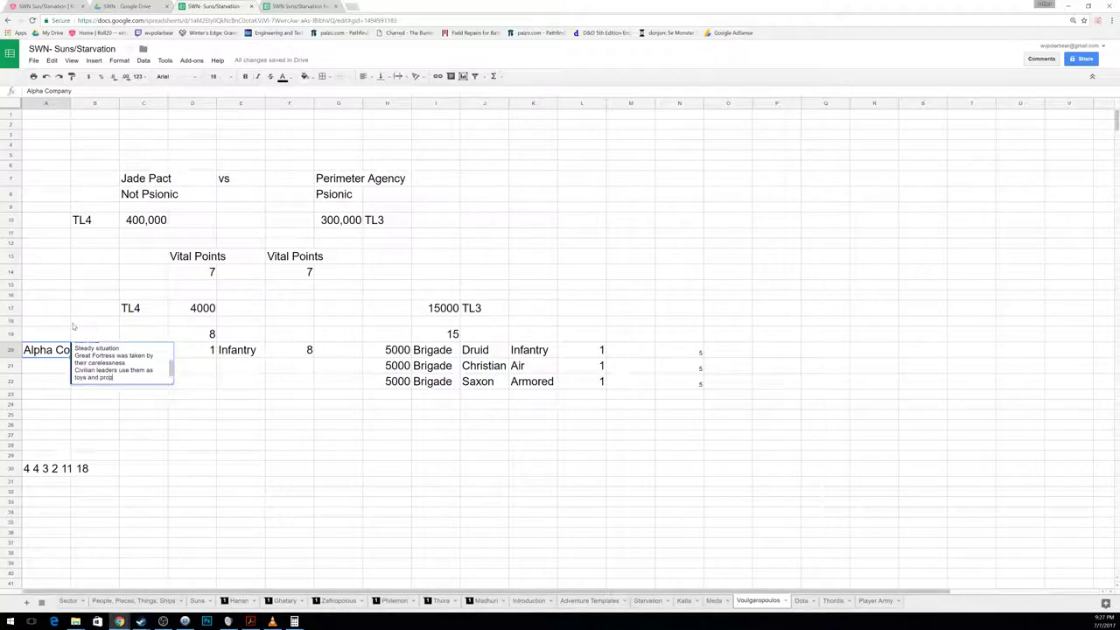
pyautogui.write('s')
pyautogui.press('Return')
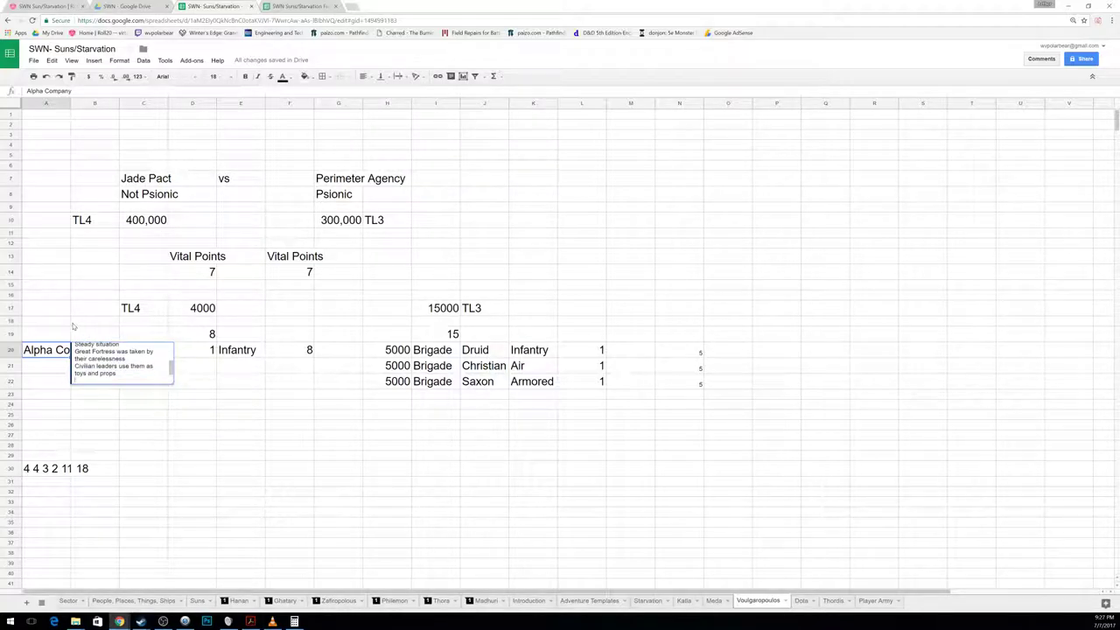
pyautogui.click(421, 382)
pyautogui.click(379, 447)
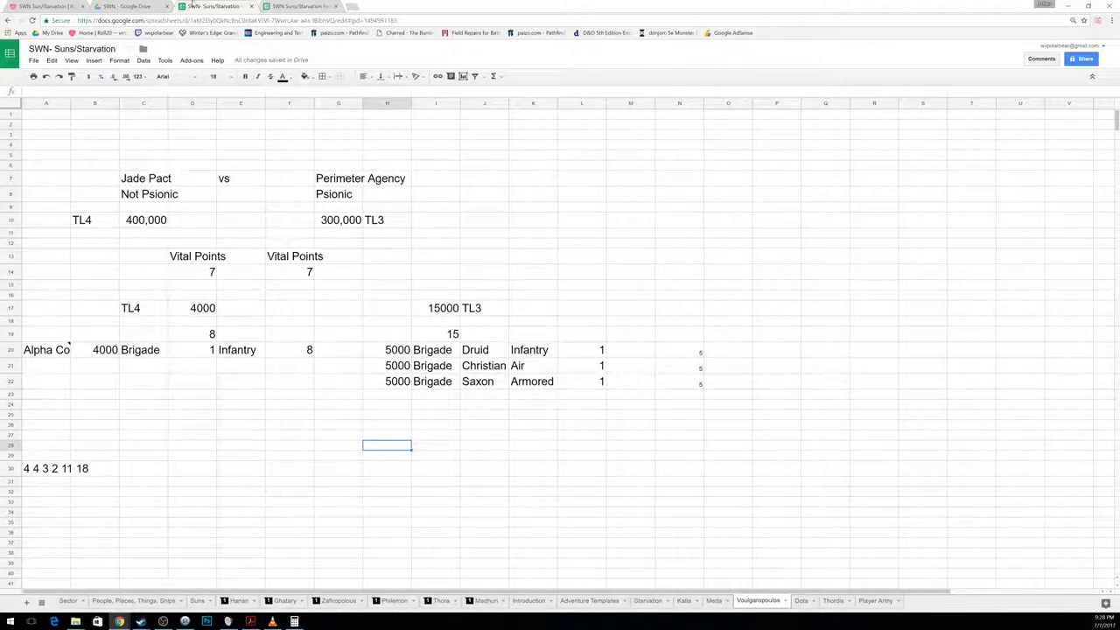
# Step: Repeat the six-dice roll in Roll20 and copy the dice list 4 6 7 3 1 11 to cell I28 of the Voulgaropoulos sheet
pyautogui.click(61, 6)
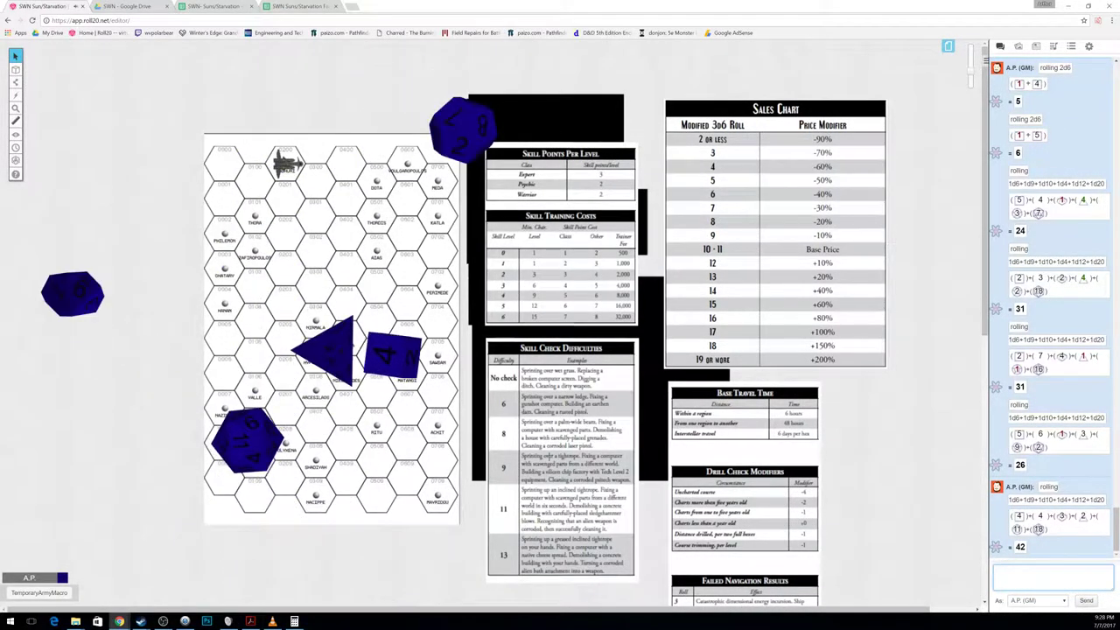
pyautogui.write('#d')
pyautogui.write(' 3 1 11')
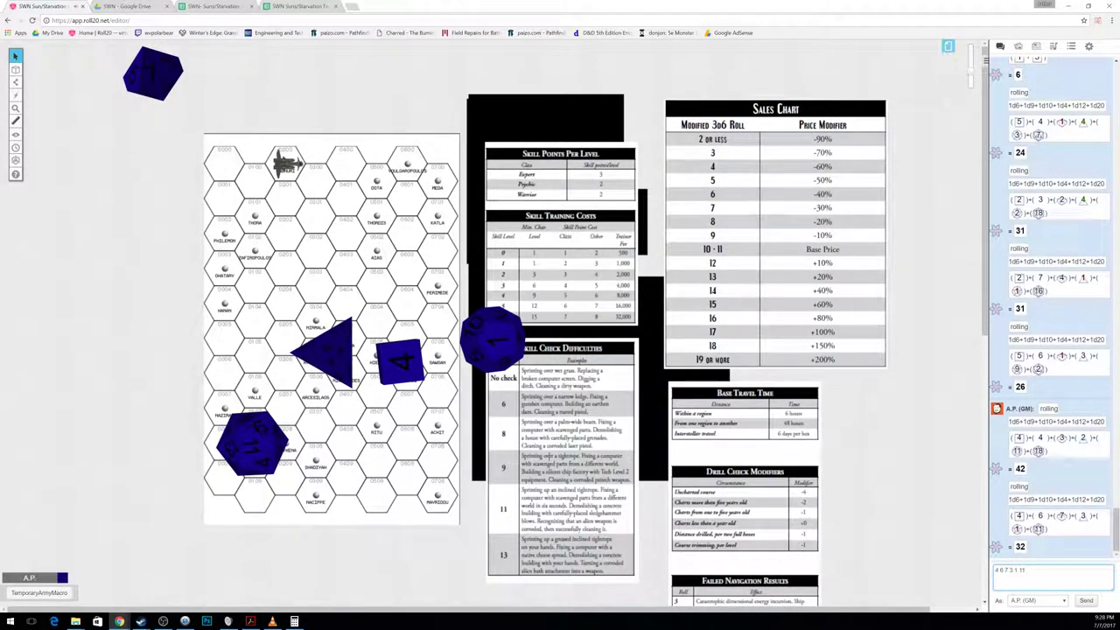
pyautogui.hotkey('ctrl', 'a')
pyautogui.hotkey('ctrl', 'c')
pyautogui.click(219, 6)
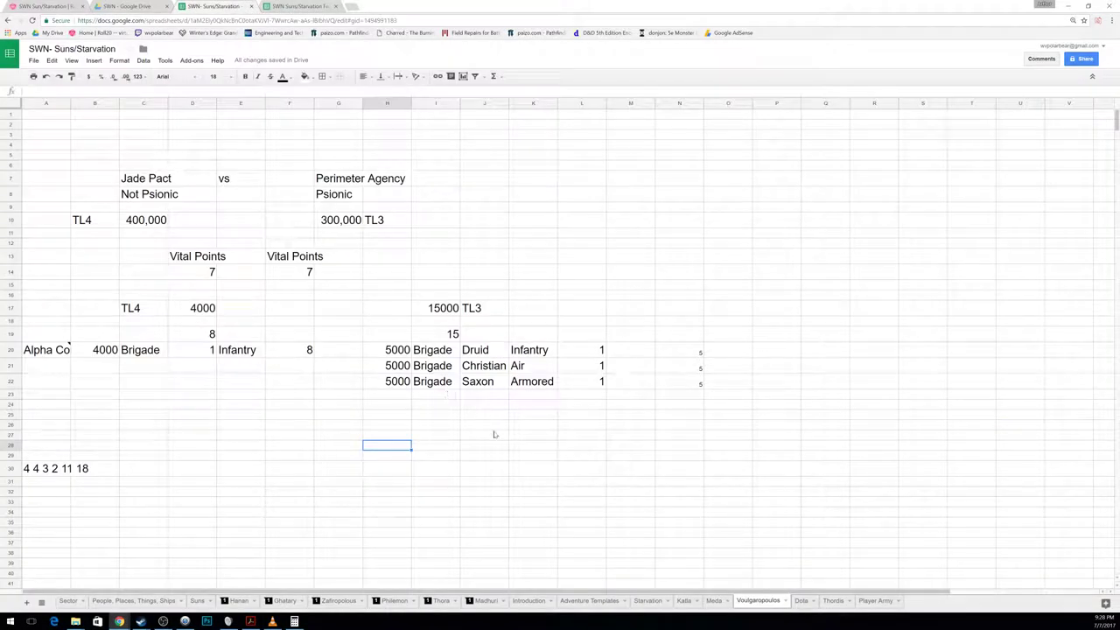
pyautogui.click(420, 446)
pyautogui.hotkey('ctrl', 'v')
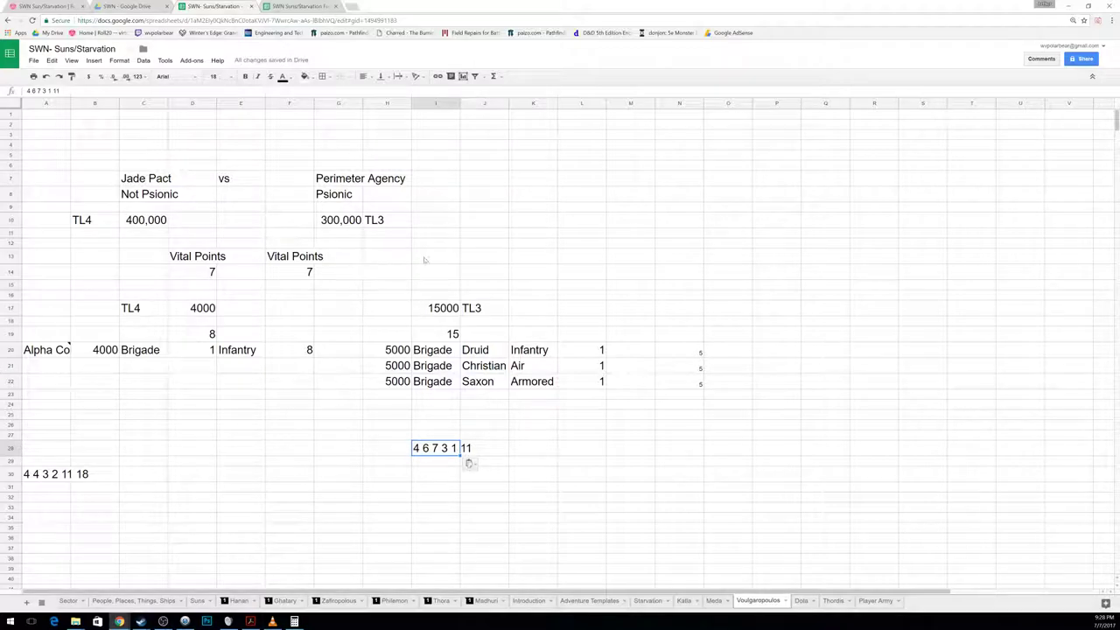
# Step: Insert a note on the Druid cell with the lines "Questionable" and "Advanced Technology"
pyautogui.click(473, 350)
pyautogui.rightClick(472, 350)
pyautogui.click(508, 306)
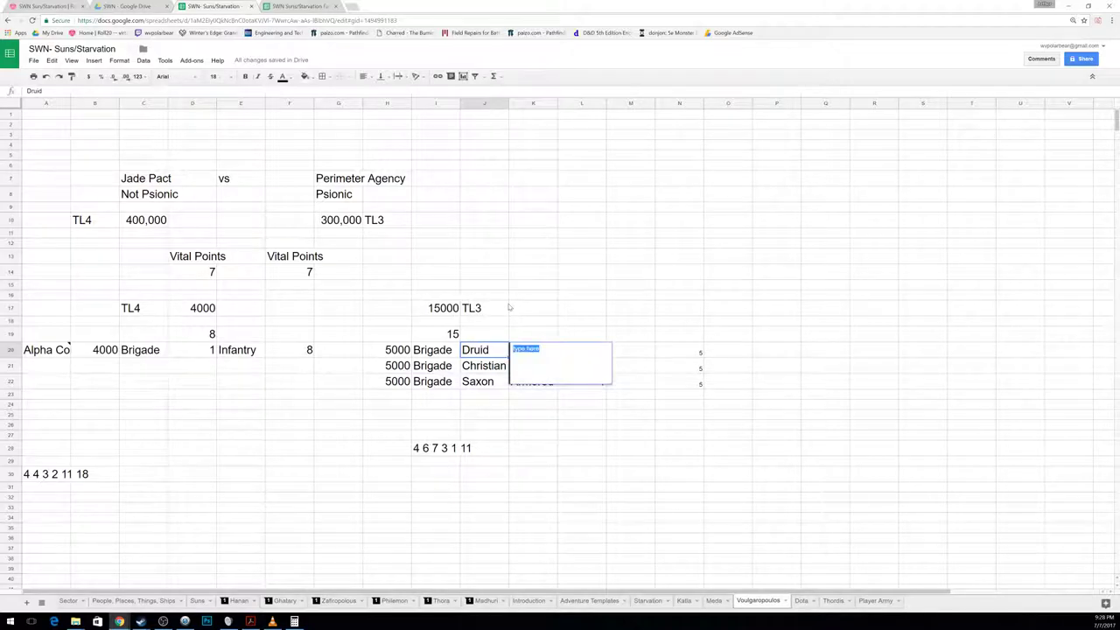
pyautogui.write('Questionable')
pyautogui.press('Return')
pyautogui.write('Advanced Technolog')
# Step: Add the lines "Making an impossible march to relieve an ally" and "Decaying morale - everyone hates the leaders" to Druid's note
pyautogui.write('Making an')
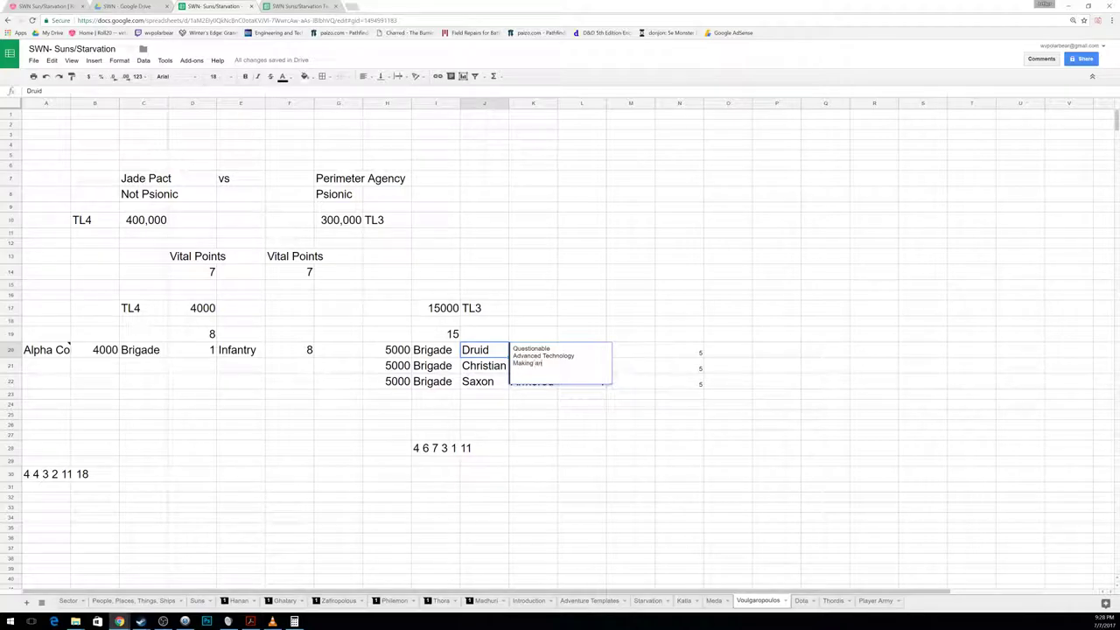
pyautogui.write(' impossible march to i')
pyautogui.write('elieve an ally')
pyautogui.press('Return')
pyautogui.write('Decaying')
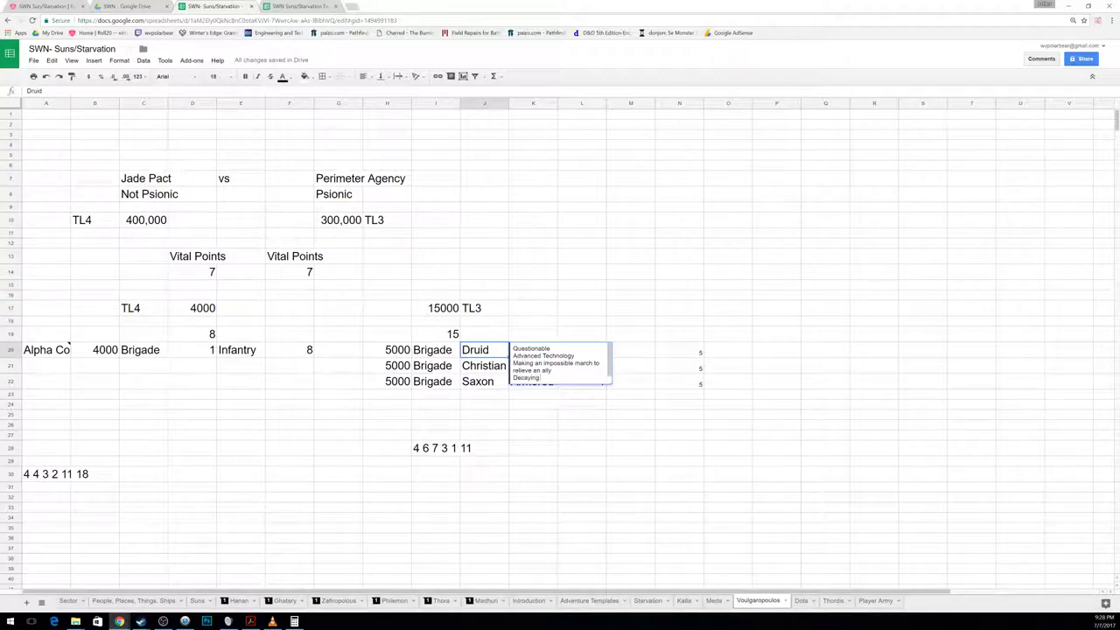
pyautogui.write(' mirale - everyone hates the la')
pyautogui.write('aders')
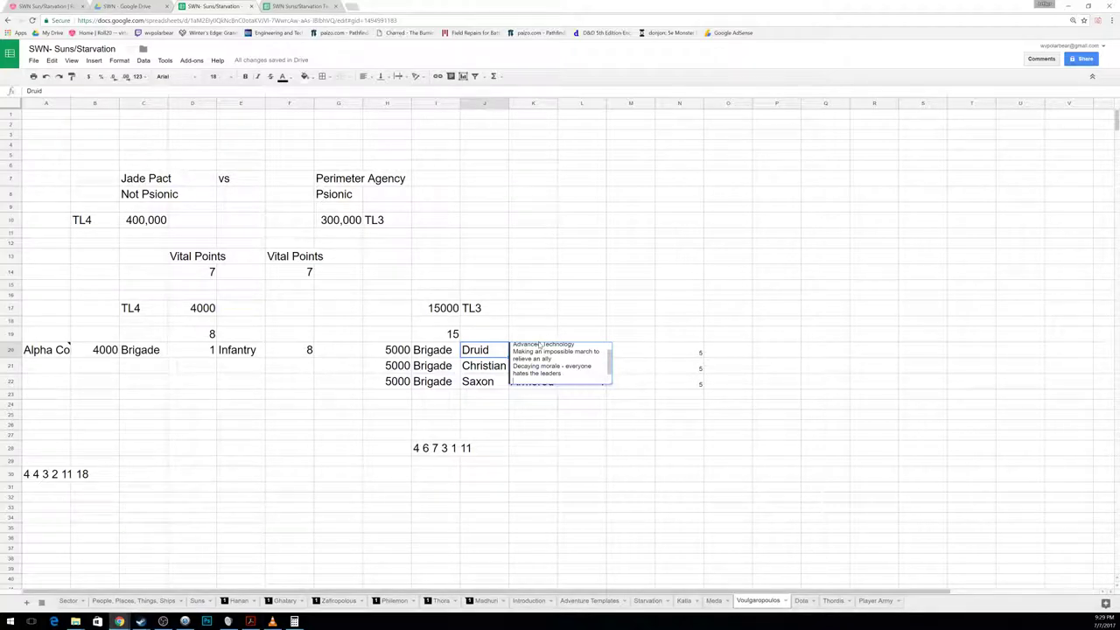
# Step: Finish Druid's note with "Succumbing to the blandishments of a usurper" and "The planetary ruler believes they have insulted her"
pyautogui.write('uccumbing to the blandishments of')
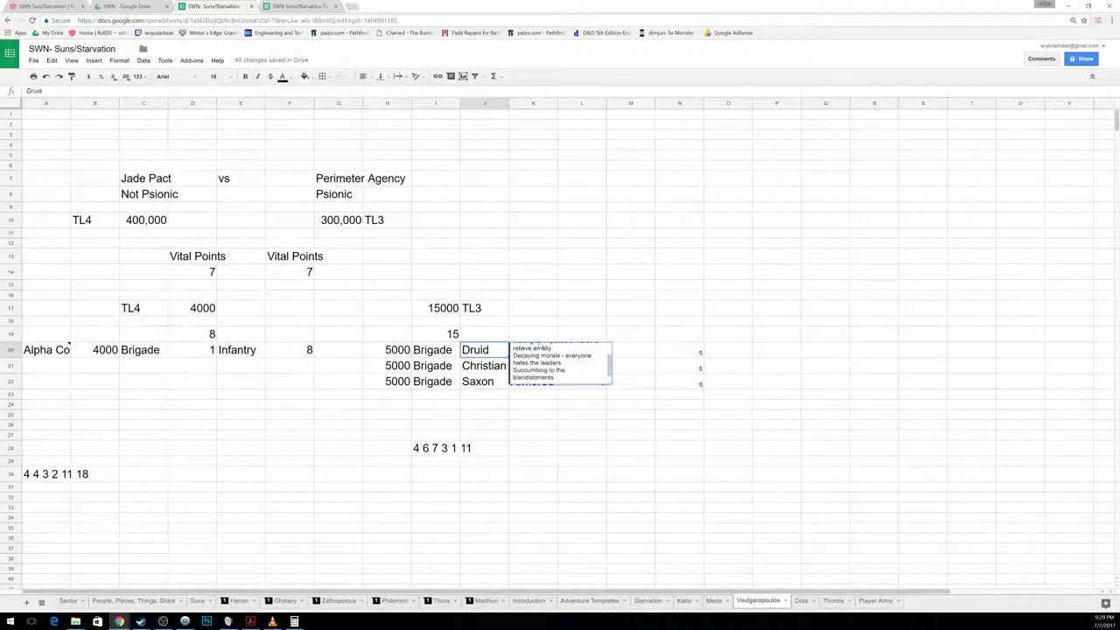
pyautogui.write(' a usurper')
pyautogui.press('Return')
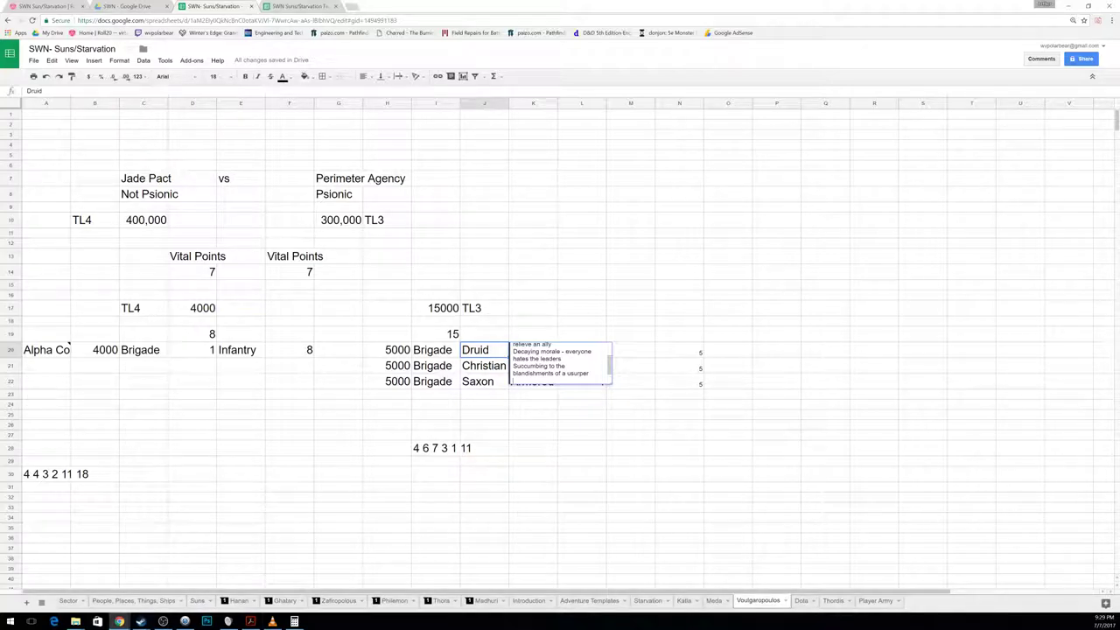
pyautogui.write('The plast')
pyautogui.write('netary ruler belie')
pyautogui.write('ves they have')
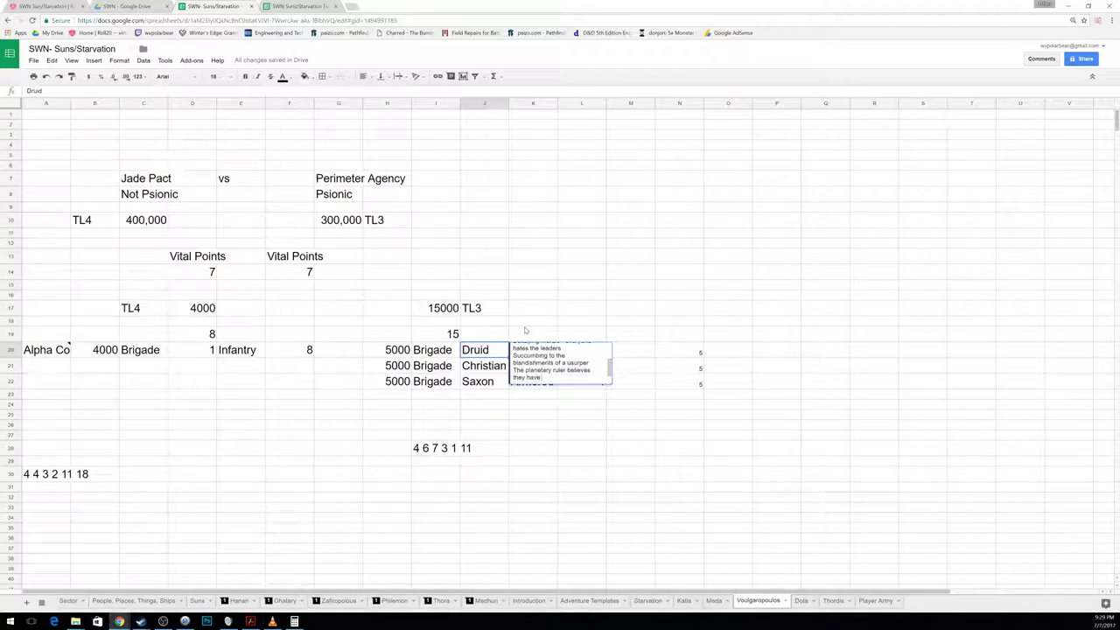
pyautogui.write(' insulted her')
pyautogui.press('Return')
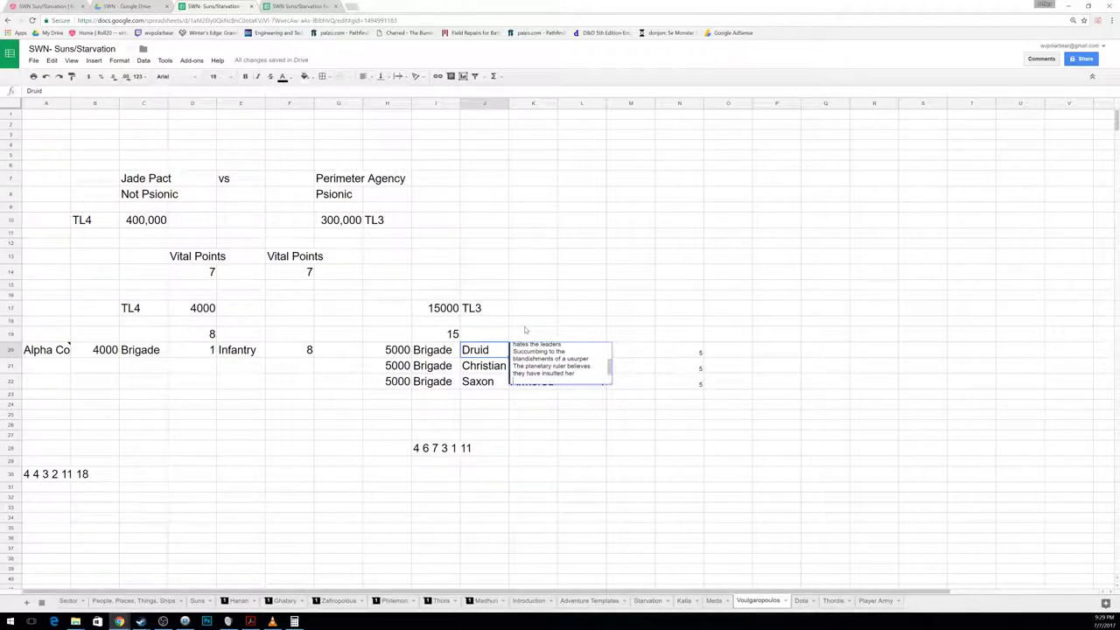
pyautogui.click(436, 434)
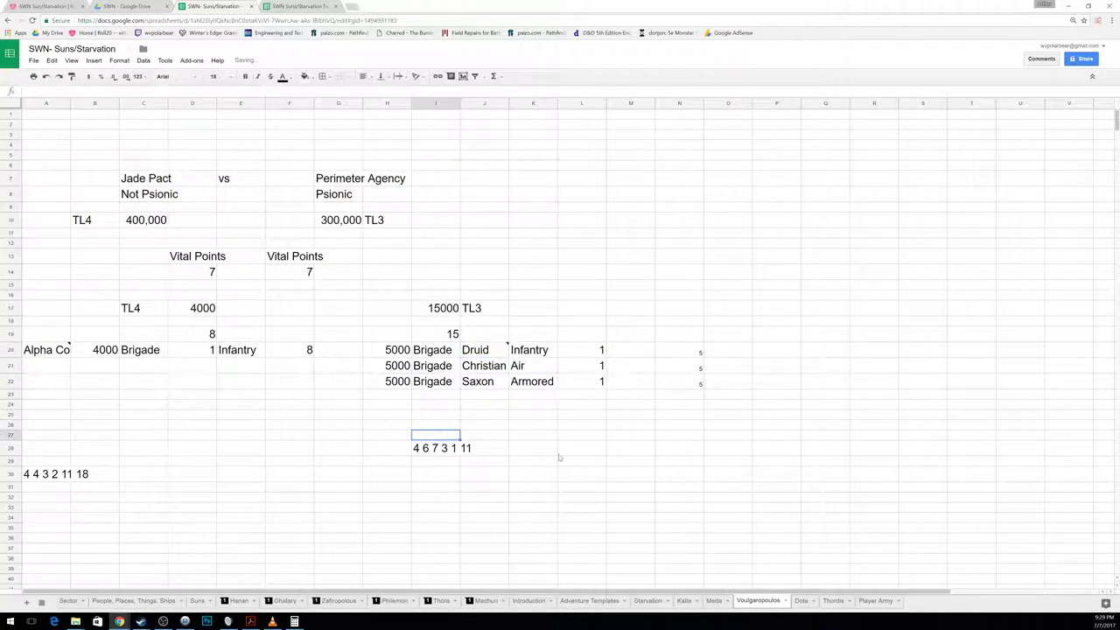
# Step: Roll the six army dice in Roll20 for Thordis and copy the dice list 2 6 4 4 3 20 to cell B35 of its sheet
pyautogui.click(834, 601)
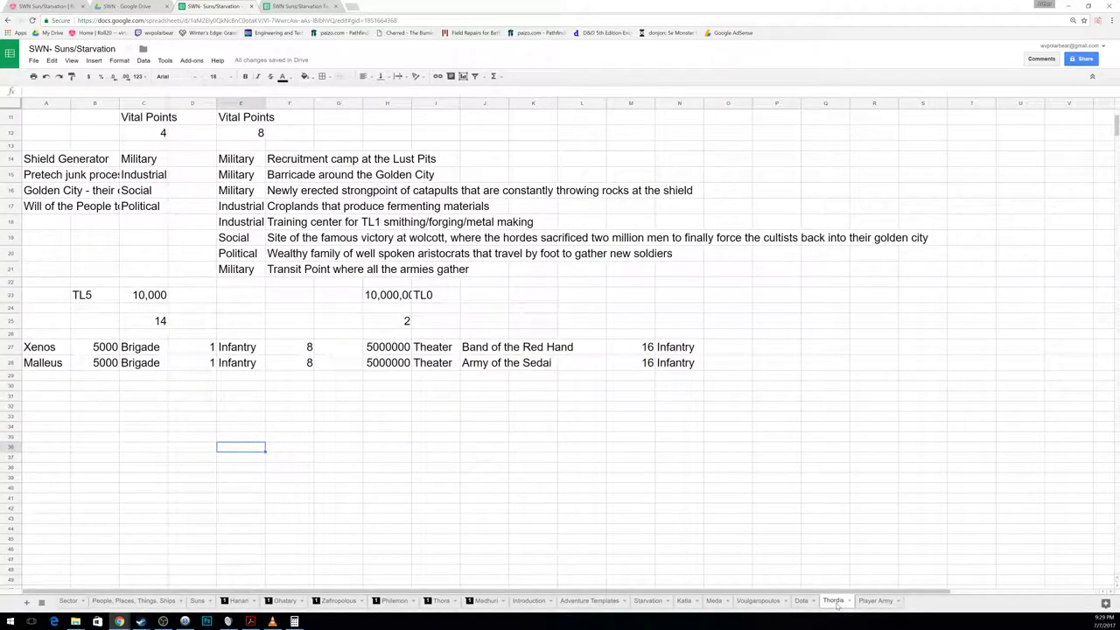
pyautogui.click(51, 6)
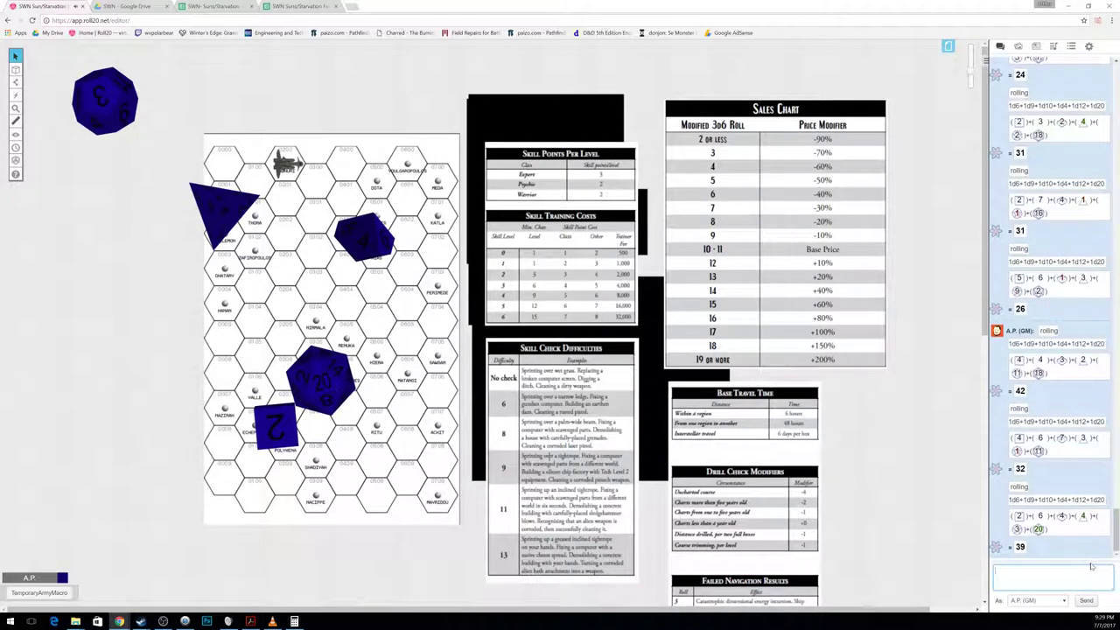
pyautogui.write('/r')
pyautogui.hotkey('ctrl', 'a')
pyautogui.hotkey('ctrl', 'c')
pyautogui.click(214, 6)
pyautogui.click(77, 446)
pyautogui.hotkey('ctrl', 'v')
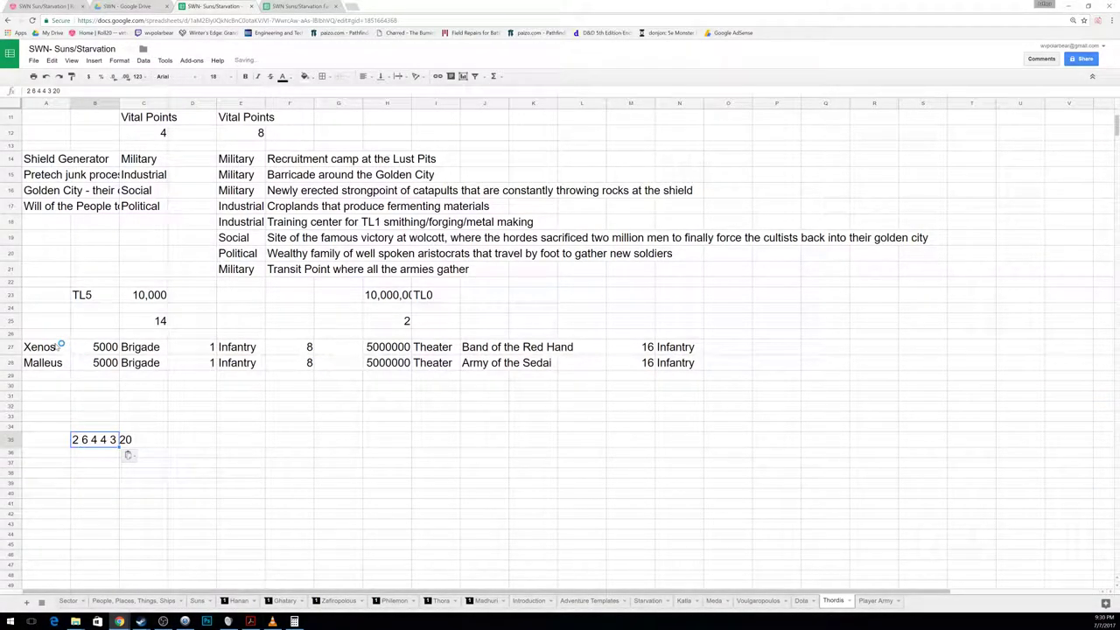
# Step: Insert a note on the Xenos cell reading "Firm and Reliable"
pyautogui.rightClick(59, 346)
pyautogui.click(95, 301)
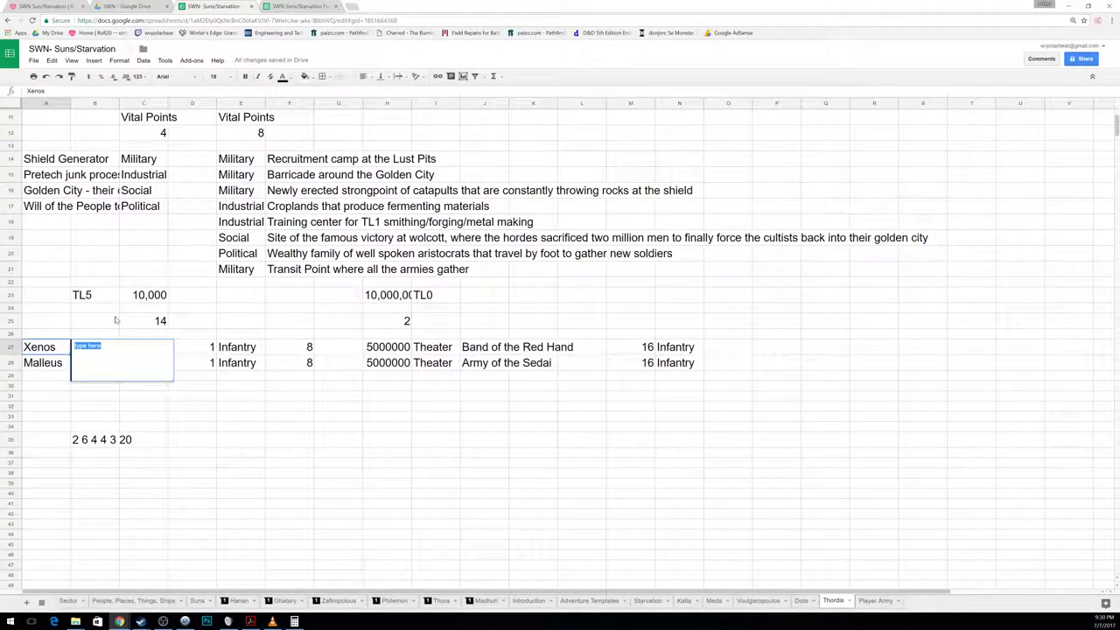
pyautogui.write('Firm and Reliable')
# Step: Switch to Roll20 and start playing the Starship Bridge by Tabletop Audio track
pyautogui.click(53, 6)
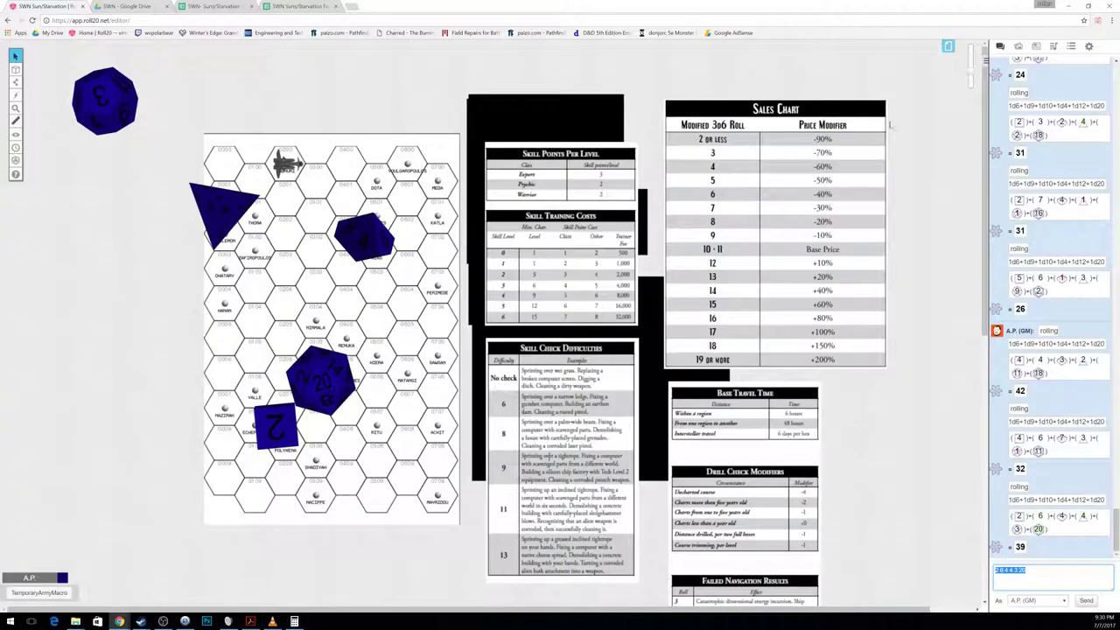
pyautogui.click(1053, 46)
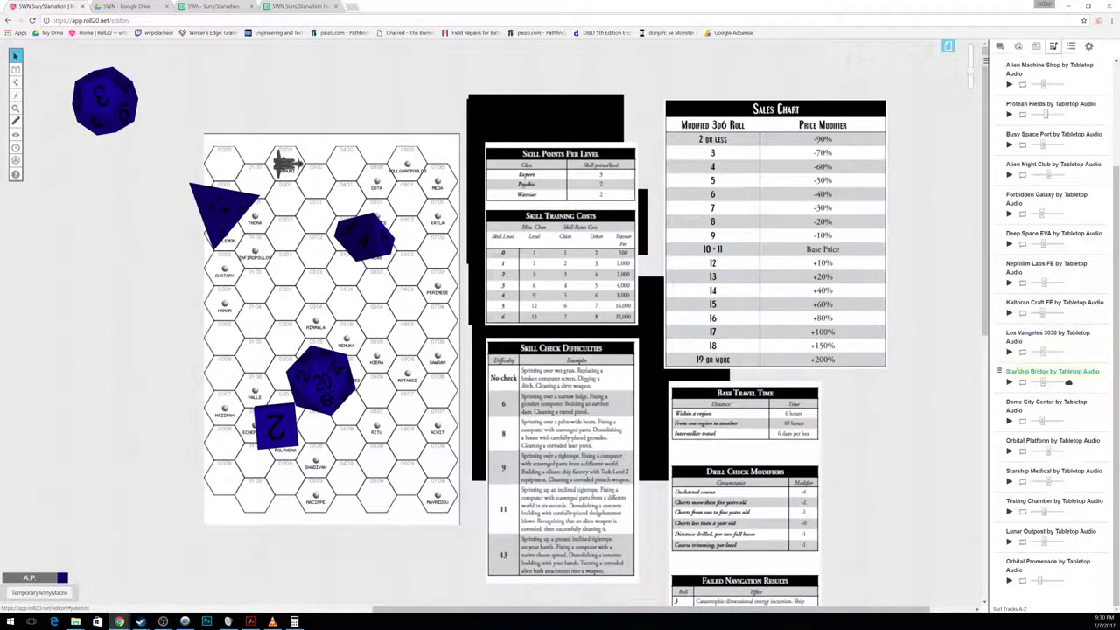
pyautogui.click(1008, 382)
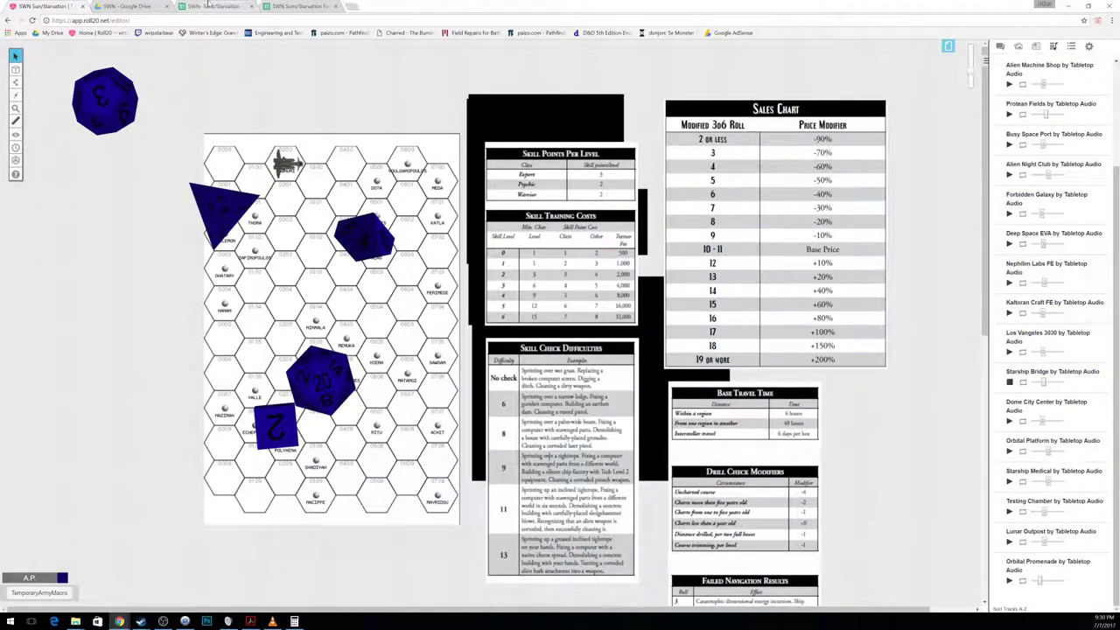
# Step: Return to the spreadsheet and add the line "Advanced Technology" to the note on the Xenos cell
pyautogui.click(214, 6)
pyautogui.rightClick(61, 348)
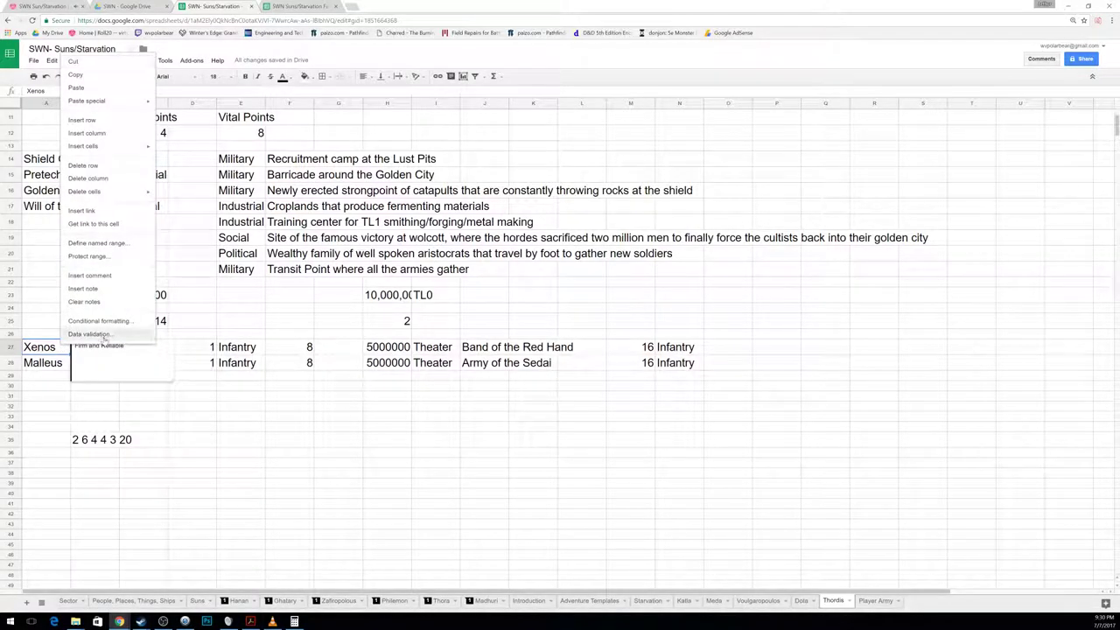
pyautogui.click(101, 287)
pyautogui.click(75, 352)
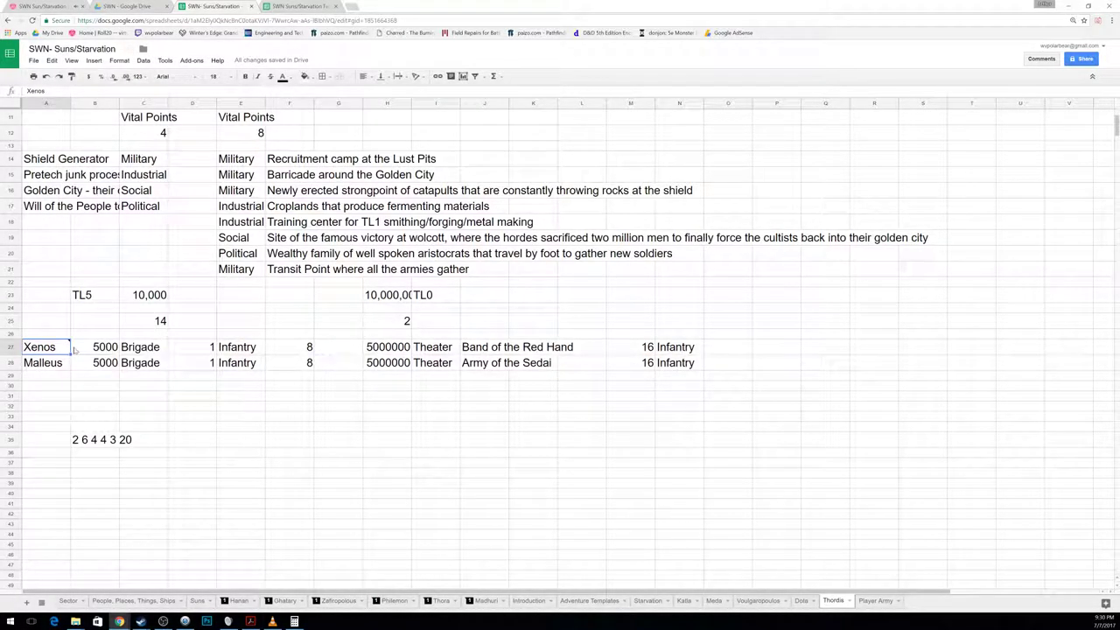
pyautogui.click(52, 59)
pyautogui.click(91, 346)
pyautogui.click(75, 352)
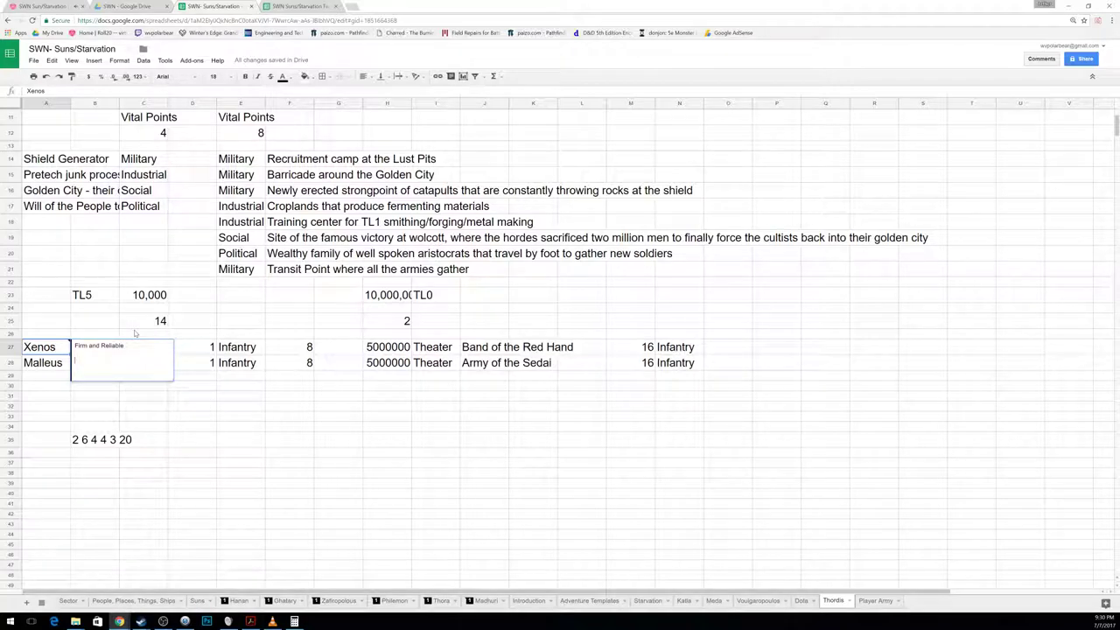
pyautogui.write('Advanced')
pyautogui.write(' Techn')
# Step: Add the line "Siezing an enemy stronghold" to Xenos's note
pyautogui.write('and enem')
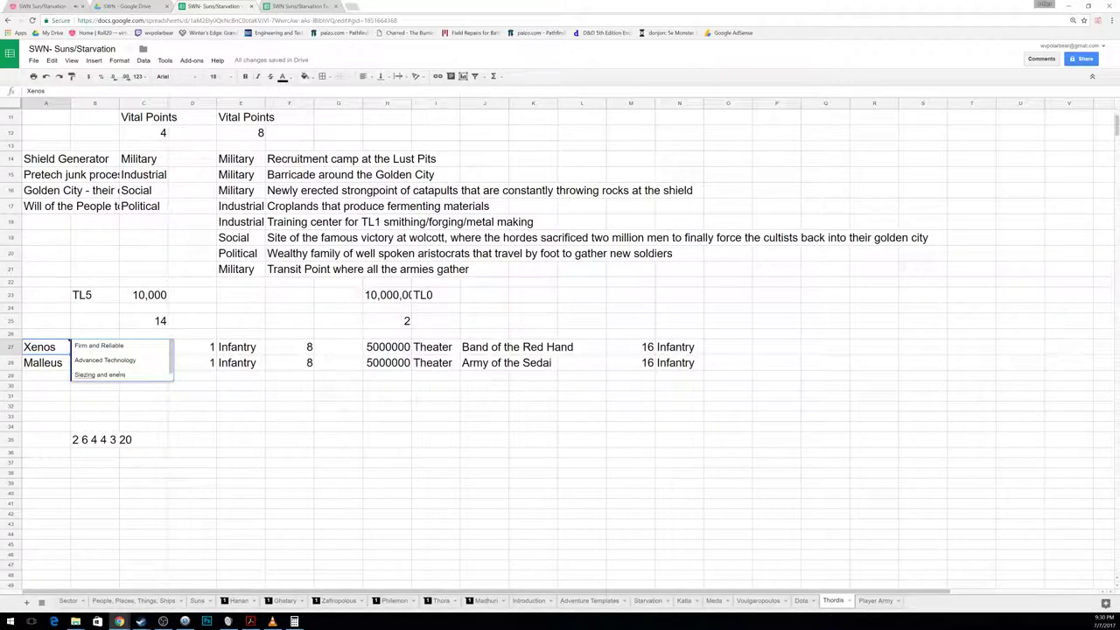
pyautogui.press('BackSpace')
pyautogui.press('BackSpace')
pyautogui.press('BackSpace')
pyautogui.press('BackSpace')
pyautogui.press('BackSpace')
pyautogui.press('BackSpace')
pyautogui.write('enemy a')
pyautogui.write('tronghold')
pyautogui.press('Return')
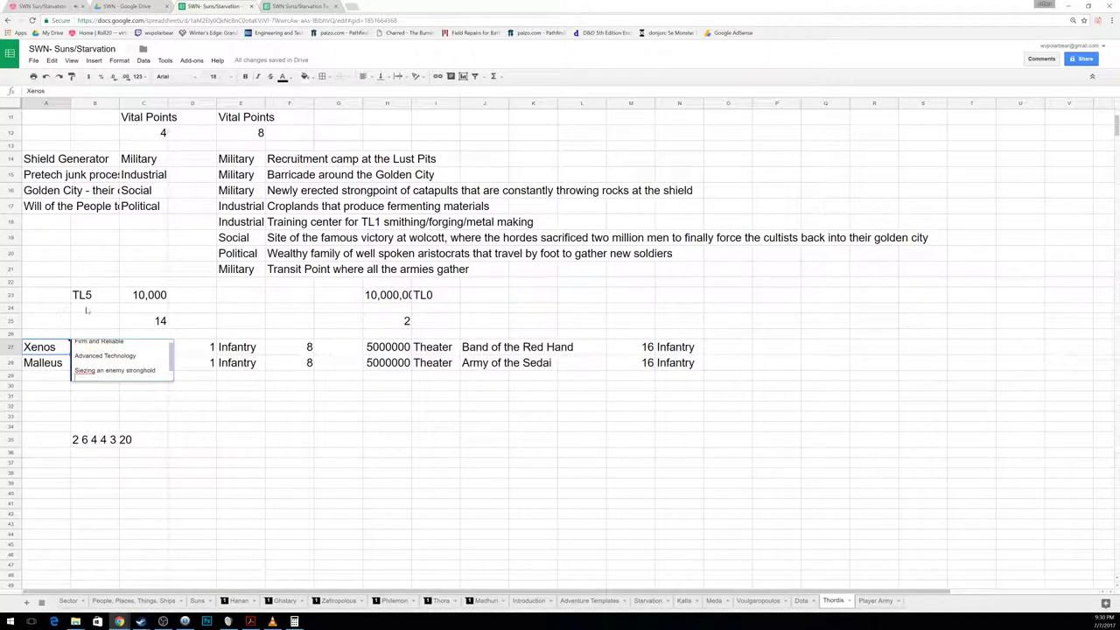
# Step: Add the lines "Improving Morale" and "Cowardly fight in a desperately important battles" to Xenos's note
pyautogui.write('Improving Mor')
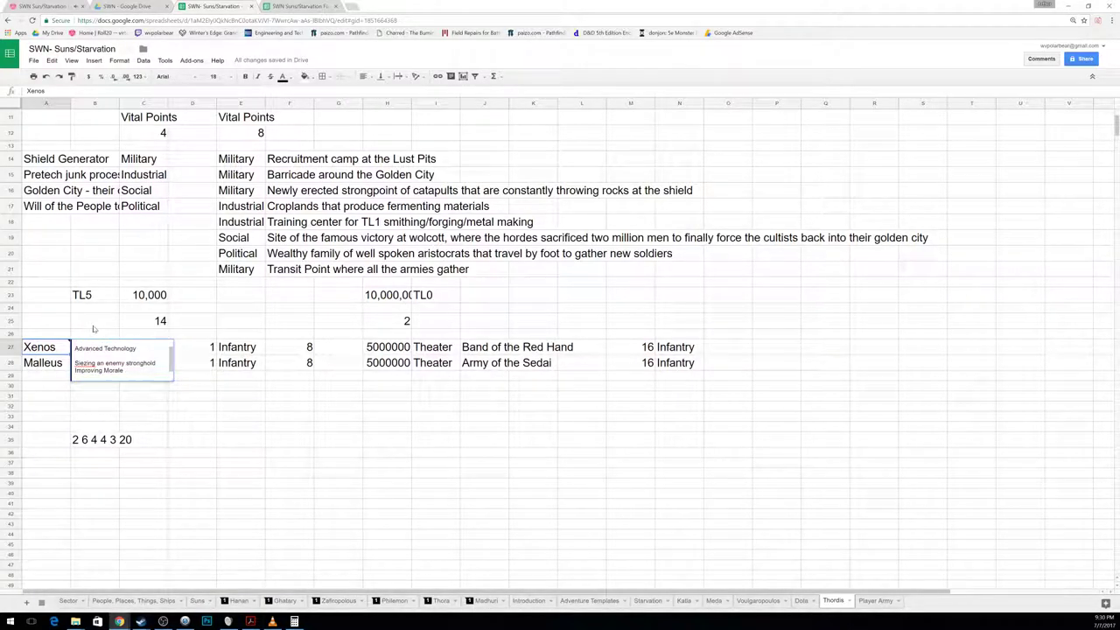
pyautogui.write('ale')
pyautogui.press('Return')
pyautogui.write('Cowardly fight in a desperately importan')
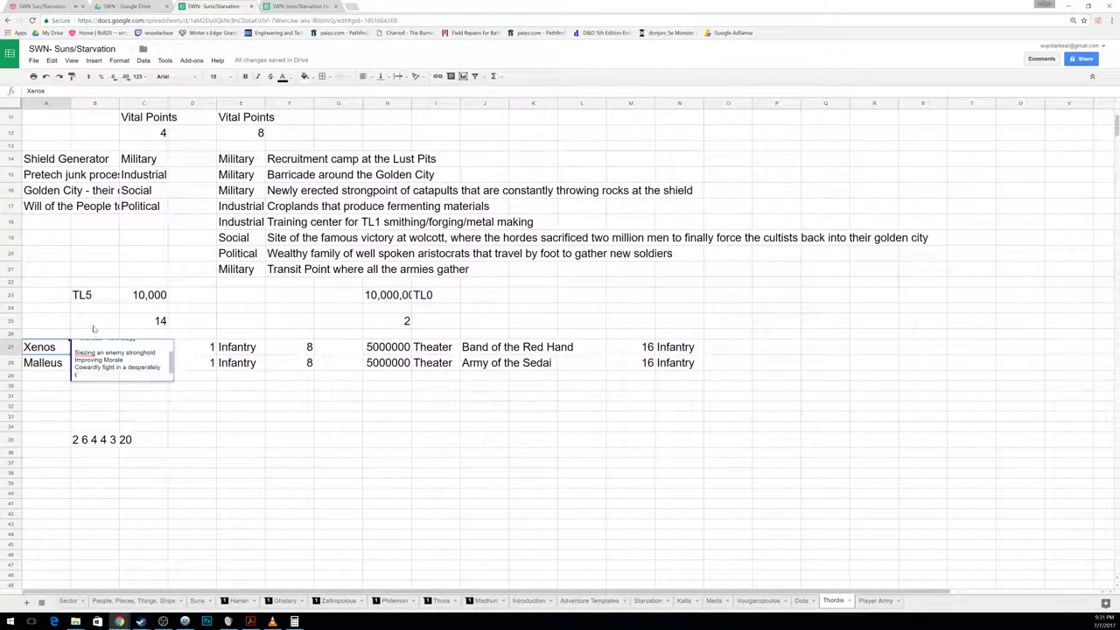
pyautogui.write('t battles')
pyautogui.click(144, 420)
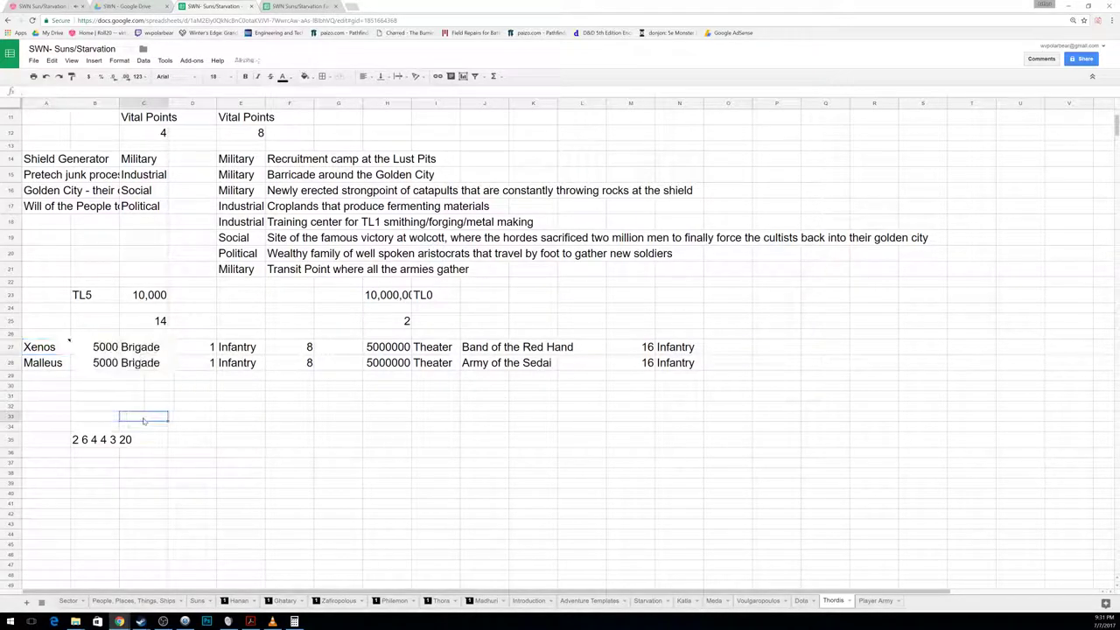
# Step: Reopen Xenos's note and finish it with the line "They got no problems"
pyautogui.click(111, 351)
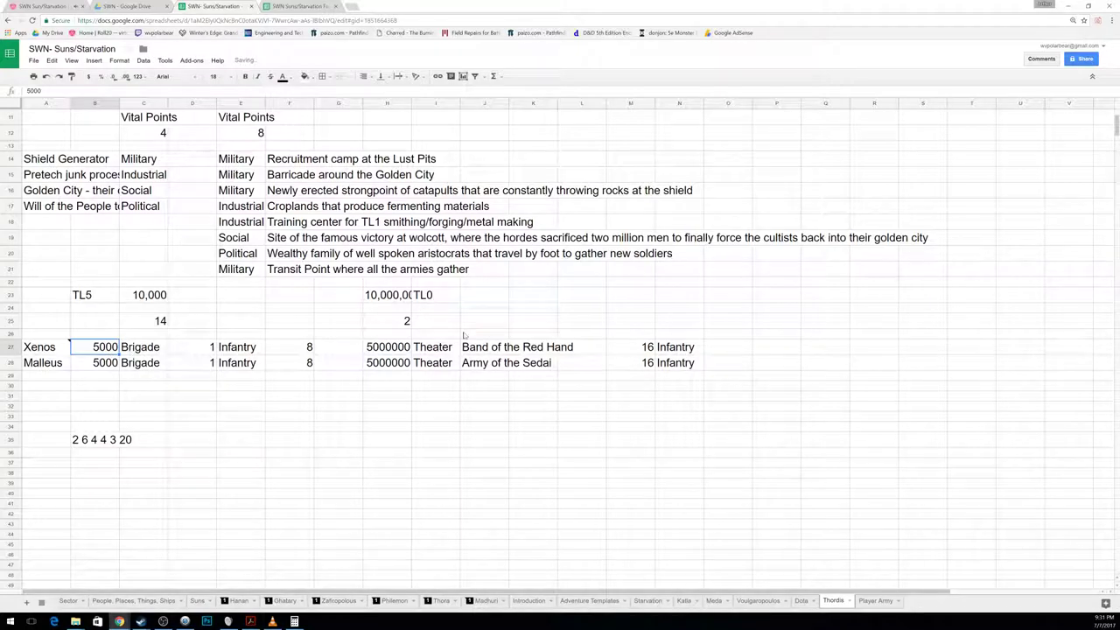
pyautogui.click(56, 348)
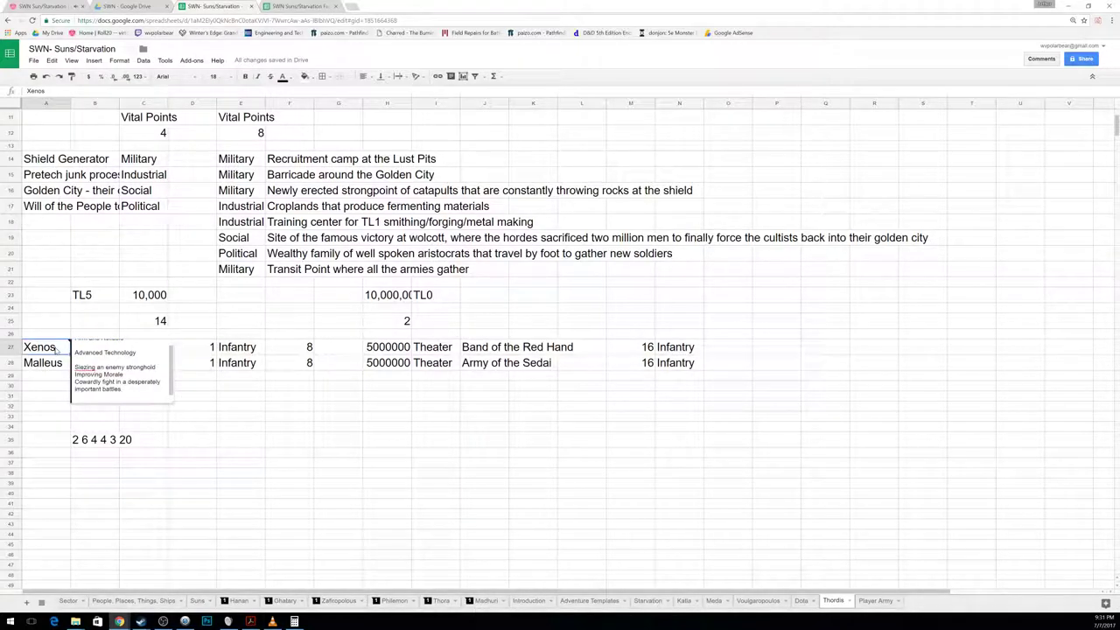
pyautogui.click(77, 395)
pyautogui.write('They got no p')
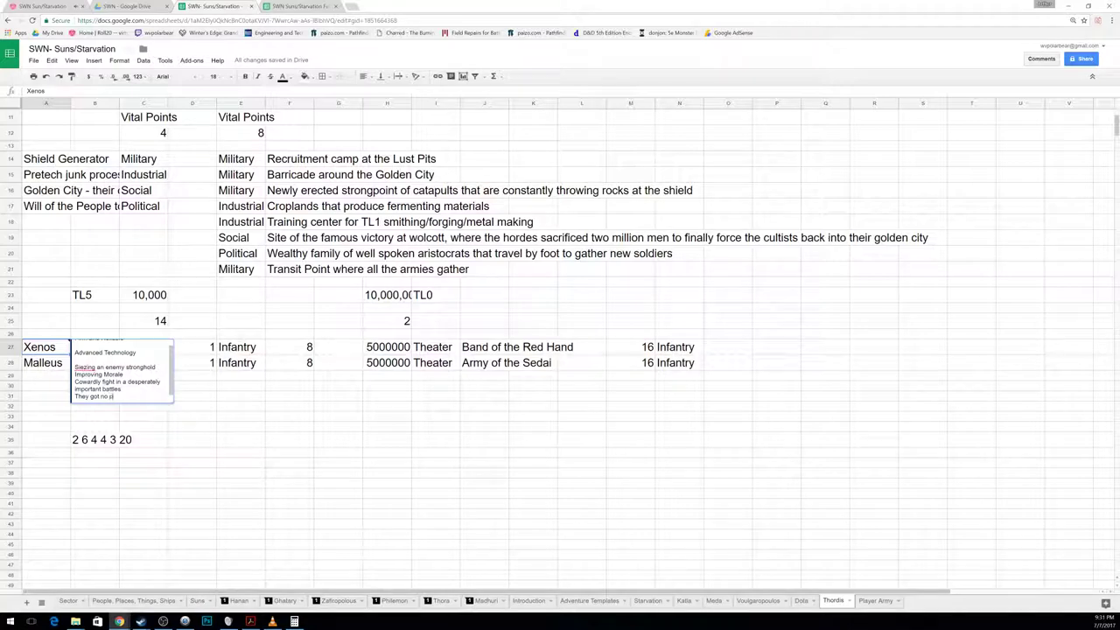
pyautogui.write('roblems')
pyautogui.press('Return')
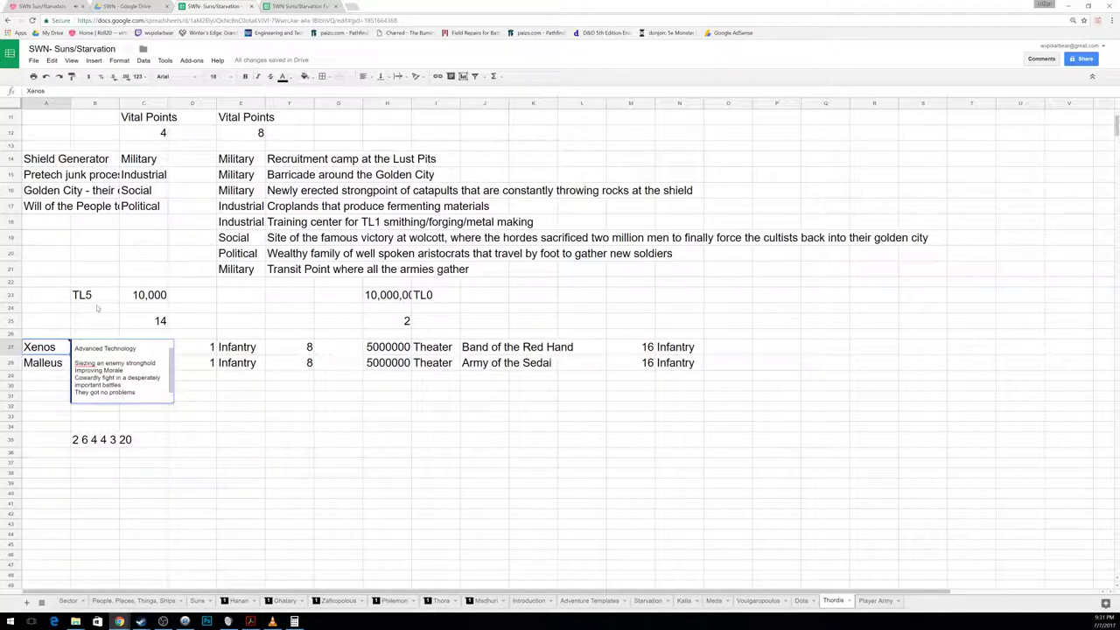
pyautogui.click(226, 464)
# Step: Switch to the Roll20 chat, clear the leftover dice list and roll the six army dice again
pyautogui.click(35, 6)
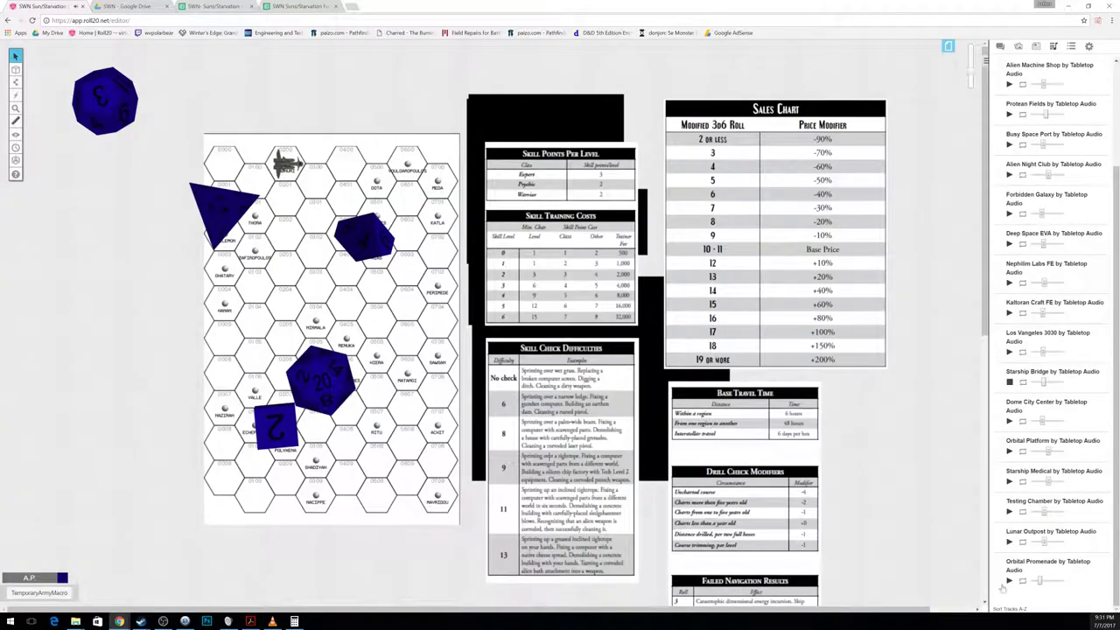
pyautogui.click(999, 45)
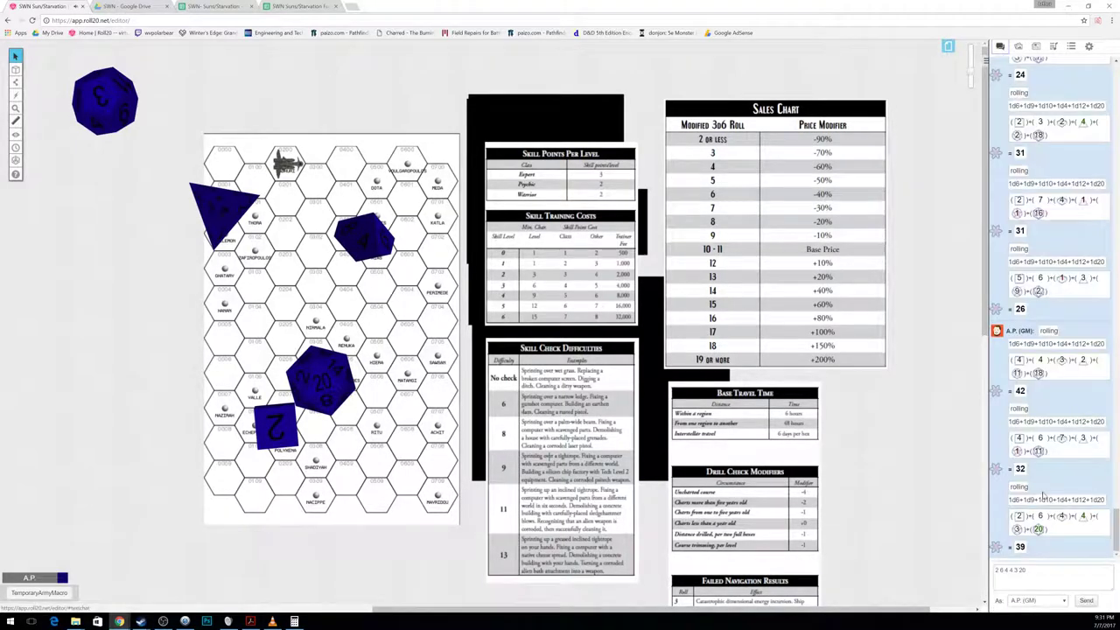
pyautogui.press('BackSpace')
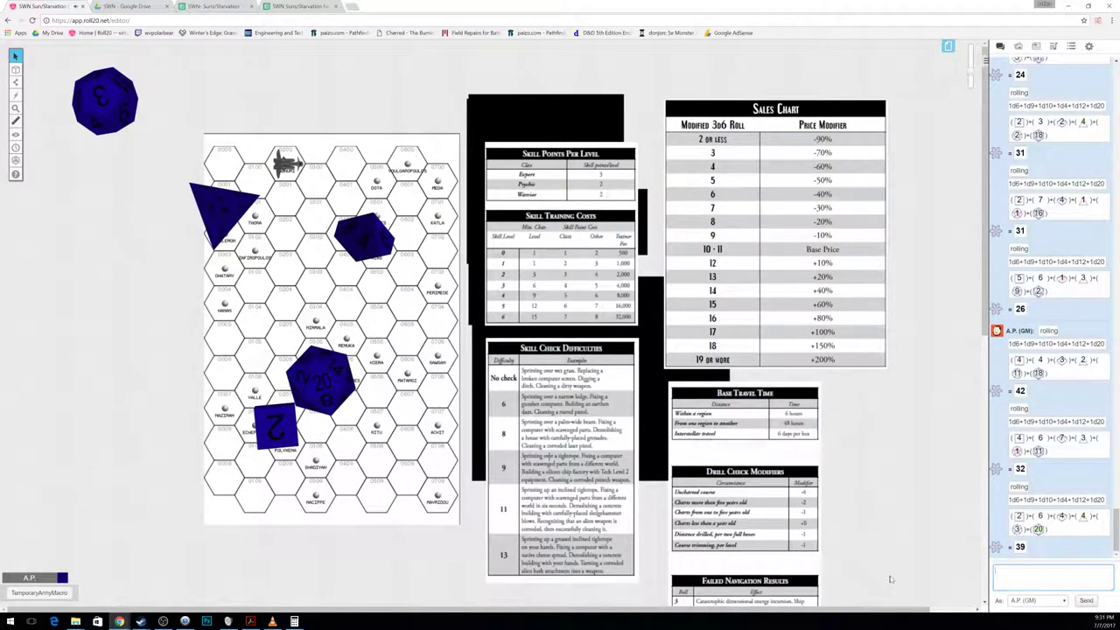
pyautogui.hotkey('ctrl', 'v')
pyautogui.press('Return')
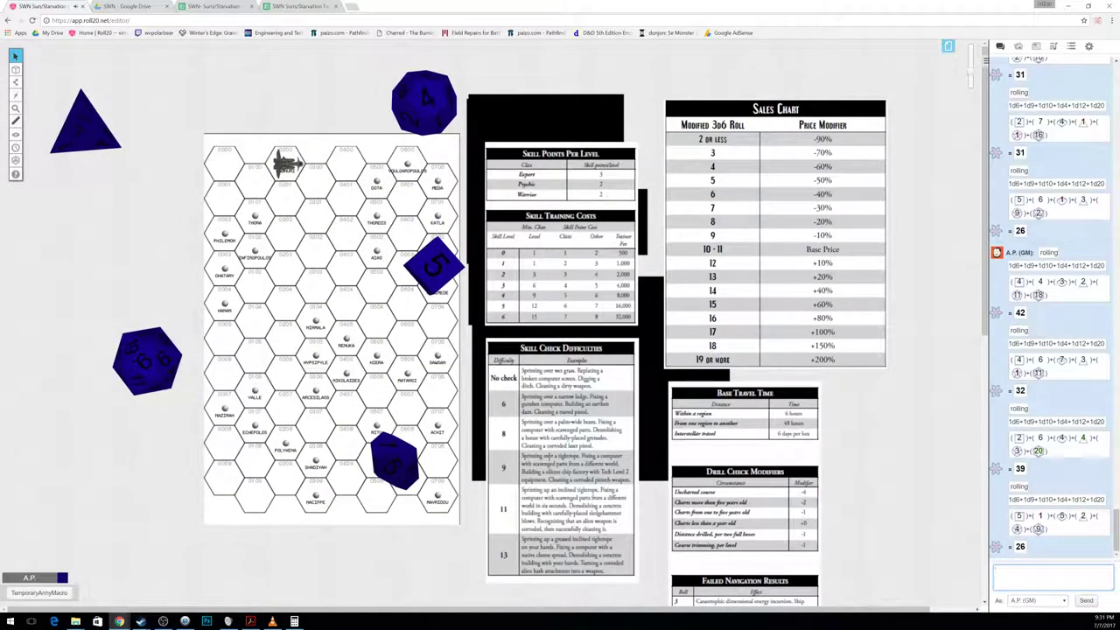
# Step: Write out the dice list 5 1 5 2 4 9 and move it to cell H35 of the Thordis sheet
pyautogui.write('5 1 5 2 4 9')
pyautogui.hotkey('ctrl', 'a')
pyautogui.hotkey('ctrl', 'x')
pyautogui.hotkey('ctrl', '3')
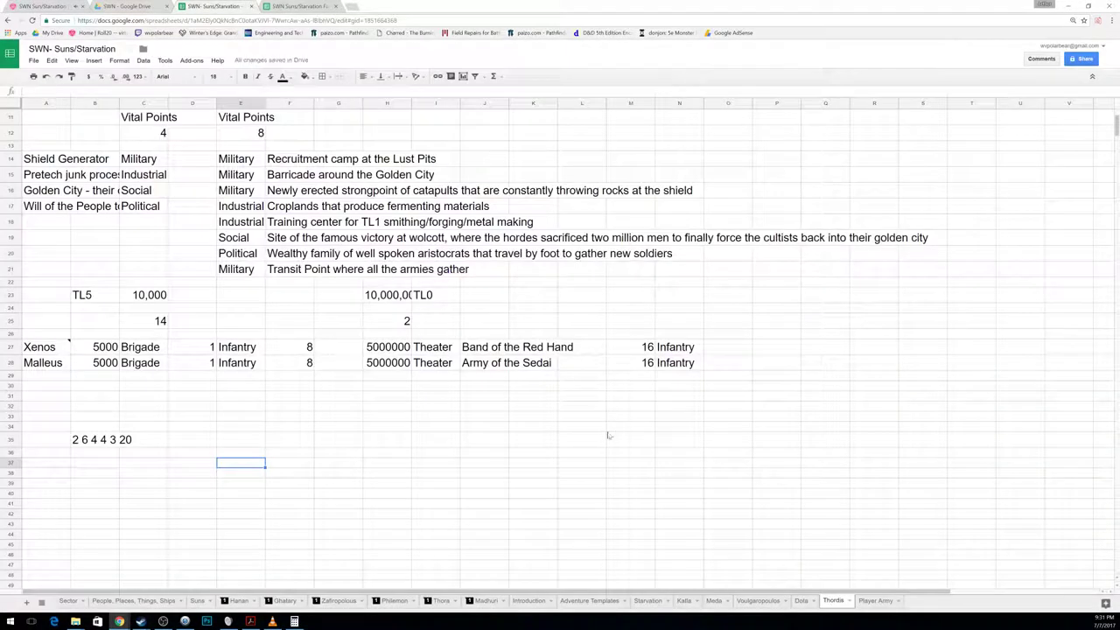
pyautogui.click(388, 440)
pyautogui.hotkey('ctrl', 'v')
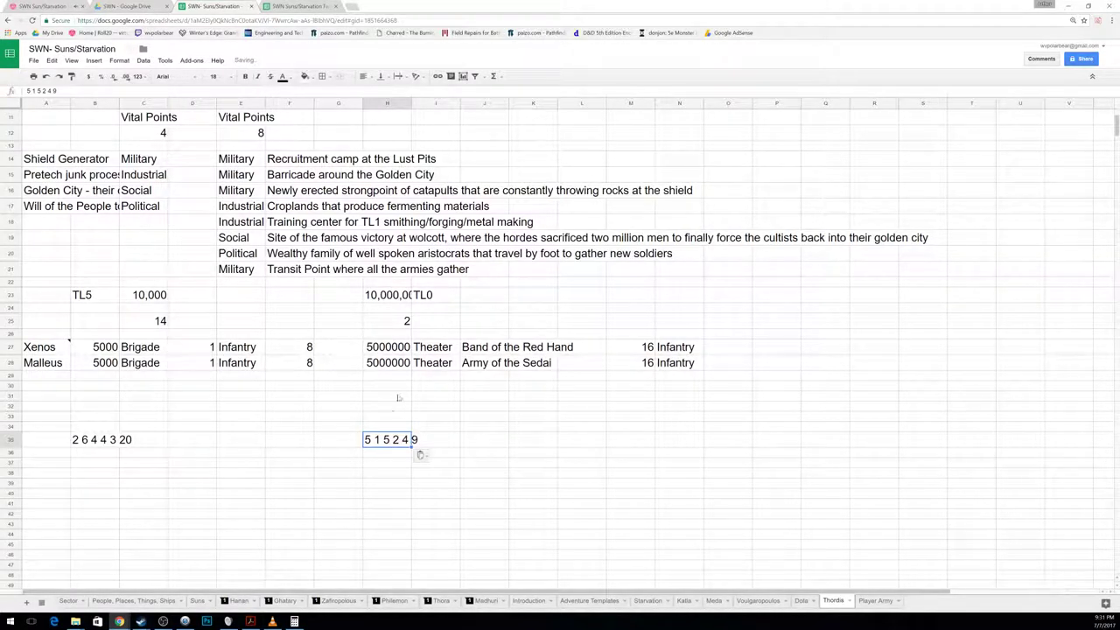
pyautogui.click(490, 348)
pyautogui.rightClick(490, 348)
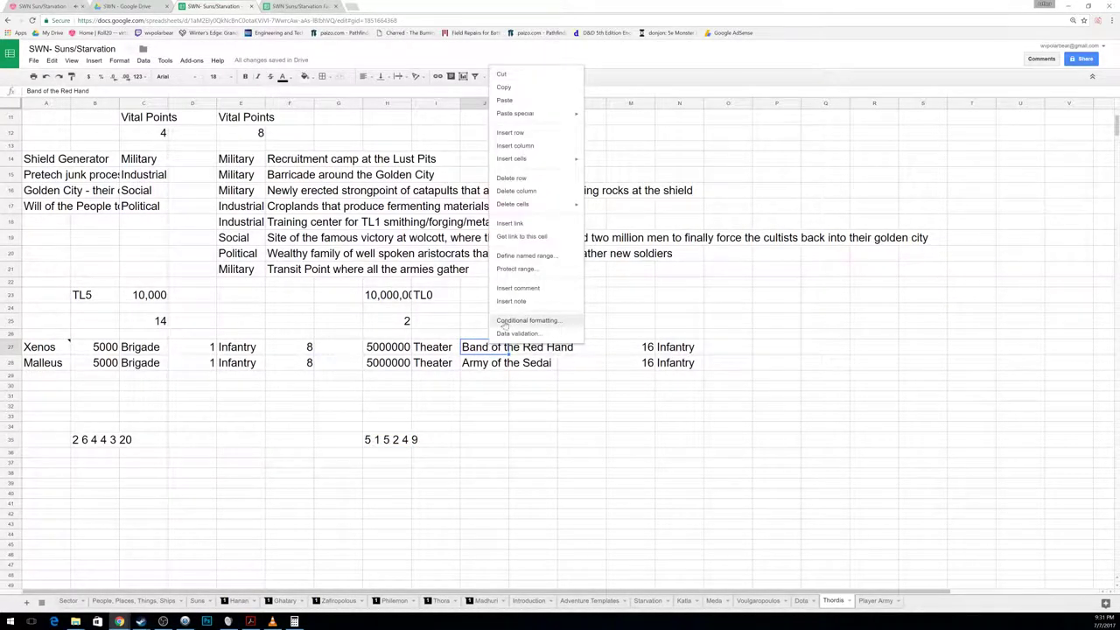
pyautogui.click(525, 300)
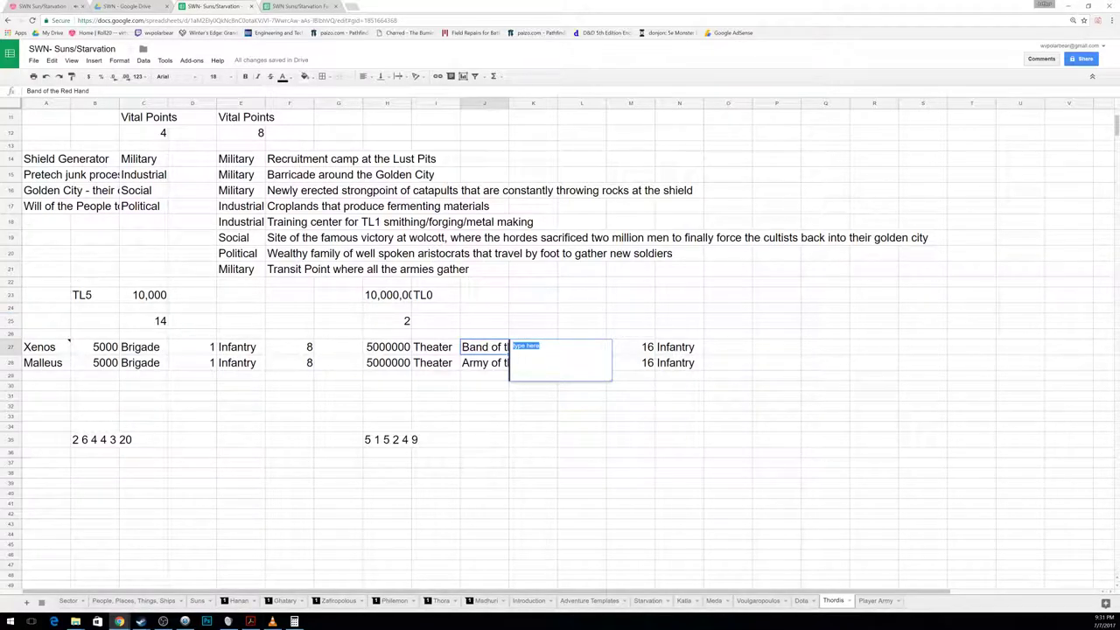
pyautogui.click(473, 352)
pyautogui.write('Untrustworthy')
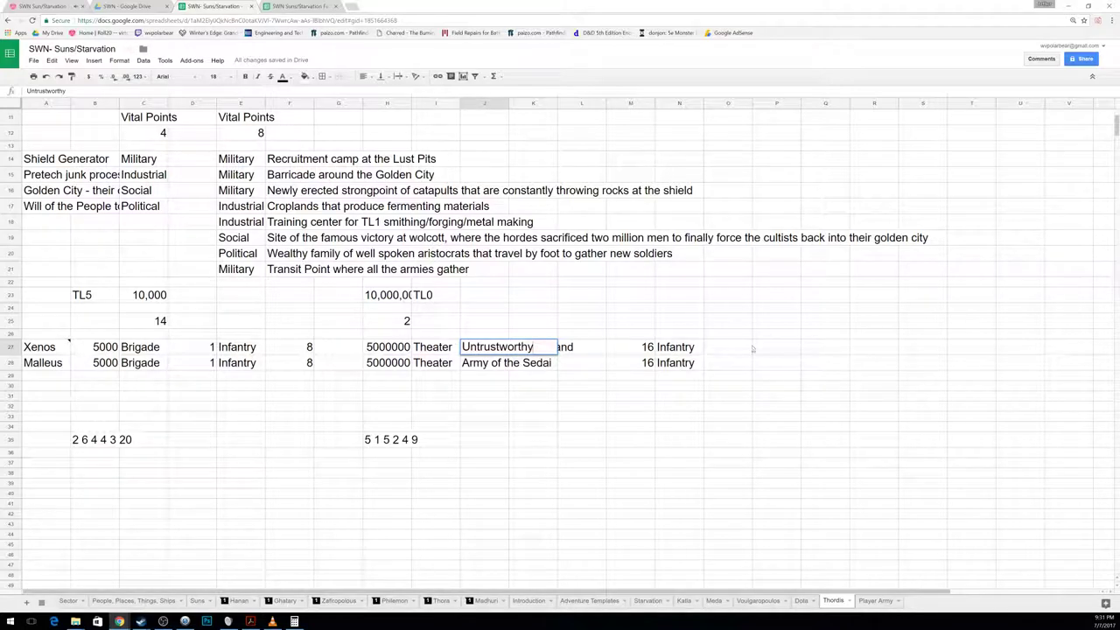
pyautogui.click(535, 496)
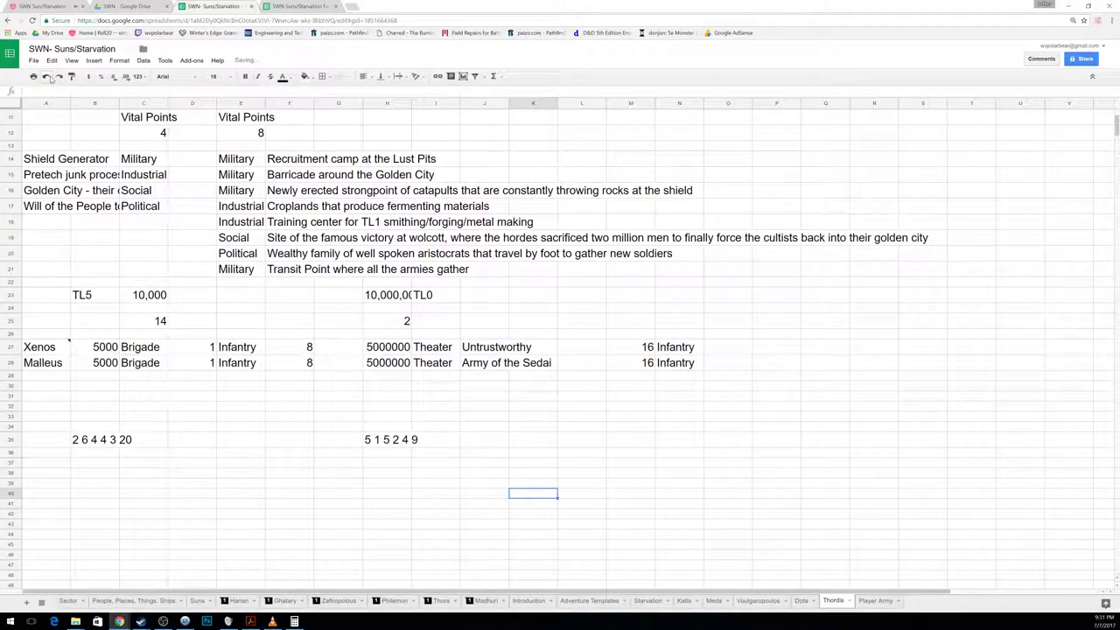
pyautogui.click(47, 77)
# Step: Insert a note on the Band of the Red Hand cell with the lines "Untrustworthy" and "Excellent drill and speed of manuever"
pyautogui.rightClick(495, 351)
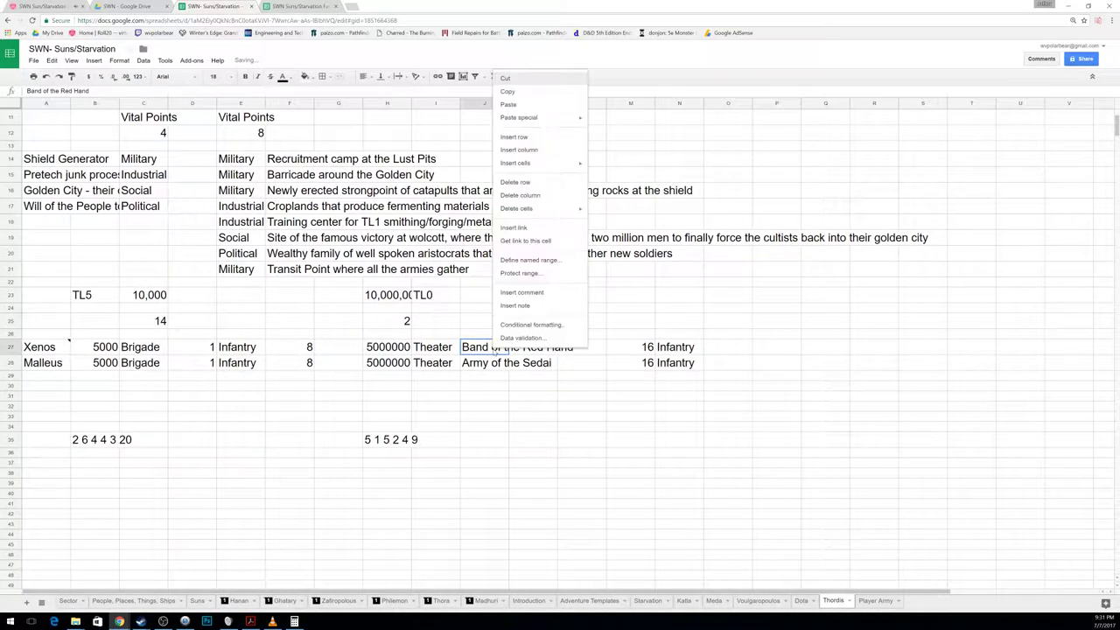
pyautogui.click(519, 306)
pyautogui.write('Untr')
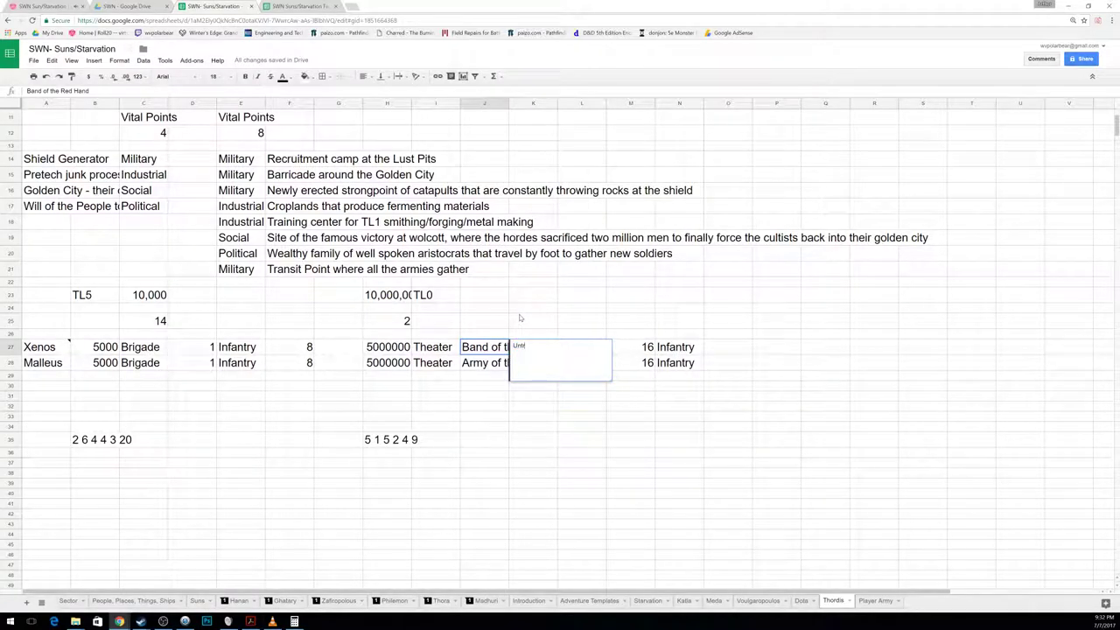
pyautogui.write('ustworthy')
pyautogui.write('Exce')
pyautogui.write('llent drill and spi')
pyautogui.write('ed of mi')
pyautogui.write('nueve')
pyautogui.write('r')
pyautogui.press('Return')
# Step: Add the lines "Rising to drive out enemy occupiers of the land" and "Steady Morale" to the Band of the Red Hand note
pyautogui.write('ising to drive out enemy occupiers of')
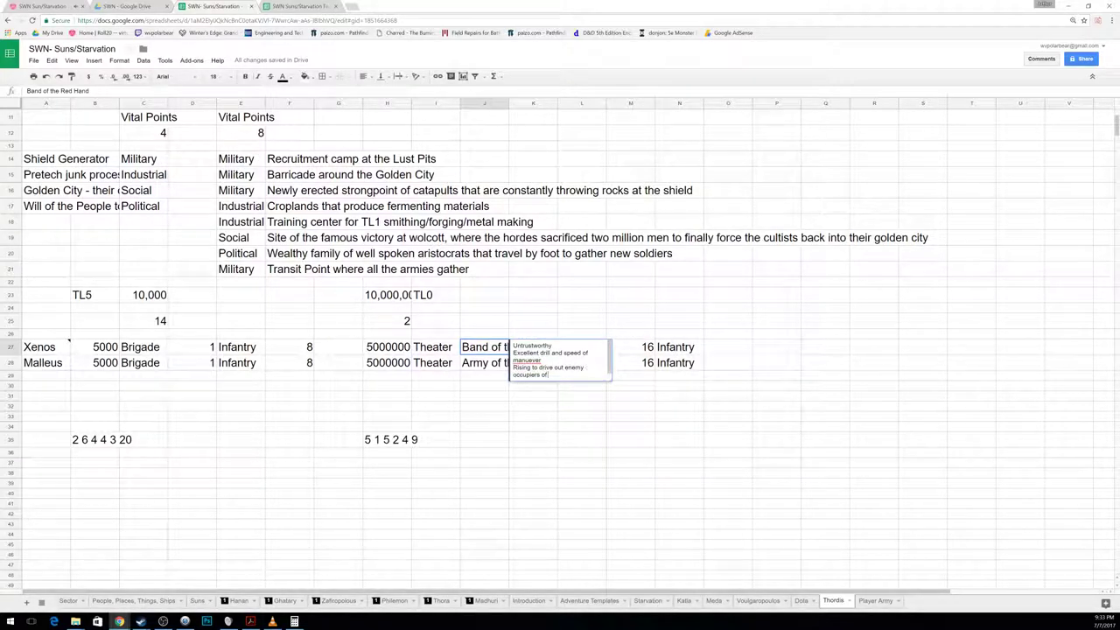
pyautogui.write(' the land')
pyautogui.press('Return')
pyautogui.write('Steady')
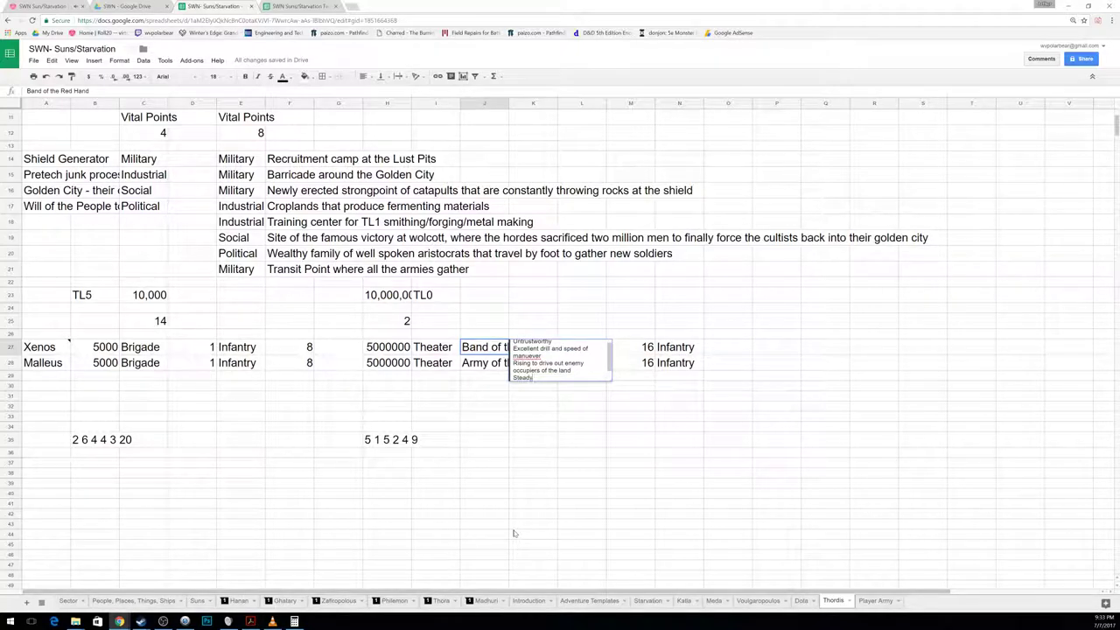
pyautogui.write(' Morale')
pyautogui.press('Return')
# Step: Finish the Band of the Red Hand note with "Mutiny against their commander" and "Its suffering a depressing string of bad luck"
pyautogui.write('Mutiny a')
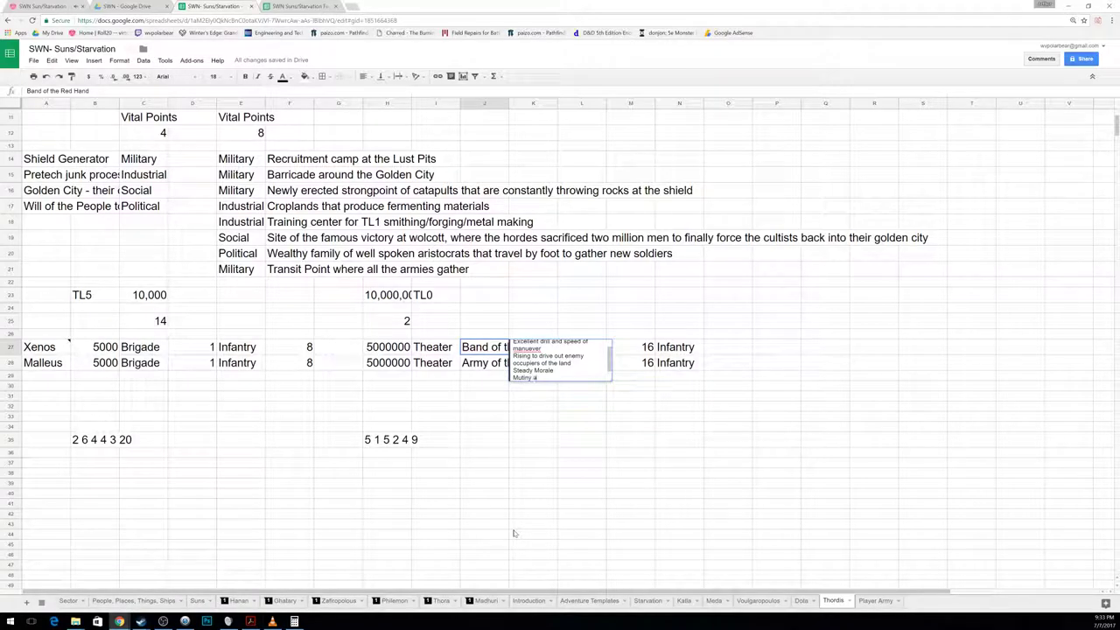
pyautogui.write('gainst! their commander')
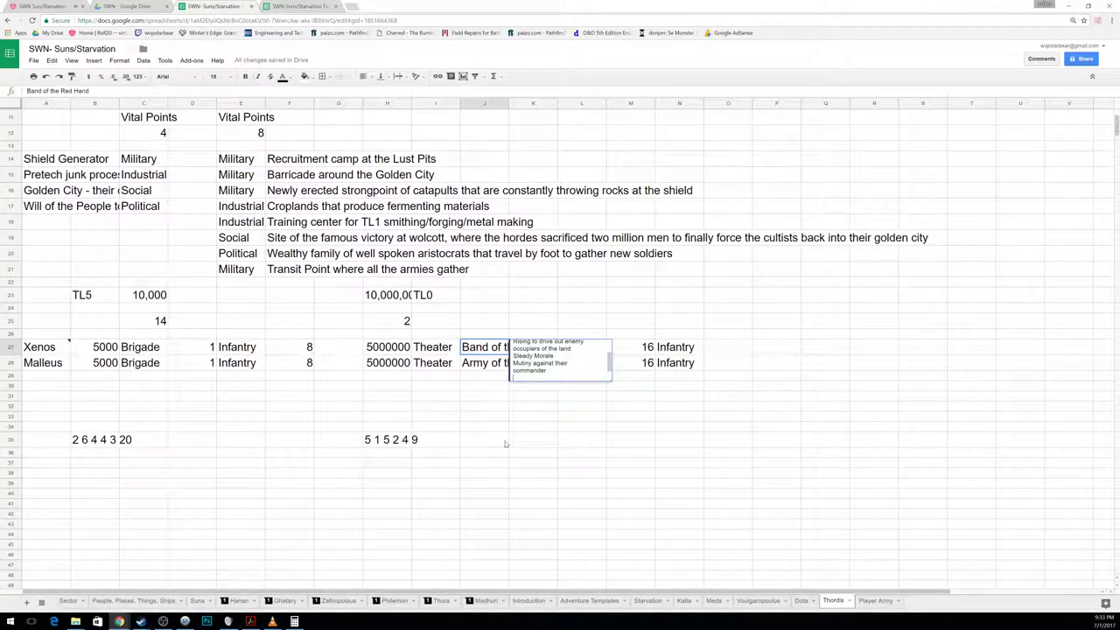
pyautogui.press('Return')
pyautogui.write('Its suffering a depressing string of bad luck')
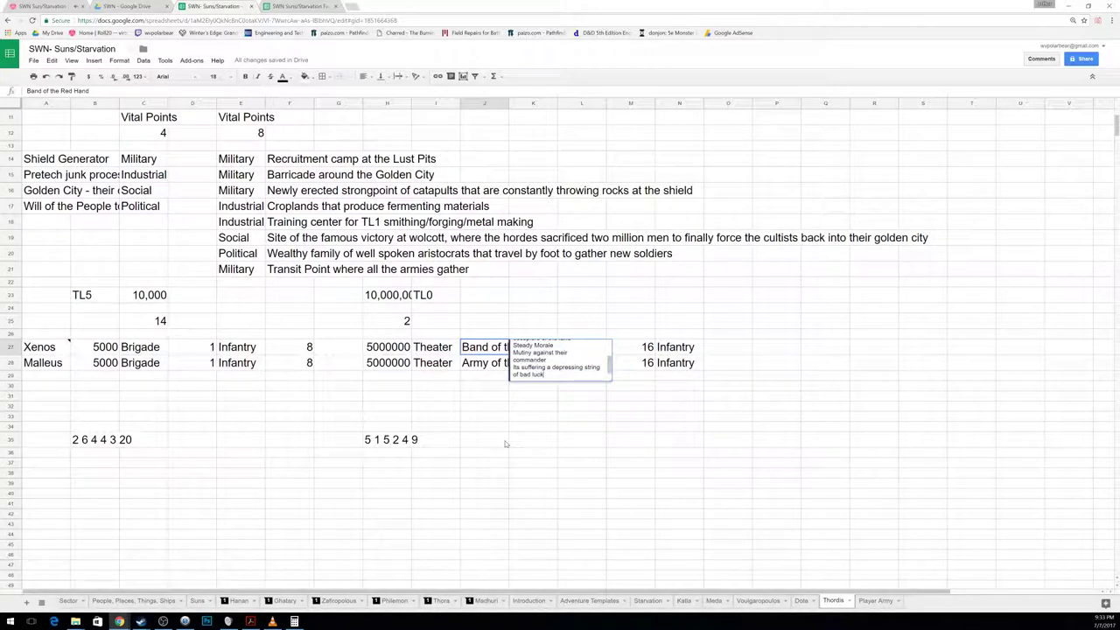
pyautogui.click(624, 400)
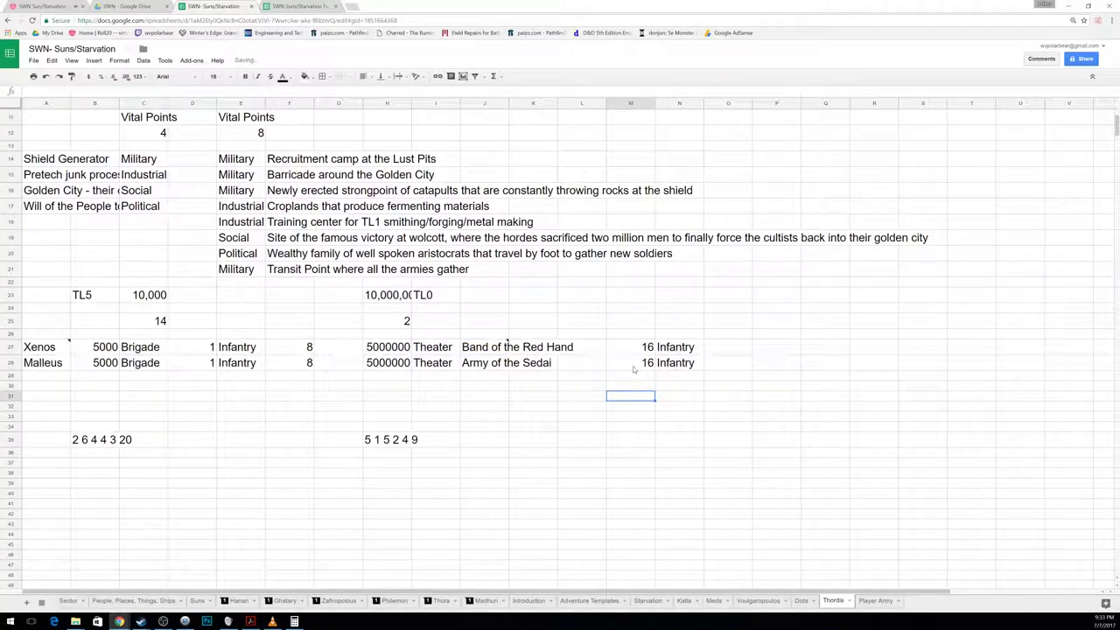
pyautogui.click(540, 416)
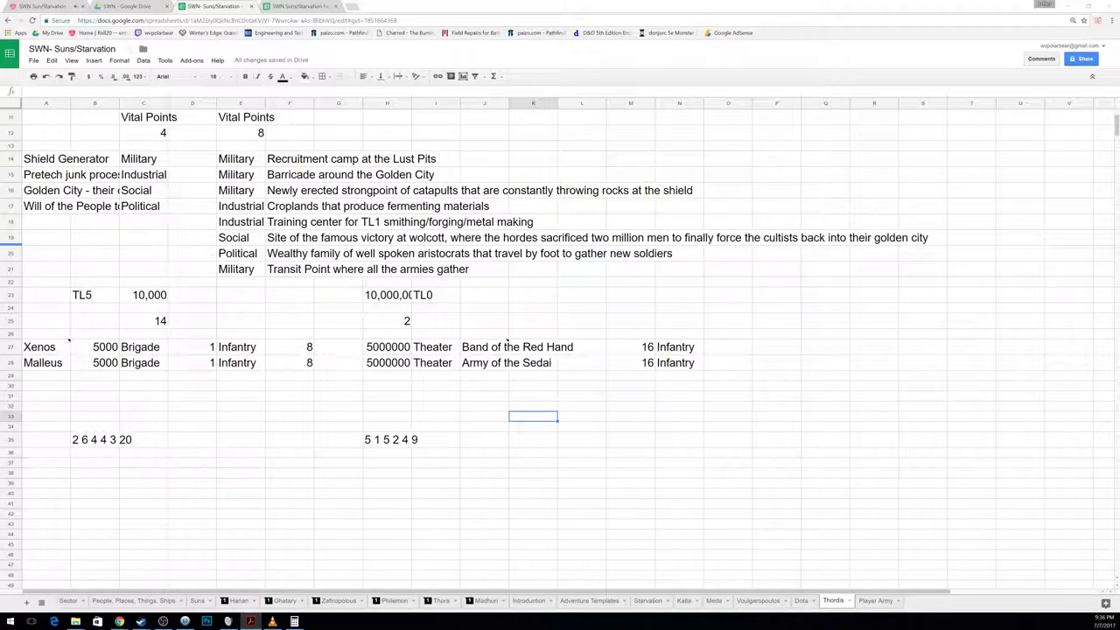
pyautogui.scroll(3, 157, 280)
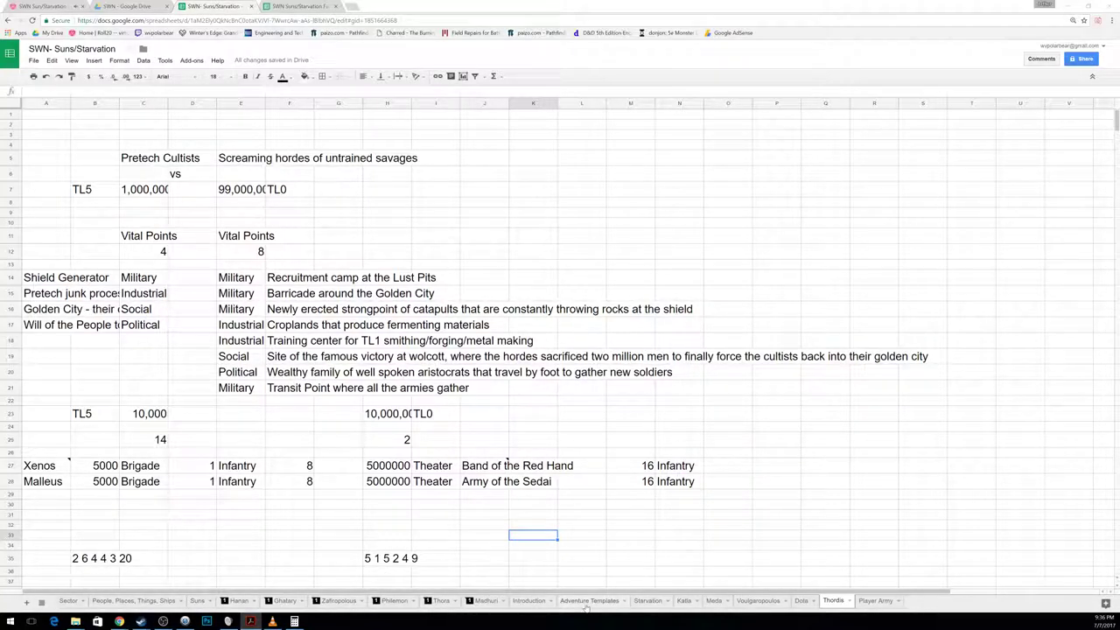
# Step: Review the unit rosters of both armies on the Katla conflict sheet, including each unit's size, strength and type
pyautogui.click(682, 601)
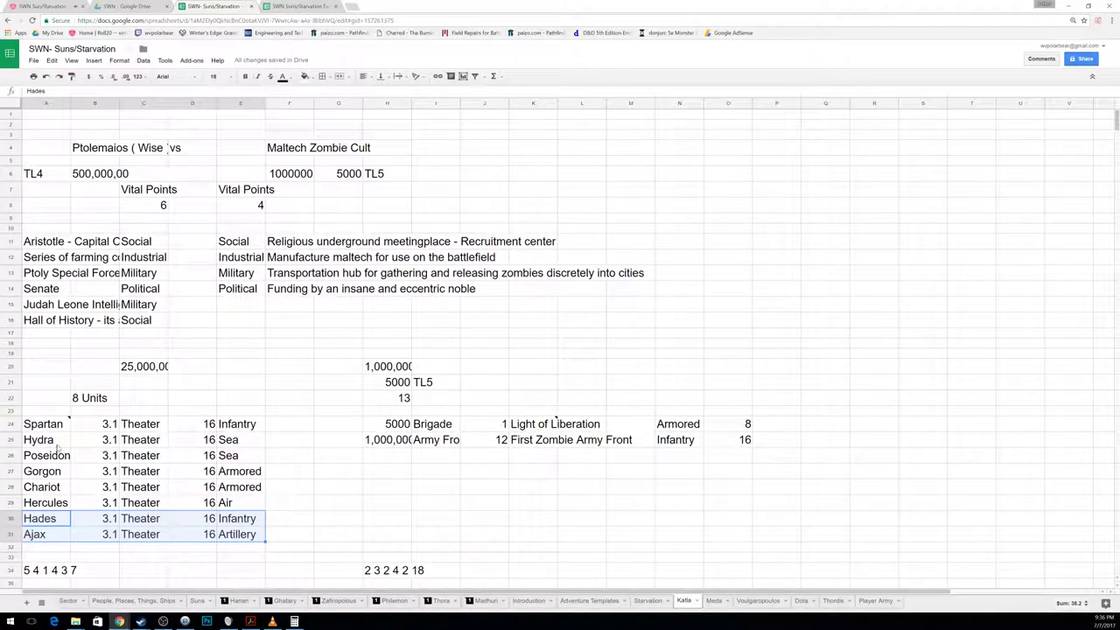
pyautogui.moveTo(44, 424); pyautogui.dragTo(236, 506)
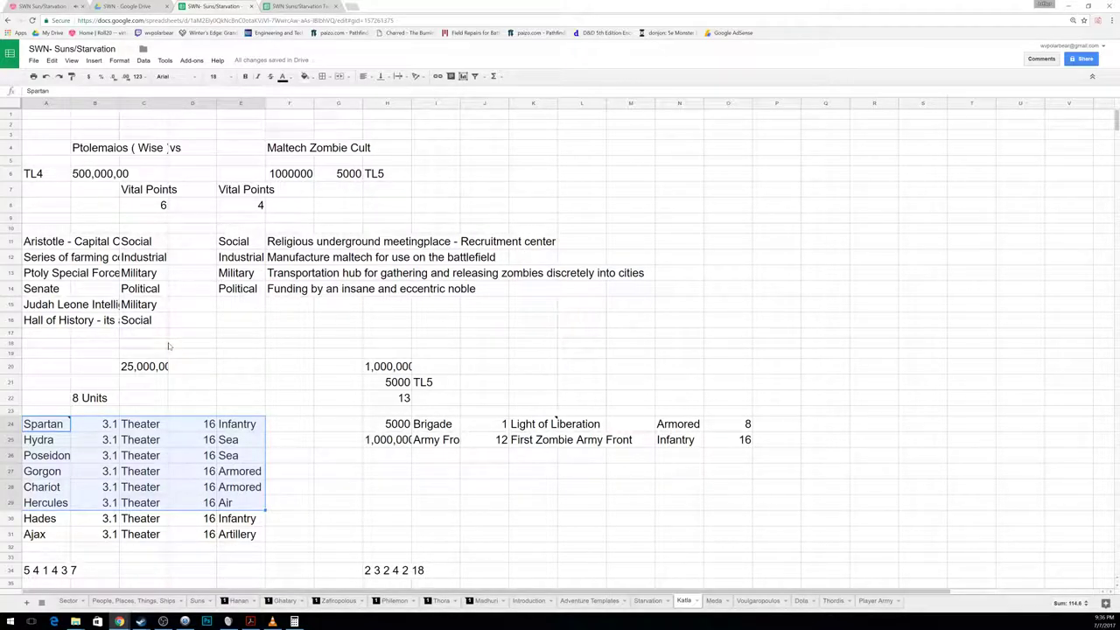
pyautogui.moveTo(46, 522); pyautogui.dragTo(249, 534)
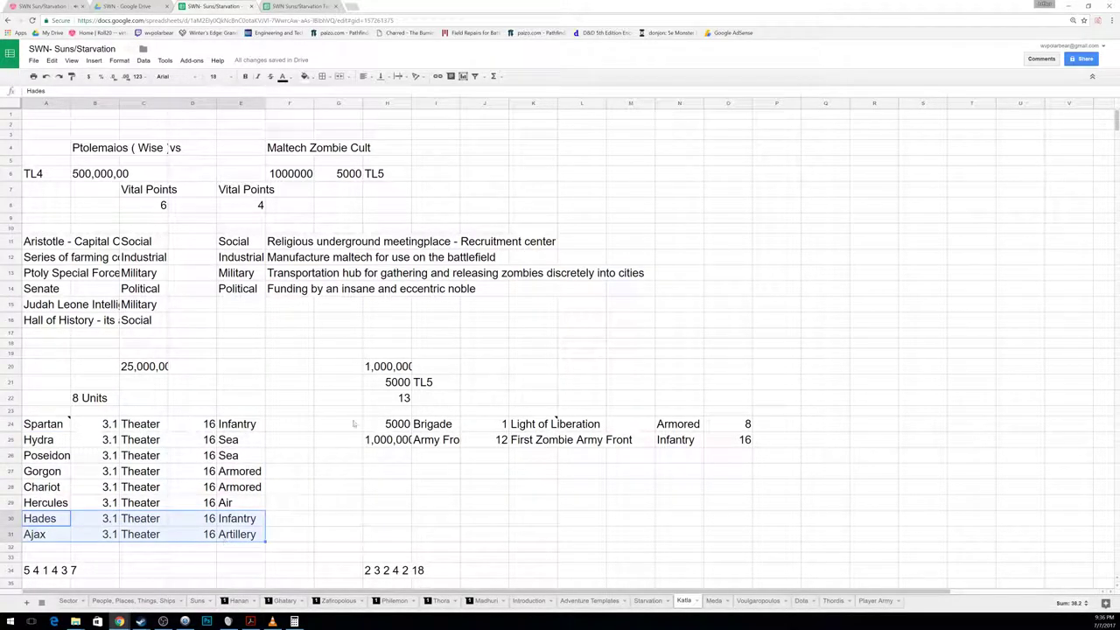
pyautogui.click(385, 425)
pyautogui.moveTo(379, 426); pyautogui.dragTo(735, 442)
pyautogui.click(51, 428)
pyautogui.moveTo(79, 444); pyautogui.dragTo(254, 503)
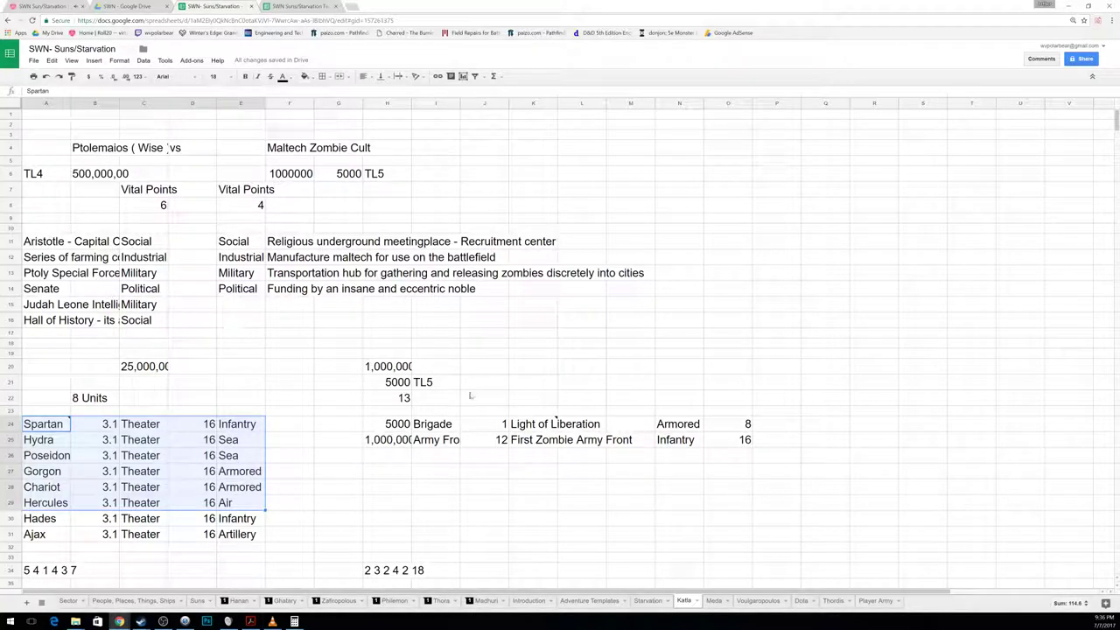
pyautogui.click(63, 245)
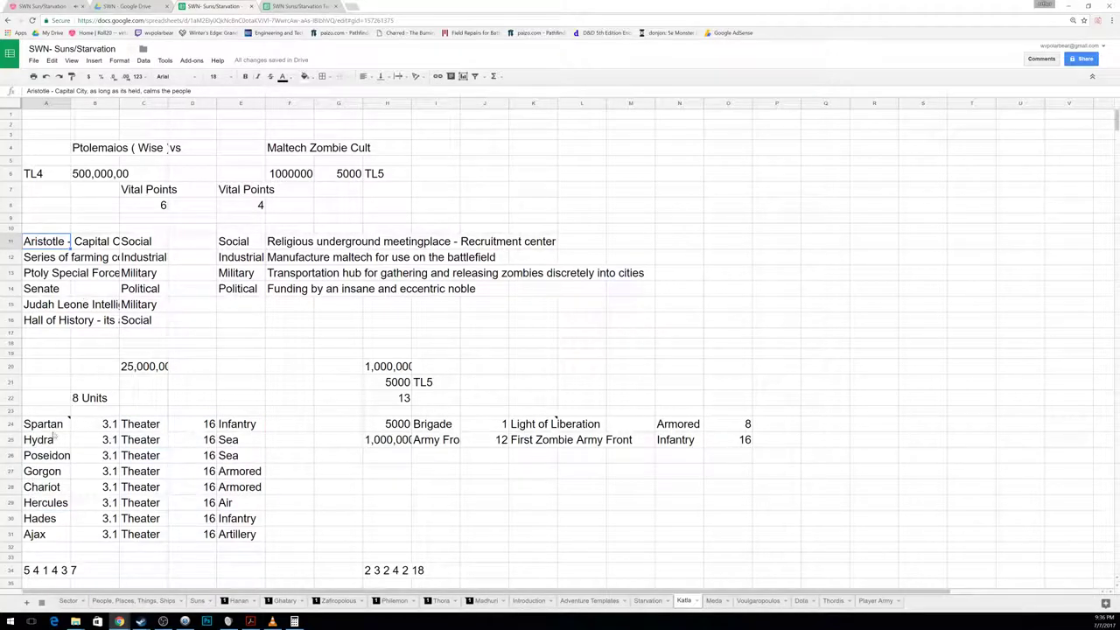
pyautogui.moveTo(55, 432)
# Step: Paste the rulebook text on unit Strength, Condition and Type into the Player Army sheet starting at cell B10
pyautogui.click(875, 600)
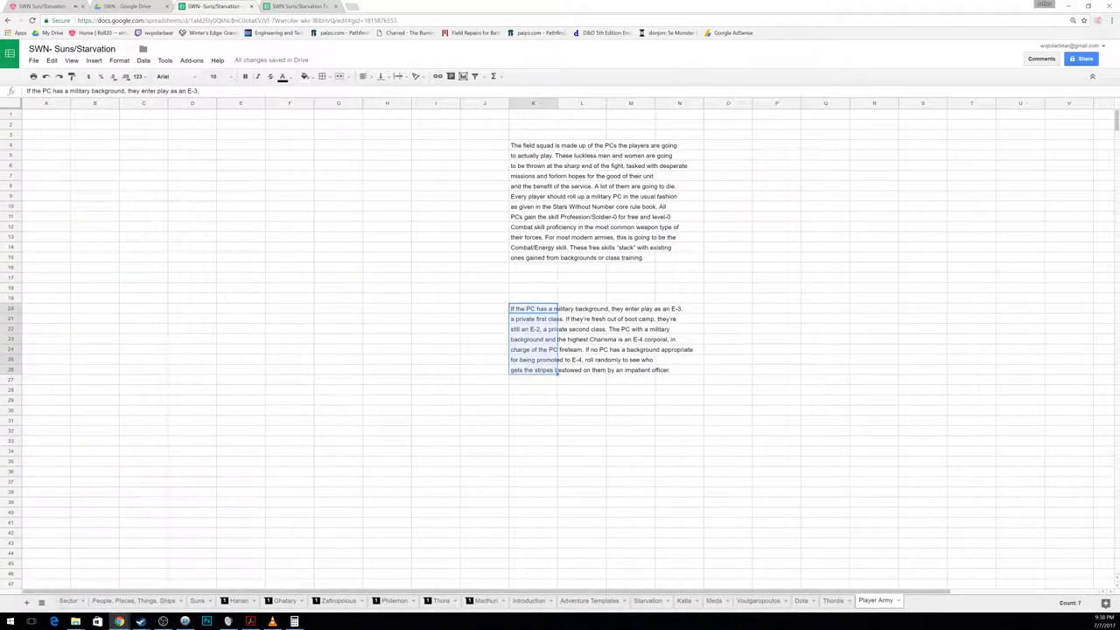
pyautogui.click(250, 621)
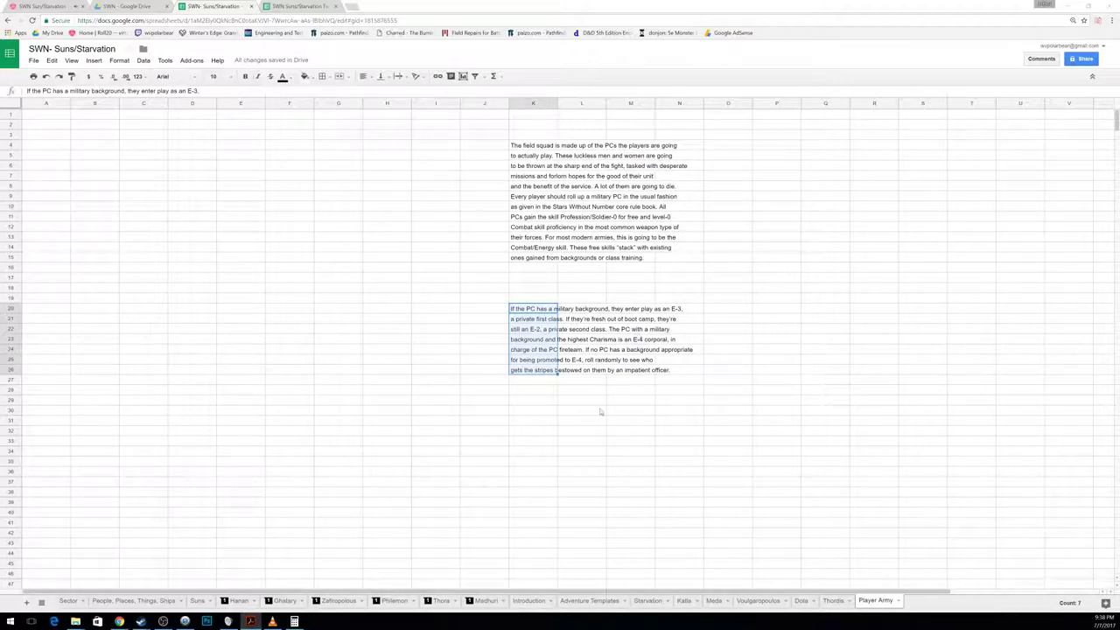
pyautogui.rightClick(87, 207)
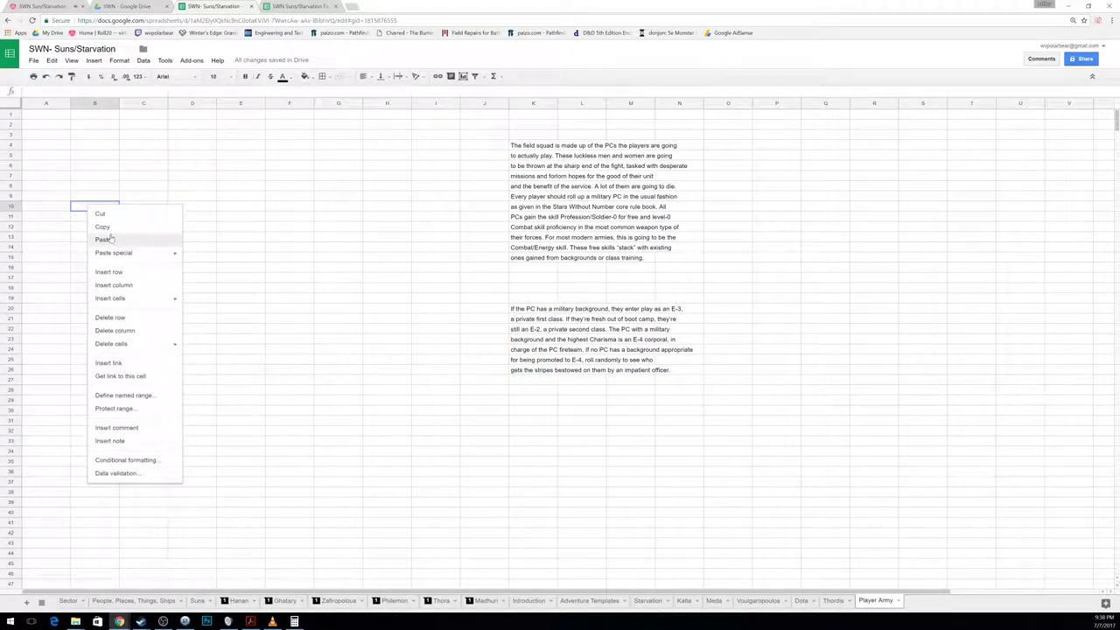
pyautogui.click(103, 238)
pyautogui.click(163, 442)
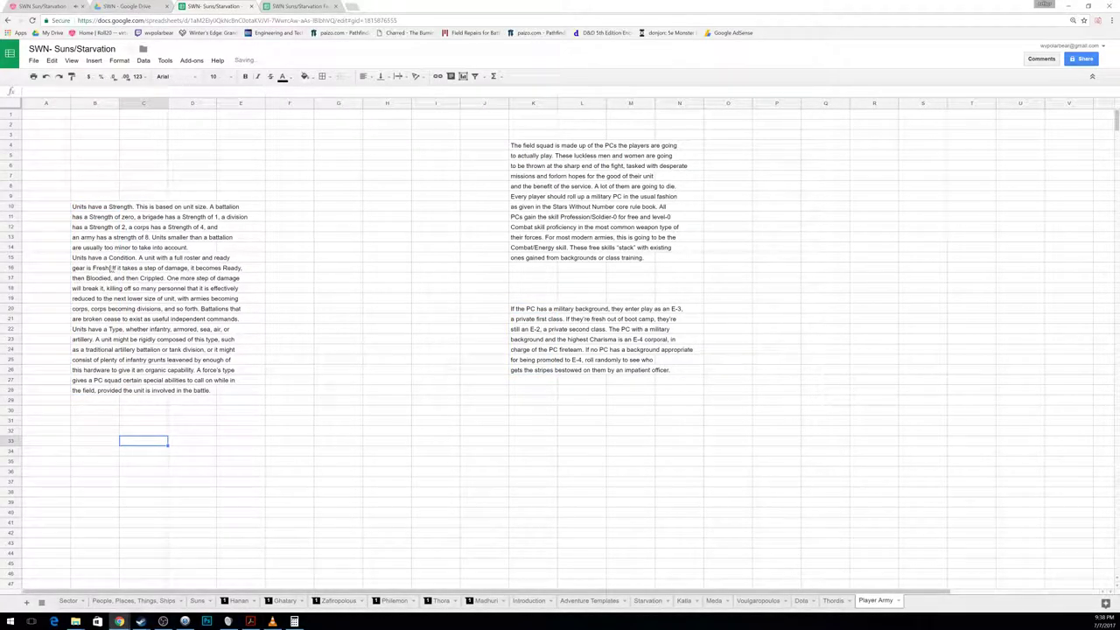
pyautogui.click(89, 271)
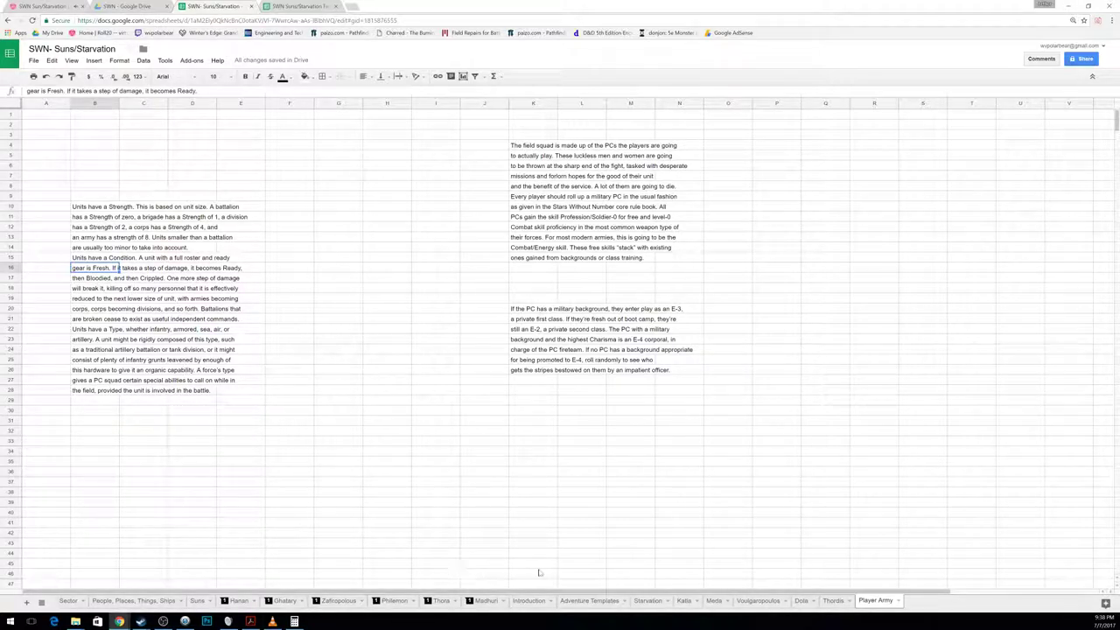
# Step: Check the Spartan unit's size entries and note on the Katla sheet against the rulebook
pyautogui.click(684, 601)
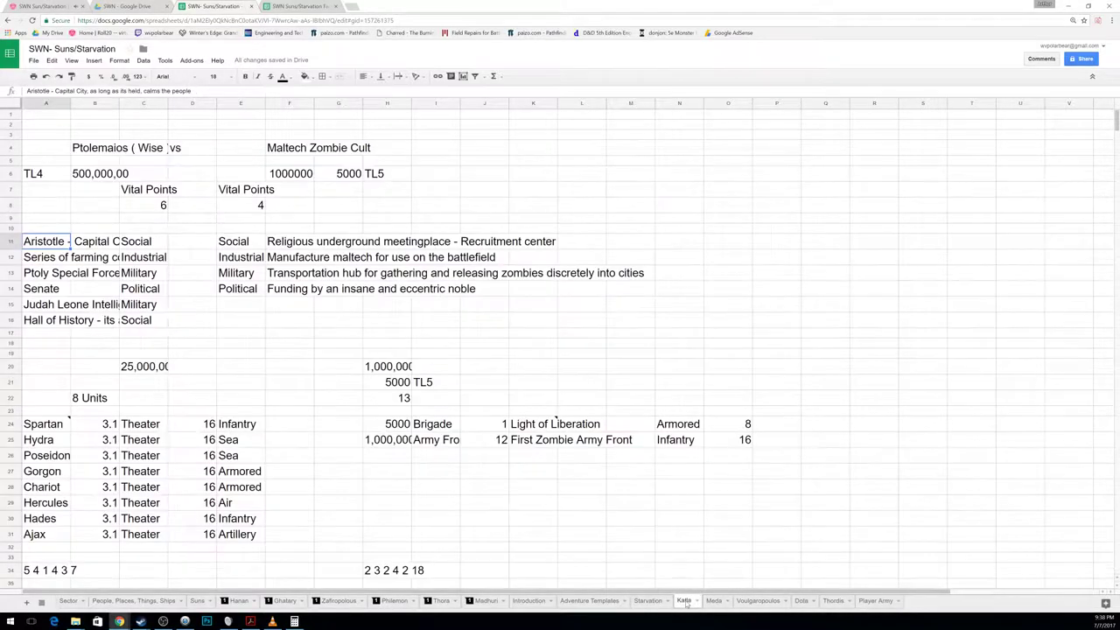
pyautogui.click(110, 425)
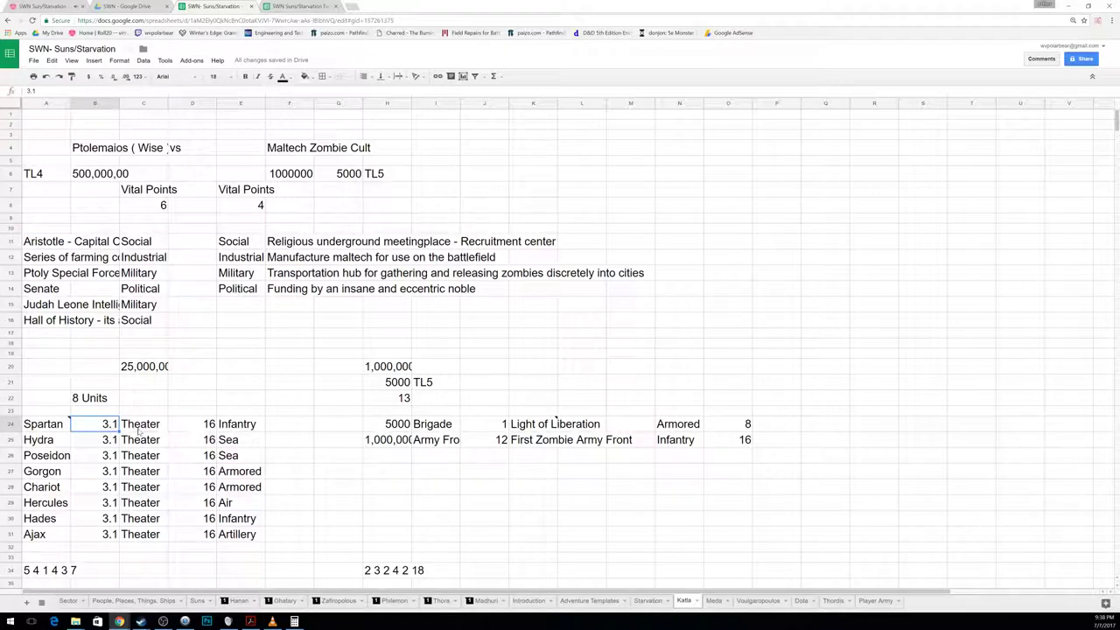
pyautogui.click(140, 429)
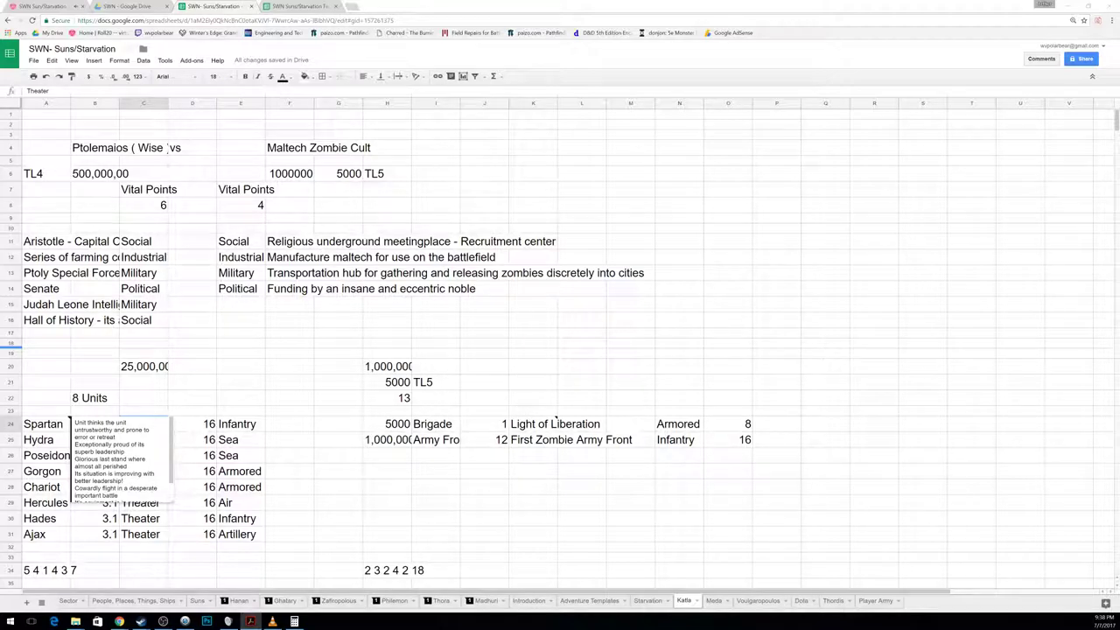
pyautogui.click(192, 390)
pyautogui.click(143, 423)
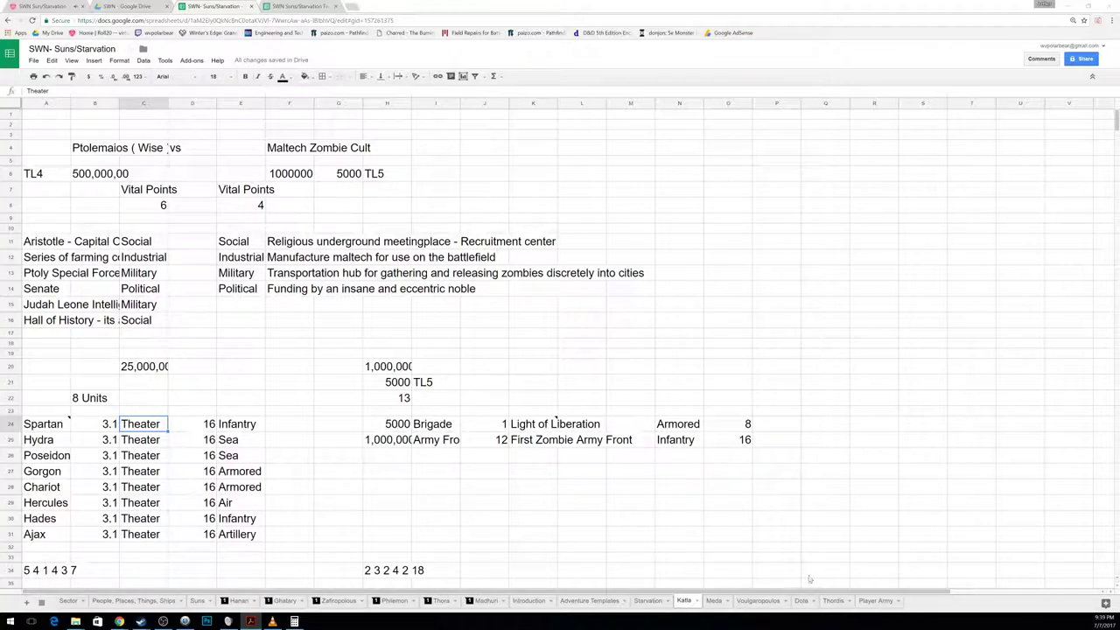
# Step: Paste the unit size table, from Theater down to Battalion, into the Player Army sheet starting at cell I33
pyautogui.click(874, 600)
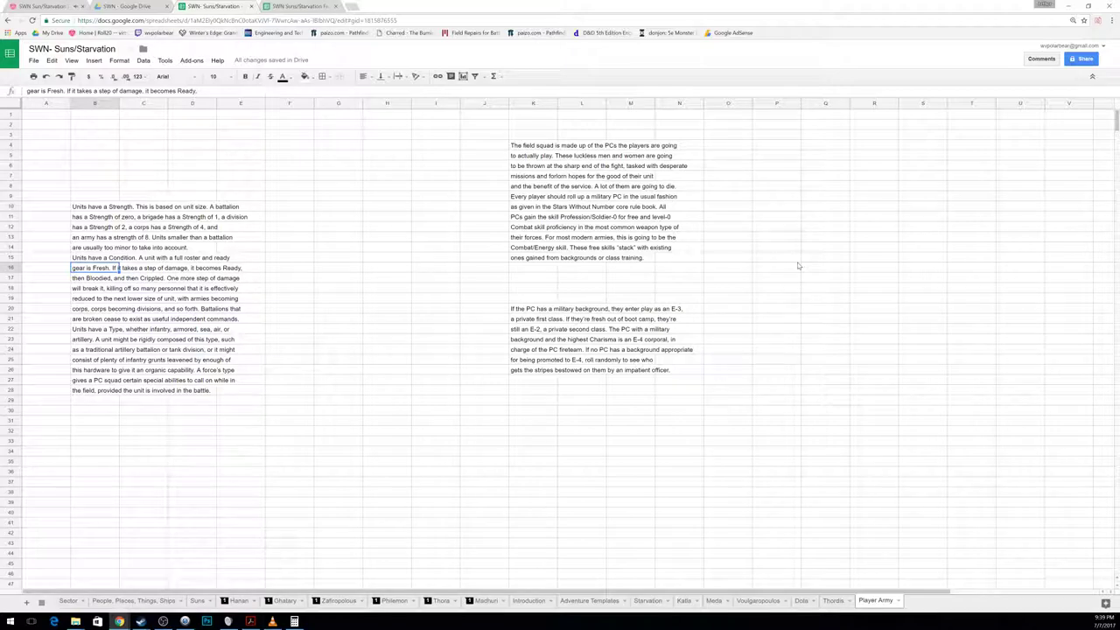
pyautogui.click(798, 268)
pyautogui.click(419, 441)
pyautogui.rightClick(419, 440)
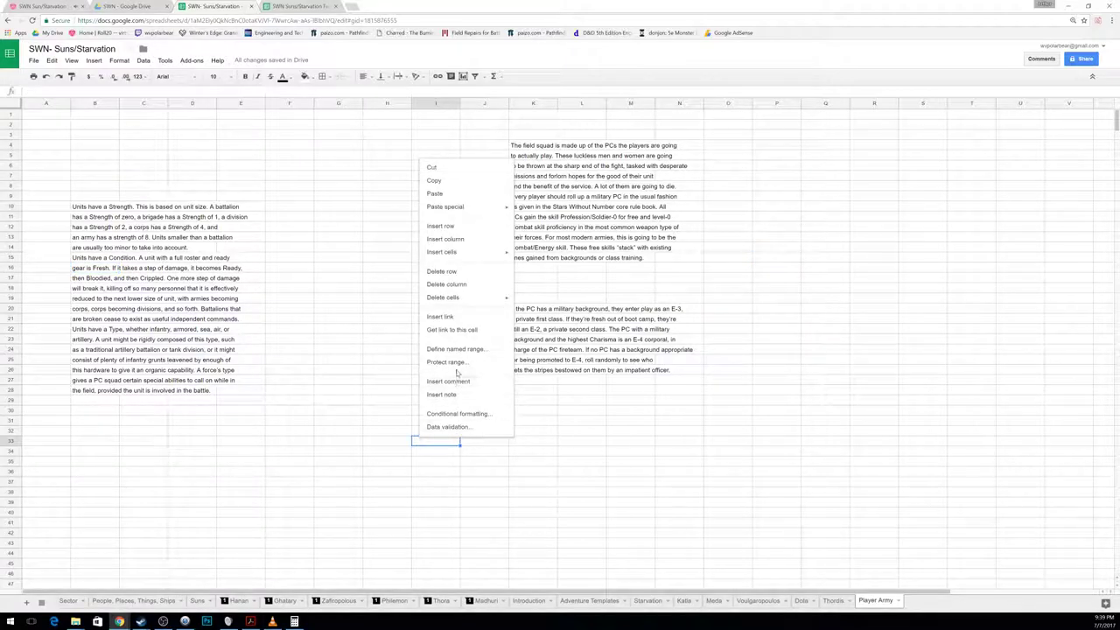
pyautogui.click(434, 193)
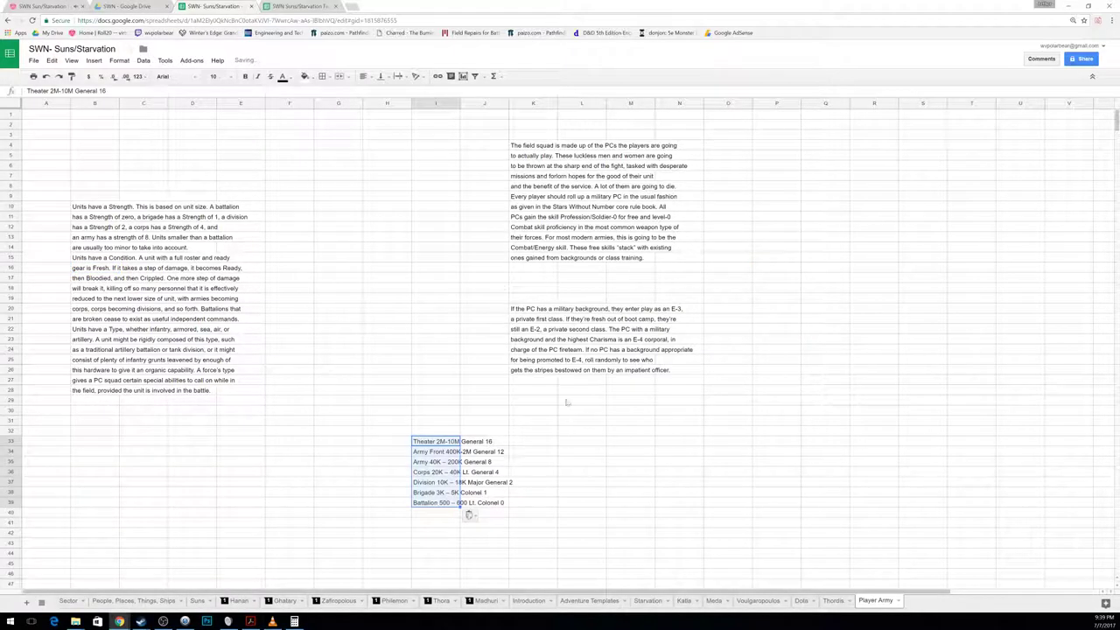
pyautogui.click(678, 481)
# Step: Move all the rules text in B3:O43 of the Player Army sheet to the Starvation sheet, starting at cell C5
pyautogui.moveTo(95, 135); pyautogui.dragTo(739, 542)
pyautogui.press('Delete')
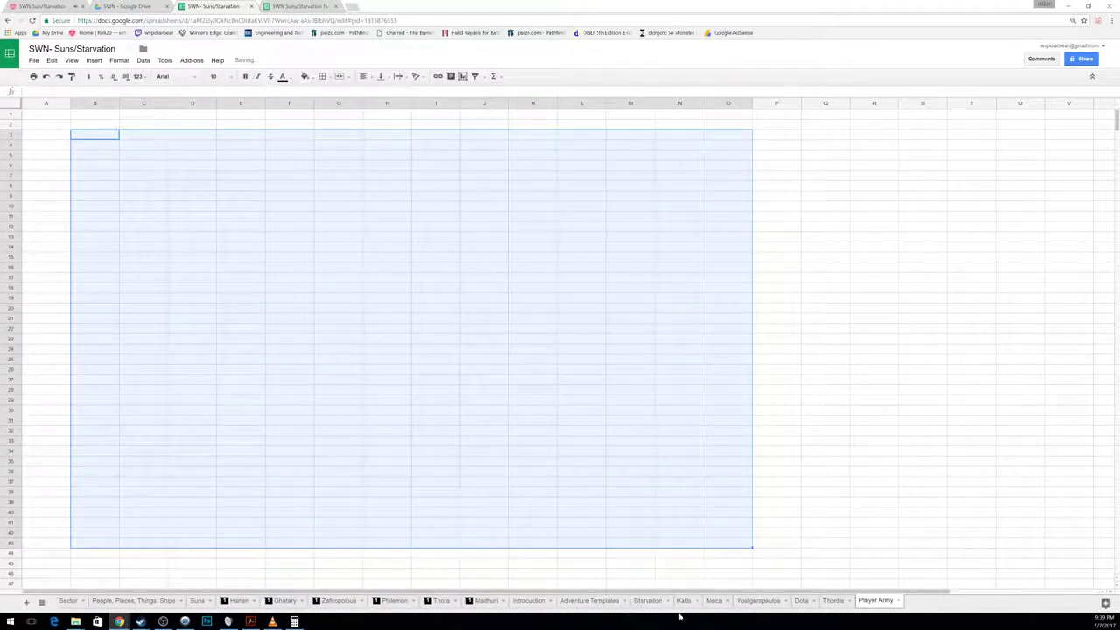
pyautogui.click(649, 601)
pyautogui.click(151, 160)
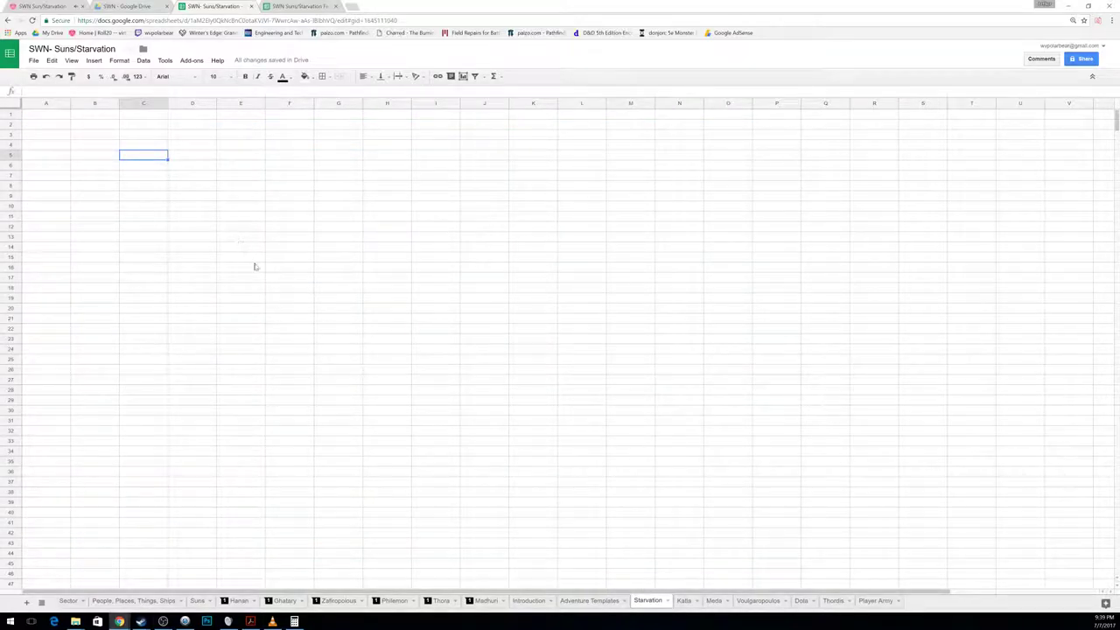
pyautogui.hotkey('ctrl', 'v')
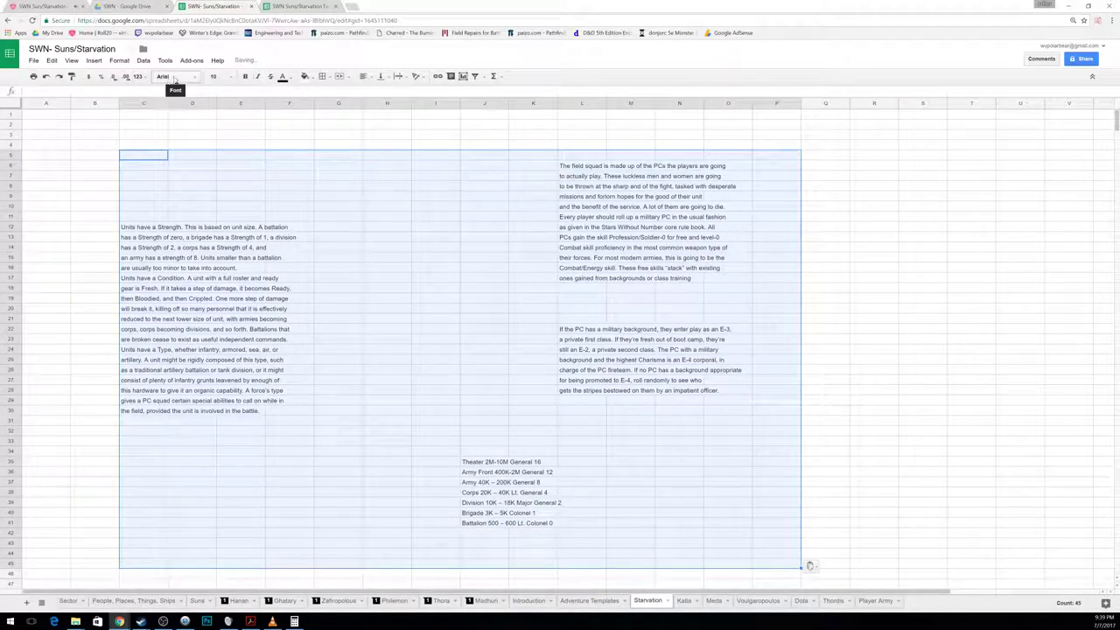
# Step: Set the moved rules text on the Starvation sheet to font size 18
pyautogui.click(219, 76)
pyautogui.click(224, 201)
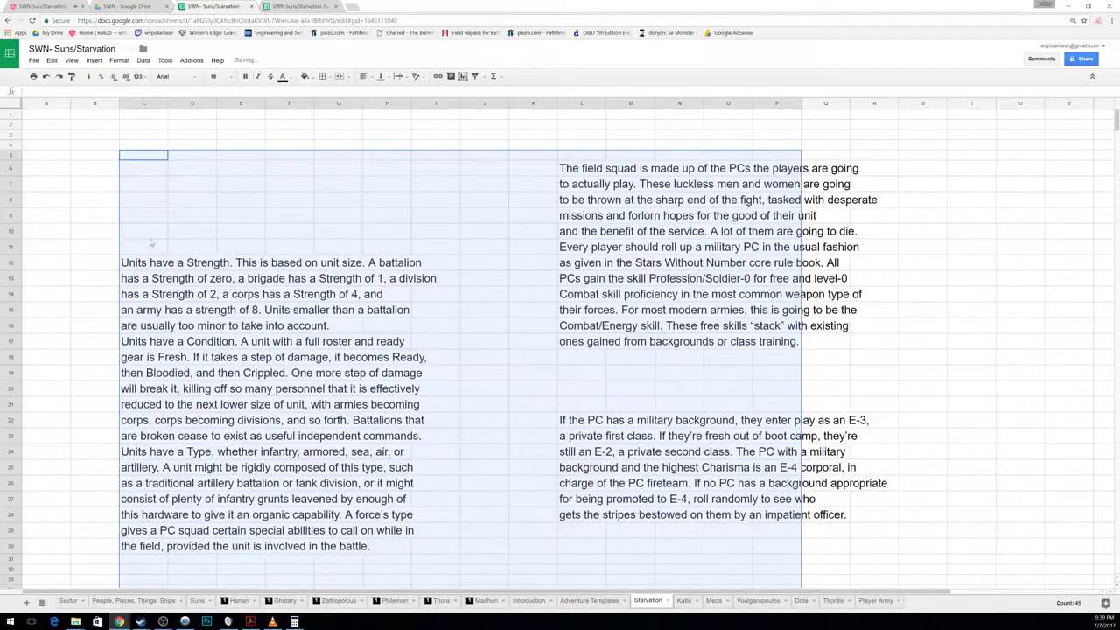
pyautogui.click(94, 233)
pyautogui.scroll(-4, 109, 234)
pyautogui.scroll(4, 122, 245)
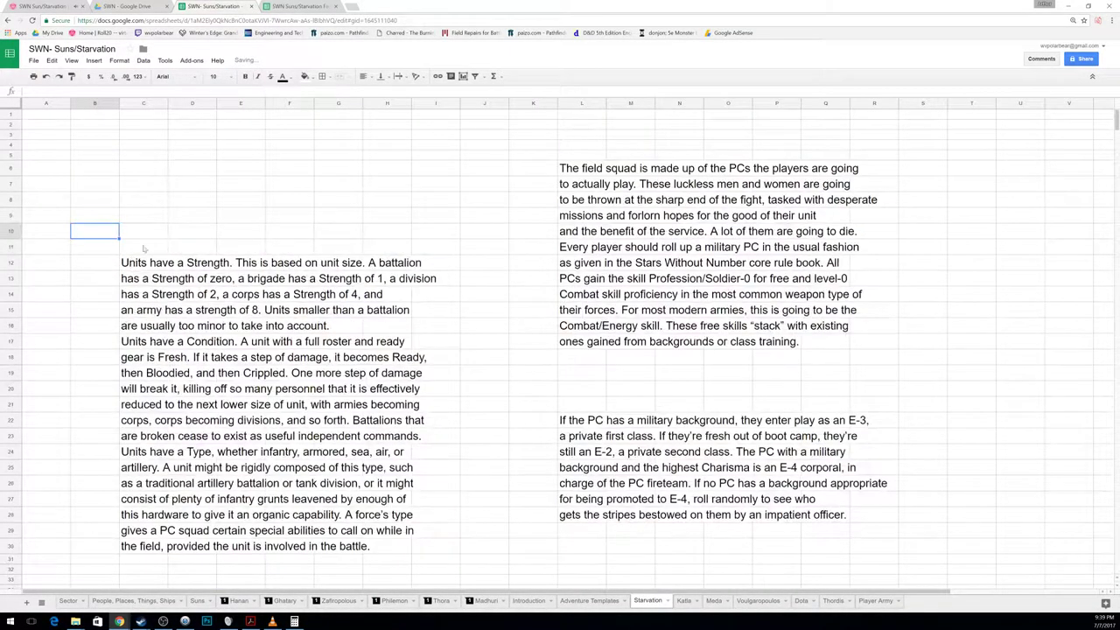
pyautogui.click(240, 215)
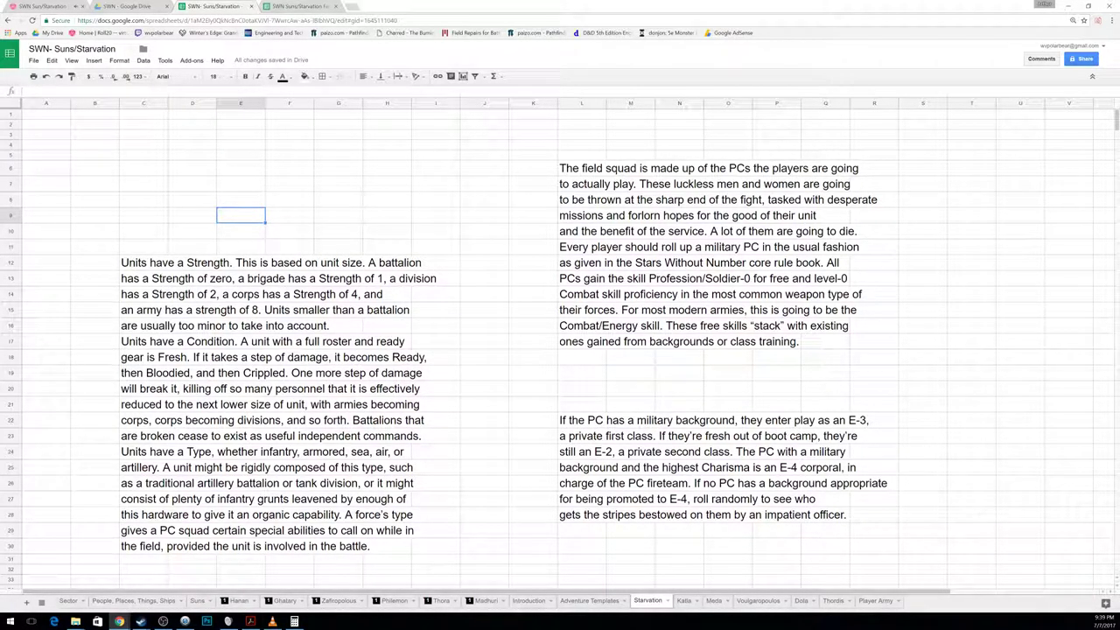
# Step: Consult the rulebook PDF and return to an empty cell on the Player Army sheet
pyautogui.hotkey('alt', 'Tab')
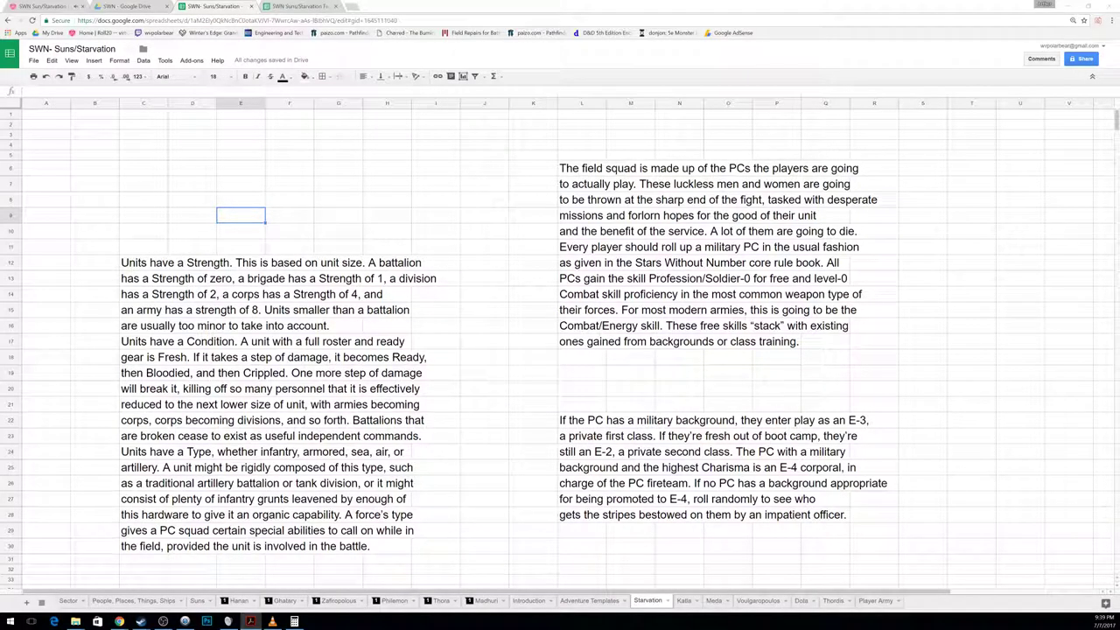
pyautogui.click(875, 601)
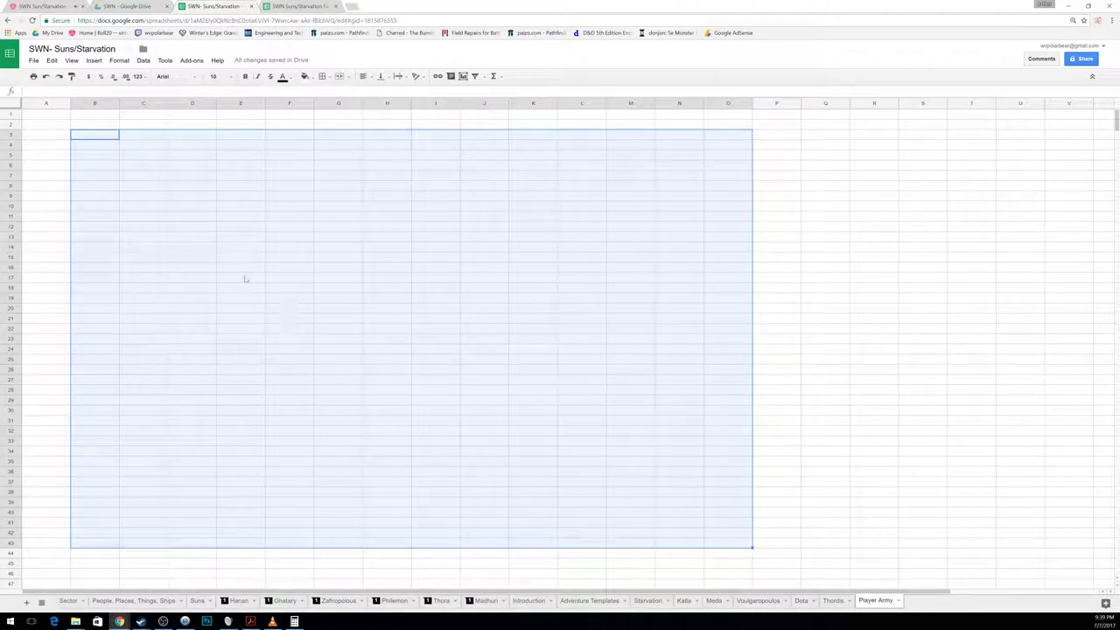
pyautogui.click(187, 242)
pyautogui.click(162, 174)
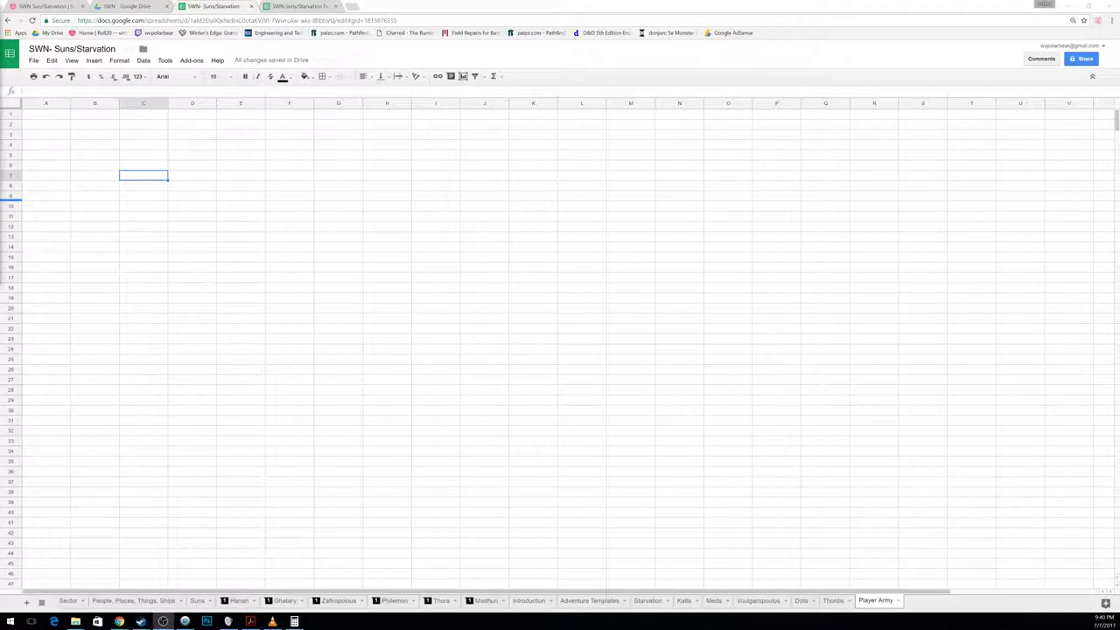
# Step: Switch to Roll20, play the Orbital Promenade track in the jukebox, and return to the Player Army sheet
pyautogui.click(60, 6)
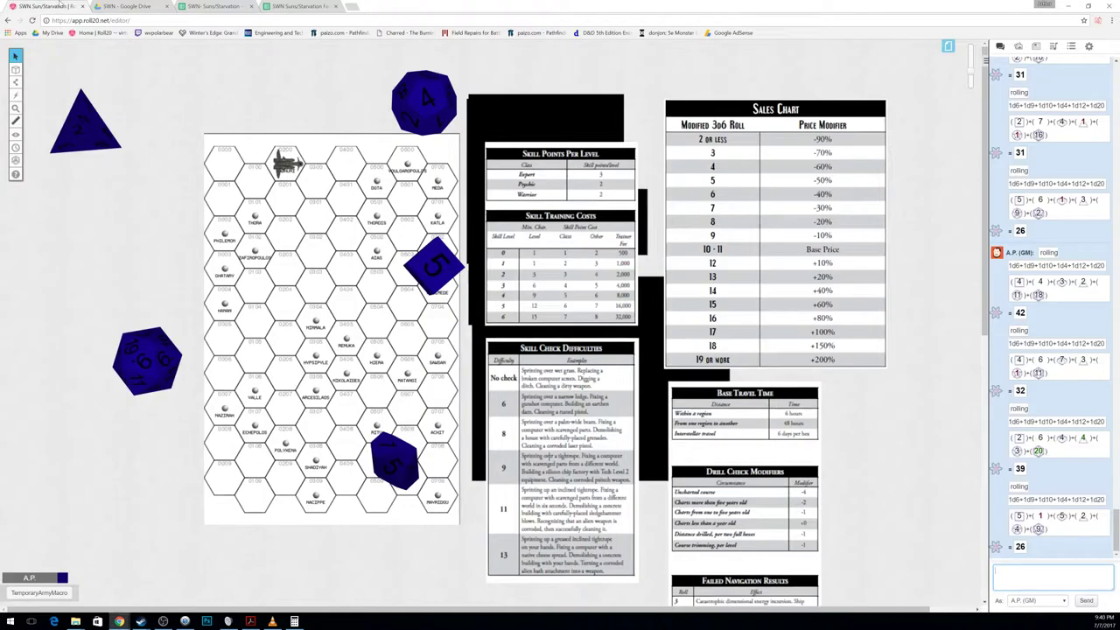
pyautogui.click(1054, 46)
pyautogui.click(1009, 580)
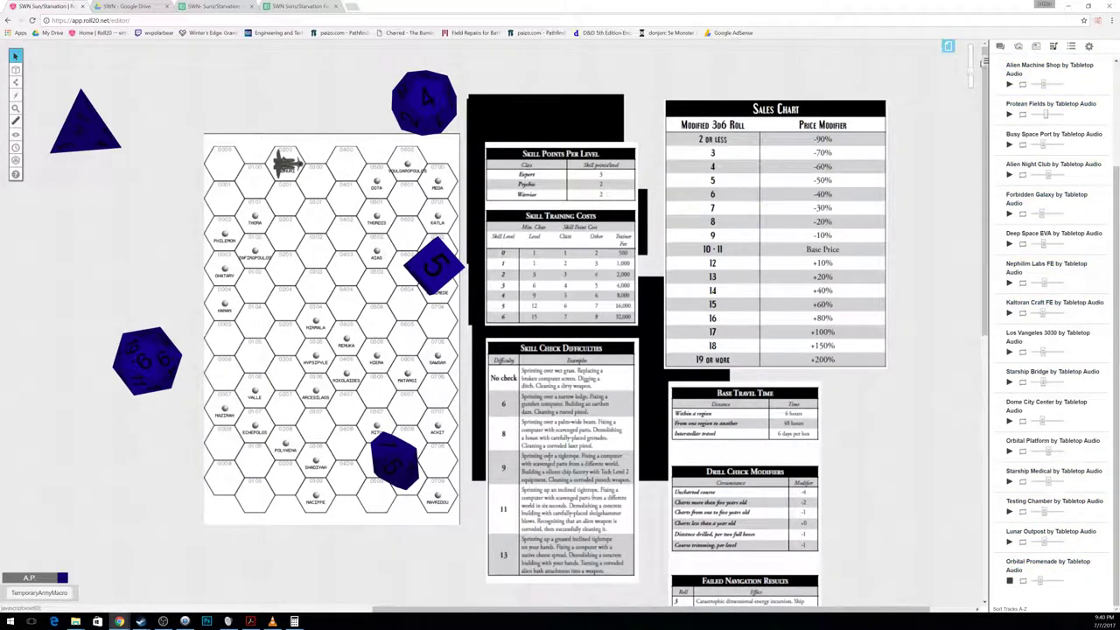
pyautogui.click(1000, 46)
pyautogui.click(214, 7)
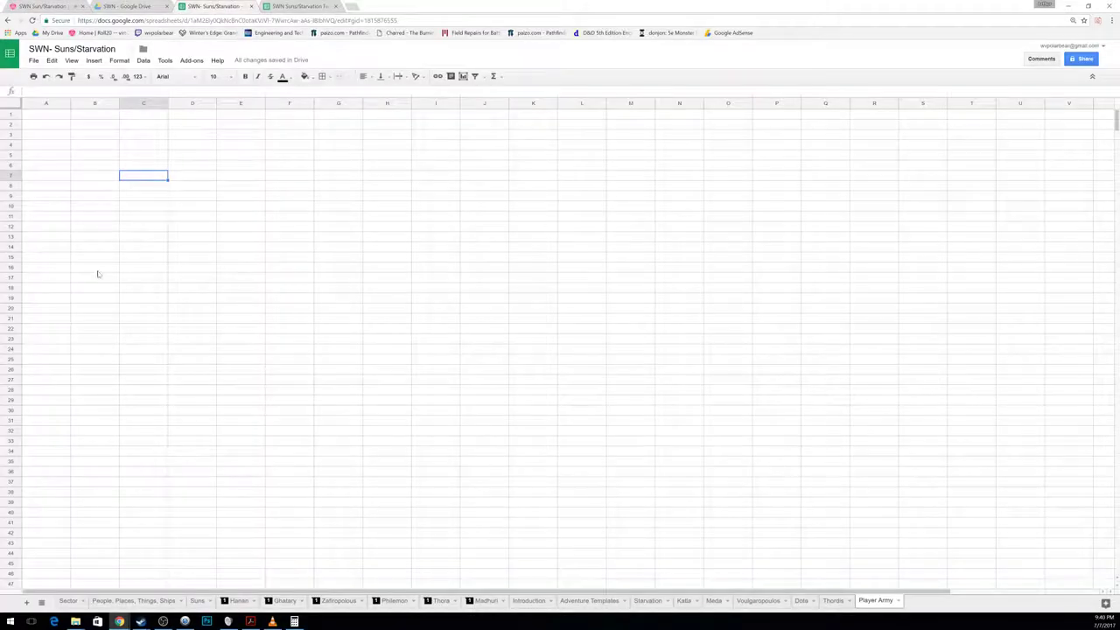
# Step: Enter the headings Wisdom in cell B4 and Intelligence in cell C4 of the Player Army sheet
pyautogui.click(250, 621)
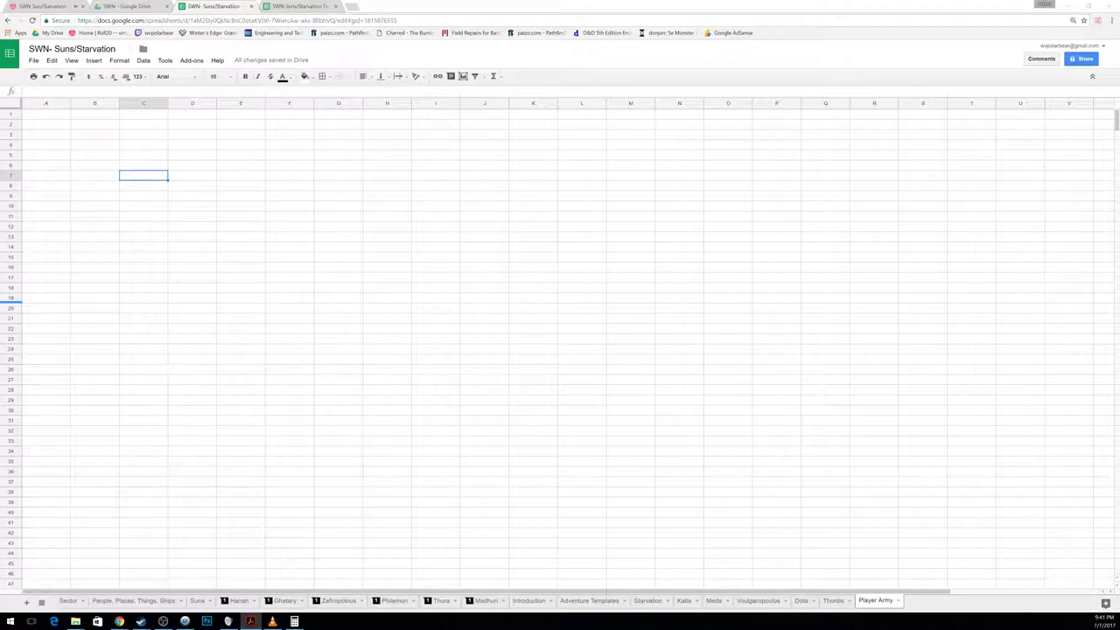
pyautogui.click(99, 158)
pyautogui.click(118, 148)
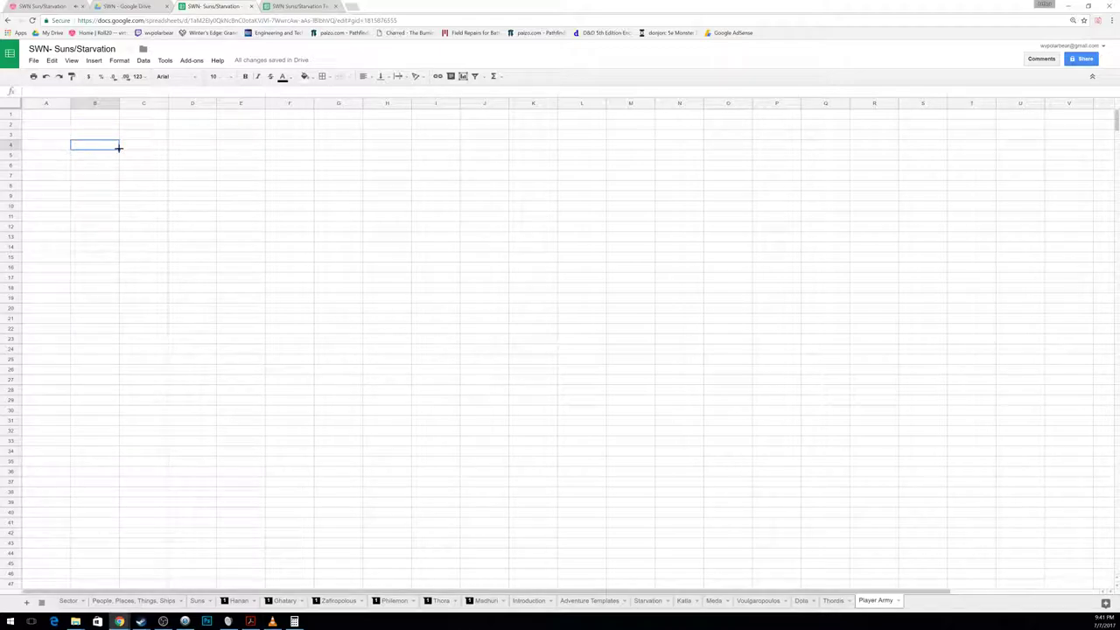
pyautogui.write('Wisdom')
pyautogui.press('Tab')
pyautogui.write('Intelligence')
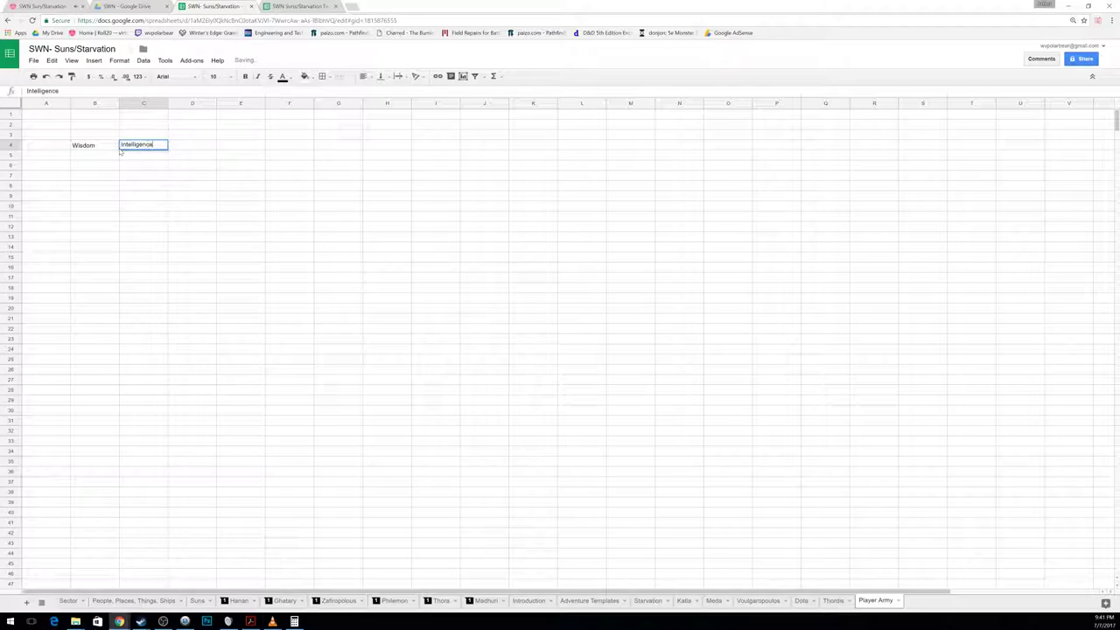
pyautogui.press('Return')
pyautogui.write('Chari')
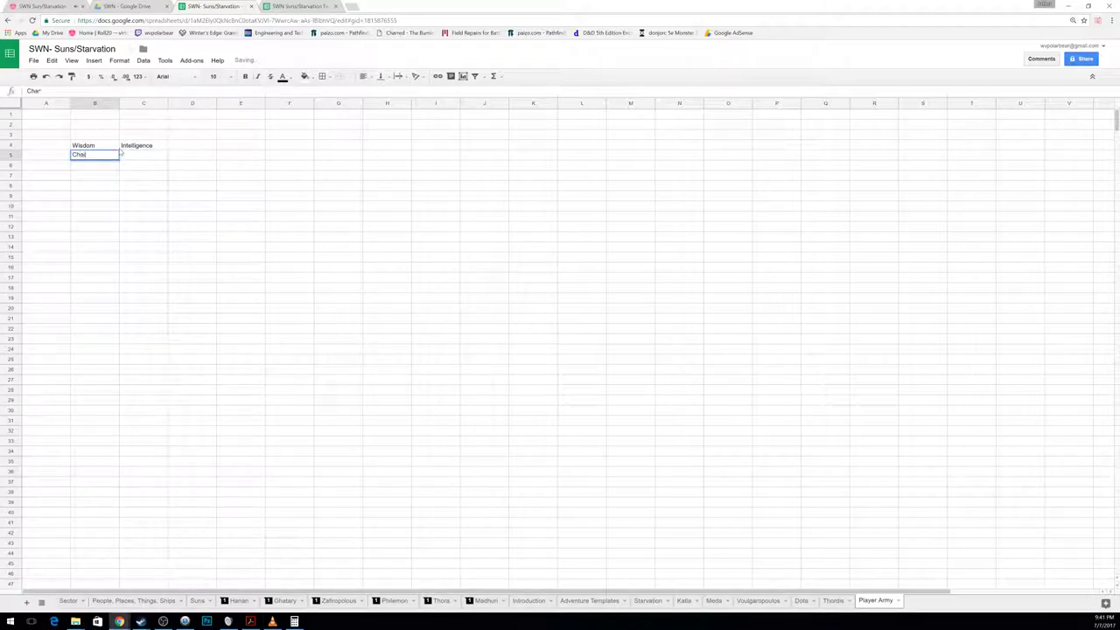
pyautogui.press('BackSpace')
pyautogui.press('BackSpace')
# Step: Enter the heading Charisma in cell D4, beside Intelligence
pyautogui.press('Up')
pyautogui.press('Right')
pyautogui.press('Right')
pyautogui.press('Right')
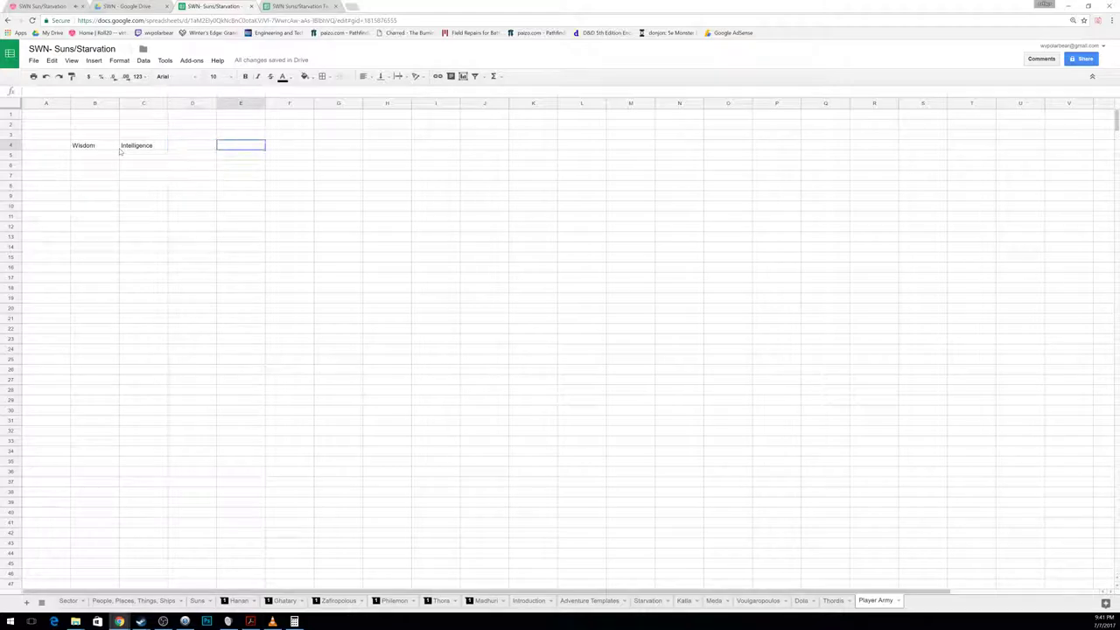
pyautogui.press('Left')
pyautogui.write('Charisma')
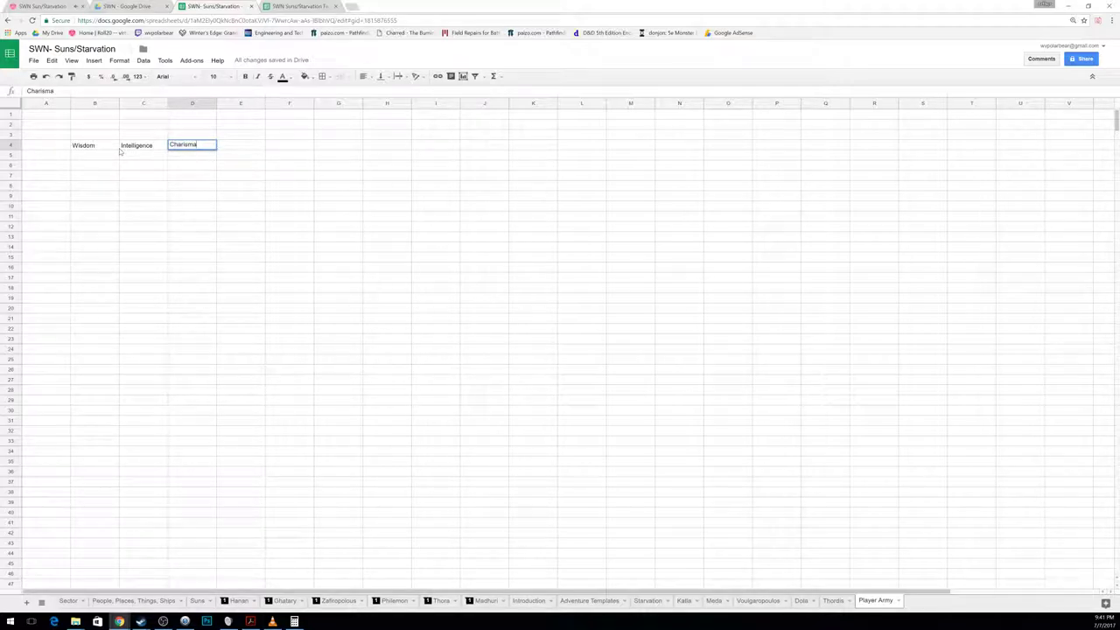
# Step: Add the headings Tactics in cell E4 and Leadership in cell F4 of the Player Army sheet
pyautogui.press('Tab')
pyautogui.write('Tactics')
pyautogui.press('Tab')
pyautogui.write('Leadership')
pyautogui.press('Return')
# Step: Fill in the attribute scores in row 5: 1 for Wisdom, Intelligence, Charisma and Tactics, and 2 for Leadership
pyautogui.press('Left')
pyautogui.press('Left')
pyautogui.write('1')
pyautogui.press('Tab')
pyautogui.write('1')
pyautogui.press('Tab')
pyautogui.write('1')
pyautogui.press('Tab')
pyautogui.write('1')
pyautogui.press('Tab')
pyautogui.write('2')
pyautogui.press('Return')
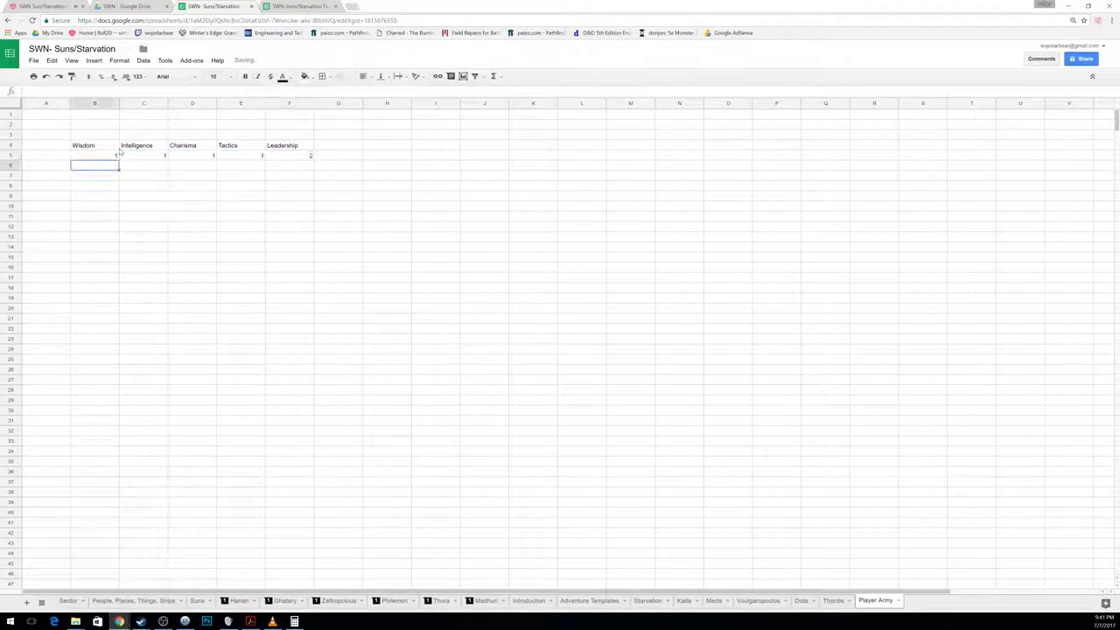
# Step: Enter the rank Lieutenant Colonel in cell B7, below the attribute scores
pyautogui.press('Down')
pyautogui.write('Liettenant Colne')
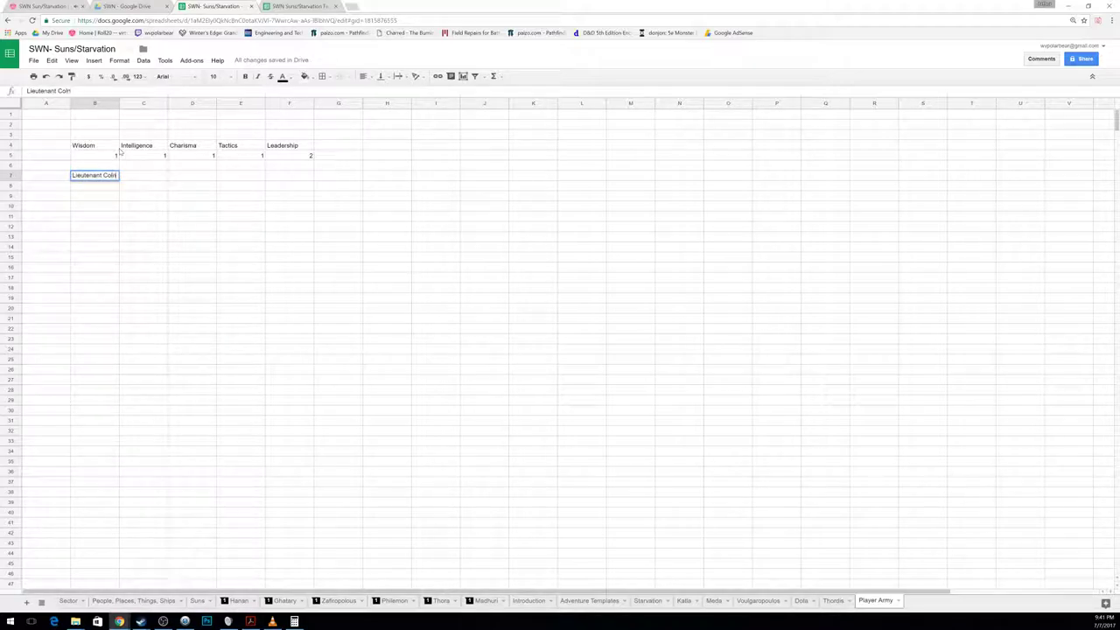
pyautogui.write('l')
pyautogui.press('BackSpace')
pyautogui.press('BackSpace')
pyautogui.write('onel')
pyautogui.press('Tab')
# Step: List the rank Major three times in cells C8 to C10, below and one column right of Lieutenant Colonel
pyautogui.press('Tab')
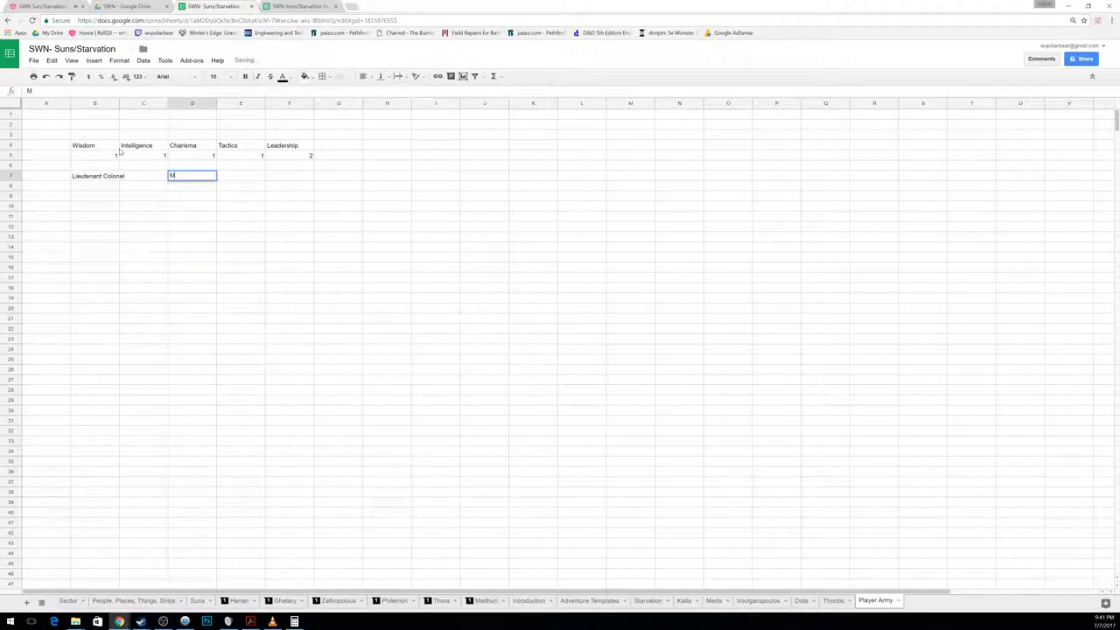
pyautogui.press('Return')
pyautogui.press('Tab')
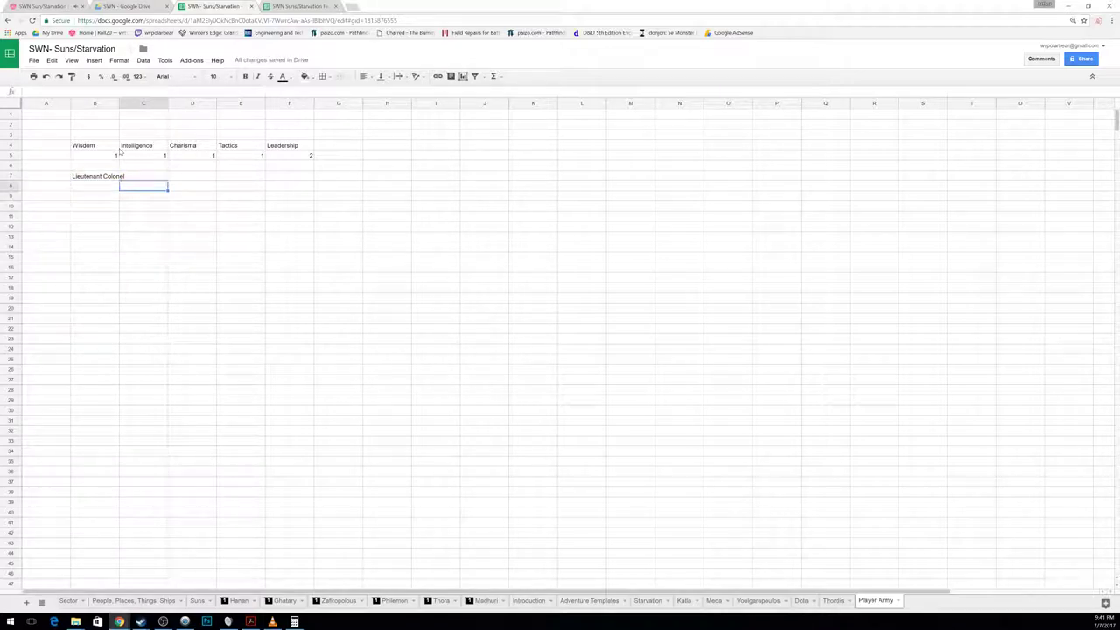
pyautogui.write('Major')
pyautogui.press('Return')
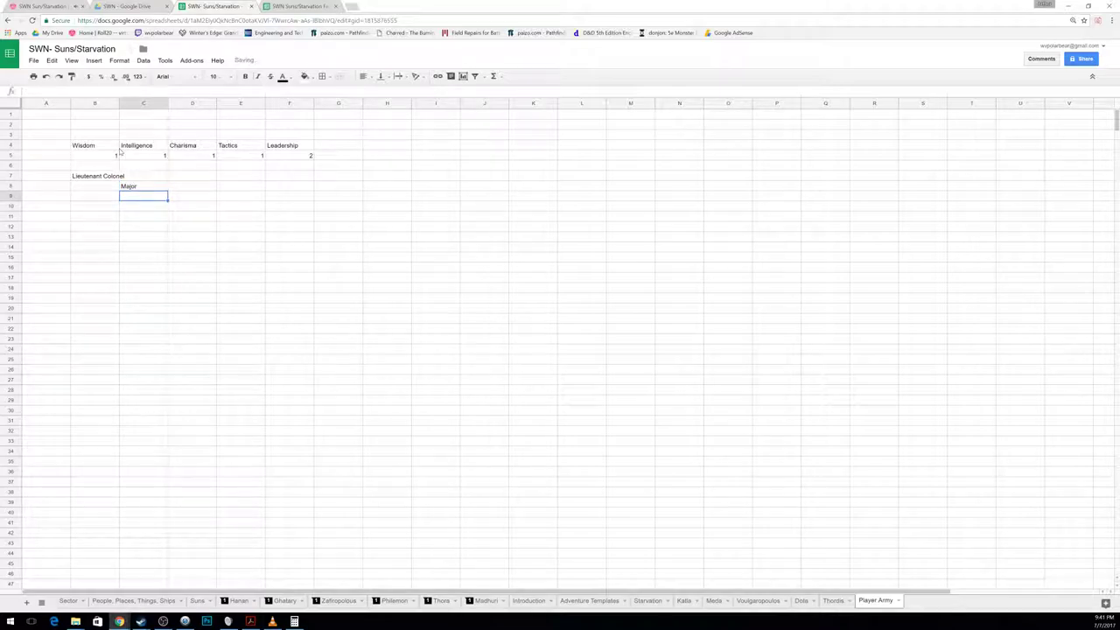
pyautogui.write('Major')
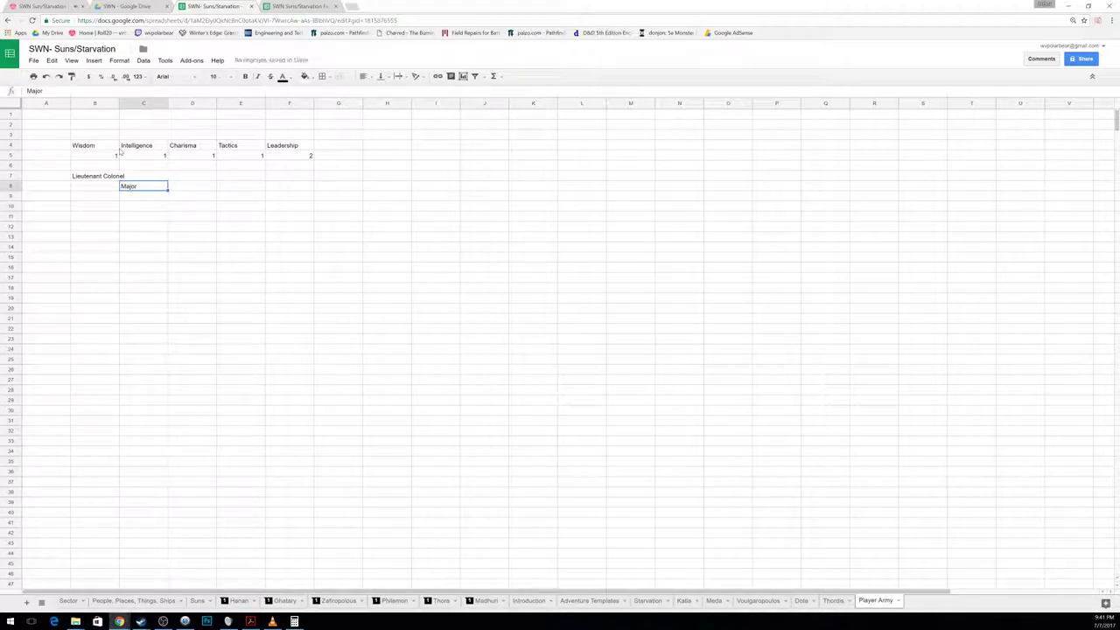
pyautogui.press('Return')
pyautogui.write('Major')
pyautogui.press('Return')
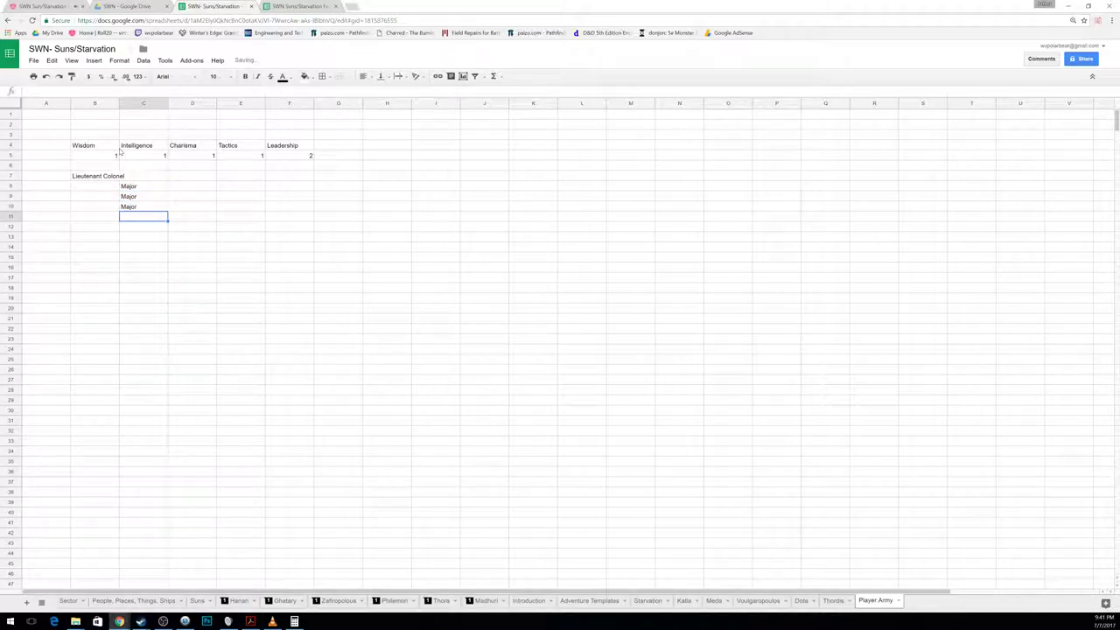
pyautogui.hotkey('alt', 'Tab')
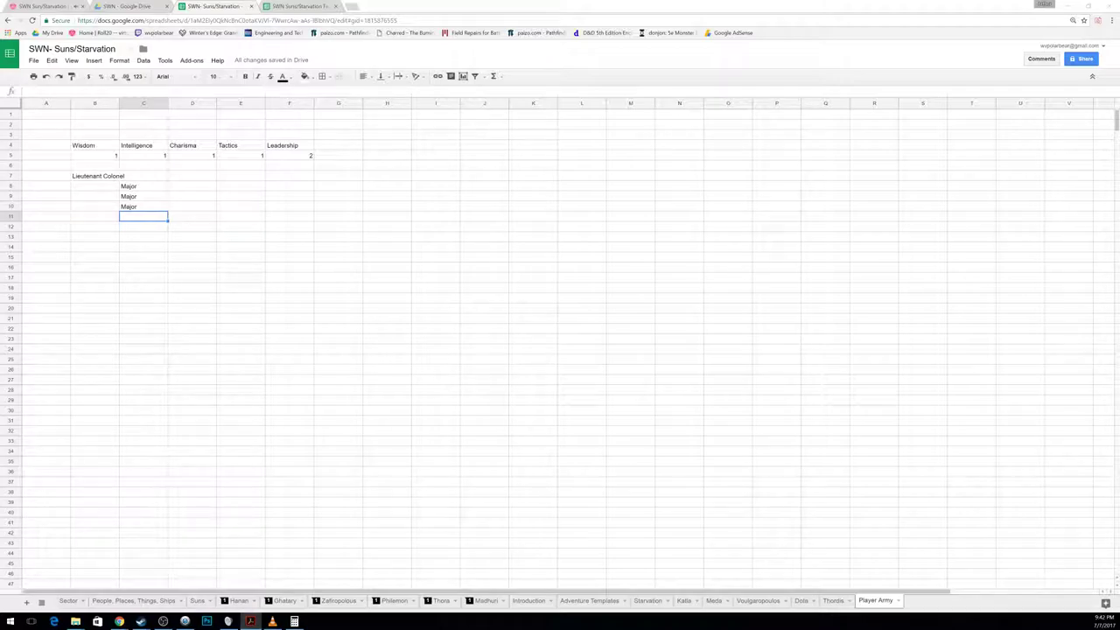
pyautogui.click(243, 176)
pyautogui.write('G')
pyautogui.press('Escape')
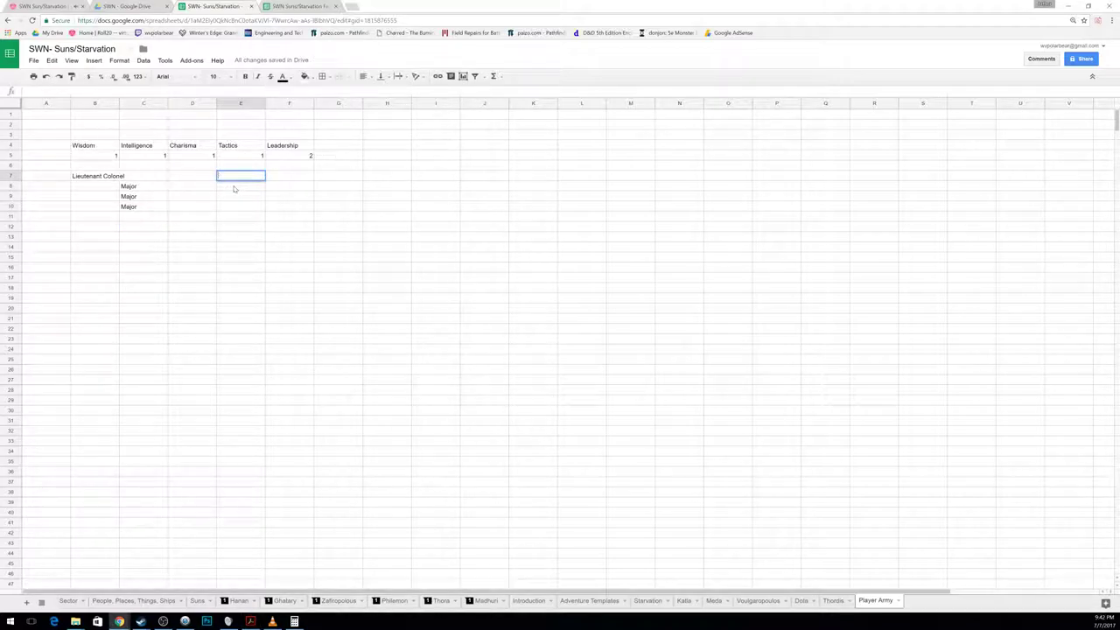
# Step: Enter General in cell D7, in the same row as Lieutenant Colonel
pyautogui.press('Left')
pyautogui.write('General')
pyautogui.press('Return')
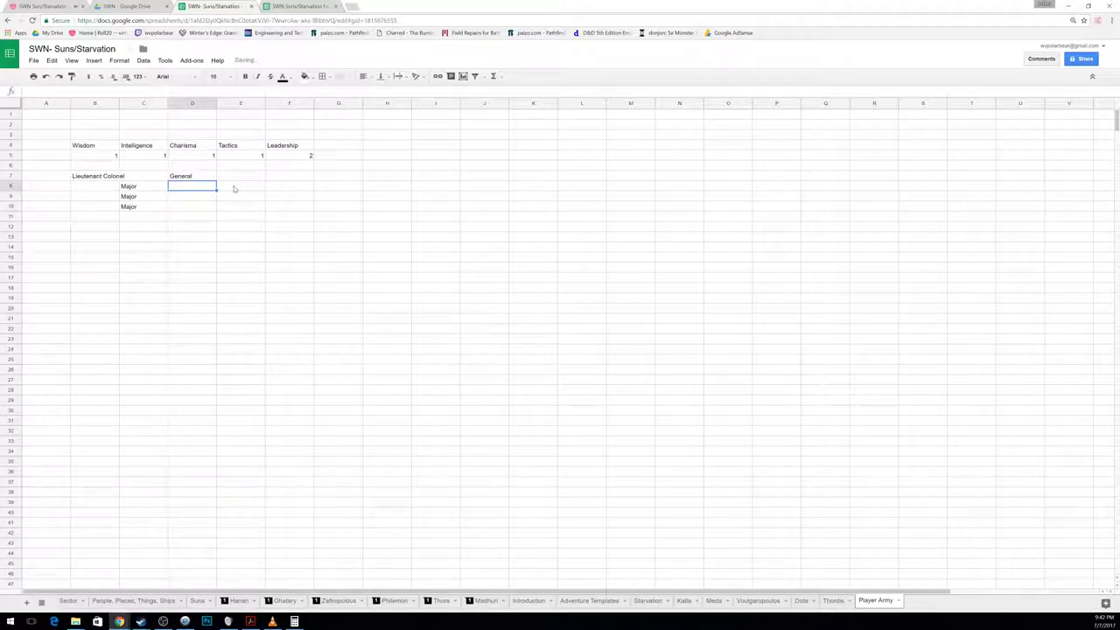
# Step: Enter Quartermaster in cell E8, one column right of and one row below General
pyautogui.click(234, 188)
pyautogui.write('Quarte')
pyautogui.write('rs')
pyautogui.write('ma')
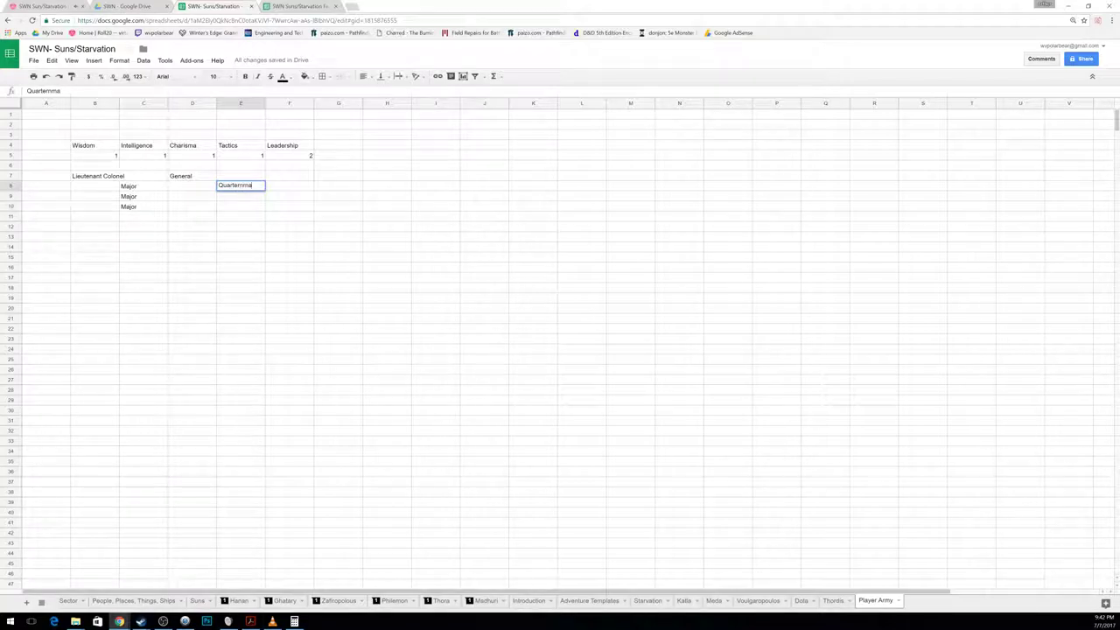
pyautogui.press('BackSpace')
pyautogui.write('mas')
pyautogui.press('BackSpace')
pyautogui.press('BackSpace')
pyautogui.write('aster')
pyautogui.press('Return')
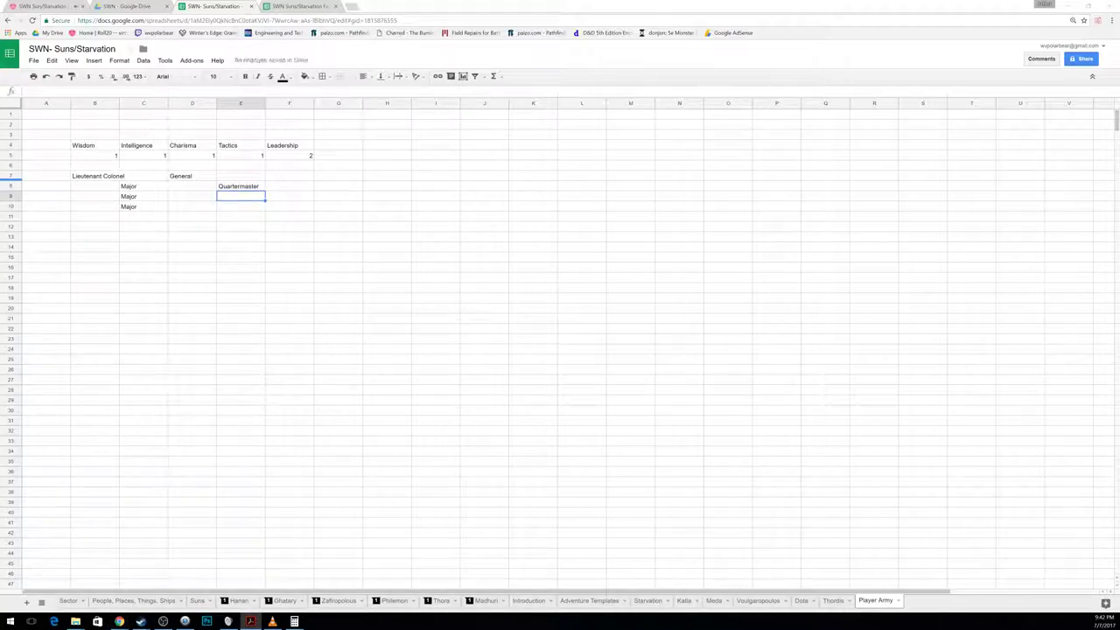
# Step: Continue the staff list below Quartermaster with Intelligence Officer in E9, Senior NCO in E10 and Politician in E11
pyautogui.click(224, 199)
pyautogui.write('Intelligence')
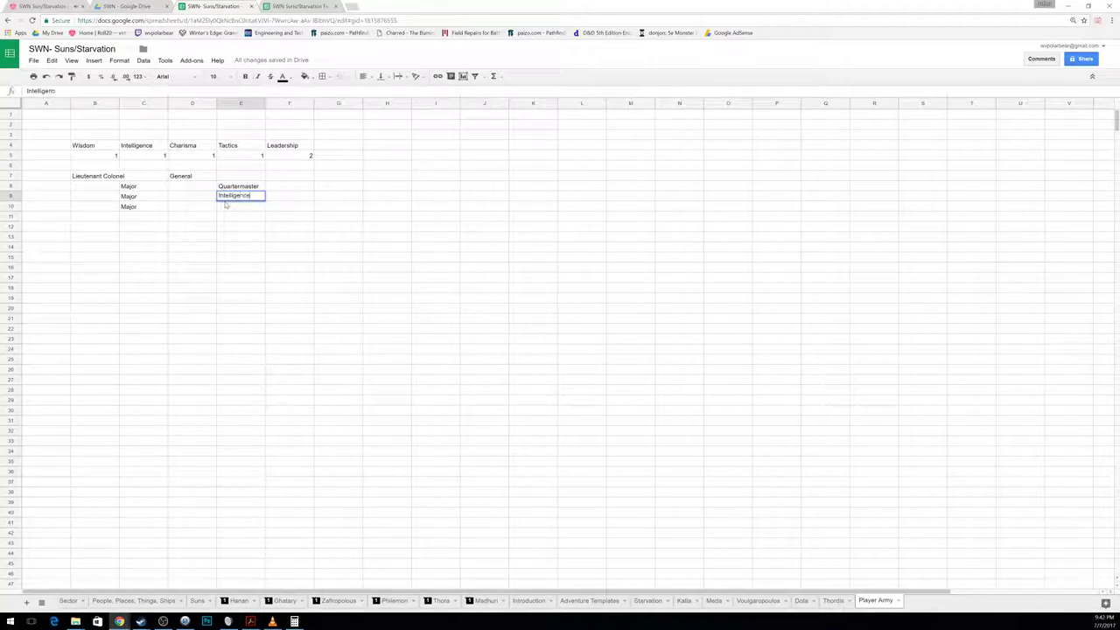
pyautogui.write(' Officer')
pyautogui.press('Return')
pyautogui.write('S')
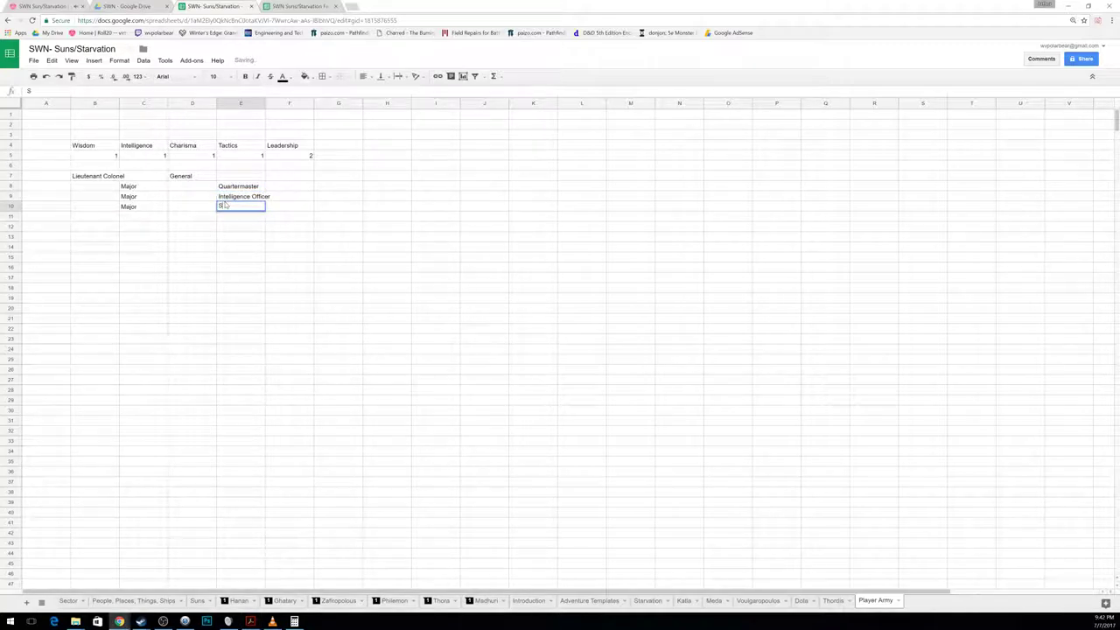
pyautogui.write('enior NCO')
pyautogui.press('Return')
pyautogui.write('Politician')
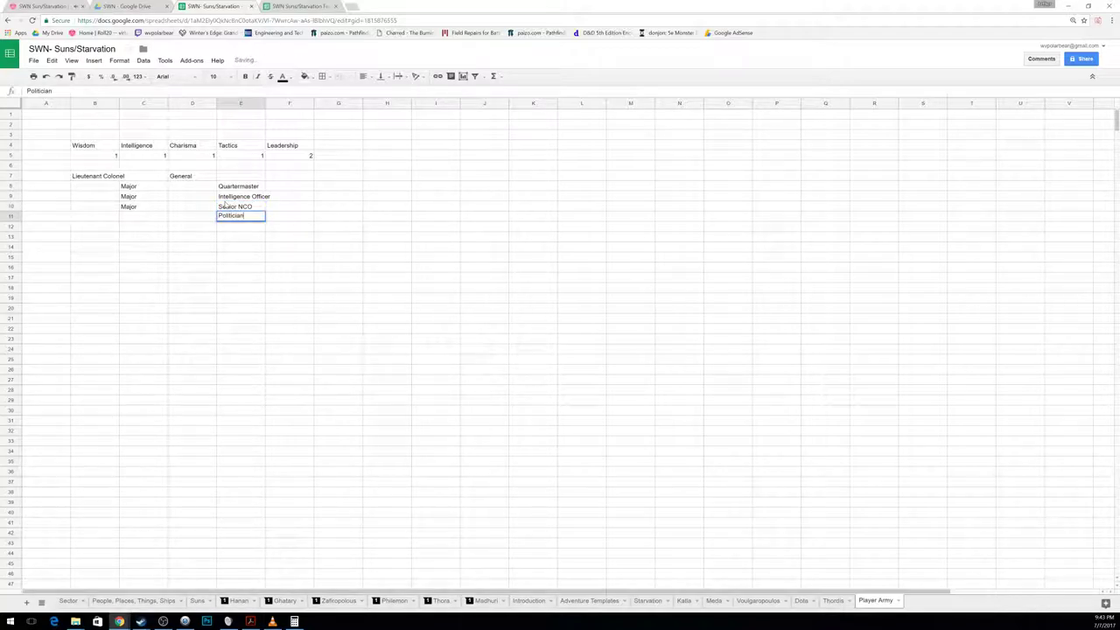
pyautogui.press('Return')
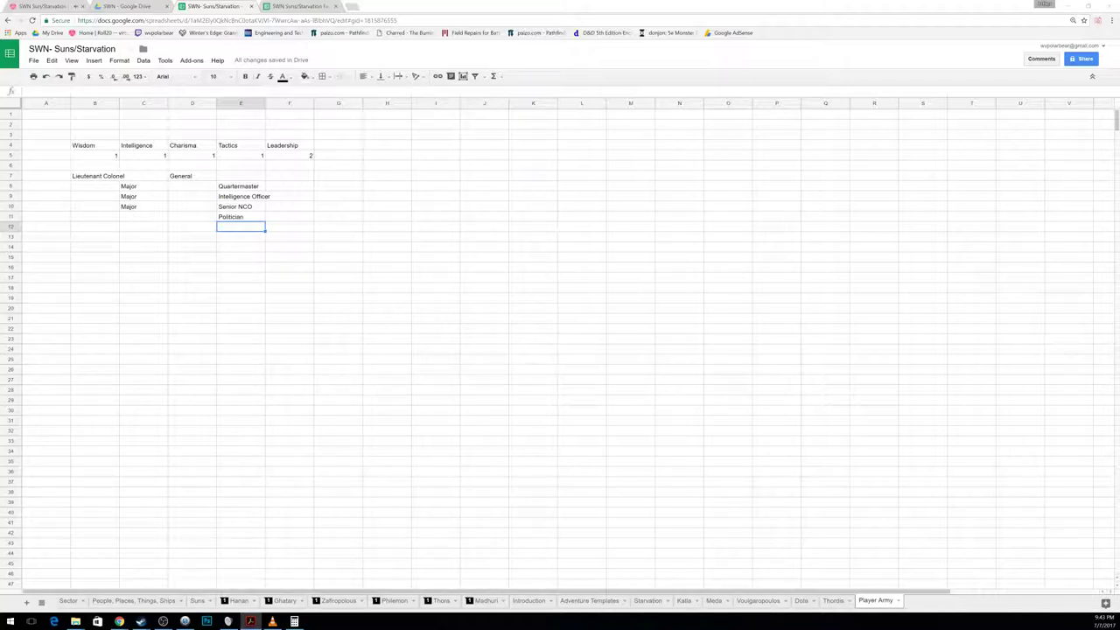
# Step: Attach a note to the General cell containing the copied rule text about enemies doing largely what is predicted
pyautogui.rightClick(208, 176)
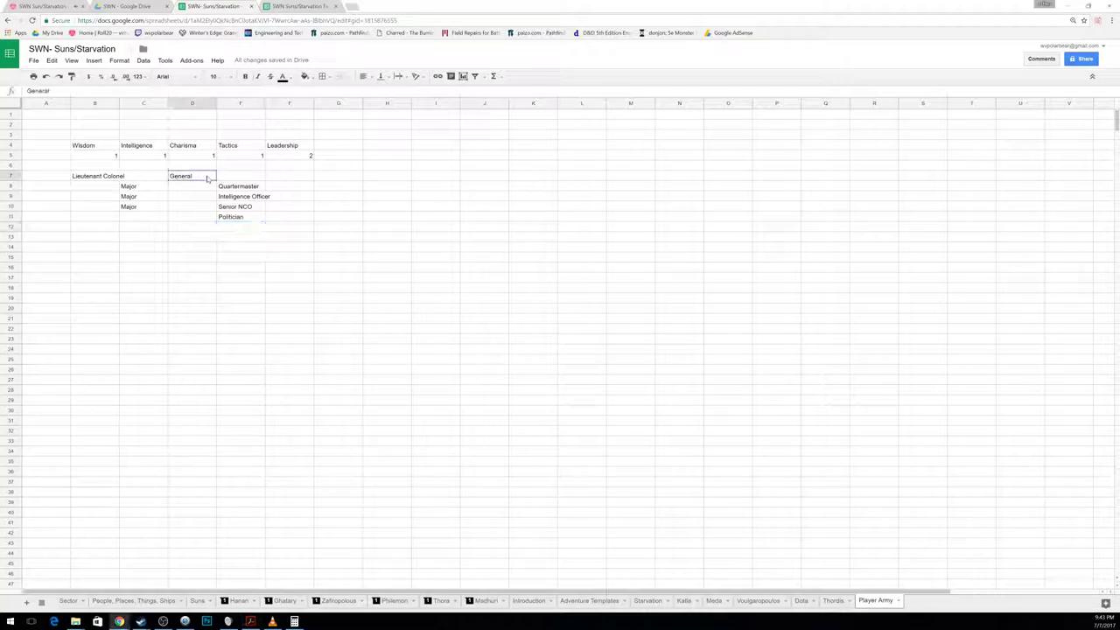
pyautogui.click(229, 412)
pyautogui.hotkey('ctrl', 'v')
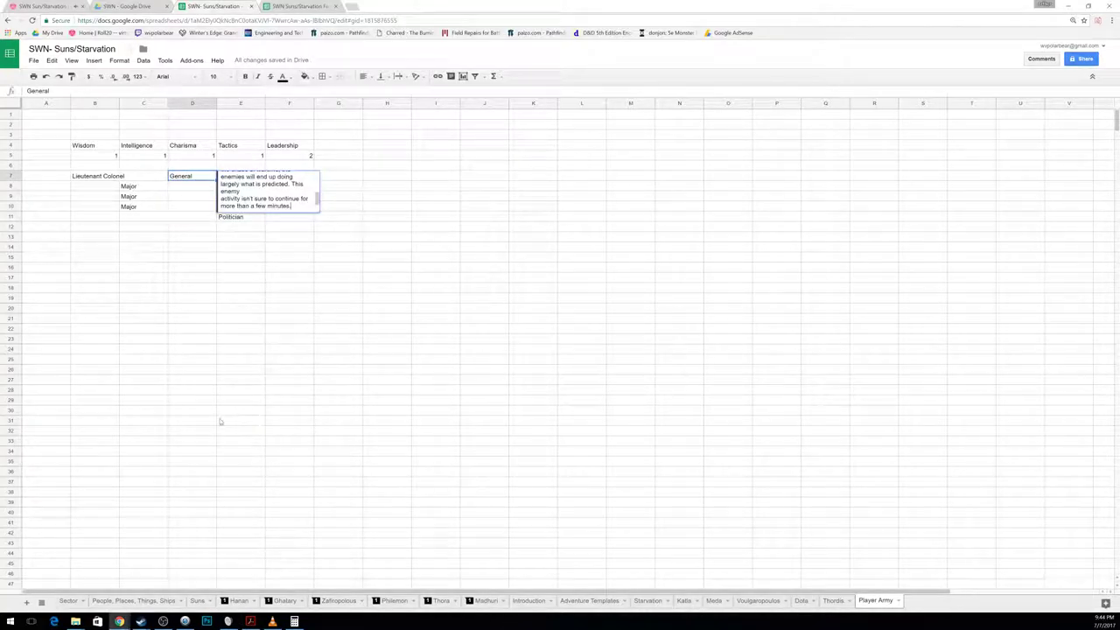
pyautogui.click(222, 422)
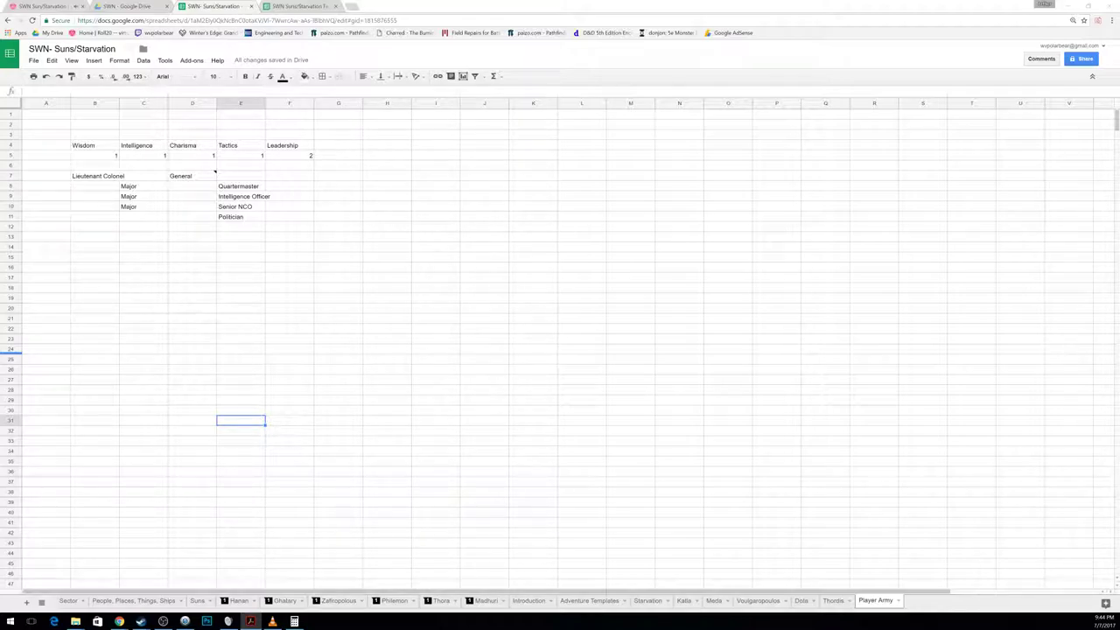
# Step: Attach a note to the Quartermaster cell and paste the copied rulebook text into it
pyautogui.click(239, 189)
pyautogui.rightClick(238, 190)
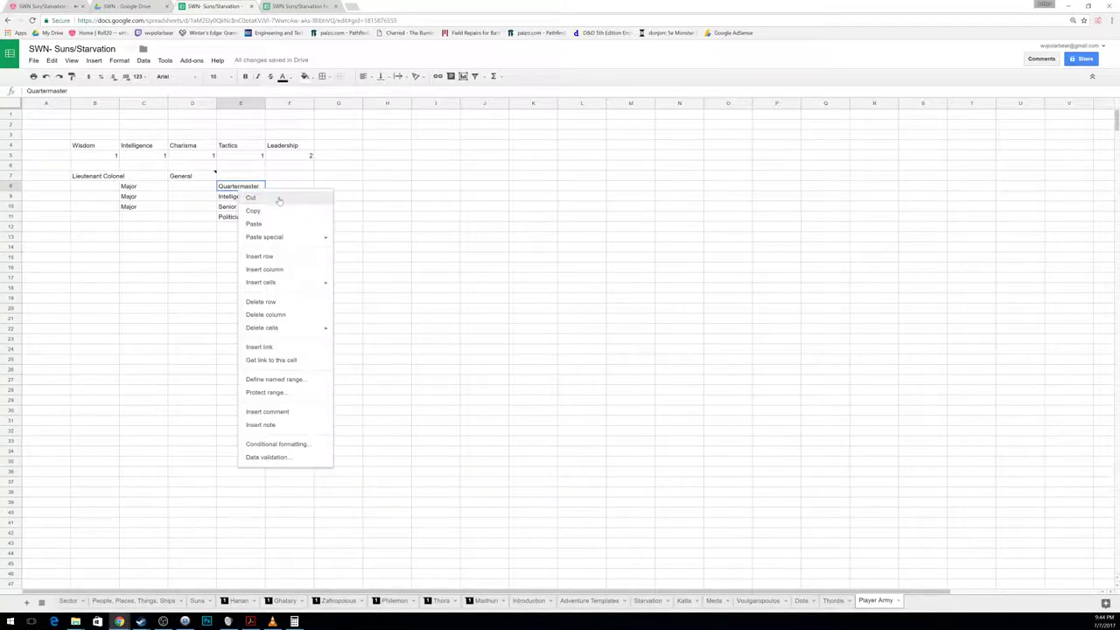
pyautogui.click(277, 424)
pyautogui.hotkey('ctrl', 'v')
pyautogui.click(189, 358)
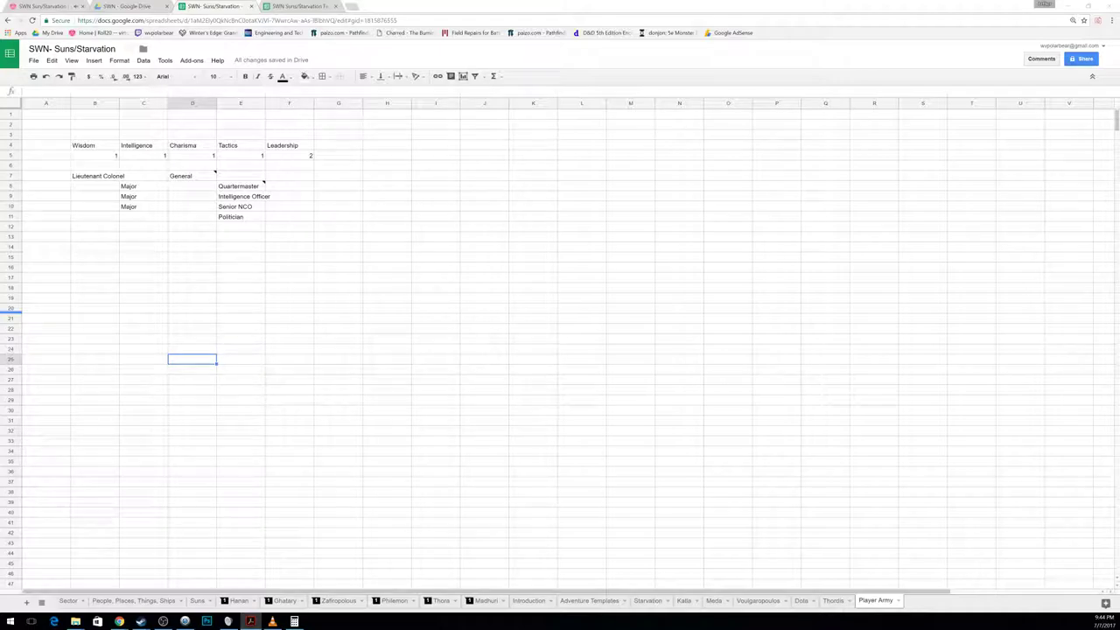
# Step: Attach a note to the Intelligence Officer cell with the copied rule text about the GM's answers reflecting intel briefings
pyautogui.click(339, 299)
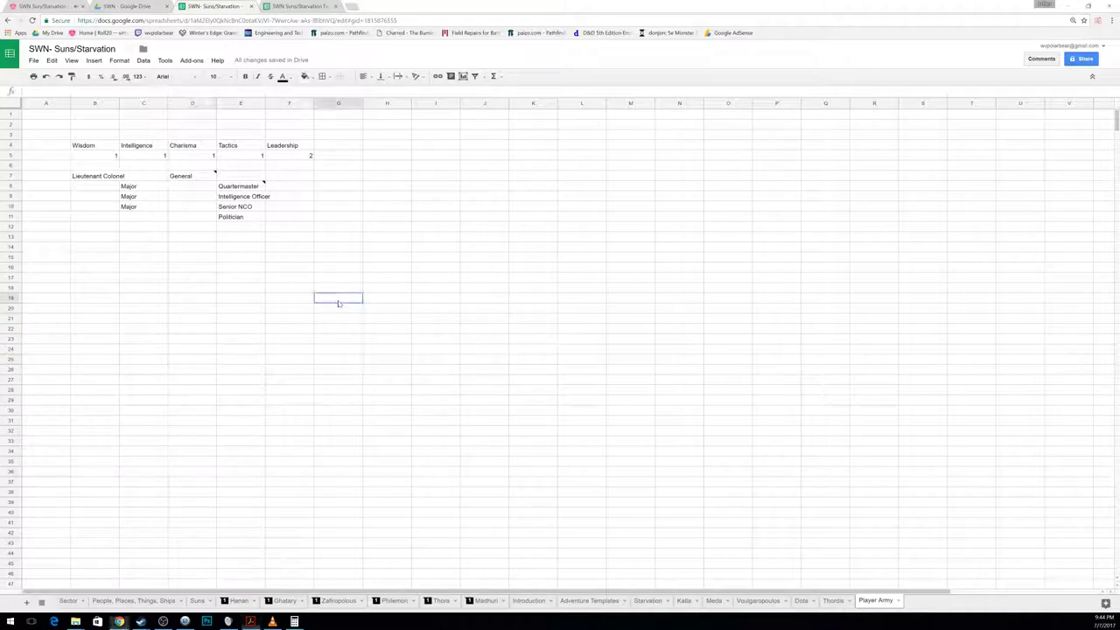
pyautogui.click(234, 196)
pyautogui.rightClick(237, 199)
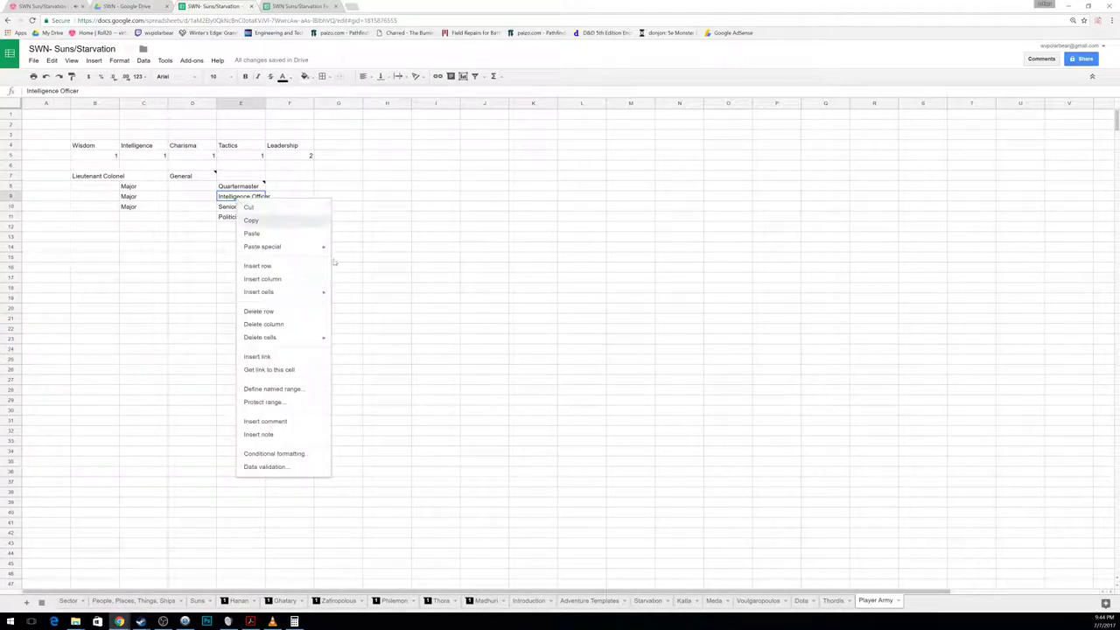
pyautogui.click(285, 434)
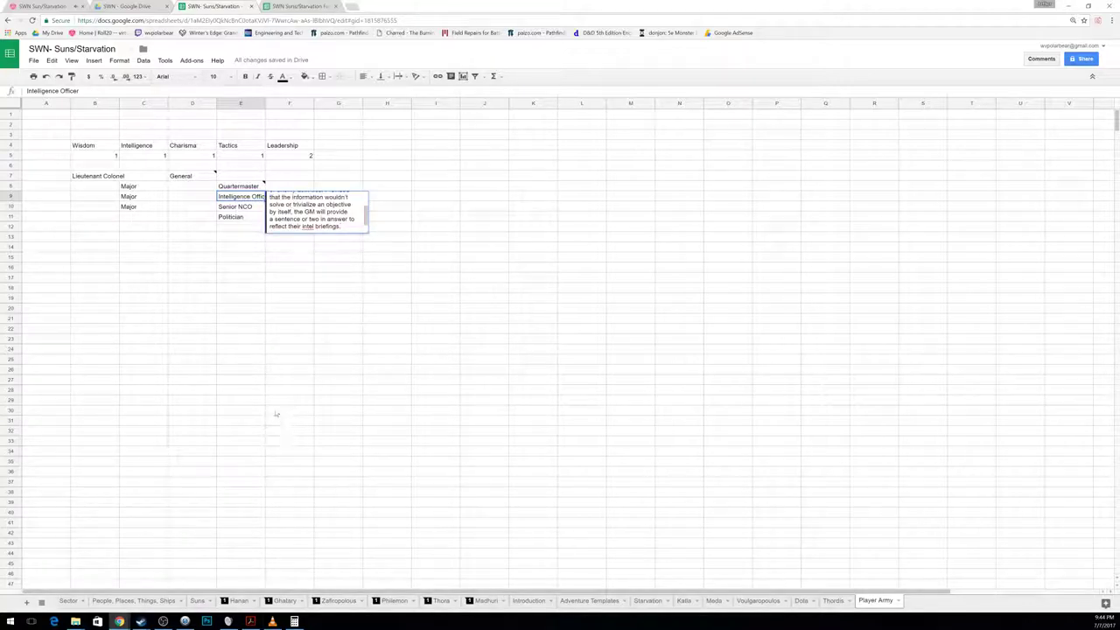
pyautogui.click(208, 361)
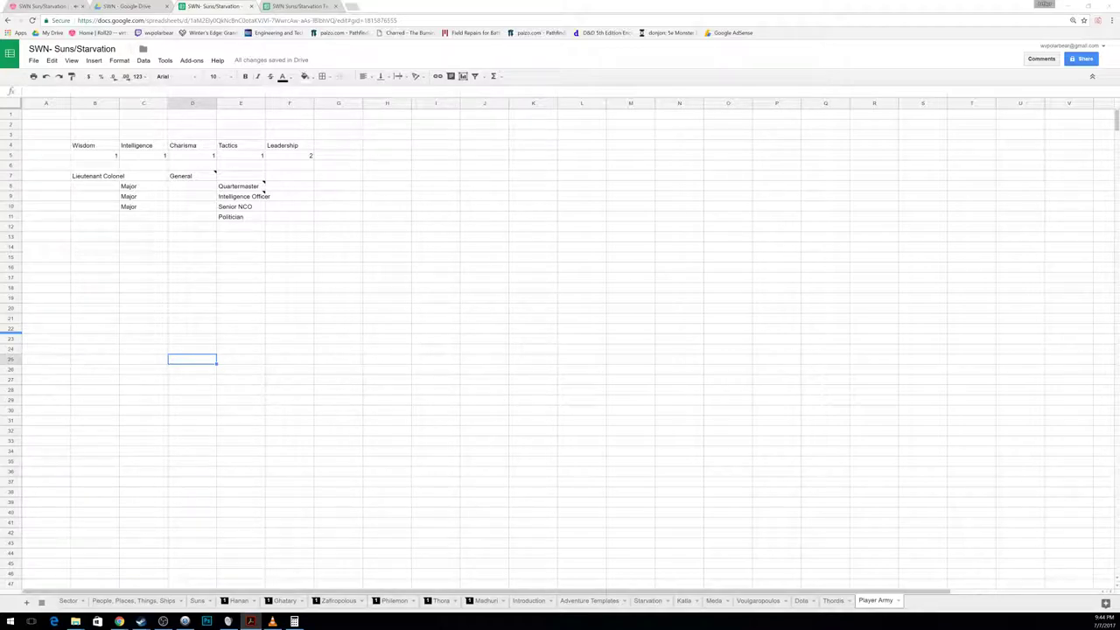
# Step: Attach a note to the Senior NCO cell with the rule allowing one reroll per session of a failed skill check or attack roll
pyautogui.click(253, 208)
pyautogui.rightClick(253, 208)
pyautogui.click(278, 446)
pyautogui.write("Once per session, their client can reroll a failed skill check or attack roll related to their military role or specialization. This reroll cannot be stacked with an Expert's class ability.")
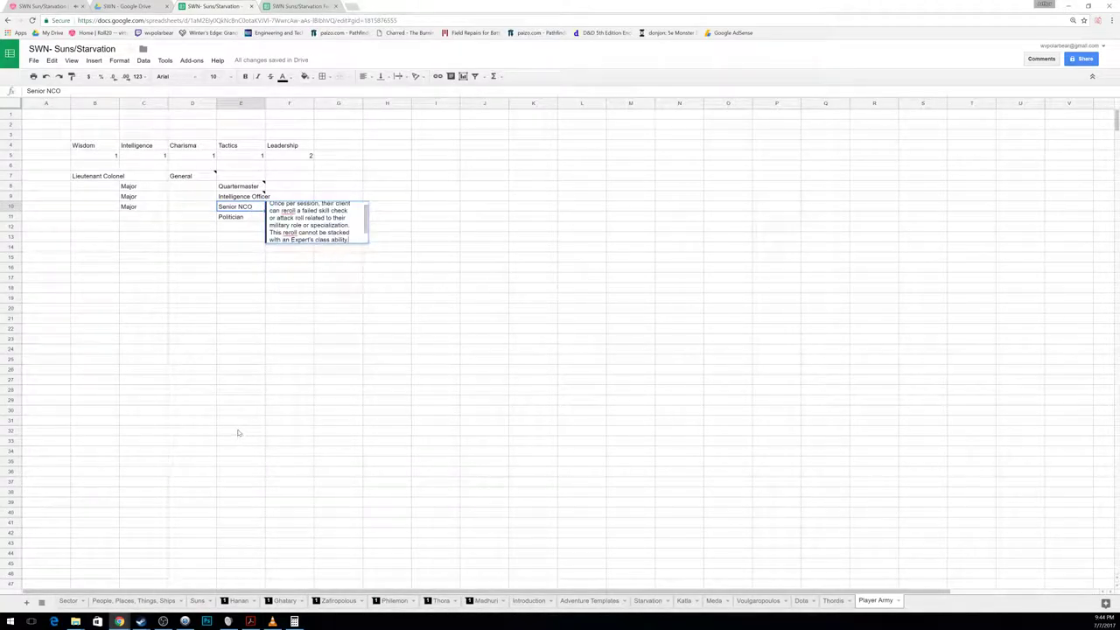
pyautogui.click(164, 319)
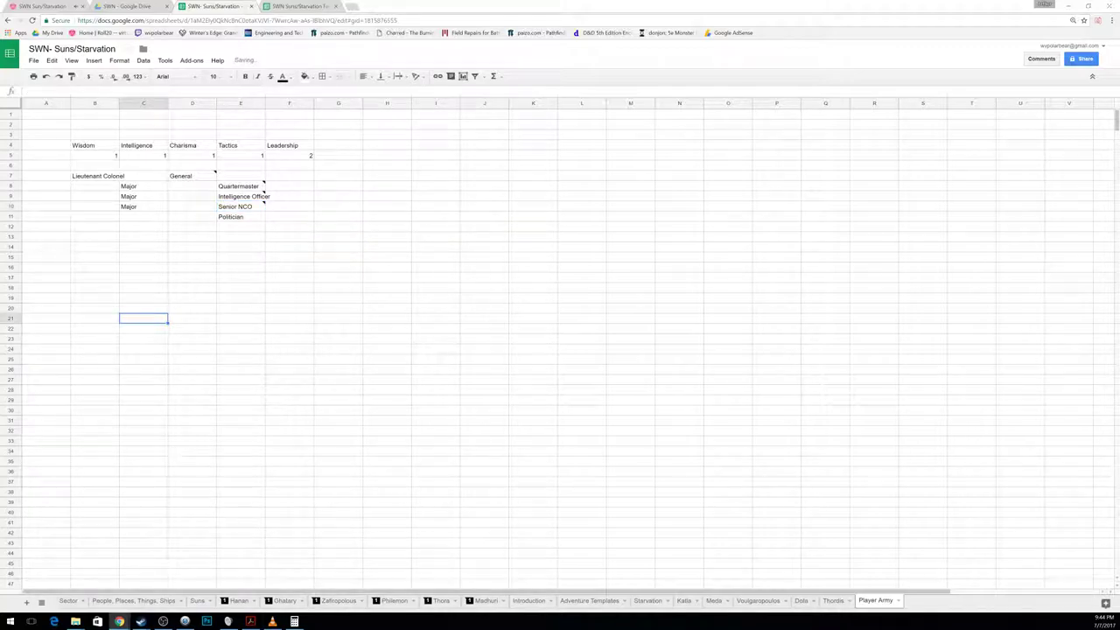
# Step: Attach a note to the Politician cell with the rulebook text on people cooperating to the limits of their courage and inducement
pyautogui.hotkey('alt', 'Tab')
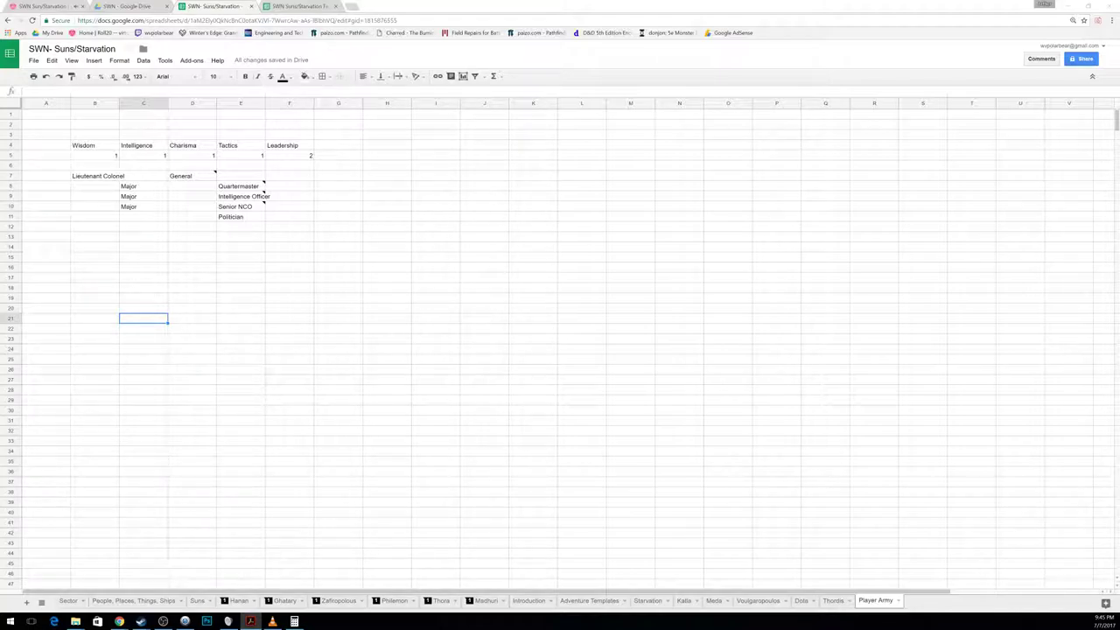
pyautogui.click(244, 219)
pyautogui.rightClick(245, 218)
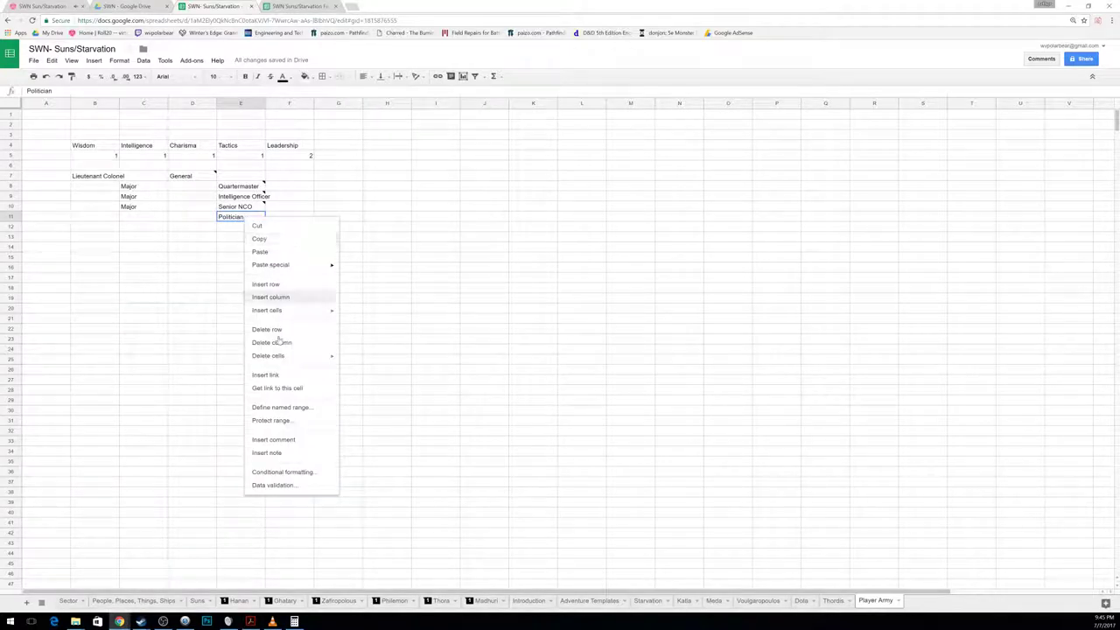
pyautogui.click(254, 452)
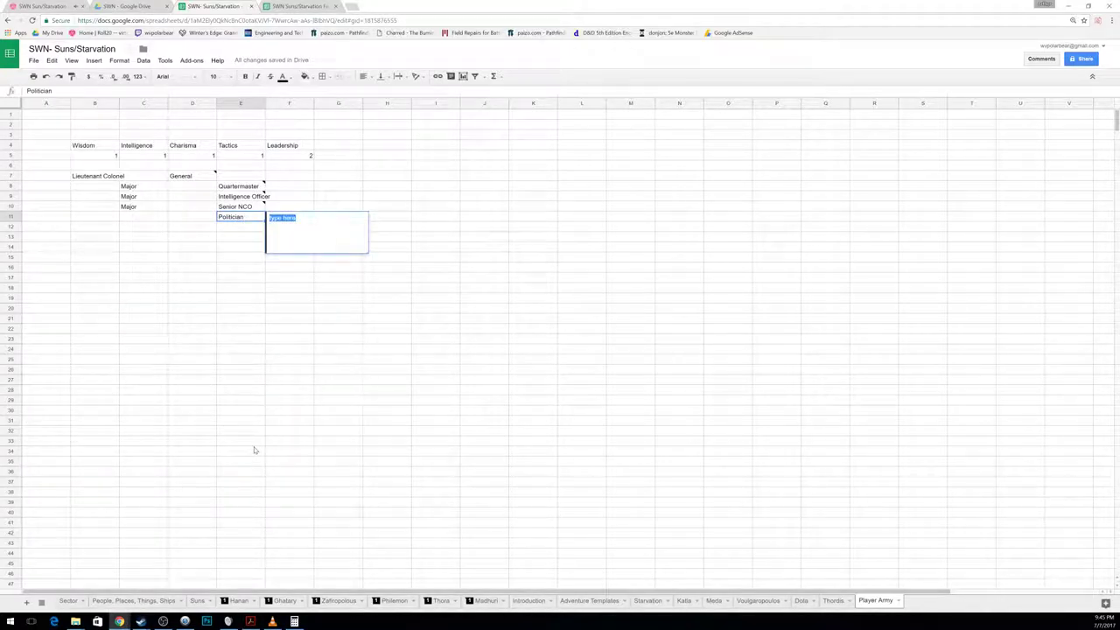
pyautogui.hotkey('ctrl', 'v')
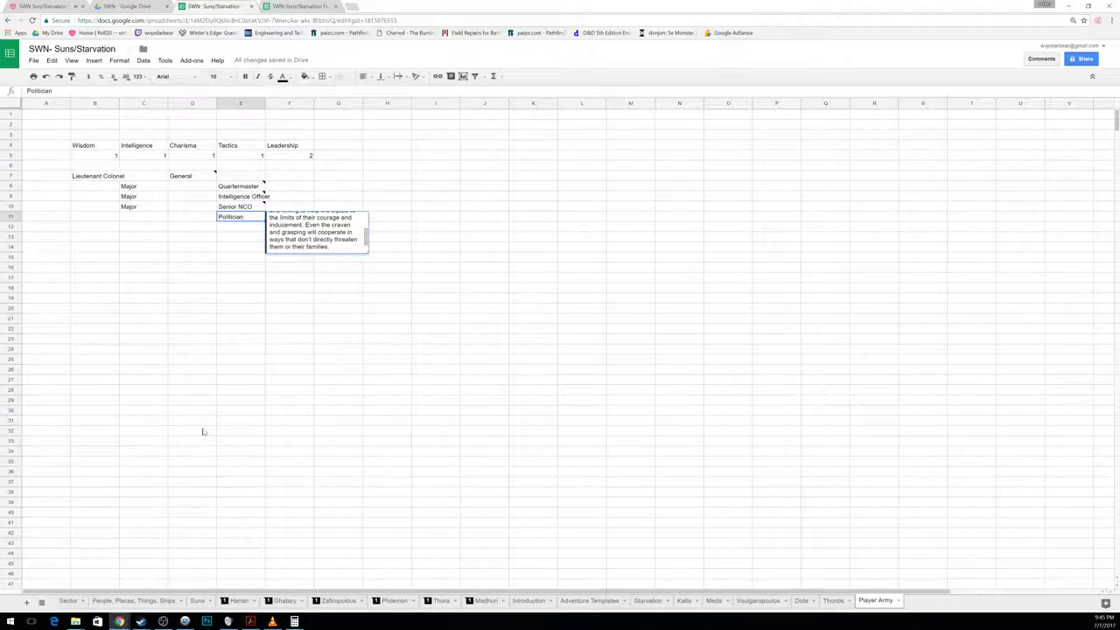
pyautogui.click(200, 429)
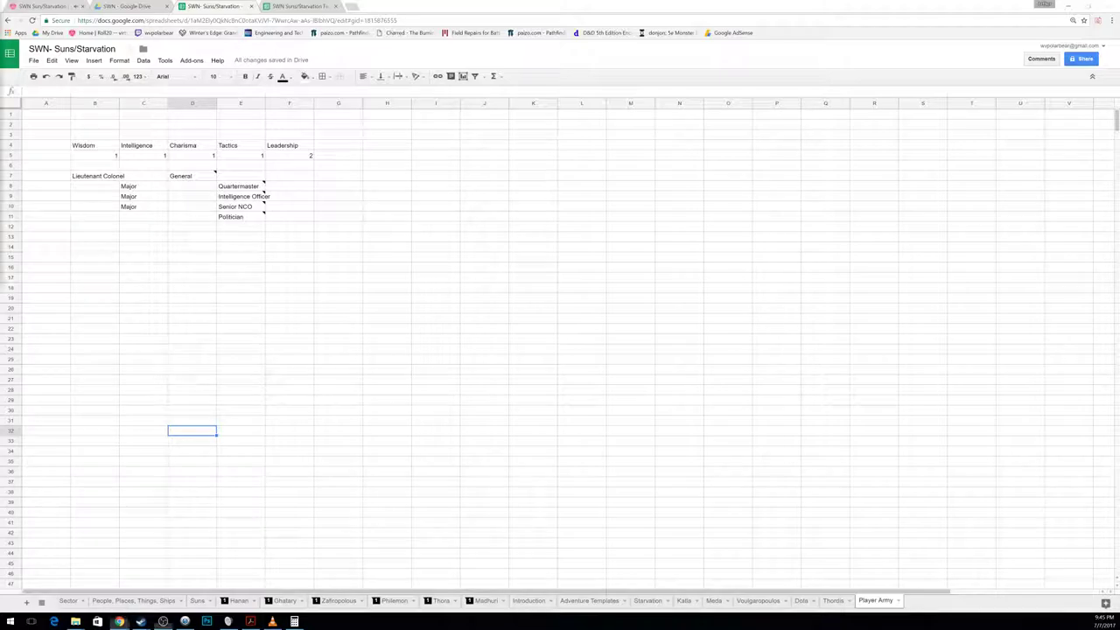
# Step: Enter the label Tech Level 4 in cell H12 of the Player Army sheet
pyautogui.hotkey('alt', 'Tab')
pyautogui.hotkey('alt', 'Tab')
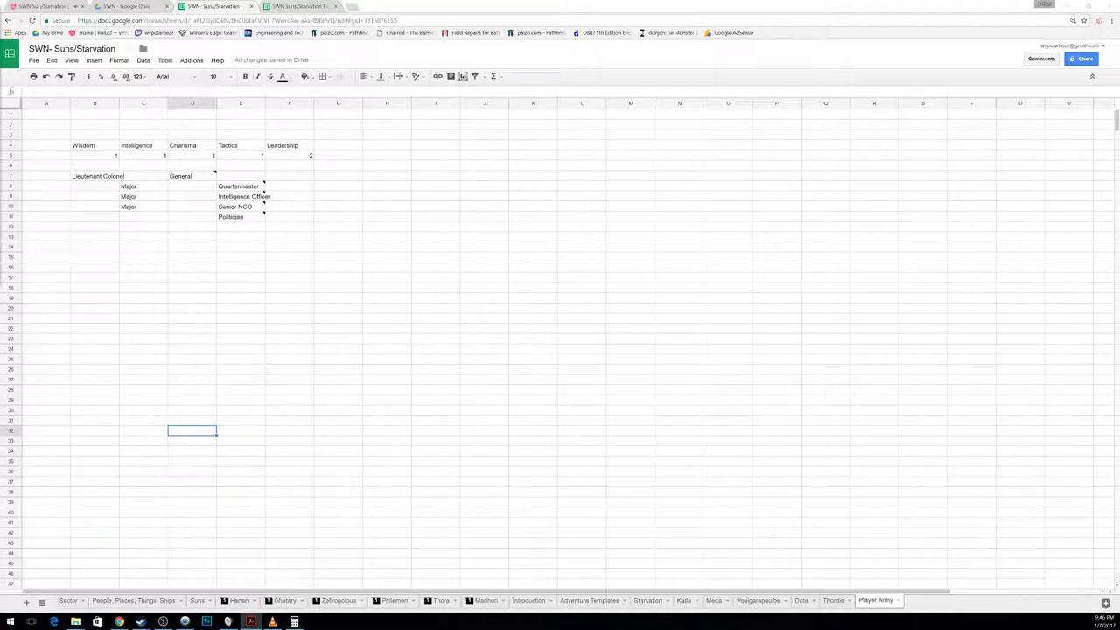
pyautogui.click(385, 227)
pyautogui.write('Tech Level 4')
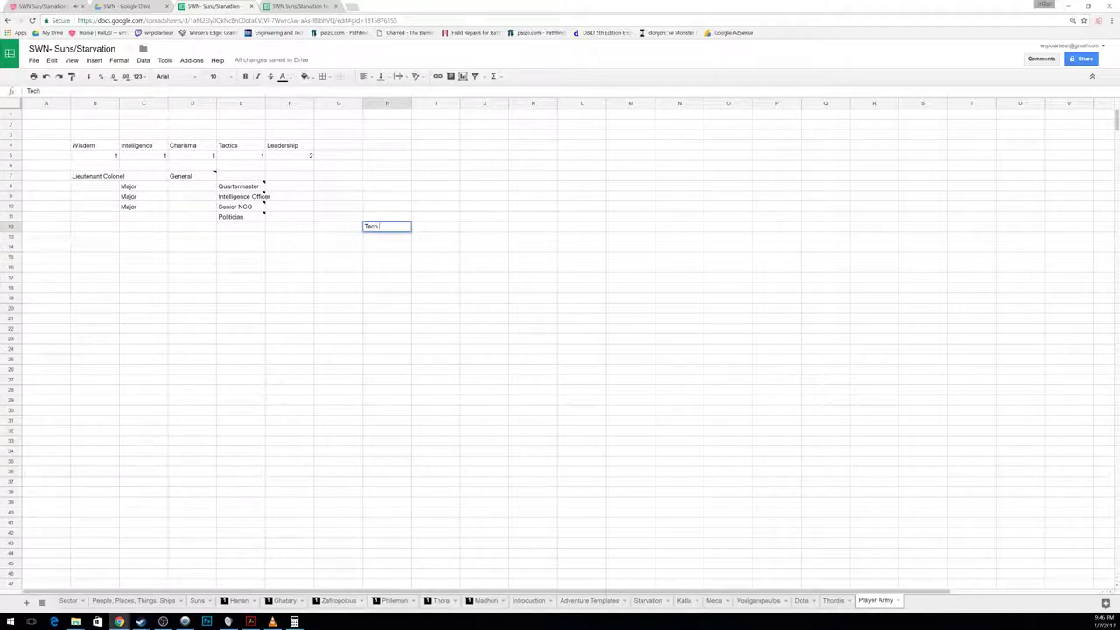
pyautogui.press('Return')
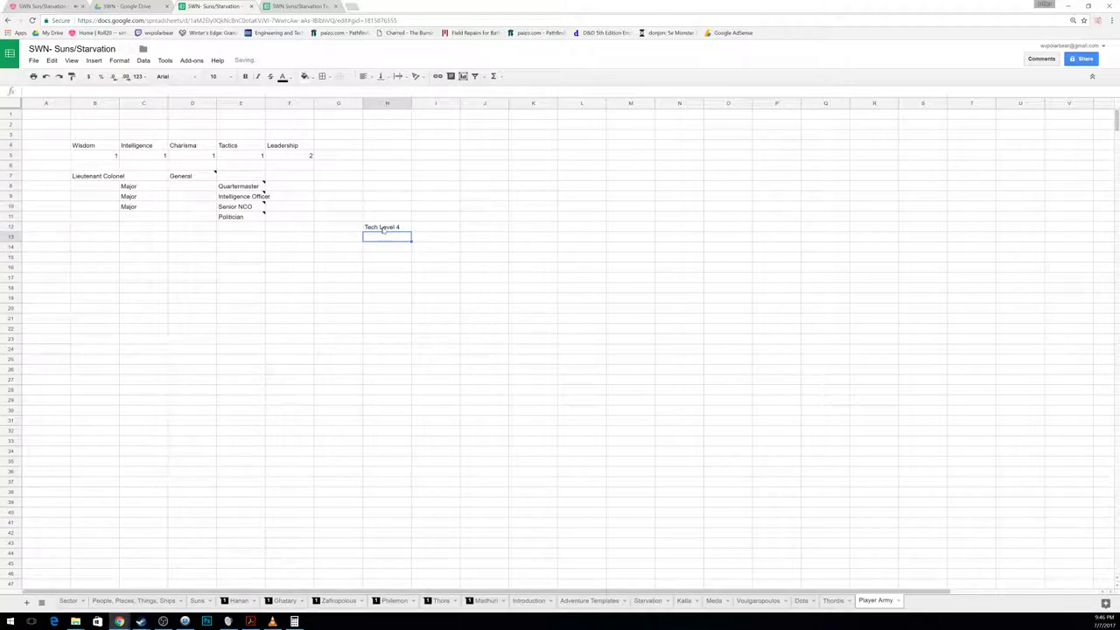
# Step: Enter the unit limit Maximum 8 Units in cell H14, two rows below the tech level label
pyautogui.press('Left')
pyautogui.press('Left')
pyautogui.press('Right')
pyautogui.press('Right')
pyautogui.press('Down')
pyautogui.write('Maxim')
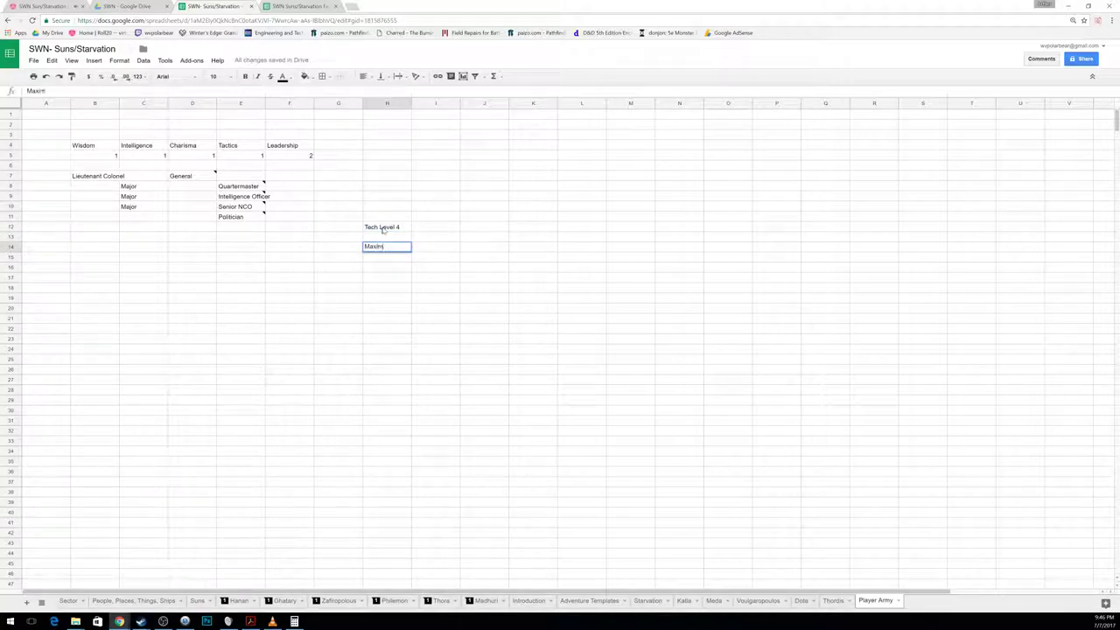
pyautogui.write('um 8 Units')
pyautogui.press('Return')
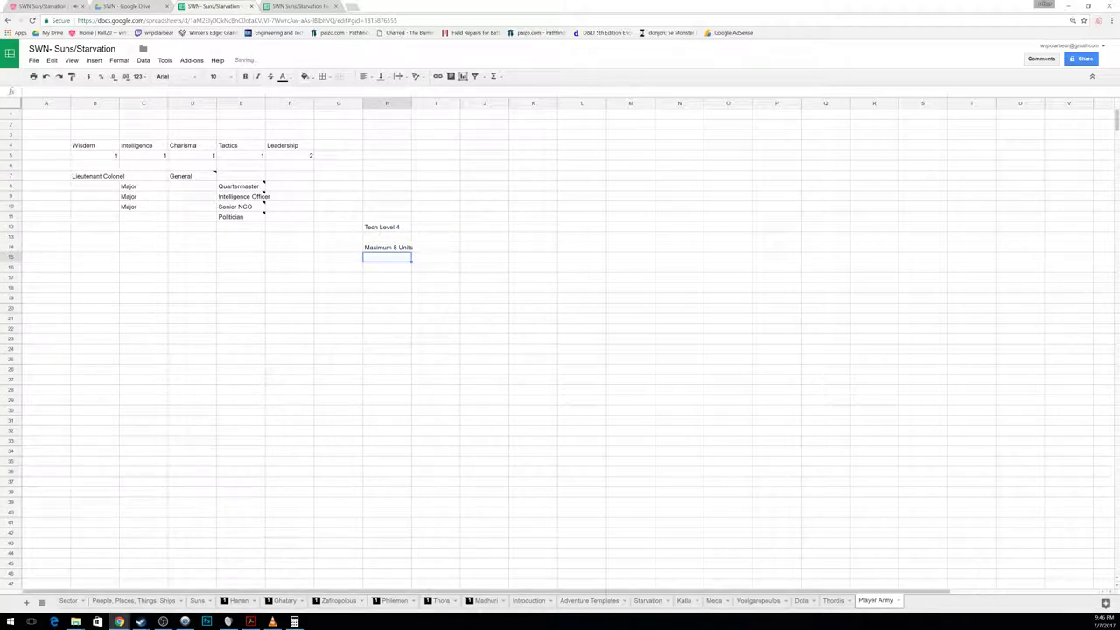
# Step: Record the first unit's size by entering 600 in cell G18 and Battalion in H18
pyautogui.click(333, 290)
pyautogui.write('600')
pyautogui.press('Tab')
pyautogui.press('Left')
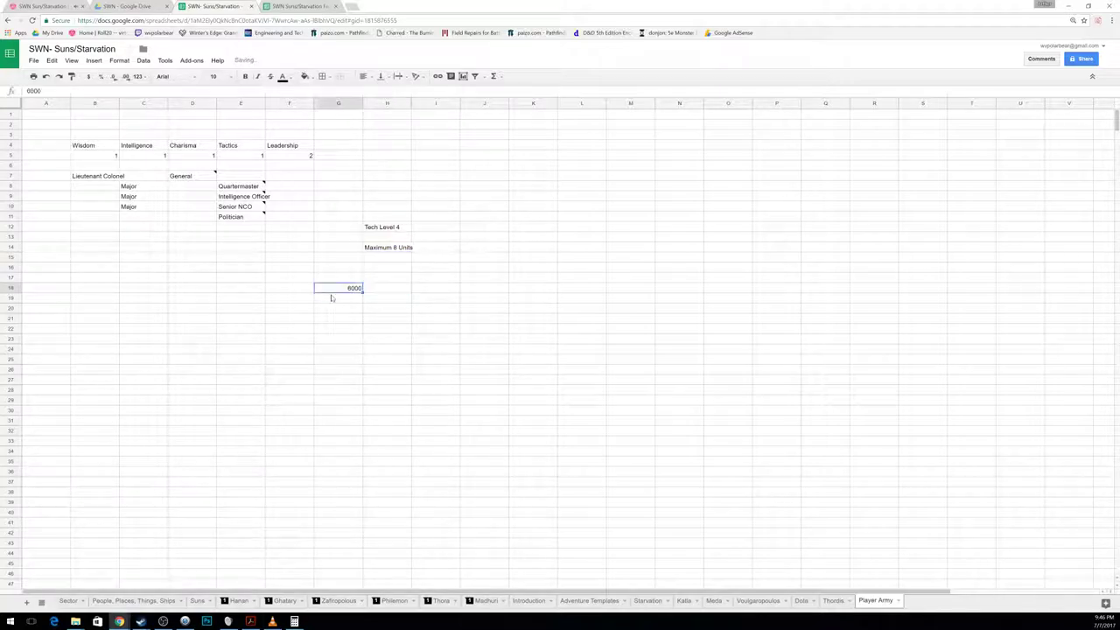
pyautogui.press('Right')
pyautogui.write('Battalion')
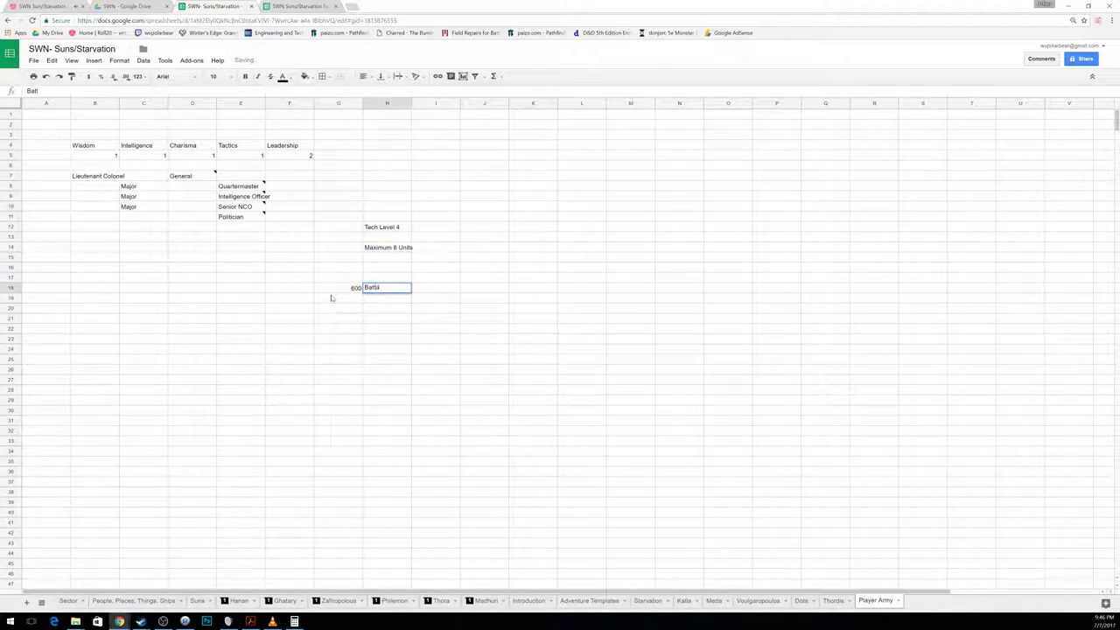
pyautogui.click(330, 295)
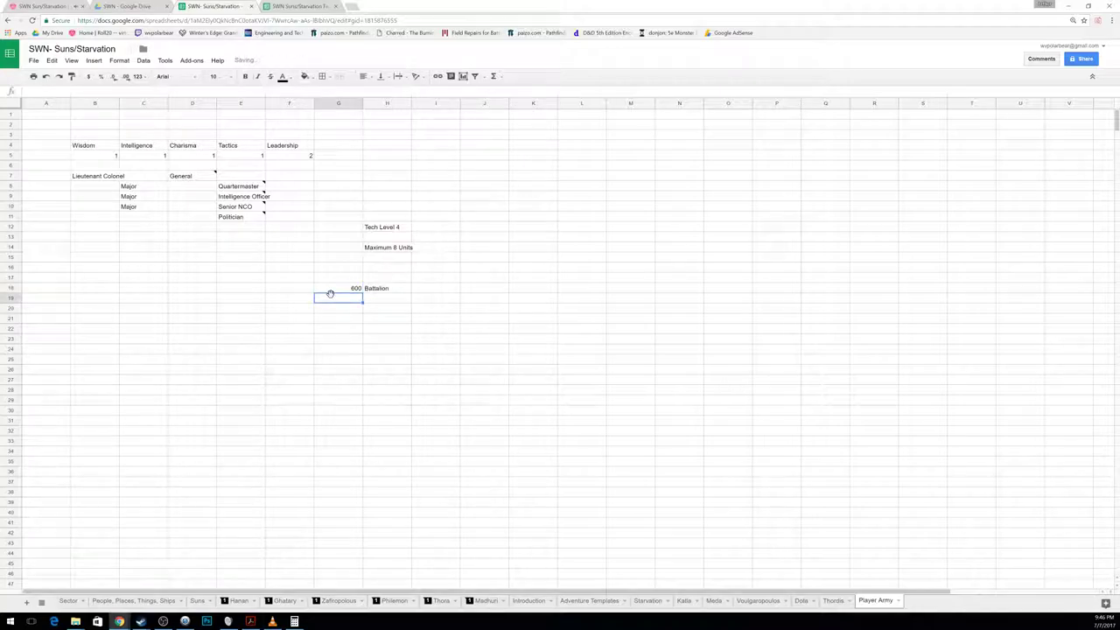
pyautogui.press('Right')
pyautogui.press('Right')
pyautogui.press('Right')
pyautogui.write('600 TL 4 ')
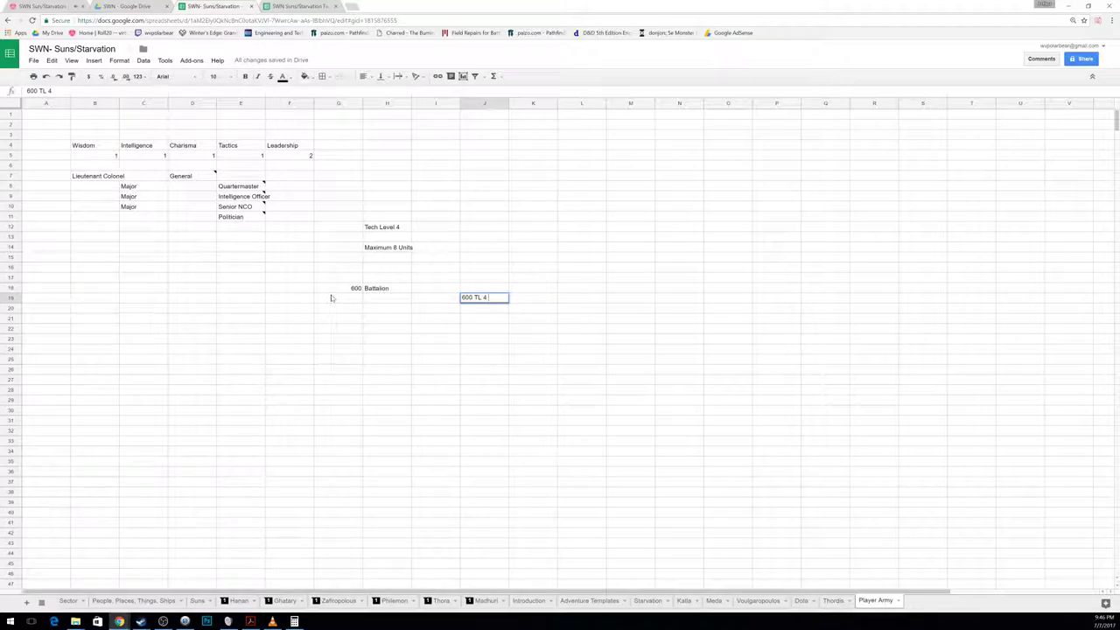
pyautogui.write('Soldiers')
pyautogui.press('Return')
pyautogui.press('Up')
pyautogui.press('Delete')
# Step: Enter 600 in cell J19 and TL4 Soldiers in K19
pyautogui.write('600')
pyautogui.press('Tab')
pyautogui.write('TL4 Soldiers')
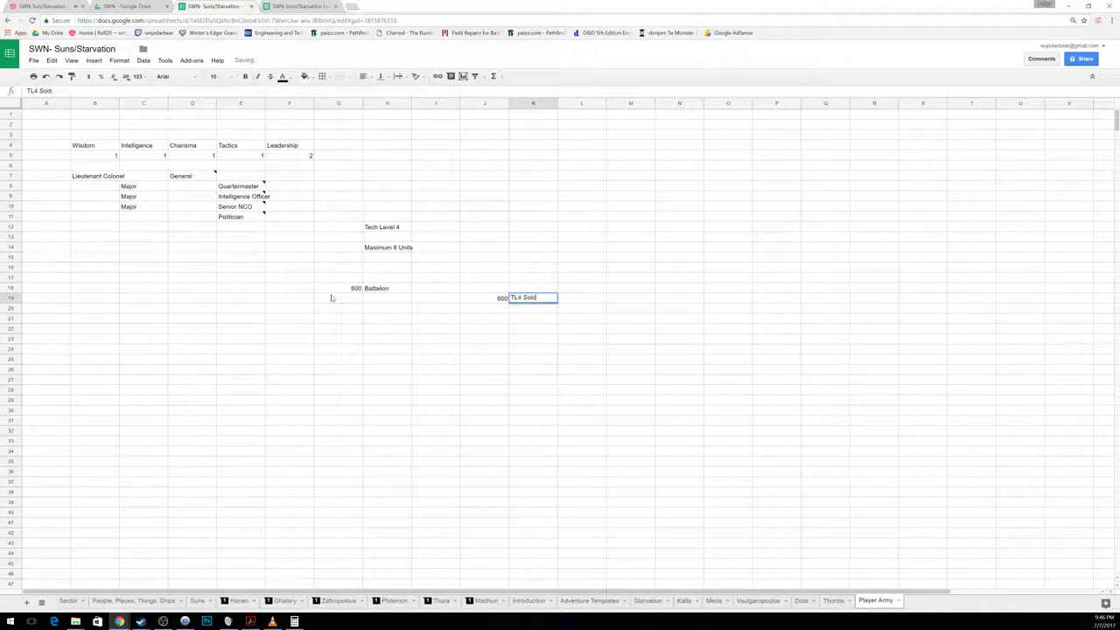
pyautogui.press('Return')
# Step: Enter 2400000 in cell M19 of the TL4 Soldiers row
pyautogui.press('Right')
pyautogui.press('Right')
pyautogui.press('Right')
pyautogui.press('Up')
pyautogui.write('2')
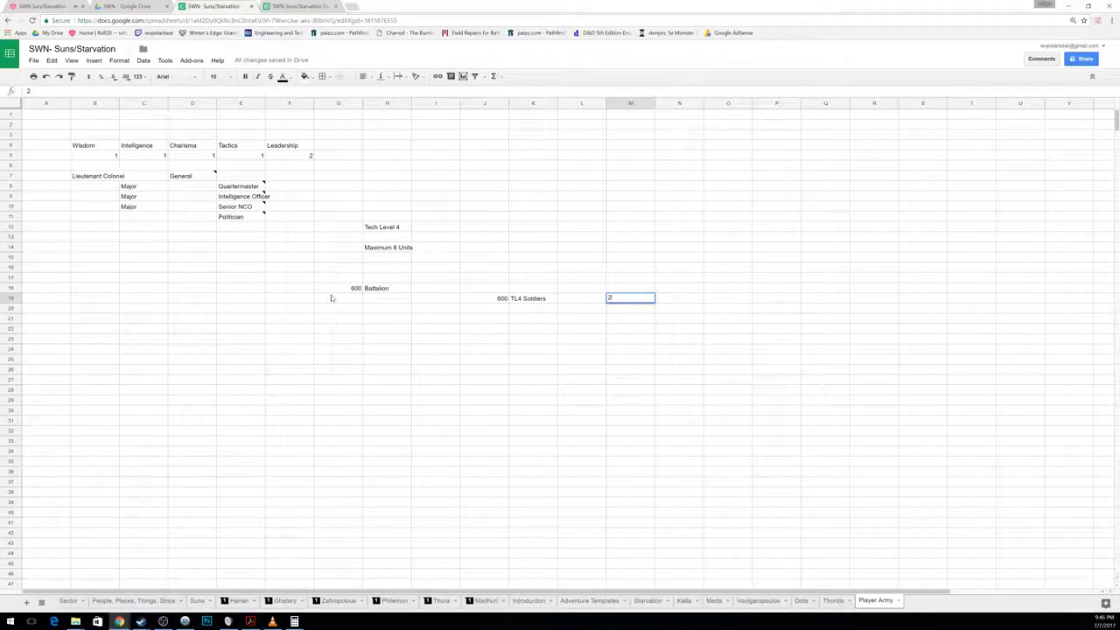
pyautogui.write('.400000')
pyautogui.press('Return')
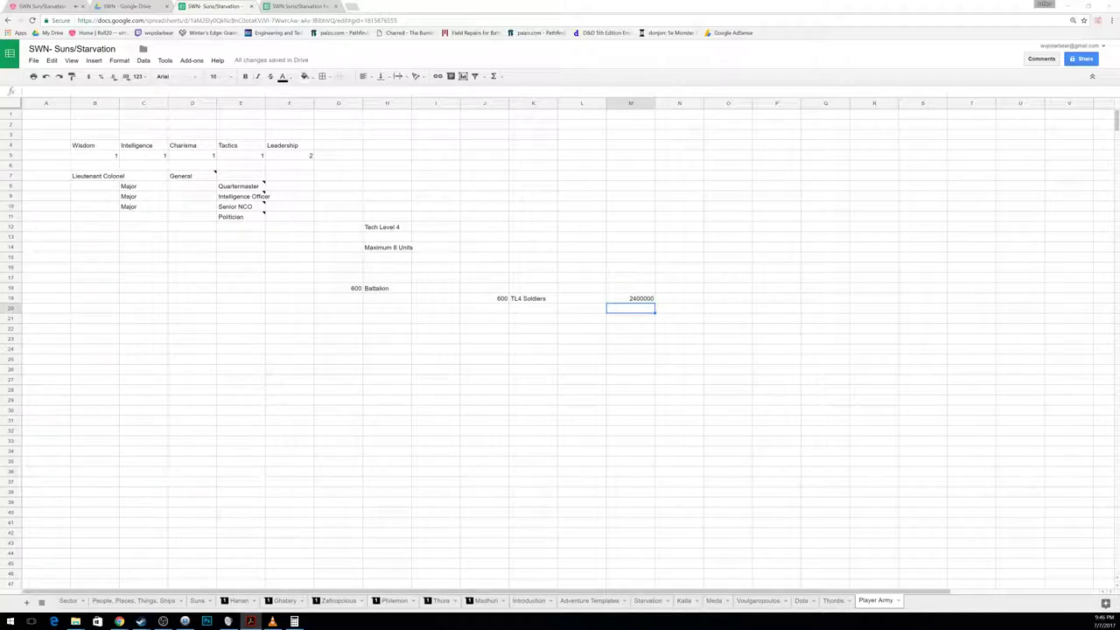
pyautogui.click(297, 622)
pyautogui.click(394, 251)
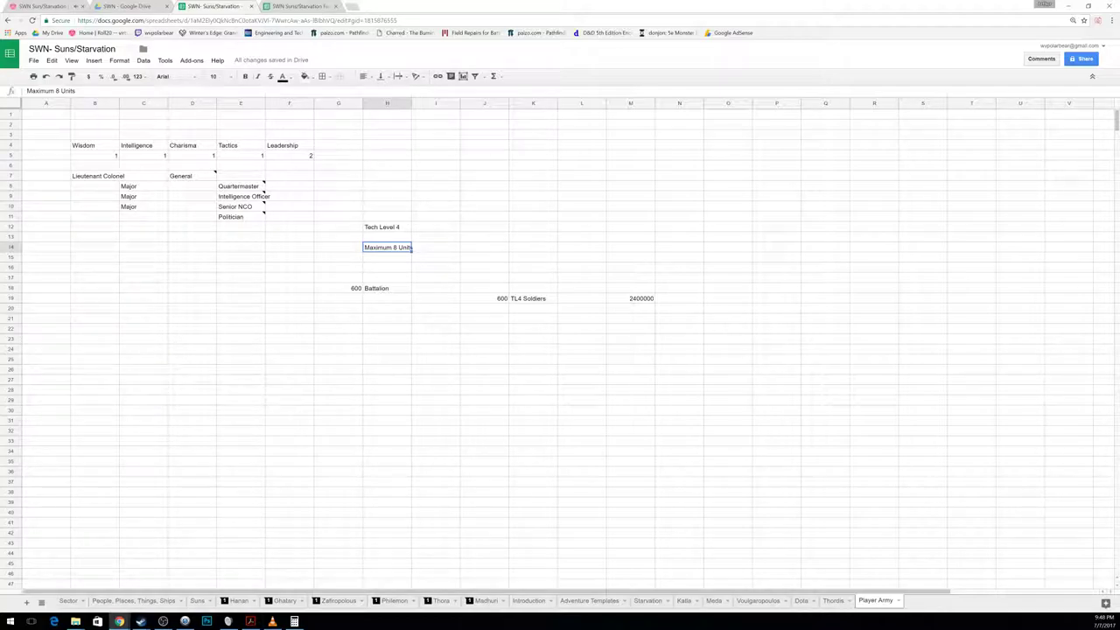
pyautogui.click(502, 312)
pyautogui.write('Grav')
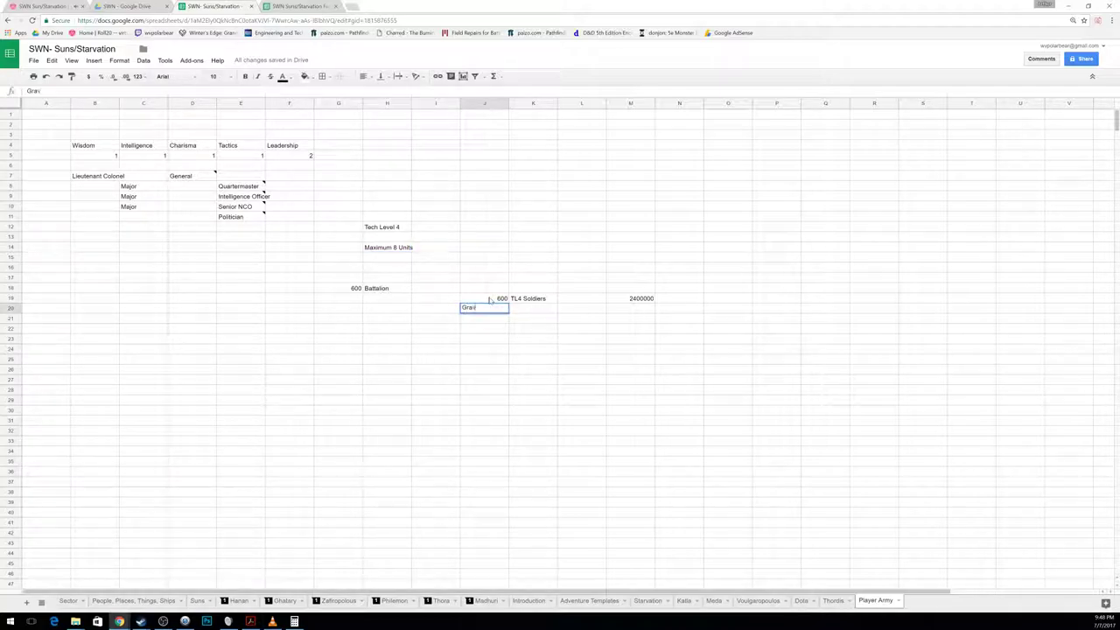
pyautogui.write(' Motorized Inf')
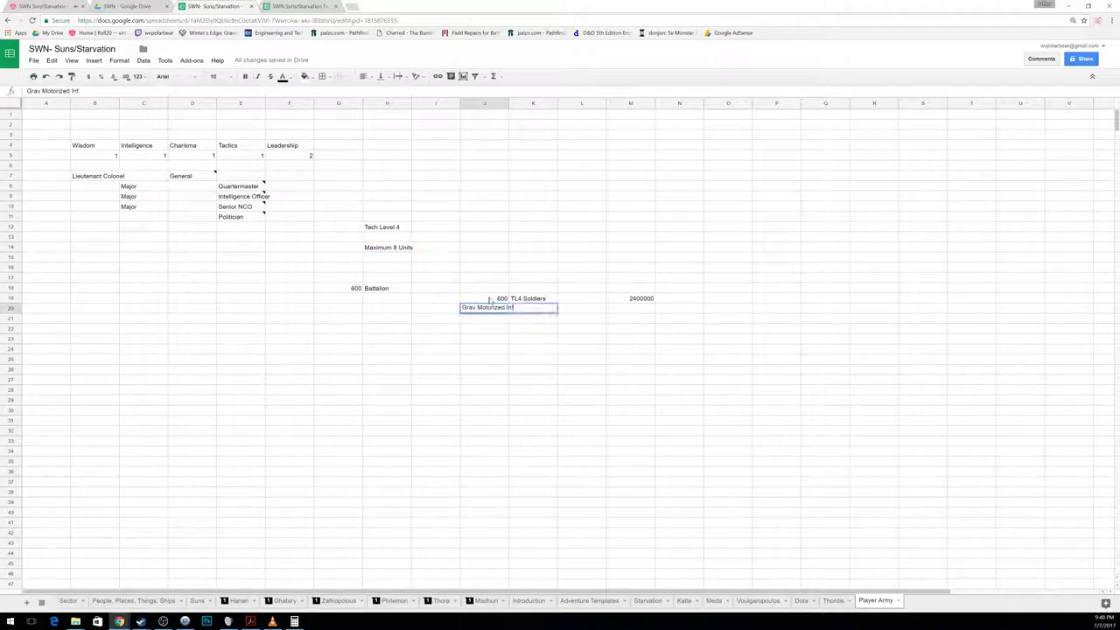
pyautogui.write('antry Battalion')
pyautogui.press('Return')
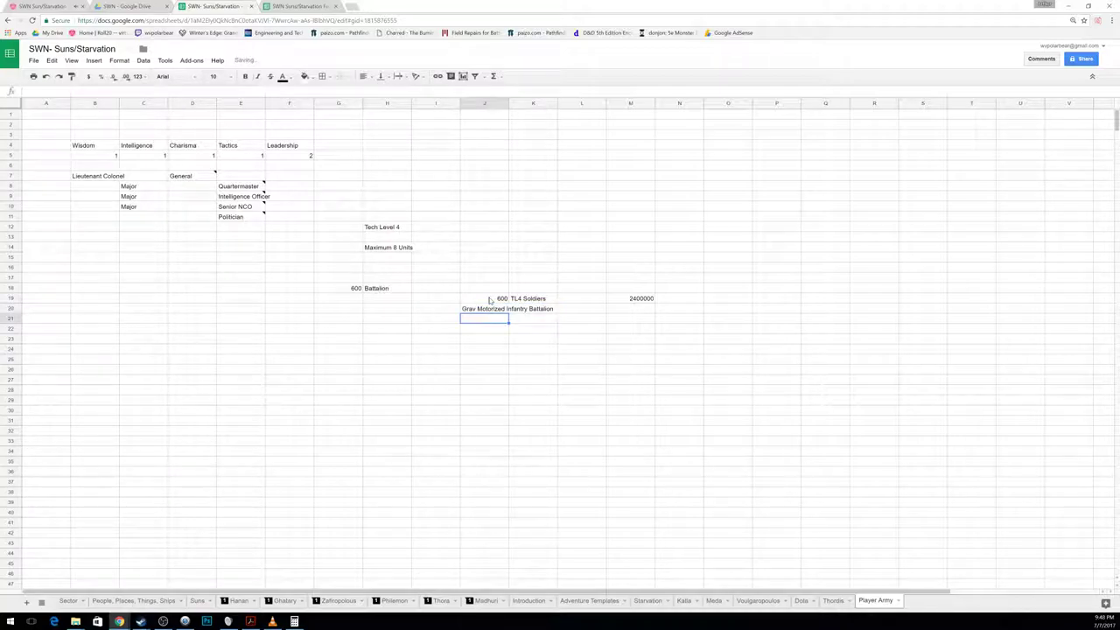
pyautogui.press('Right')
pyautogui.press('Left')
pyautogui.press('Up')
pyautogui.press('Delete')
# Step: Enter the unit name Grav Motorized Infantry Battalion in cell G20
pyautogui.press('Left')
pyautogui.press('Left')
pyautogui.press('Left')
pyautogui.write('Grav Motorized Infantry Battalion')
pyautogui.press('Return')
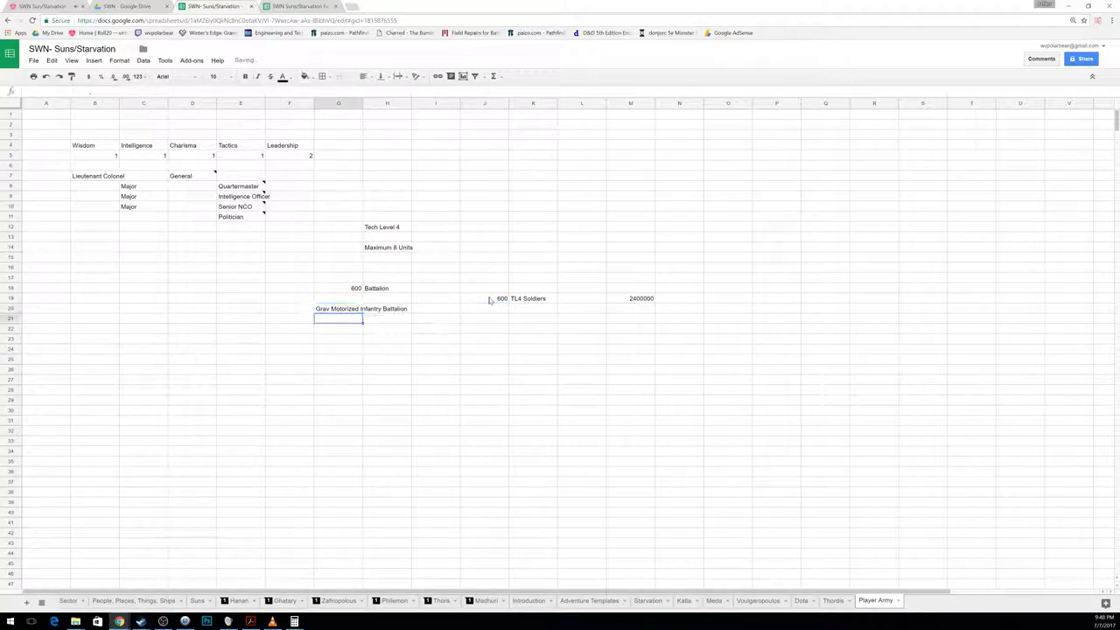
# Step: Enter the text Grants " Infantry Support " to the PCs in cell G21, below the infantry battalion's name
pyautogui.write('Grants ')
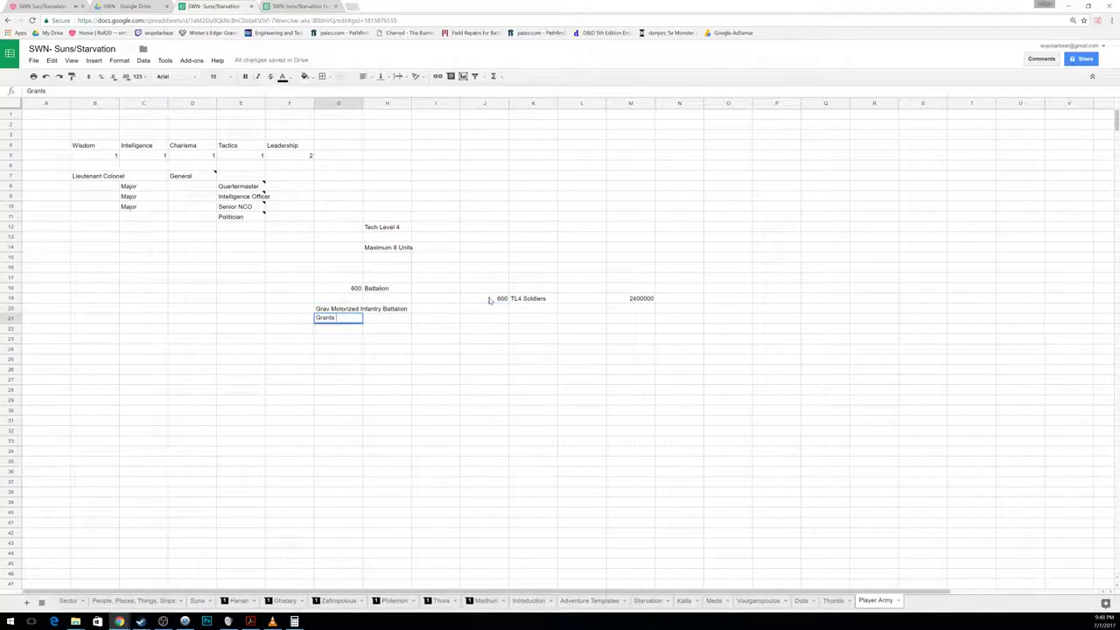
pyautogui.write('" Infantry Sup')
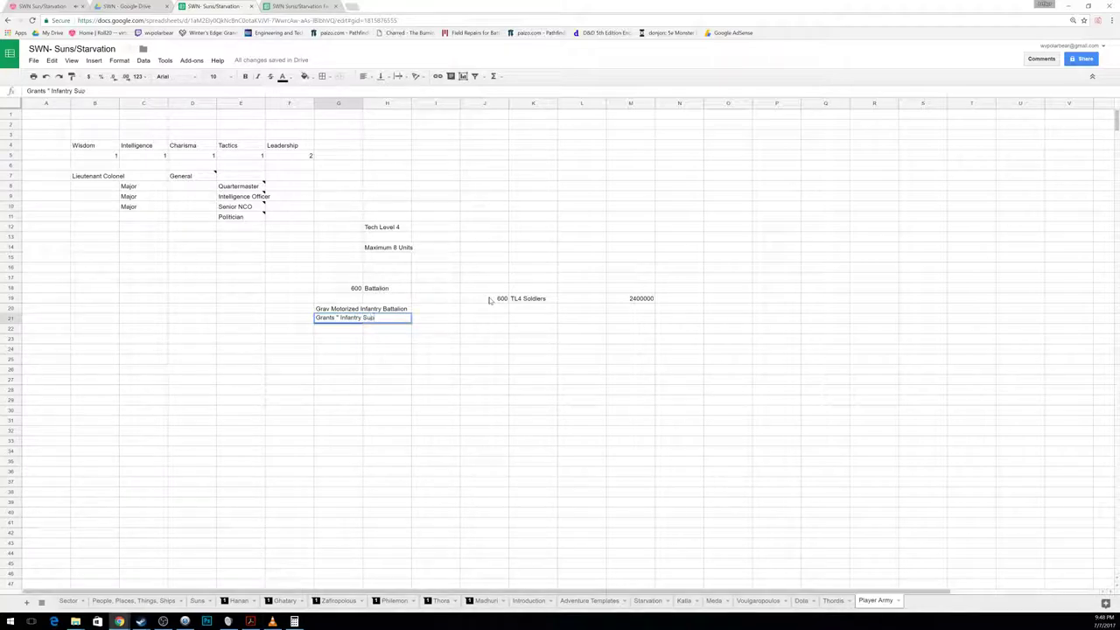
pyautogui.write('port " the ')
pyautogui.write('to the PCs')
pyautogui.press('Return')
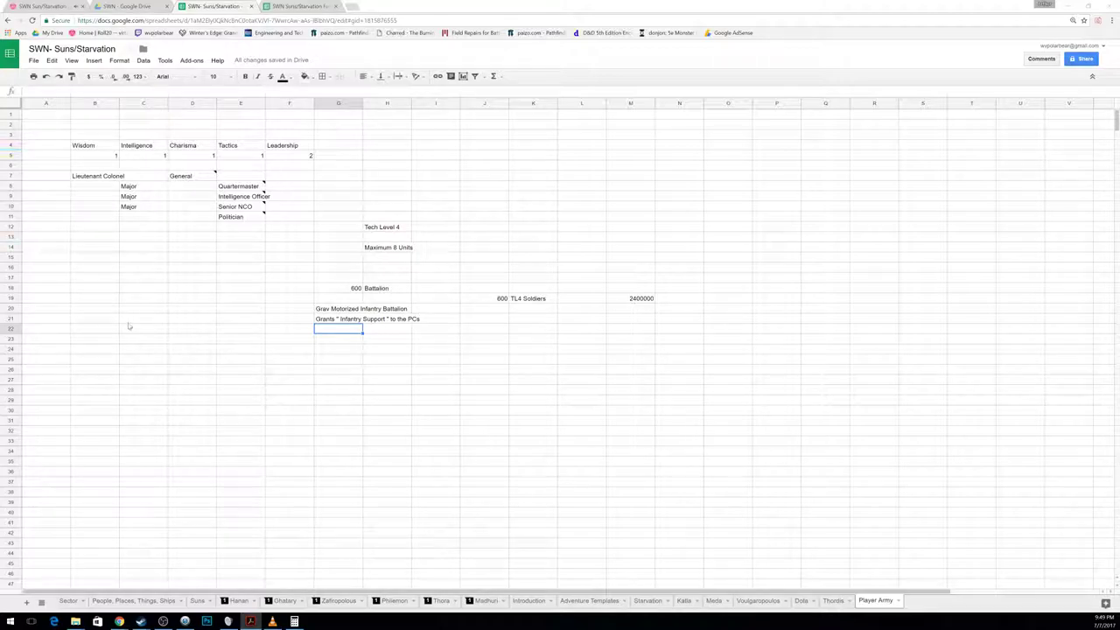
# Step: Add an artillery unit by entering 2 in cell G24 and Artillery Guns in H24
pyautogui.click(253, 351)
pyautogui.press('Right')
pyautogui.press('Right')
pyautogui.write('2 (3')
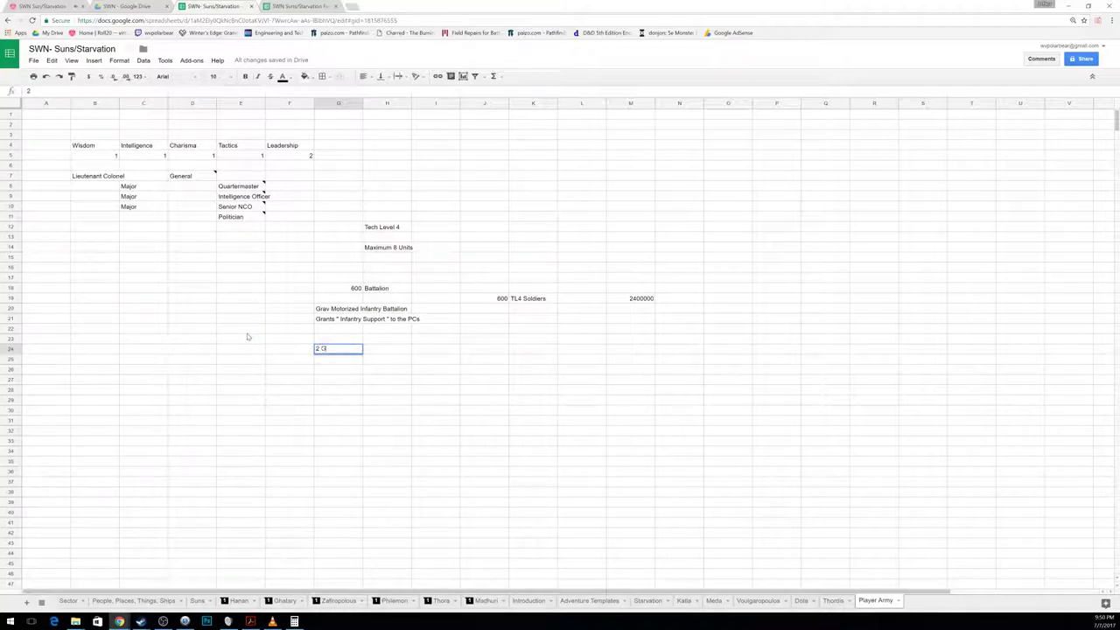
pyautogui.press('Tab')
pyautogui.write('A')
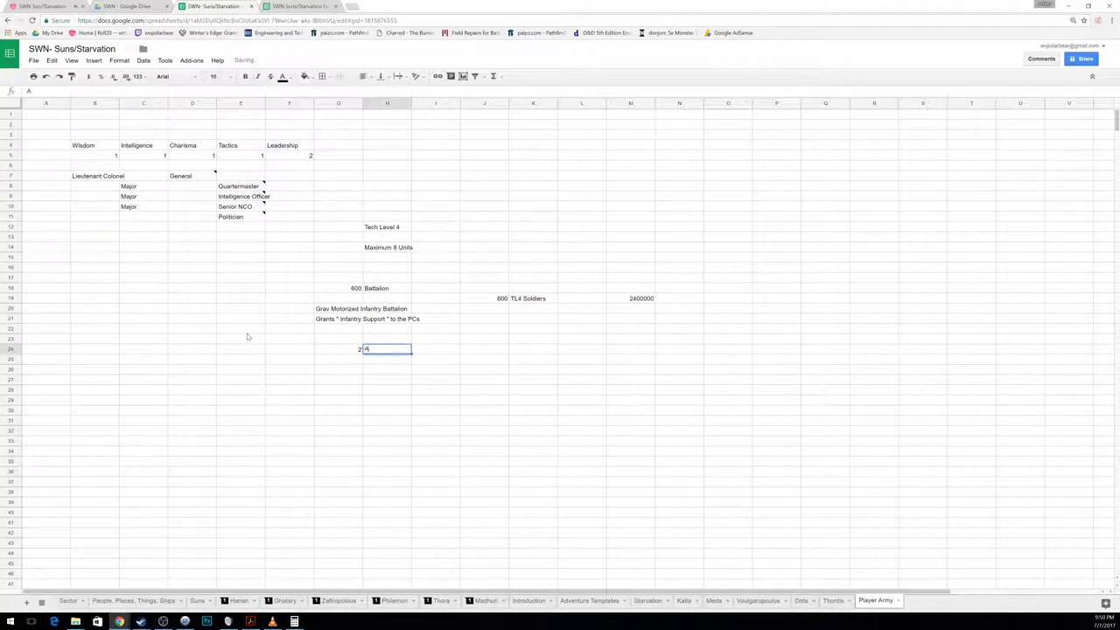
pyautogui.write('rtillery Guns')
pyautogui.press('Return')
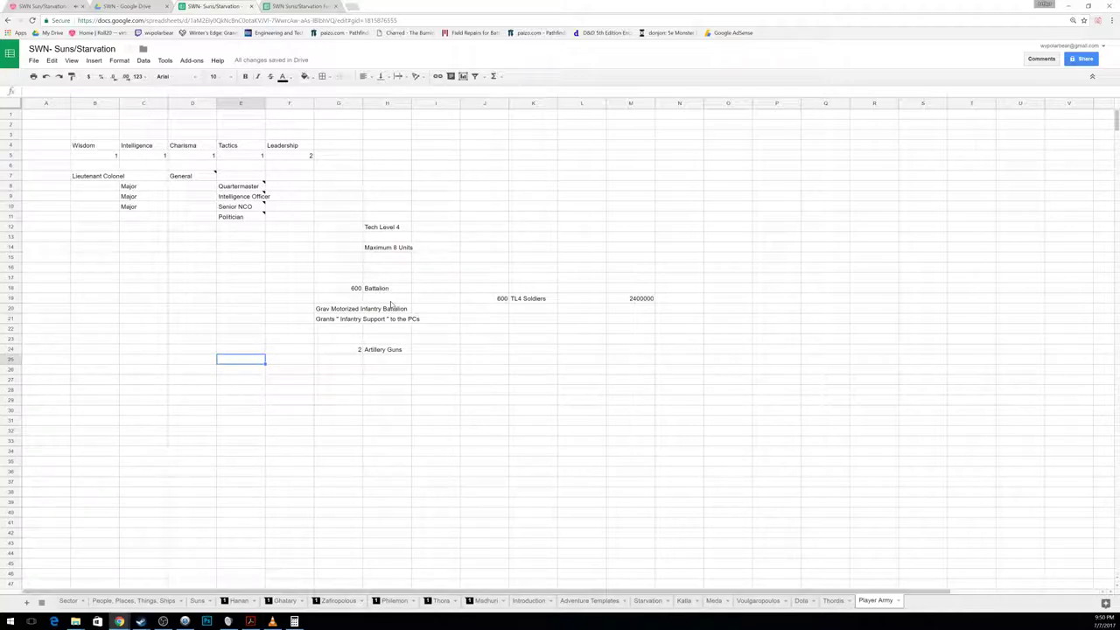
# Step: Enter 2 in cell J20 and Fast Moving Self Propelled TL 4 Guns in K20, below the TL4 Soldiers row
pyautogui.press('Right')
pyautogui.press('Right')
pyautogui.press('Right')
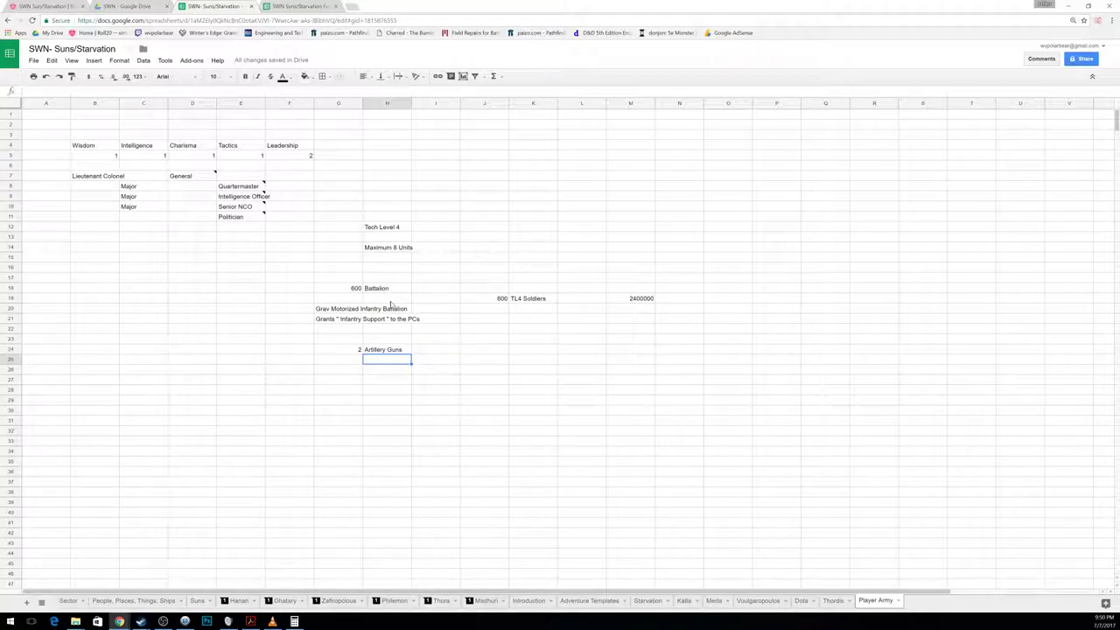
pyautogui.press('Down')
pyautogui.press('Right')
pyautogui.press('Right')
pyautogui.press('Right')
pyautogui.press('Right')
pyautogui.press('Up')
pyautogui.press('Up')
pyautogui.press('Up')
pyautogui.press('Up')
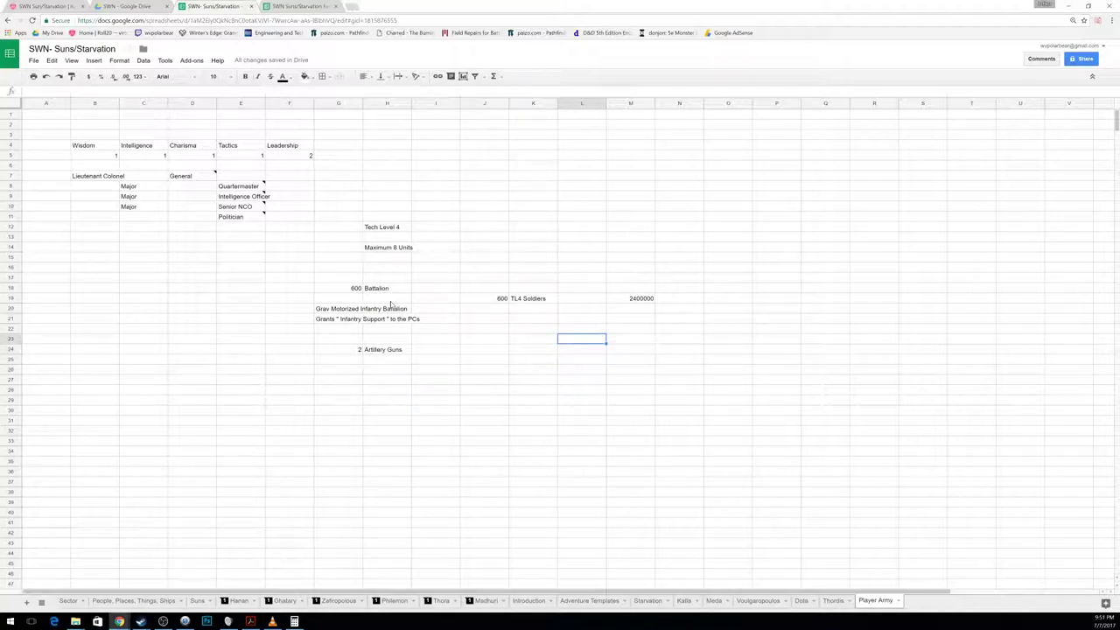
pyautogui.press('Left')
pyautogui.press('Up')
pyautogui.press('Right')
pyautogui.press('Right')
pyautogui.press('Up')
pyautogui.press('Left')
pyautogui.press('Left')
pyautogui.press('Left')
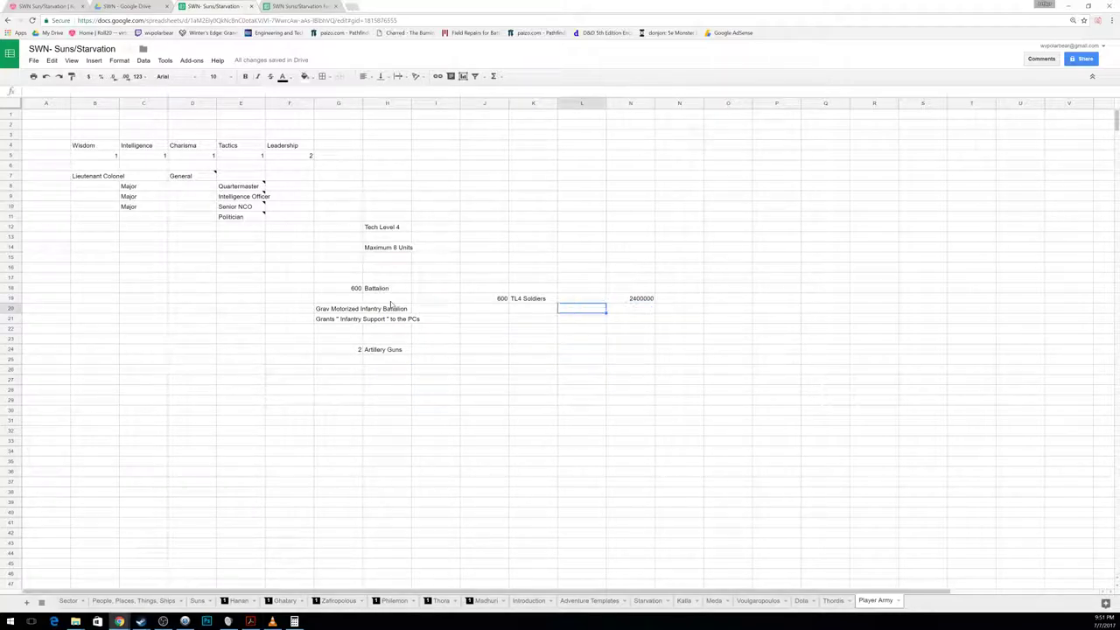
pyautogui.write('2')
pyautogui.press('Tab')
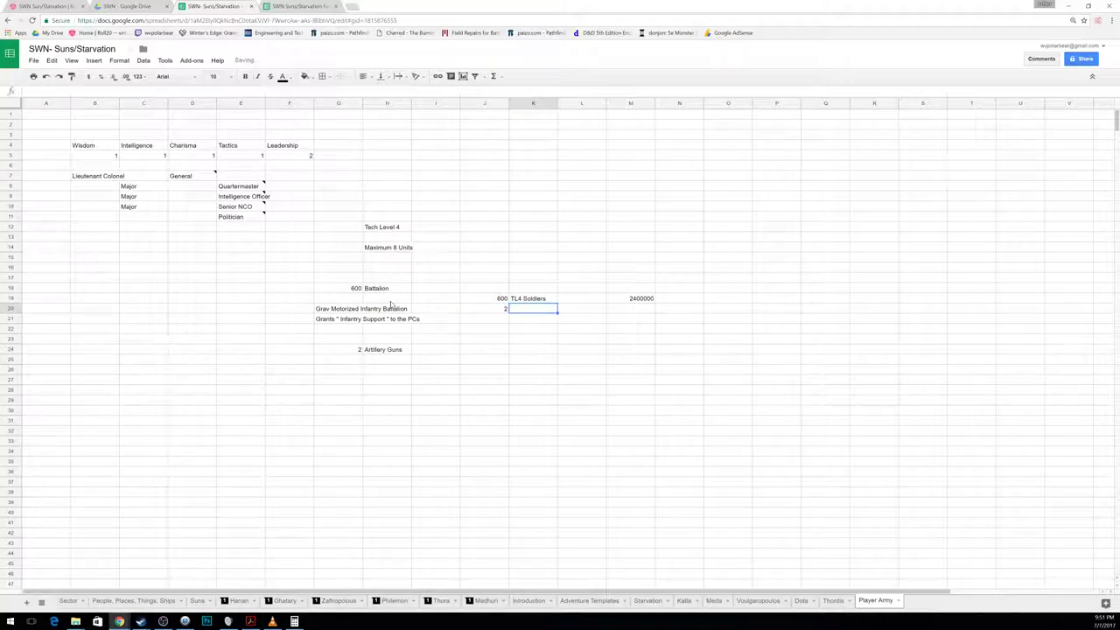
pyautogui.write('Fast Moving Self')
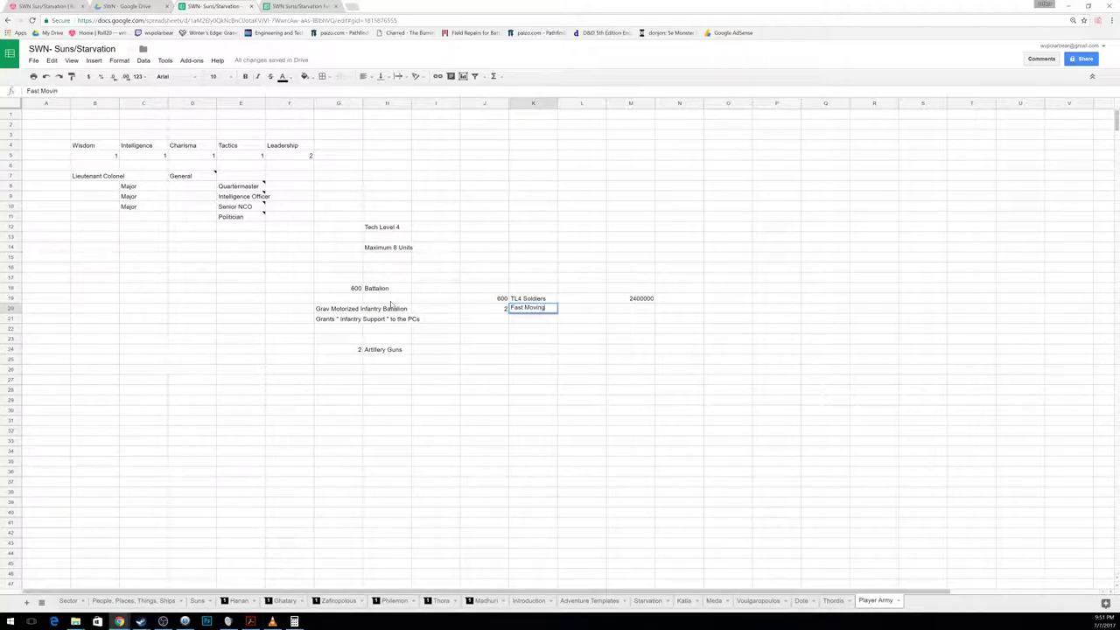
pyautogui.write('opelled TL 4 Guns')
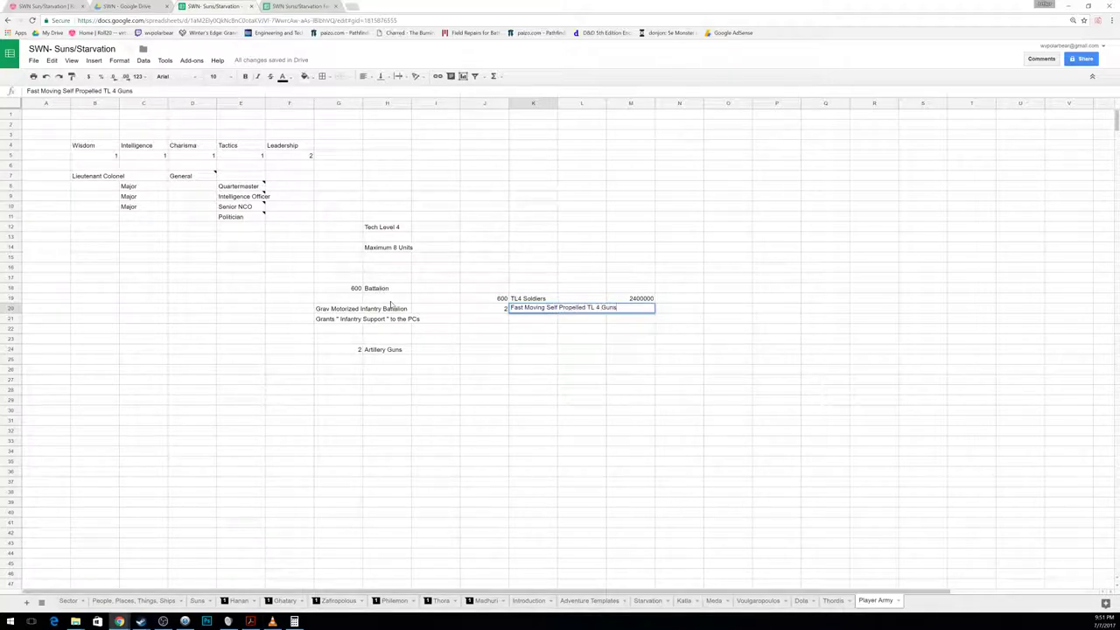
# Step: Enter 80,000 in cell M20 of the self-propelled guns row
pyautogui.press('Tab')
pyautogui.press('Tab')
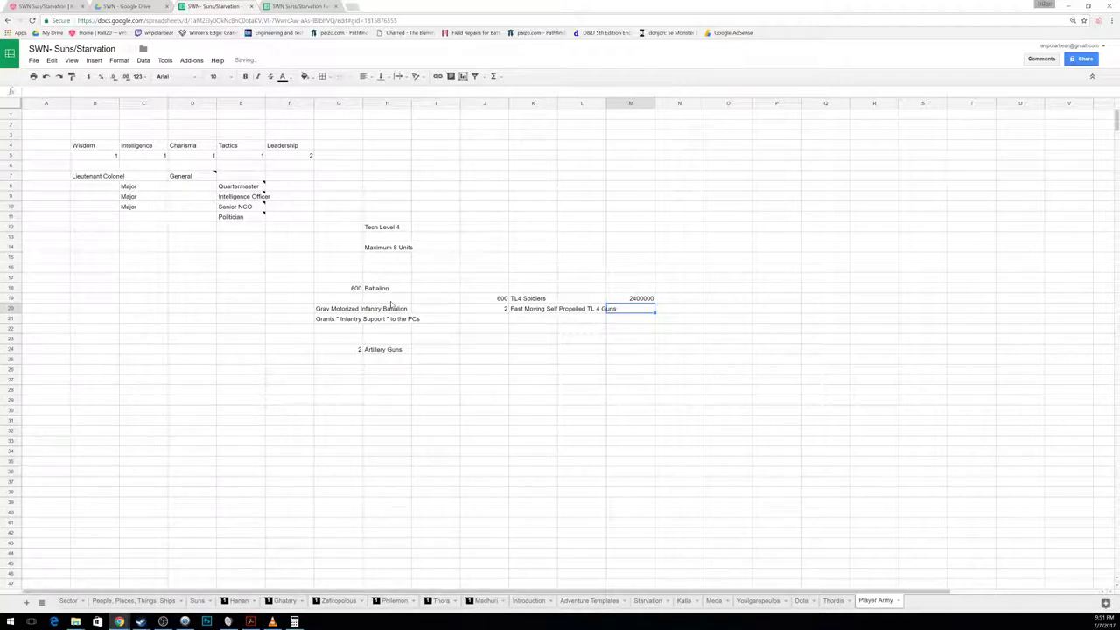
pyautogui.write('80,000')
pyautogui.press('Return')
# Step: Enter 190000 in cell N20 of the self-propelled guns row
pyautogui.press('Right')
pyautogui.press('Right')
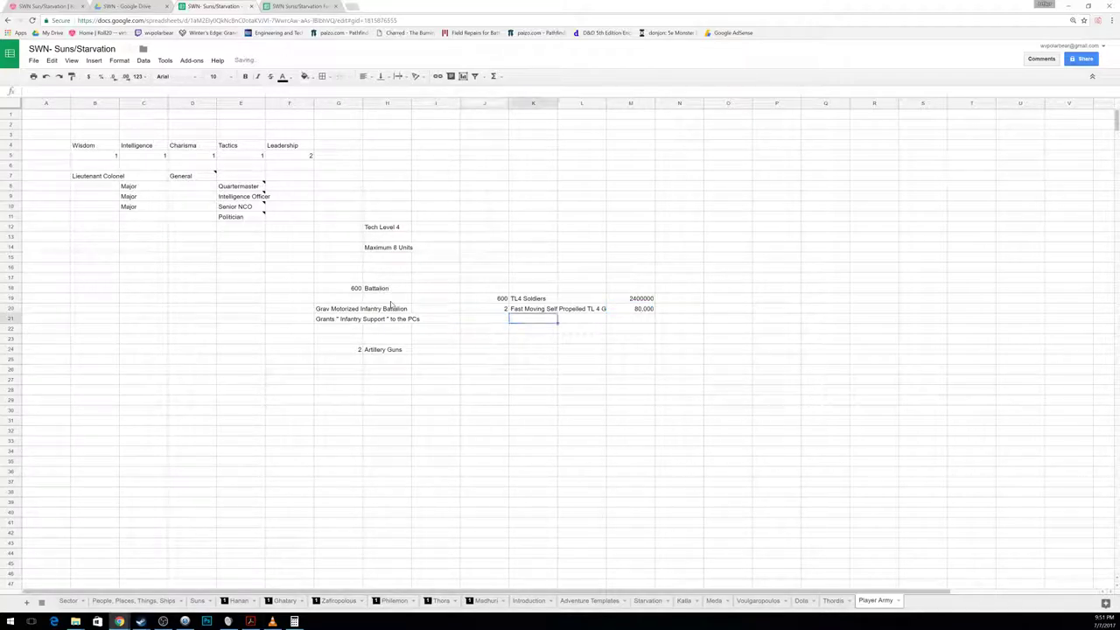
pyautogui.press('Right')
pyautogui.press('Right')
pyautogui.press('Up')
pyautogui.write('1')
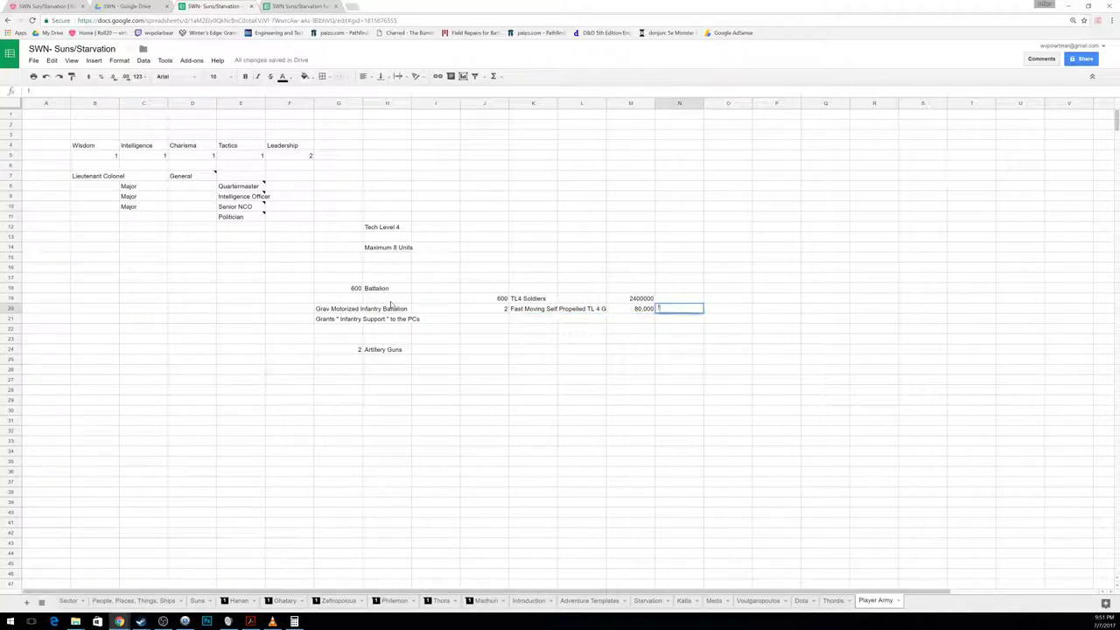
pyautogui.write('90000')
pyautogui.press('Return')
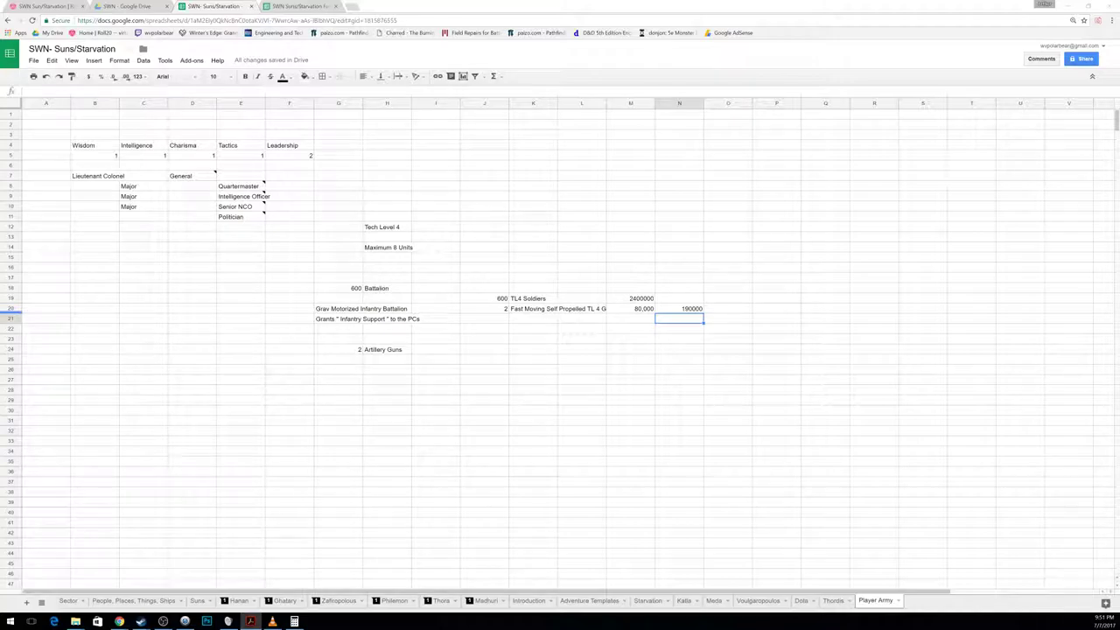
# Step: Enter the text Grants " Artillery Support " to the PC's in cell G26, below the artillery guns
pyautogui.click(331, 333)
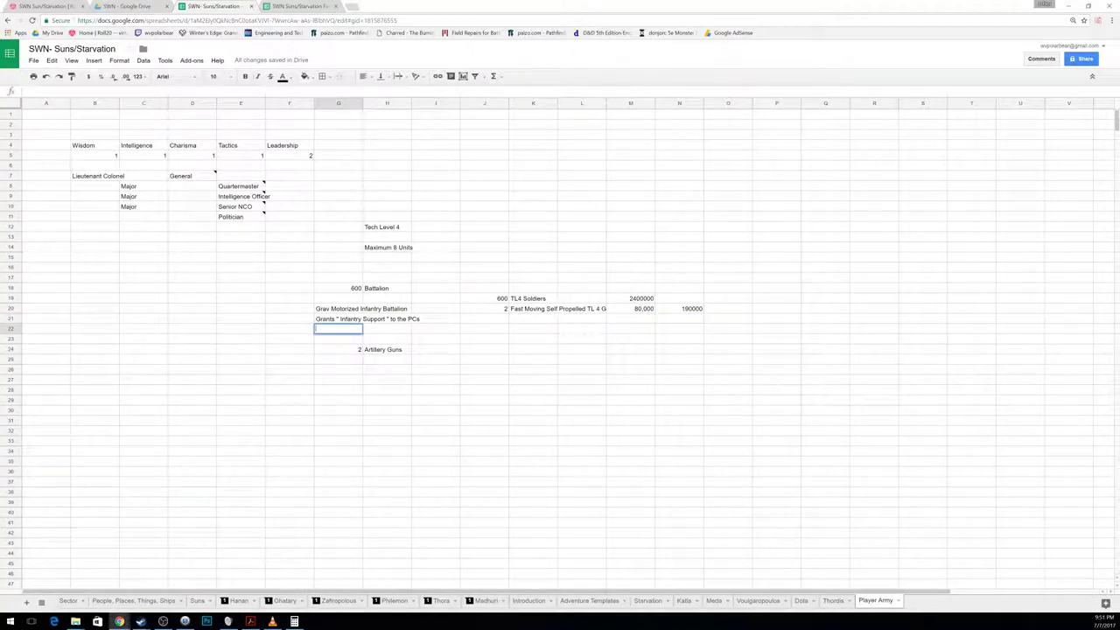
pyautogui.click(342, 371)
pyautogui.write('Grant')
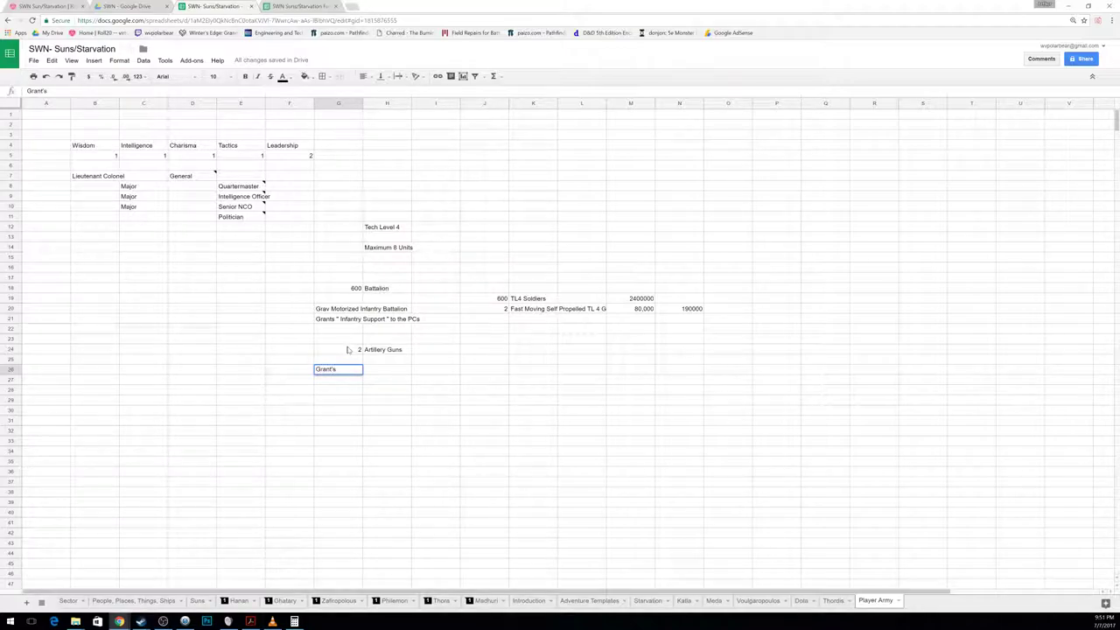
pyautogui.write('s "A')
pyautogui.press('BackSpace')
pyautogui.write('Artillery Supp')
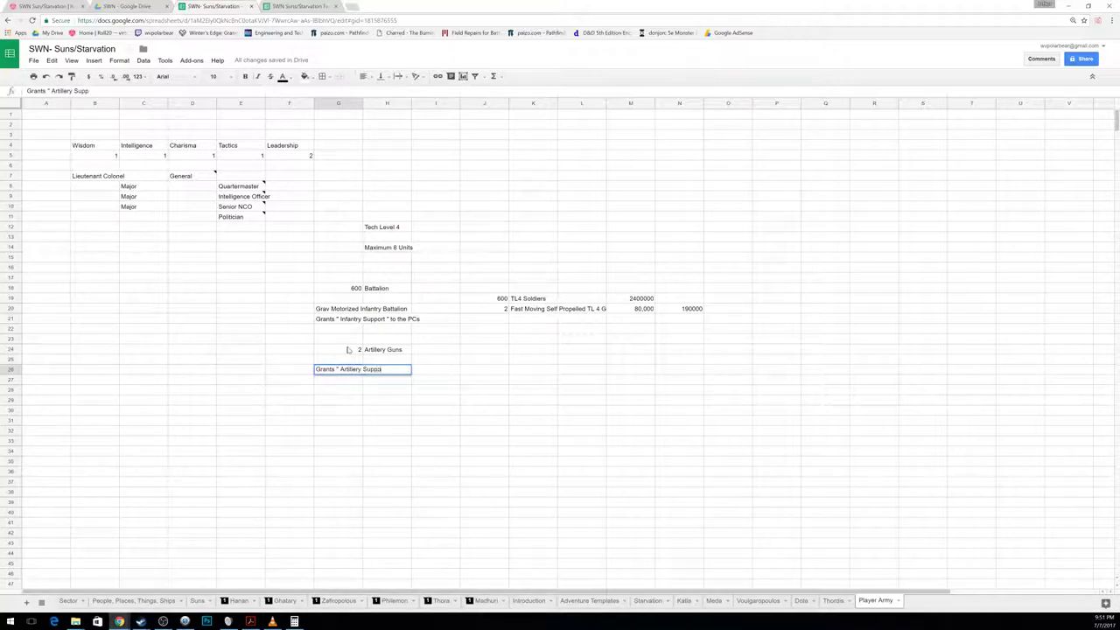
pyautogui.write('ort " to the PC\'s')
pyautogui.press('Return')
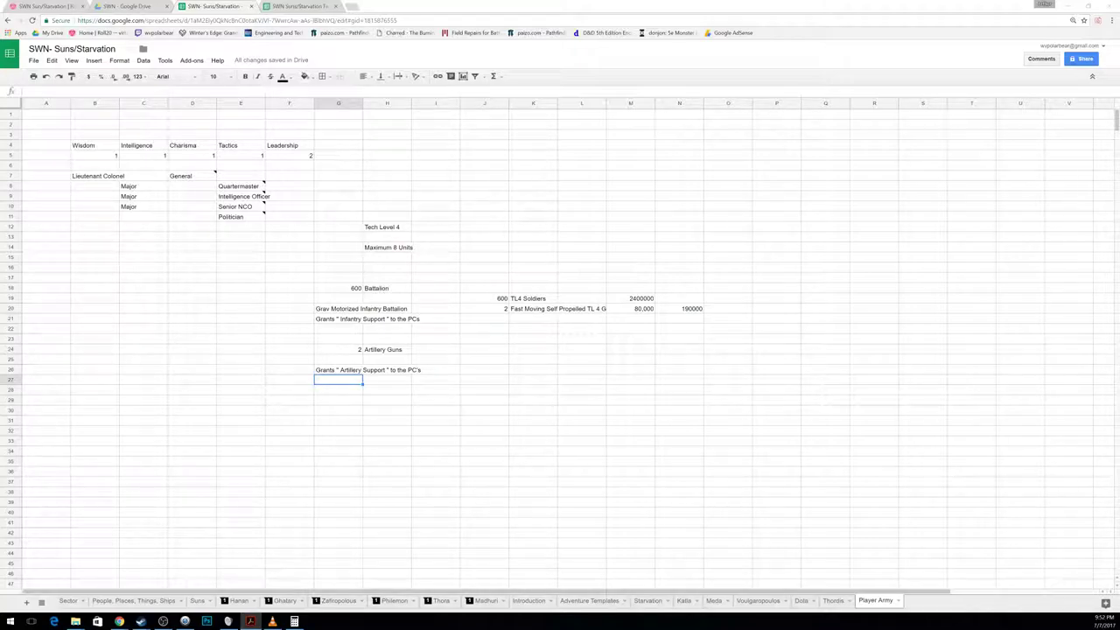
# Step: Attach a note with the copied Infantry Support description to cell G21, the infantry battalion's support line
pyautogui.click(341, 320)
pyautogui.rightClick(341, 321)
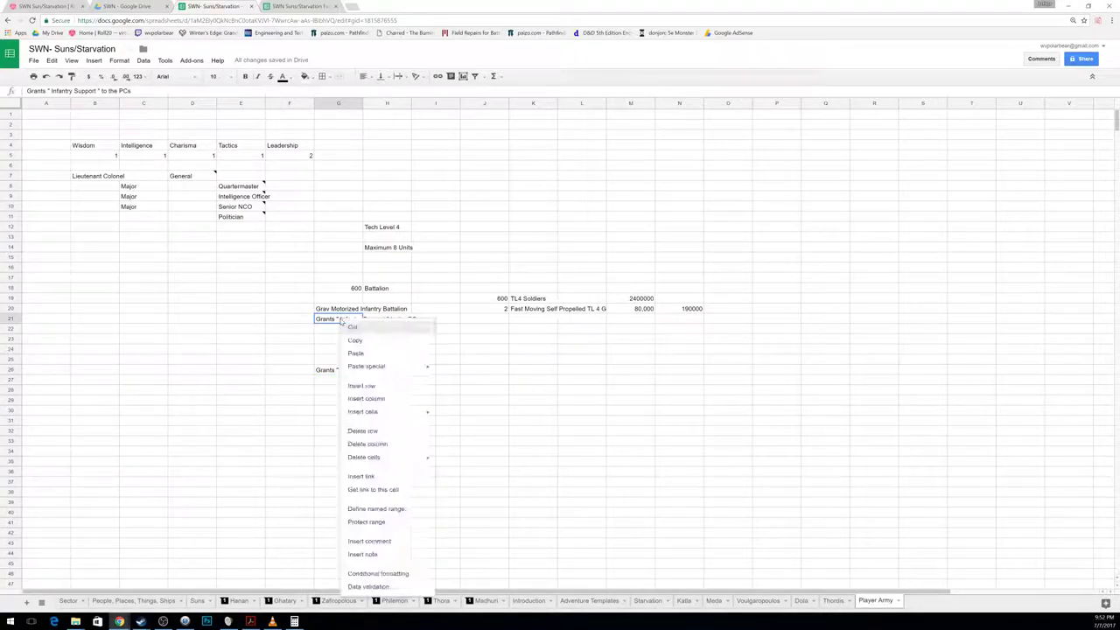
pyautogui.click(375, 556)
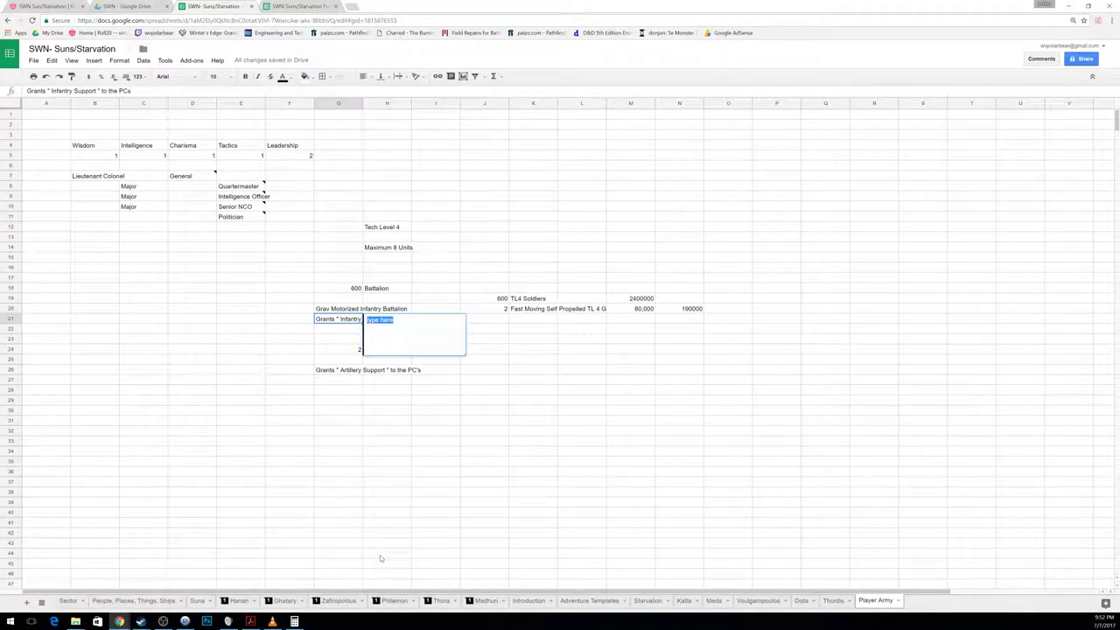
pyautogui.hotkey('ctrl', 'v')
pyautogui.click(247, 411)
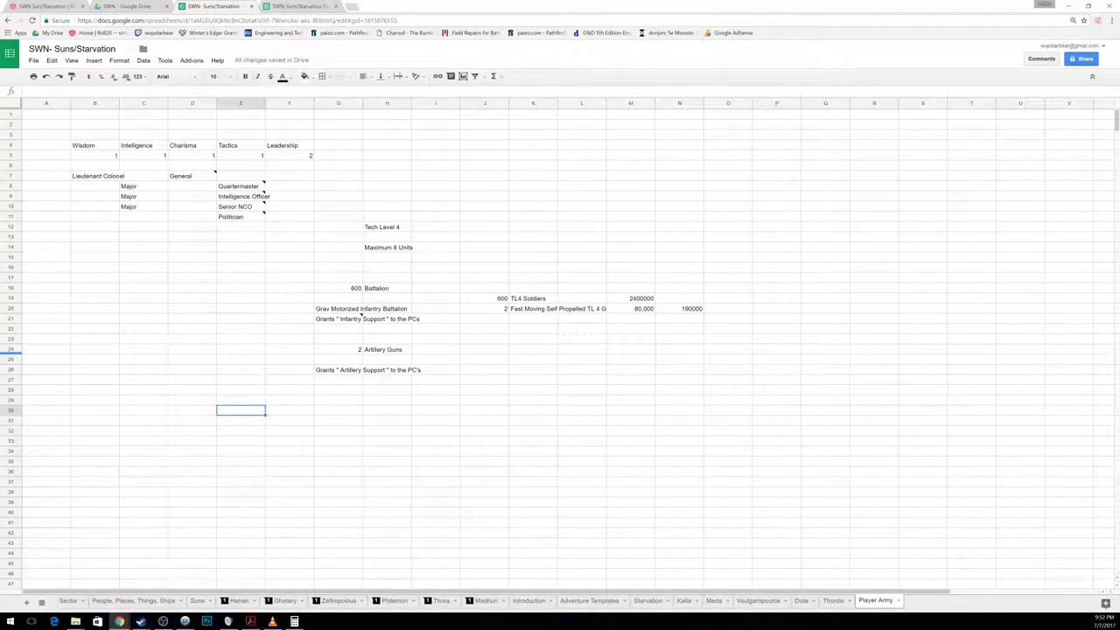
# Step: Attach a note with the copied artillery strike rules to cell G26, the Artillery Support line
pyautogui.hotkey('alt', 'Tab')
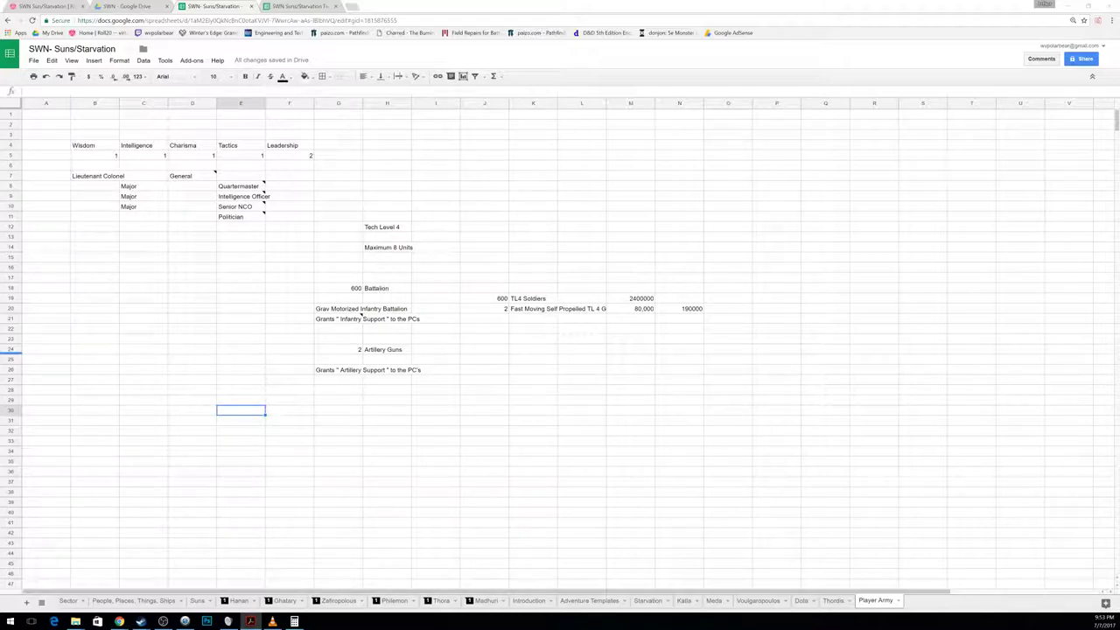
pyautogui.rightClick(342, 372)
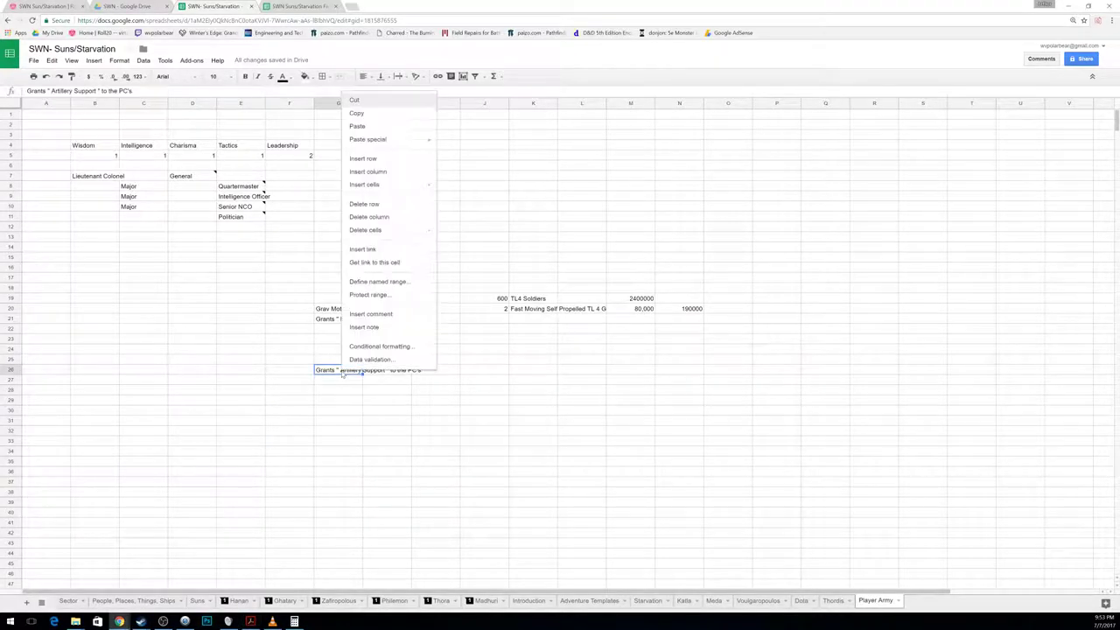
pyautogui.click(364, 327)
pyautogui.hotkey('ctrl', 'v')
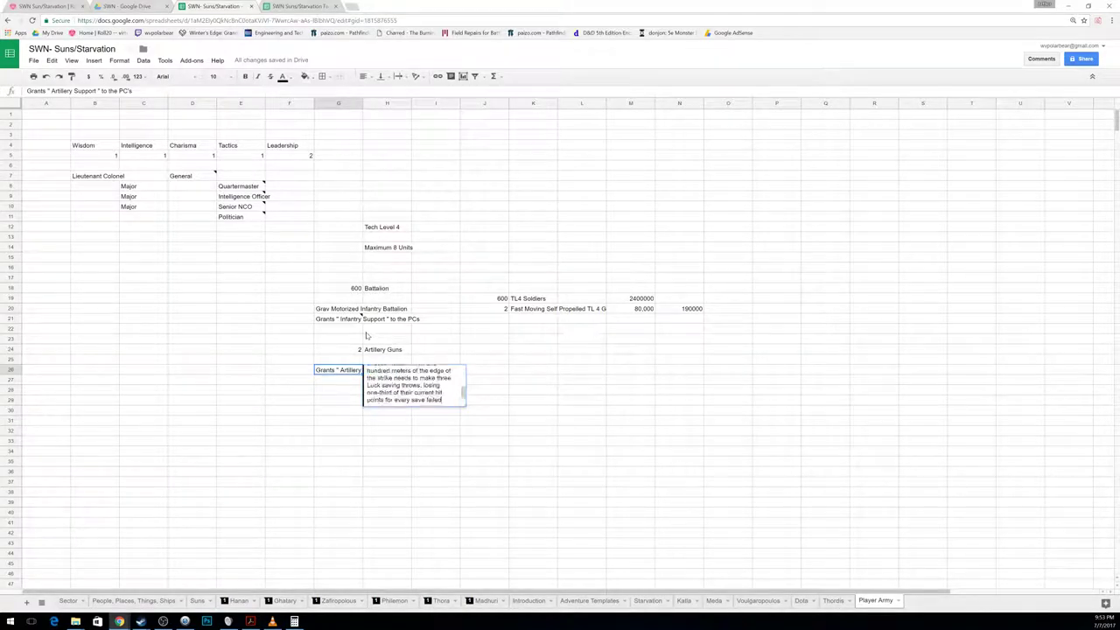
pyautogui.click(281, 408)
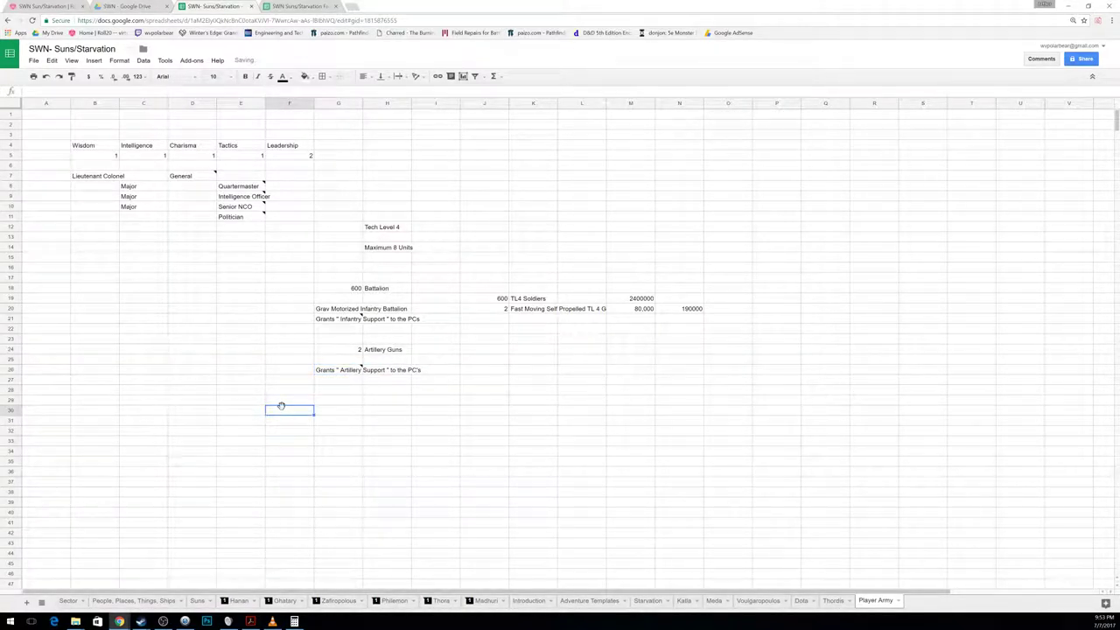
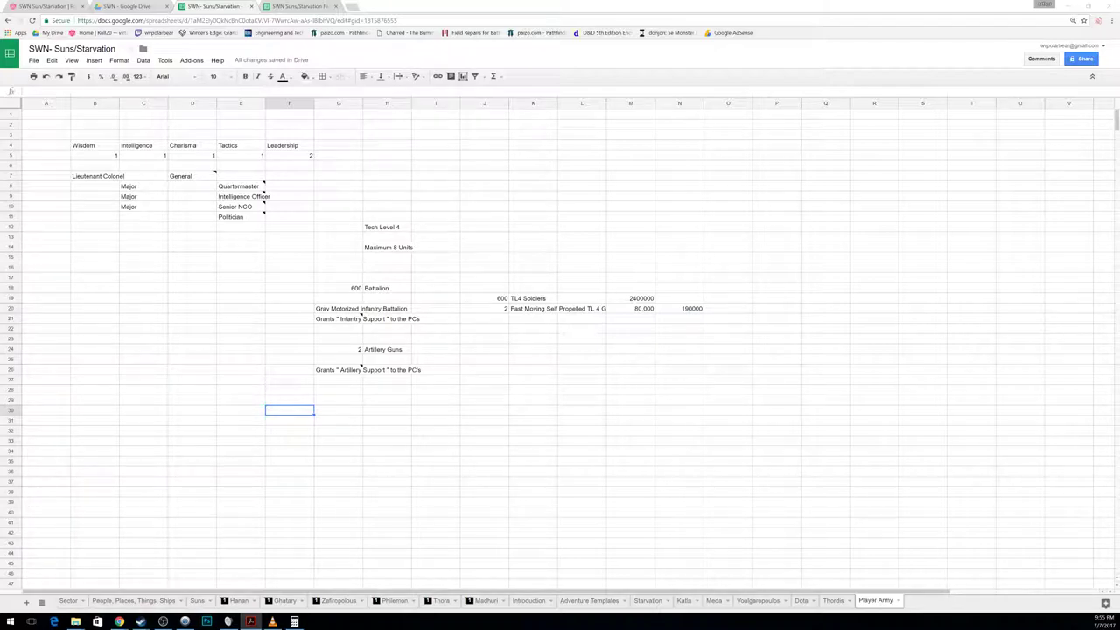
# Step: Enter Basic Bulk Freighter in cell I29, below the artillery unit block
pyautogui.click(440, 403)
pyautogui.write('Basic Bulk Freighter')
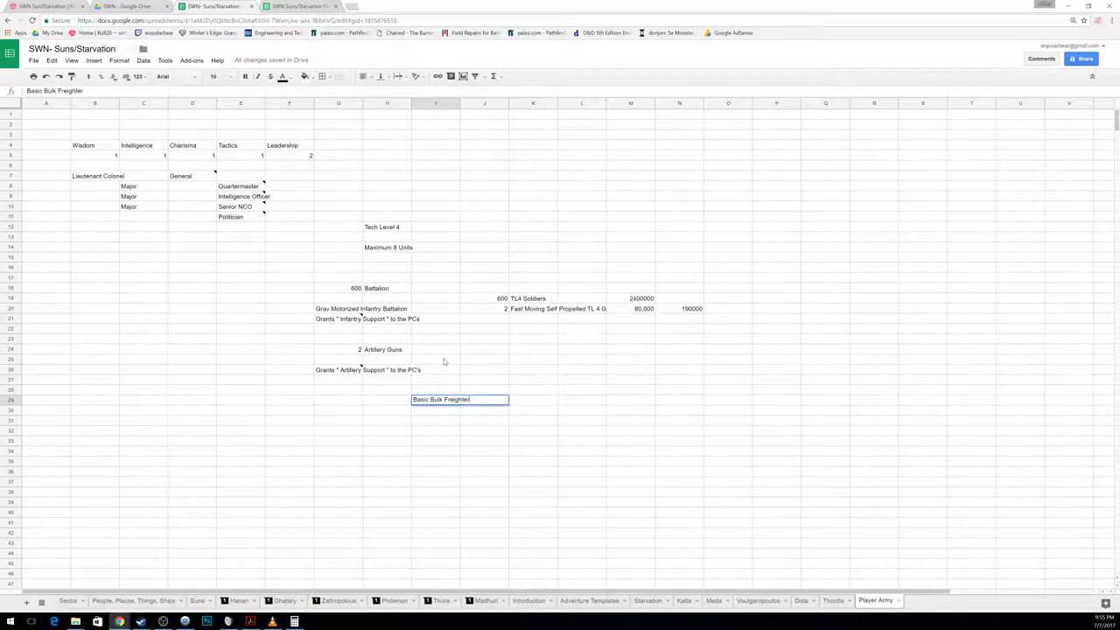
pyautogui.press('Return')
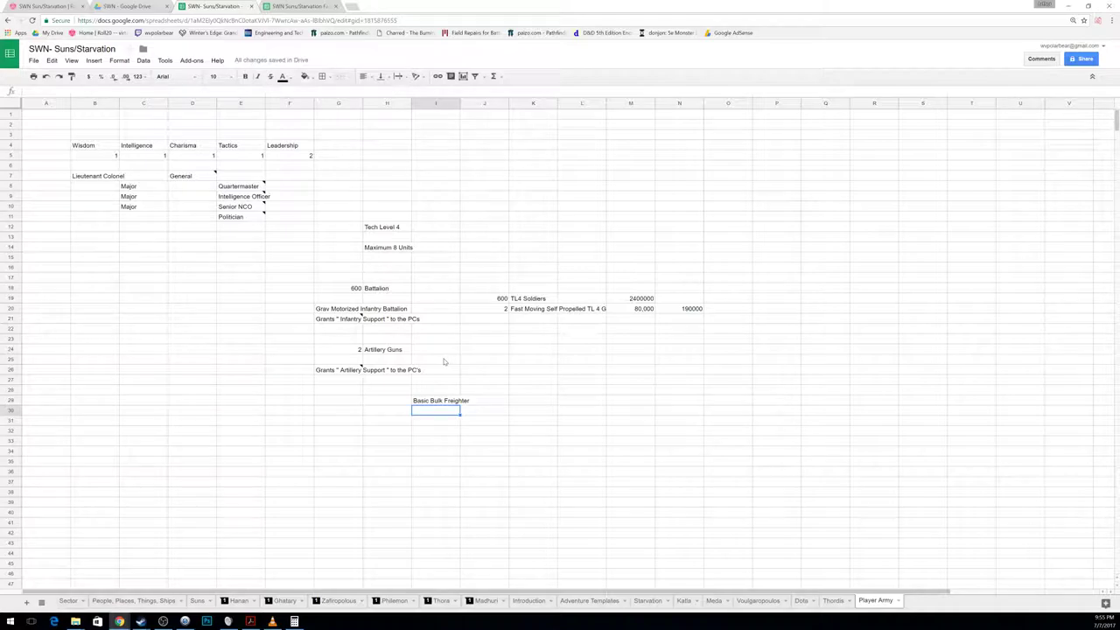
# Step: Enter 4 Extended Life Support Fittings in cell K29, on the Basic Bulk Freighter's row
pyautogui.press('Right')
pyautogui.press('Up')
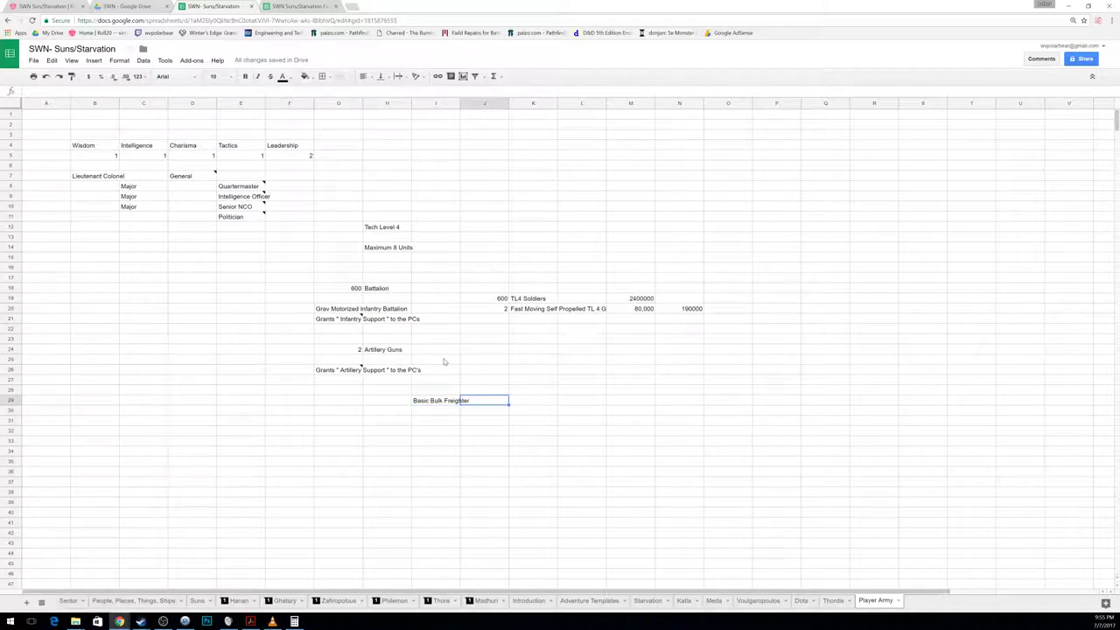
pyautogui.press('Right')
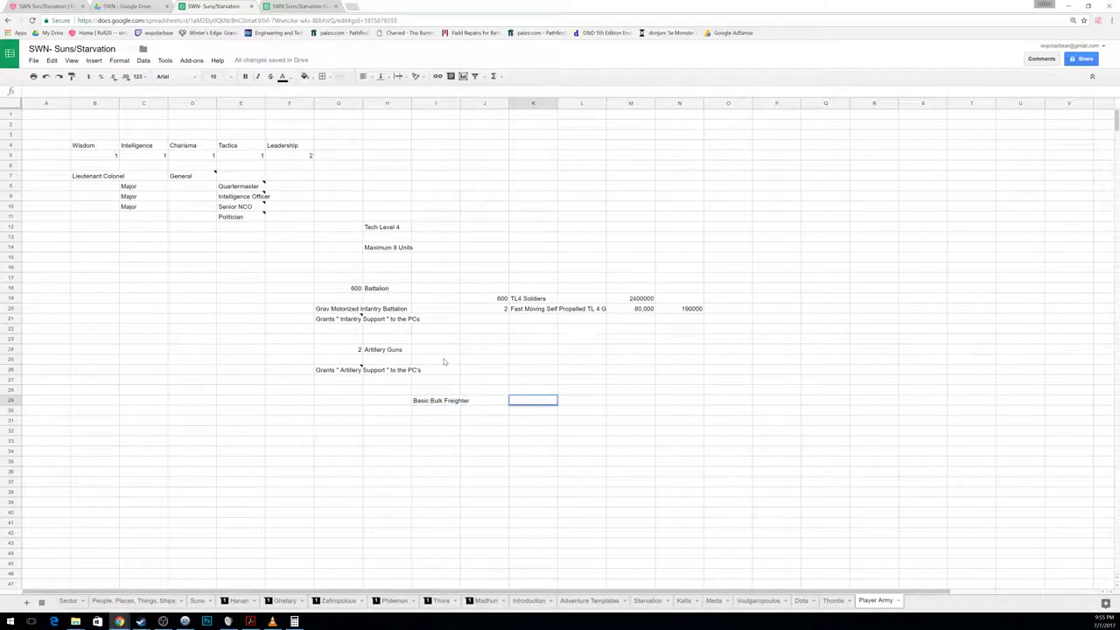
pyautogui.write('4 Extended Life Suppo')
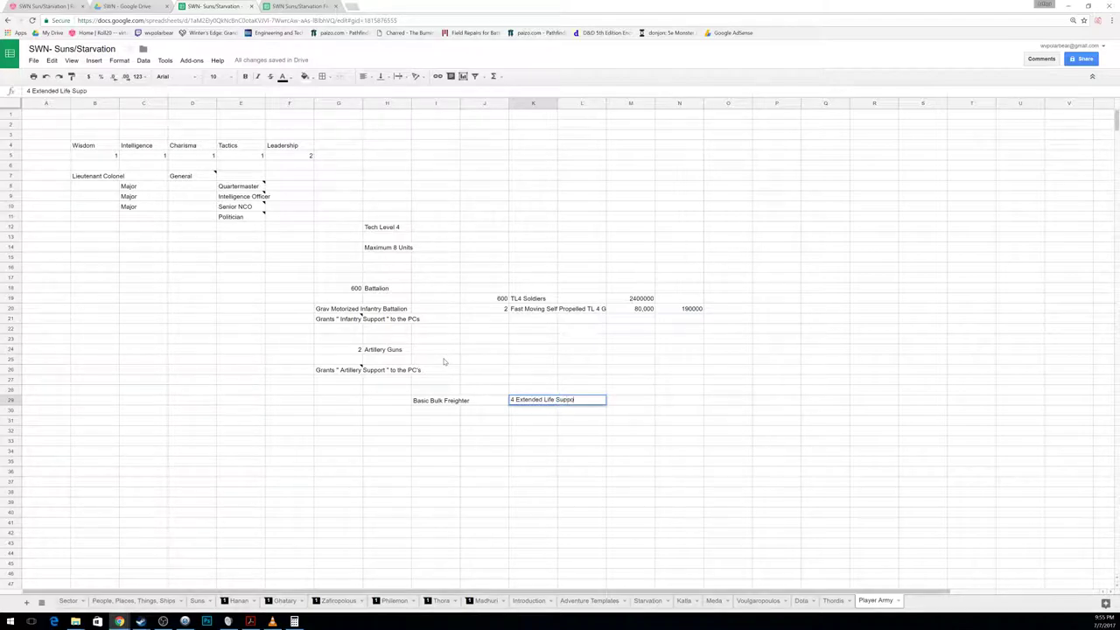
pyautogui.write('rt Fittings')
pyautogui.press('Return')
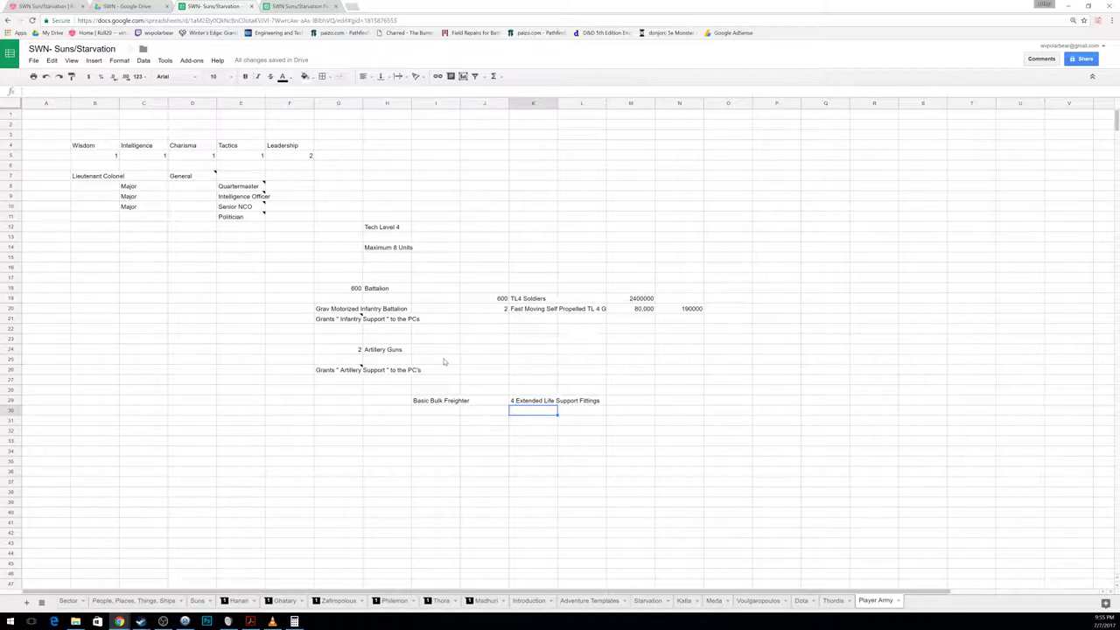
# Step: Enter Maximum Crew 640 in cell J31, below the freighter's row
pyautogui.press('Left')
pyautogui.press('Down')
pyautogui.write('Maximum ')
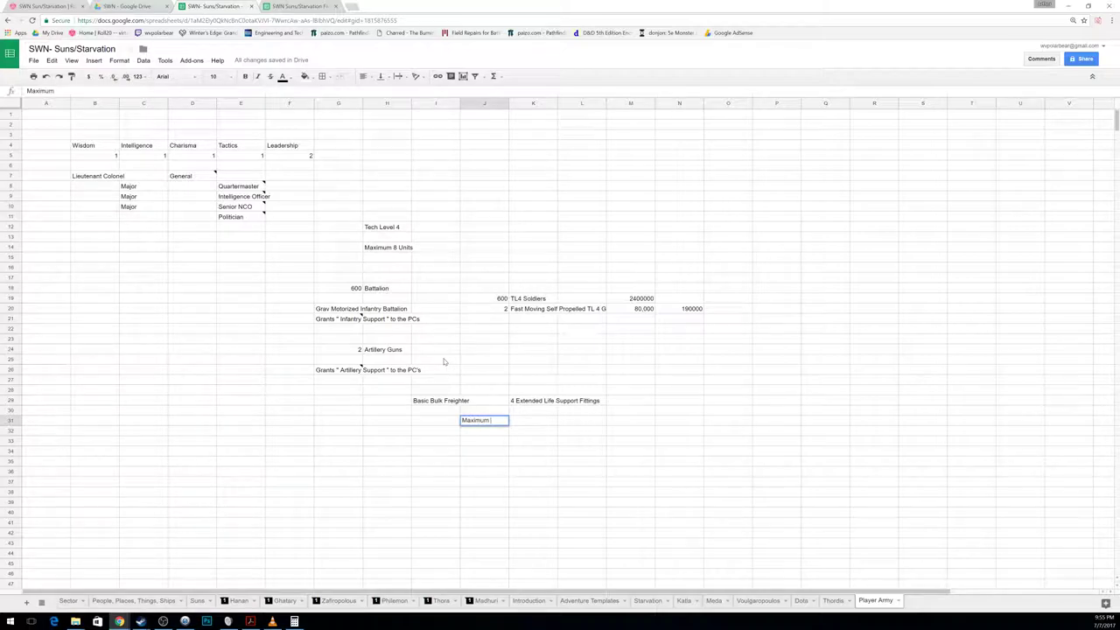
pyautogui.write('Crew 640')
pyautogui.press('Return')
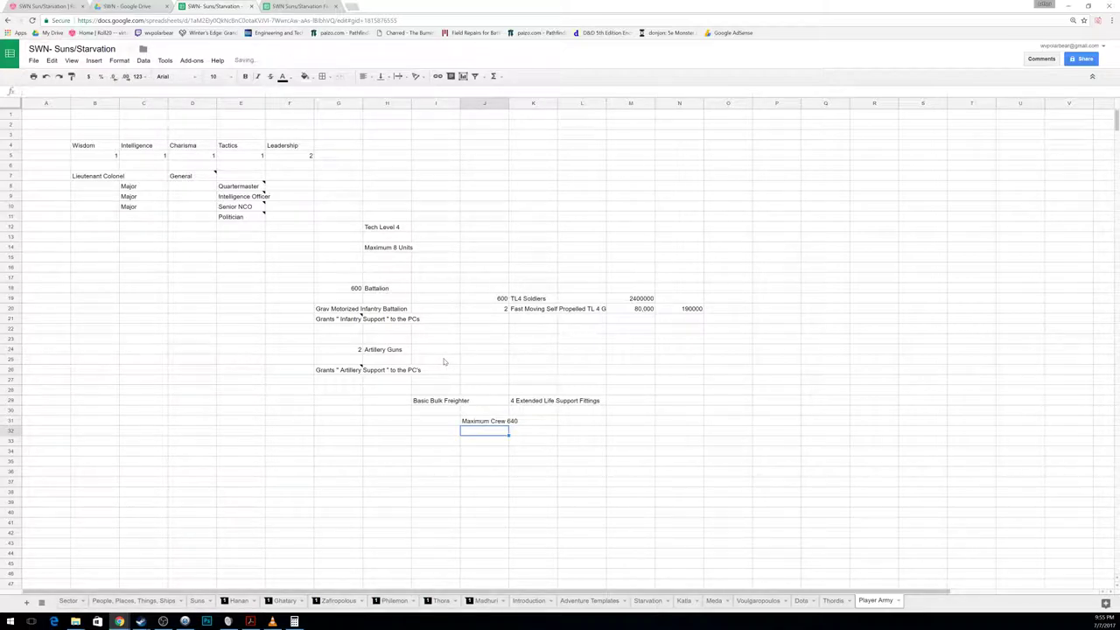
# Step: Enter Ship Fittings in cell K21, below the self-propelled guns in the cost list
pyautogui.press('Right')
pyautogui.press('Right')
pyautogui.press('Right')
pyautogui.press('Up')
pyautogui.press('Up')
pyautogui.press('Up')
pyautogui.press('Up')
pyautogui.press('Up')
pyautogui.press('Up')
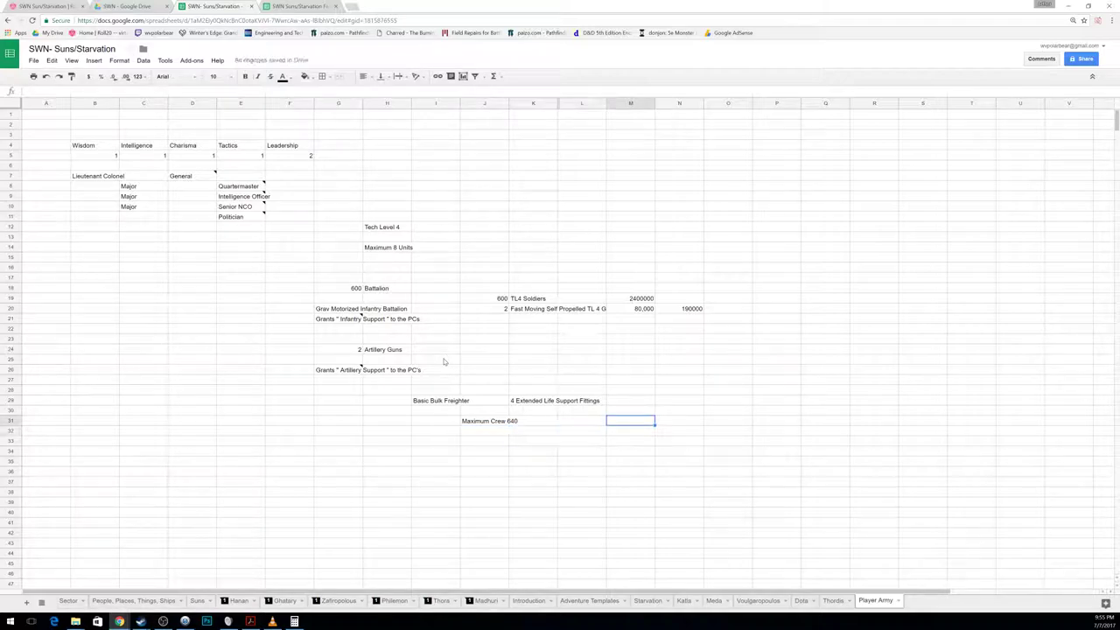
pyautogui.press('Up')
pyautogui.press('Up')
pyautogui.press('Up')
pyautogui.press('Up')
pyautogui.press('Left')
pyautogui.press('Up')
pyautogui.press('Left')
pyautogui.write('S')
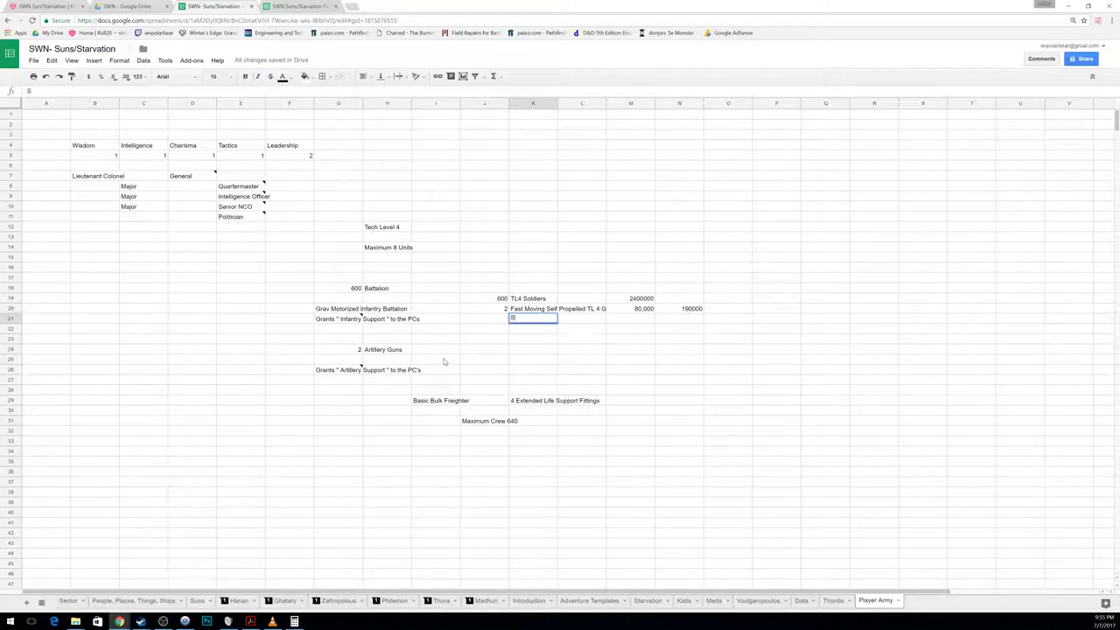
pyautogui.write('hip Fittings')
pyautogui.press('Return')
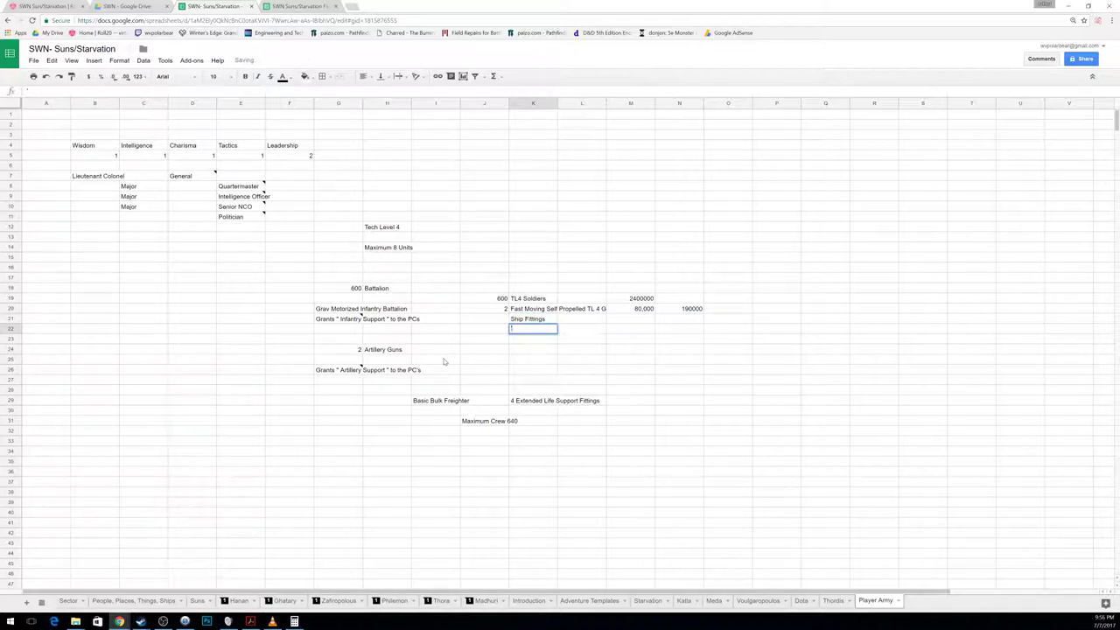
pyautogui.press('Down')
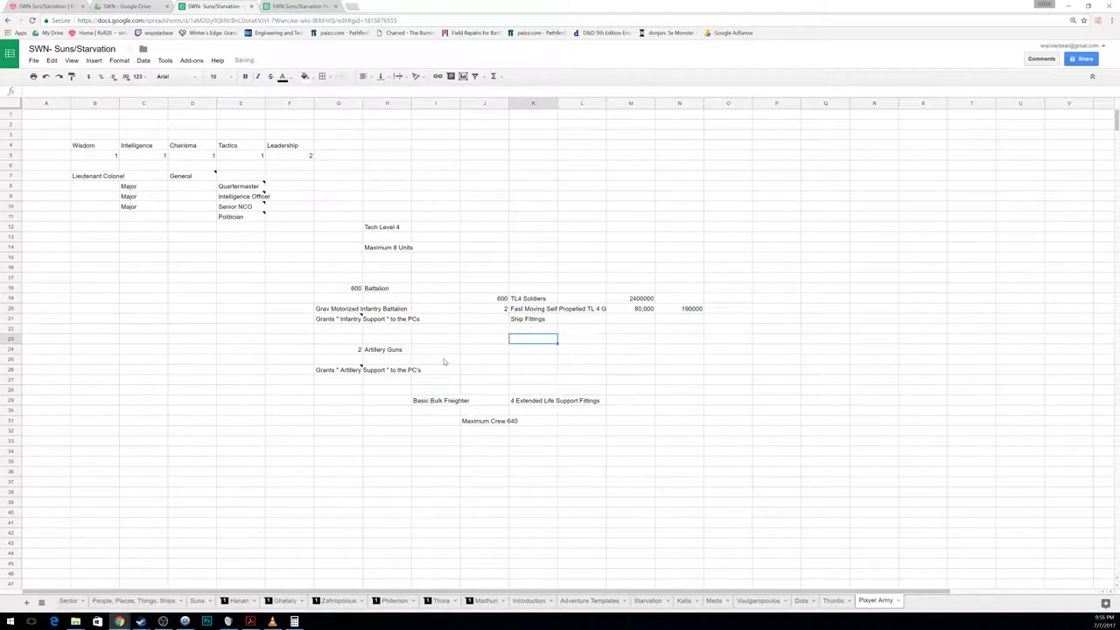
pyautogui.press('Right')
pyautogui.press('Right')
pyautogui.press('Left')
pyautogui.press('Left')
pyautogui.write('11')
pyautogui.press('Escape')
pyautogui.press('Down')
pyautogui.press('Down')
pyautogui.press('Up')
pyautogui.press('Up')
# Step: Enter 500000 in cell M21 of the Ship Fittings row
pyautogui.press('Right')
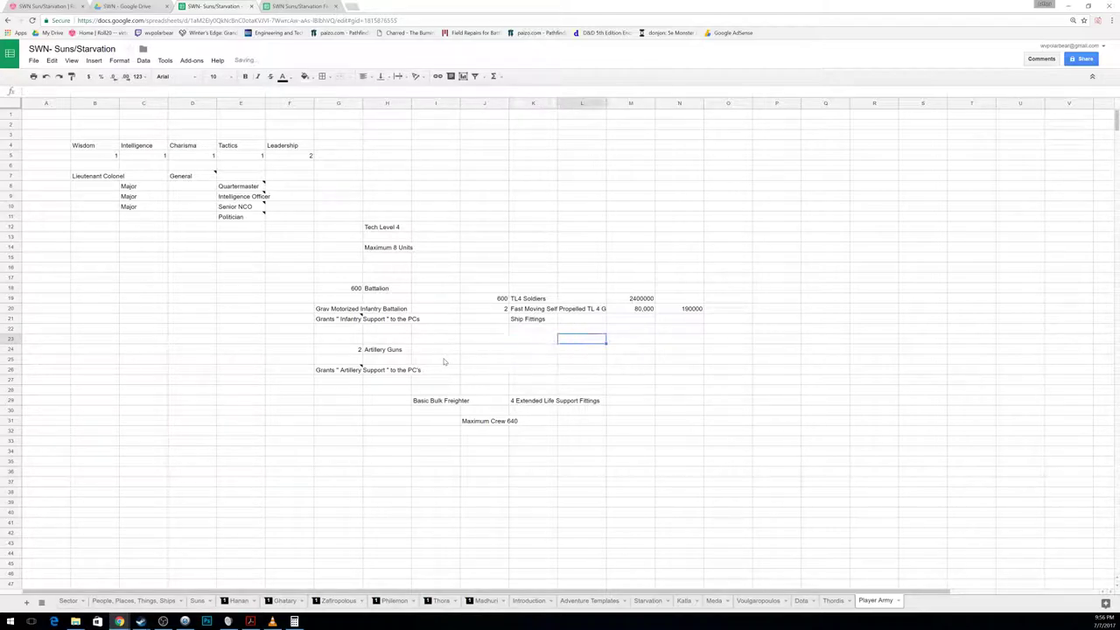
pyautogui.press('Right')
pyautogui.press('Up')
pyautogui.press('Up')
pyautogui.write('50')
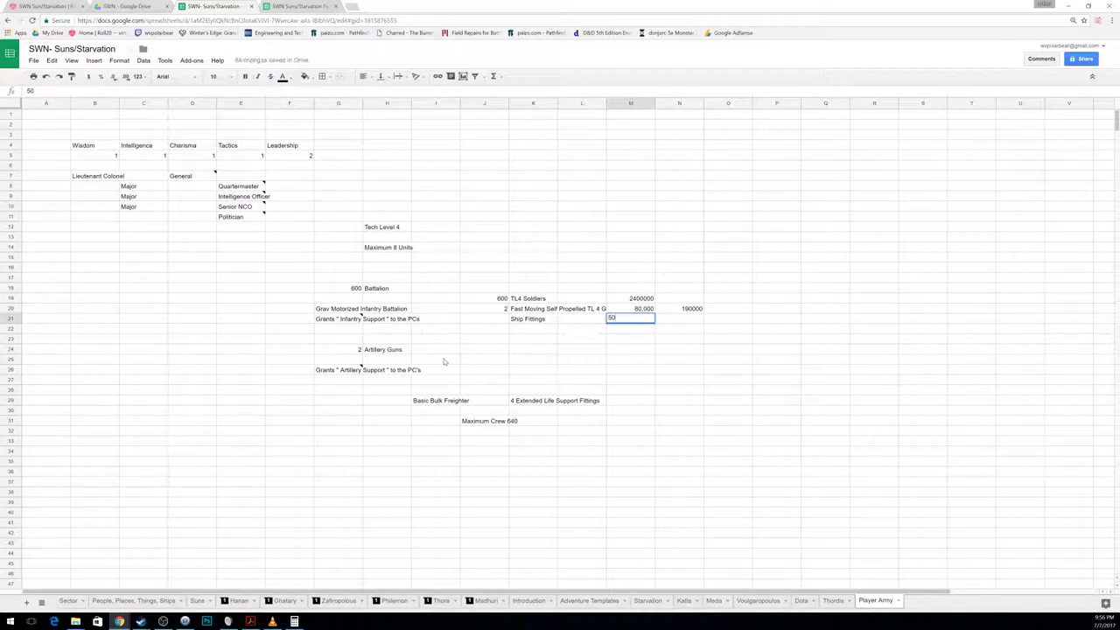
pyautogui.write('0000')
pyautogui.press('Return')
# Step: Enter Extended Stores X2 in cell K33 and 8 Weeks in K34, below the freighter's life support fittings
pyautogui.press('Return')
pyautogui.press('Down')
pyautogui.press('Down')
pyautogui.press('Down')
pyautogui.press('Down')
pyautogui.press('Down')
pyautogui.press('Left')
pyautogui.press('Down')
pyautogui.press('Down')
pyautogui.press('Down')
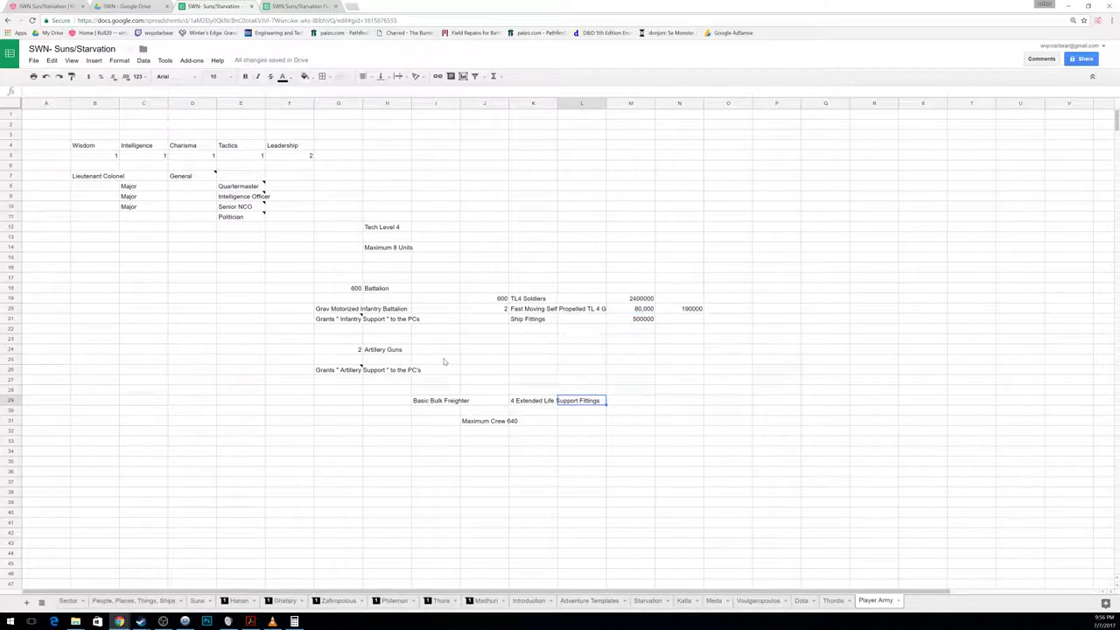
pyautogui.press('Left')
pyautogui.press('Down')
pyautogui.press('Down')
pyautogui.write('Ex')
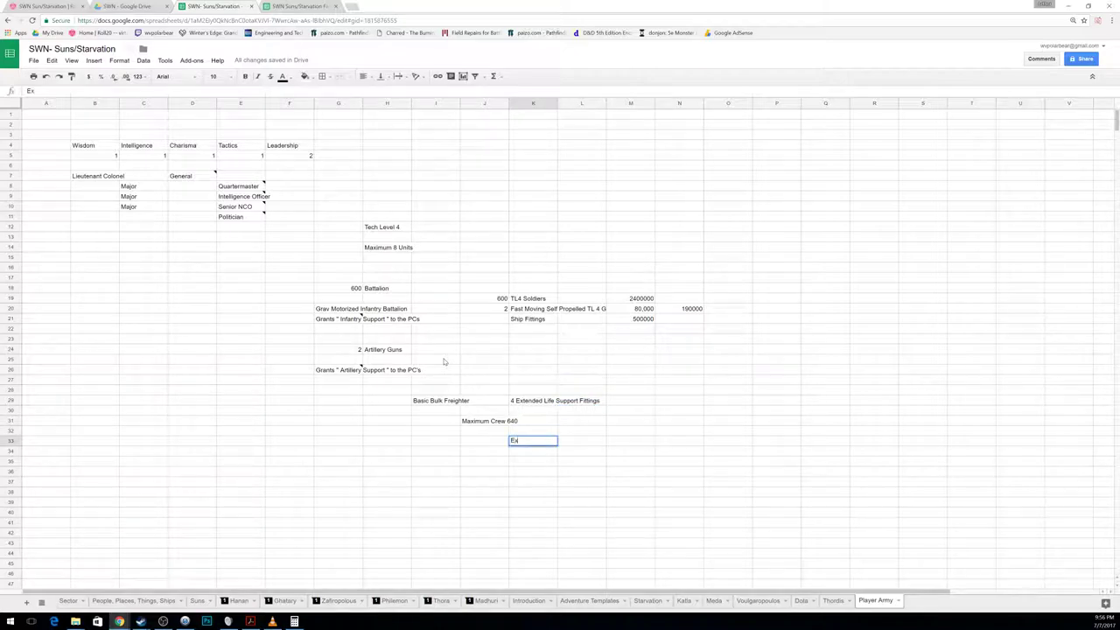
pyautogui.write('tended Stores X2')
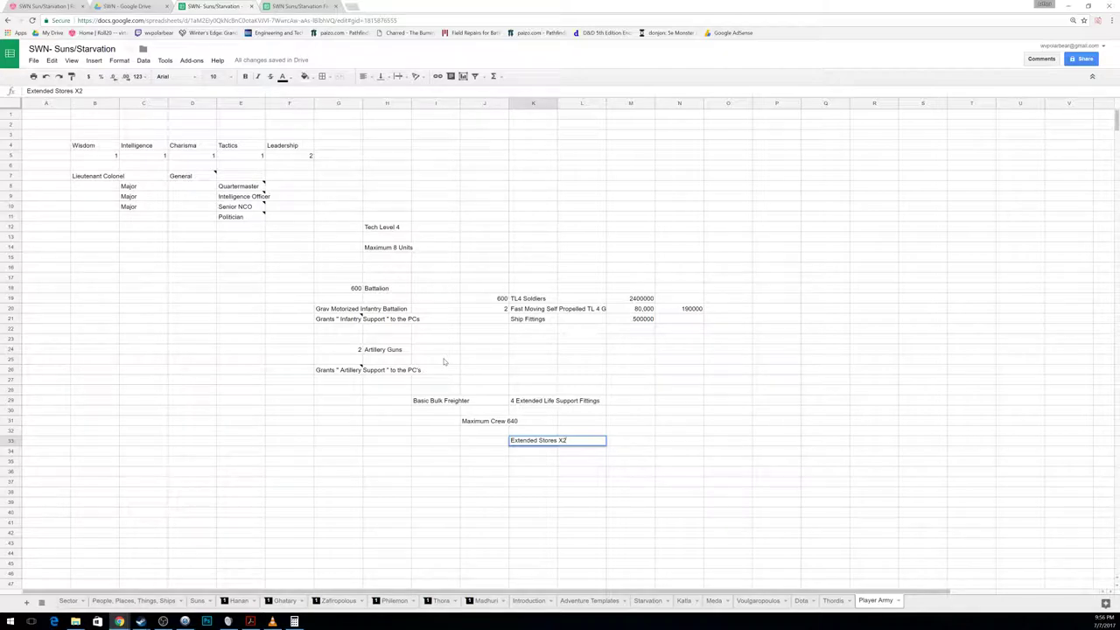
pyautogui.press('Return')
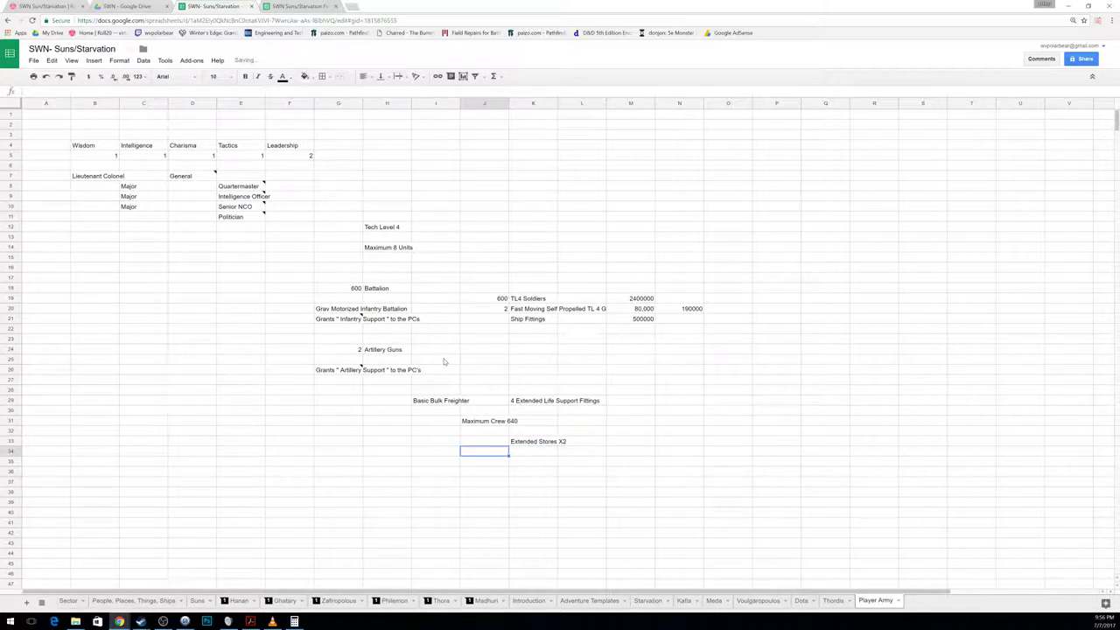
pyautogui.write('8 Weeks')
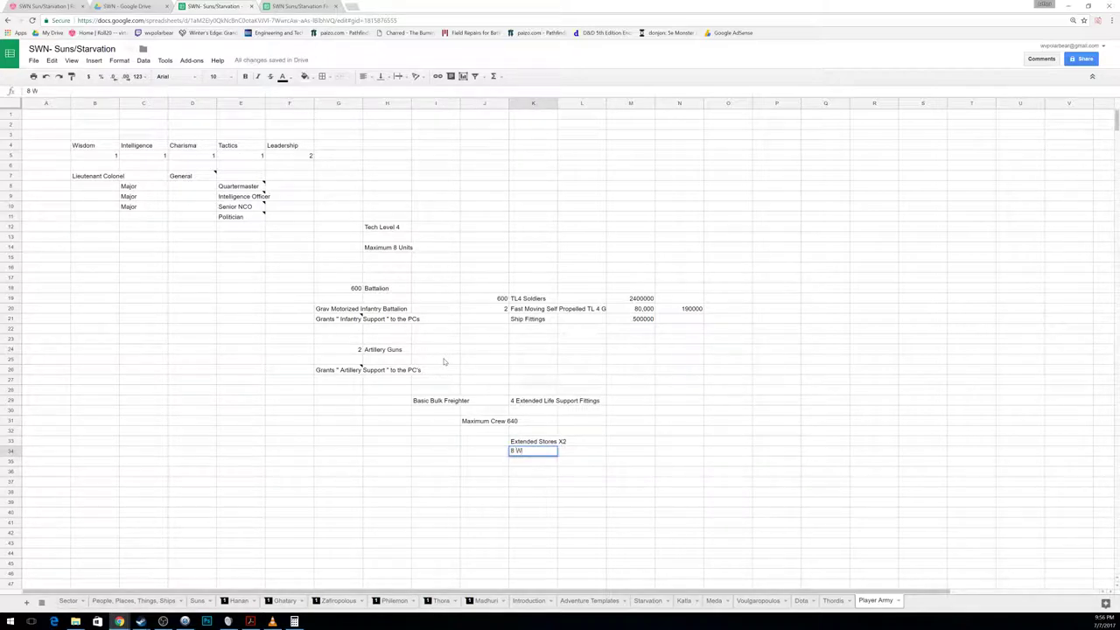
pyautogui.press('Return')
# Step: Enter 125000 in cell N21 of the Ship Fittings row
pyautogui.press('Right')
pyautogui.press('Right')
pyautogui.press('Up')
pyautogui.press('Up')
pyautogui.press('Up')
pyautogui.press('Up')
pyautogui.press('Up')
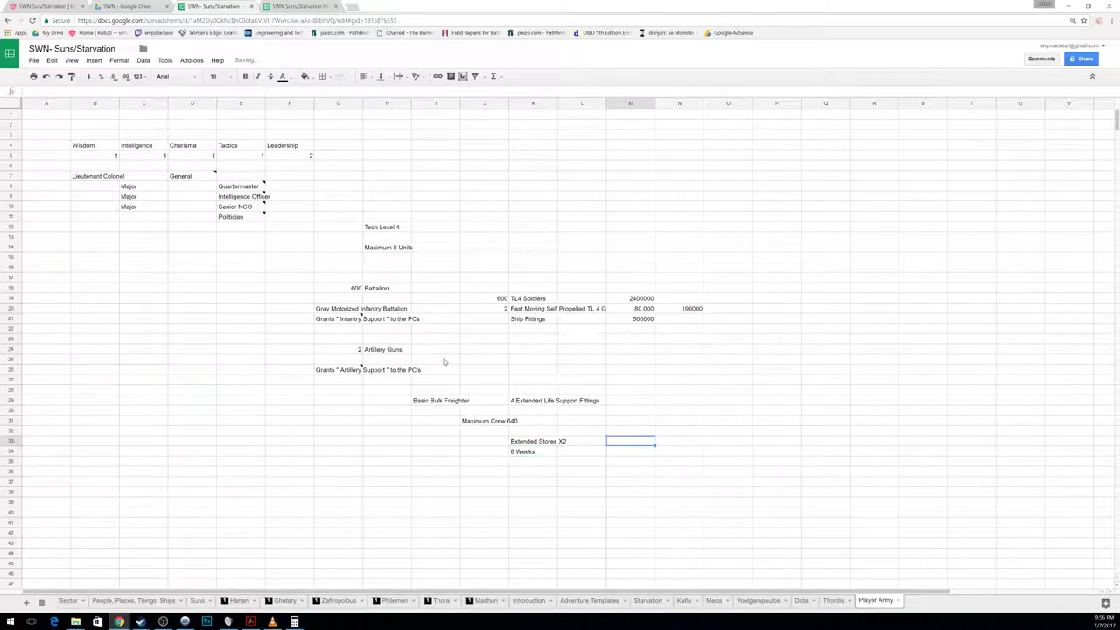
pyautogui.press('Right')
pyautogui.press('Up')
pyautogui.press('Up')
pyautogui.press('Up')
pyautogui.press('Up')
pyautogui.press('Up')
pyautogui.press('Up')
pyautogui.press('Up')
pyautogui.press('Up')
pyautogui.press('Up')
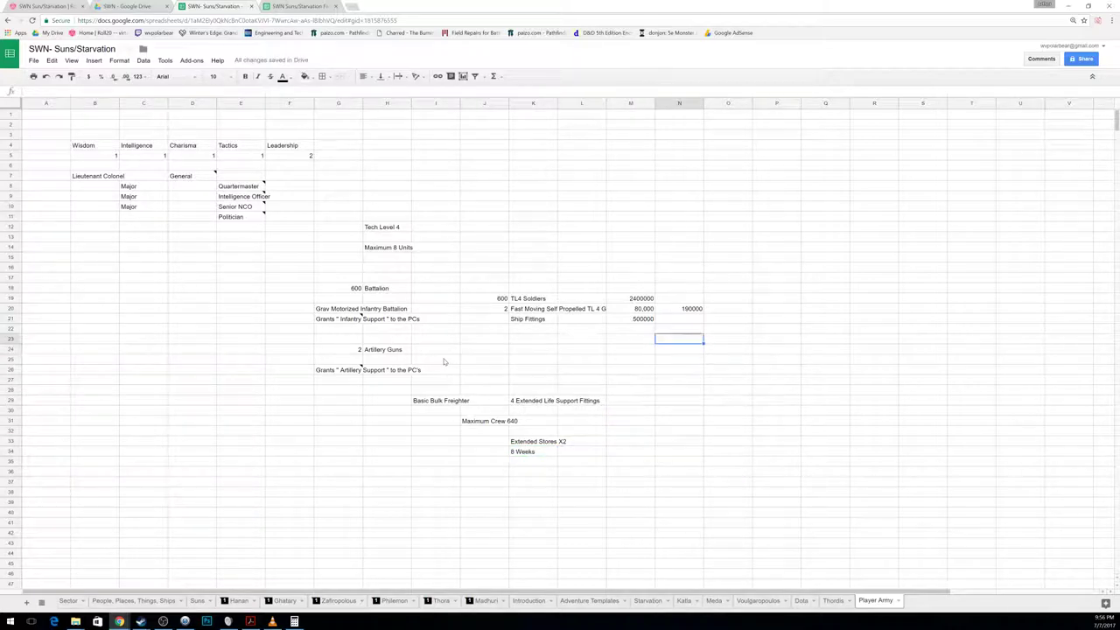
pyautogui.write('124')
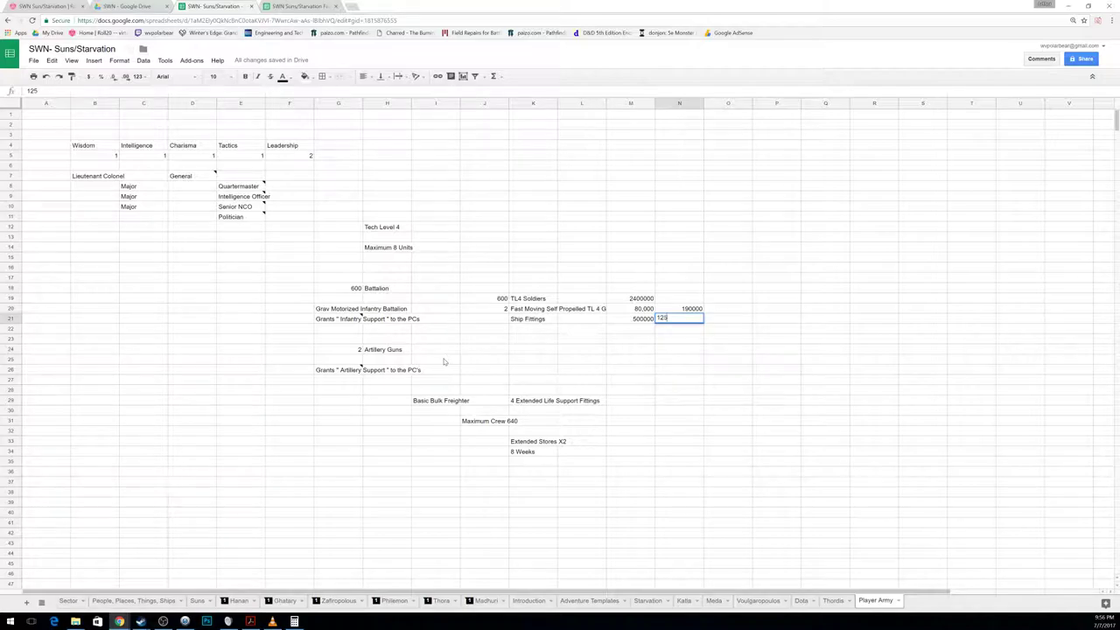
pyautogui.write('000')
pyautogui.press('Return')
# Step: Enter Assault Drop Pods in cell K35, below the 8 Weeks line of the freighter's fittings
pyautogui.press('Left')
pyautogui.press('Down')
pyautogui.press('Down')
pyautogui.press('Down')
pyautogui.press('Down')
pyautogui.press('Left')
pyautogui.press('Left')
pyautogui.press('Left')
pyautogui.press('Left')
pyautogui.press('Down')
pyautogui.press('Down')
pyautogui.press('Down')
pyautogui.press('Down')
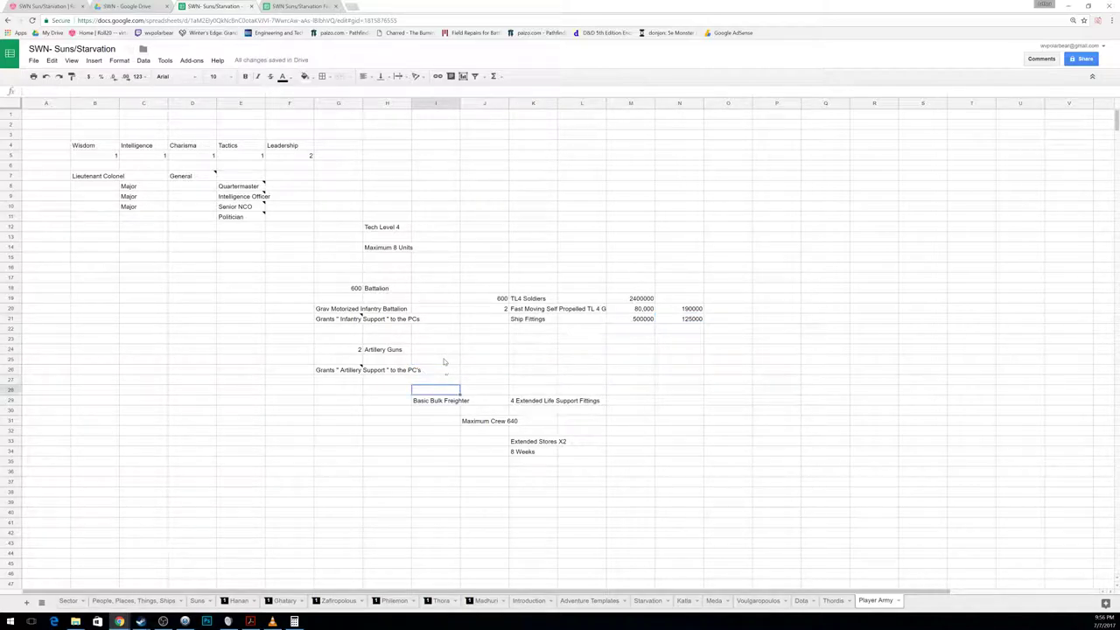
pyautogui.press('Right')
pyautogui.press('Right')
pyautogui.press('Down')
pyautogui.press('Down')
pyautogui.press('Down')
pyautogui.press('Down')
pyautogui.press('Down')
pyautogui.write('Assault Drop Pods')
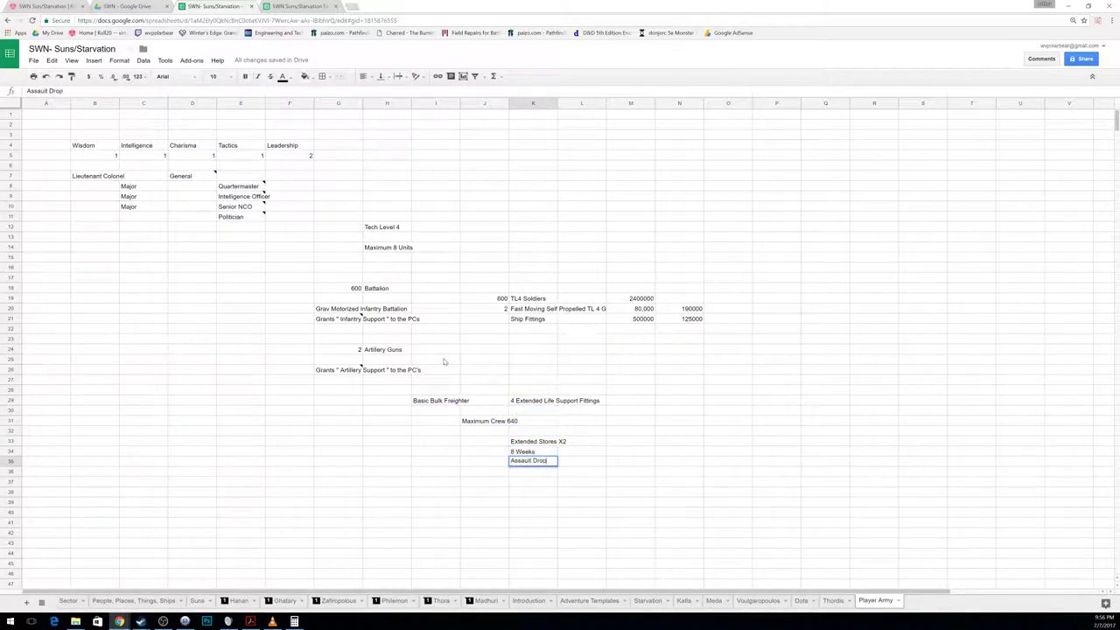
pyautogui.press('Return')
# Step: Enter 300000 in cell O21 of the Ship Fittings row
pyautogui.press('Right')
pyautogui.press('Up')
pyautogui.press('Up')
pyautogui.press('Up')
pyautogui.press('Up')
pyautogui.press('Right')
pyautogui.press('Up')
pyautogui.press('Up')
pyautogui.press('Up')
pyautogui.press('Right')
pyautogui.press('Up')
pyautogui.press('Up')
pyautogui.press('Up')
pyautogui.press('Up')
pyautogui.press('Up')
pyautogui.press('Up')
pyautogui.press('Up')
pyautogui.press('Up')
pyautogui.press('Right')
pyautogui.write('300000')
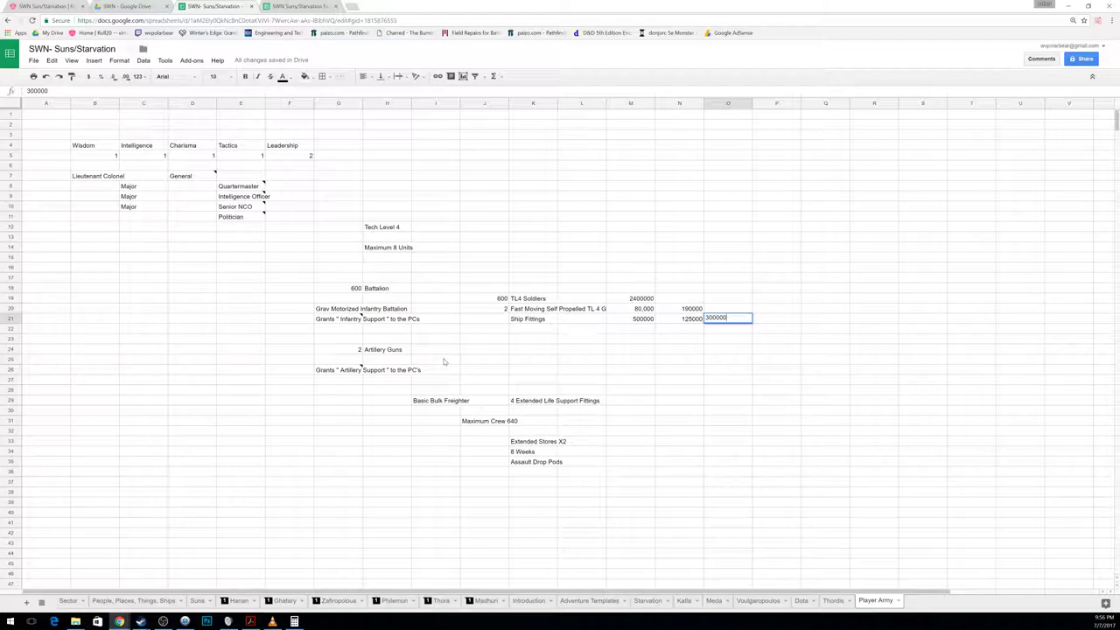
pyautogui.press('Return')
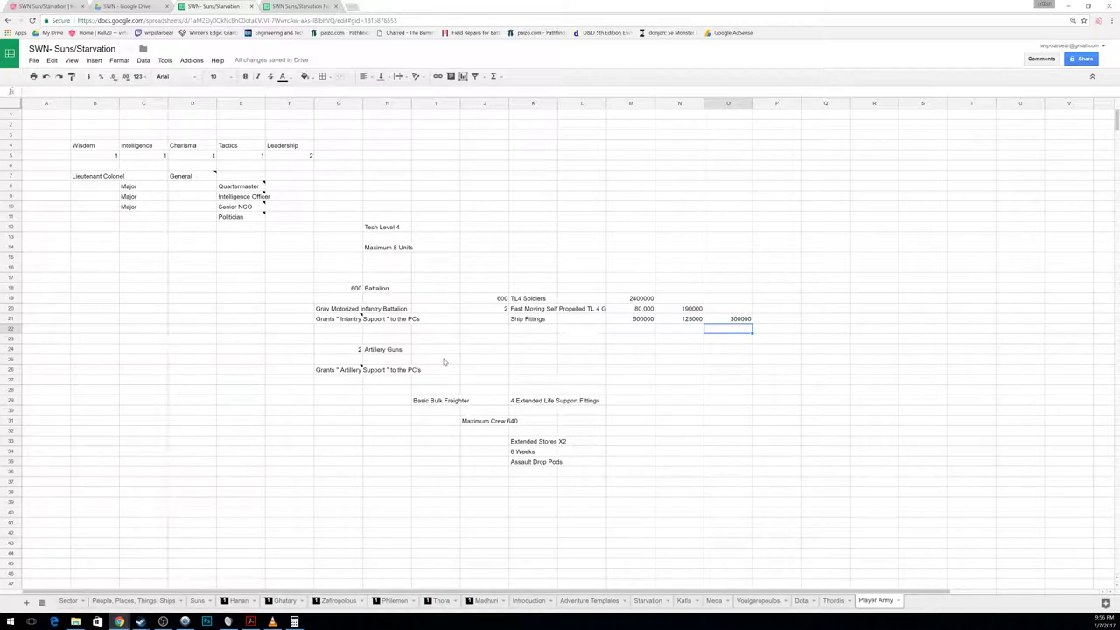
# Step: Enter Soma in cell H29, beside Basic Bulk Freighter, and italicise it
pyautogui.press('Left')
pyautogui.press('Left')
pyautogui.press('Down')
pyautogui.press('Down')
pyautogui.press('Down')
pyautogui.press('Down')
pyautogui.press('Down')
pyautogui.press('Down')
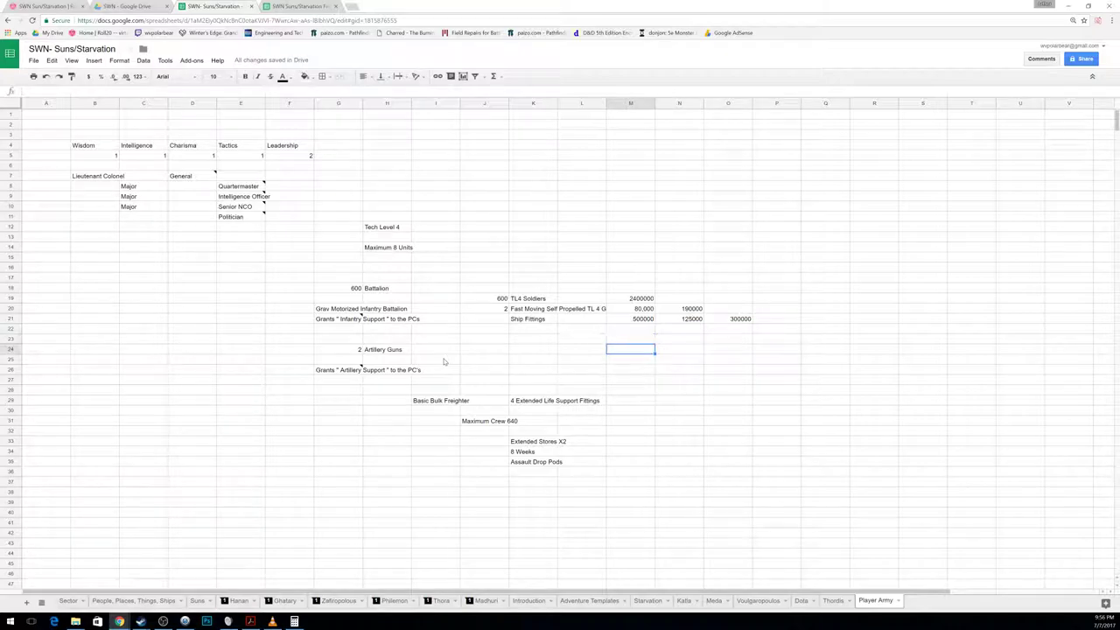
pyautogui.press('Down')
pyautogui.press('Down')
pyautogui.press('Down')
pyautogui.press('Down')
pyautogui.press('Down')
pyautogui.press('Down')
pyautogui.press('Down')
pyautogui.press('Down')
pyautogui.press('Down')
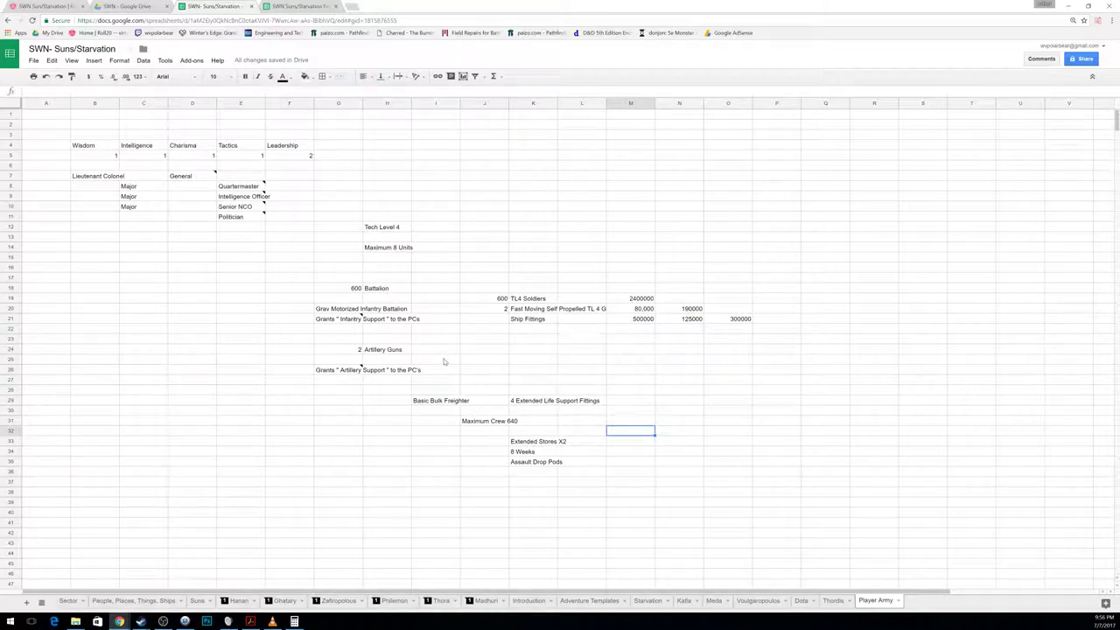
pyautogui.press('Left')
pyautogui.press('Left')
pyautogui.press('Left')
pyautogui.press('Up')
pyautogui.press('Right')
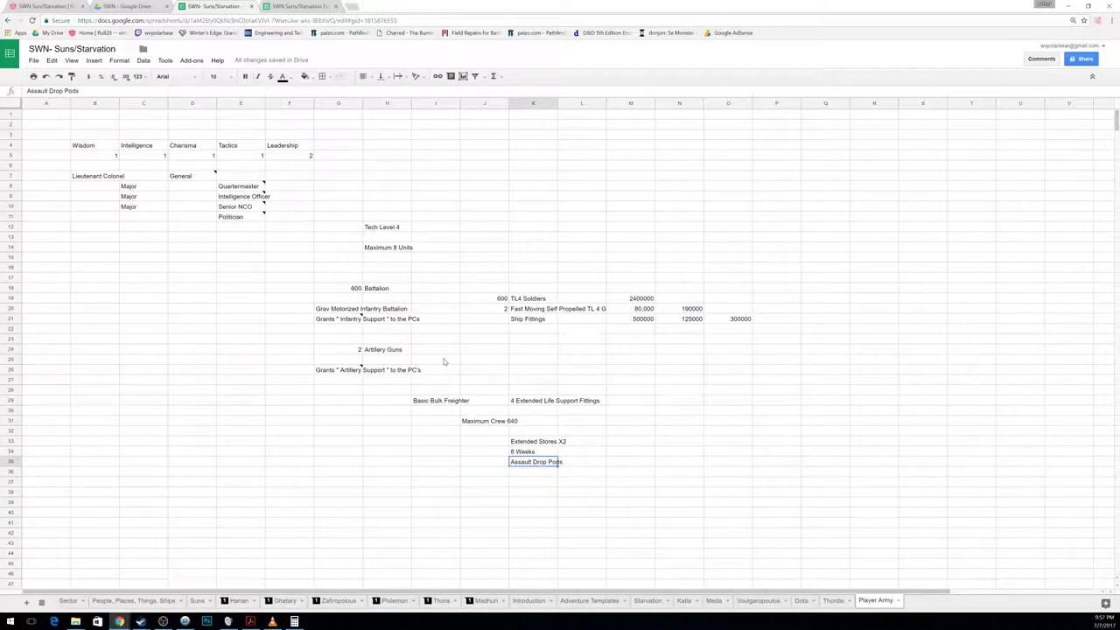
pyautogui.press('Up')
pyautogui.press('Up')
pyautogui.press('Up')
pyautogui.press('Up')
pyautogui.press('Up')
pyautogui.press('Left')
pyautogui.press('Left')
pyautogui.press('Up')
pyautogui.press('Up')
pyautogui.press('Left')
pyautogui.write('Soma')
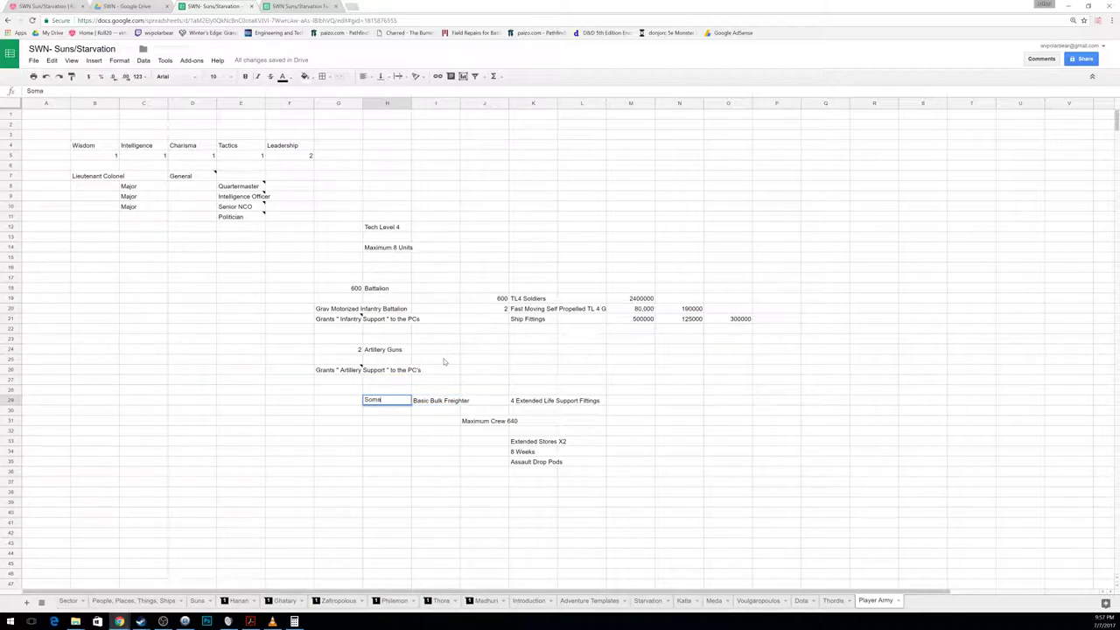
pyautogui.press('Return')
pyautogui.press('Up')
pyautogui.hotkey('ctrl', 'i')
pyautogui.press('Down')
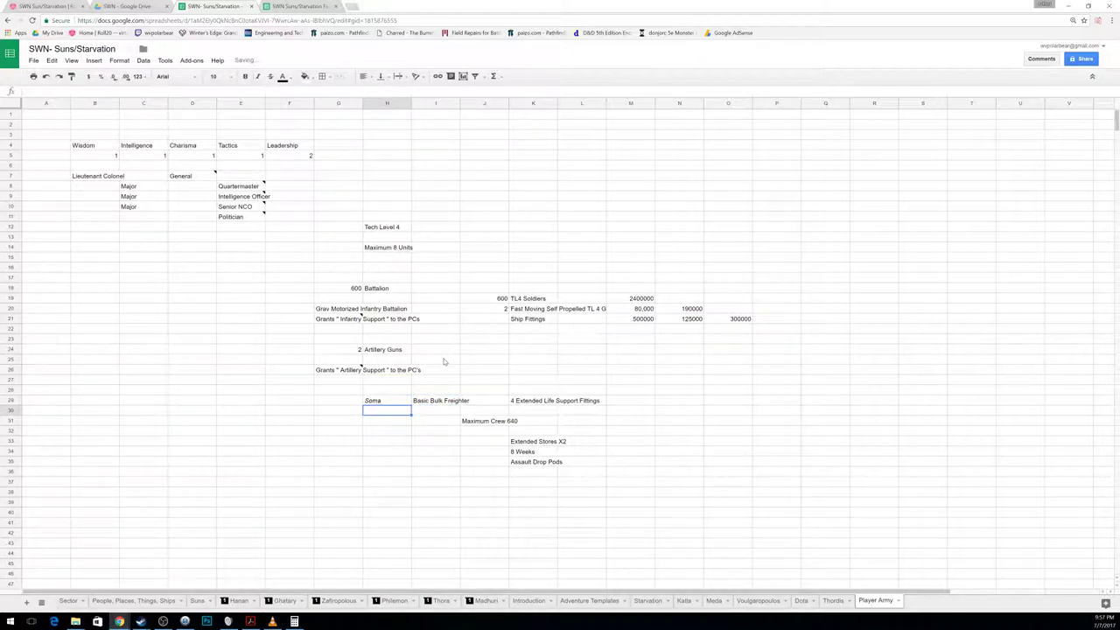
# Step: Enter 1000 Tons Cargo Space in cell J36, below the freighter's fittings list
pyautogui.press('Down')
pyautogui.press('Down')
pyautogui.press('Right')
pyautogui.press('Down')
pyautogui.press('Down')
pyautogui.press('Down')
pyautogui.press('Down')
pyautogui.press('Right')
pyautogui.write('1')
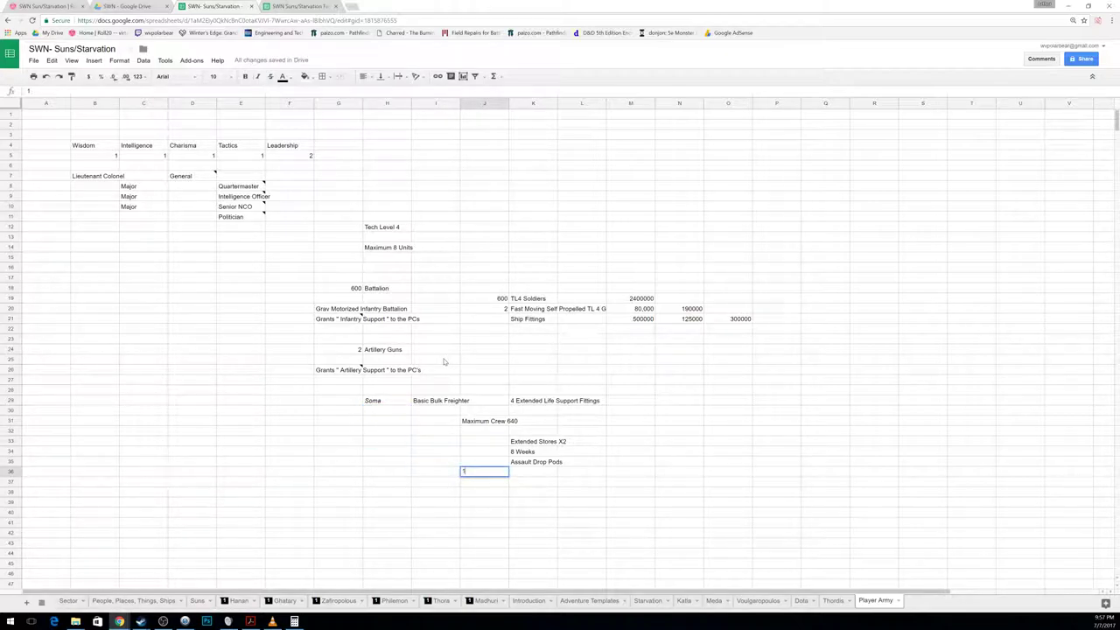
pyautogui.write('000 Tons Cargo Space')
pyautogui.press('Return')
# Step: Add a Soma row below Ship Fittings, with Soma in cell K22 and 5.925 Million in M22
pyautogui.press('Right')
pyautogui.press('Right')
pyautogui.press('Right')
pyautogui.press('Right')
pyautogui.press('Up')
pyautogui.press('Up')
pyautogui.press('Up')
pyautogui.press('Up')
pyautogui.press('Up')
pyautogui.press('Up')
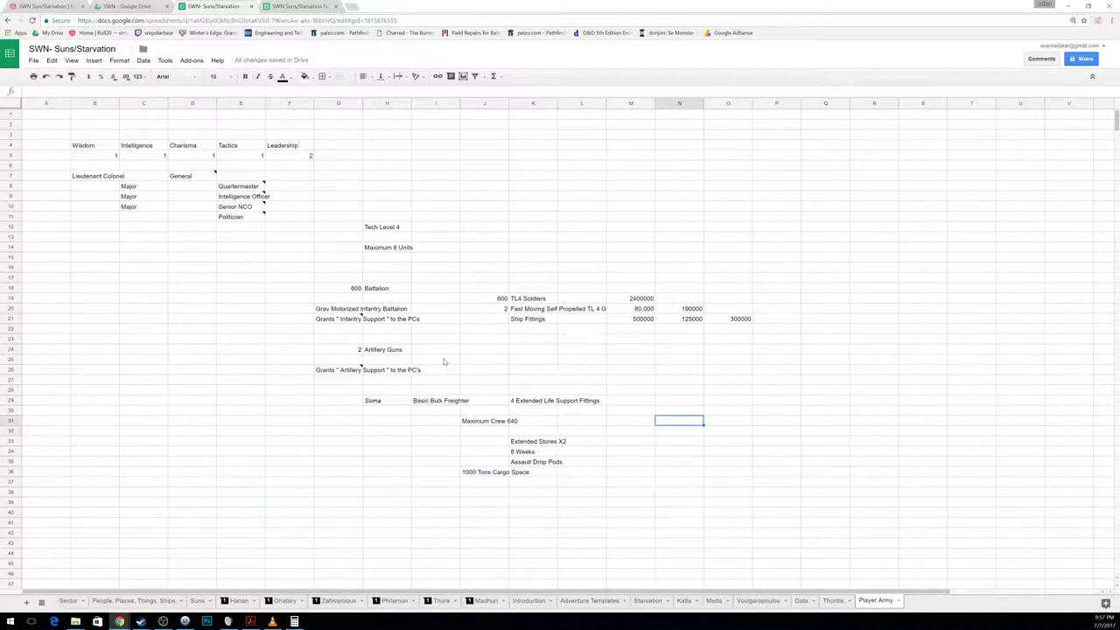
pyautogui.press('Left')
pyautogui.press('Up')
pyautogui.press('Up')
pyautogui.press('Up')
pyautogui.press('Up')
pyautogui.press('Up')
pyautogui.press('Left')
pyautogui.press('Up')
pyautogui.press('Up')
pyautogui.press('Left')
pyautogui.press('Up')
pyautogui.press('Up')
pyautogui.write('Soma')
pyautogui.press('Right')
pyautogui.press('Right')
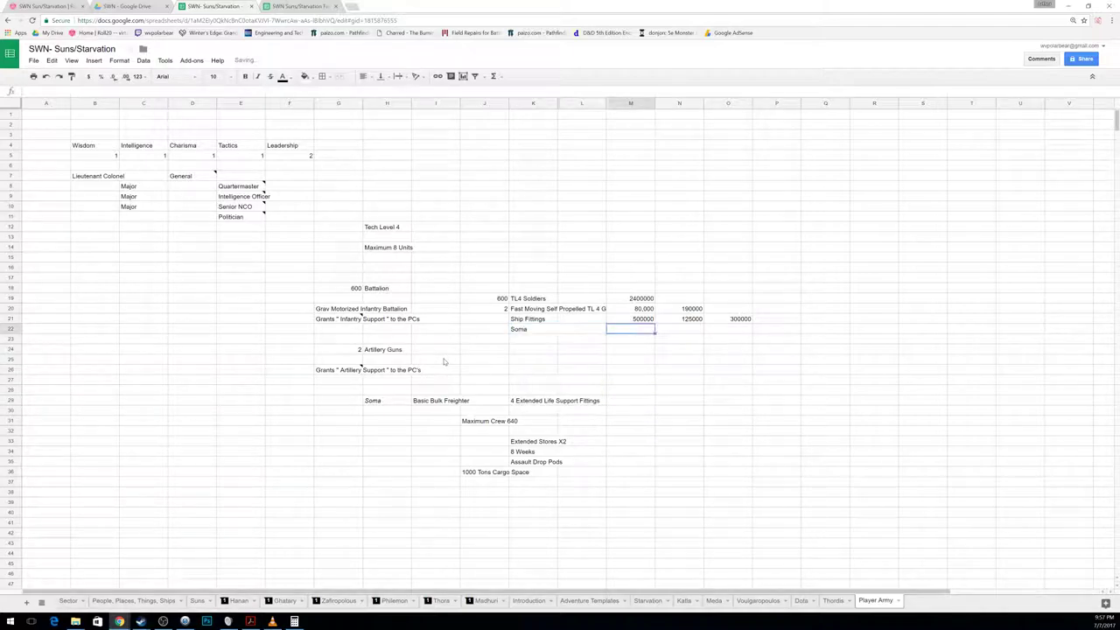
pyautogui.write('5.925')
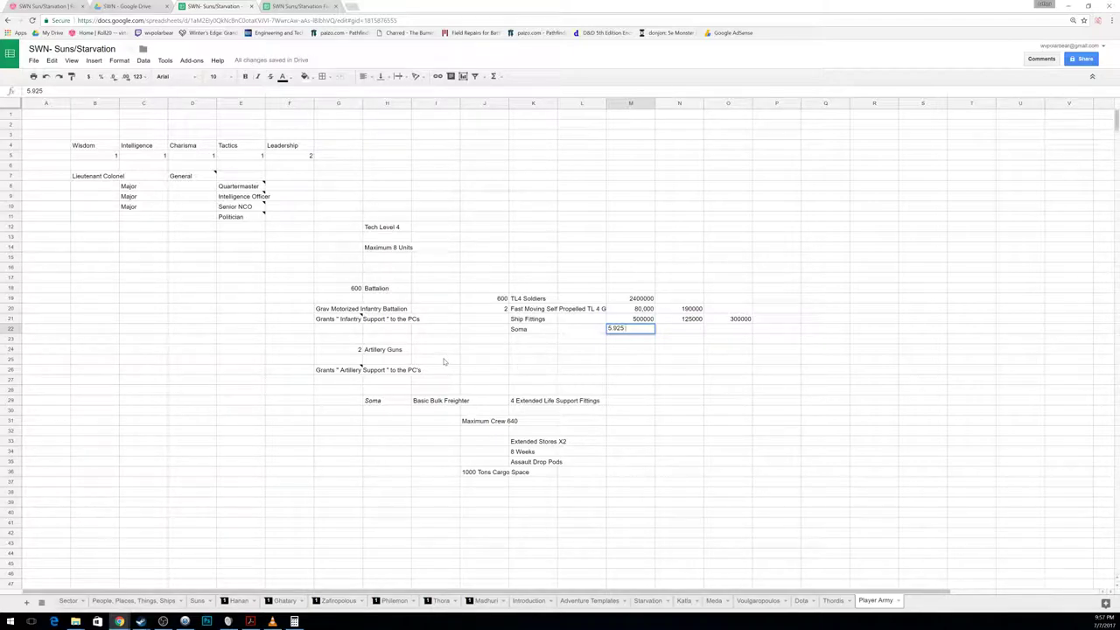
pyautogui.write(' Million')
pyautogui.press('Return')
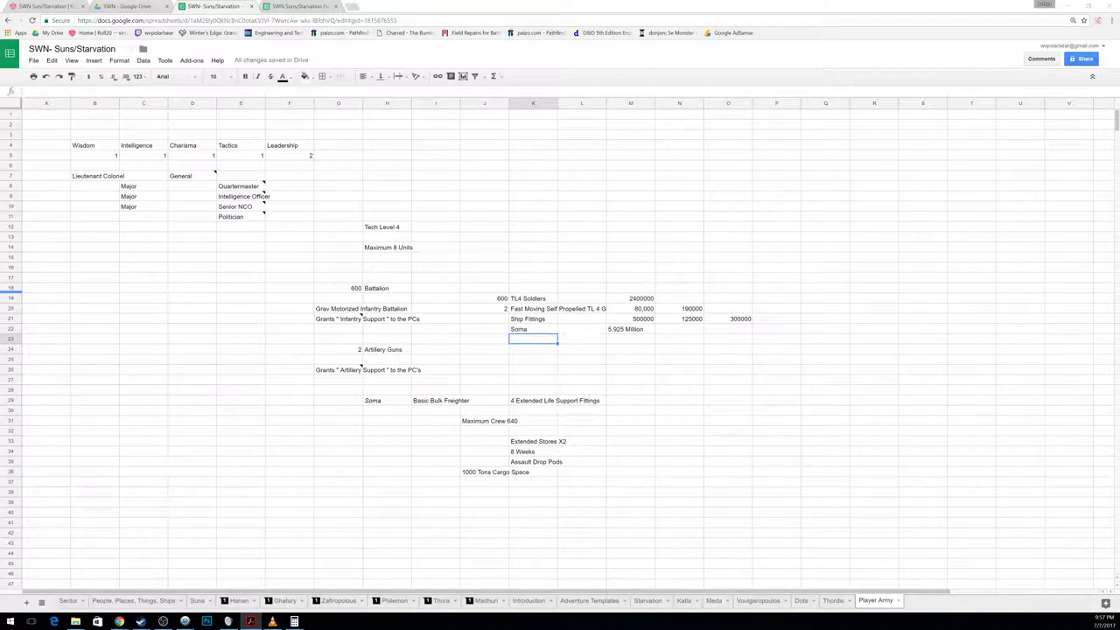
# Step: Enter 10000000 in cell M23, below the Soma cost
pyautogui.click(612, 339)
pyautogui.write('10000000')
pyautogui.press('Return')
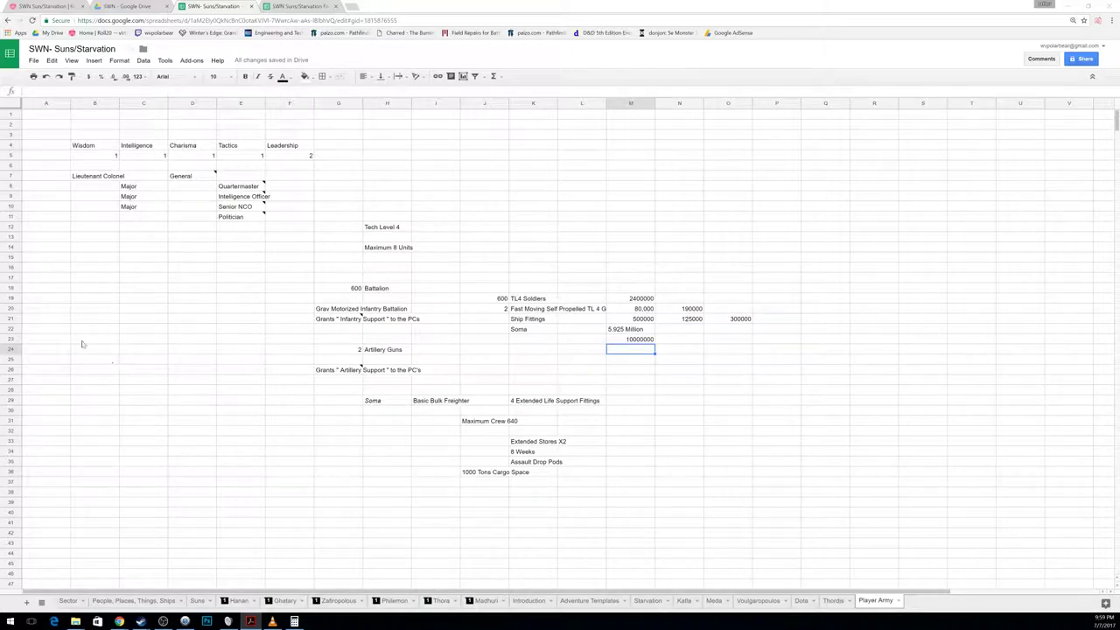
# Step: Enter the heading TL 4 Battalion in cell A24
pyautogui.click(11, 318)
pyautogui.click(27, 320)
pyautogui.click(44, 350)
pyautogui.write('T')
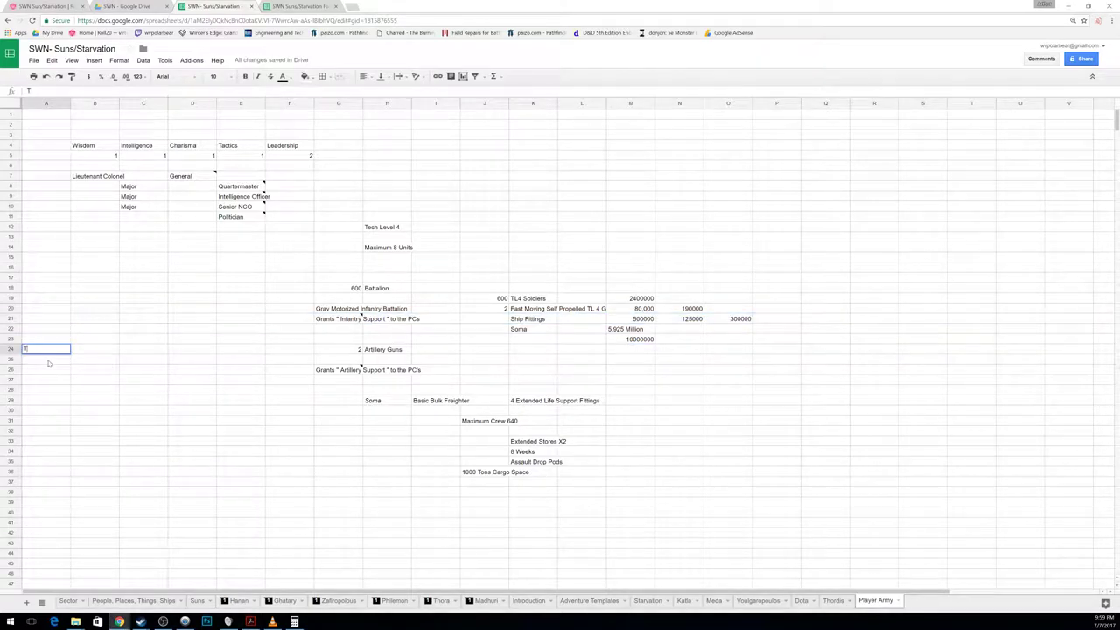
pyautogui.write('L 4 Battalion')
pyautogui.press('Return')
# Step: Enter Strength in cell A25 and its base value 0 in B25
pyautogui.press('Right')
pyautogui.press('Right')
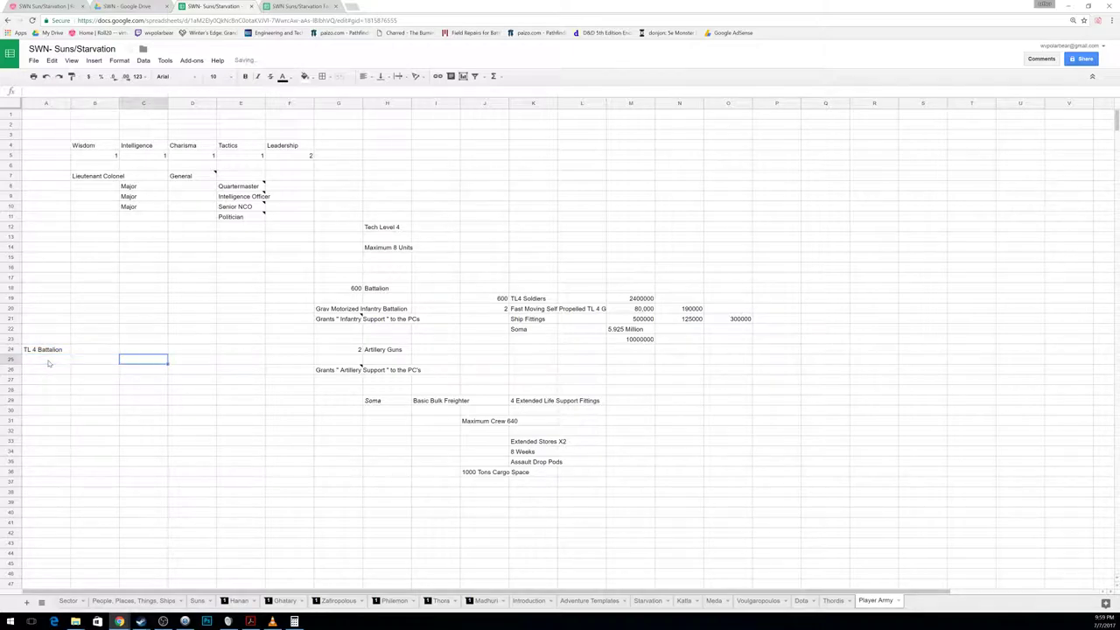
pyautogui.press('Left')
pyautogui.press('Left')
pyautogui.write('Strength')
pyautogui.press('Tab')
pyautogui.write('0')
pyautogui.press('Return')
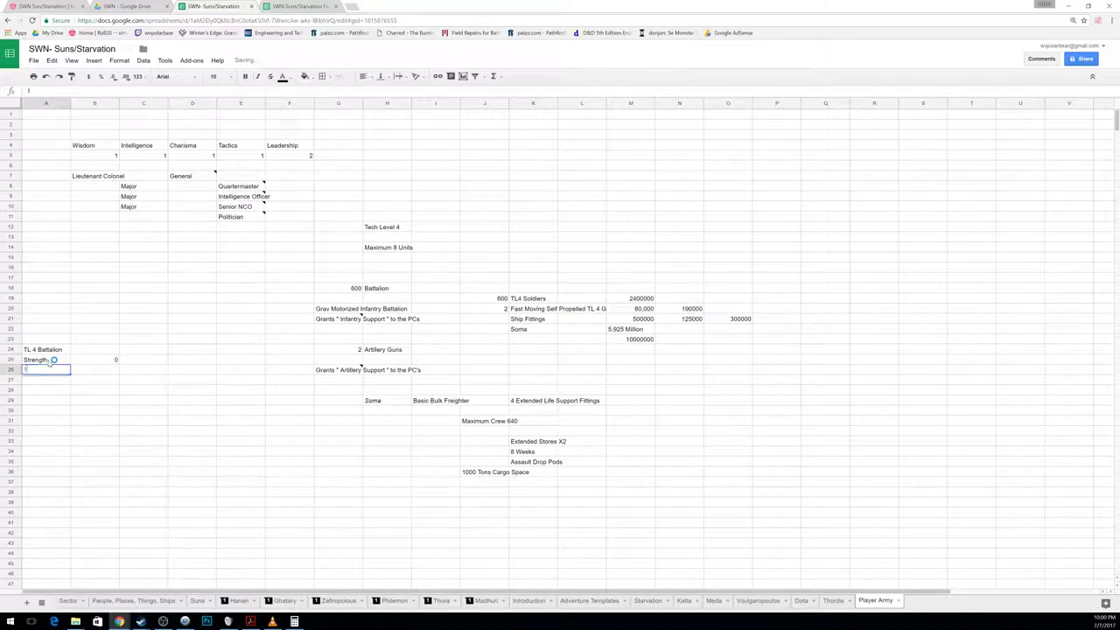
# Step: List the strength modifiers 1 for Organic Asset: Artillery in B26:C26 and 1 for Elite Units in B27:C27
pyautogui.press('Tab')
pyautogui.write('1')
pyautogui.press('Tab')
pyautogui.write('O')
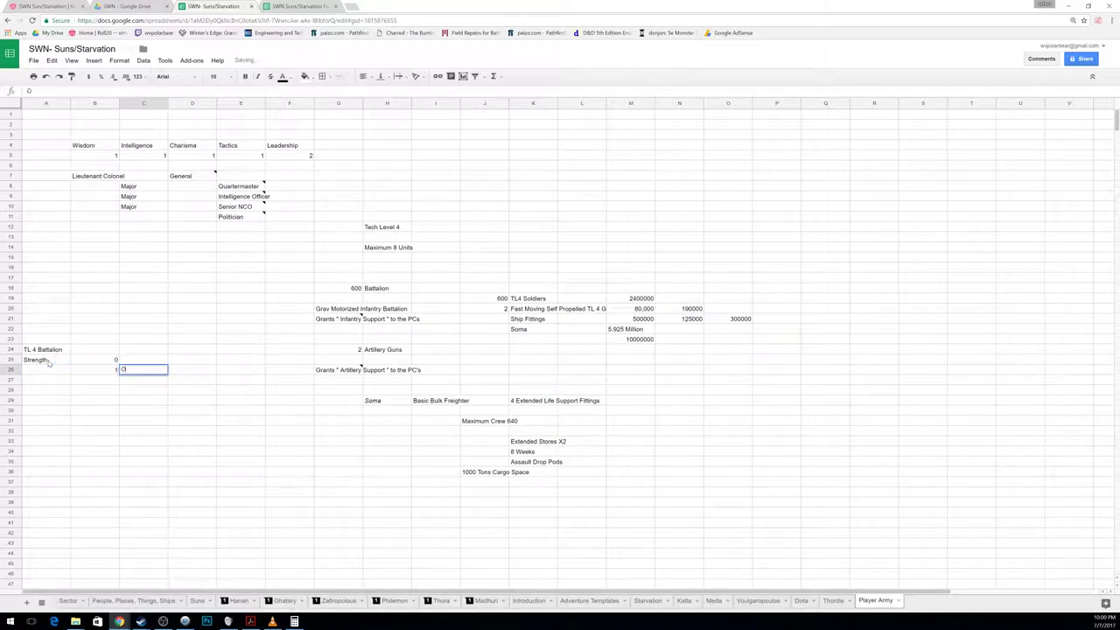
pyautogui.write('rganic Asset: Artillery')
pyautogui.press('Return')
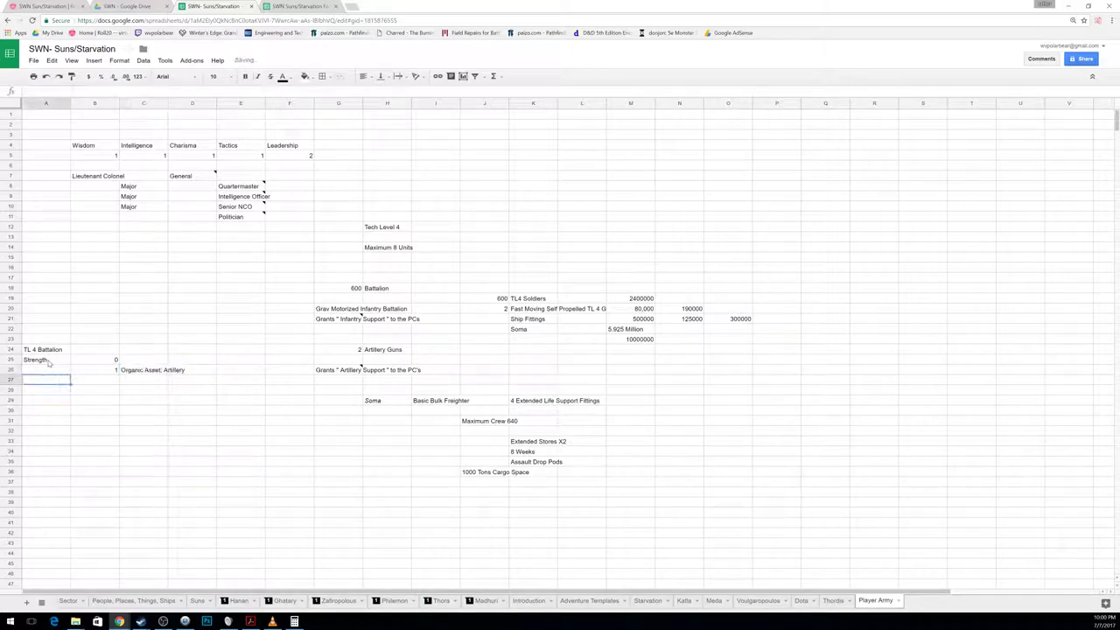
pyautogui.write('Elite Units')
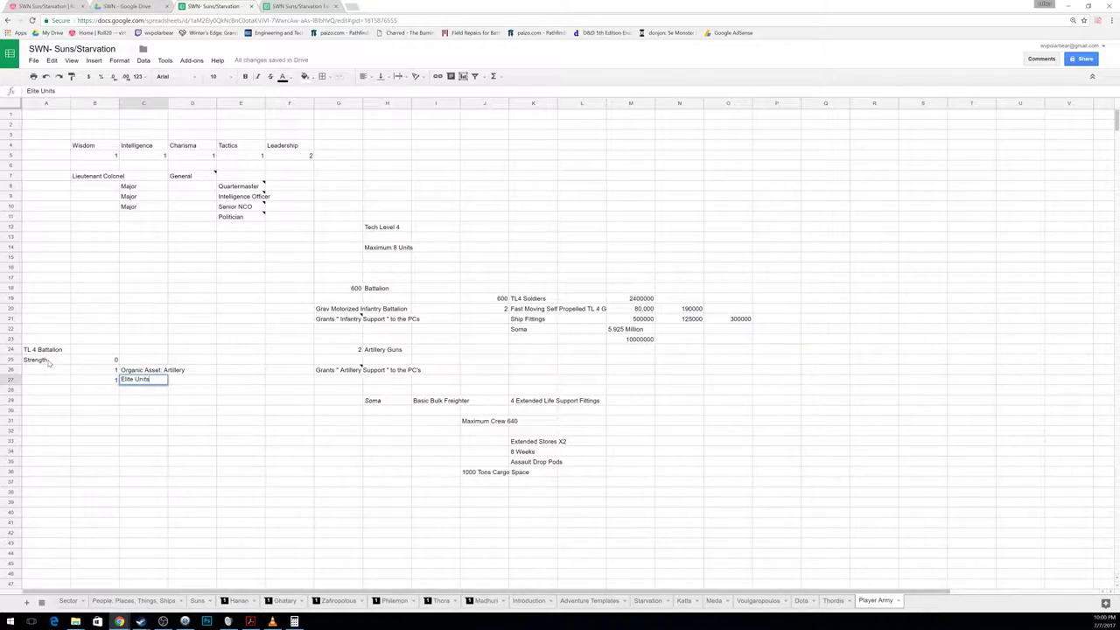
pyautogui.press('Return')
# Step: Enter 7 in B28 with Leftover Leader in C28, and the strength total 9 in B30
pyautogui.press('Right')
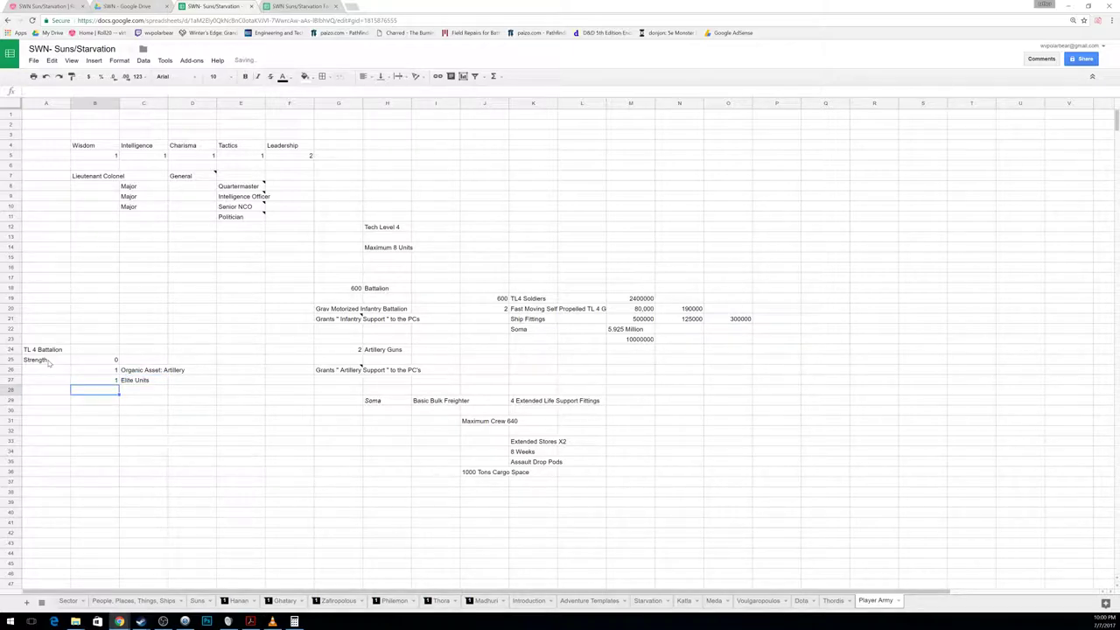
pyautogui.write('7')
pyautogui.press('Tab')
pyautogui.write('Leftovi')
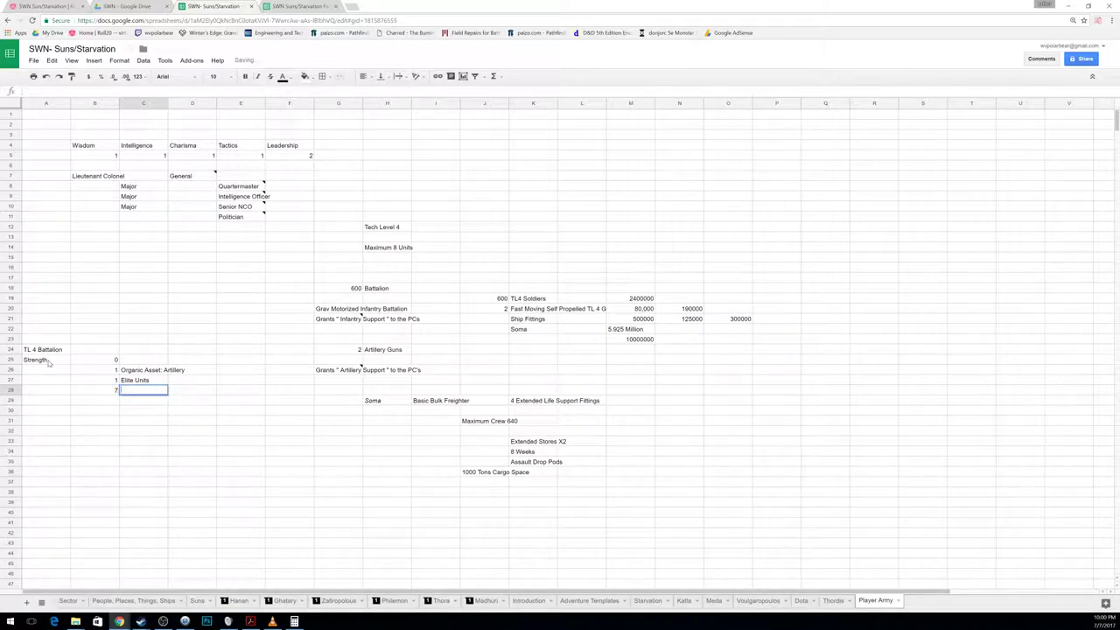
pyautogui.write('r Leader')
pyautogui.press('Return')
pyautogui.press('Down')
pyautogui.press('Right')
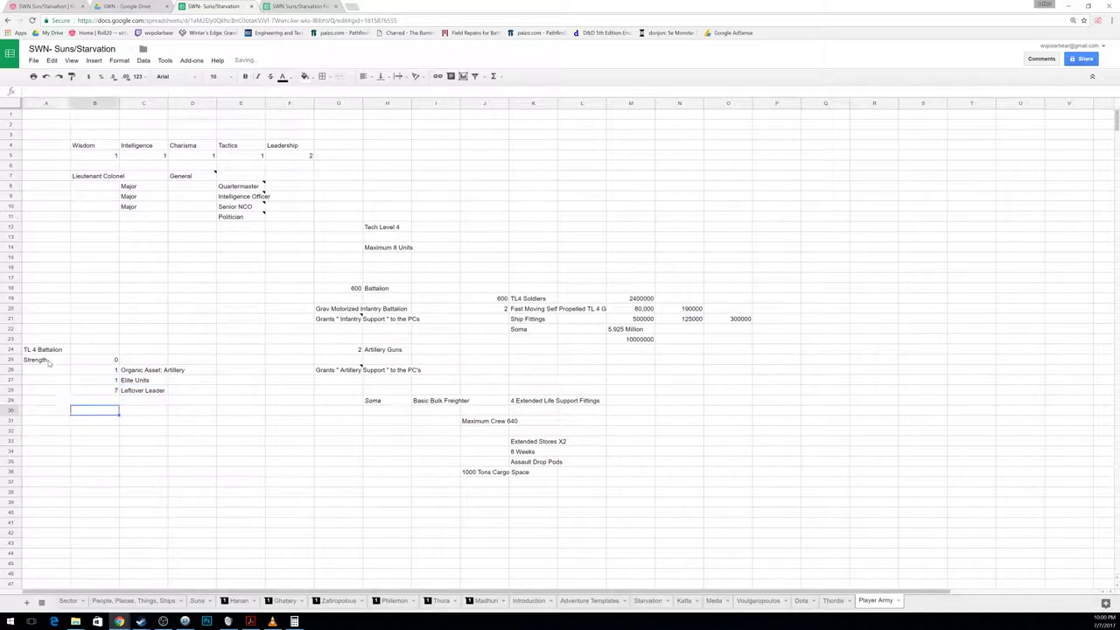
pyautogui.write('9')
pyautogui.press('Return')
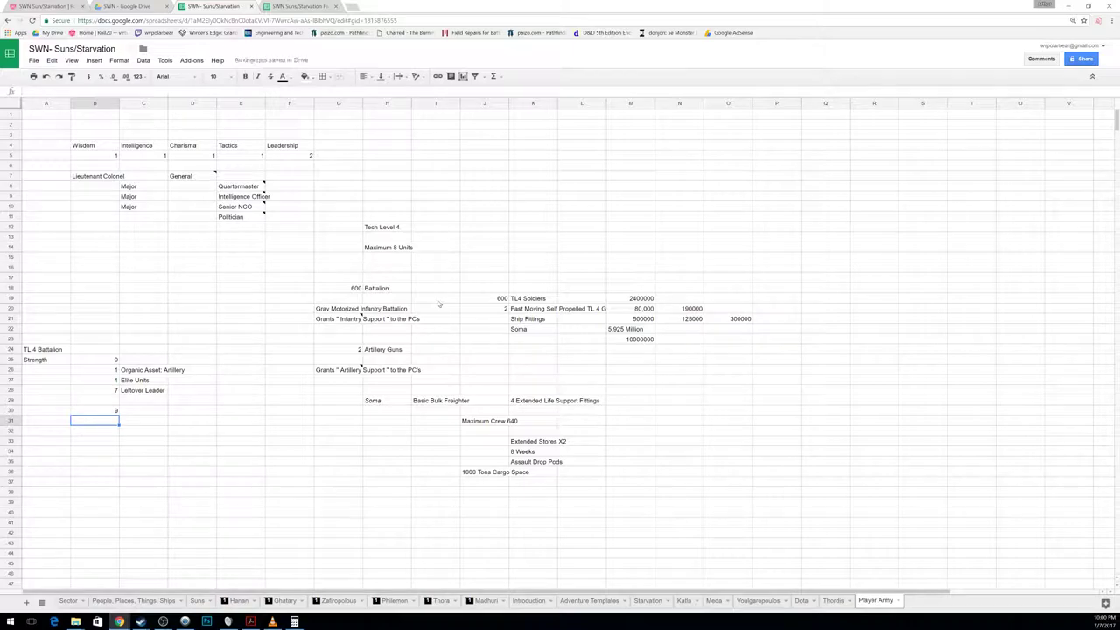
# Step: Enter 18,595,000 in cell C33 and 408,000 in cell C35
pyautogui.click(164, 441)
pyautogui.write('18')
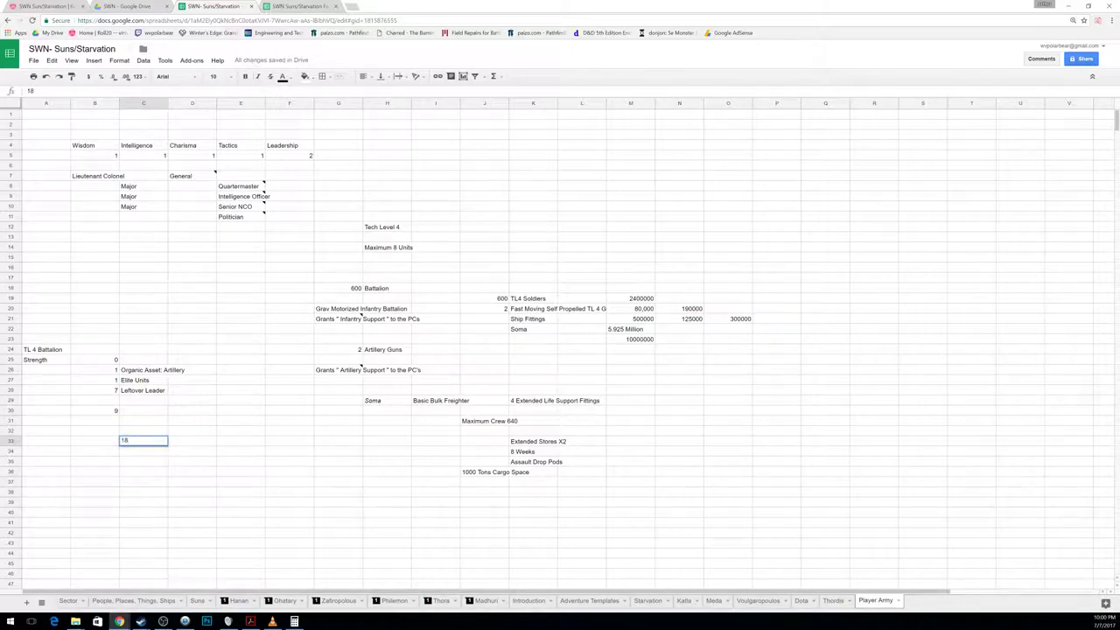
pyautogui.write(',595,00000')
pyautogui.press('Return')
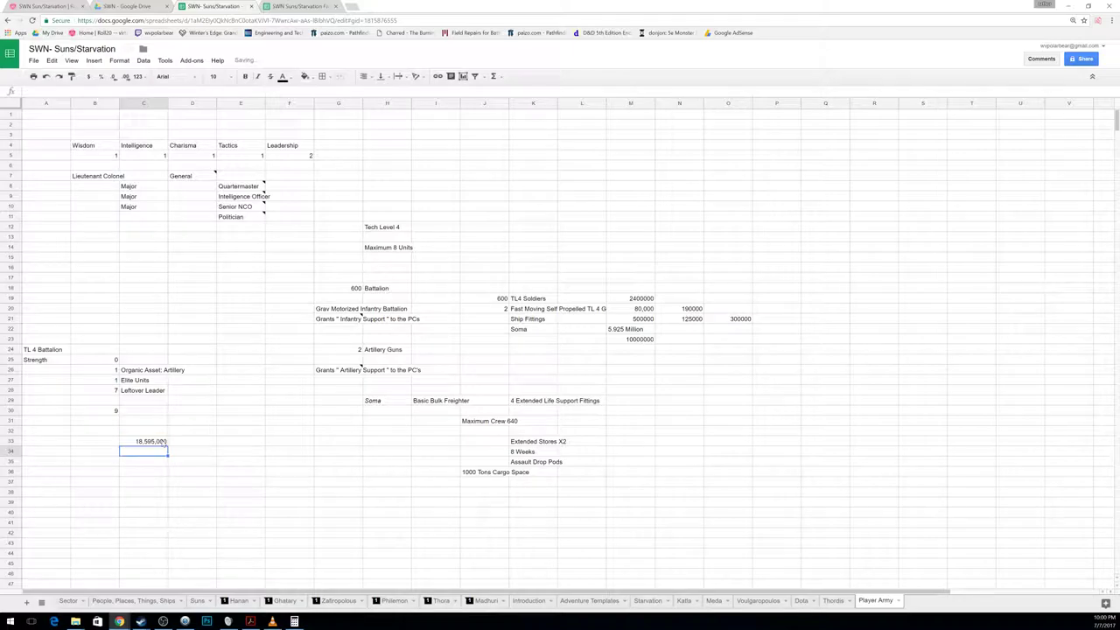
pyautogui.press('Down')
pyautogui.write('408')
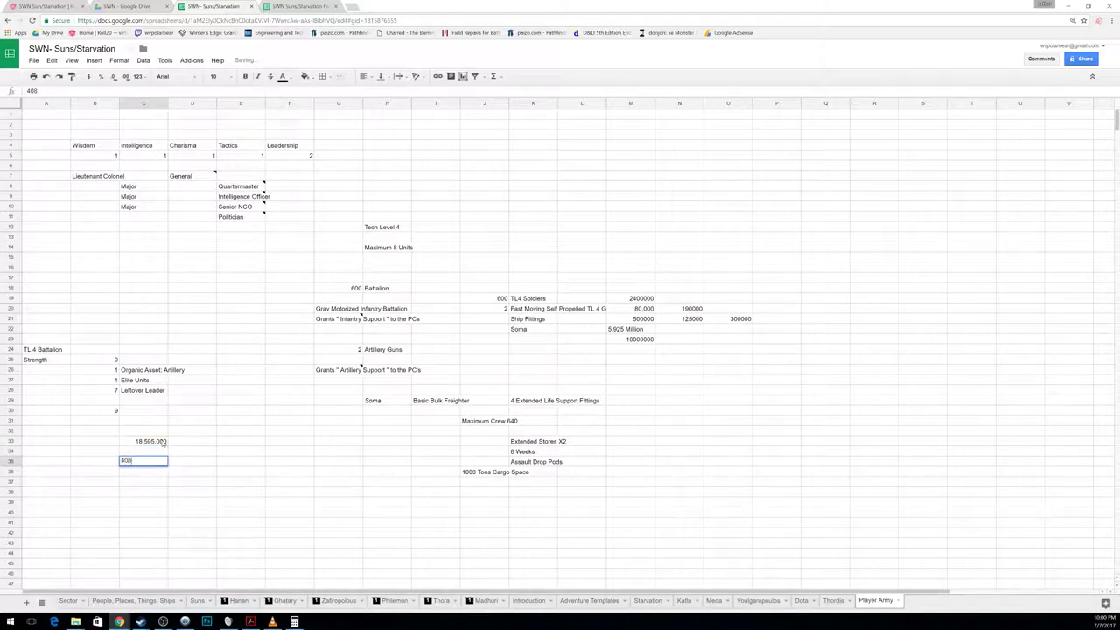
pyautogui.write(',000')
pyautogui.press('Return')
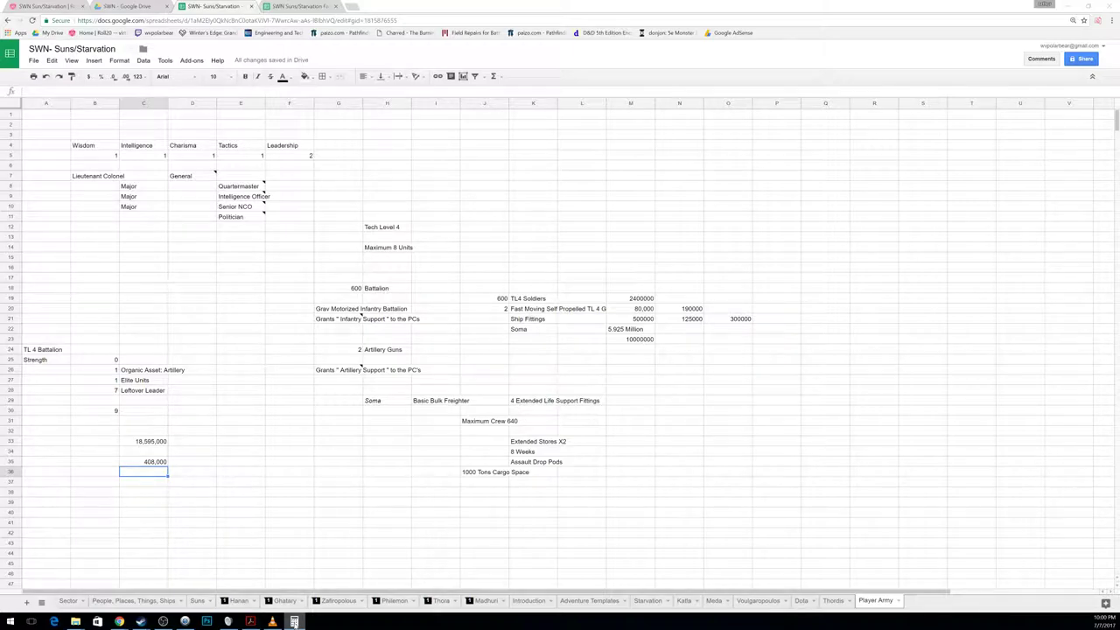
# Step: Enter 160000 in cell D35, beside the 408,000 figure
pyautogui.click(295, 621)
pyautogui.click(200, 463)
pyautogui.write('160000')
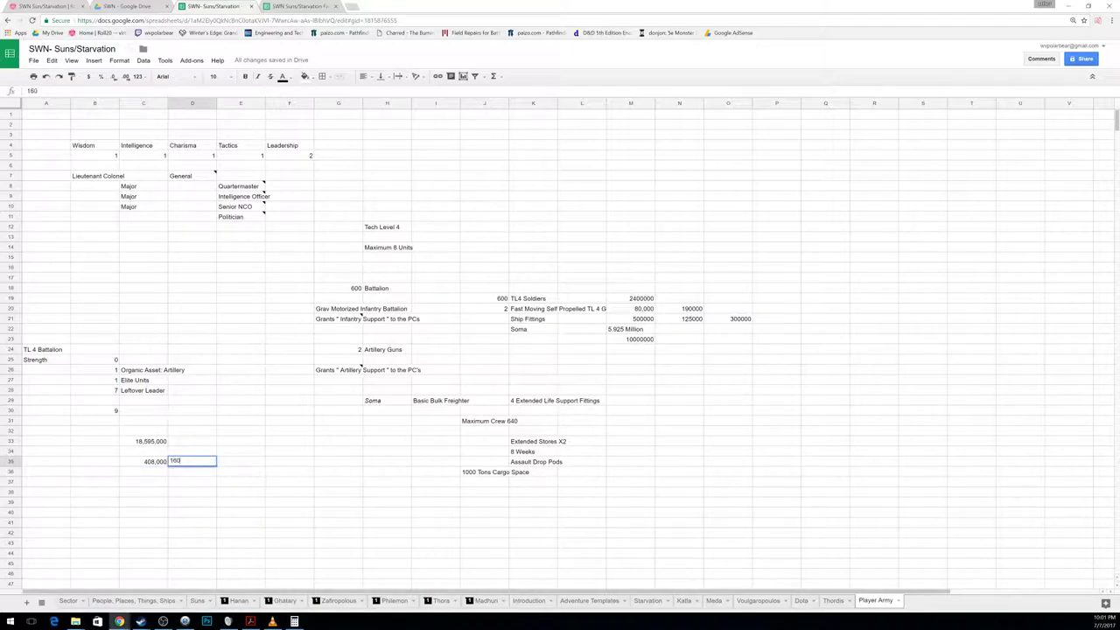
pyautogui.press('Return')
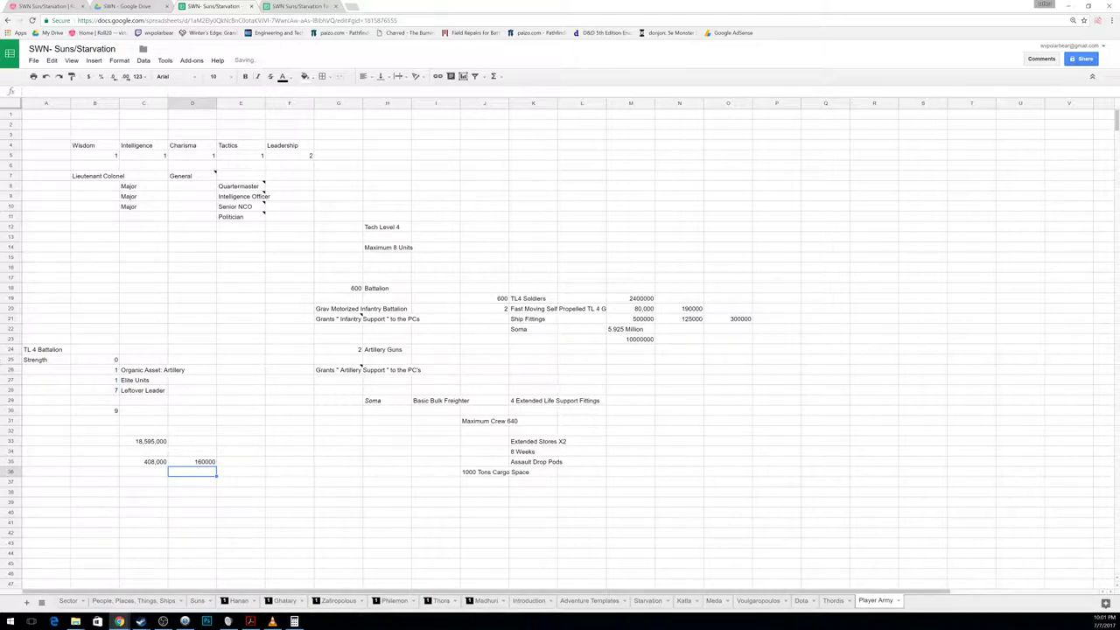
# Step: Continue row 35 with 8000 in cell E35 and 240000 in F35
pyautogui.click(236, 464)
pyautogui.write('8000')
pyautogui.press('Return')
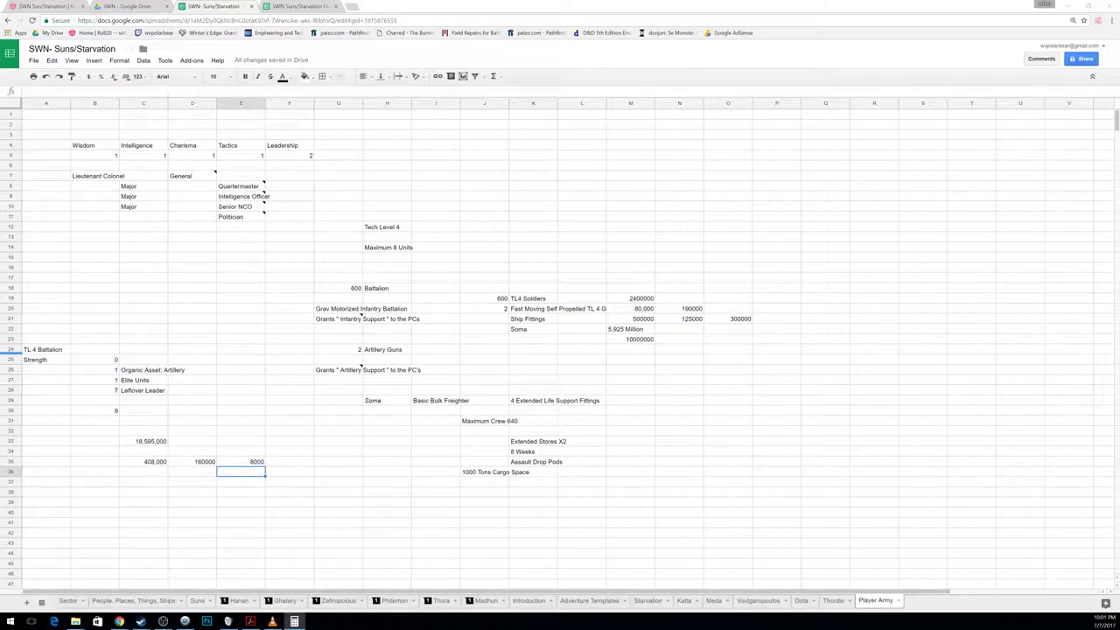
pyautogui.click(282, 464)
pyautogui.write('240000')
pyautogui.press('Return')
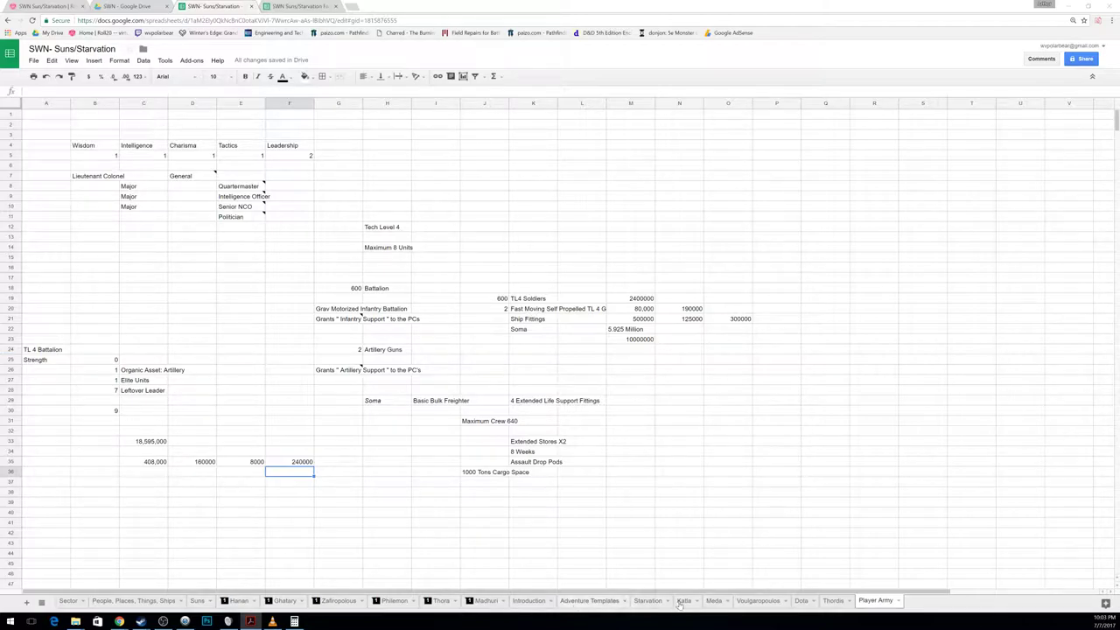
# Step: Paste the copied enlisted rank list into the Starvation sheet from cell P34, beside the army size table
pyautogui.click(648, 602)
pyautogui.scroll(-5, 612, 455)
pyautogui.scroll(6, 722, 457)
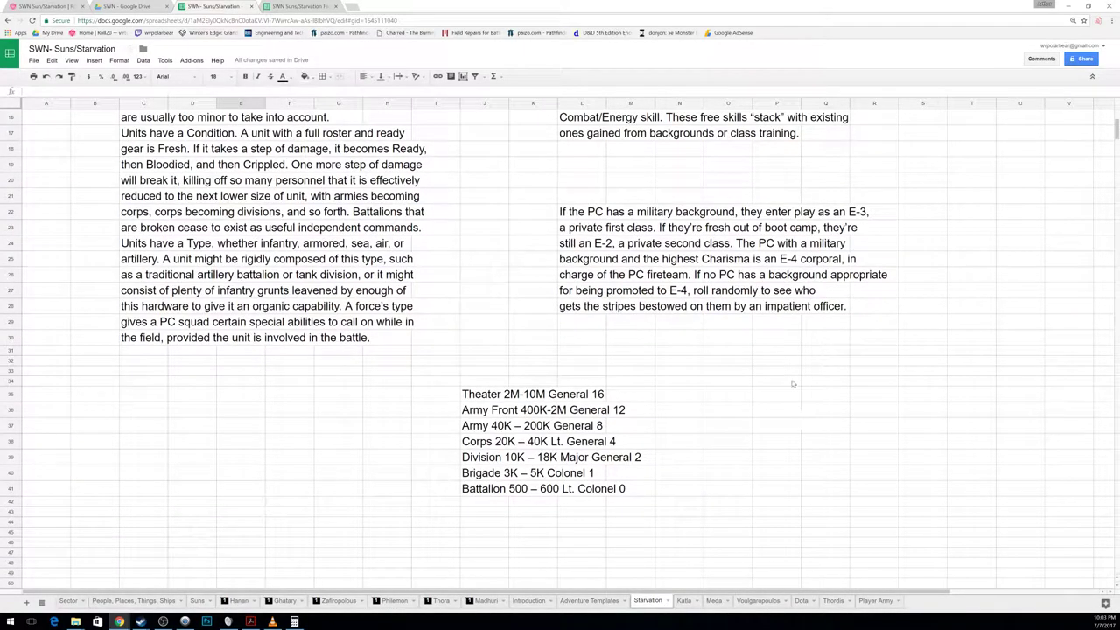
pyautogui.click(792, 383)
pyautogui.hotkey('ctrl', 'v')
pyautogui.click(639, 516)
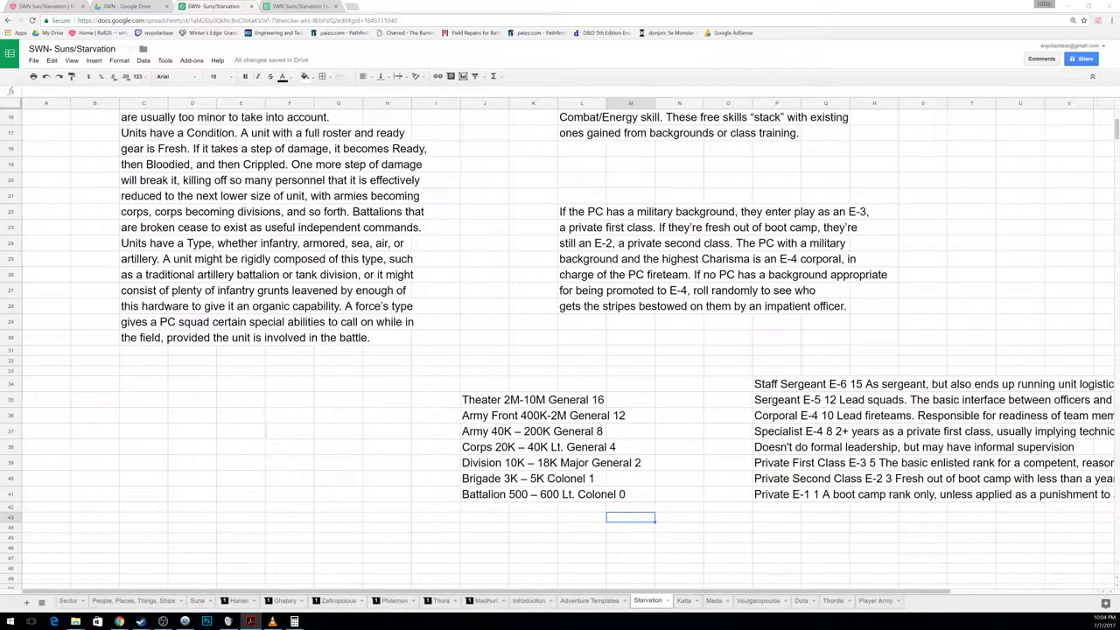
# Step: Switch to the Roll20 game, roll 3D6 in the chat, and return to the SWN- Suns/Starvation spreadsheet
pyautogui.click(61, 6)
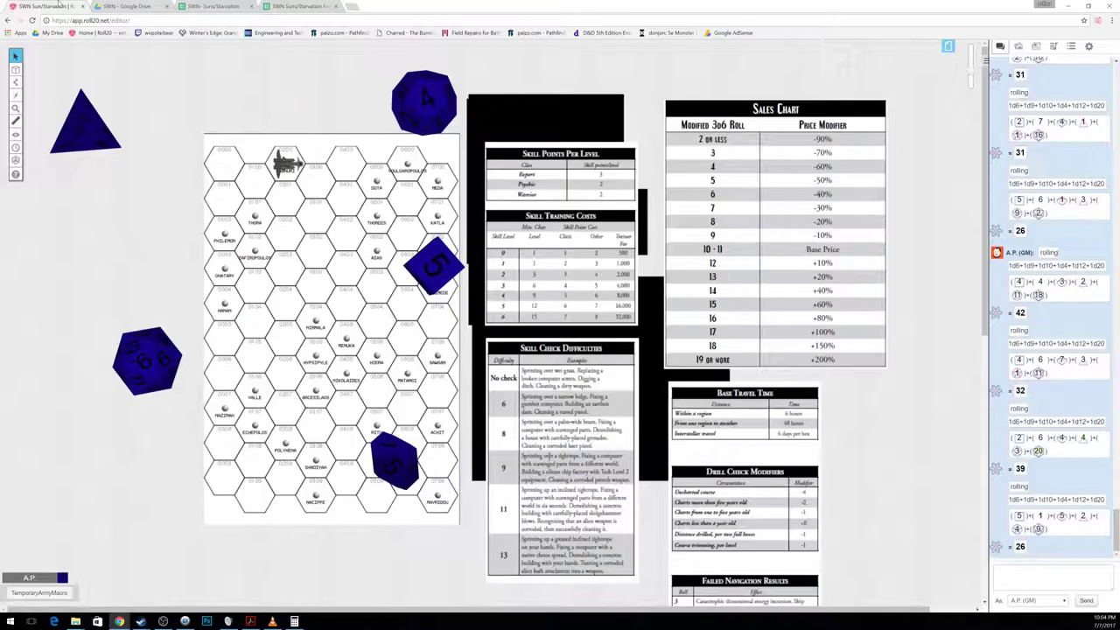
pyautogui.click(1045, 565)
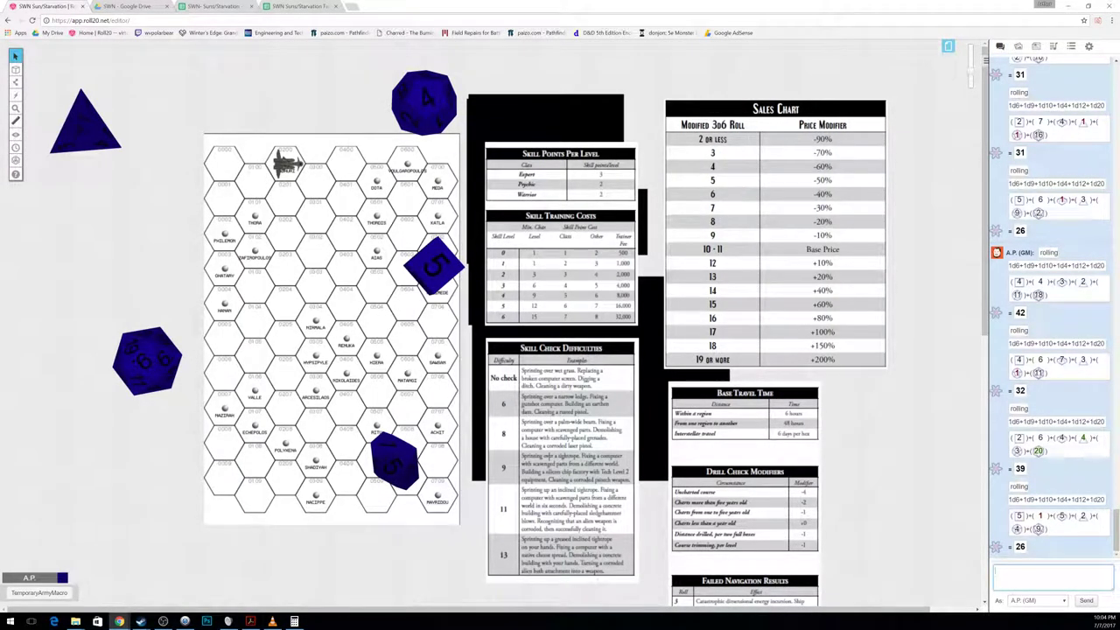
pyautogui.write('/roll 2d6')
pyautogui.press('Return')
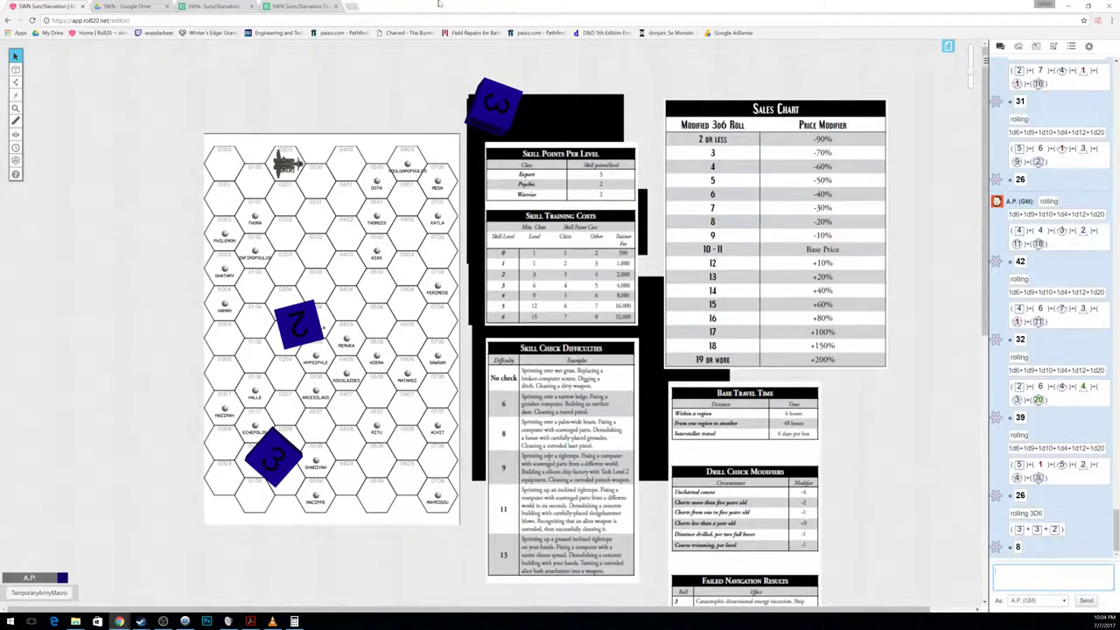
pyautogui.click(204, 5)
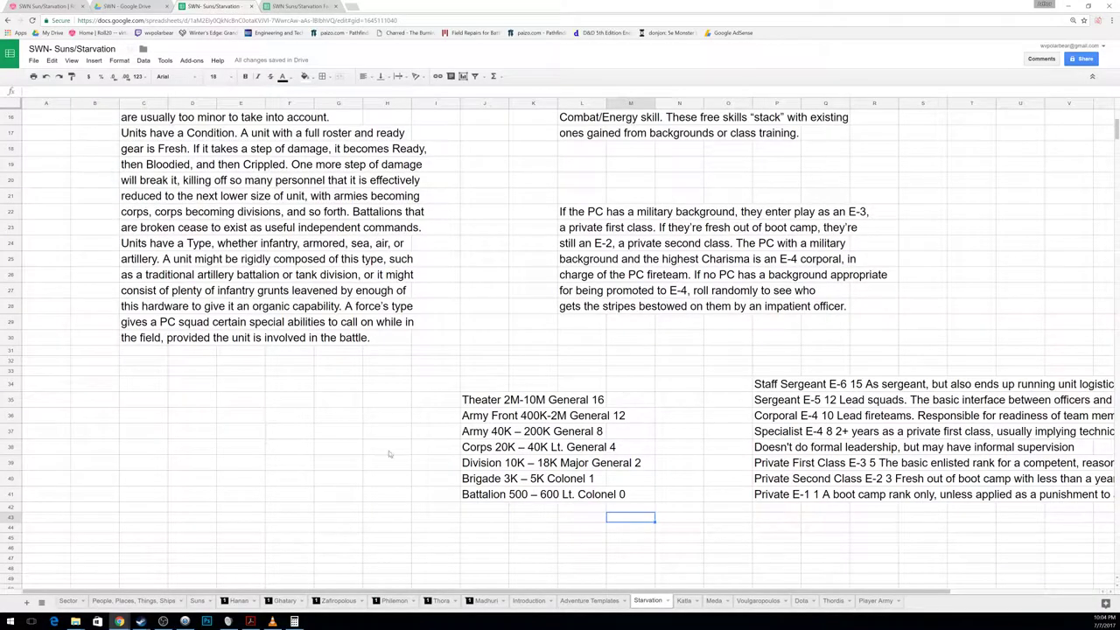
# Step: Enter "Focused Objectives Force" in cell B23 of the Player Army sheet, above the TL 4 Battalion strength list
pyautogui.click(871, 601)
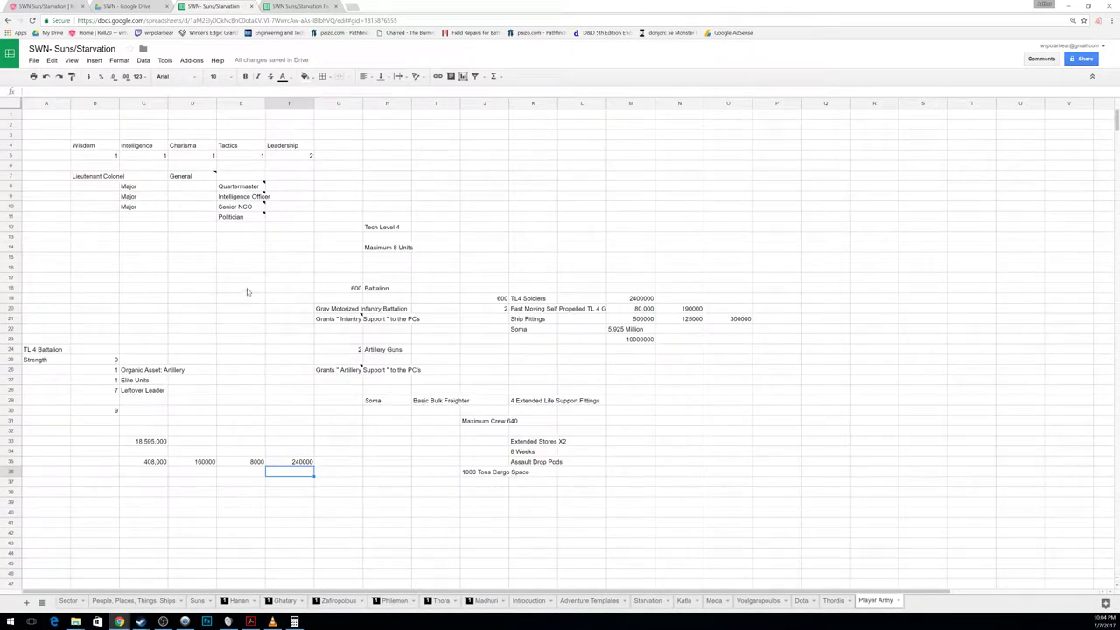
pyautogui.click(102, 340)
pyautogui.write('Foc')
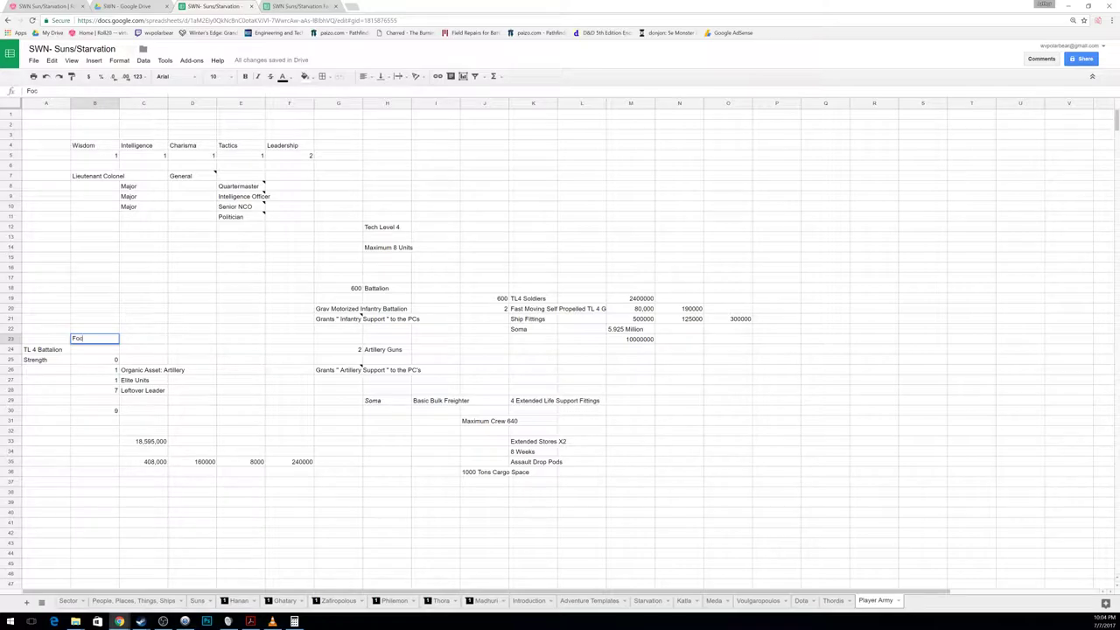
pyautogui.write('used Objectives Forc')
pyautogui.write('e')
pyautogui.press('Return')
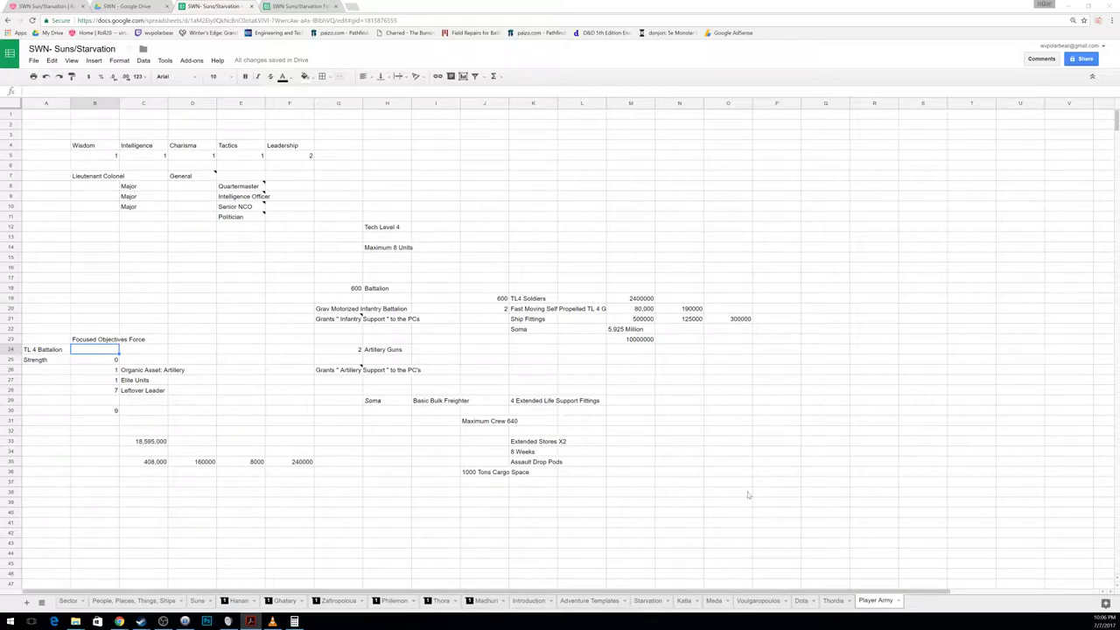
# Step: Make the 408,000 figure in cell C35 bold
pyautogui.click(146, 465)
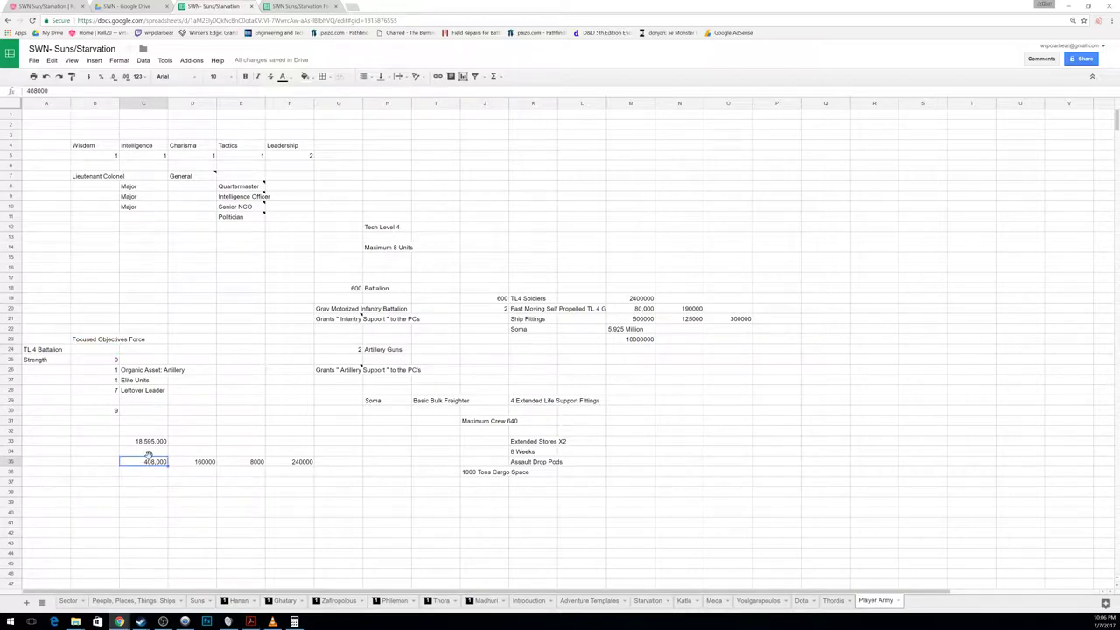
pyautogui.hotkey('ctrl', 'b')
pyautogui.click(226, 523)
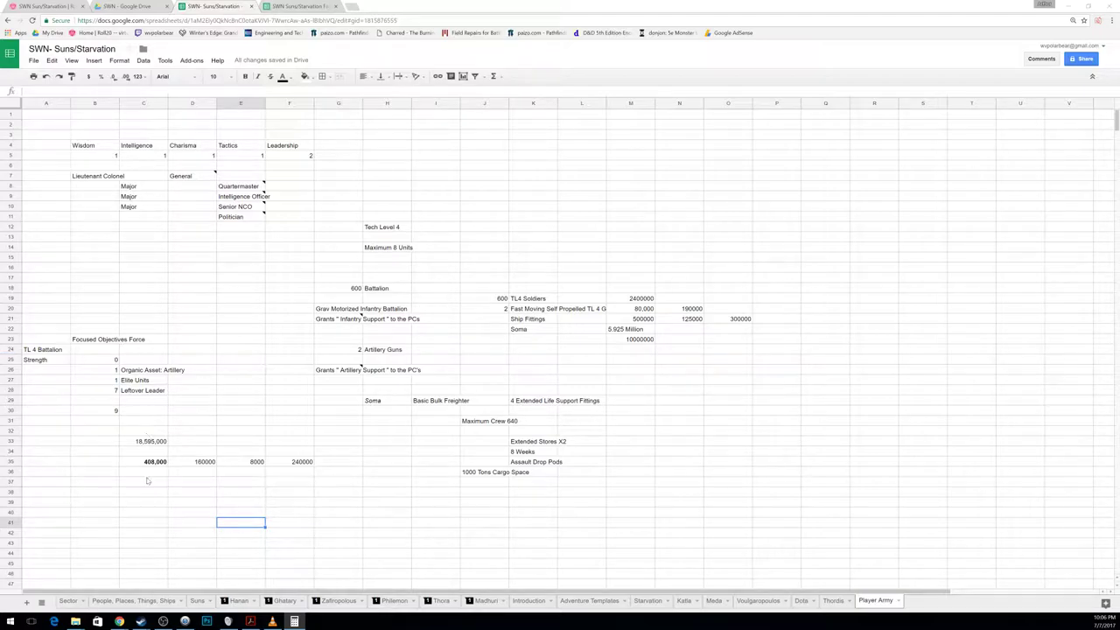
# Step: Enter 510000 in cell B37 of the Player Army sheet, below the bold cost figure
pyautogui.click(83, 483)
pyautogui.write('510')
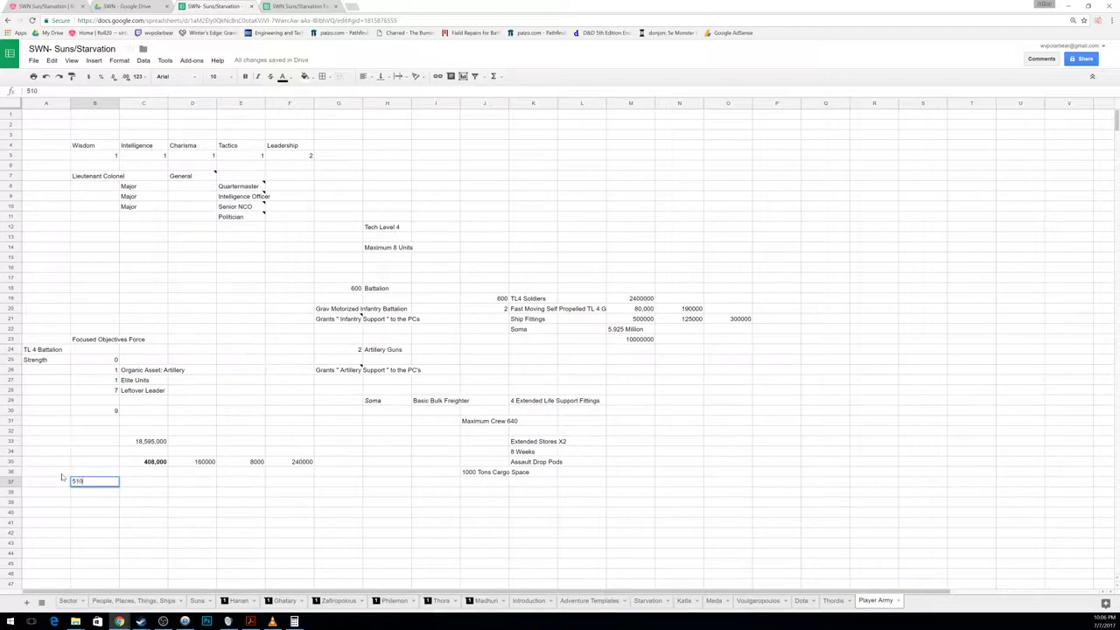
pyautogui.write('000')
pyautogui.press('Return')
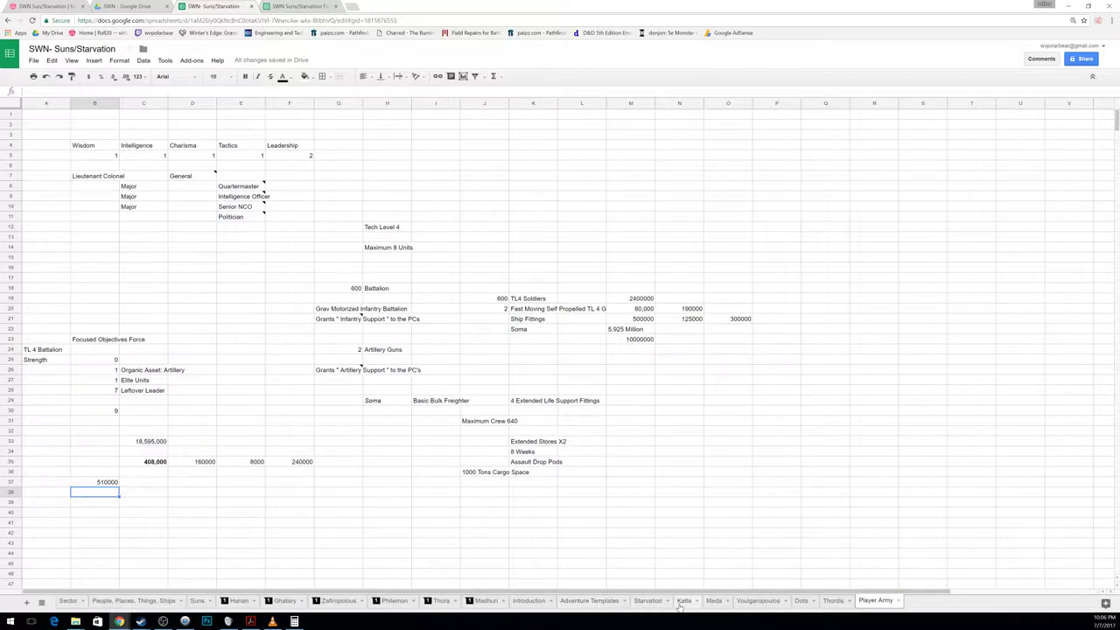
# Step: On the Ptolemaios vs Maltech Zombie Cult sheet, enter 892500 in cell H40 below the cult's number row
pyautogui.click(681, 604)
pyautogui.scroll(-3, 105, 533)
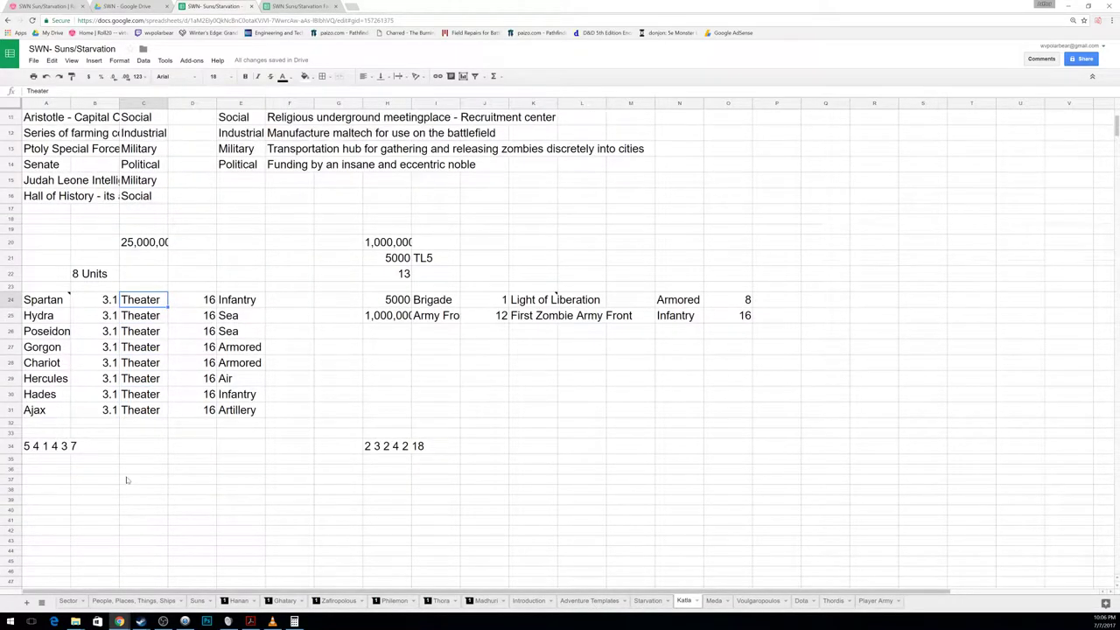
pyautogui.scroll(2, 127, 480)
pyautogui.scroll(2, 143, 525)
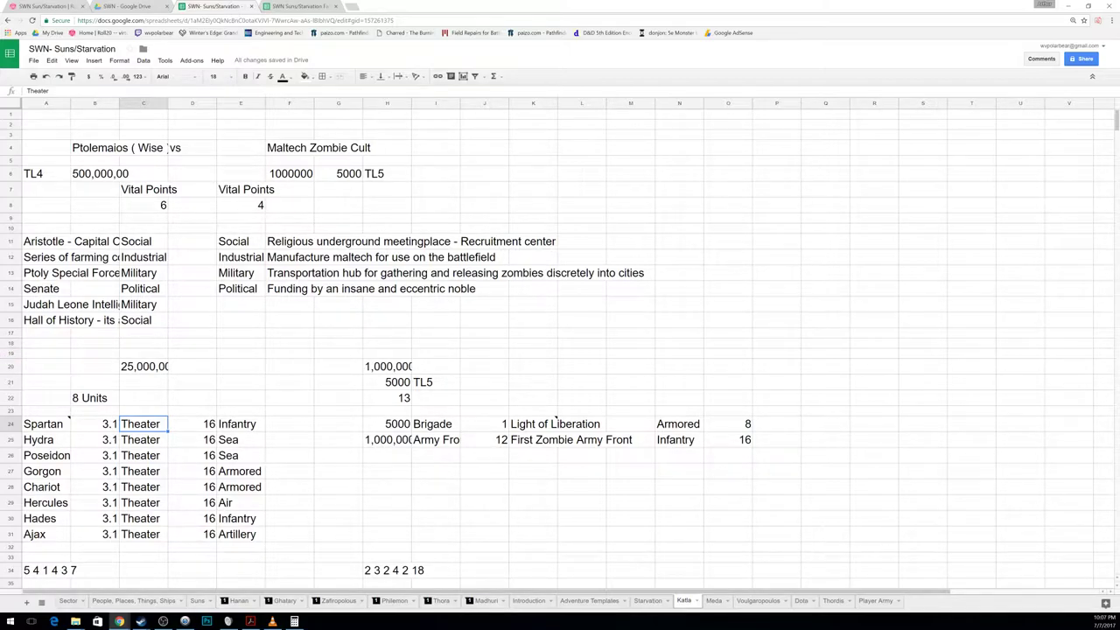
pyautogui.hotkey('alt', 'Tab')
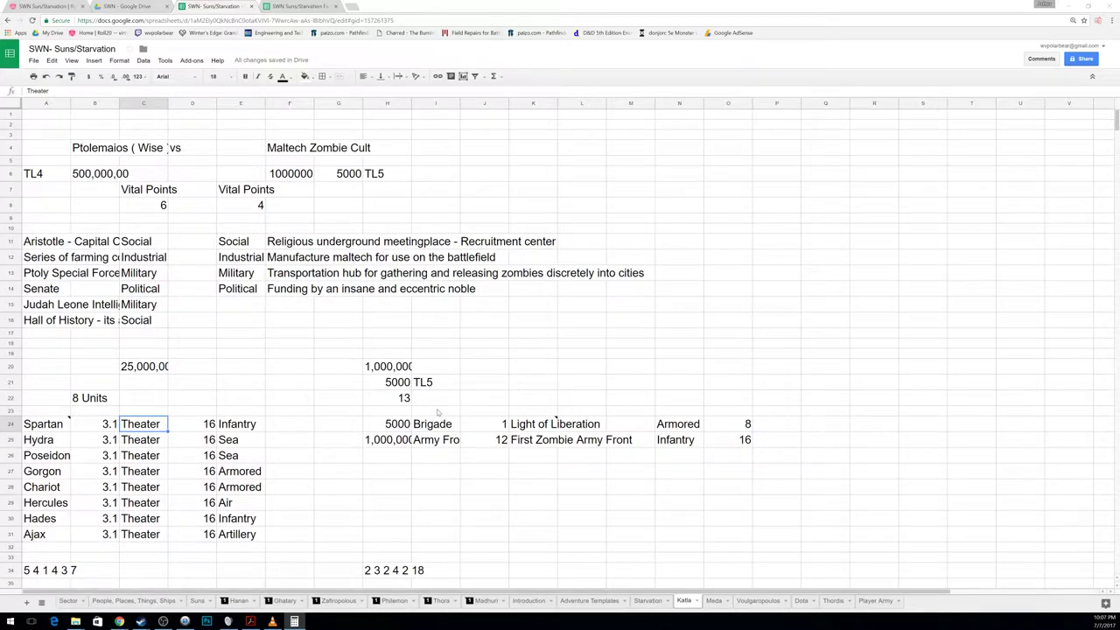
pyautogui.scroll(-4, 405, 481)
pyautogui.click(398, 478)
pyautogui.write('892500')
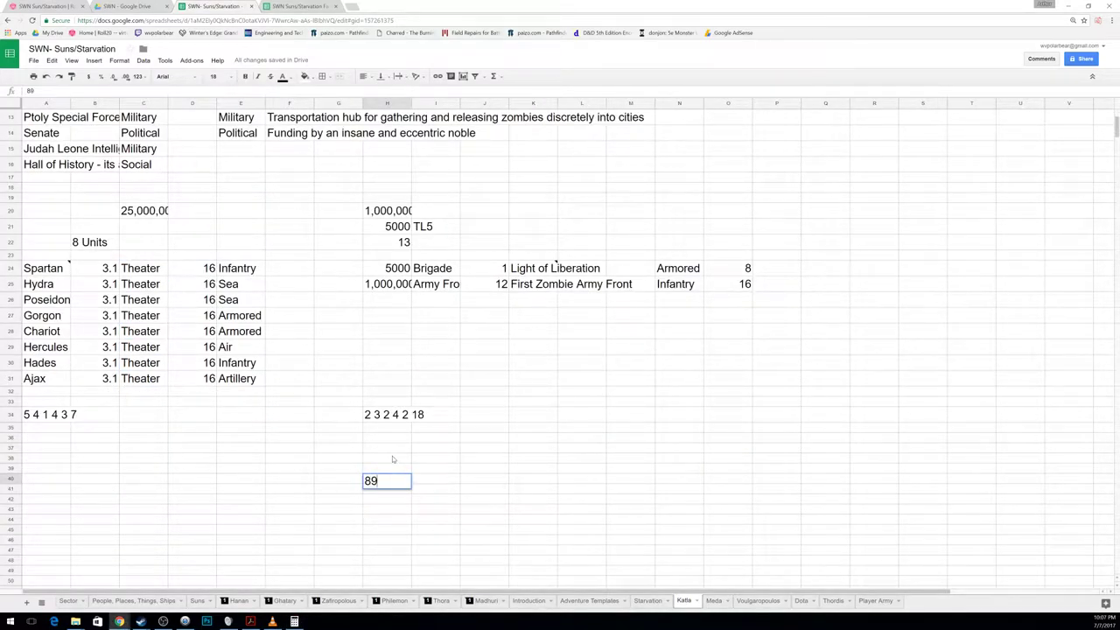
pyautogui.press('Return')
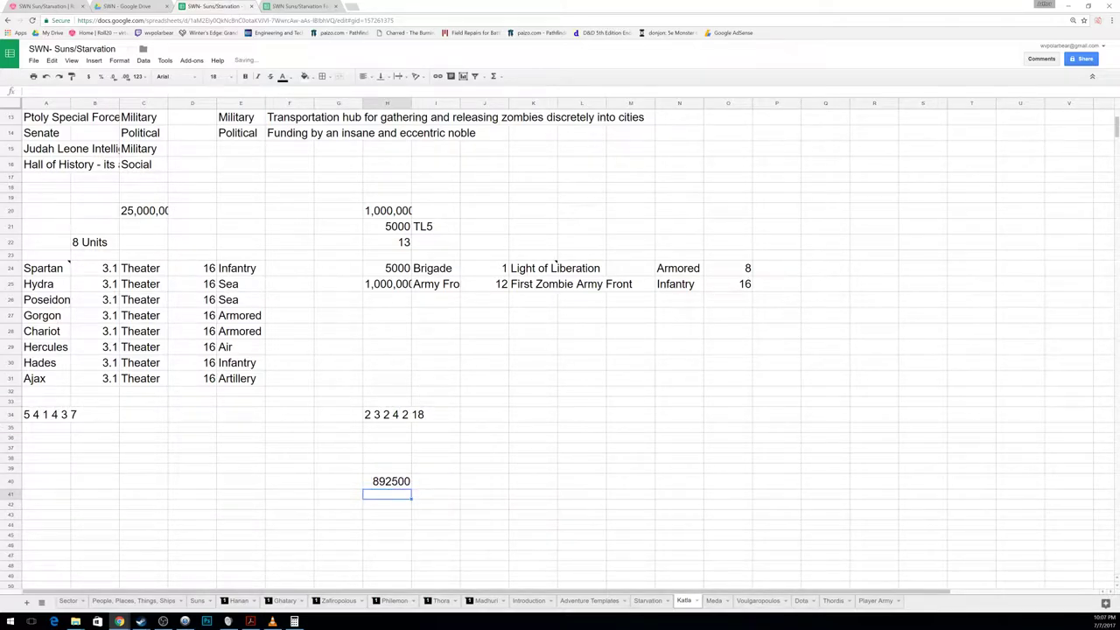
# Step: Enter 510000 in cell B40 on the Ptolemaios side of the same sheet
pyautogui.hotkey('alt', 'Tab')
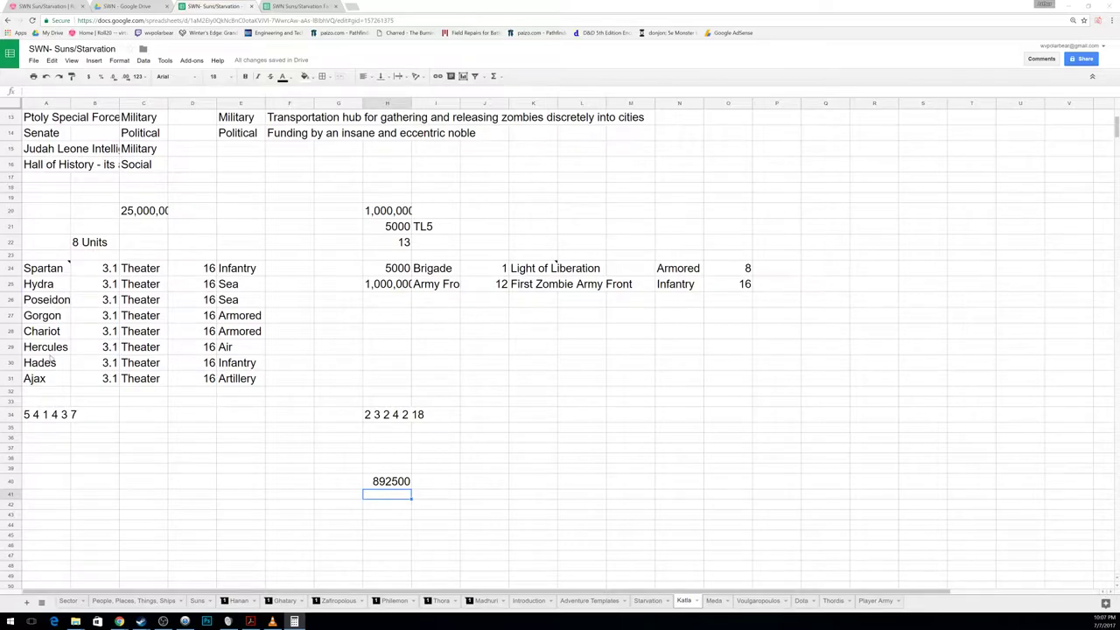
pyautogui.click(106, 480)
pyautogui.write('510000')
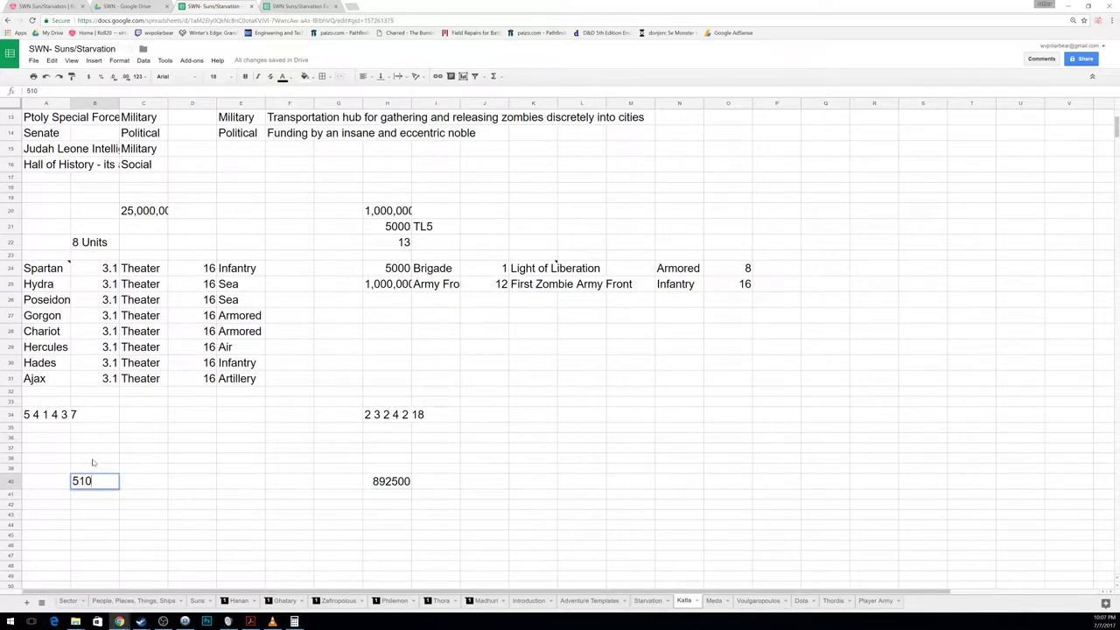
pyautogui.press('Return')
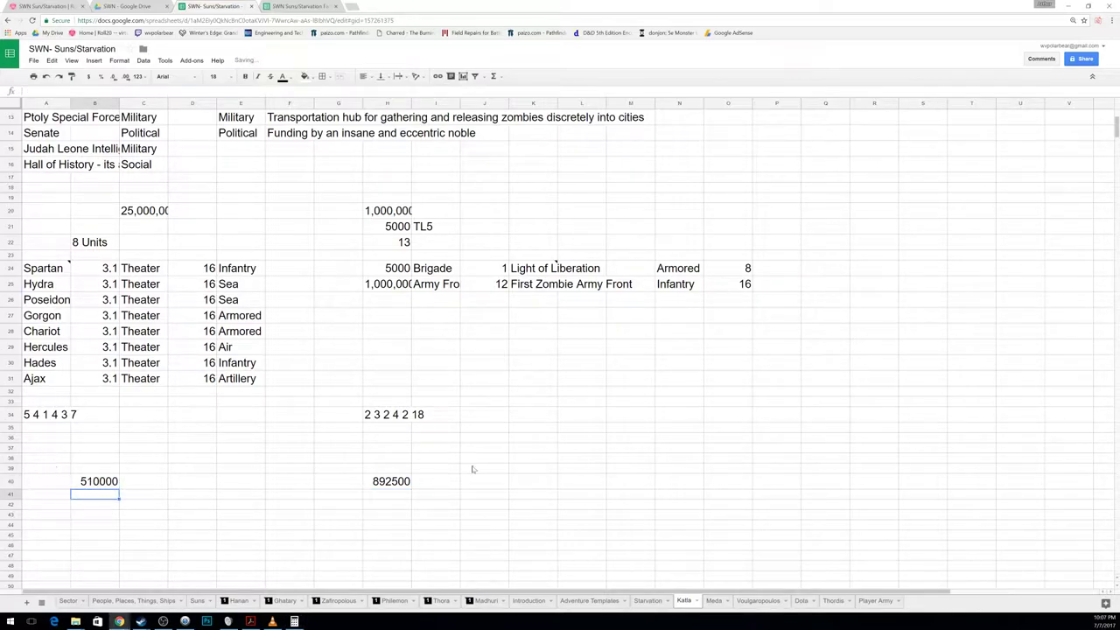
# Step: On the Meda sheet, enter "765,000 (They offer a large amount of the planetary defenses as plunder" in cell B36
pyautogui.click(715, 601)
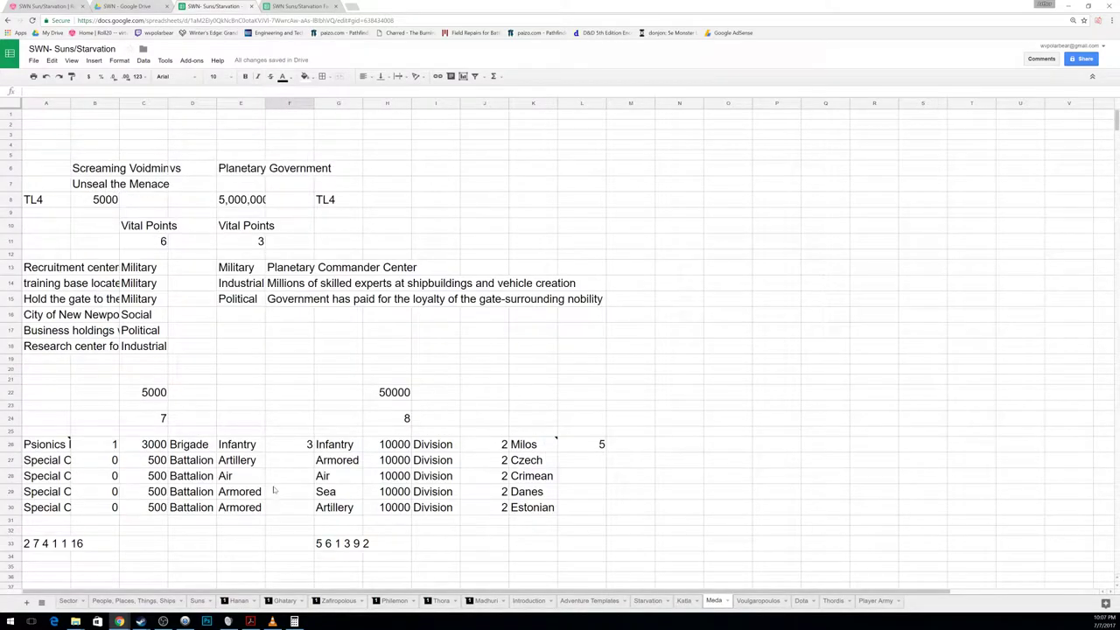
pyautogui.scroll(-1, 226, 485)
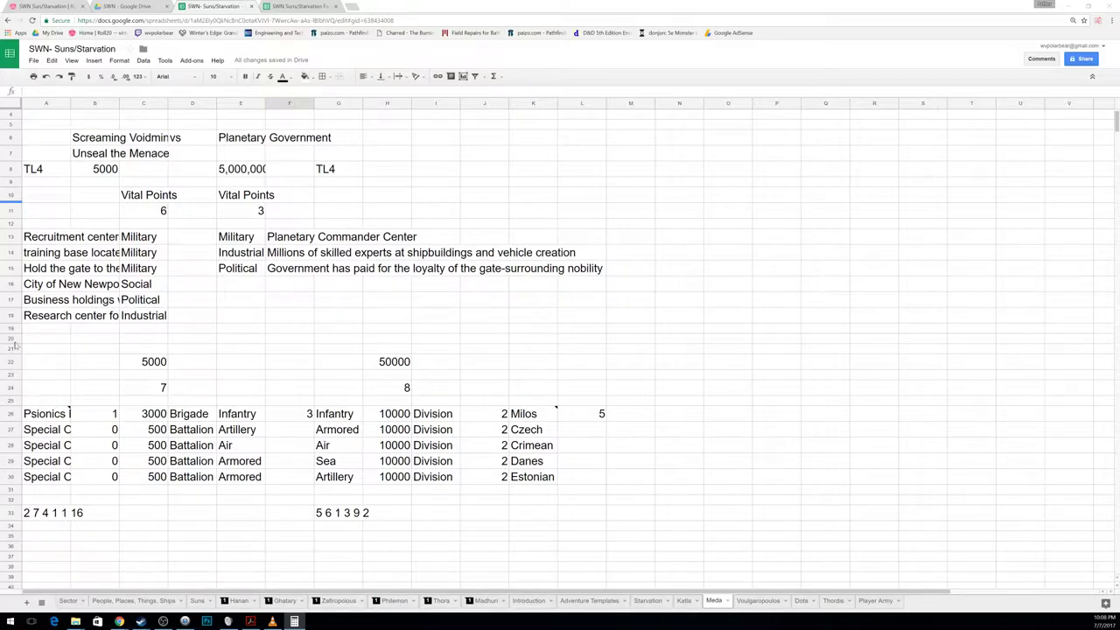
pyautogui.click(91, 547)
pyautogui.write('76')
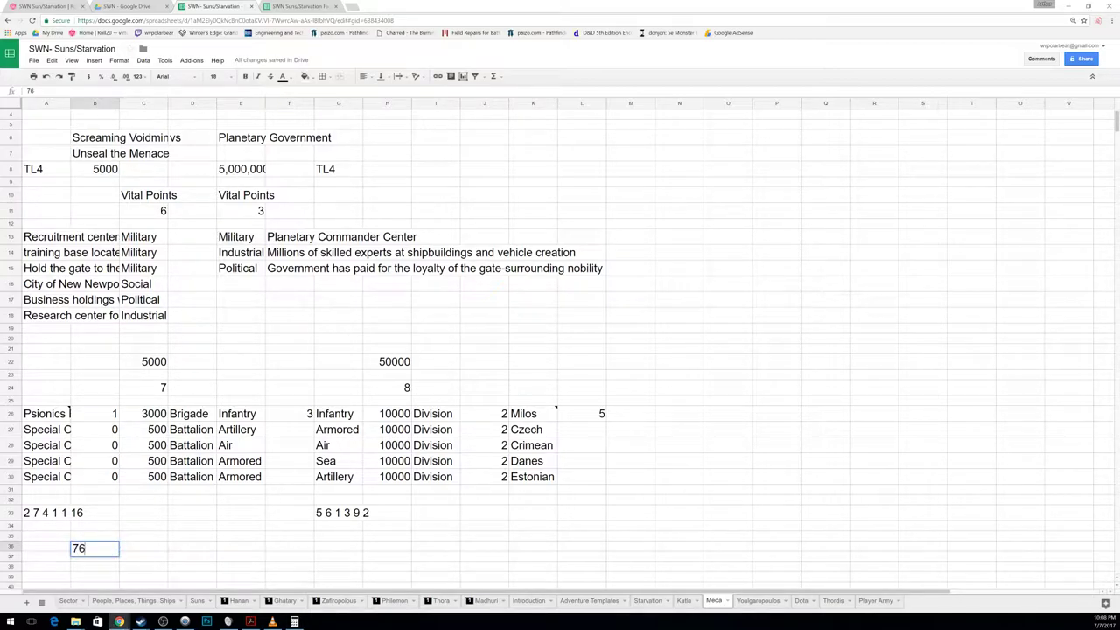
pyautogui.write('5,000 (They offer')
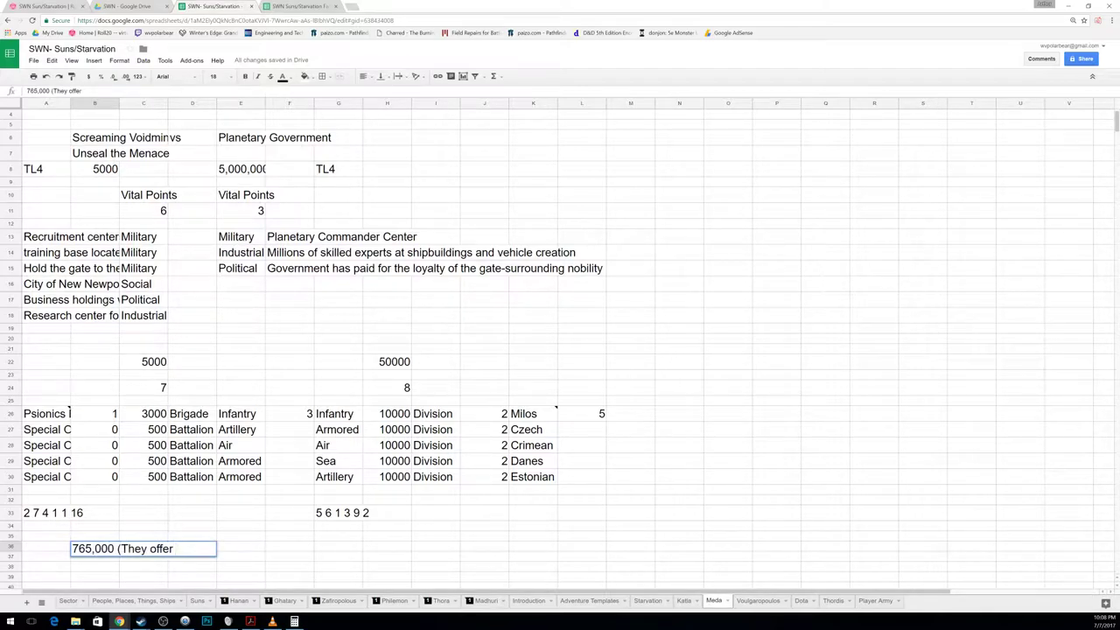
pyautogui.write(' a large amount of the pla')
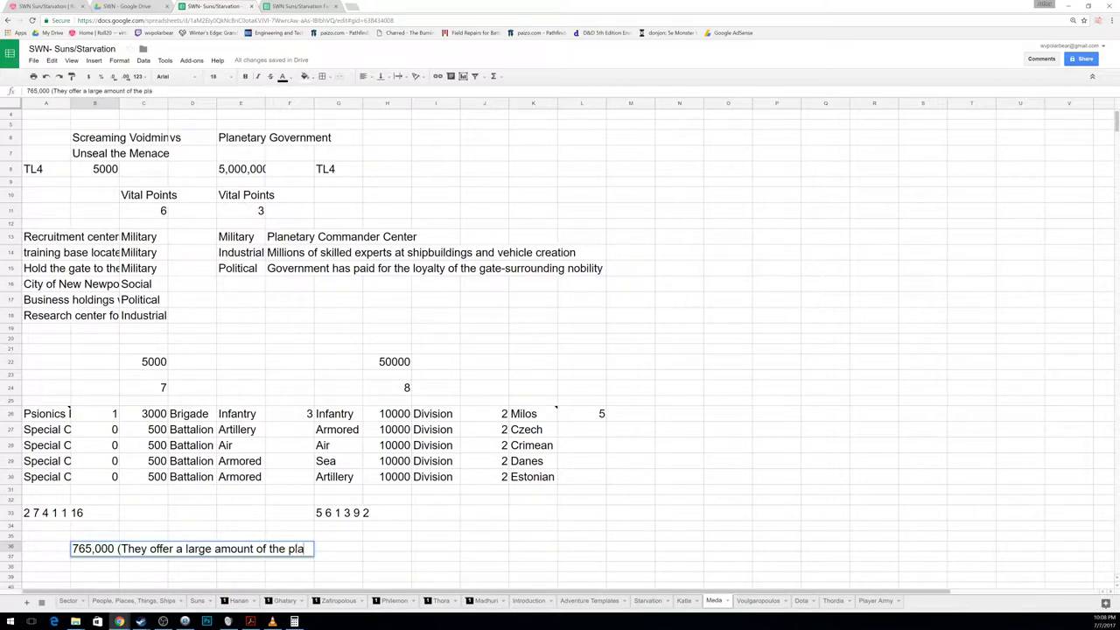
pyautogui.write('netary defe')
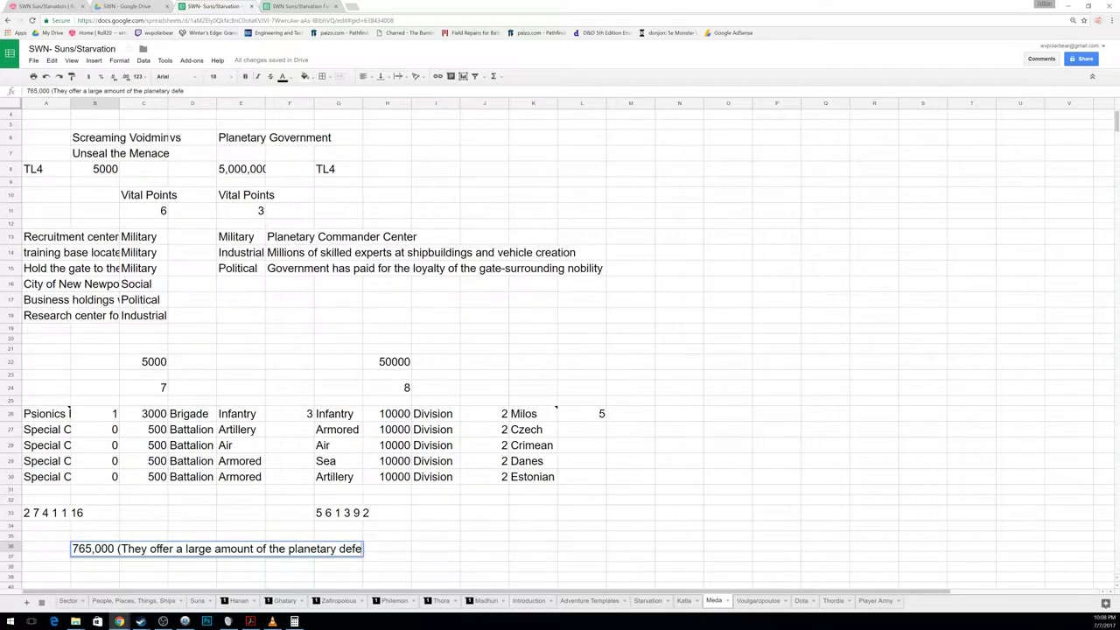
pyautogui.write('nses as plunder')
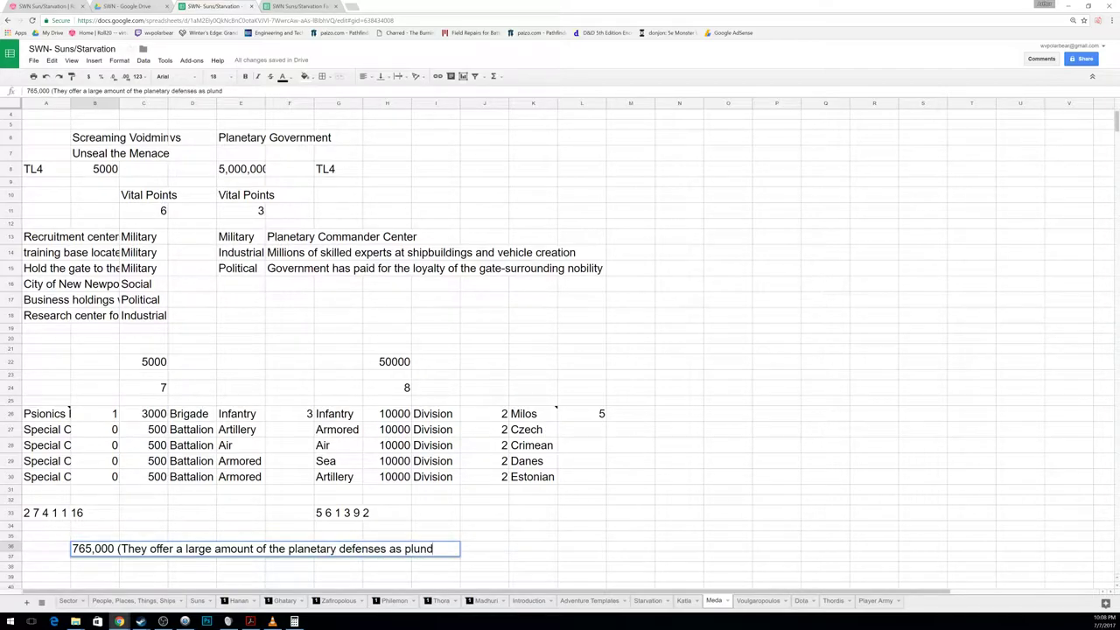
pyautogui.press('Return')
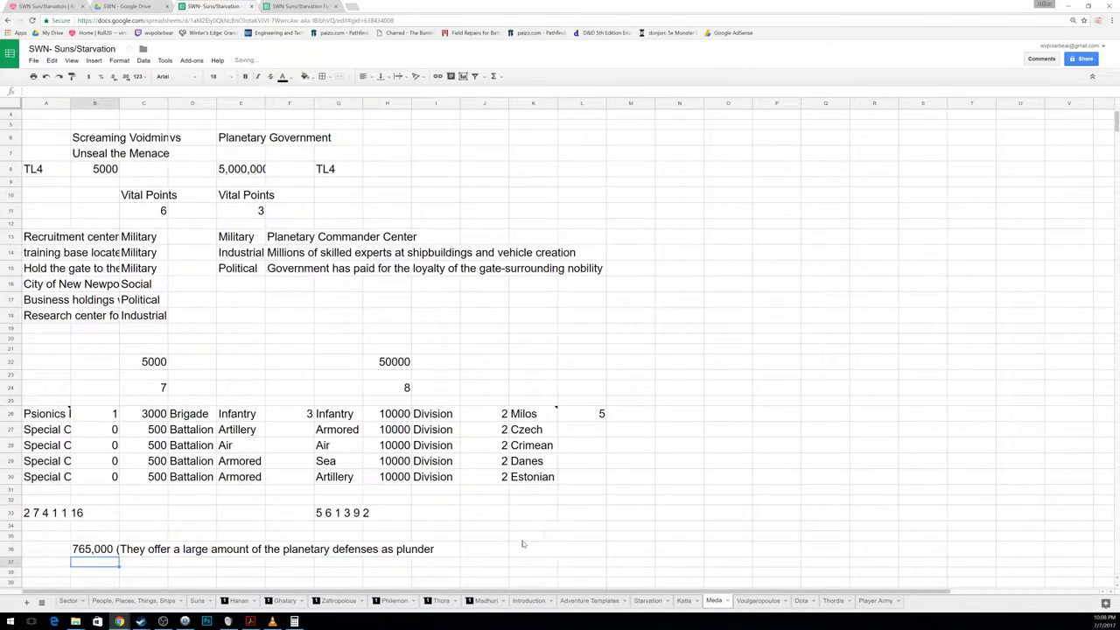
# Step: Enter 892500 in cell J36 of the Meda sheet, on the Planetary Government side
pyautogui.click(515, 542)
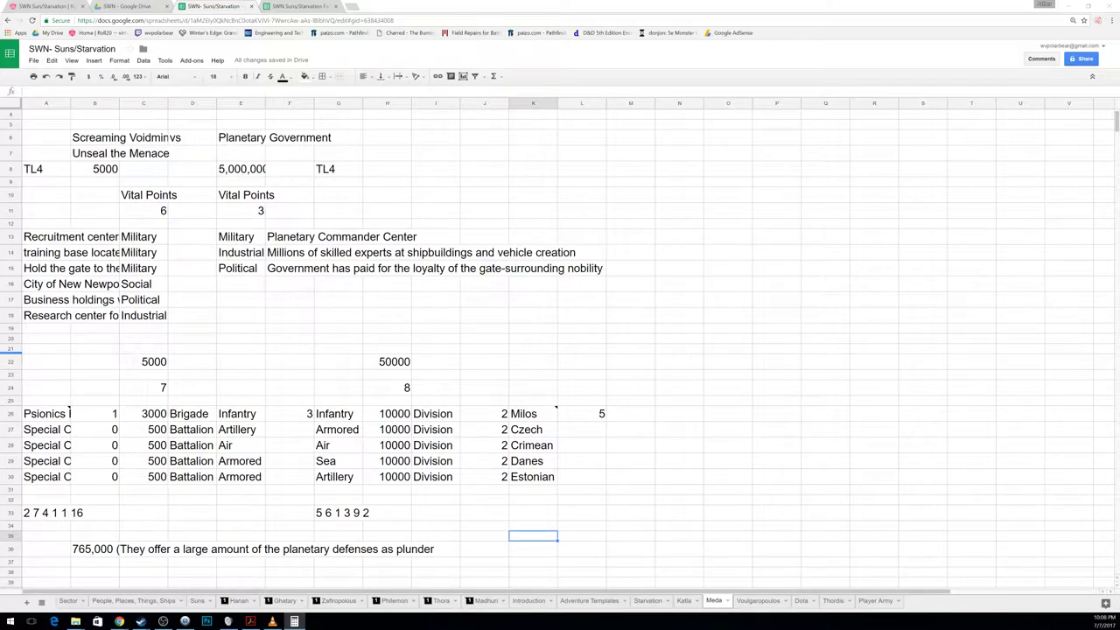
pyautogui.click(492, 535)
pyautogui.click(487, 551)
pyautogui.write('982')
pyautogui.press('BackSpace')
pyautogui.press('BackSpace')
pyautogui.press('BackSpace')
pyautogui.write('892')
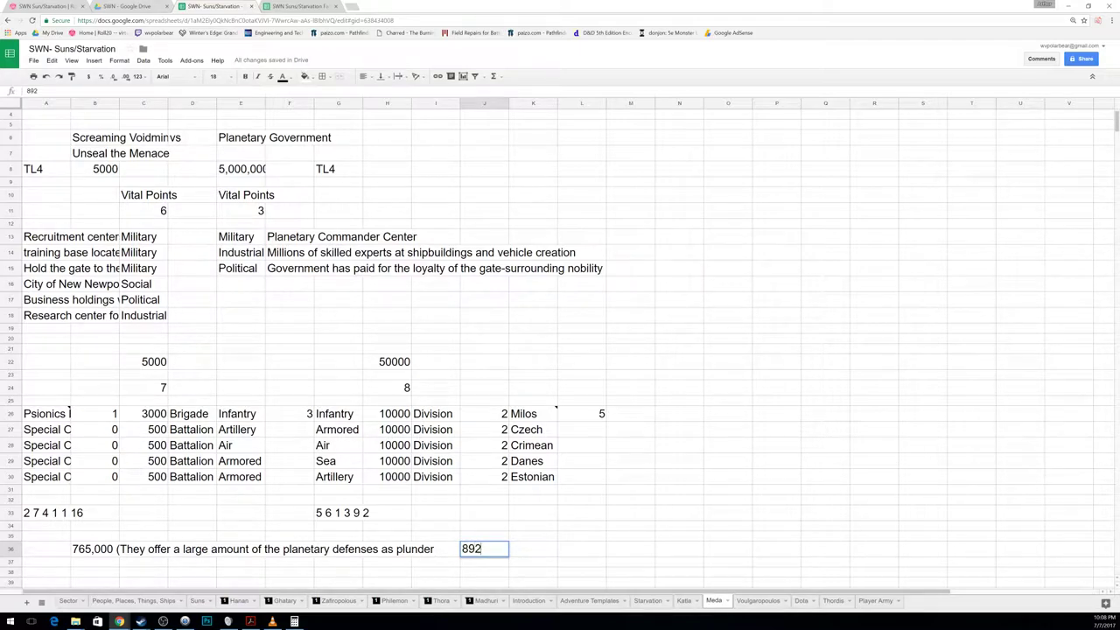
pyautogui.write('500')
pyautogui.press('Return')
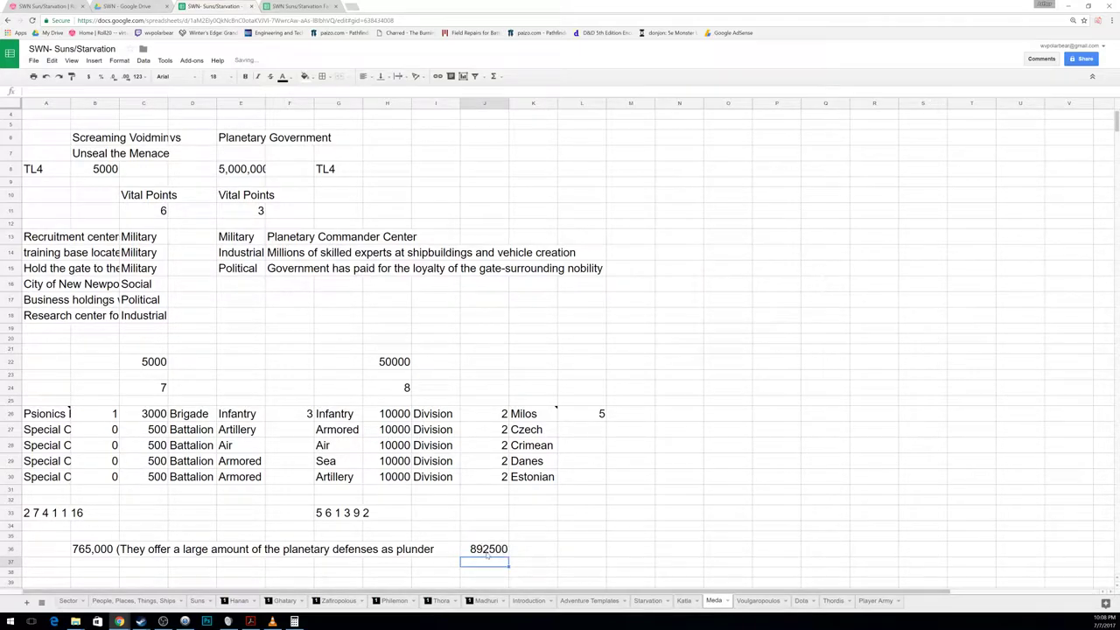
# Step: On the Voulgaropoulos sheet, enter 1275000 in cell C30, beside the Jade Pact's number row
pyautogui.click(757, 600)
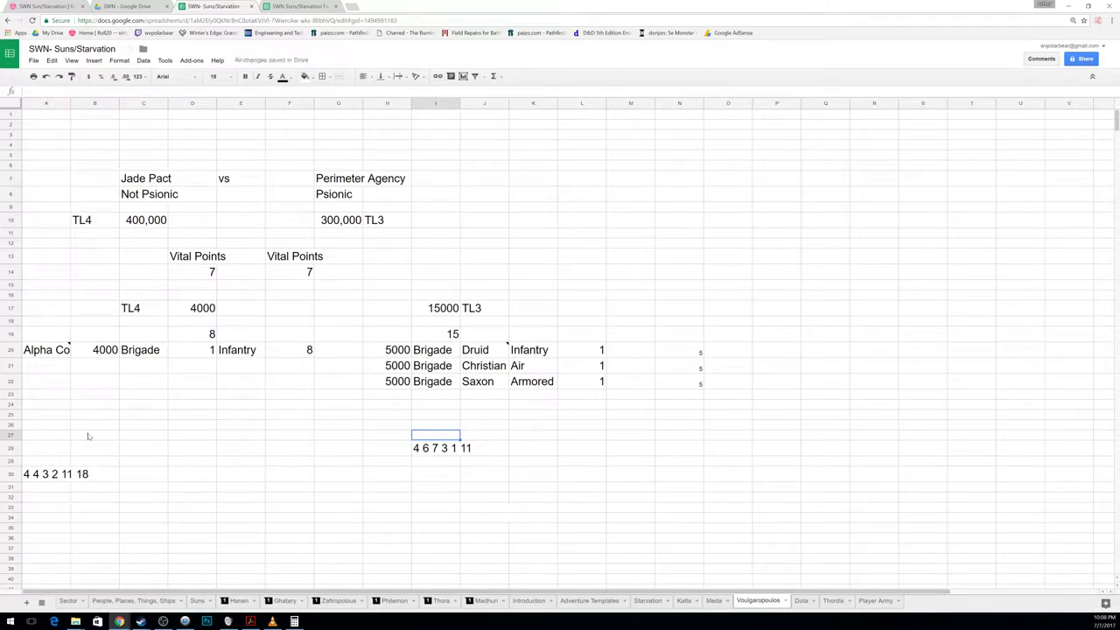
pyautogui.click(188, 403)
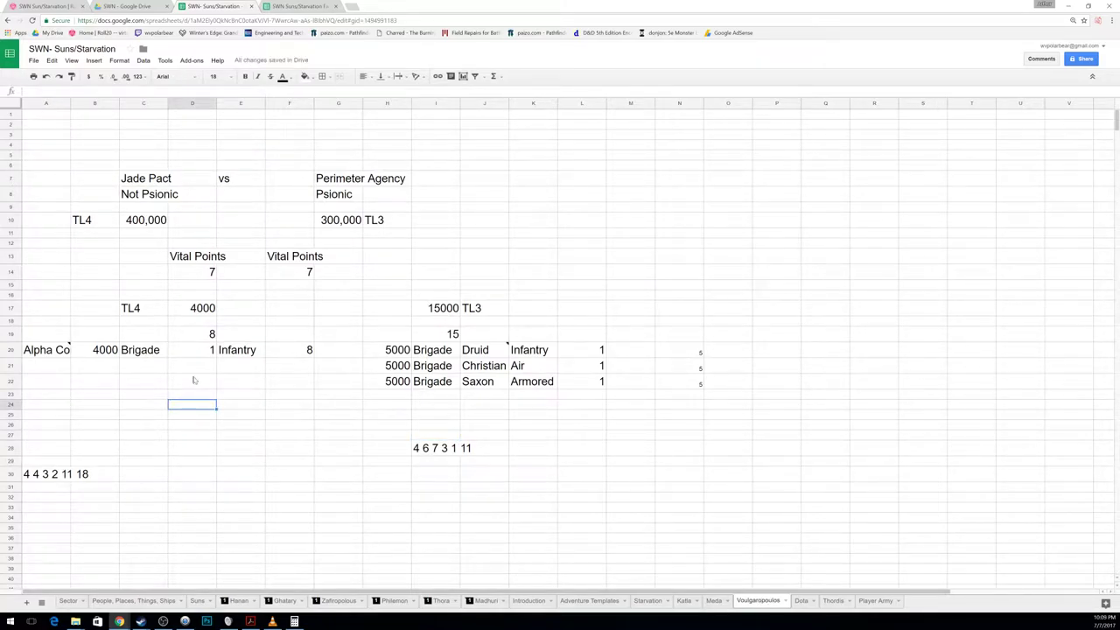
pyautogui.click(187, 477)
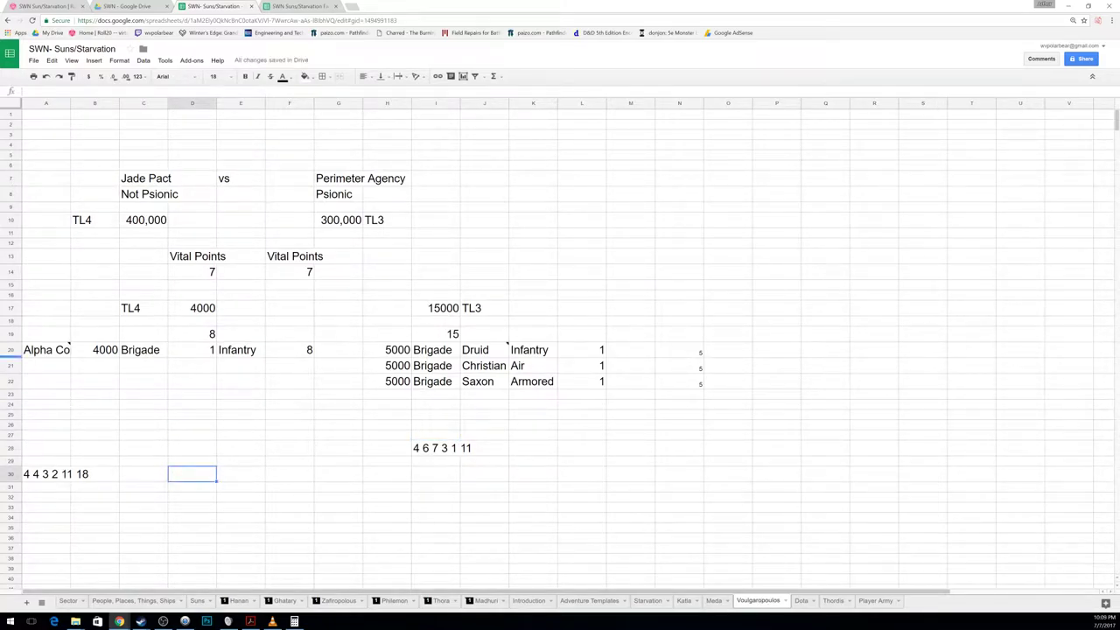
pyautogui.hotkey('alt', 'Tab')
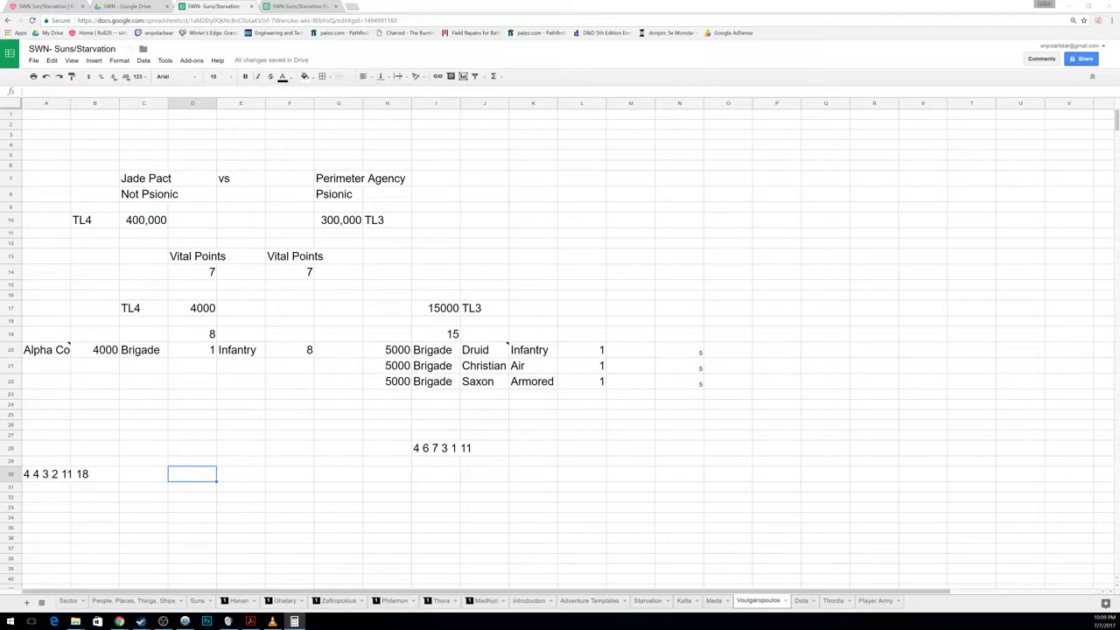
pyautogui.click(138, 473)
pyautogui.write('1275000')
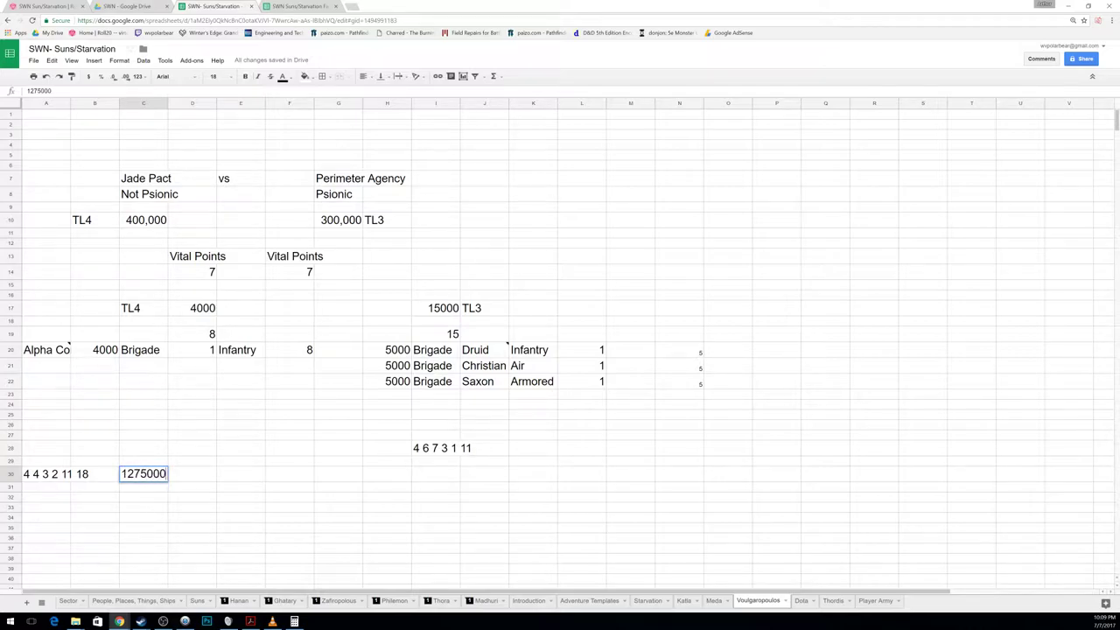
pyautogui.press('Return')
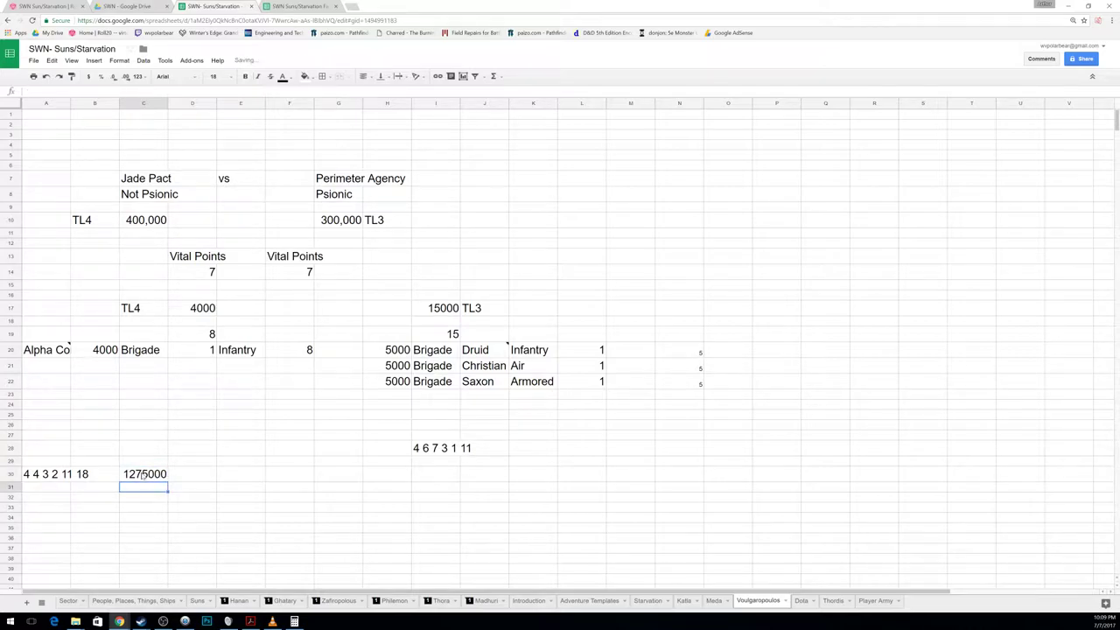
# Step: Add the note "History of mercenary abuse" in cell C31, below the Jade Pact amount
pyautogui.write('History of')
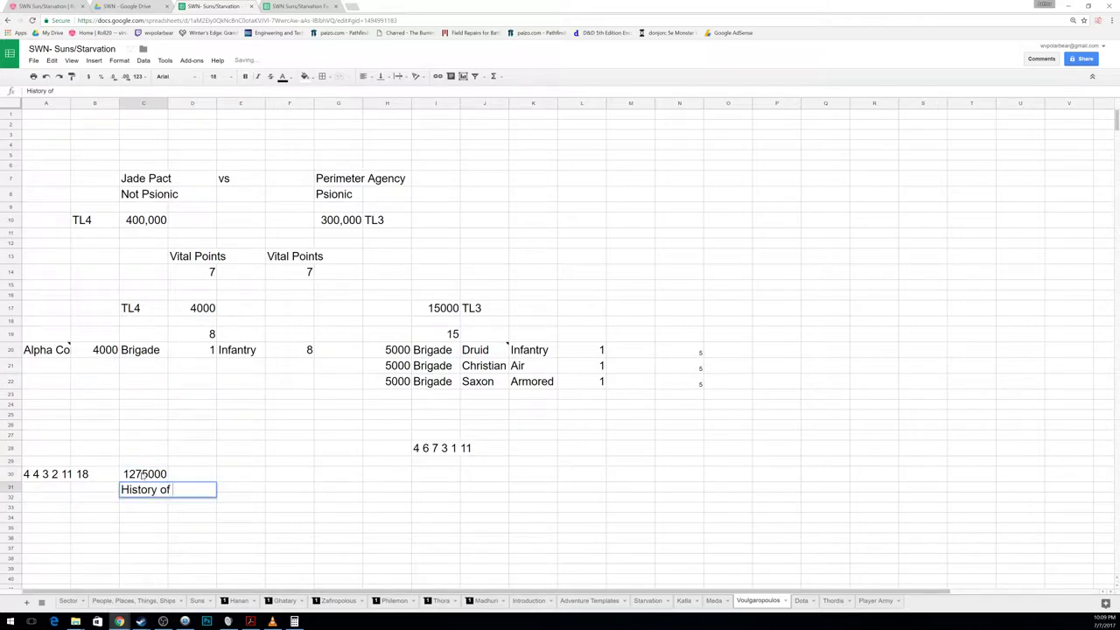
pyautogui.write(' mercenary abuse')
pyautogui.press('Return')
# Step: On the Voulgaropoulos sheet, enter 510000 in cell I30 as the Perimeter Agency's contract amount
pyautogui.press('Right')
pyautogui.press('Right')
pyautogui.press('Right')
pyautogui.press('Right')
pyautogui.press('Right')
pyautogui.press('Right')
pyautogui.press('Up')
pyautogui.press('Up')
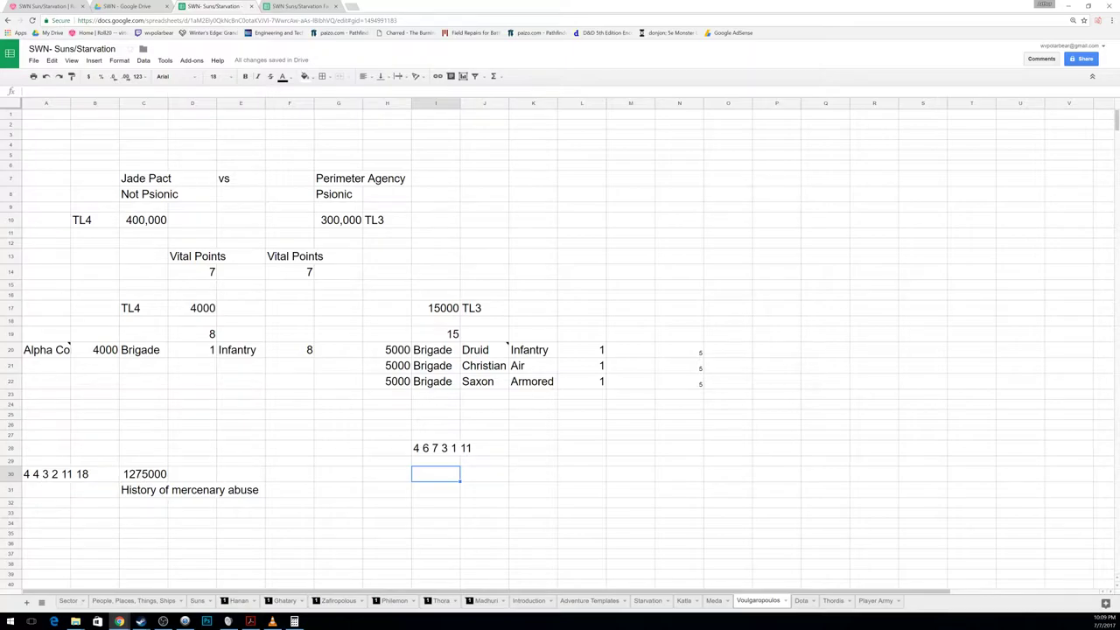
pyautogui.click(293, 621)
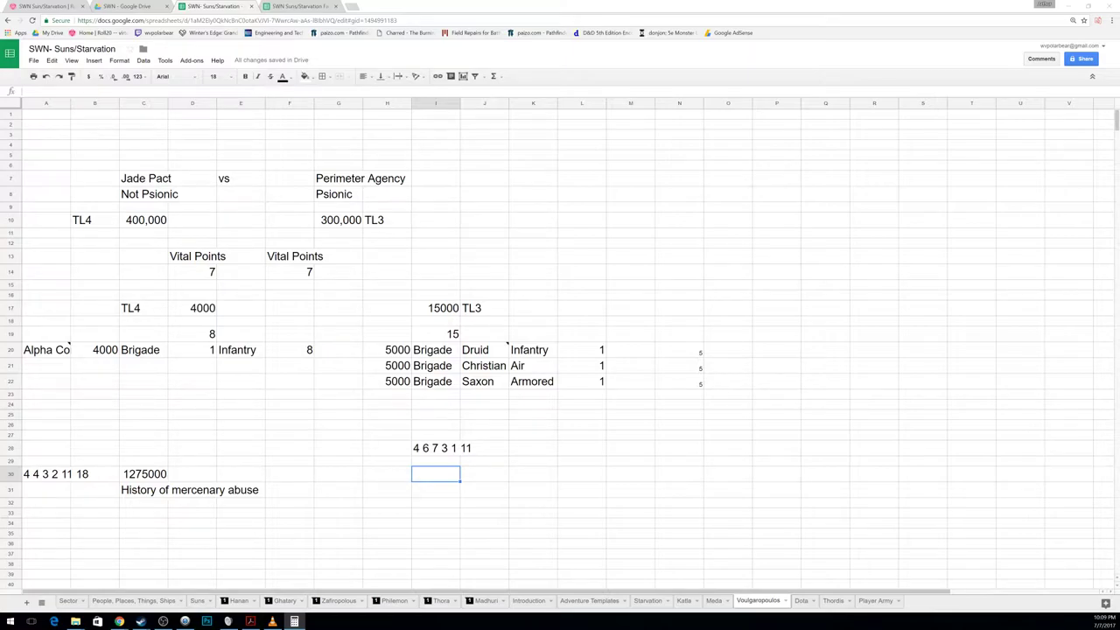
pyautogui.click(438, 474)
pyautogui.write('510000')
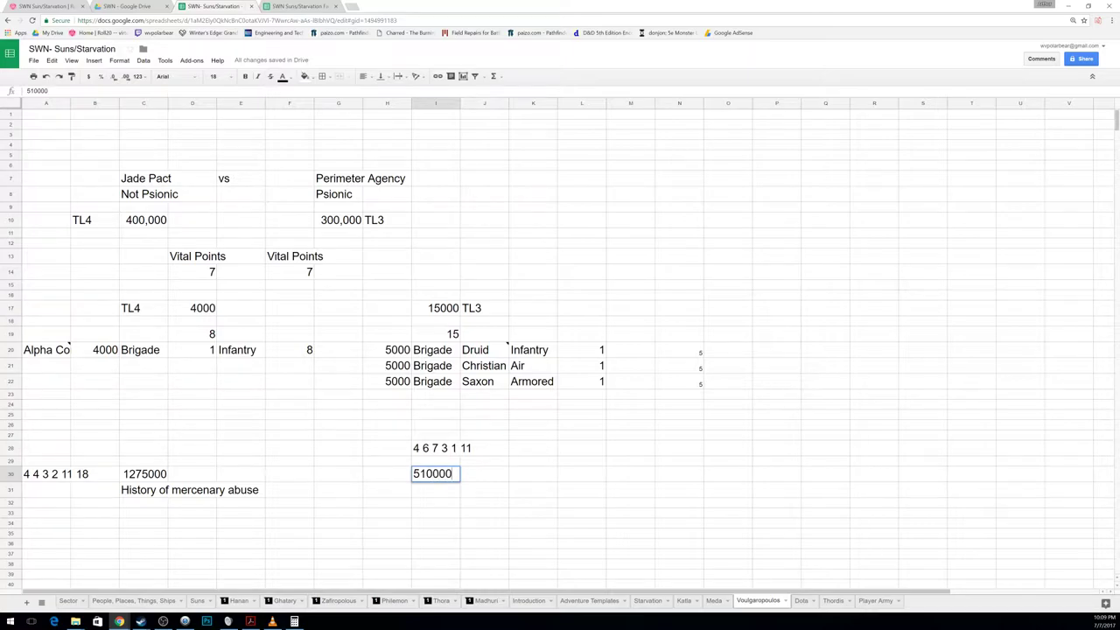
pyautogui.press('Return')
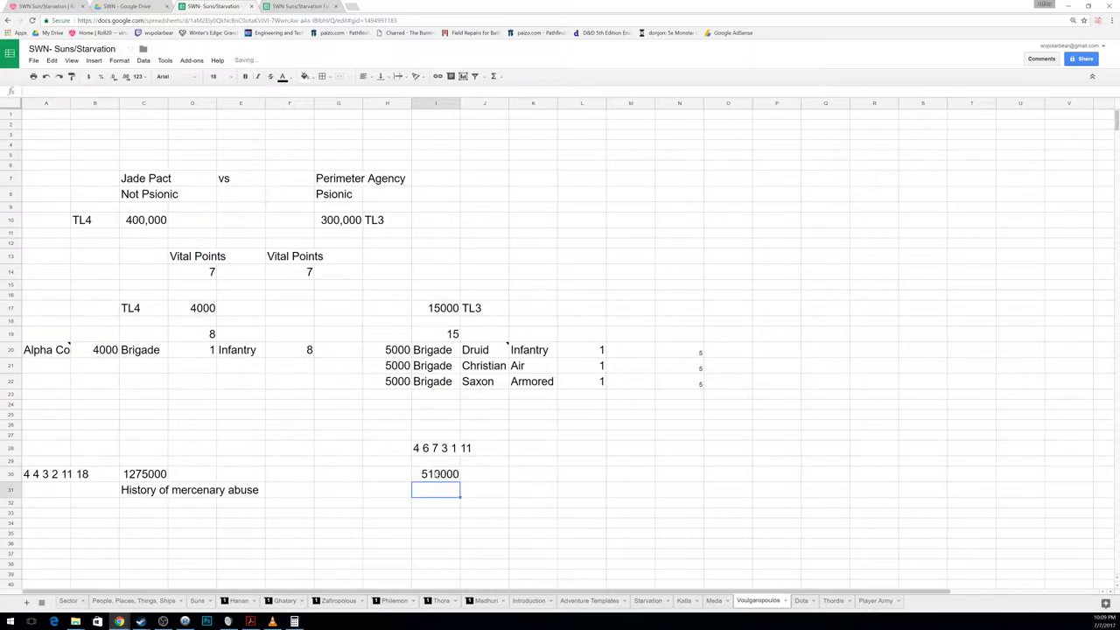
# Step: On the Thordis sheet, enter 1020000 in cell D35, beside the TL5 side's number row
pyautogui.click(833, 602)
pyautogui.scroll(-2, 301, 465)
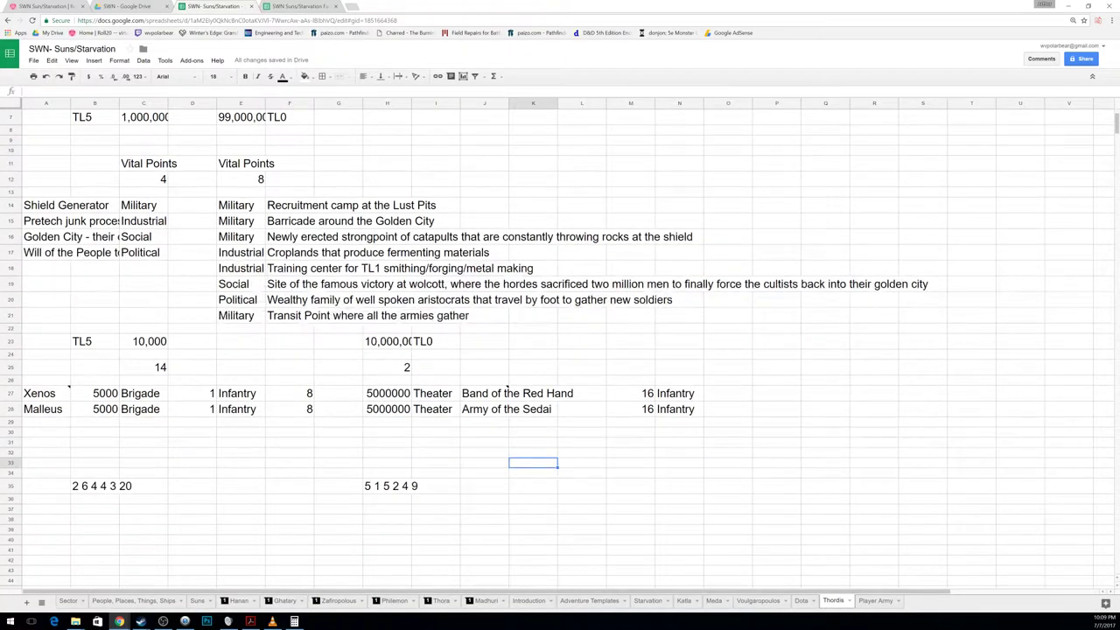
pyautogui.hotkey('alt', 'Tab')
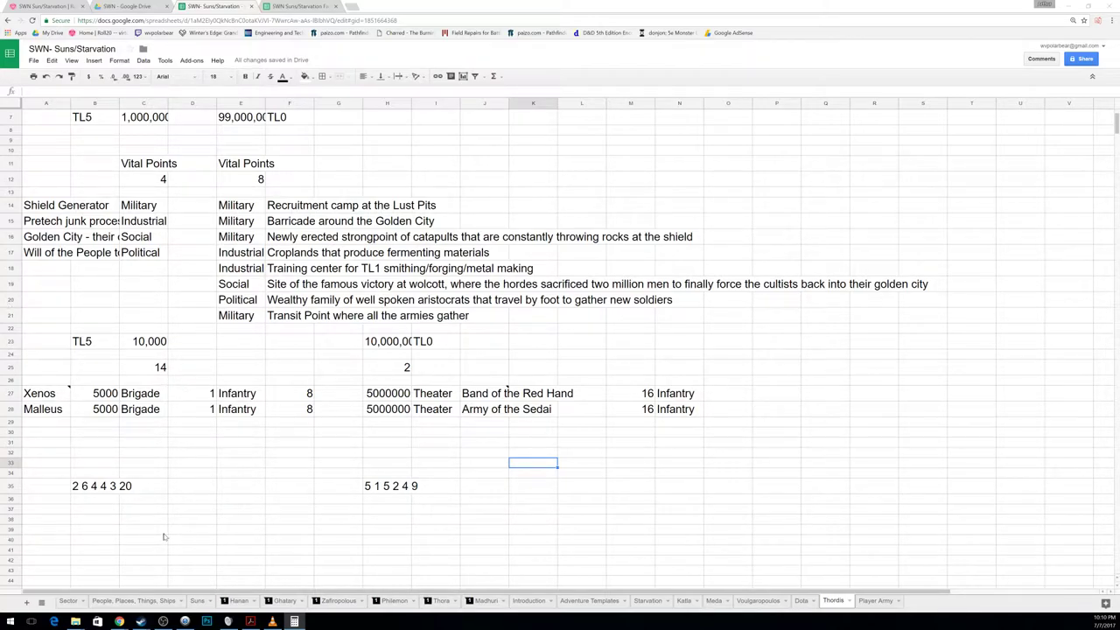
pyautogui.click(189, 490)
pyautogui.write('10')
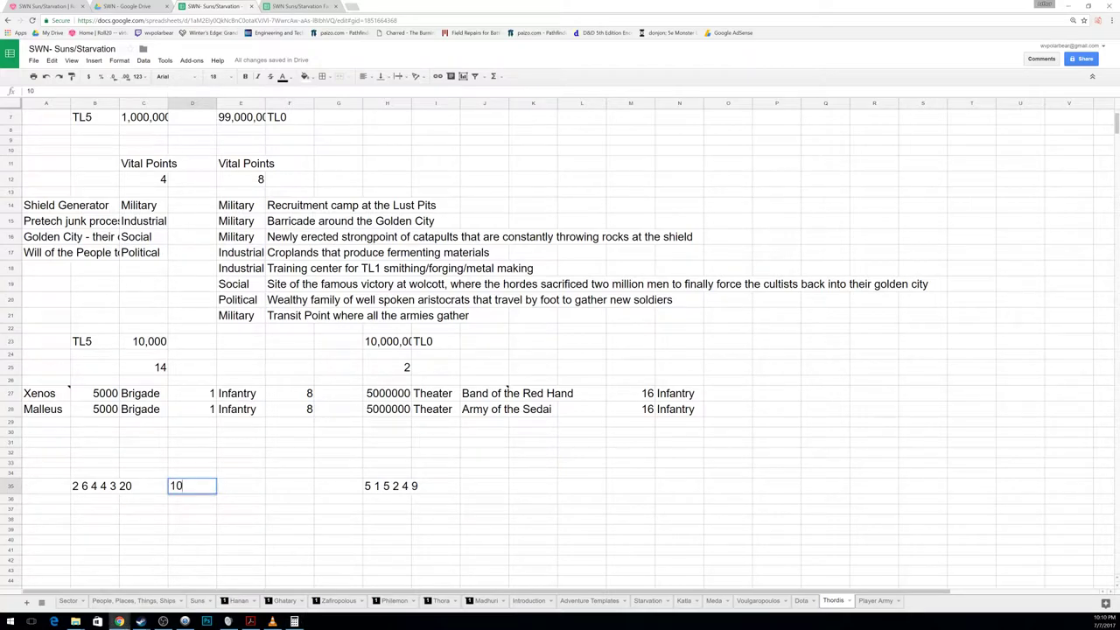
pyautogui.write('20')
pyautogui.write('000')
pyautogui.press('Return')
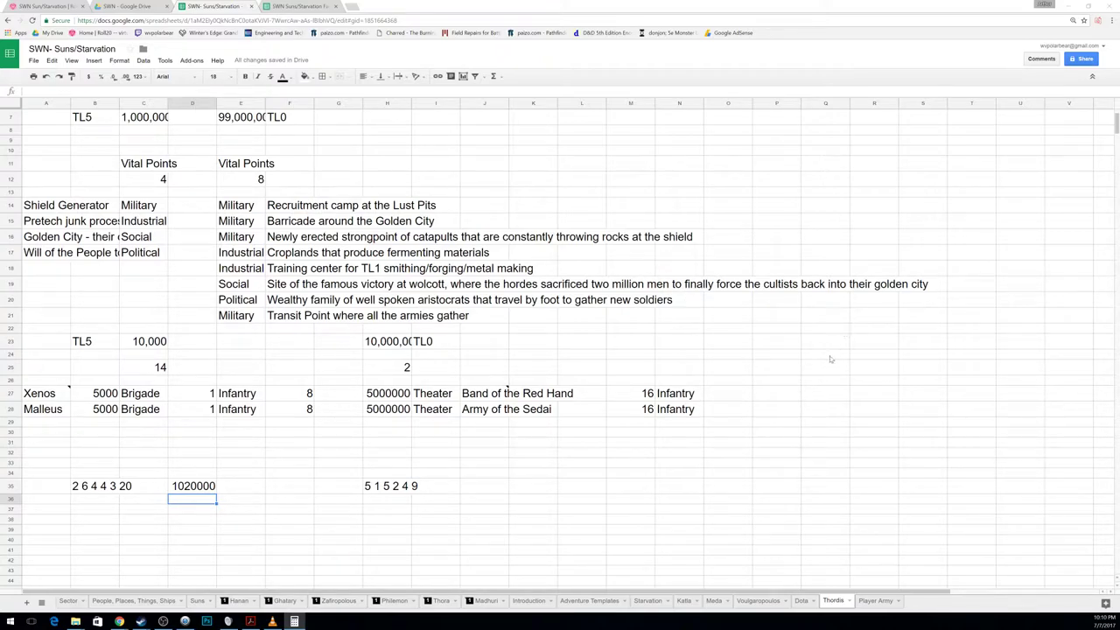
# Step: Enter 255000 in cell K35 of the Thordis sheet as the TL0 side's contract amount
pyautogui.click(530, 488)
pyautogui.write('255555')
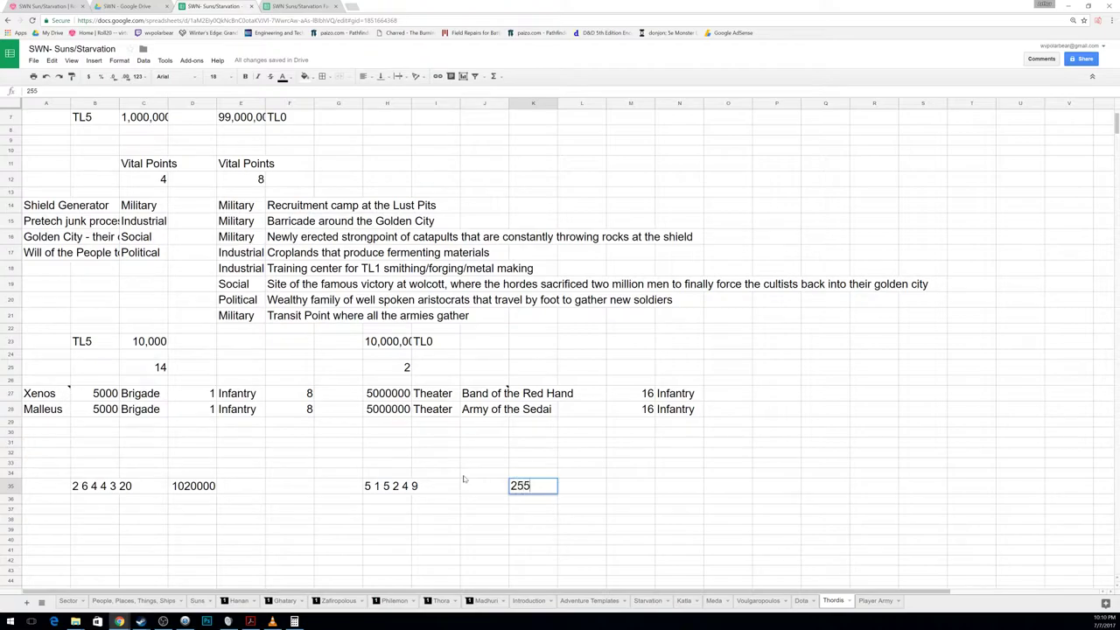
pyautogui.press('BackSpace')
pyautogui.press('BackSpace')
pyautogui.press('BackSpace')
pyautogui.write('000')
pyautogui.press('Return')
# Step: Add the note "Plunder - TL5 Technology" in cell L35, beside the TL0 side's contract amount
pyautogui.press('Right')
pyautogui.press('Up')
pyautogui.write('Plunder - ')
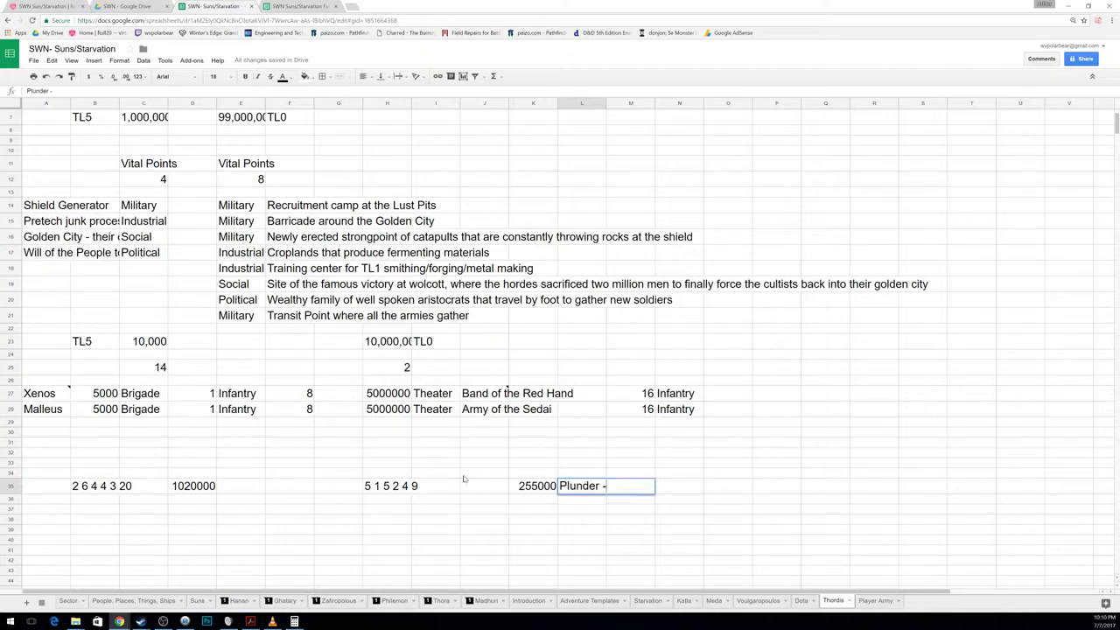
pyautogui.write('TL5 Tech')
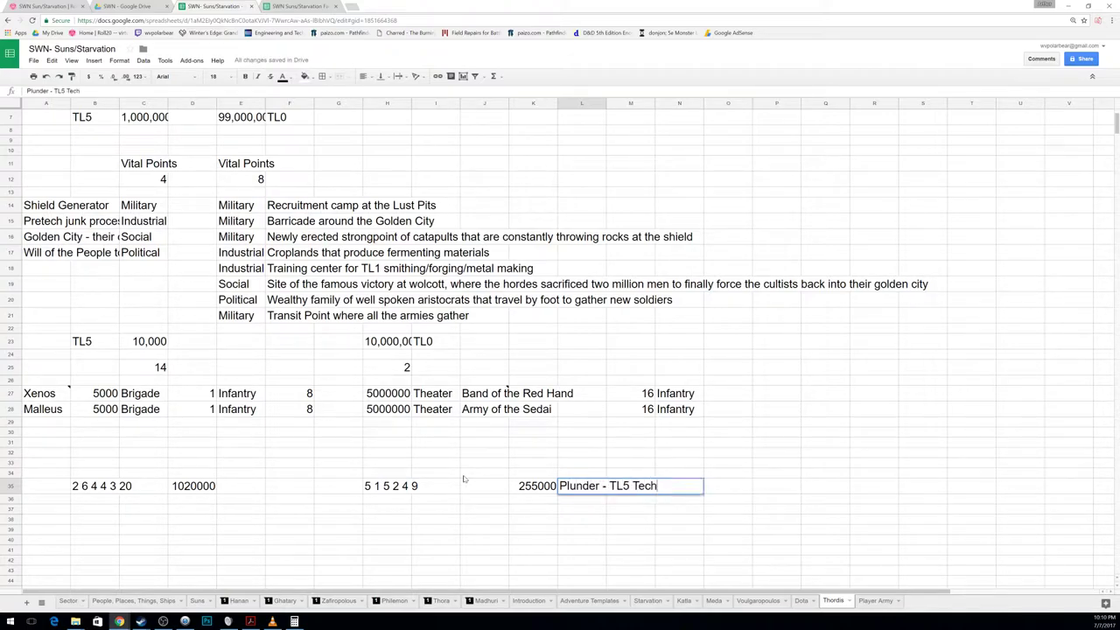
pyautogui.write('nology')
pyautogui.press('Return')
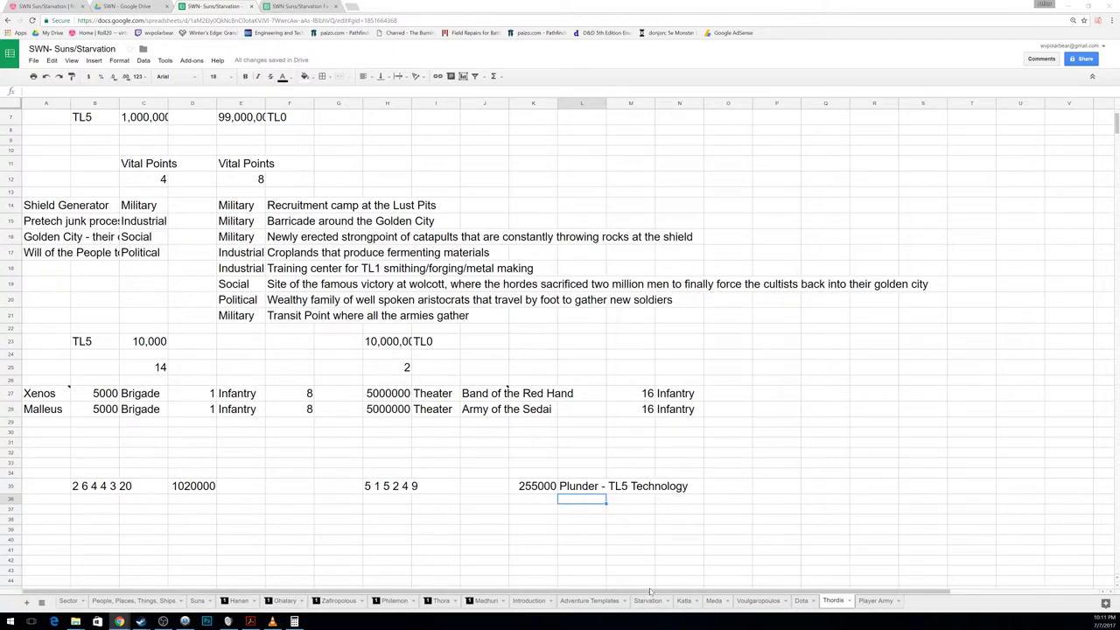
# Step: Review the unit size list on the Starvation sheet and the forces on the Katla sheet, and switch to the PDF reader
pyautogui.click(647, 600)
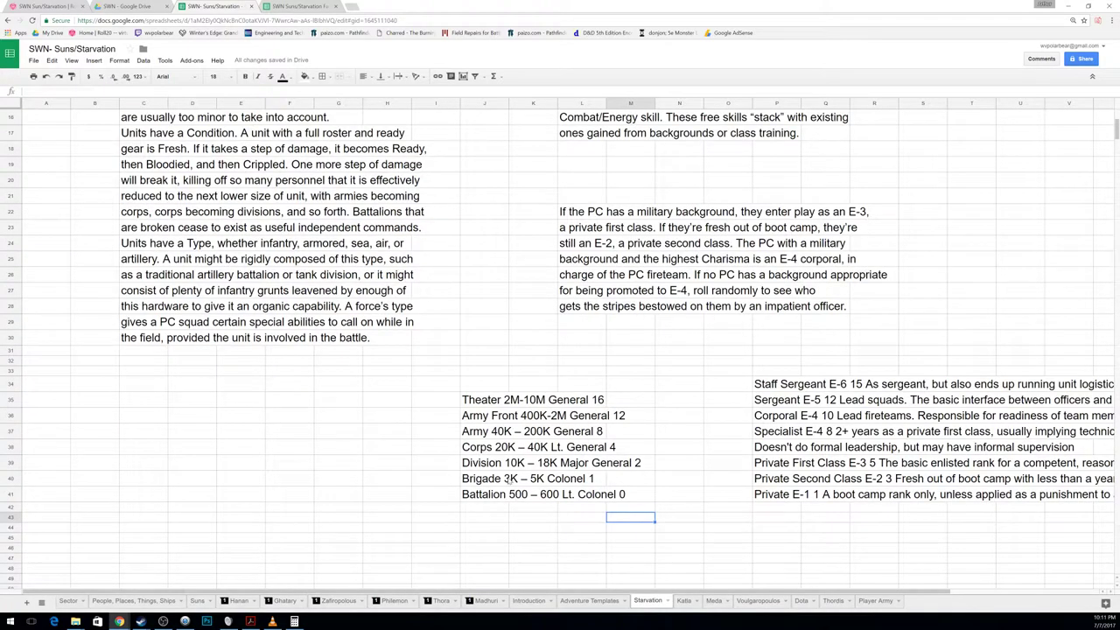
pyautogui.click(685, 601)
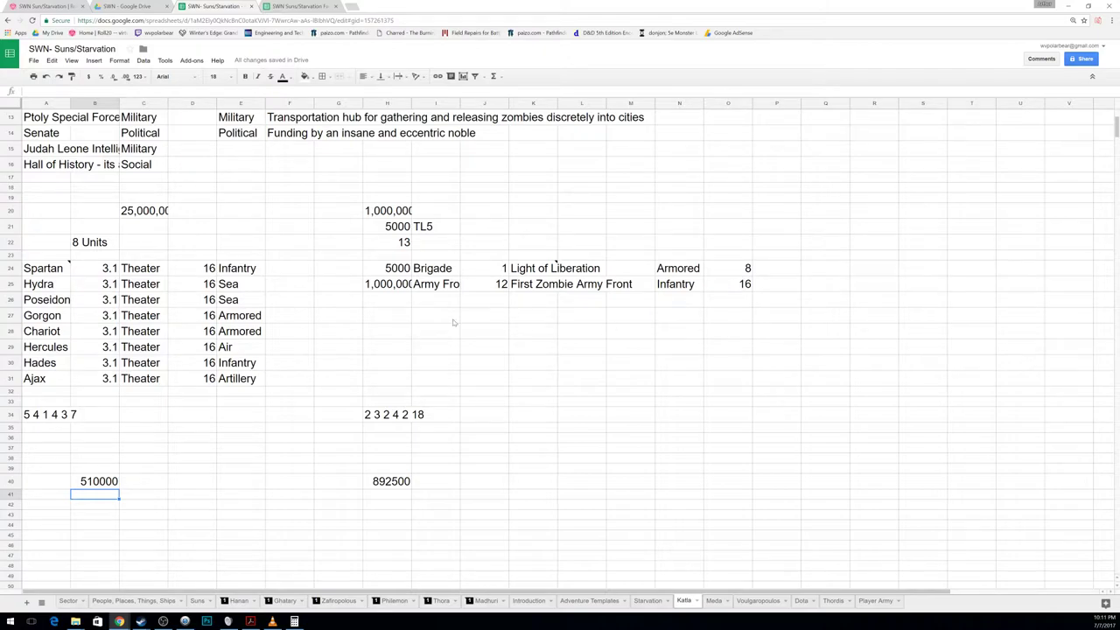
pyautogui.hotkey('alt', 'Tab')
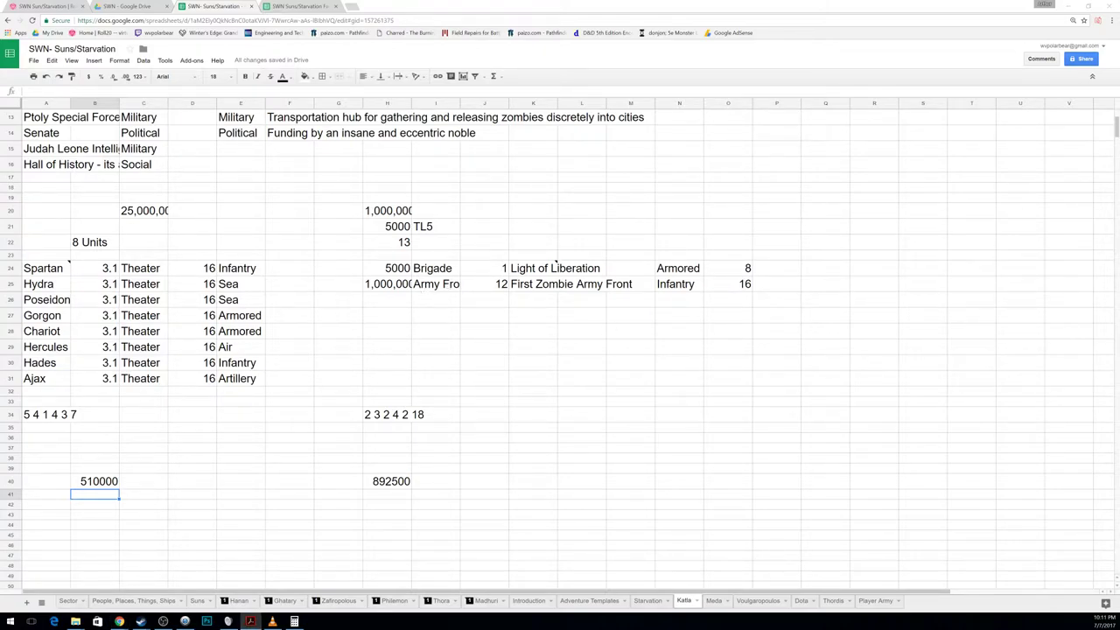